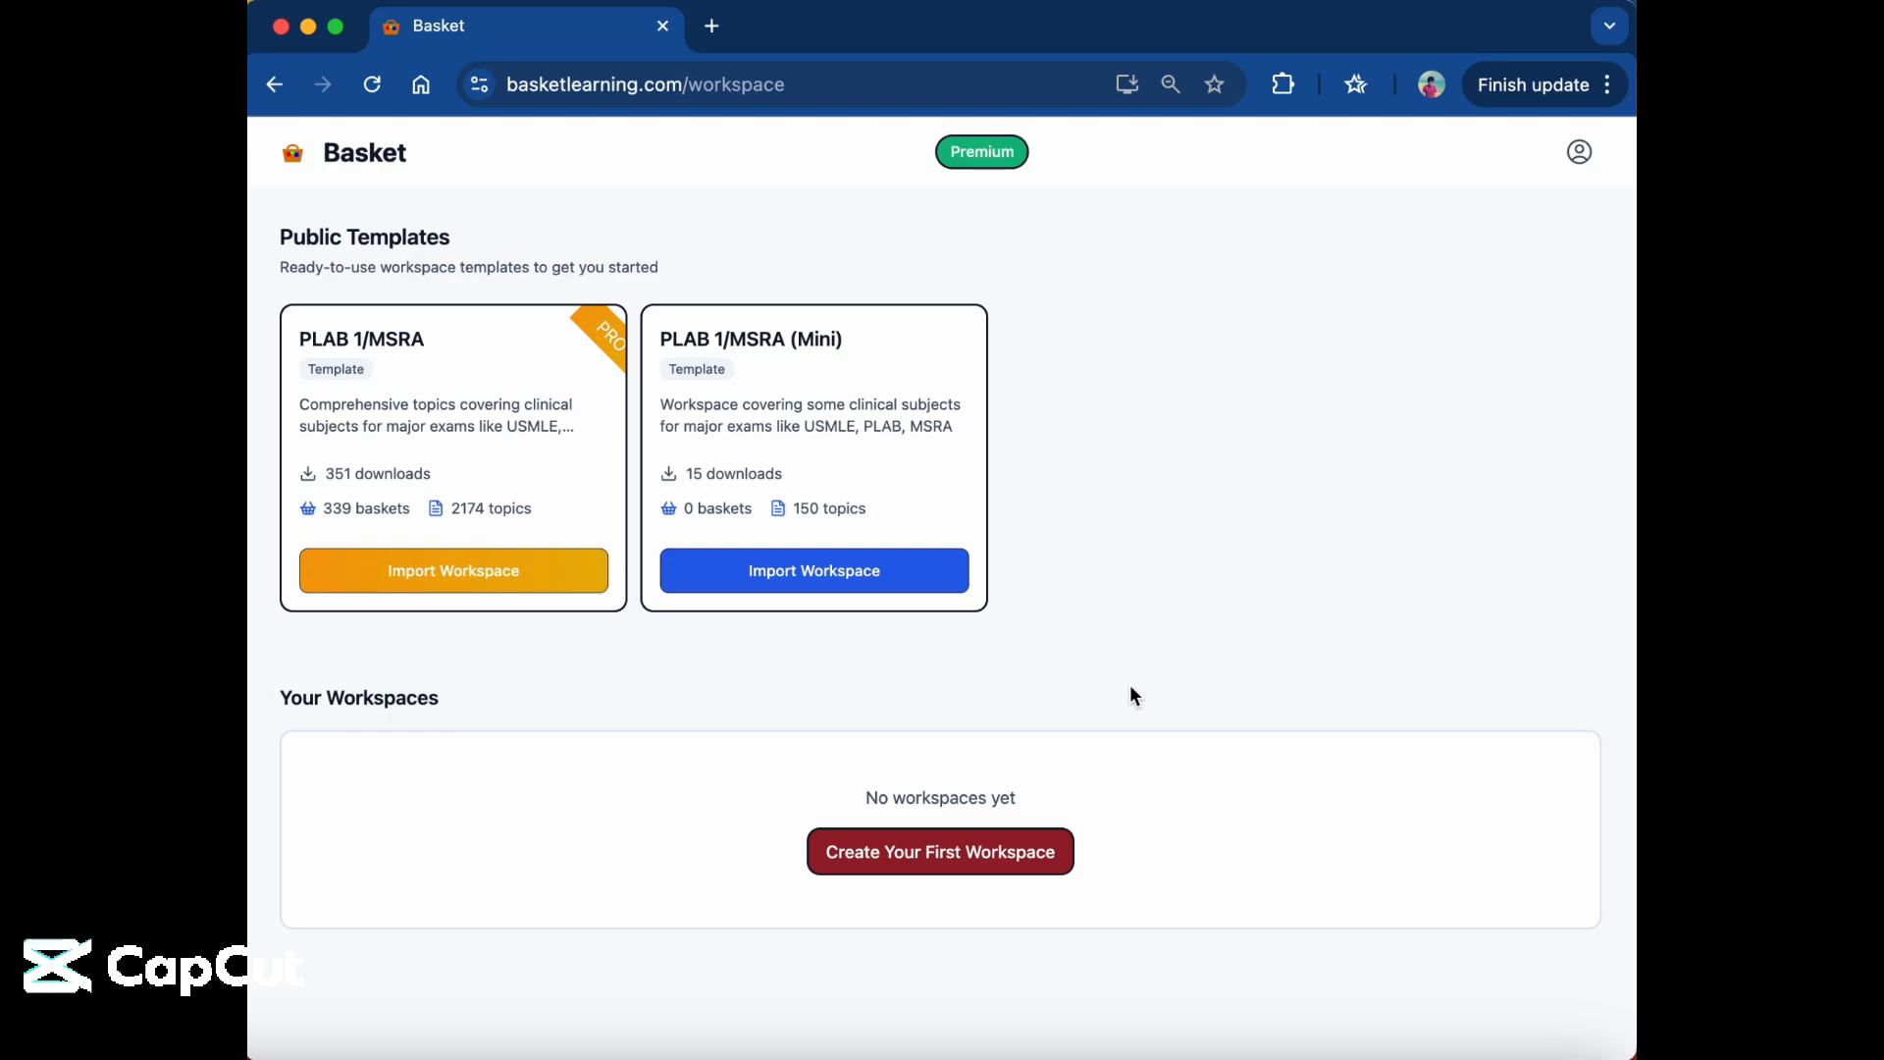
scroll(1133, 696, down, 1)
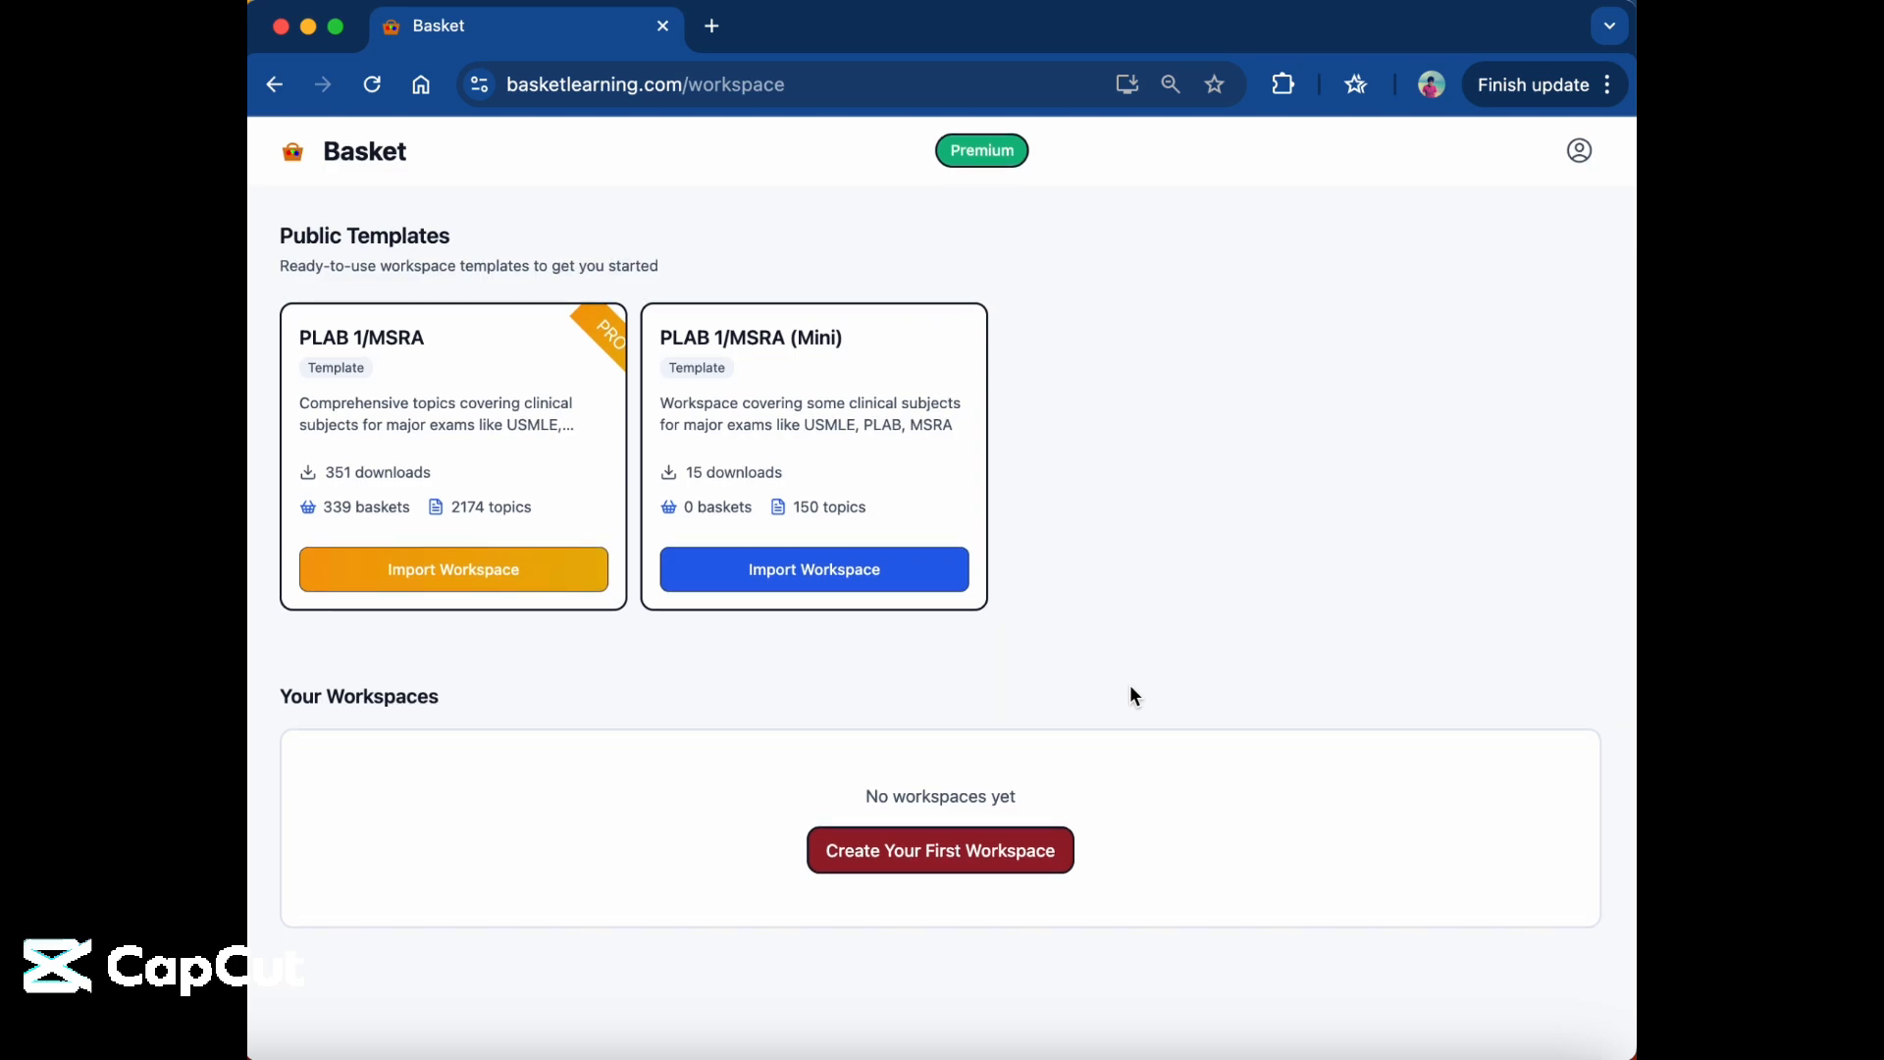
scroll(1130, 687, up, 1)
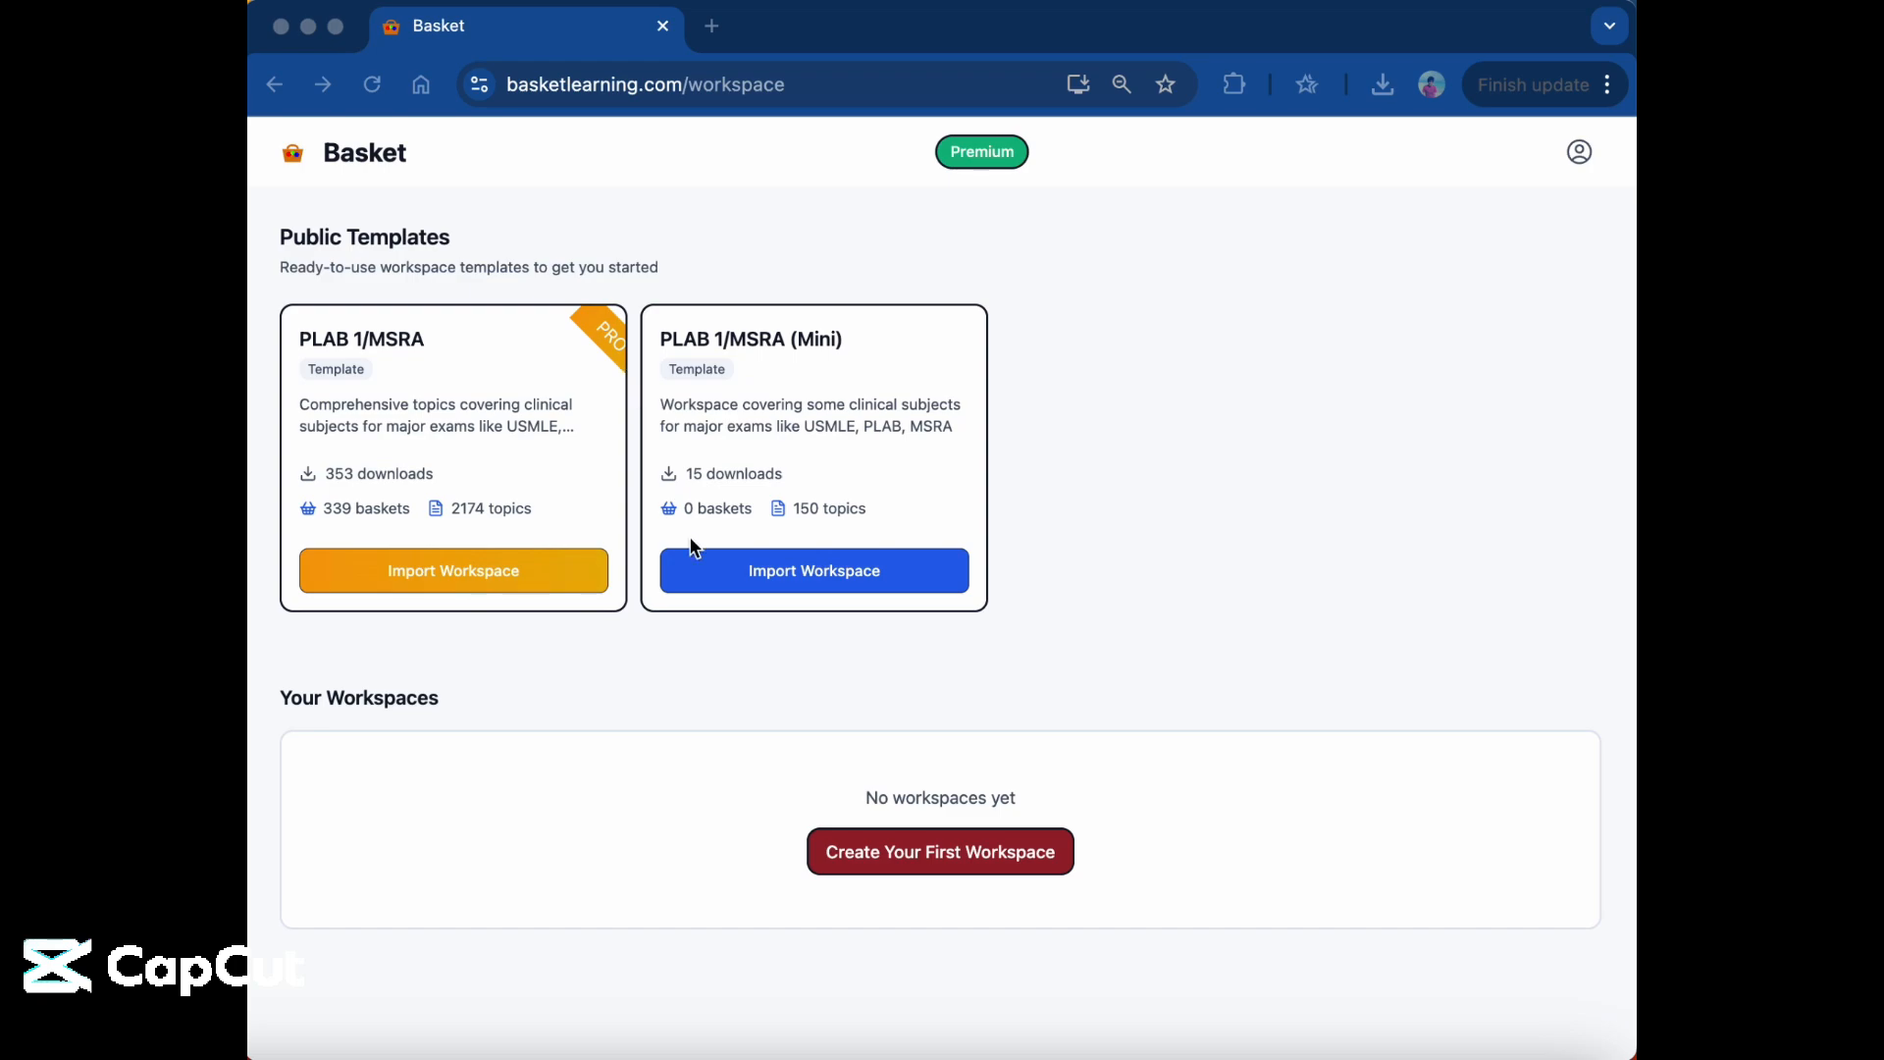
click(1064, 638)
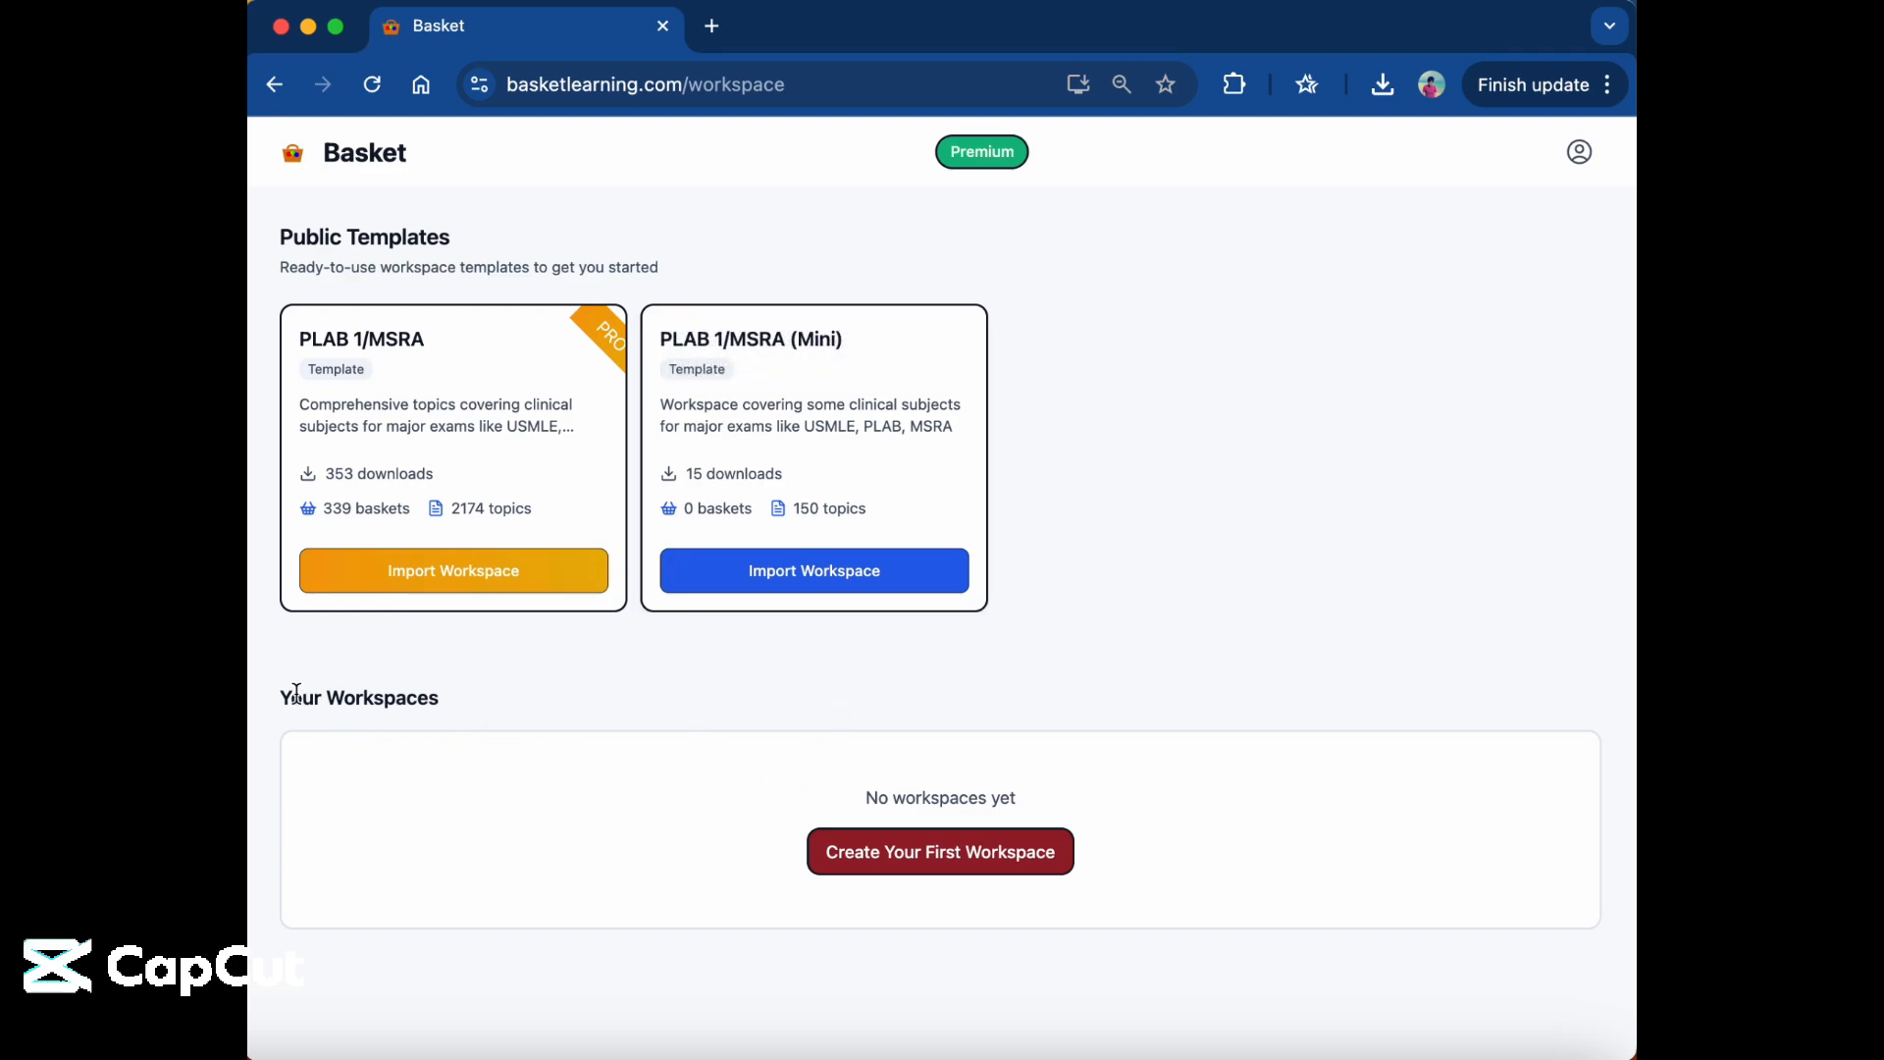
drag(292, 697, 427, 695)
click(579, 675)
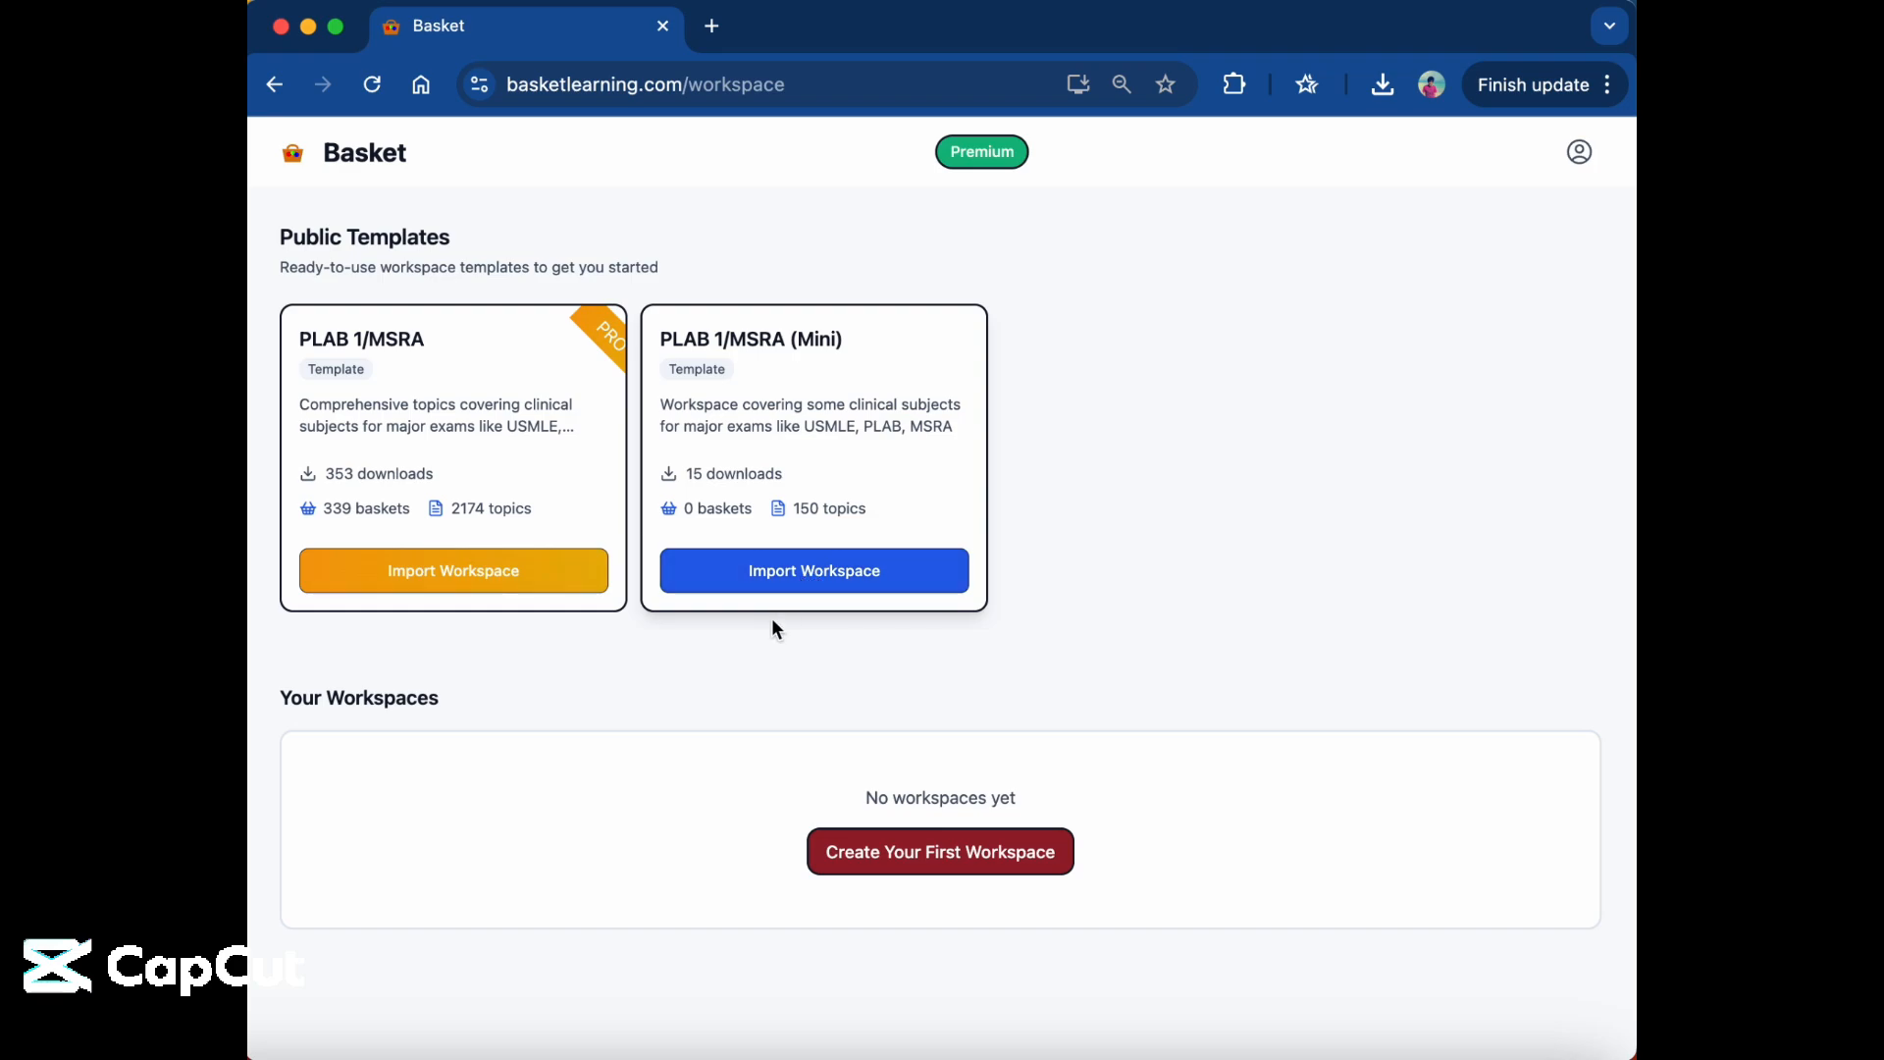
Create a new workspace named "test" and open it.
click(889, 861)
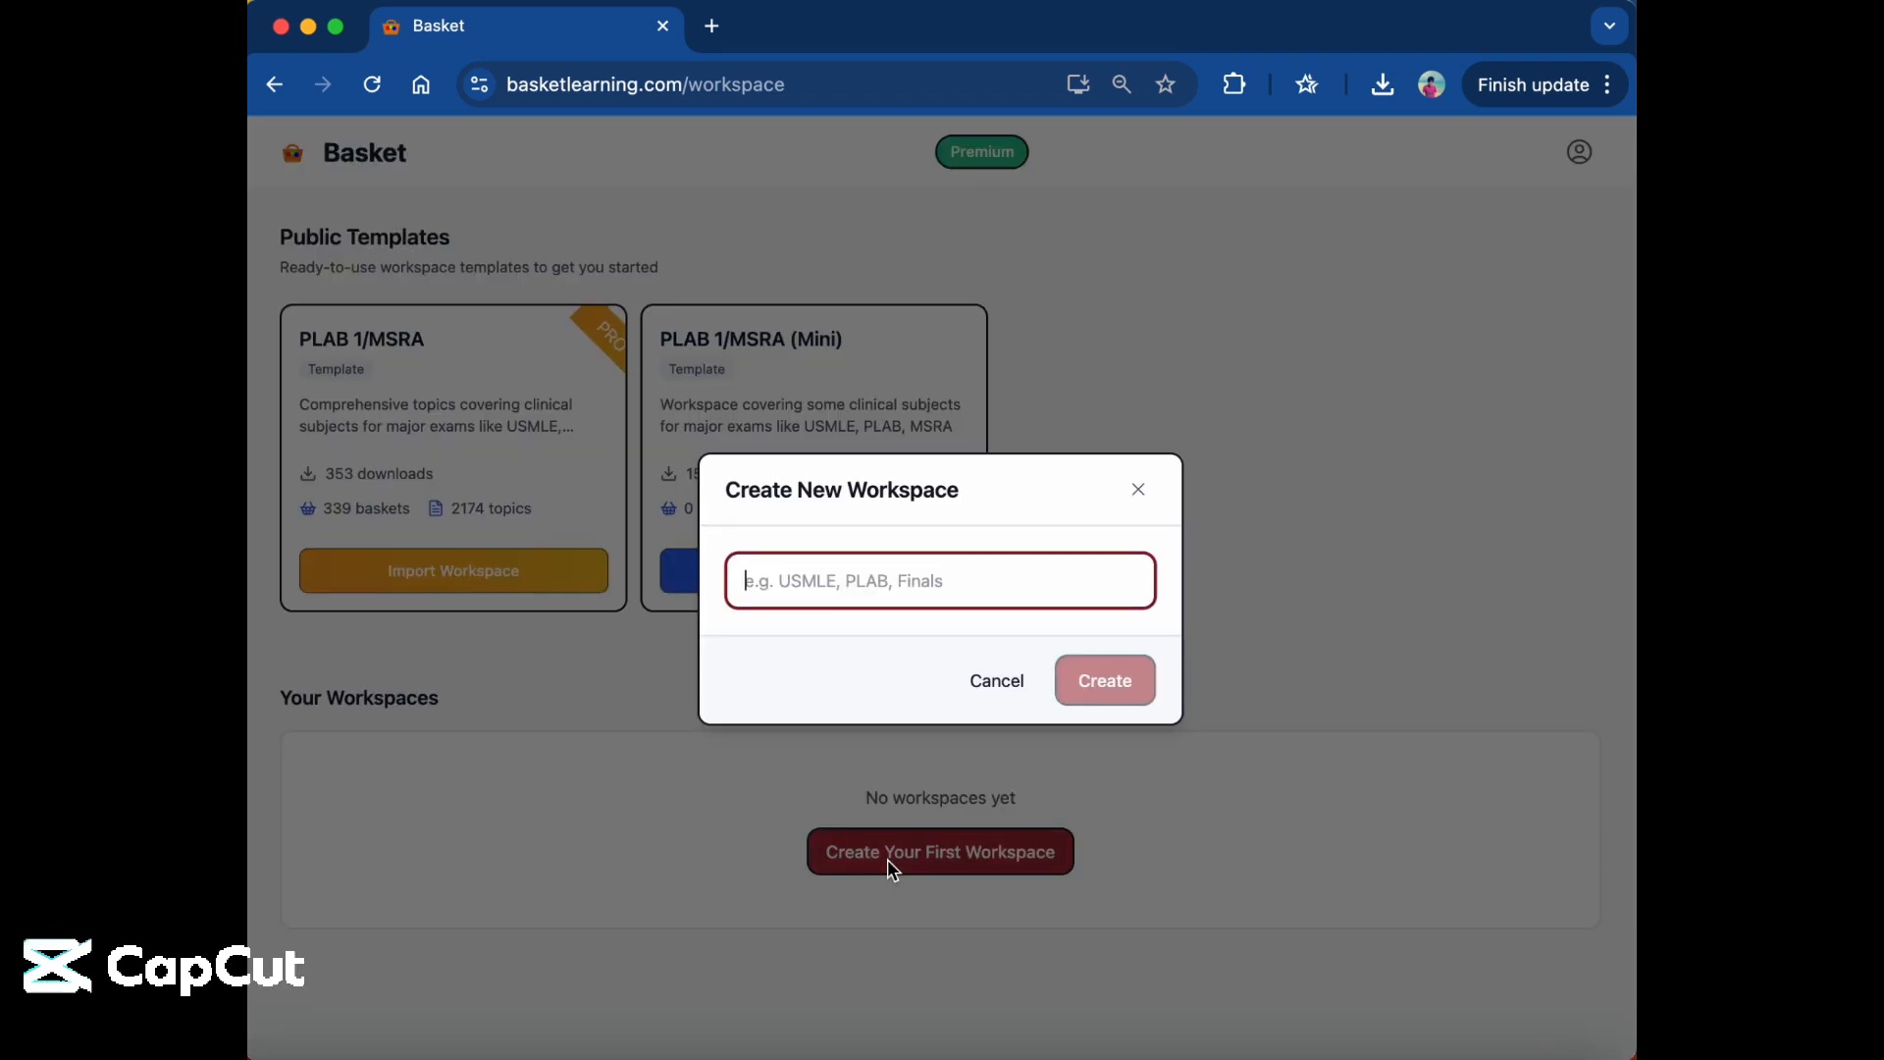
text(test)
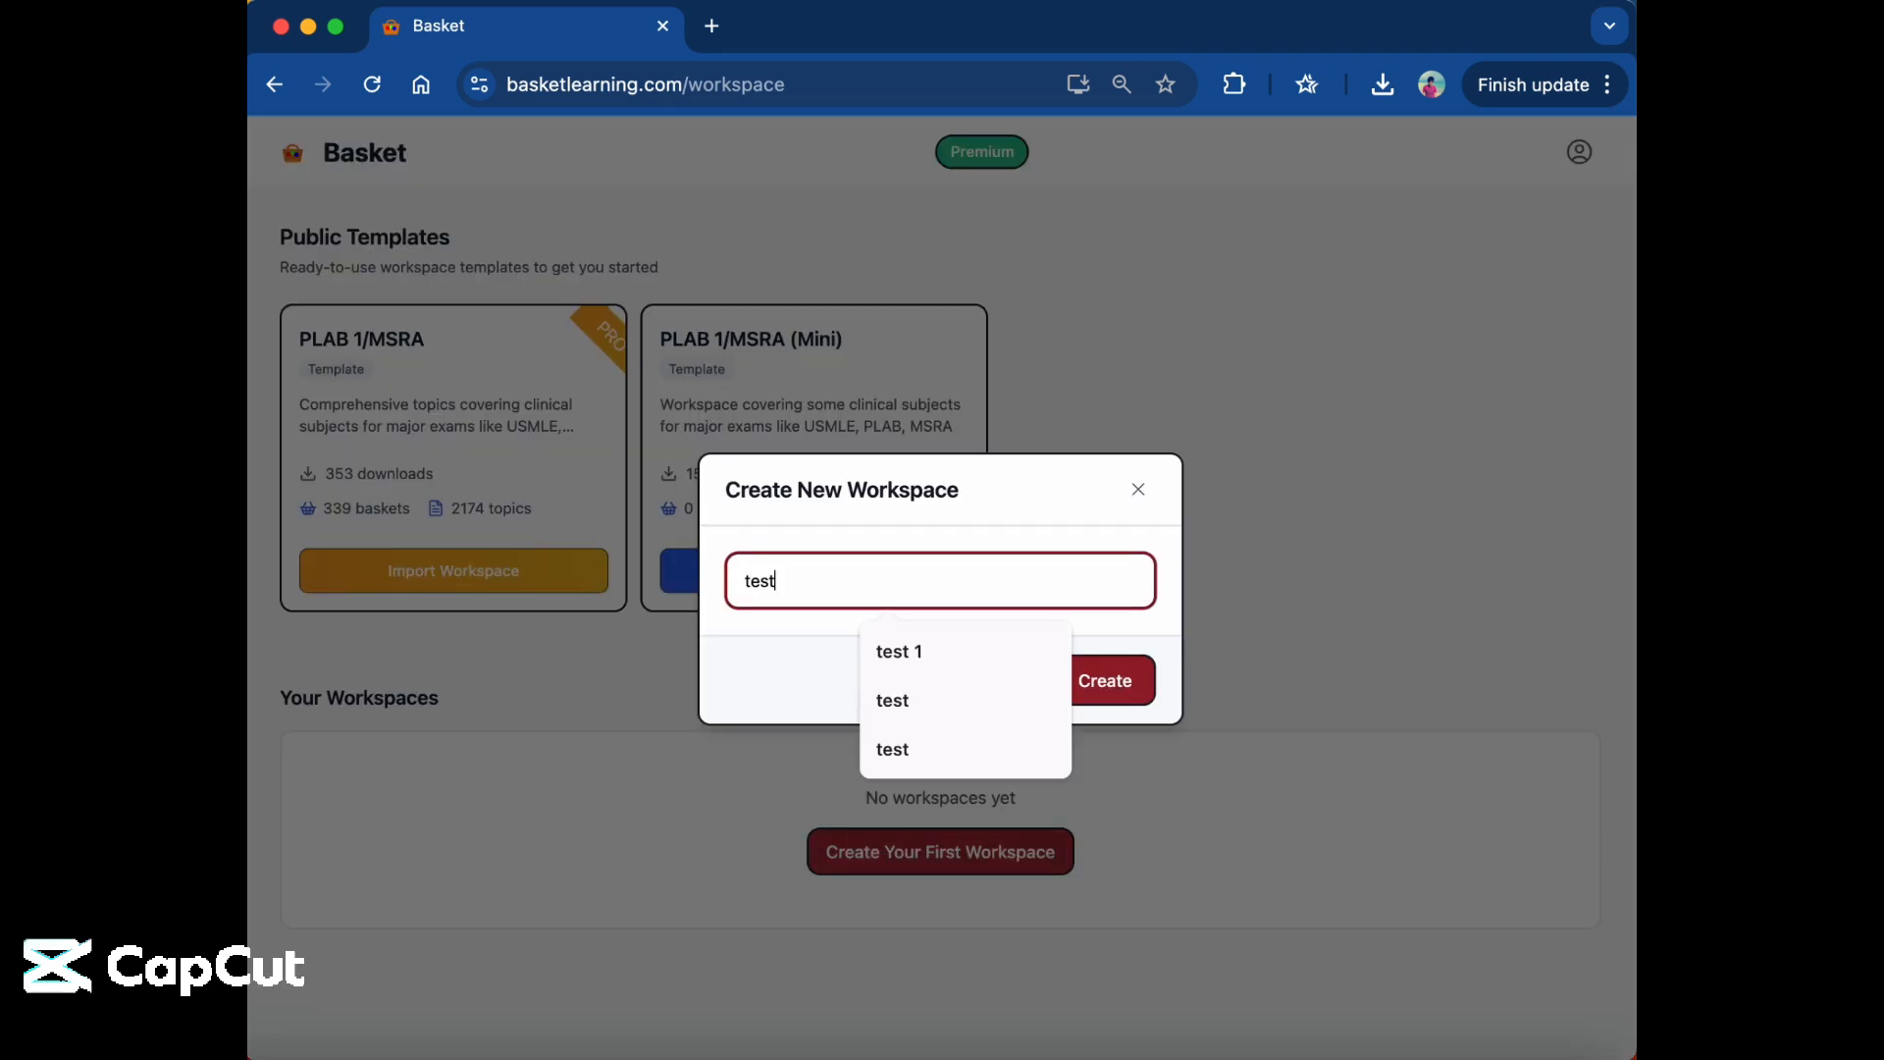
click(1104, 680)
click(624, 859)
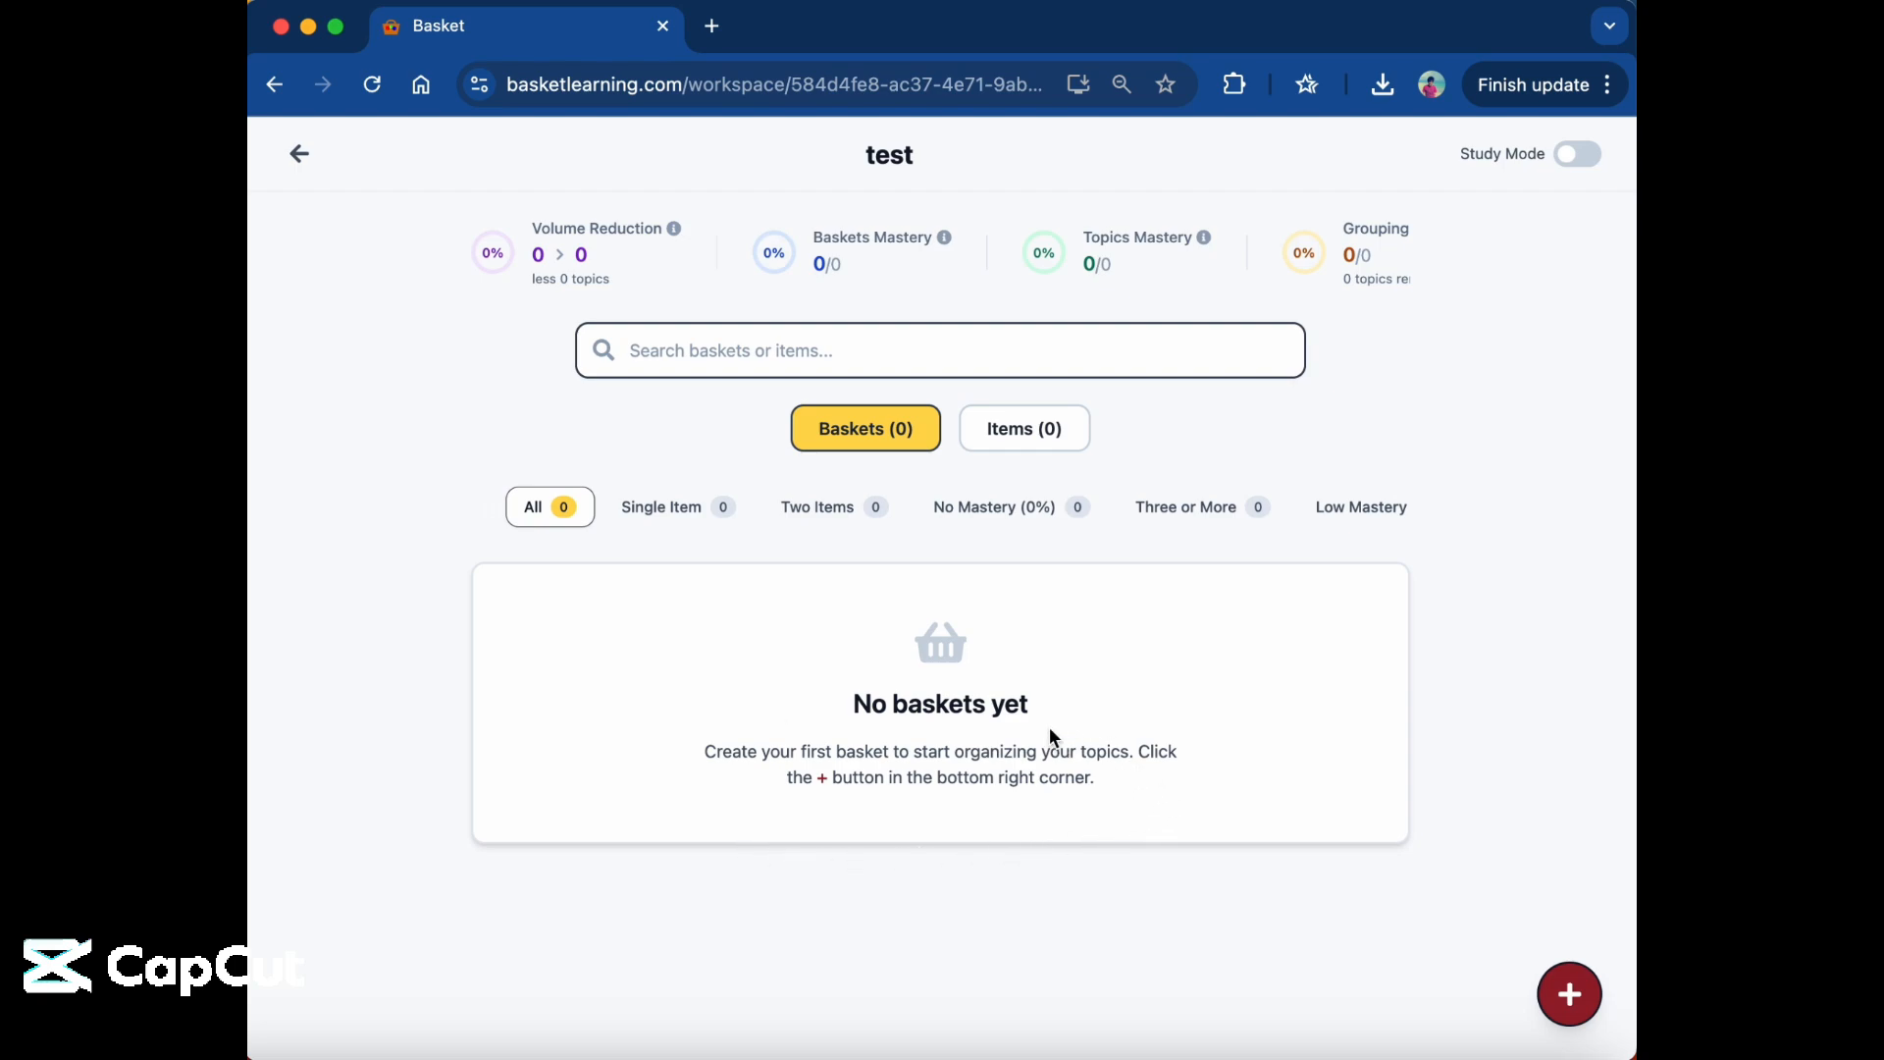
Go through the basket filters from Single Item to Empty and return to the All filter.
click(704, 525)
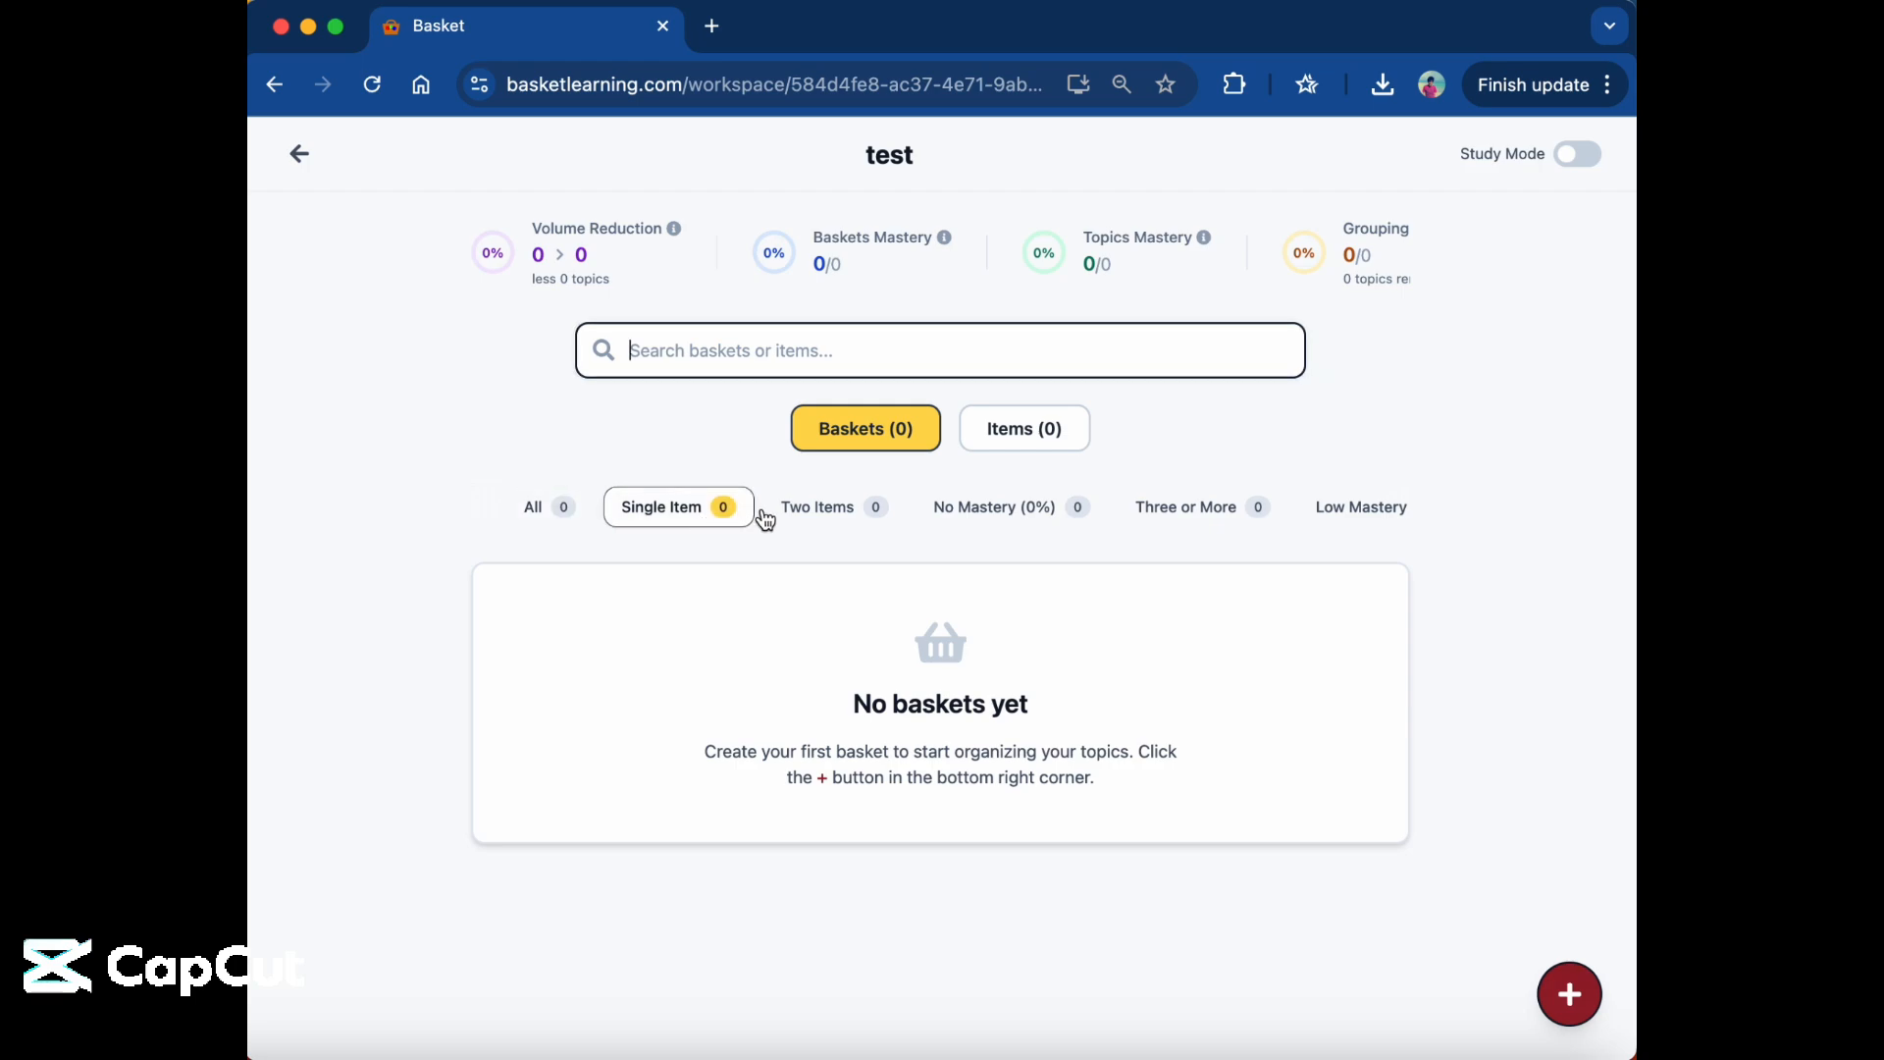
click(871, 508)
click(989, 515)
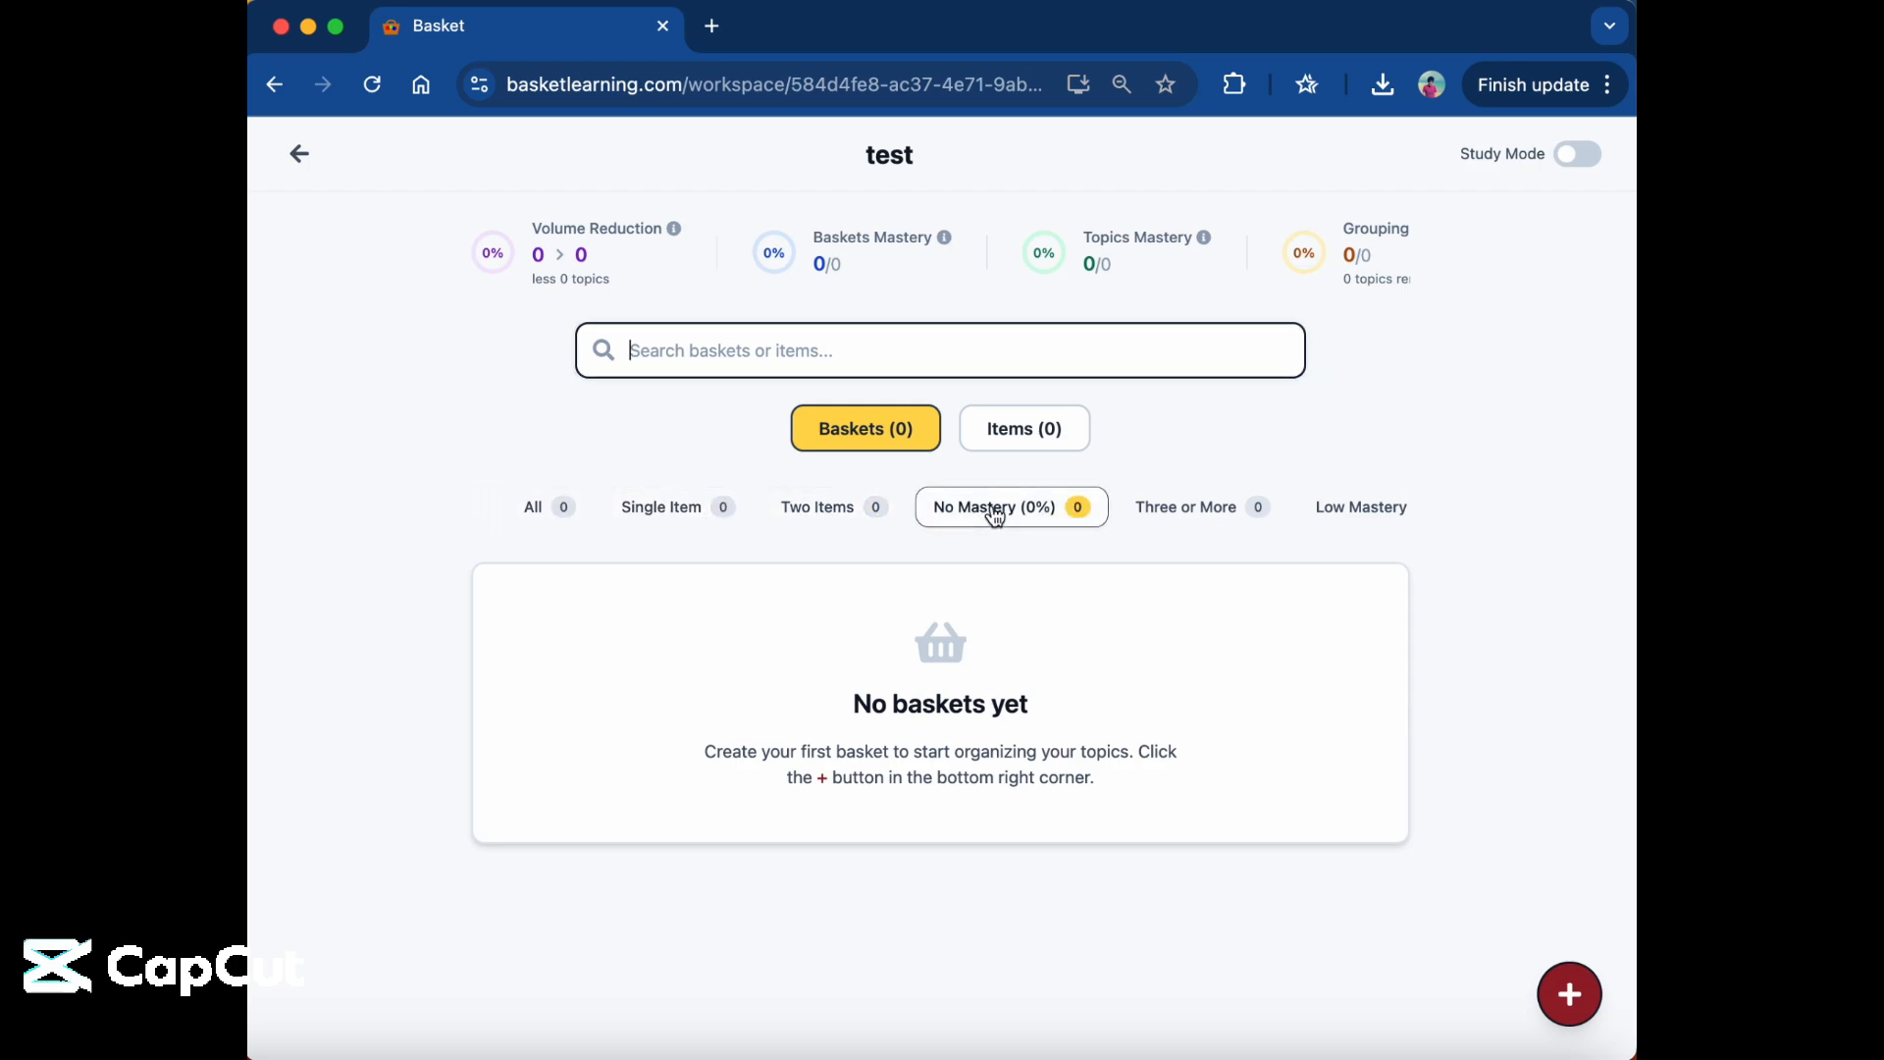
click(1156, 527)
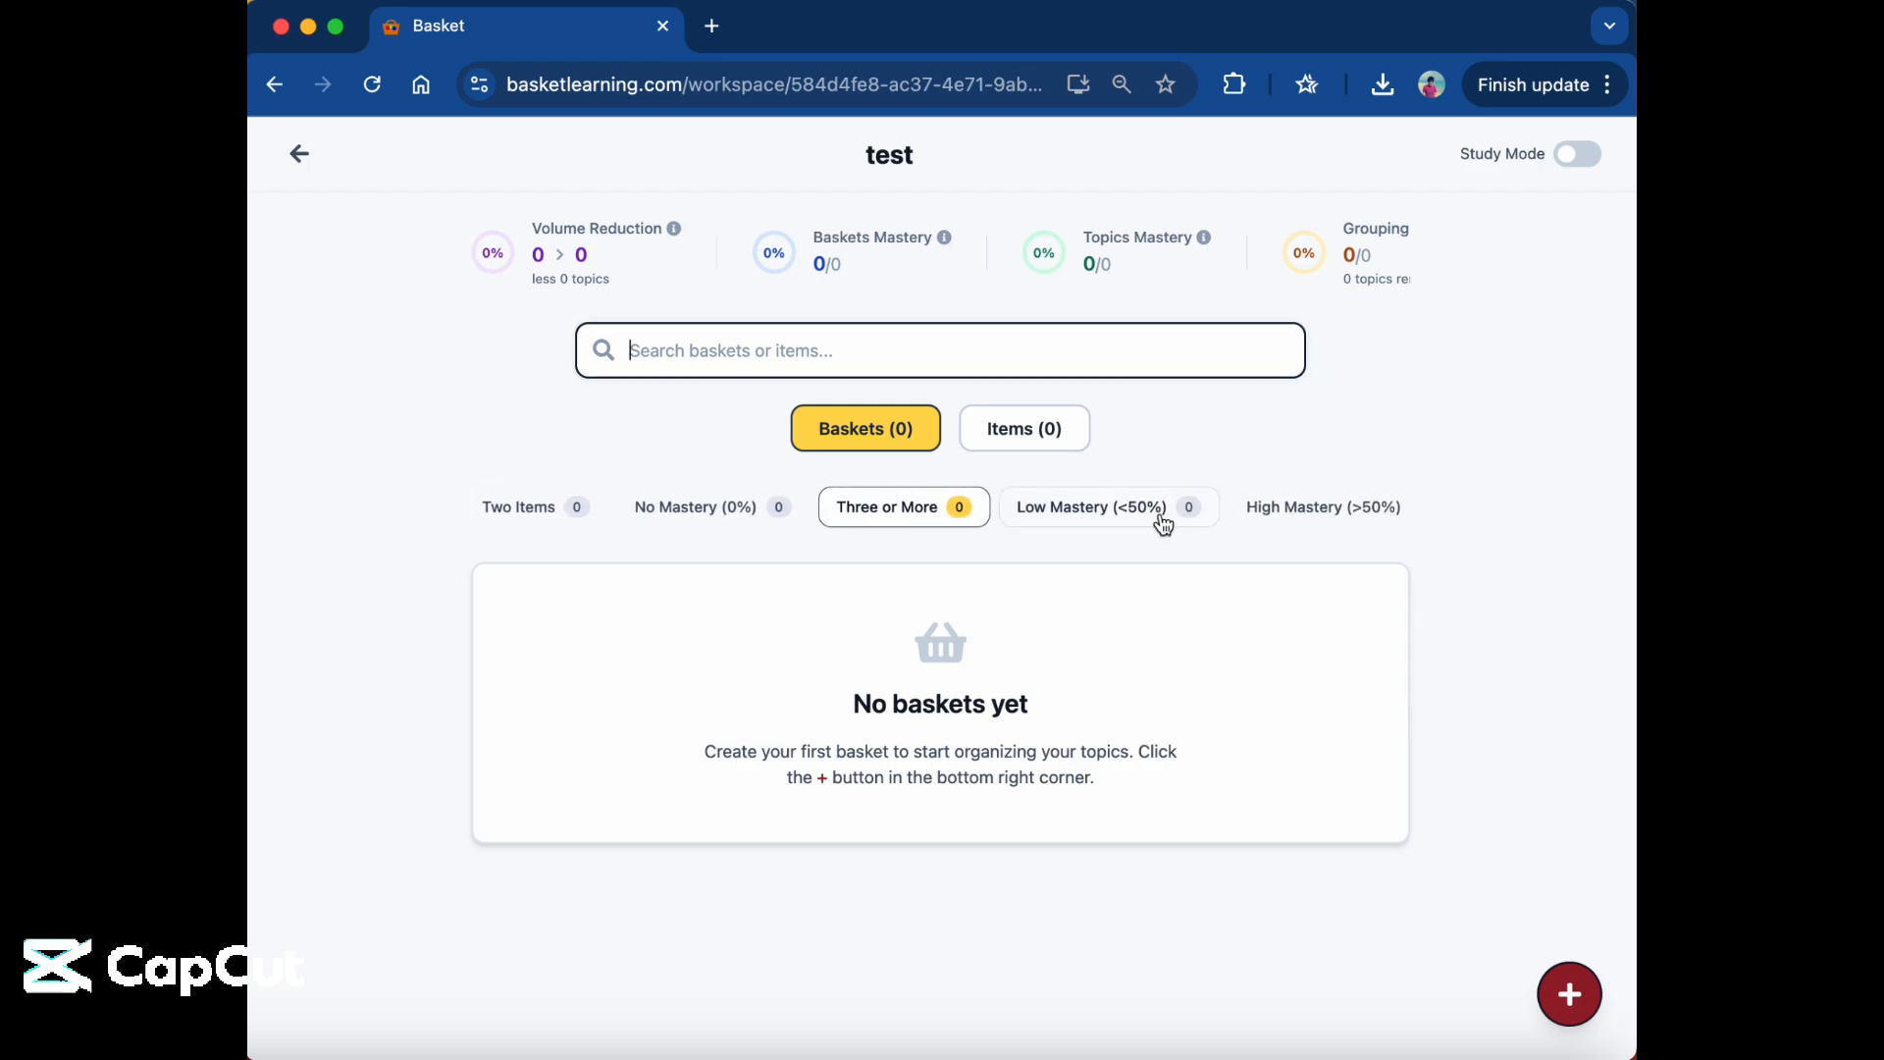
click(1162, 522)
click(1304, 518)
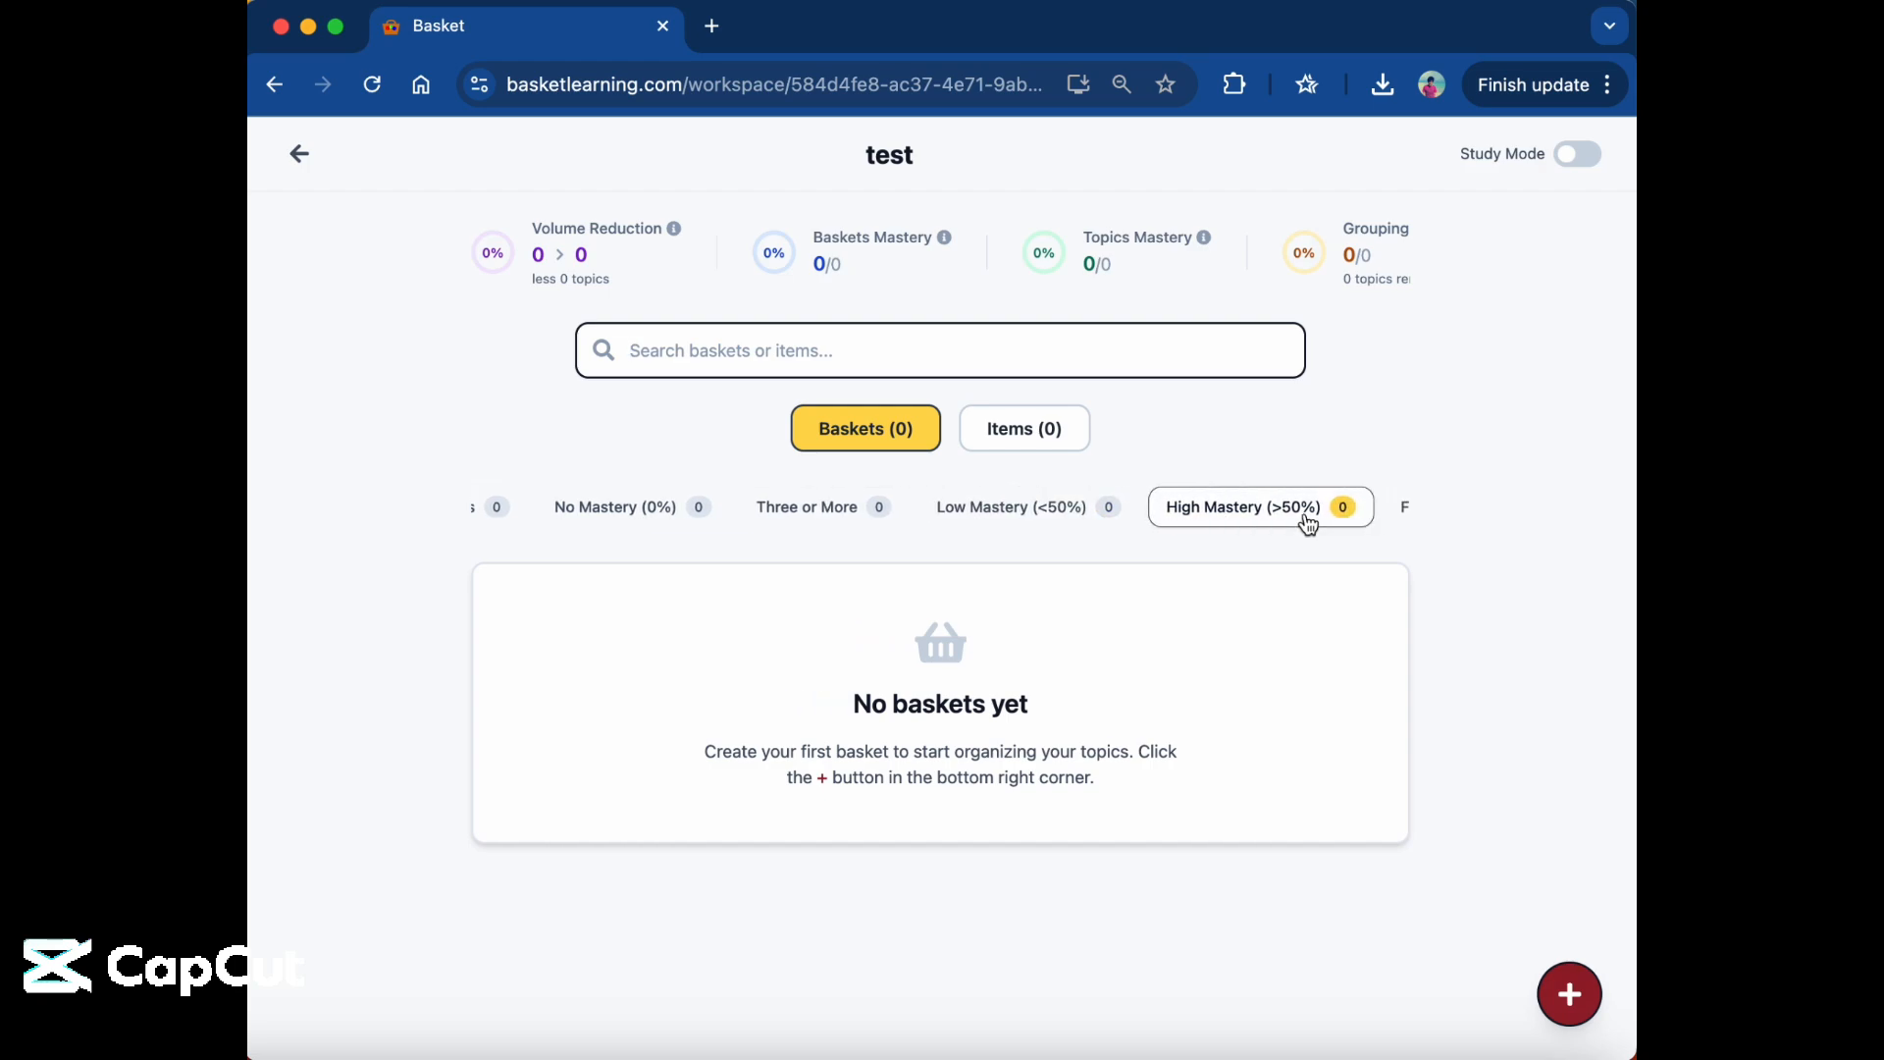
click(1199, 511)
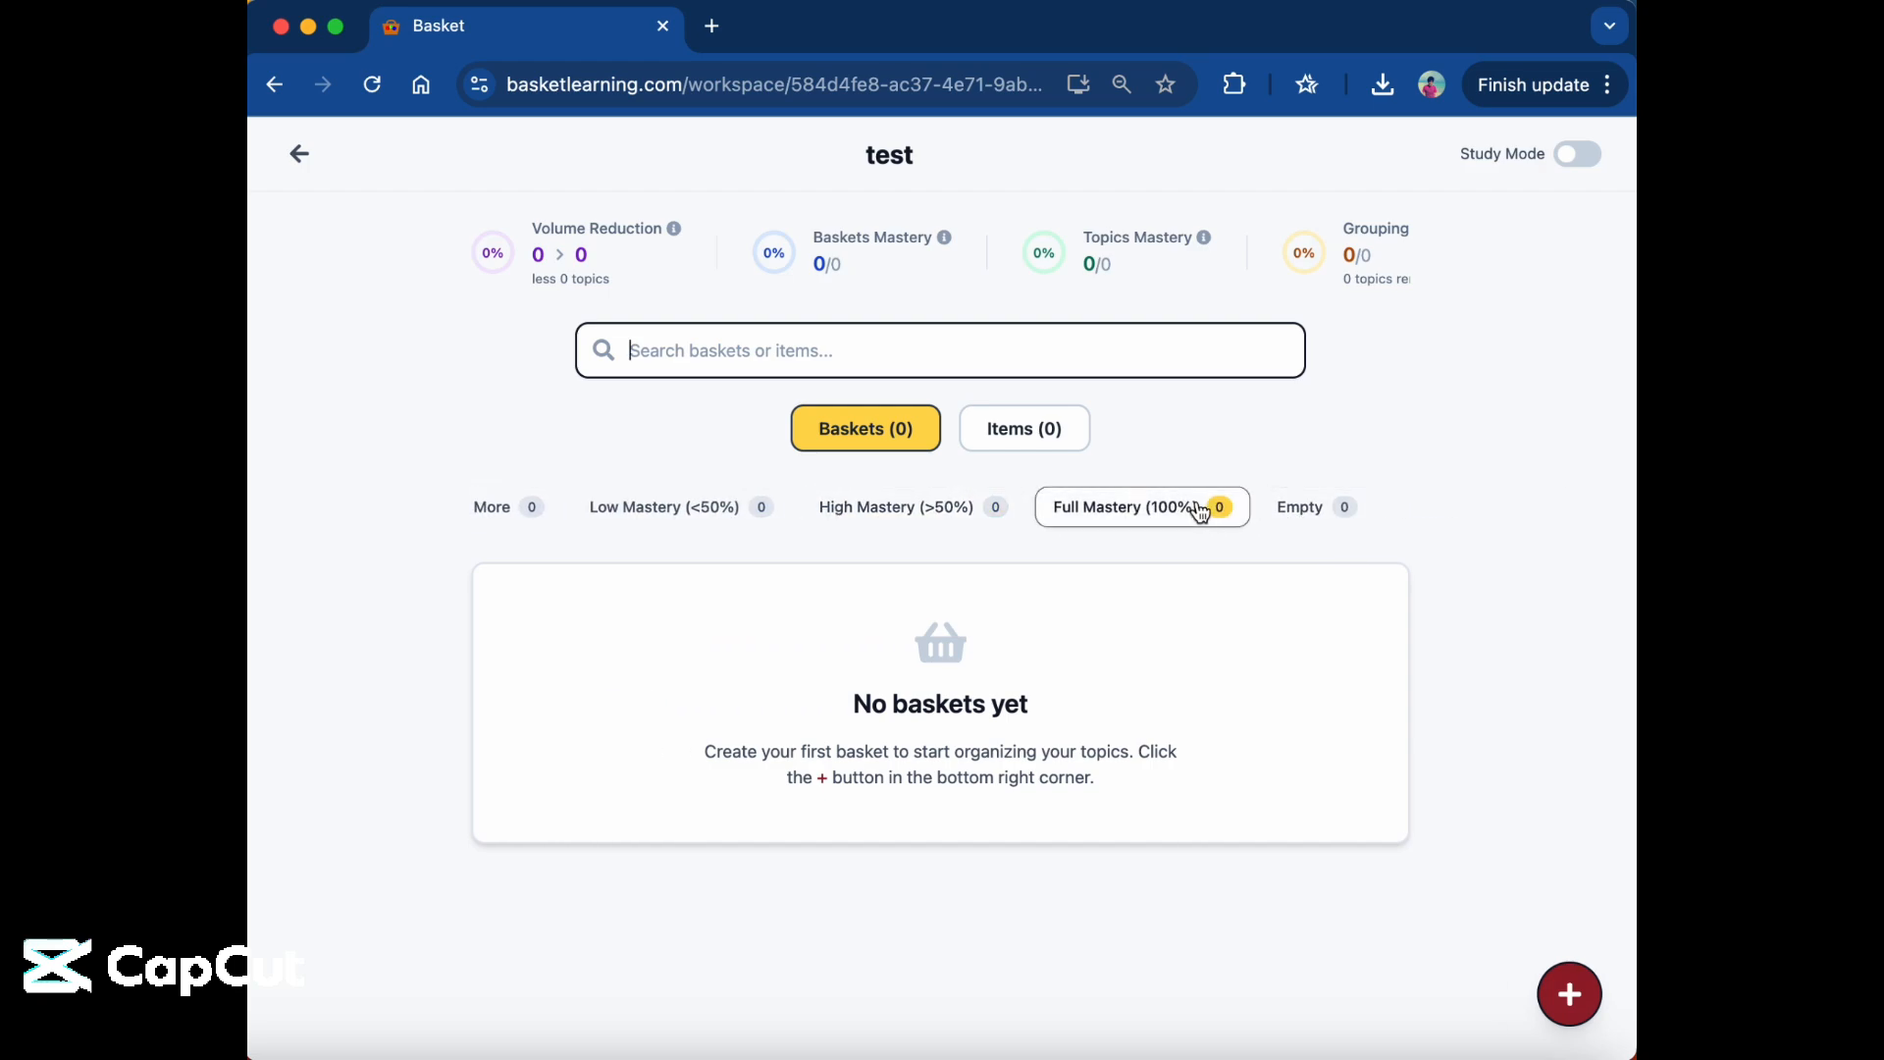
click(1338, 508)
scroll(1102, 512, left, 7)
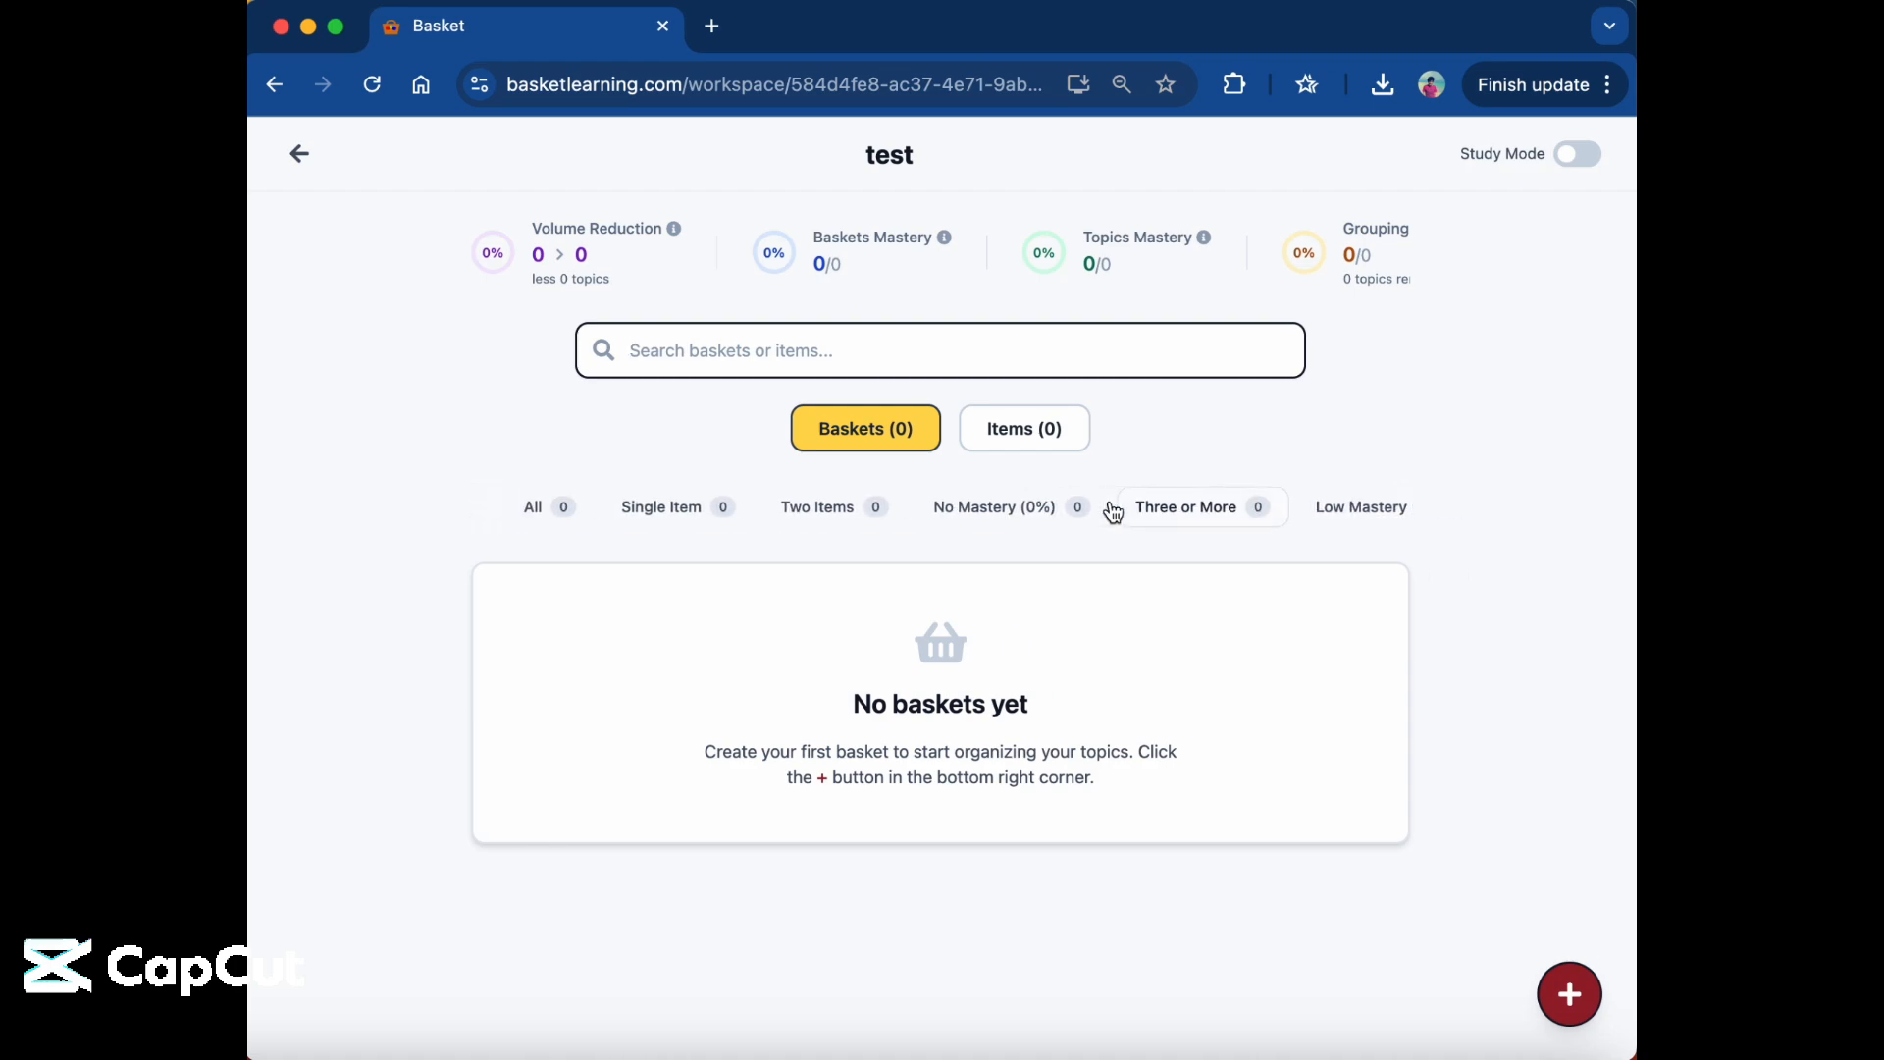
click(563, 518)
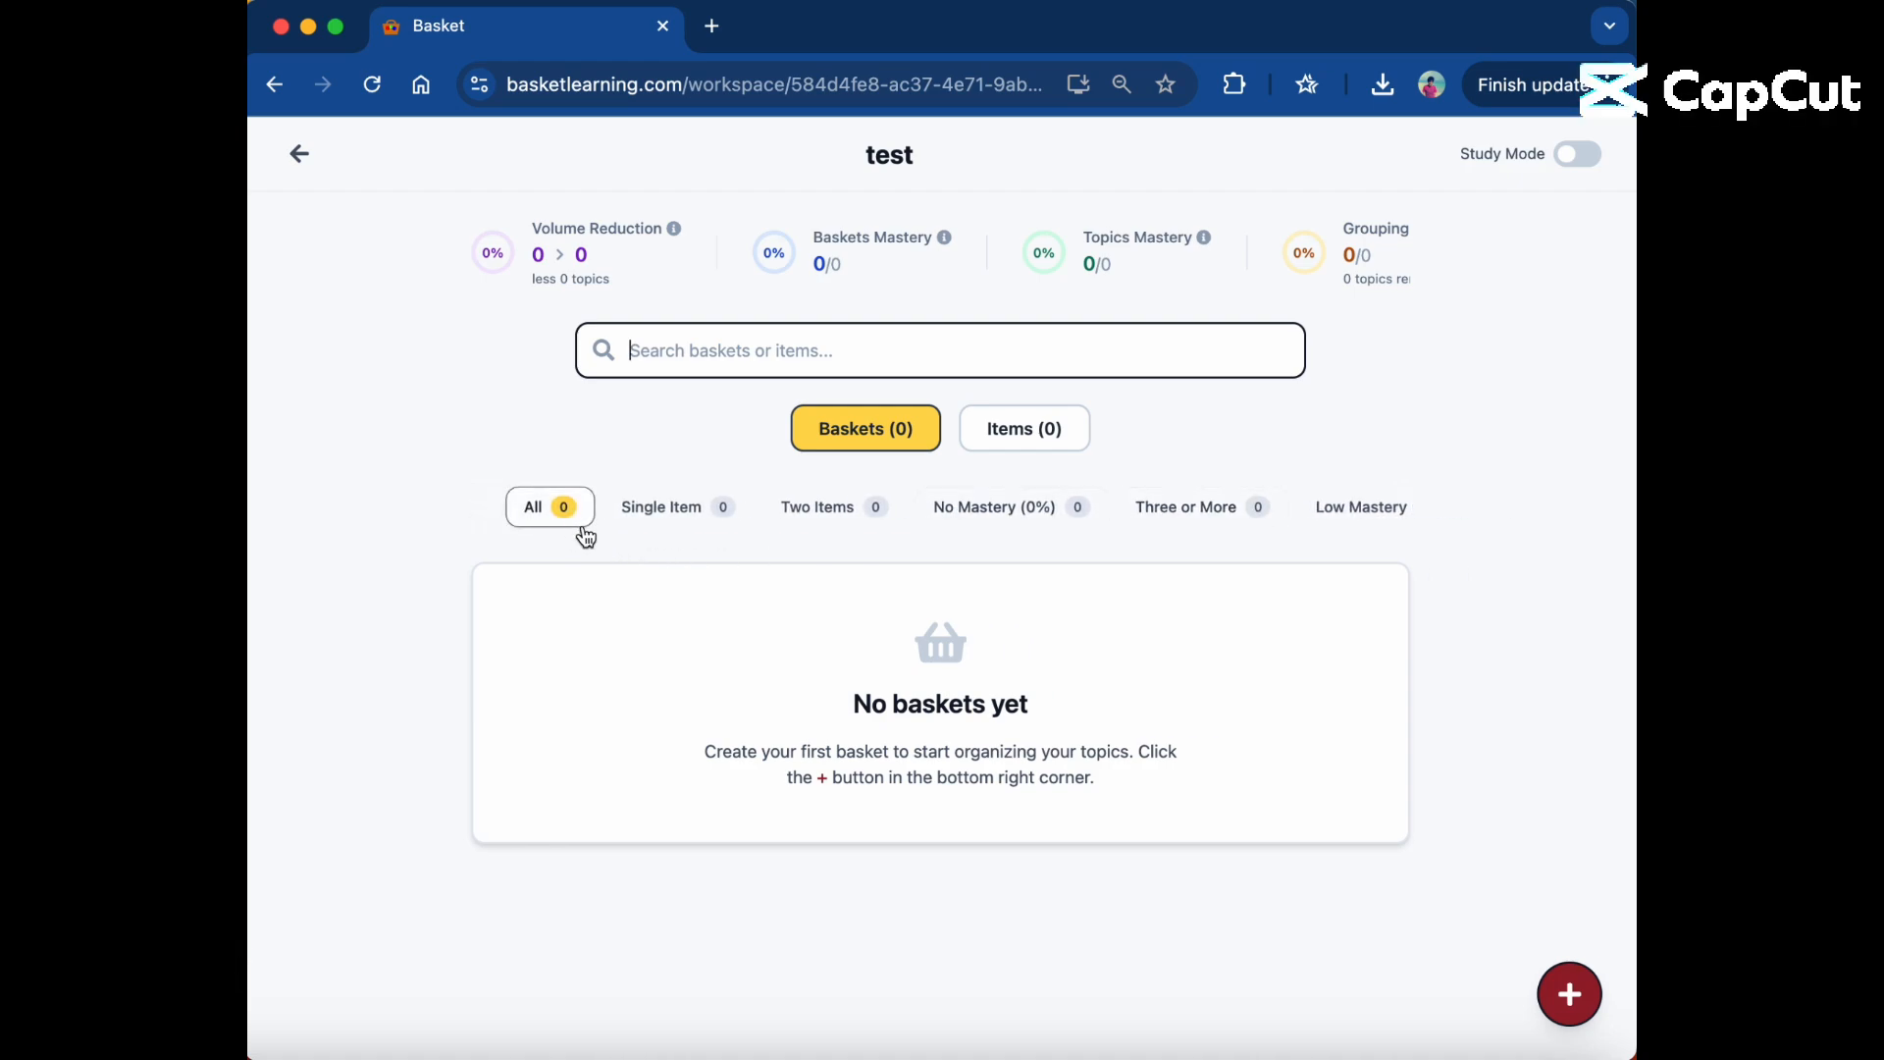
Switch the test workspace from baskets to items and turn on Study Mode.
click(1026, 443)
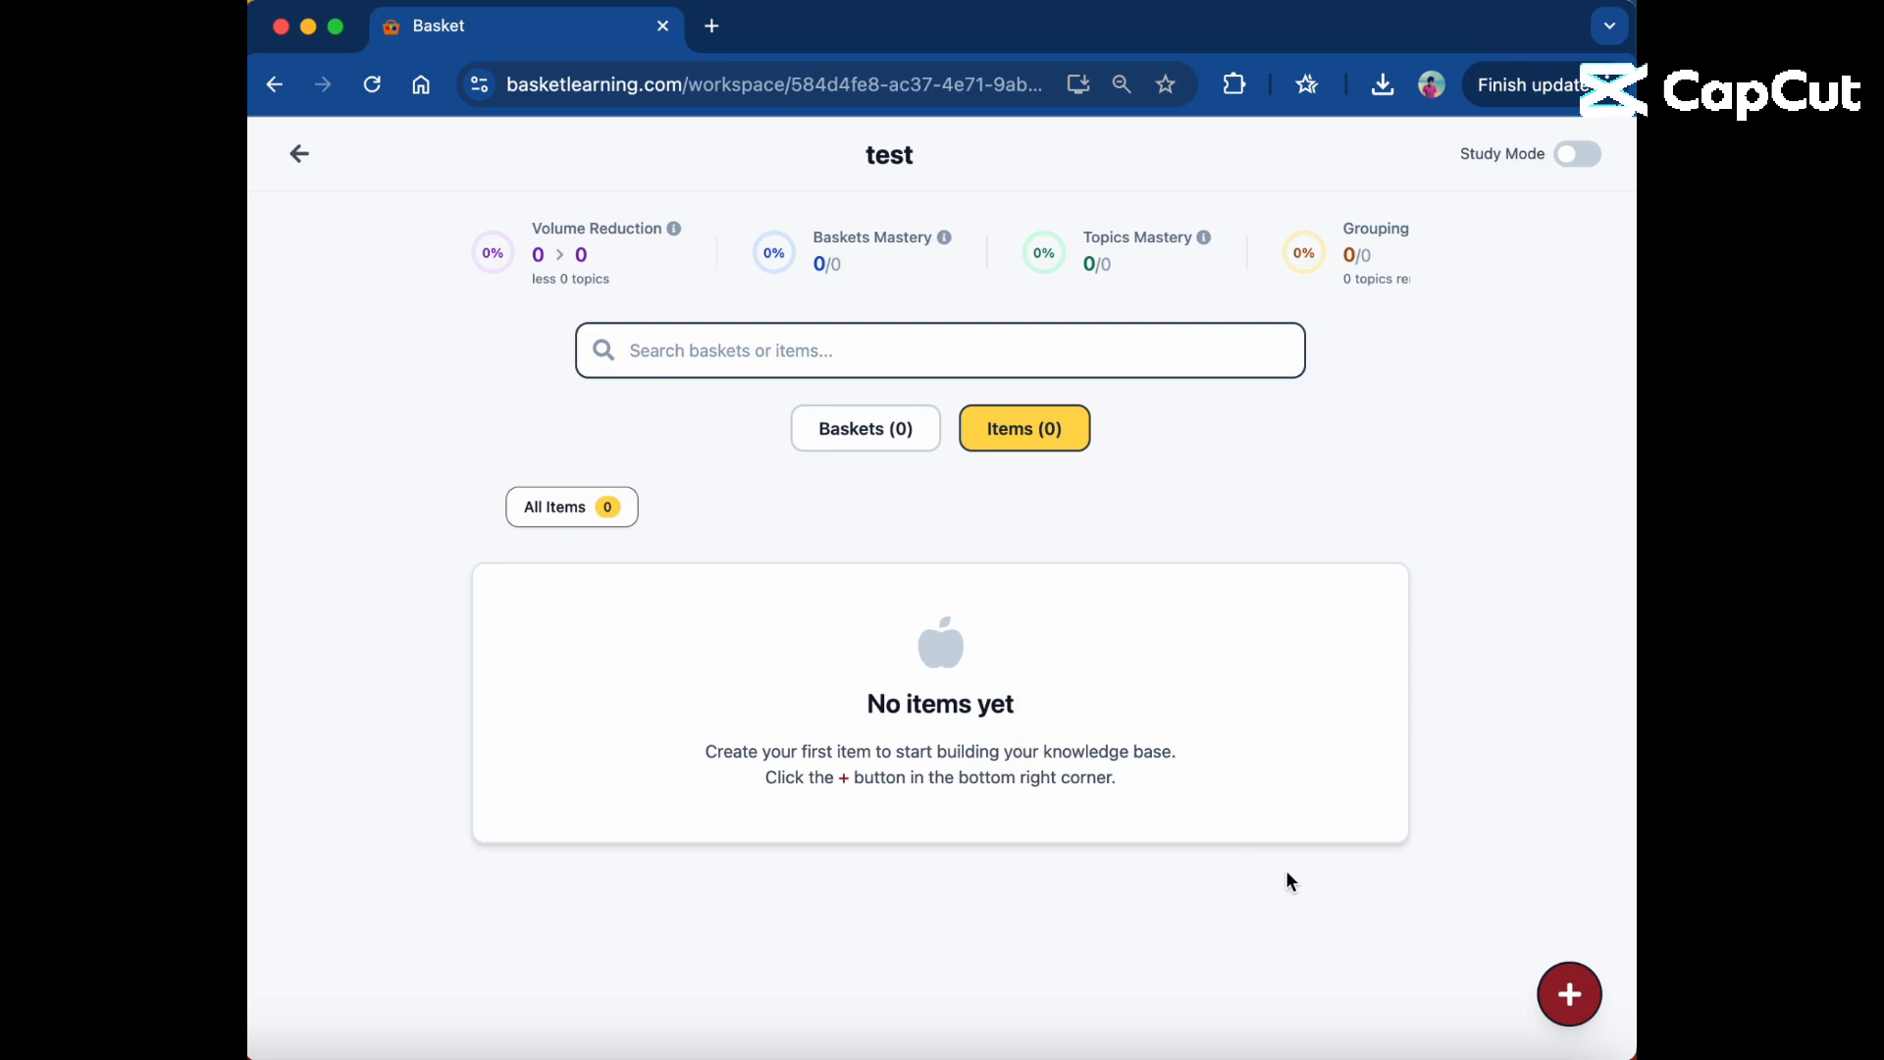
click(1570, 994)
click(1587, 163)
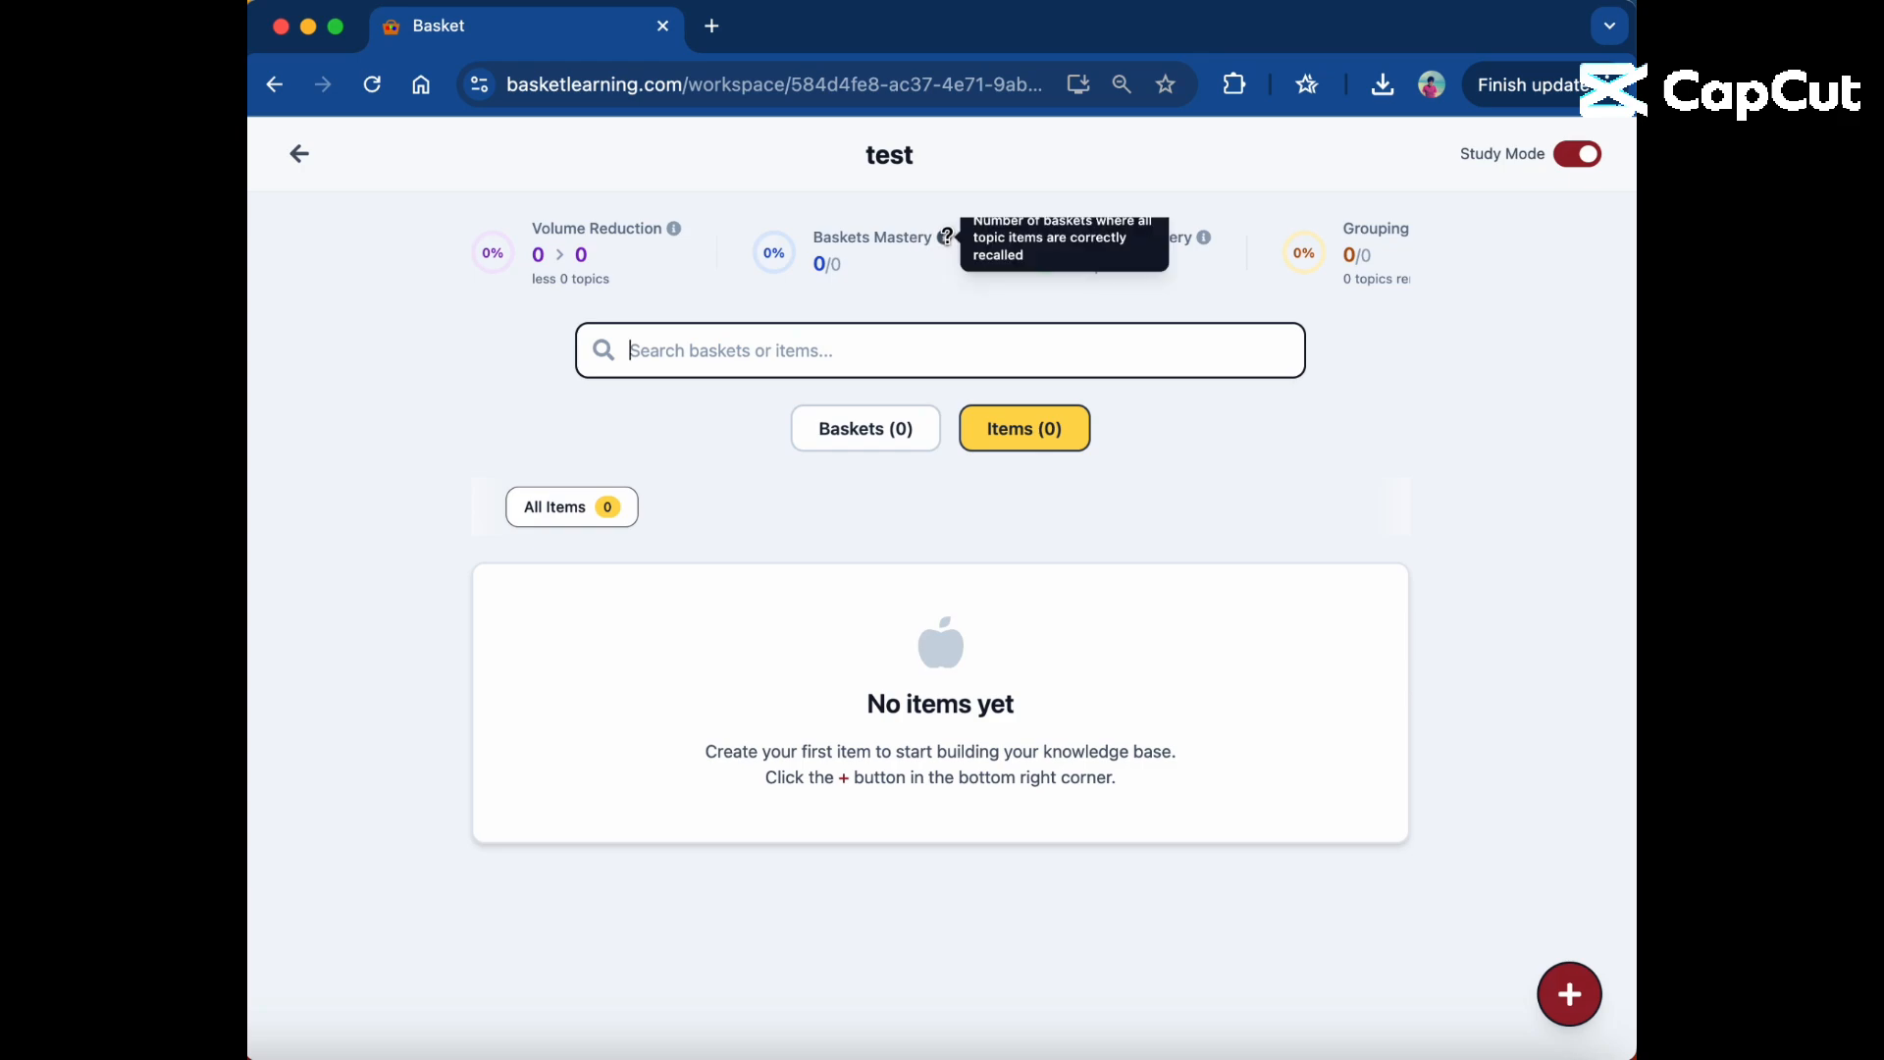
Examine the explanations of the mastery statistics and view the remaining progress statistics of the test workspace.
mouse_move(1205, 238)
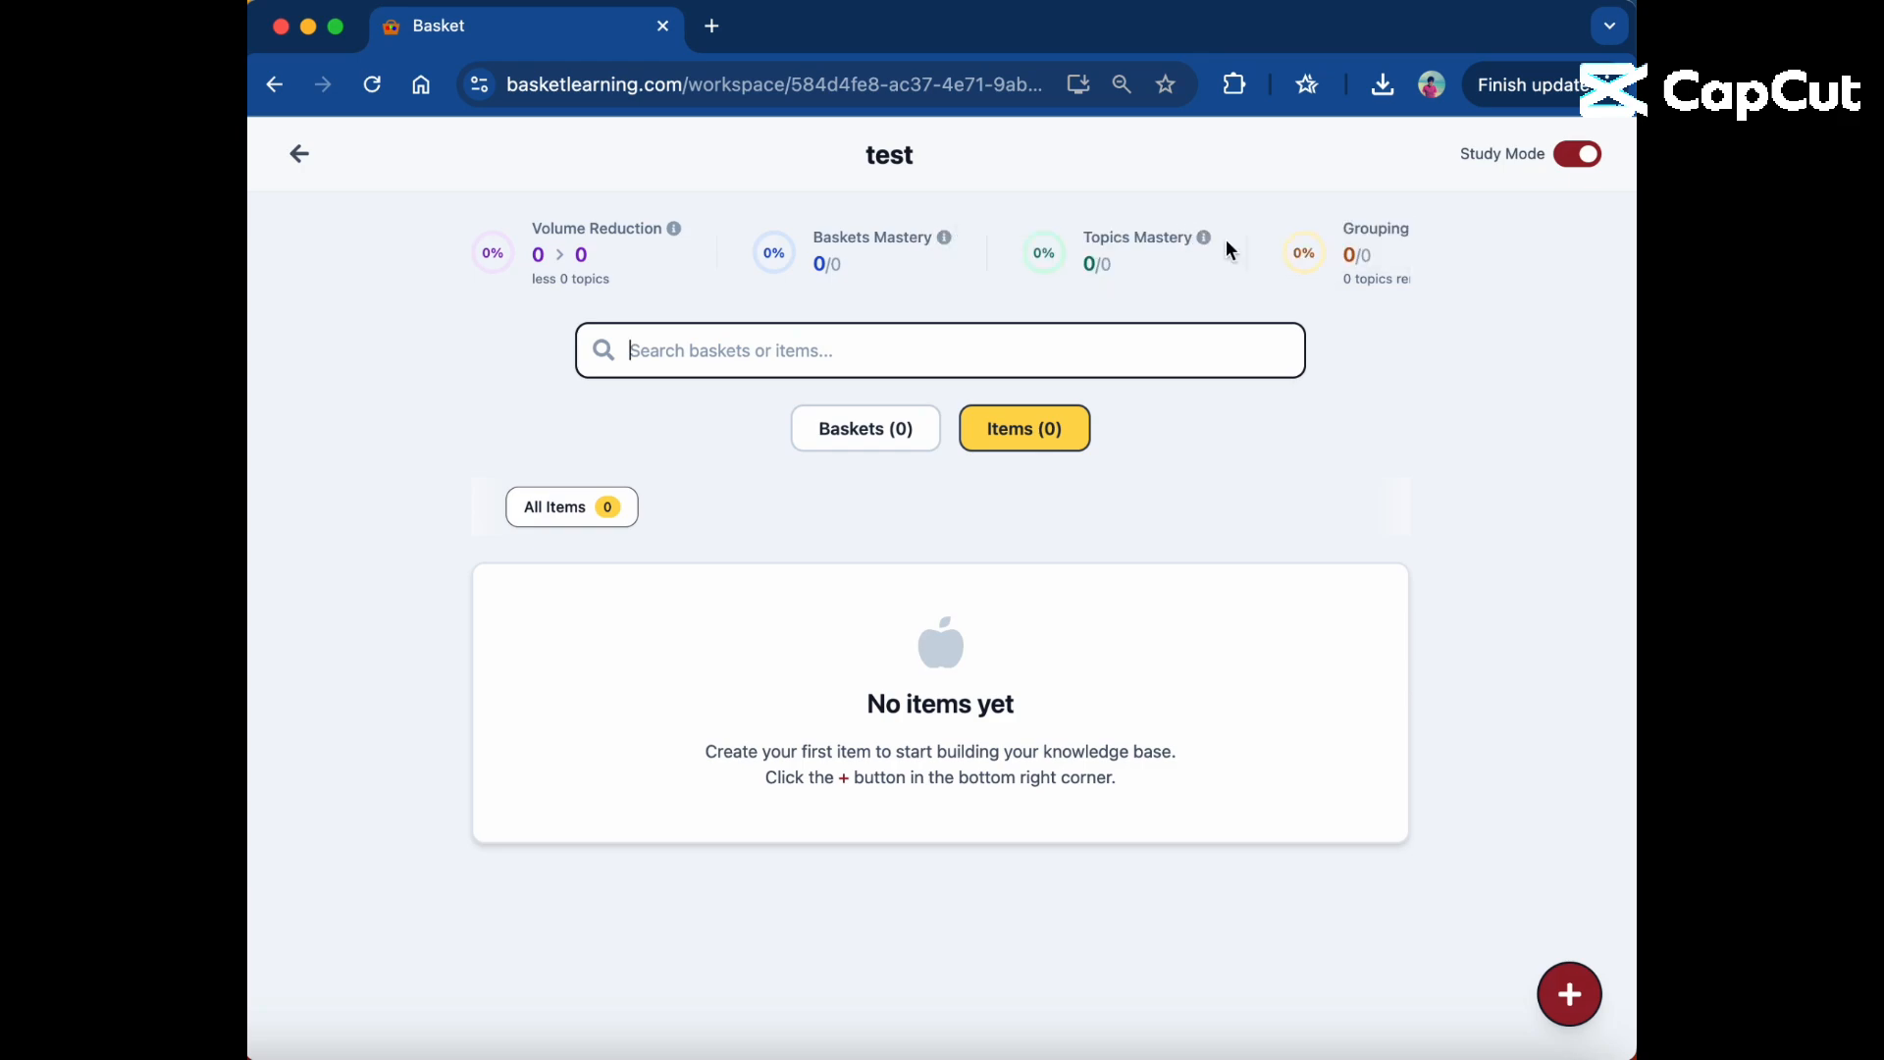
scroll(1379, 255, right, 3)
scroll(1379, 261, left, 3)
Return to the workspace overview and import the full PLAB 1/MSRA template as a workspace.
click(300, 159)
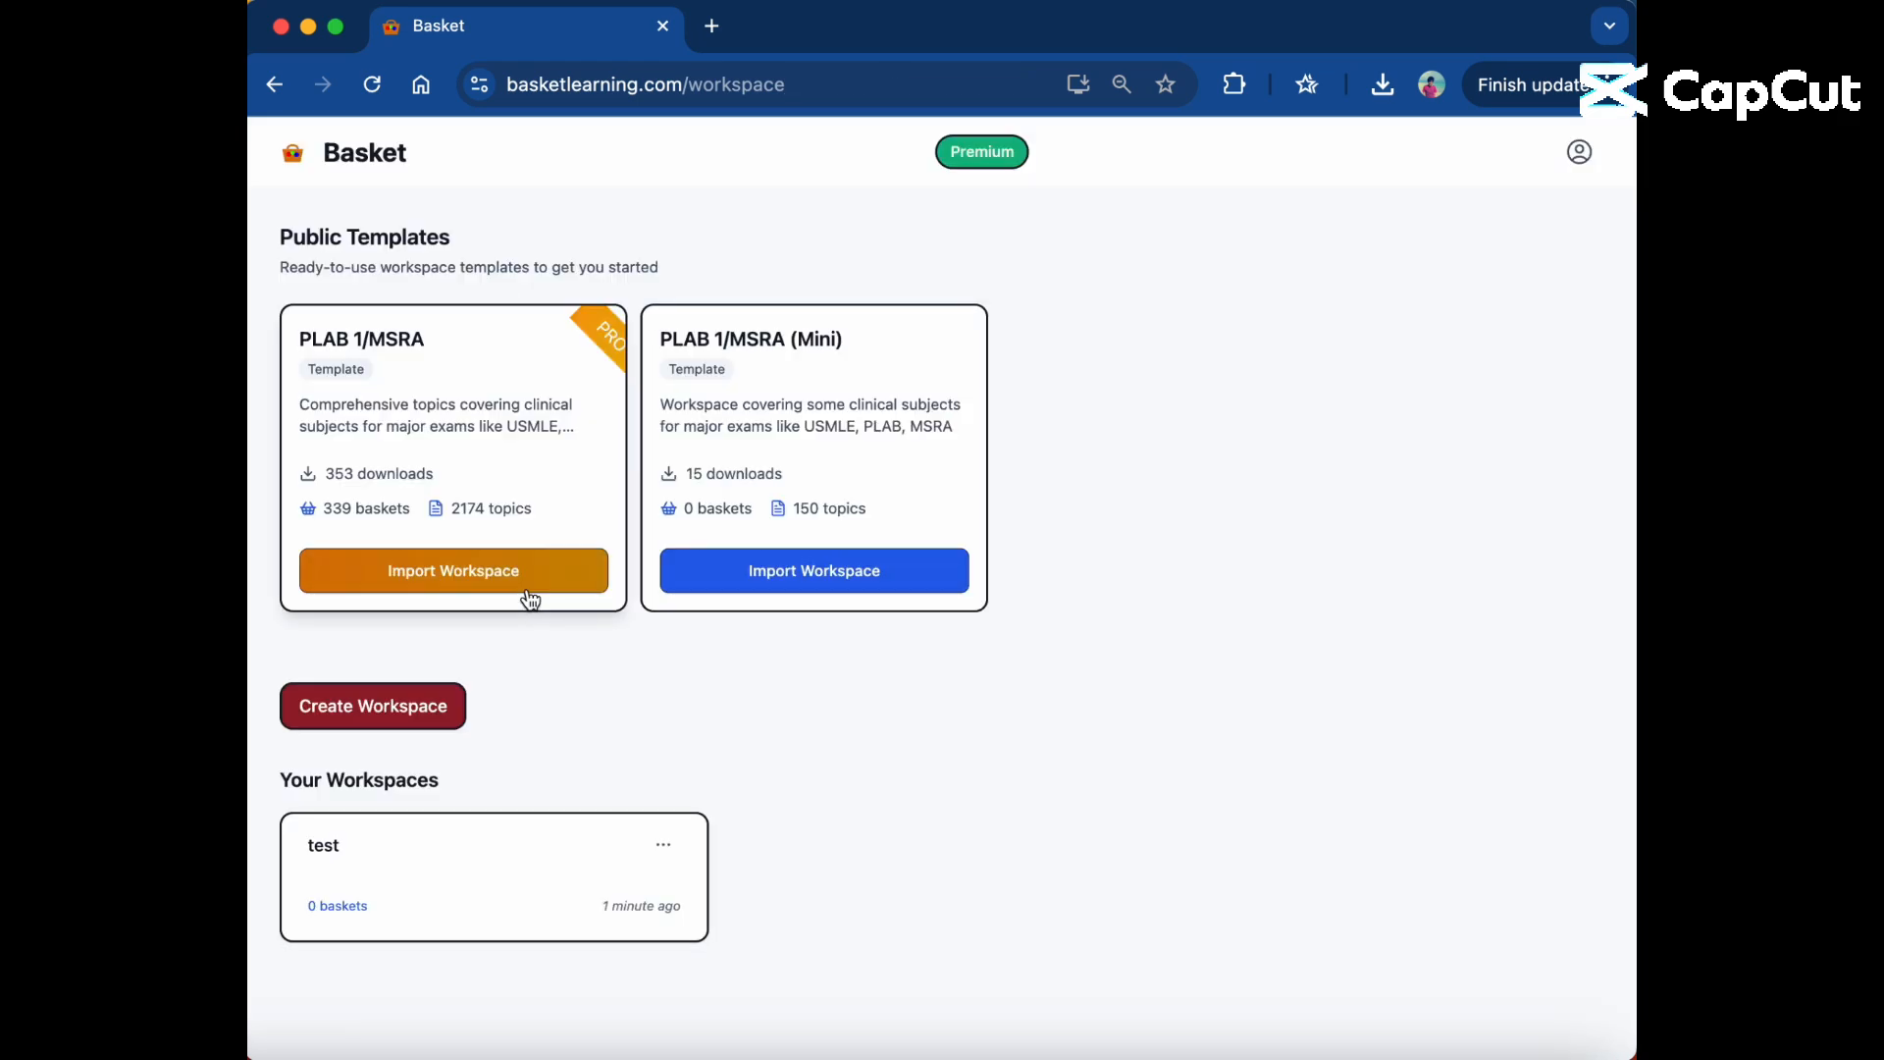
click(531, 572)
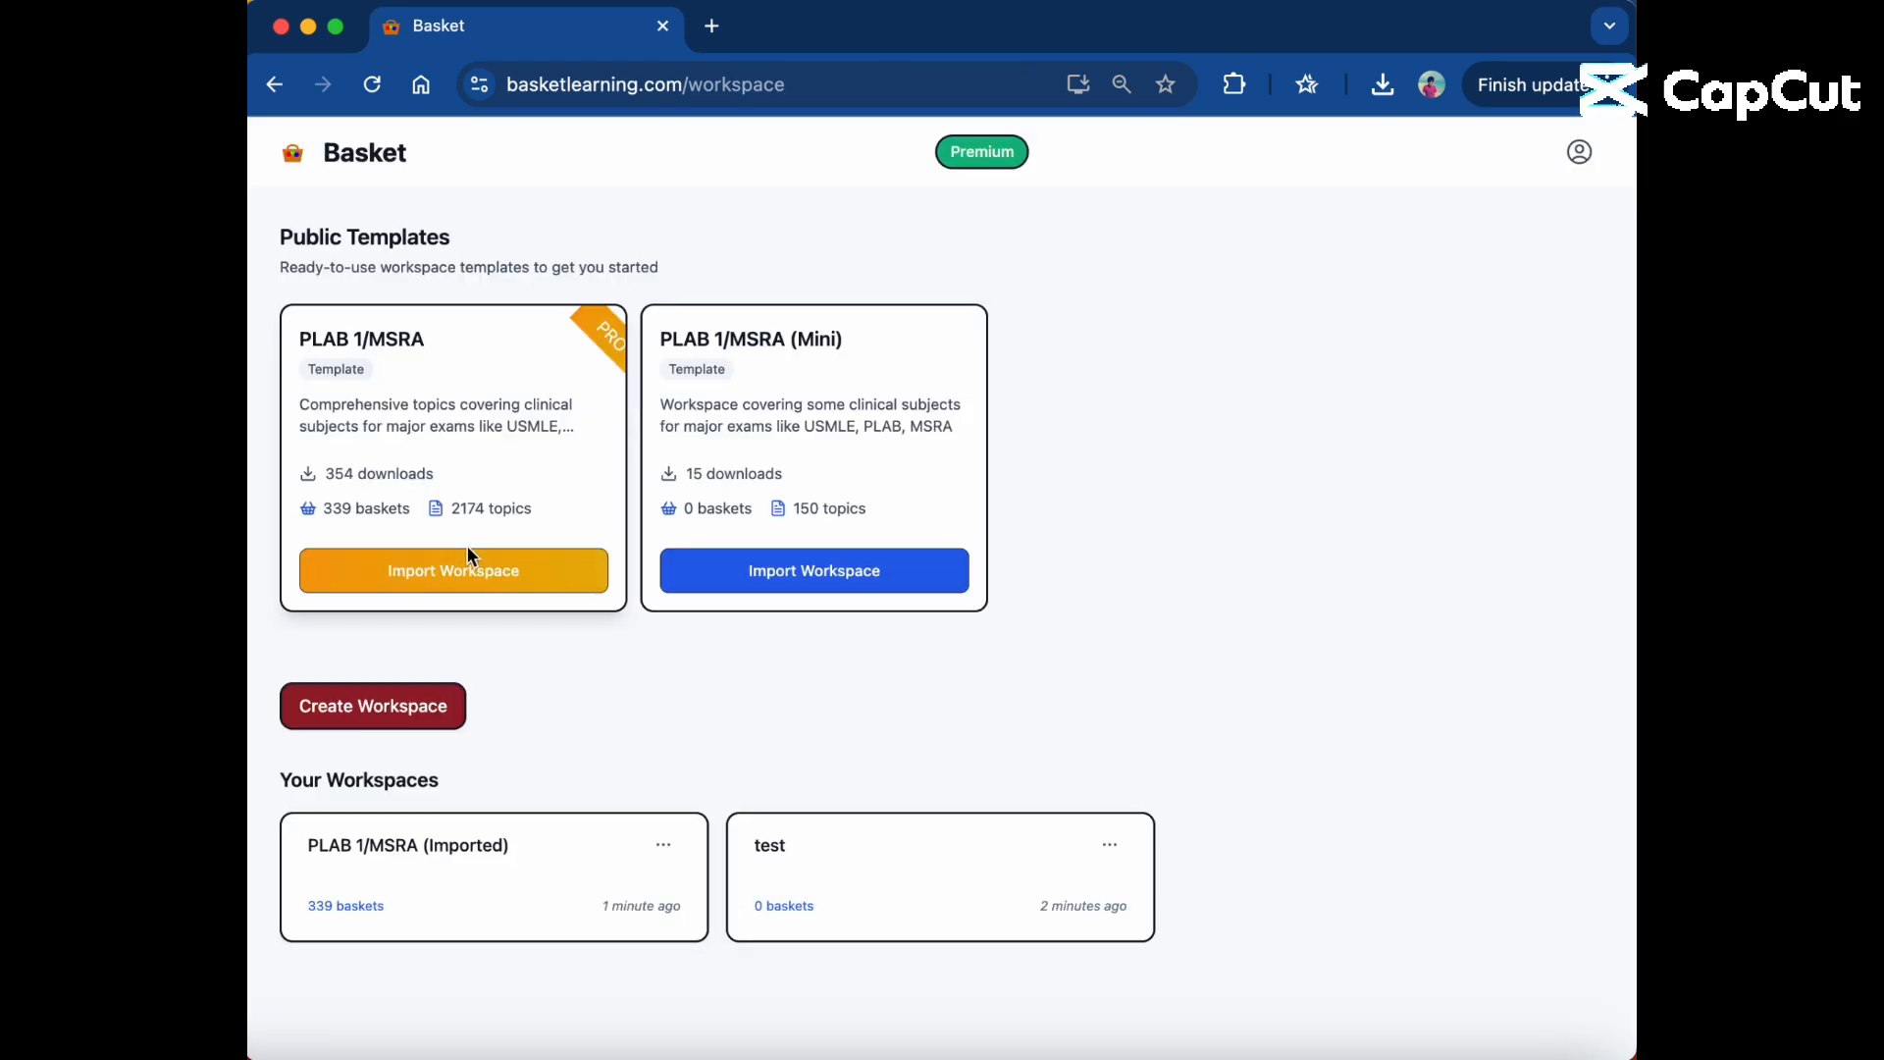
Duplicate the imported PLAB 1/MSRA workspace with its baskets excluded and show the items of the copy.
click(667, 848)
click(600, 934)
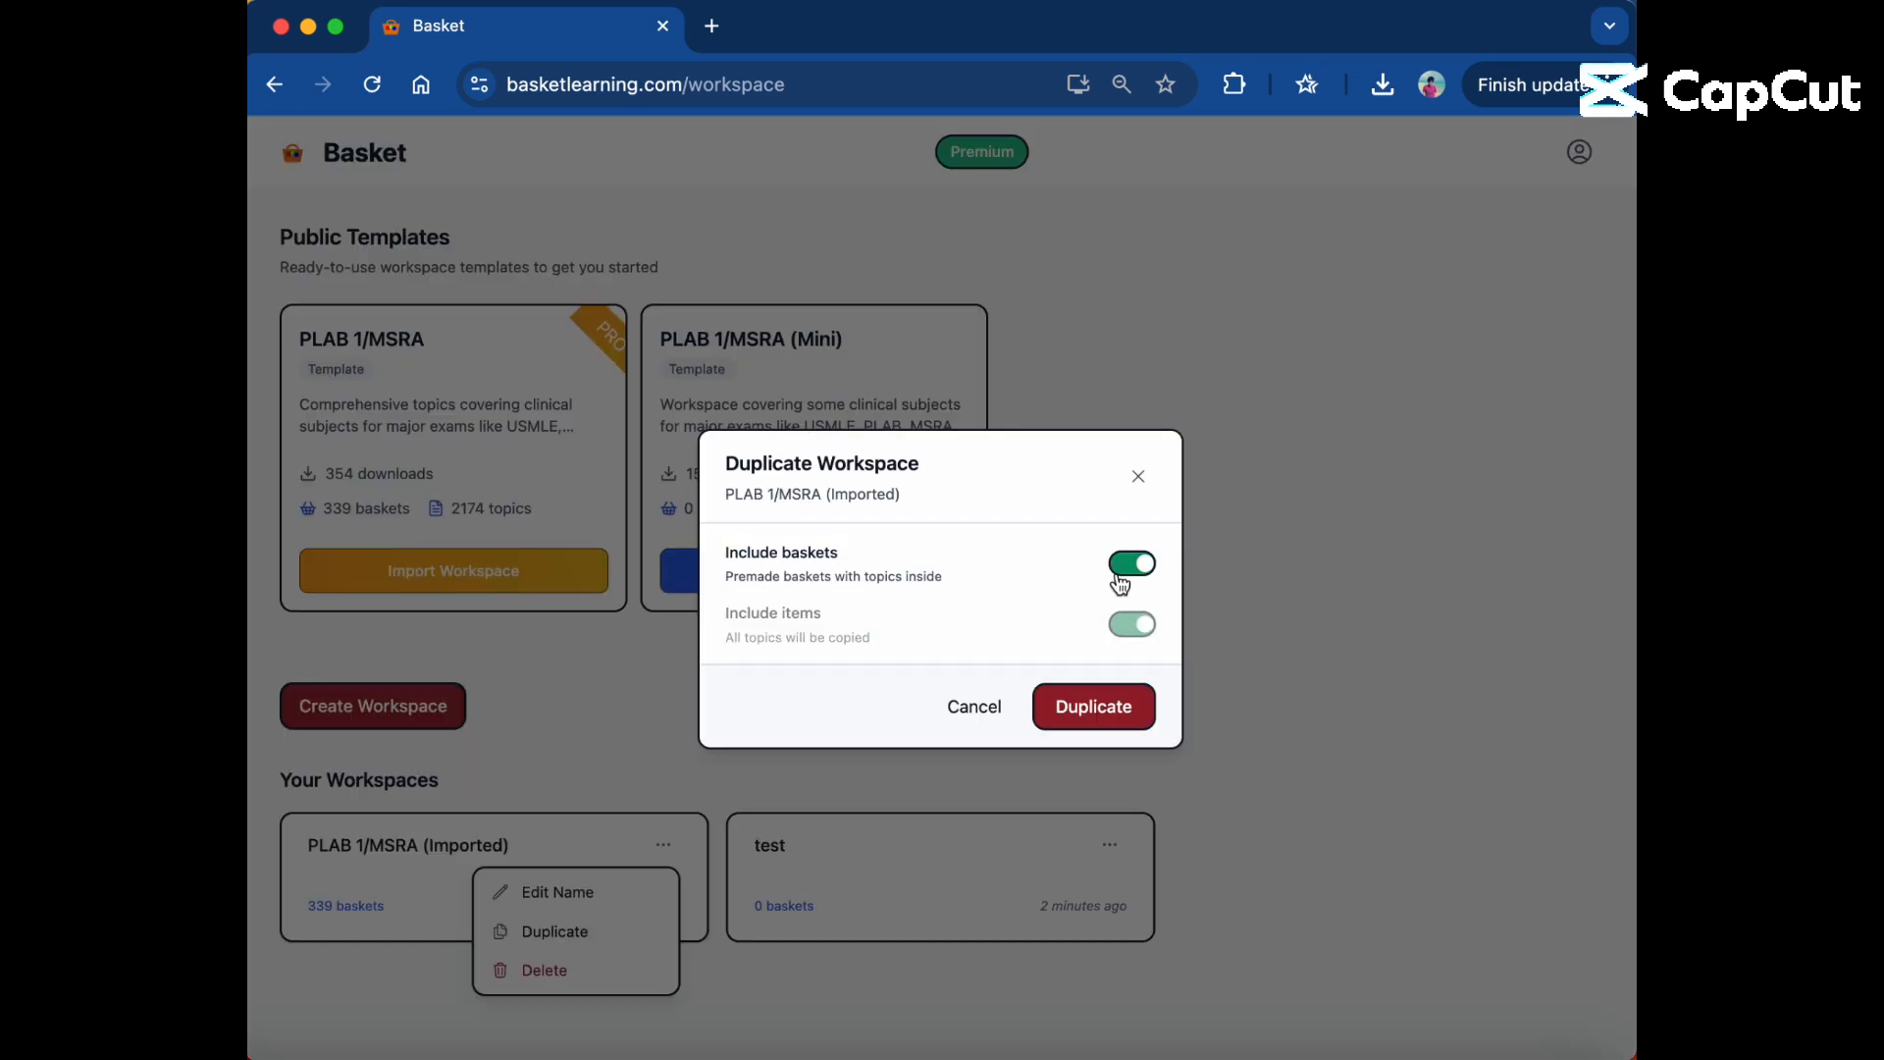
click(1118, 579)
click(1093, 705)
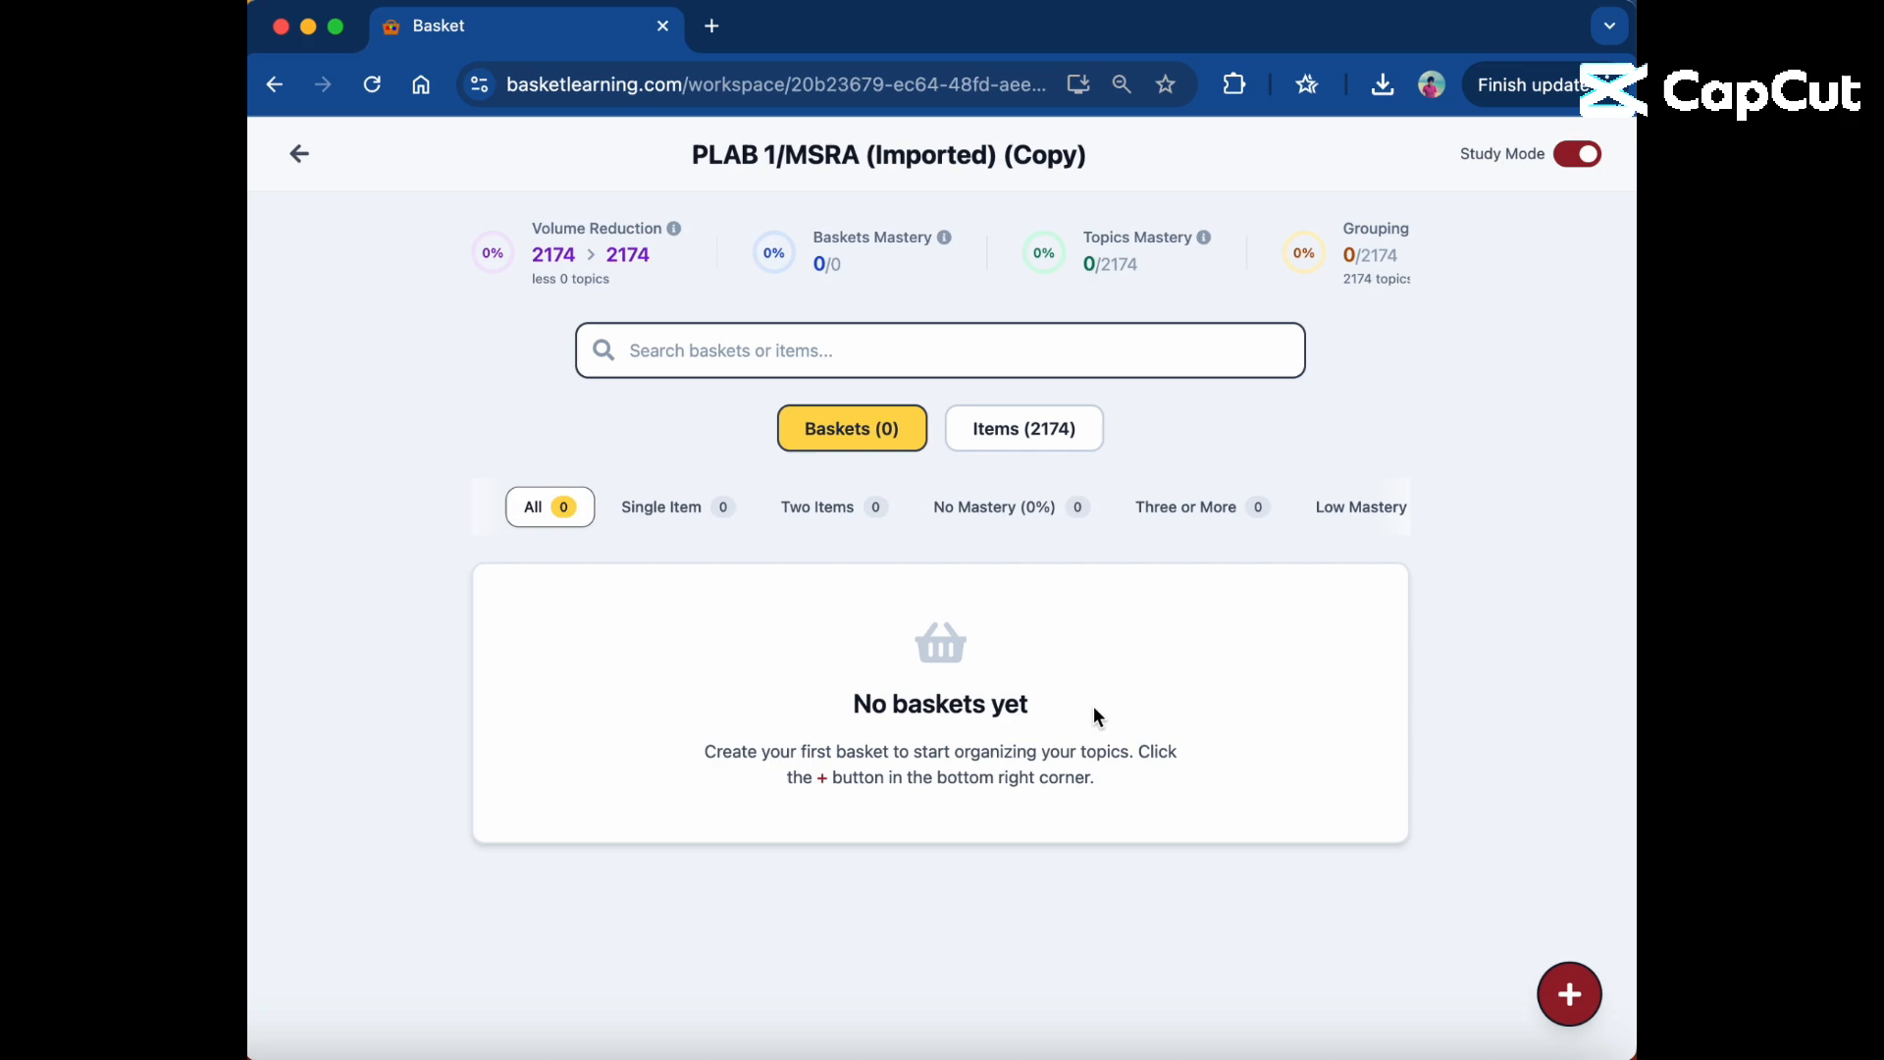
click(1059, 439)
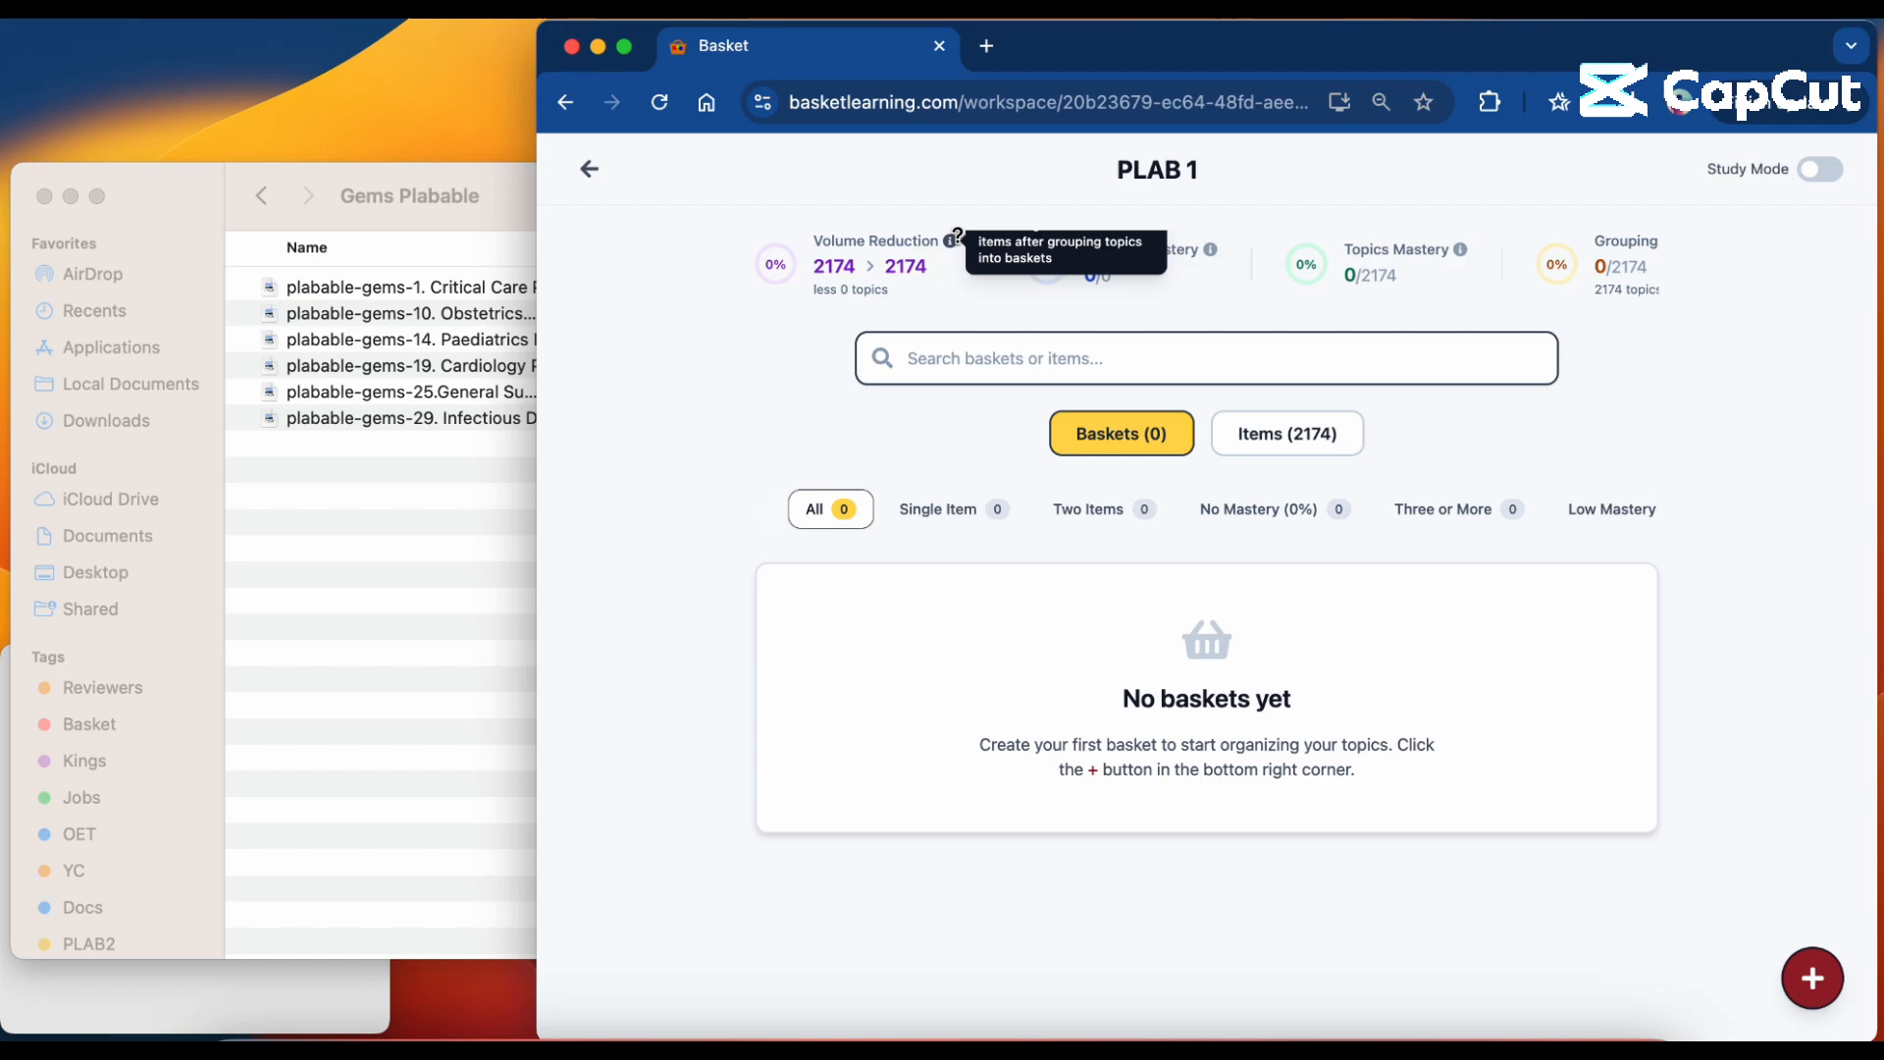
Examine the volume reduction, baskets mastery, topics mastery and grouping progress statistics of the PLAB 1 workspace.
drag(814, 242, 913, 287)
click(797, 355)
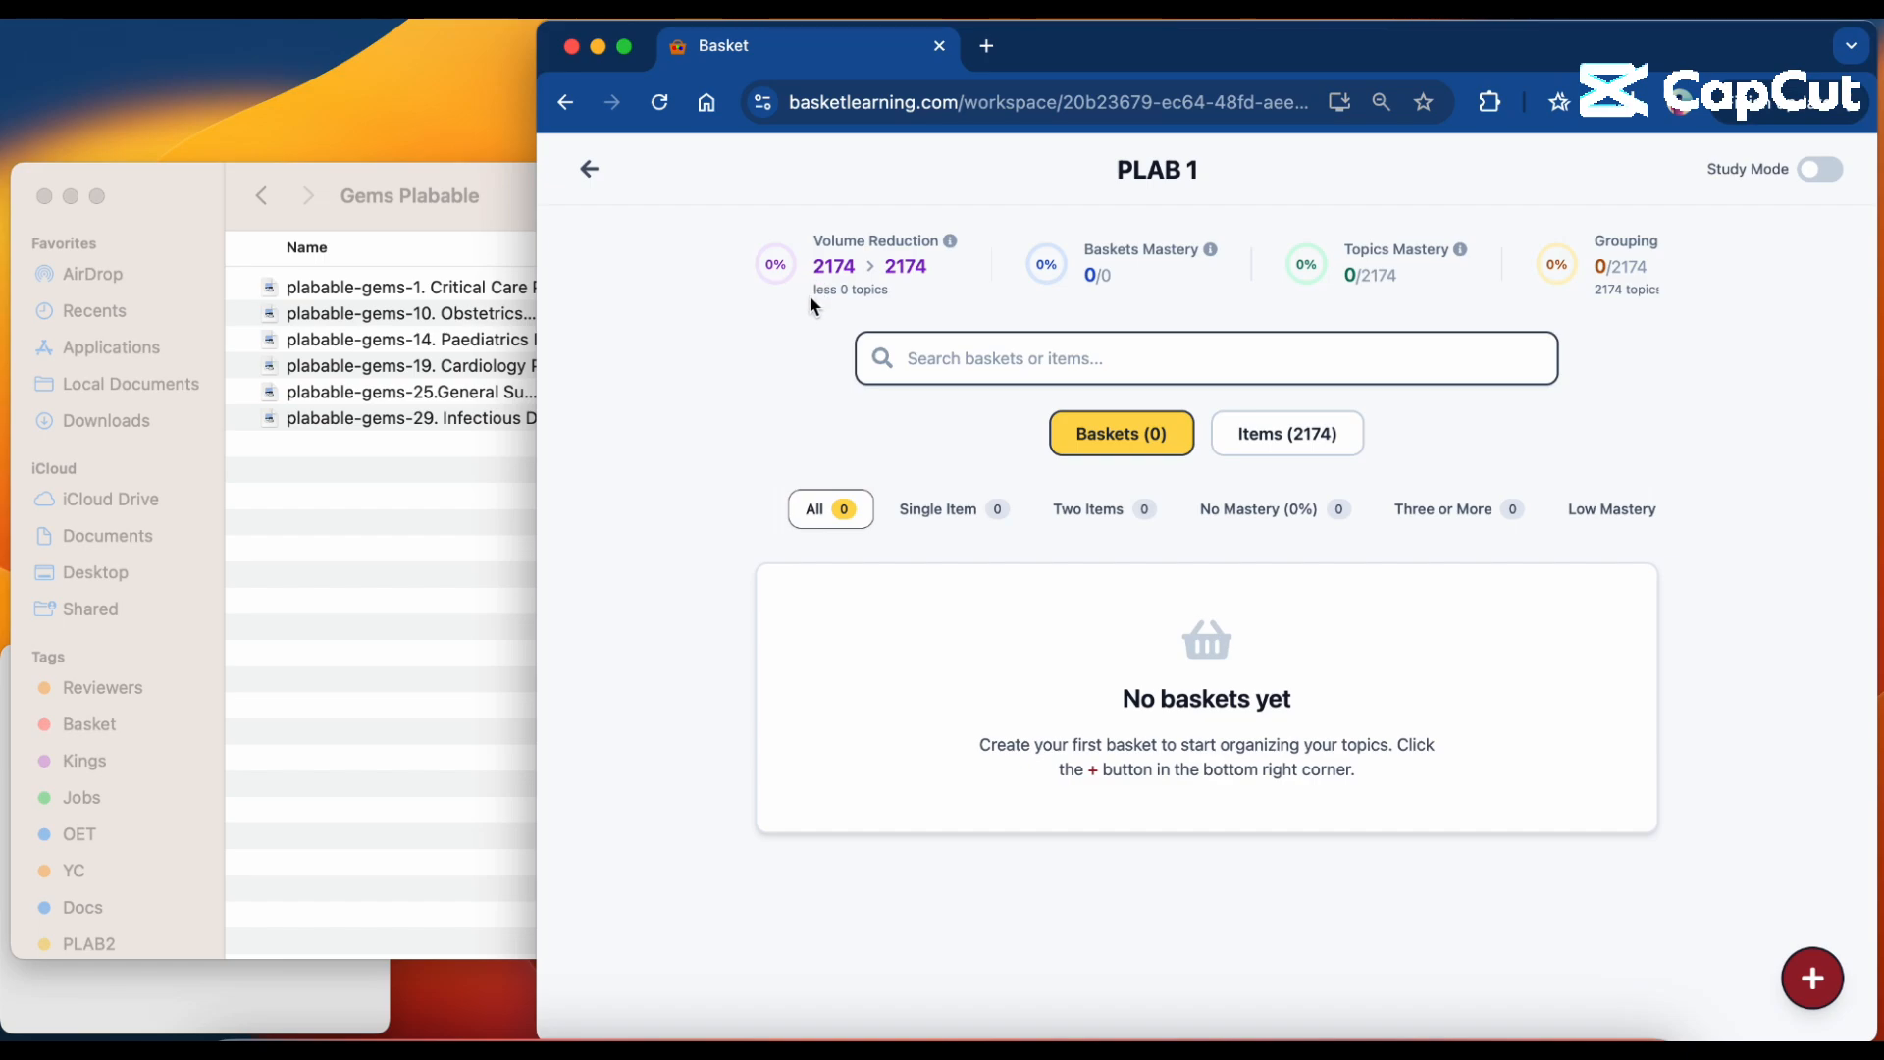
drag(818, 267, 928, 263)
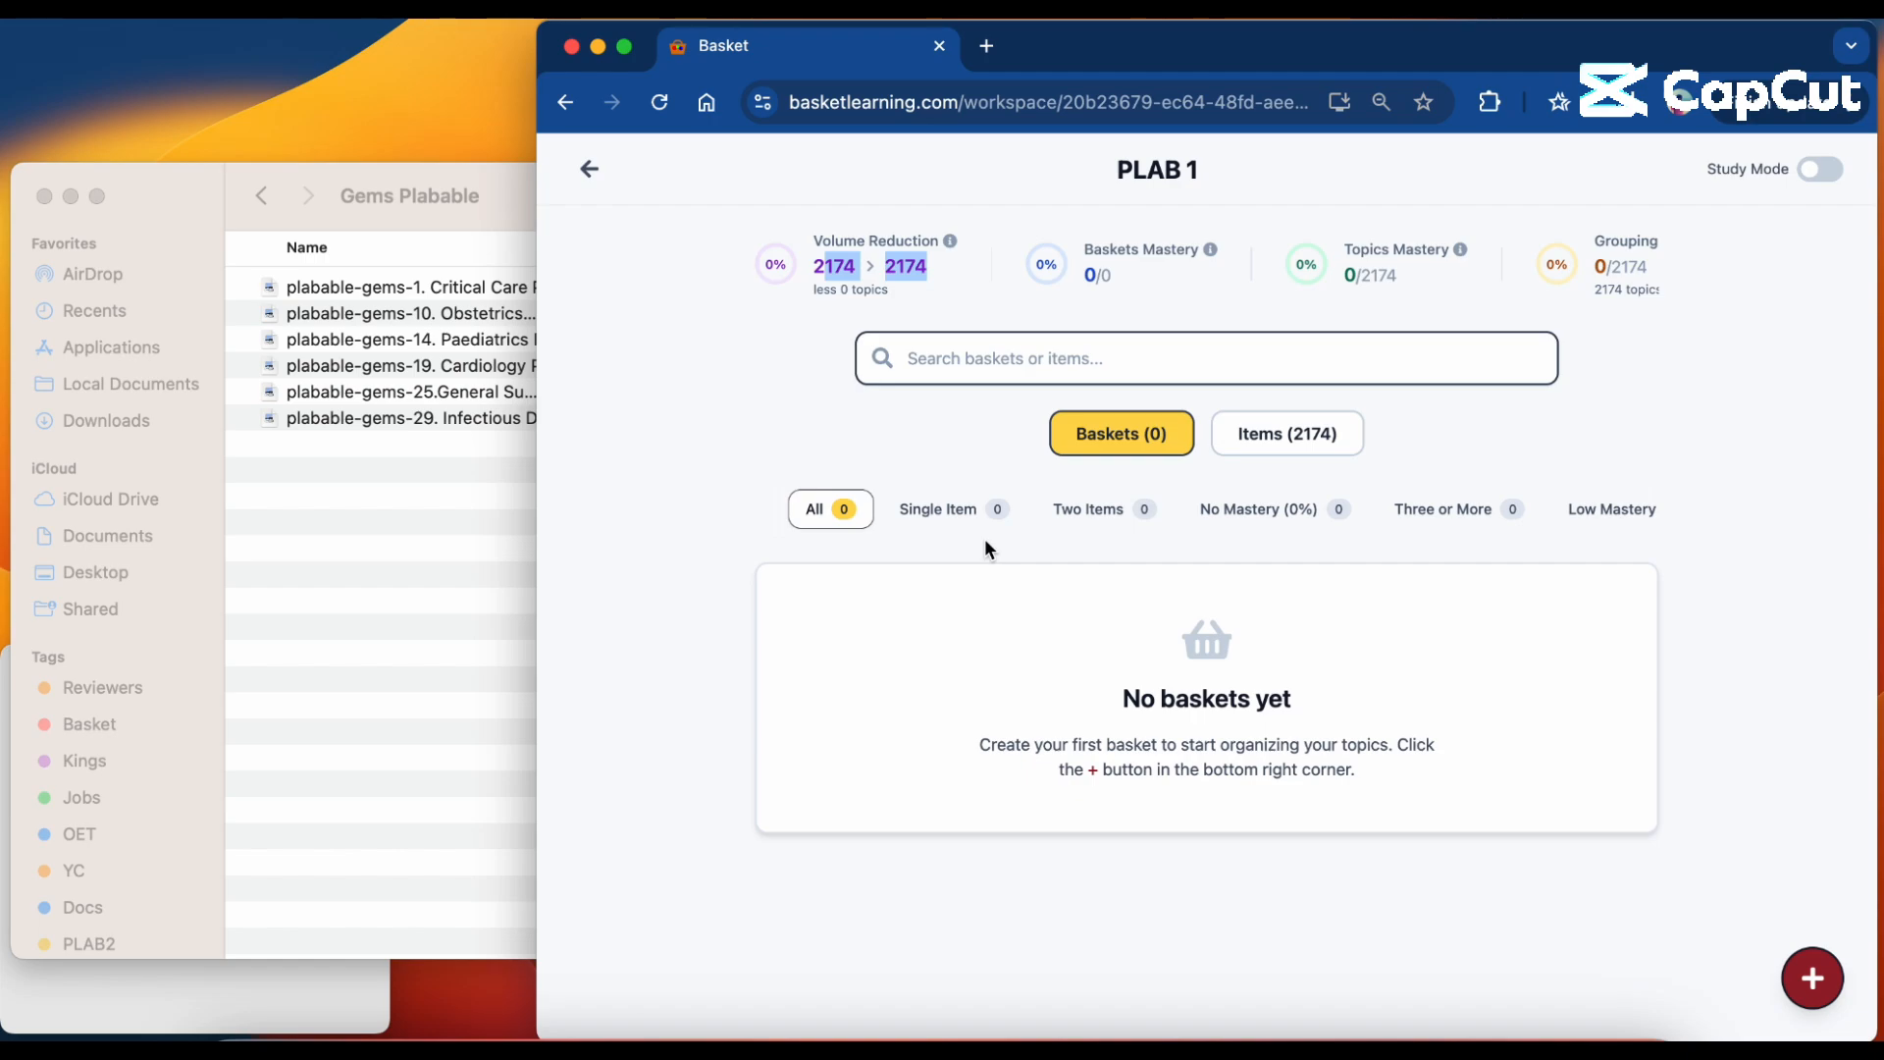
click(951, 429)
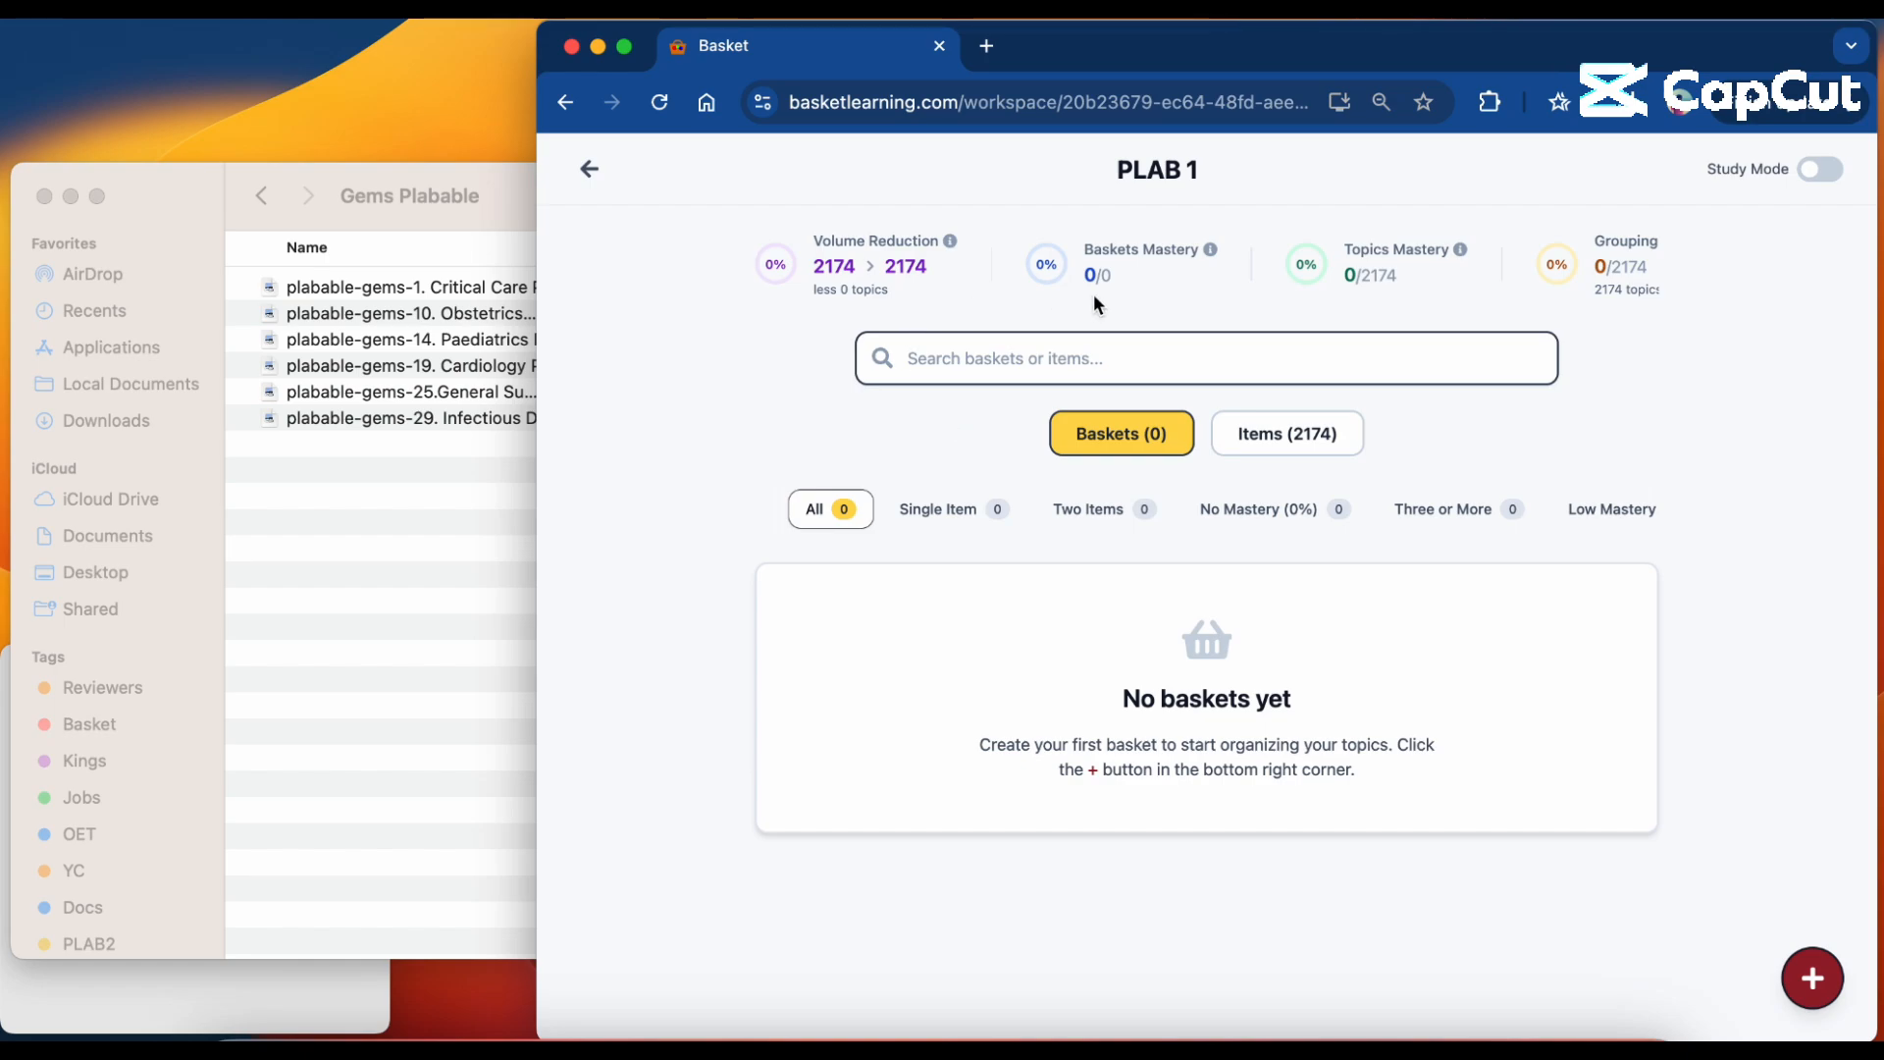
scroll(1164, 263, right, 2)
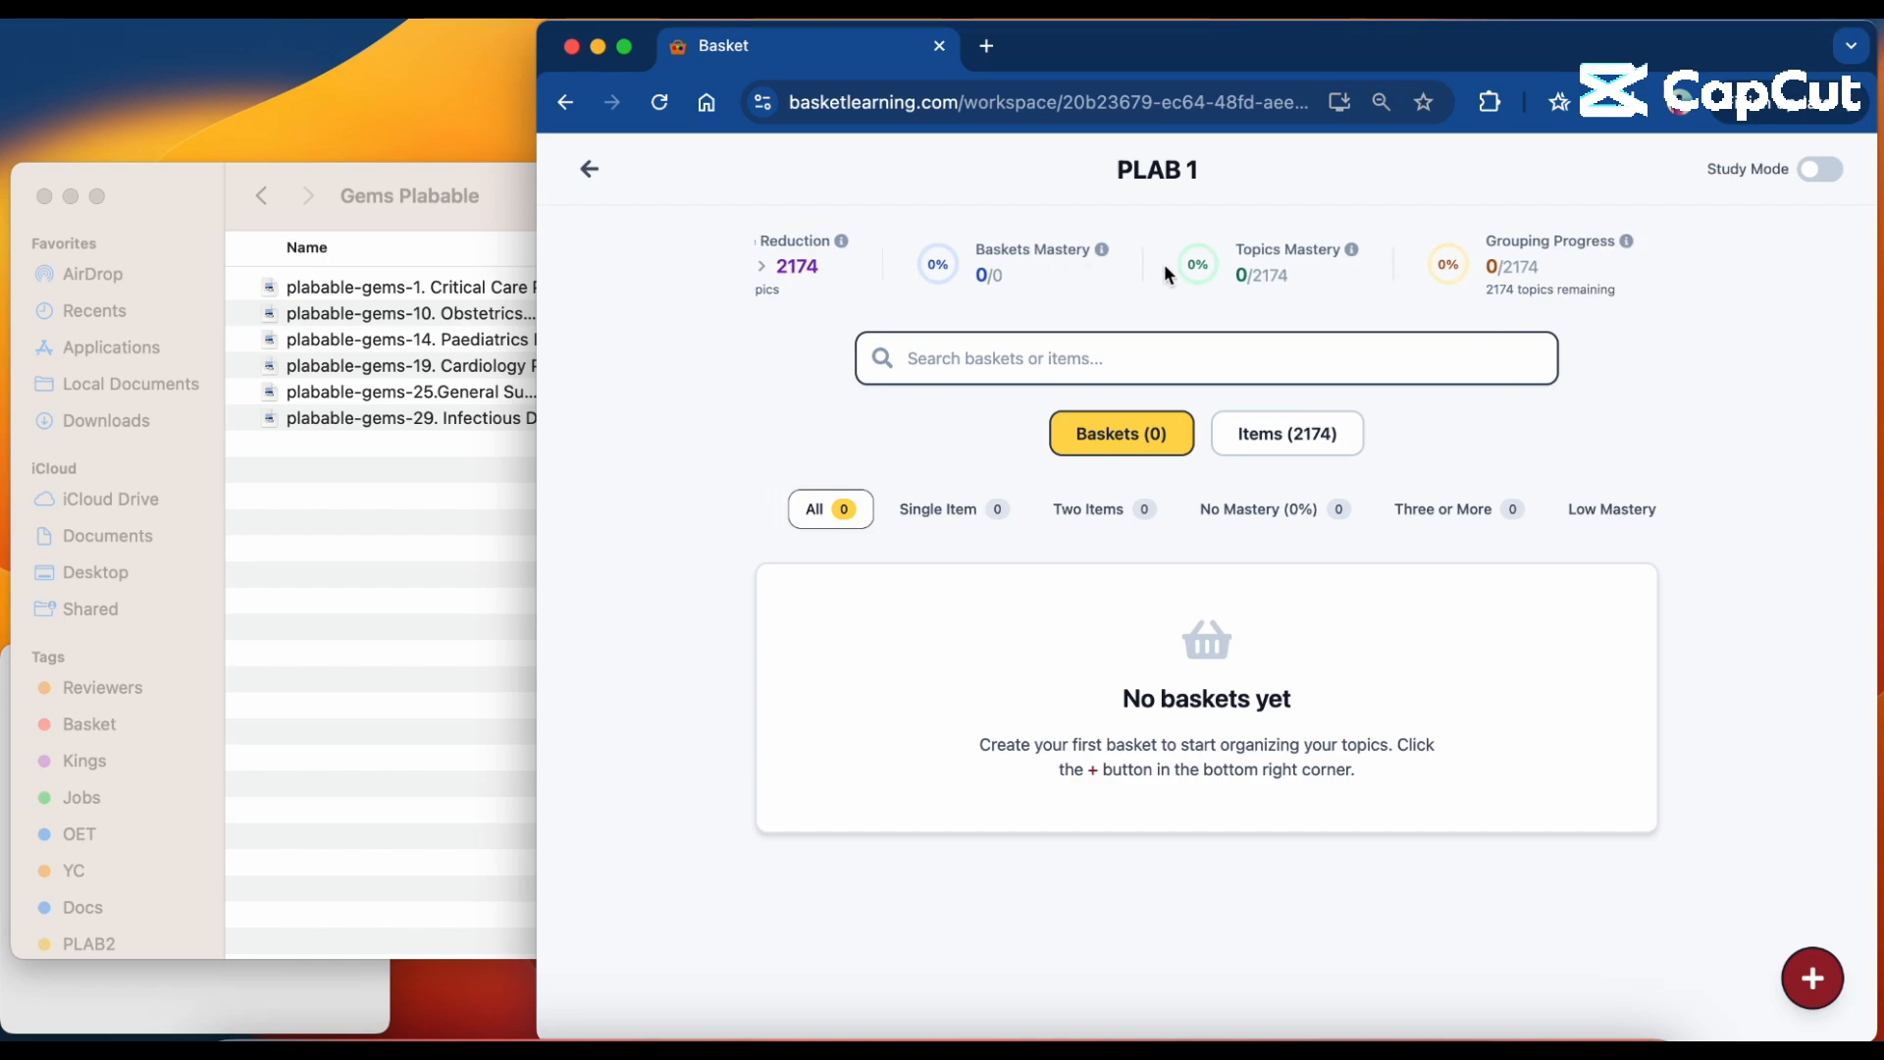
scroll(1164, 262, left, 2)
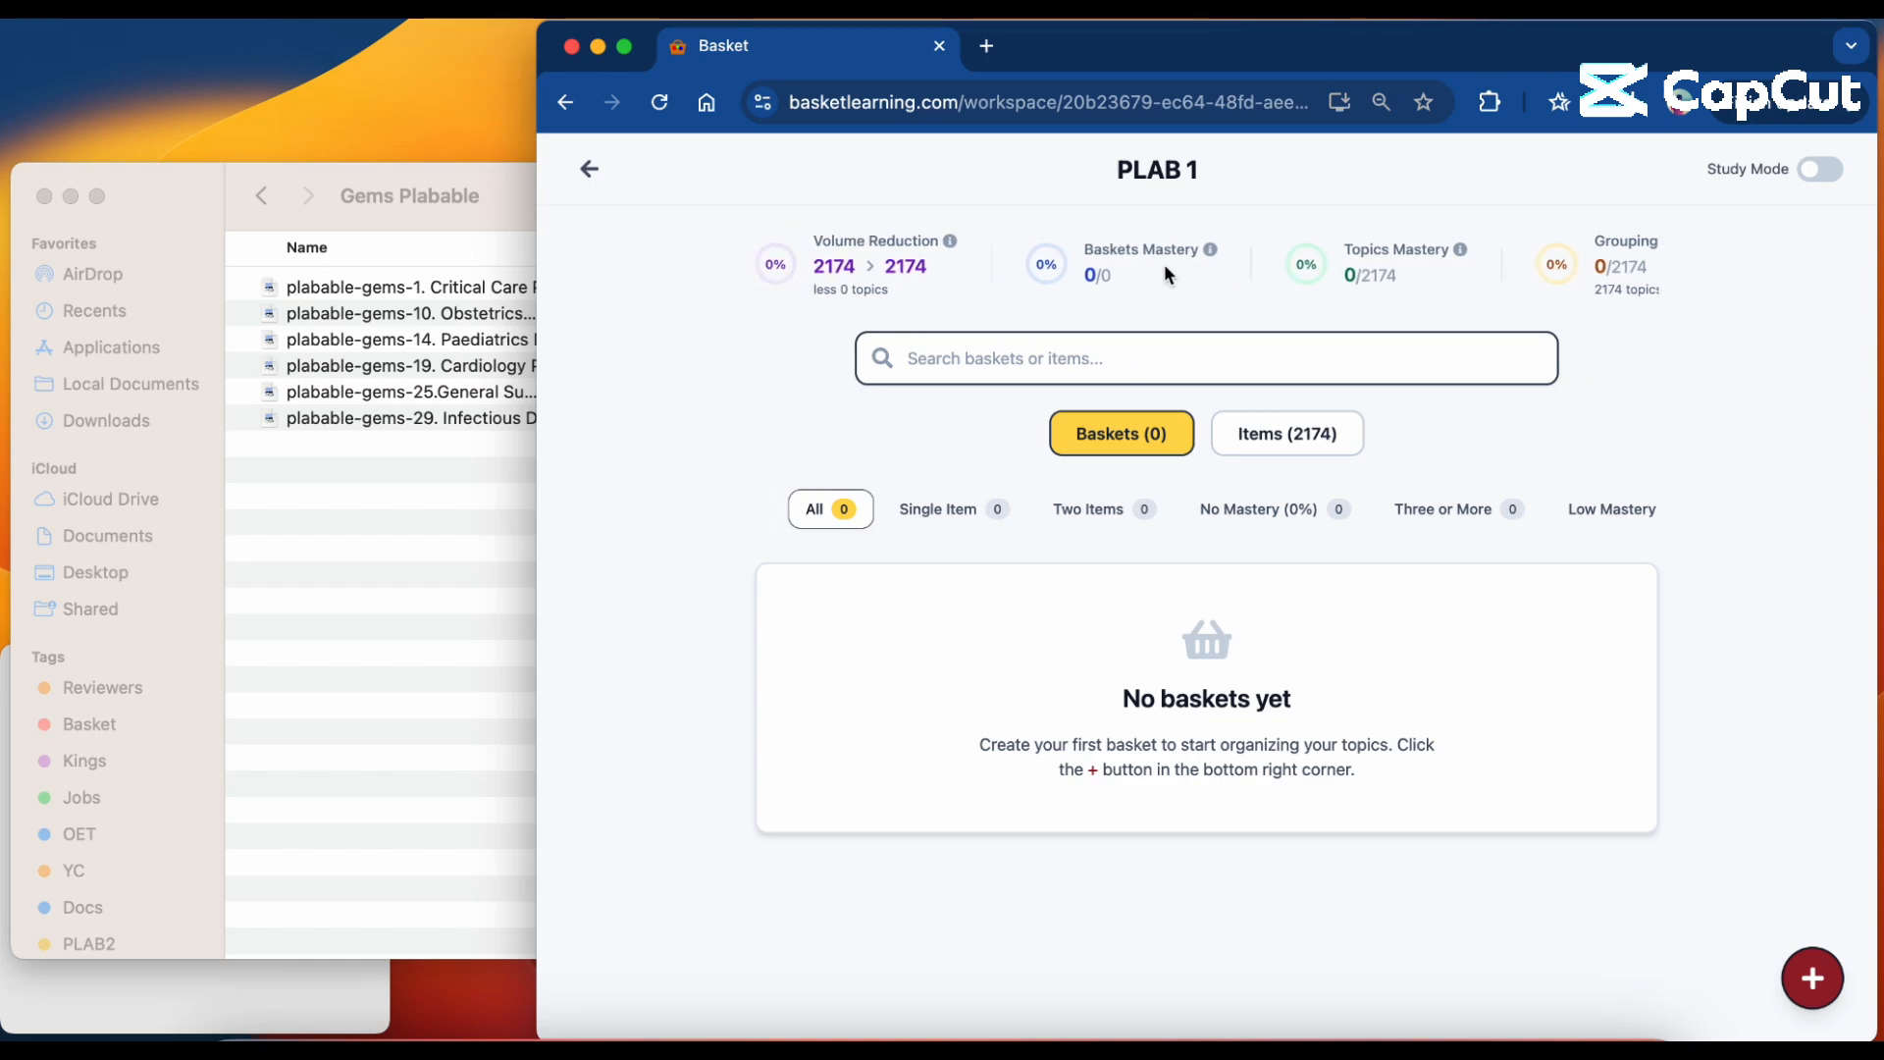
scroll(1528, 262, right, 5)
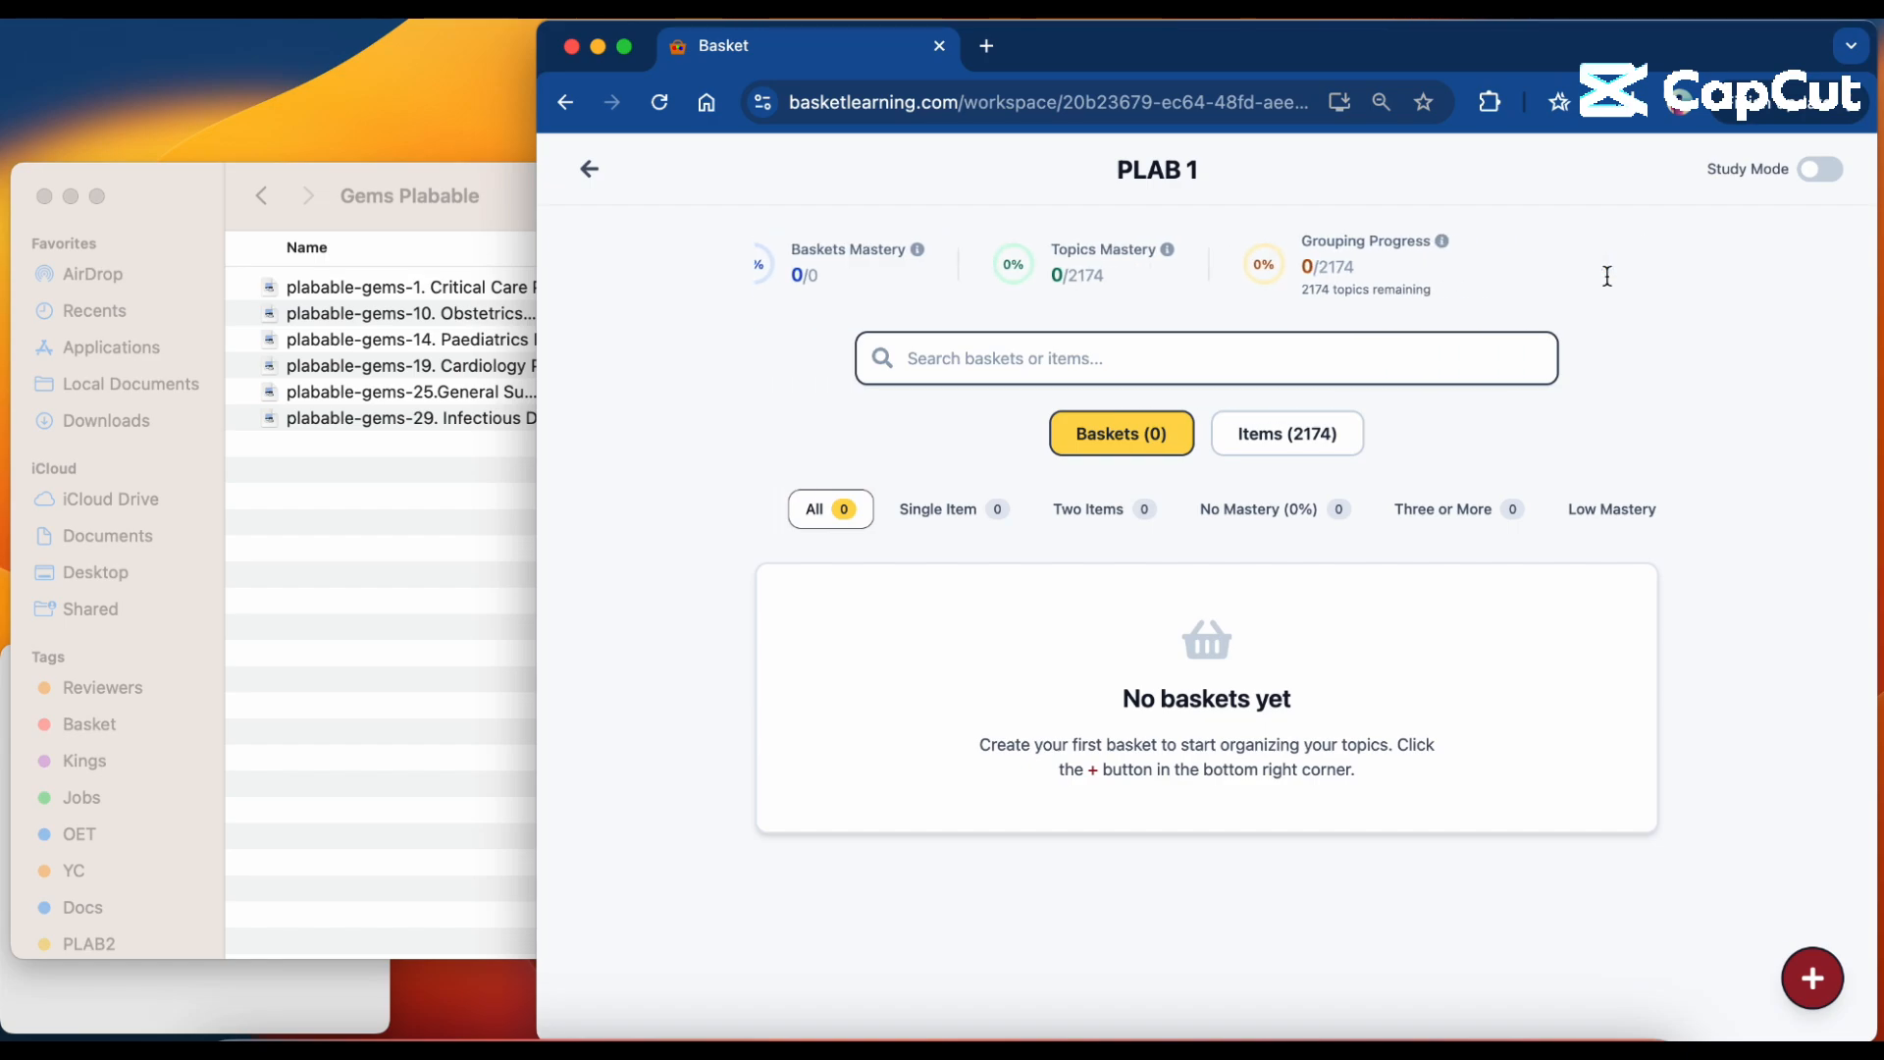
scroll(1604, 273, left, 5)
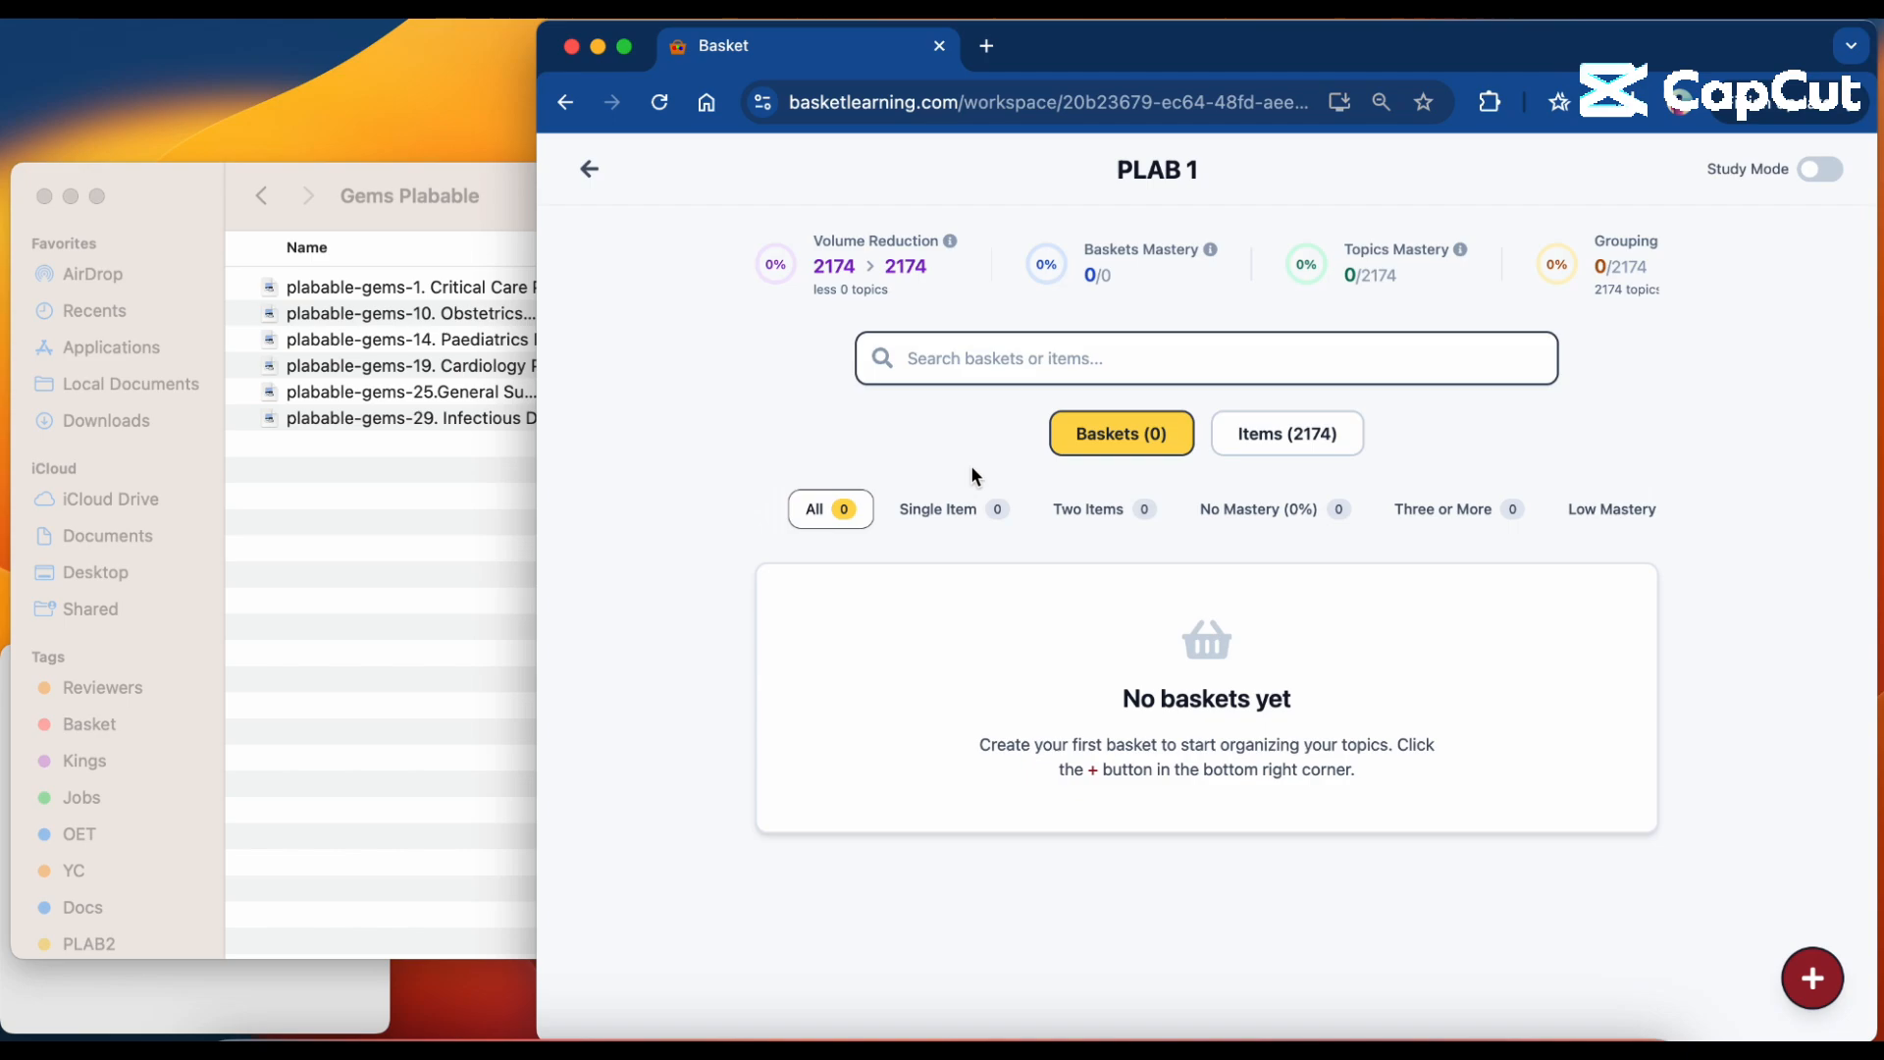
Open the Cardiology Plabable Gems PDF from the Gems Plabable folder in Finder and shrink its window so the browser remains partly visible.
click(441, 605)
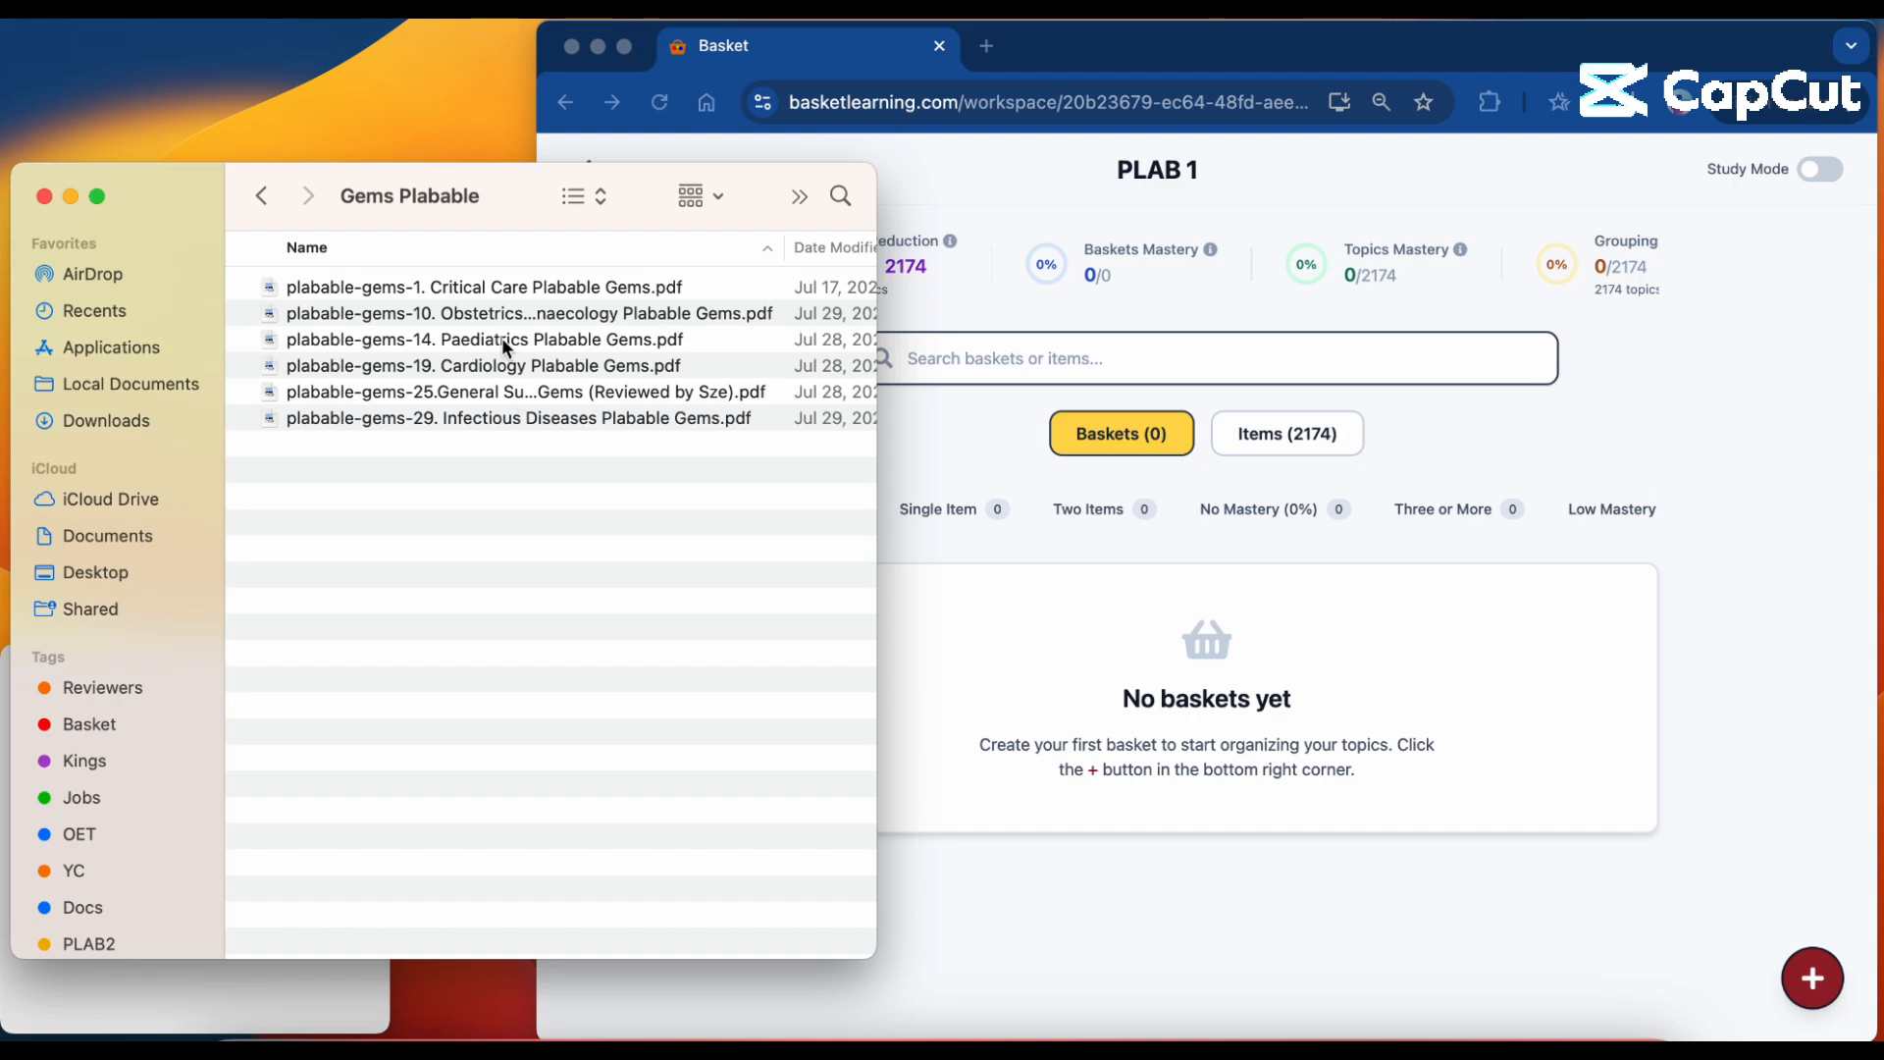
click(516, 368)
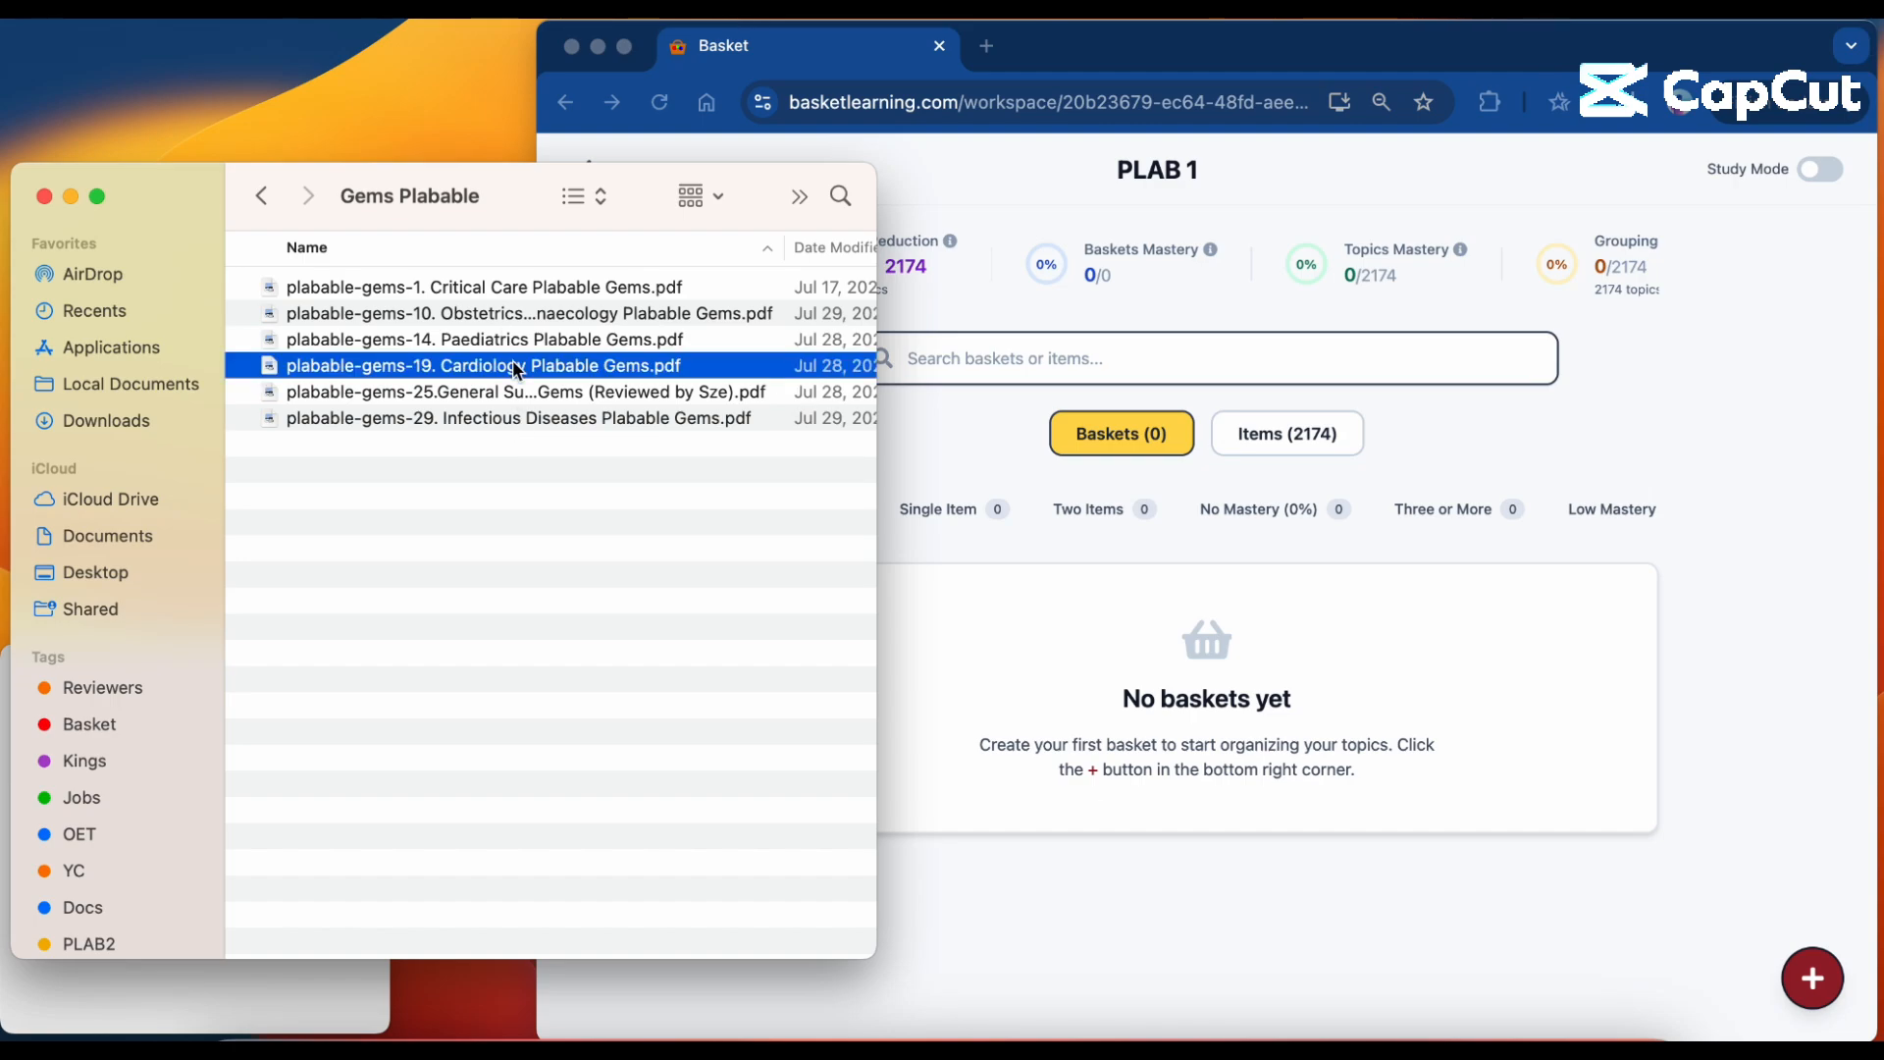
double_click(512, 363)
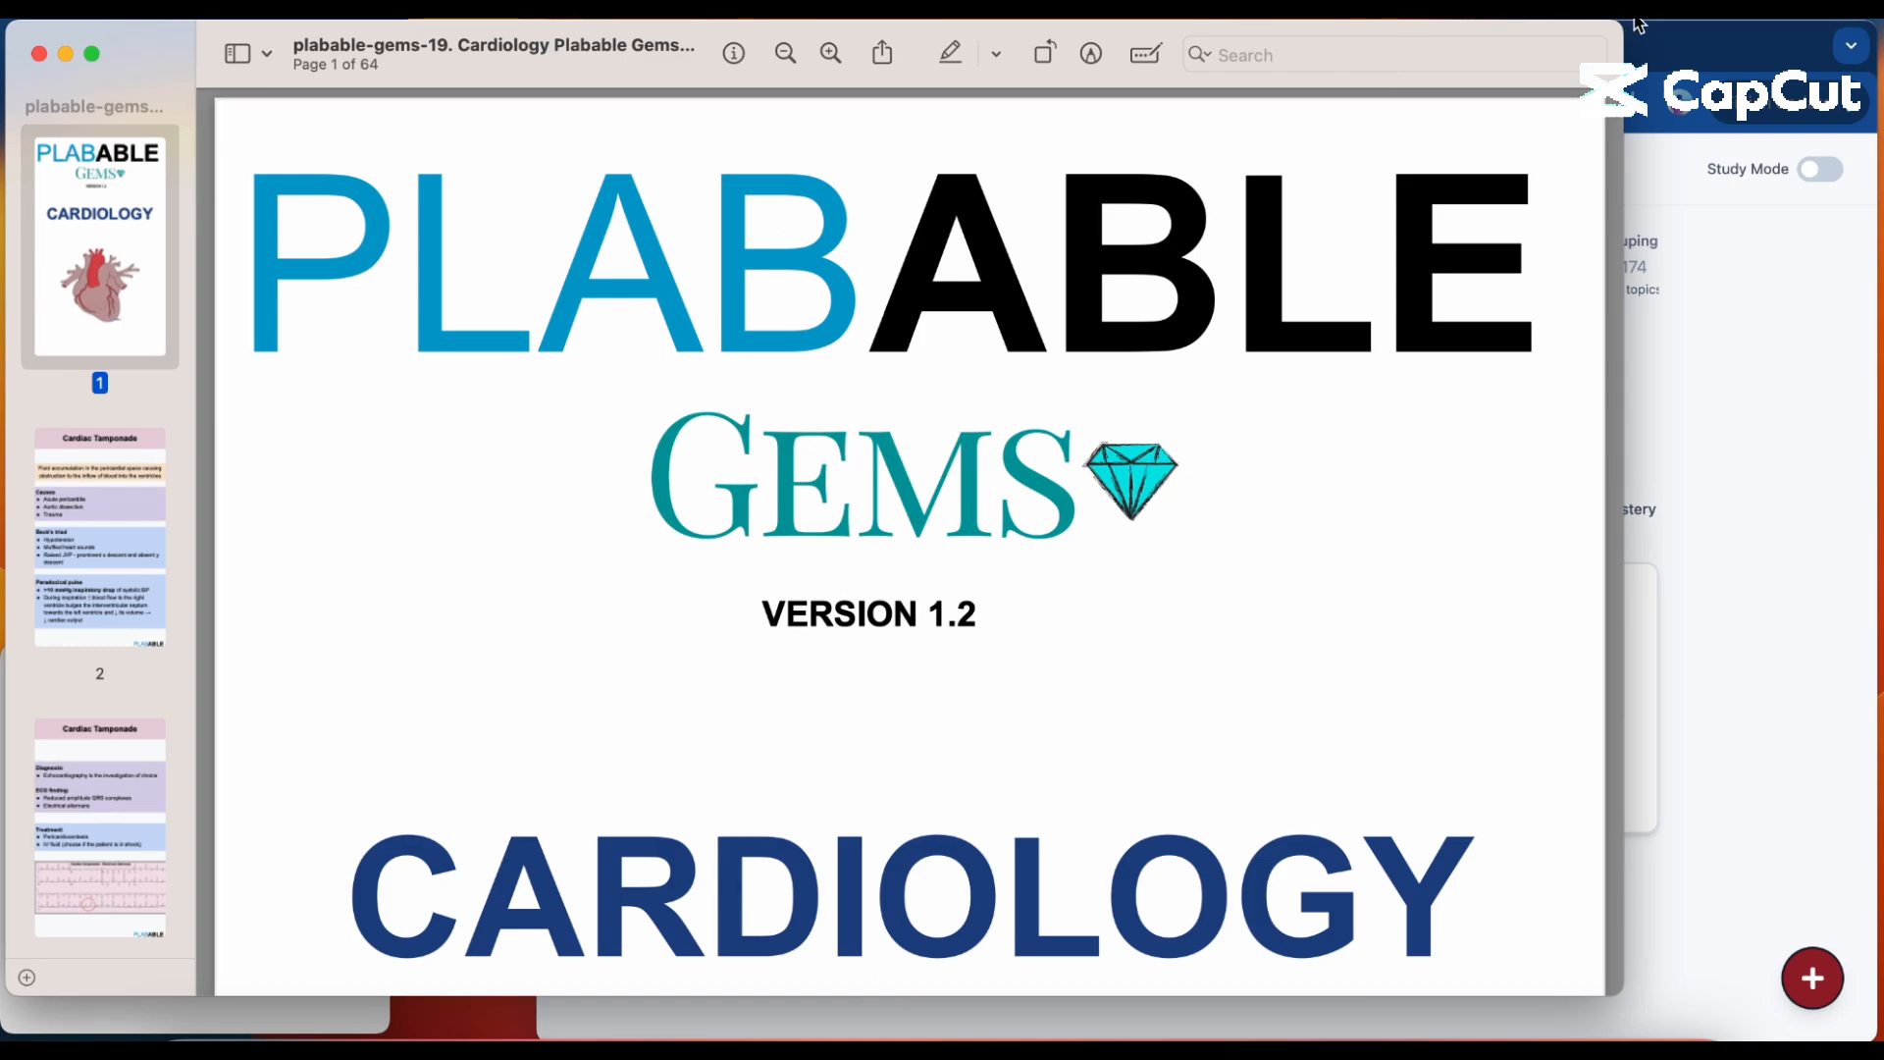
drag(1619, 26, 817, 125)
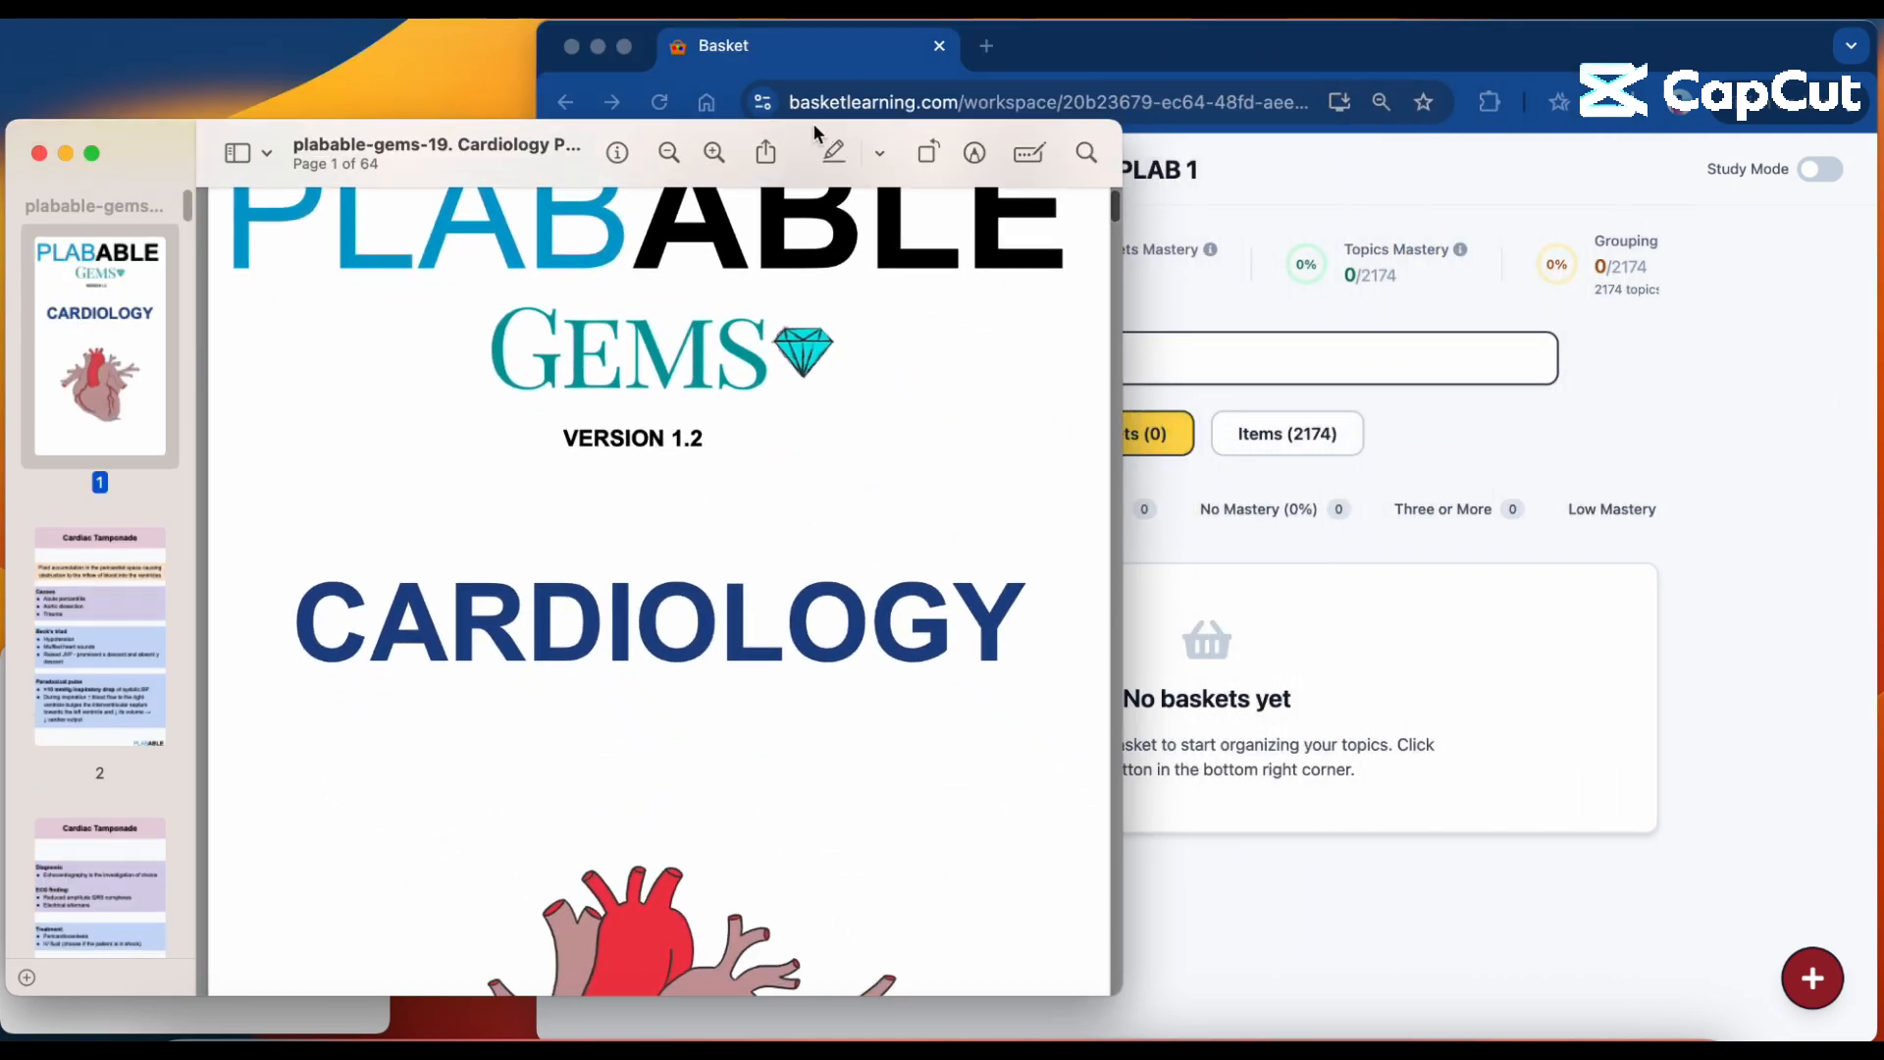
Find the Cardiac Tamponade page in the PDF, then switch to the browser and search the PLAB 1 workspace for "cardiac tampon".
scroll(693, 451, down, 10)
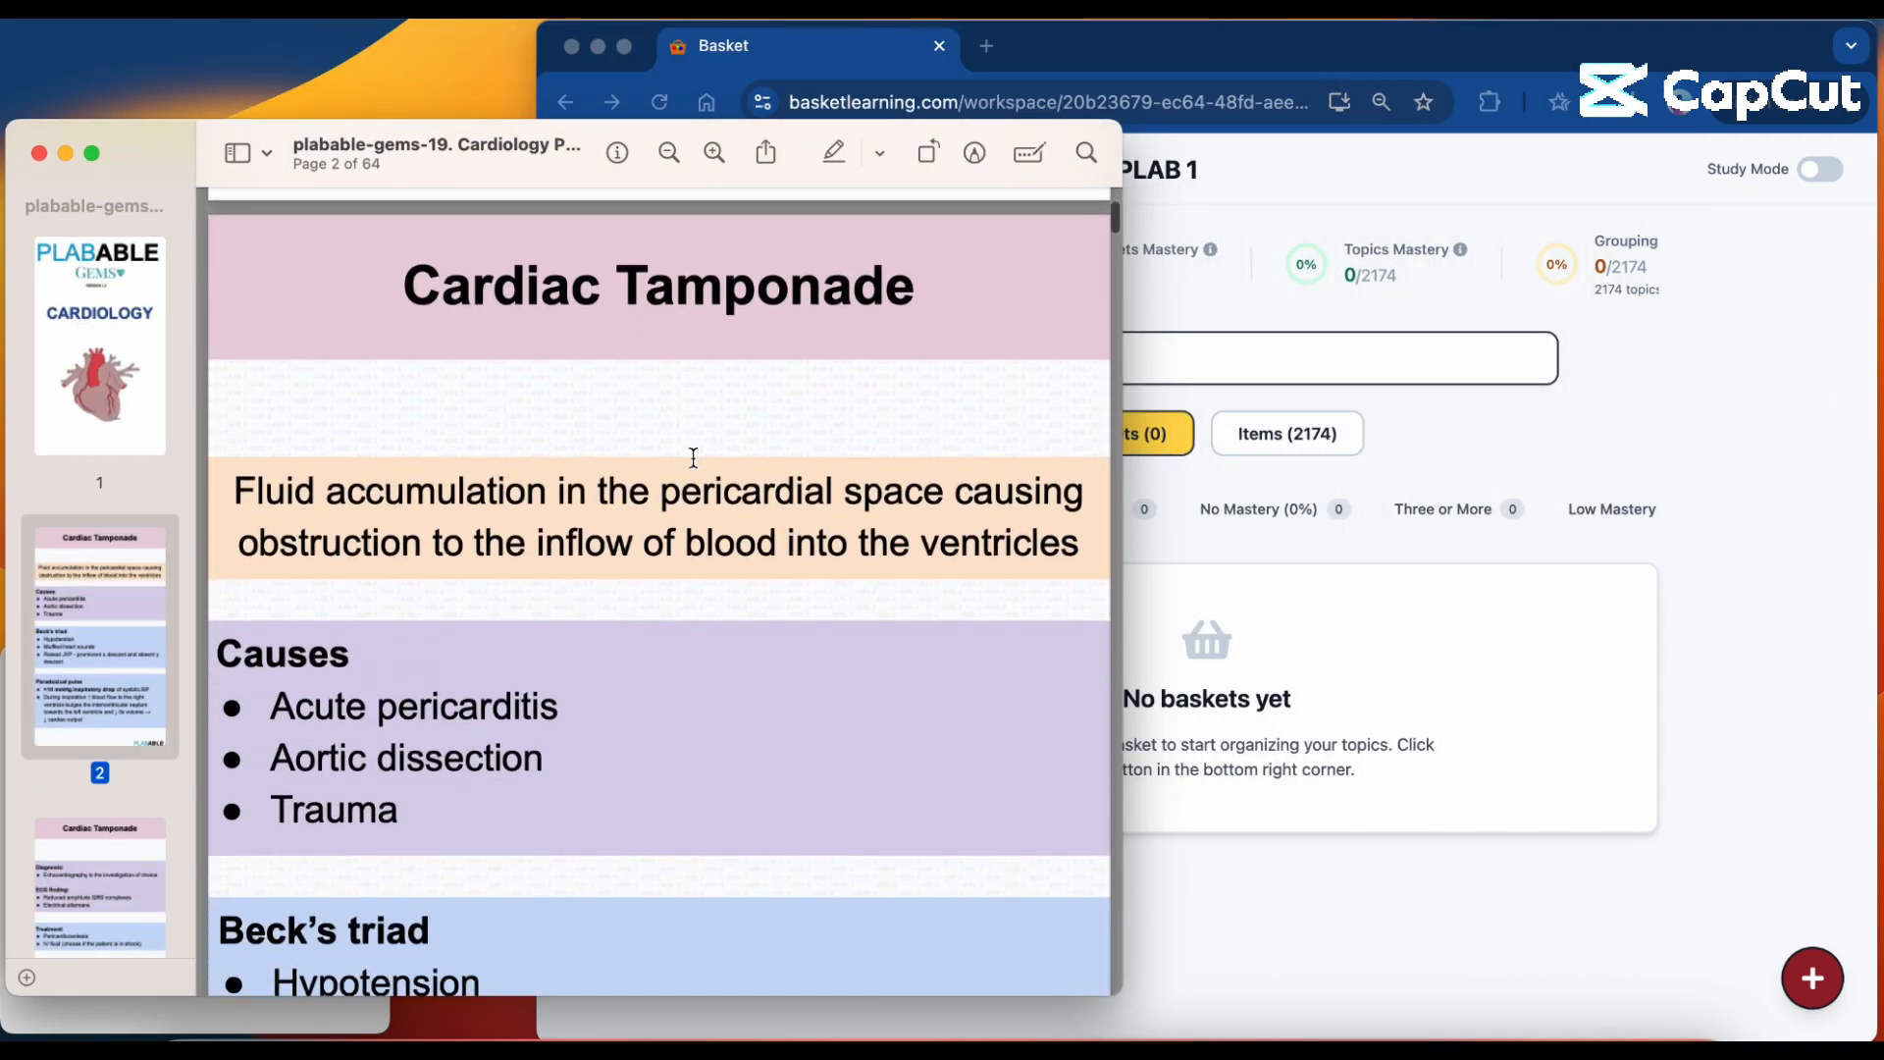
scroll(693, 459, down, 1)
scroll(693, 458, down, 3)
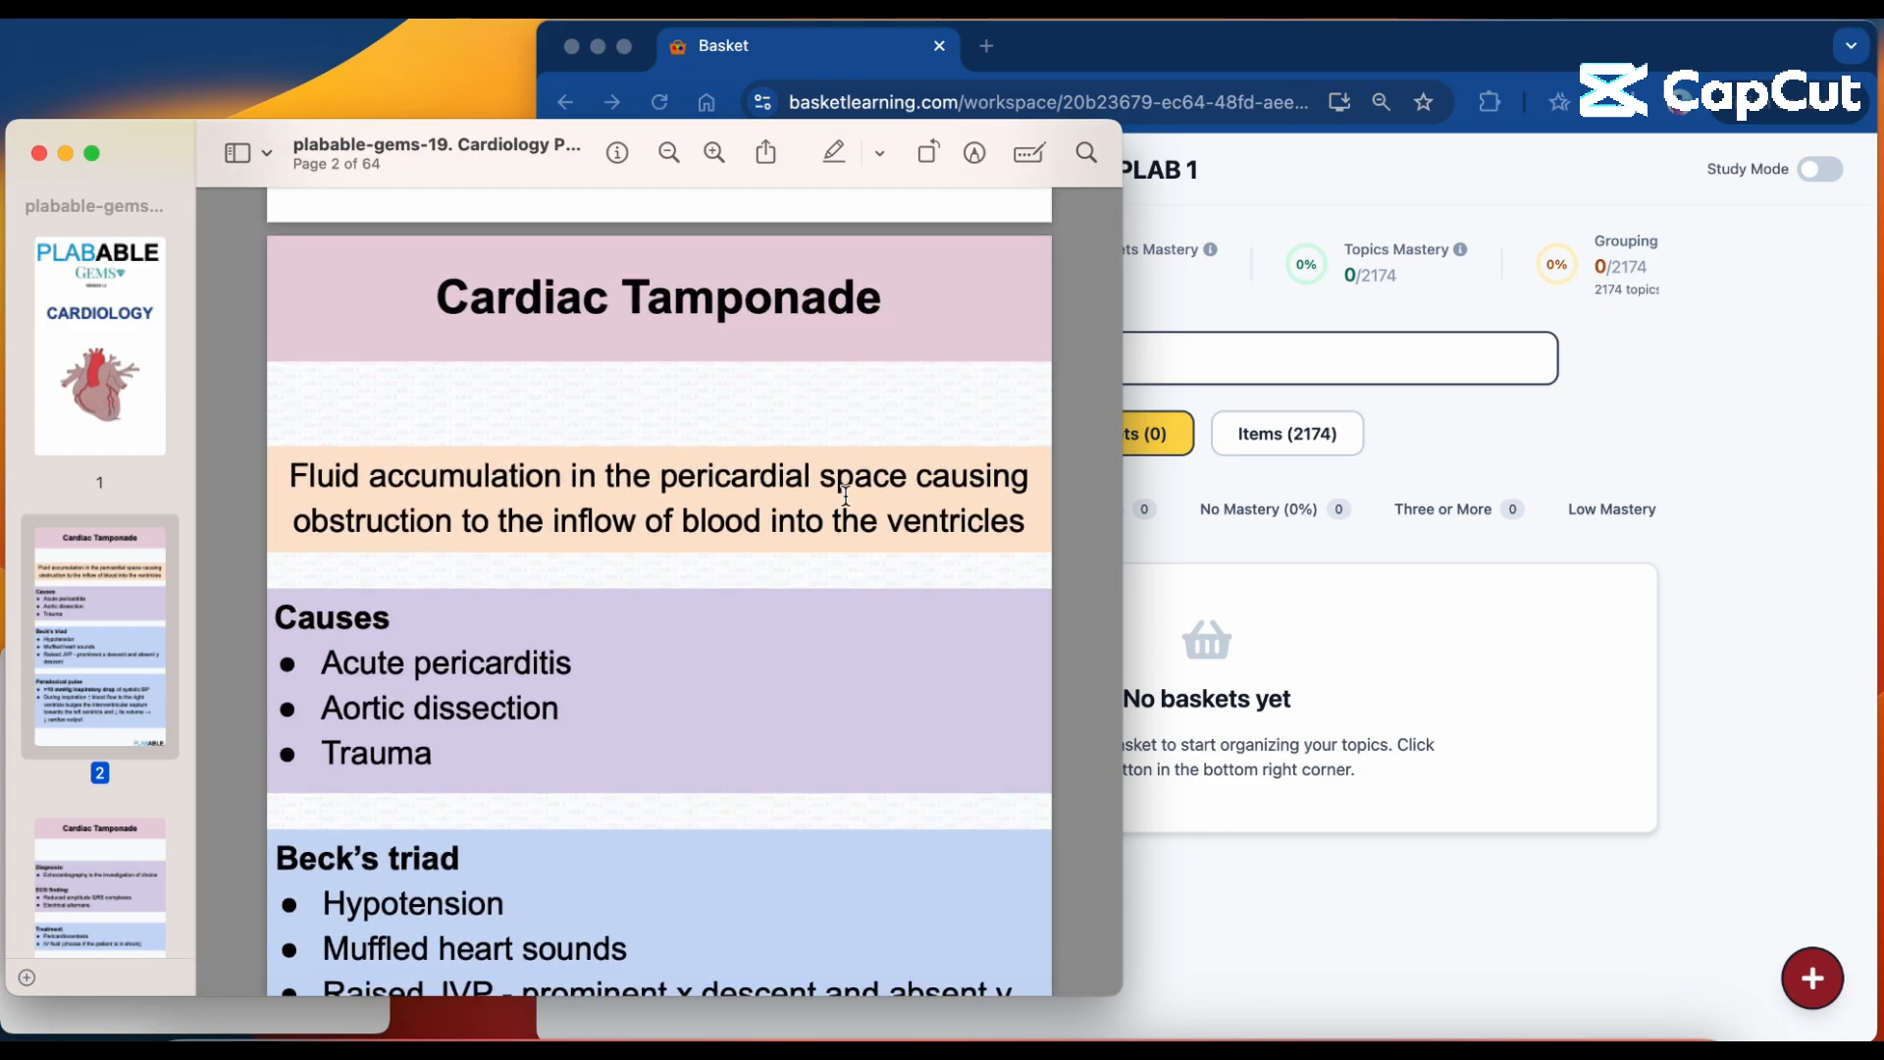
click(1334, 358)
text(cardiac tampon)
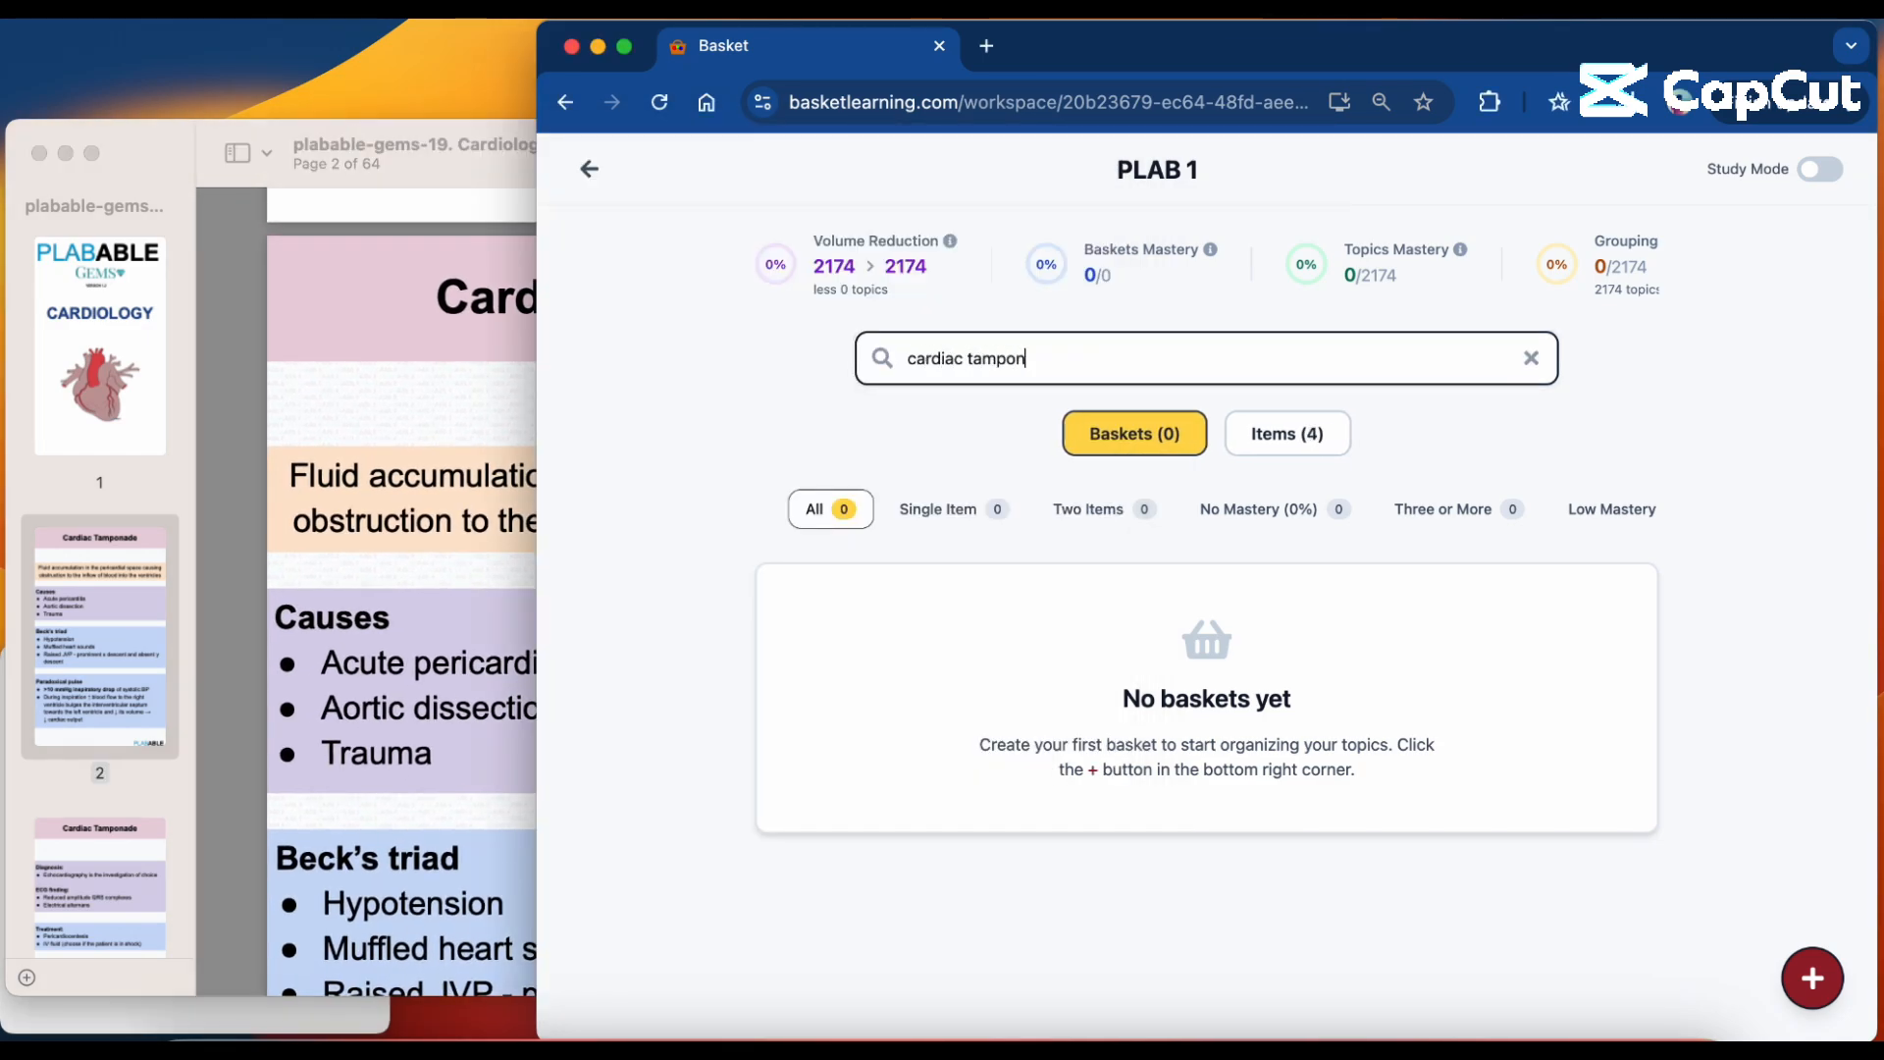
text(ade)
Complete the workspace search as "cardiac tamponade" and open the directly matching Cardiac tamponade item.
click(1329, 437)
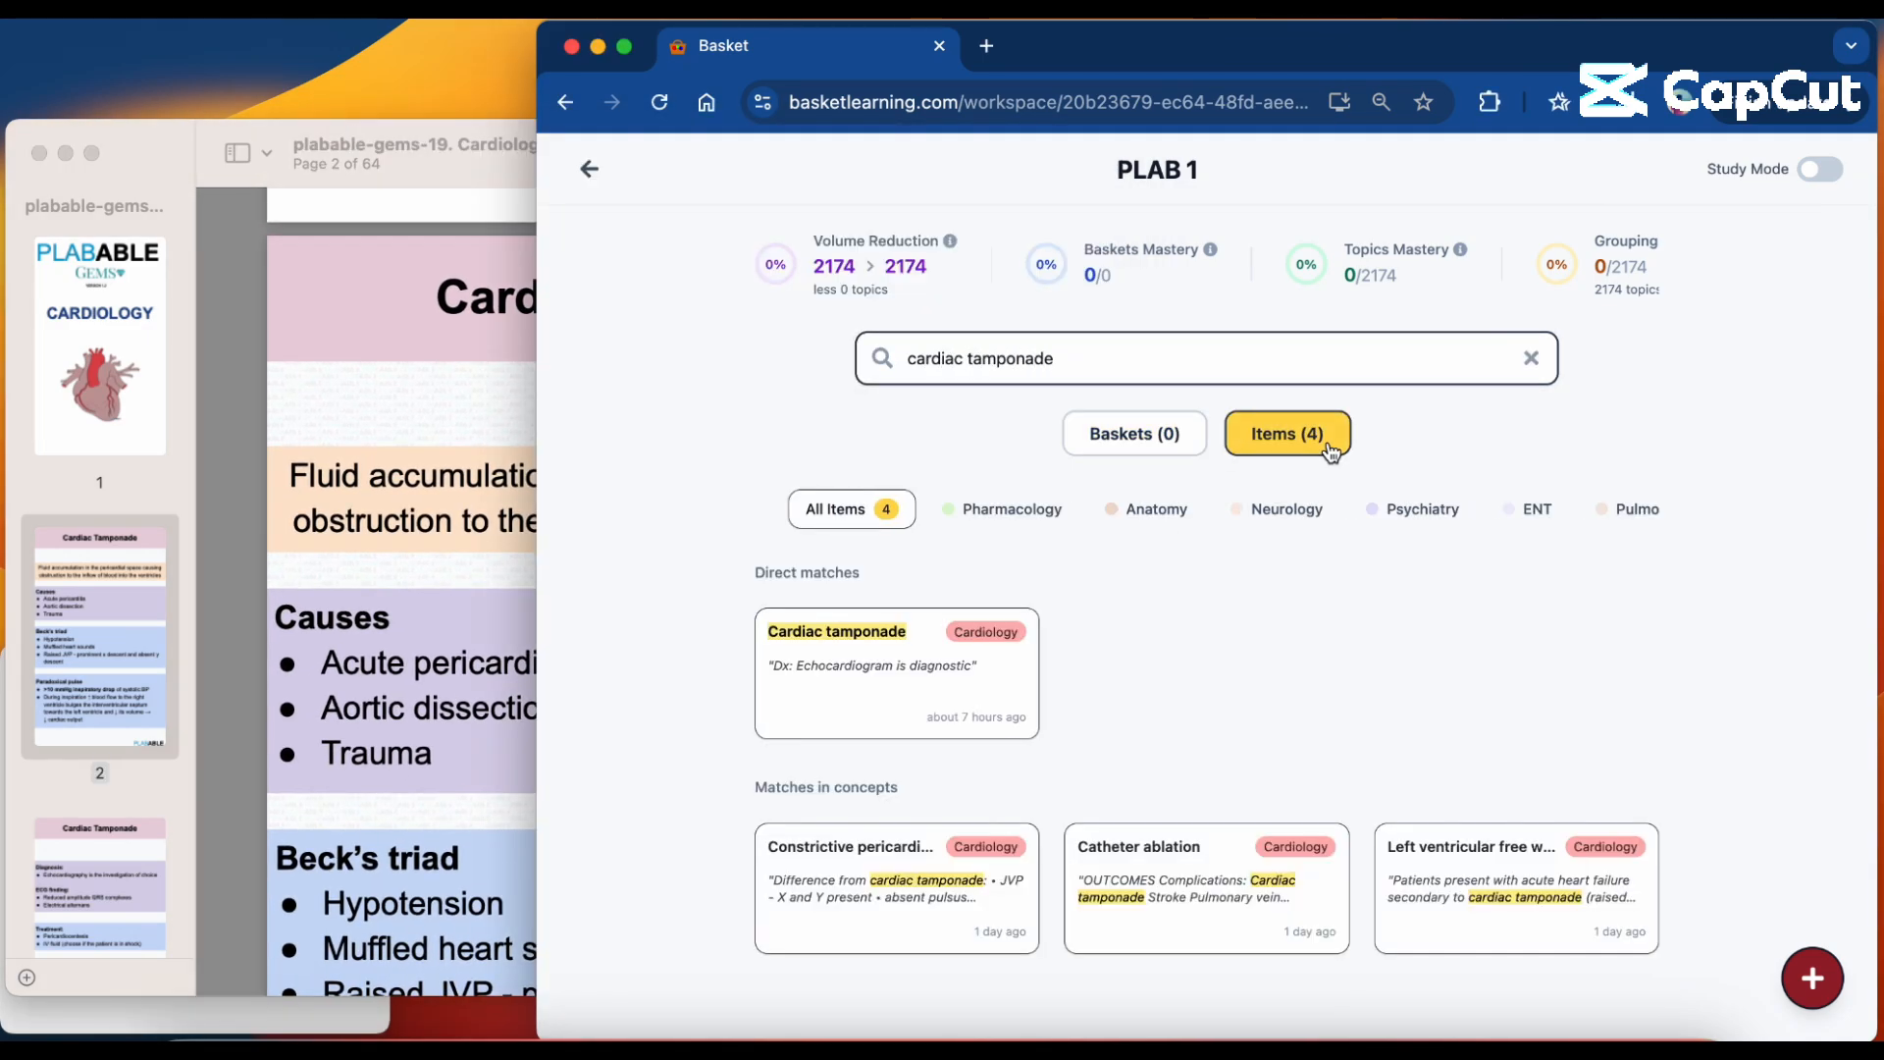
click(962, 675)
Review the Cardiac tamponade concepts and star the Paradoxical pulse concept as the important one.
scroll(961, 673, down, 2)
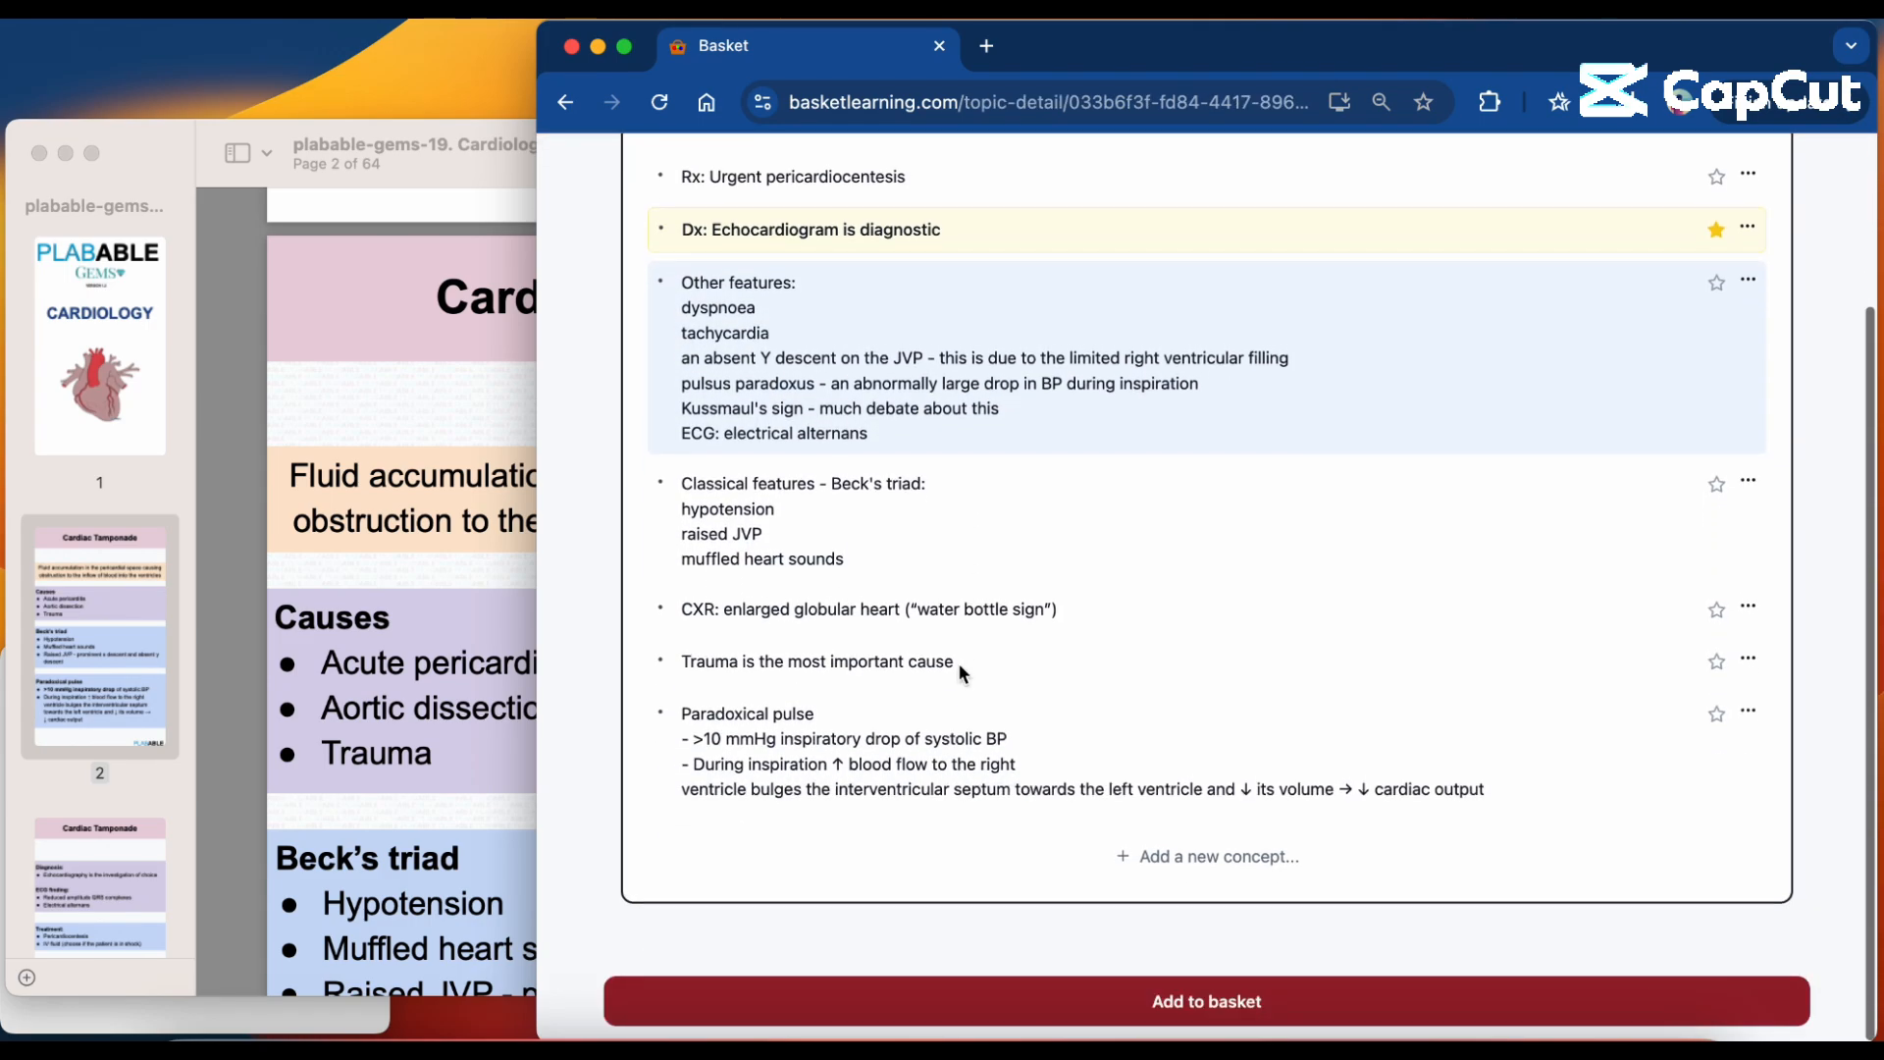
scroll(962, 675, up, 2)
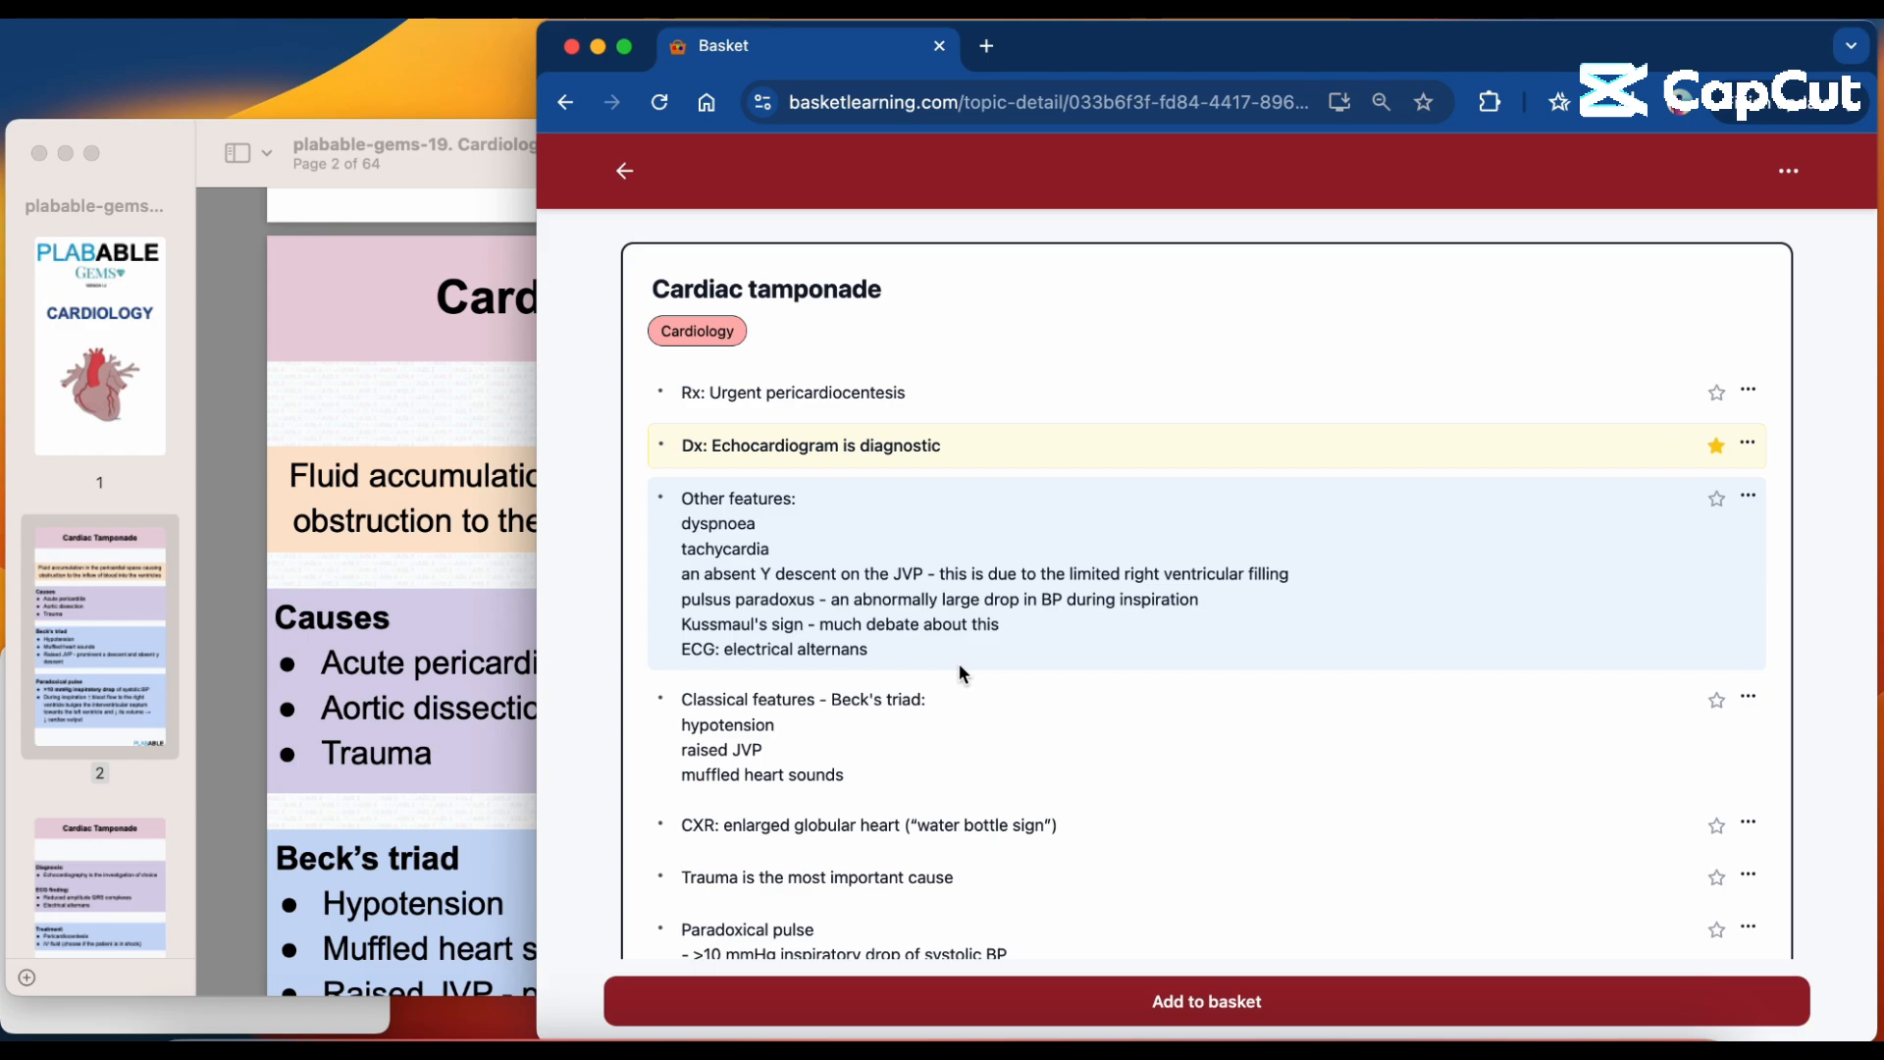
scroll(960, 667, down, 3)
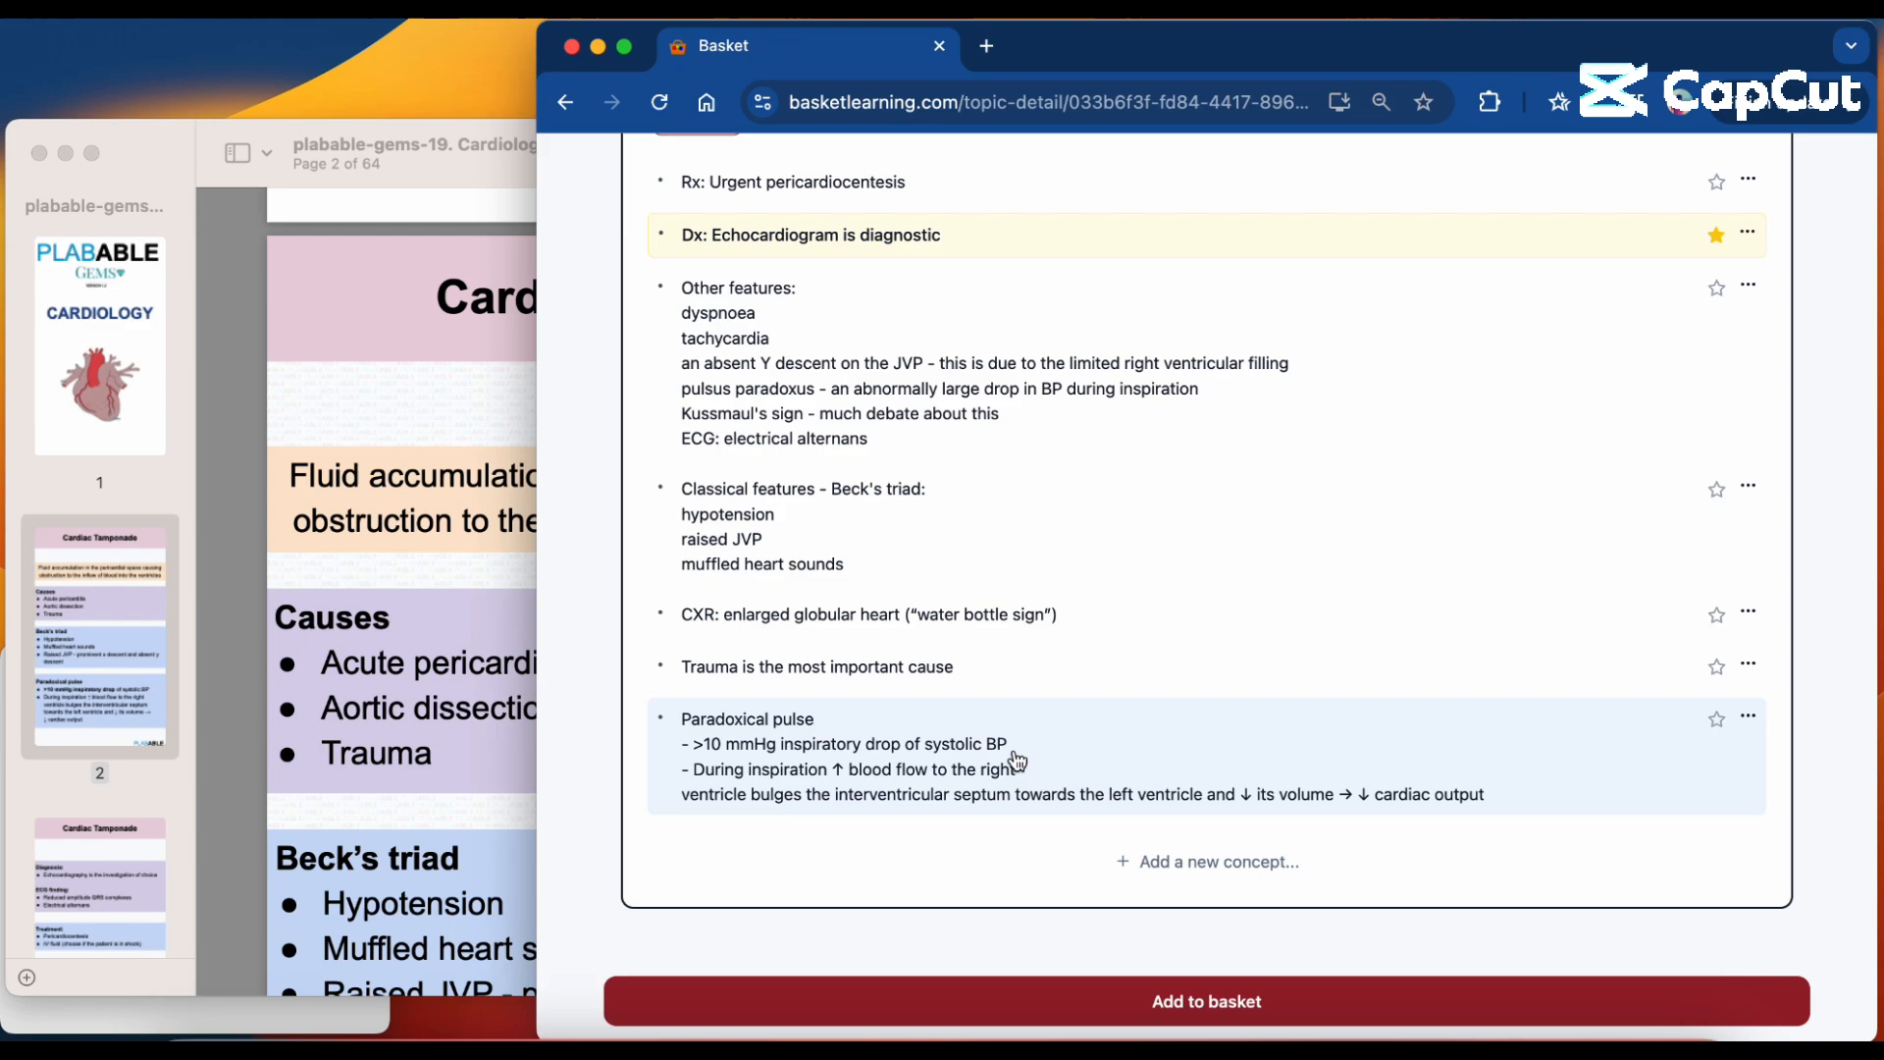
click(1717, 723)
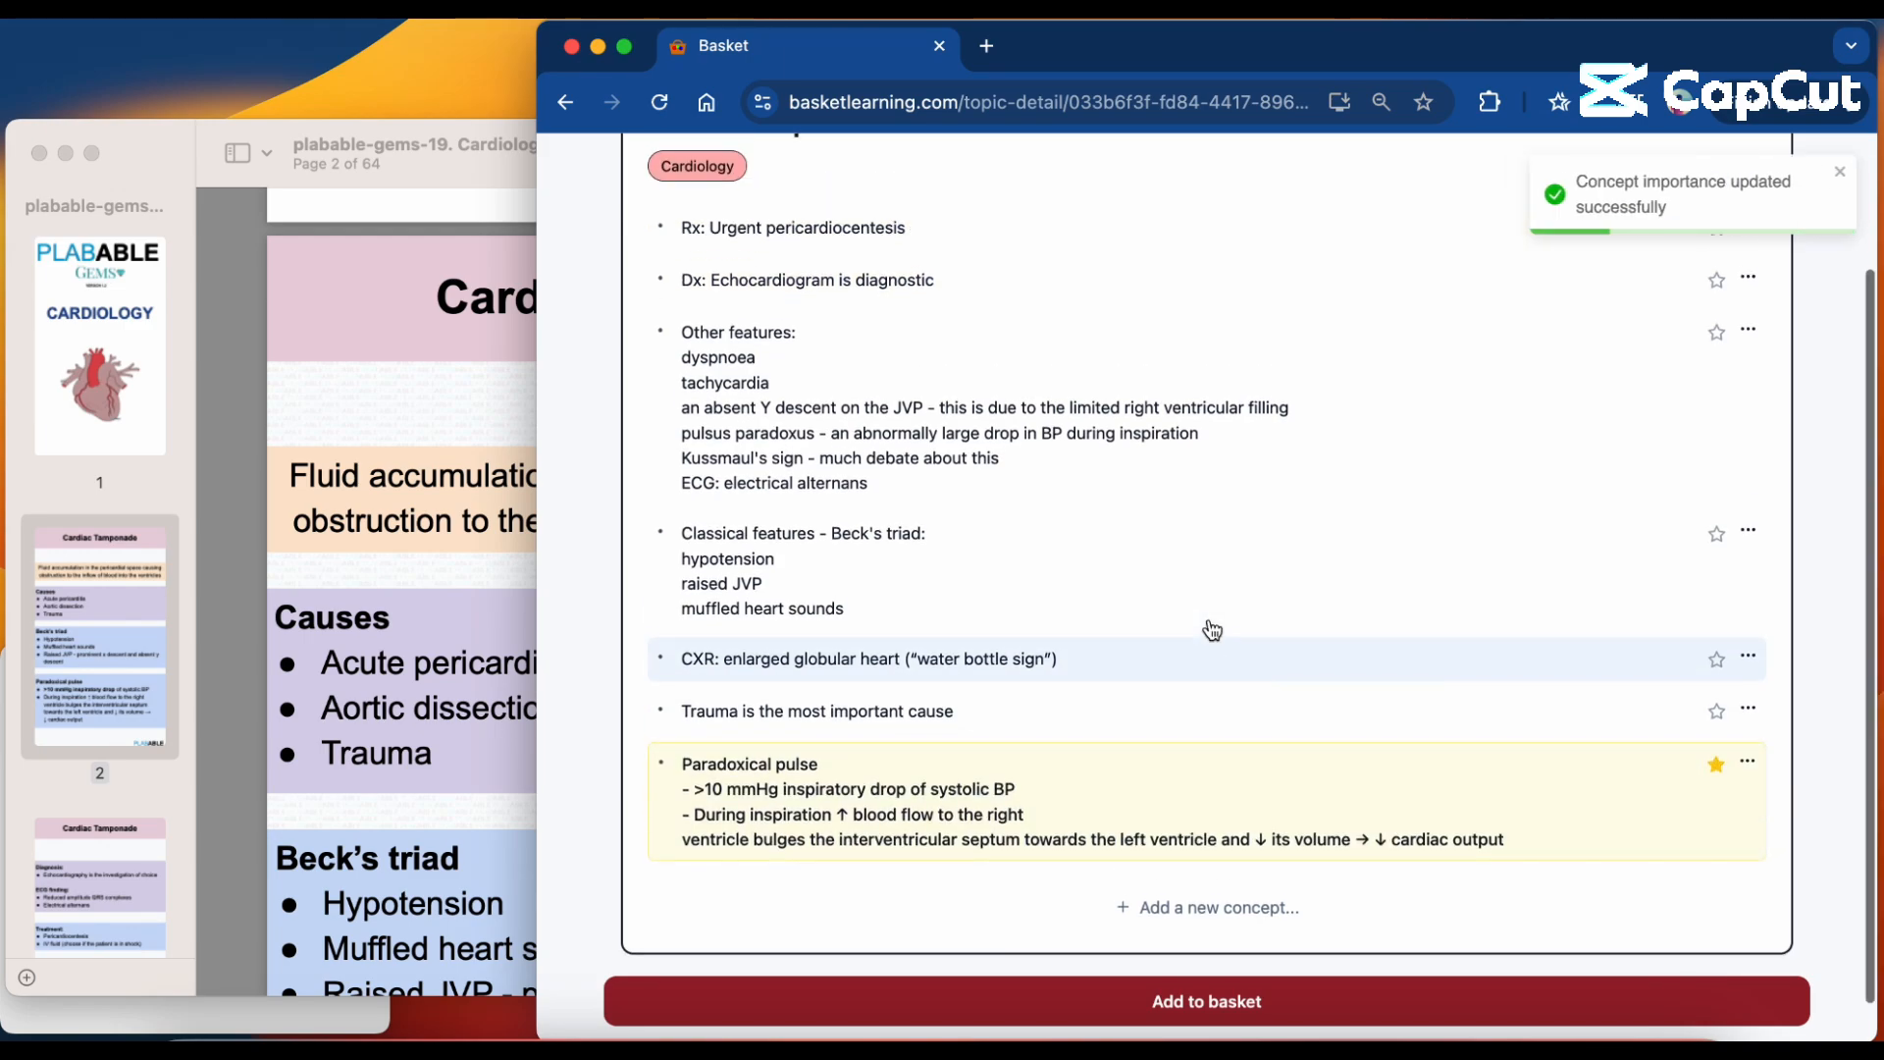
Add the Cardiac tamponade topic to a new basket named "> 10".
click(1228, 996)
click(1506, 388)
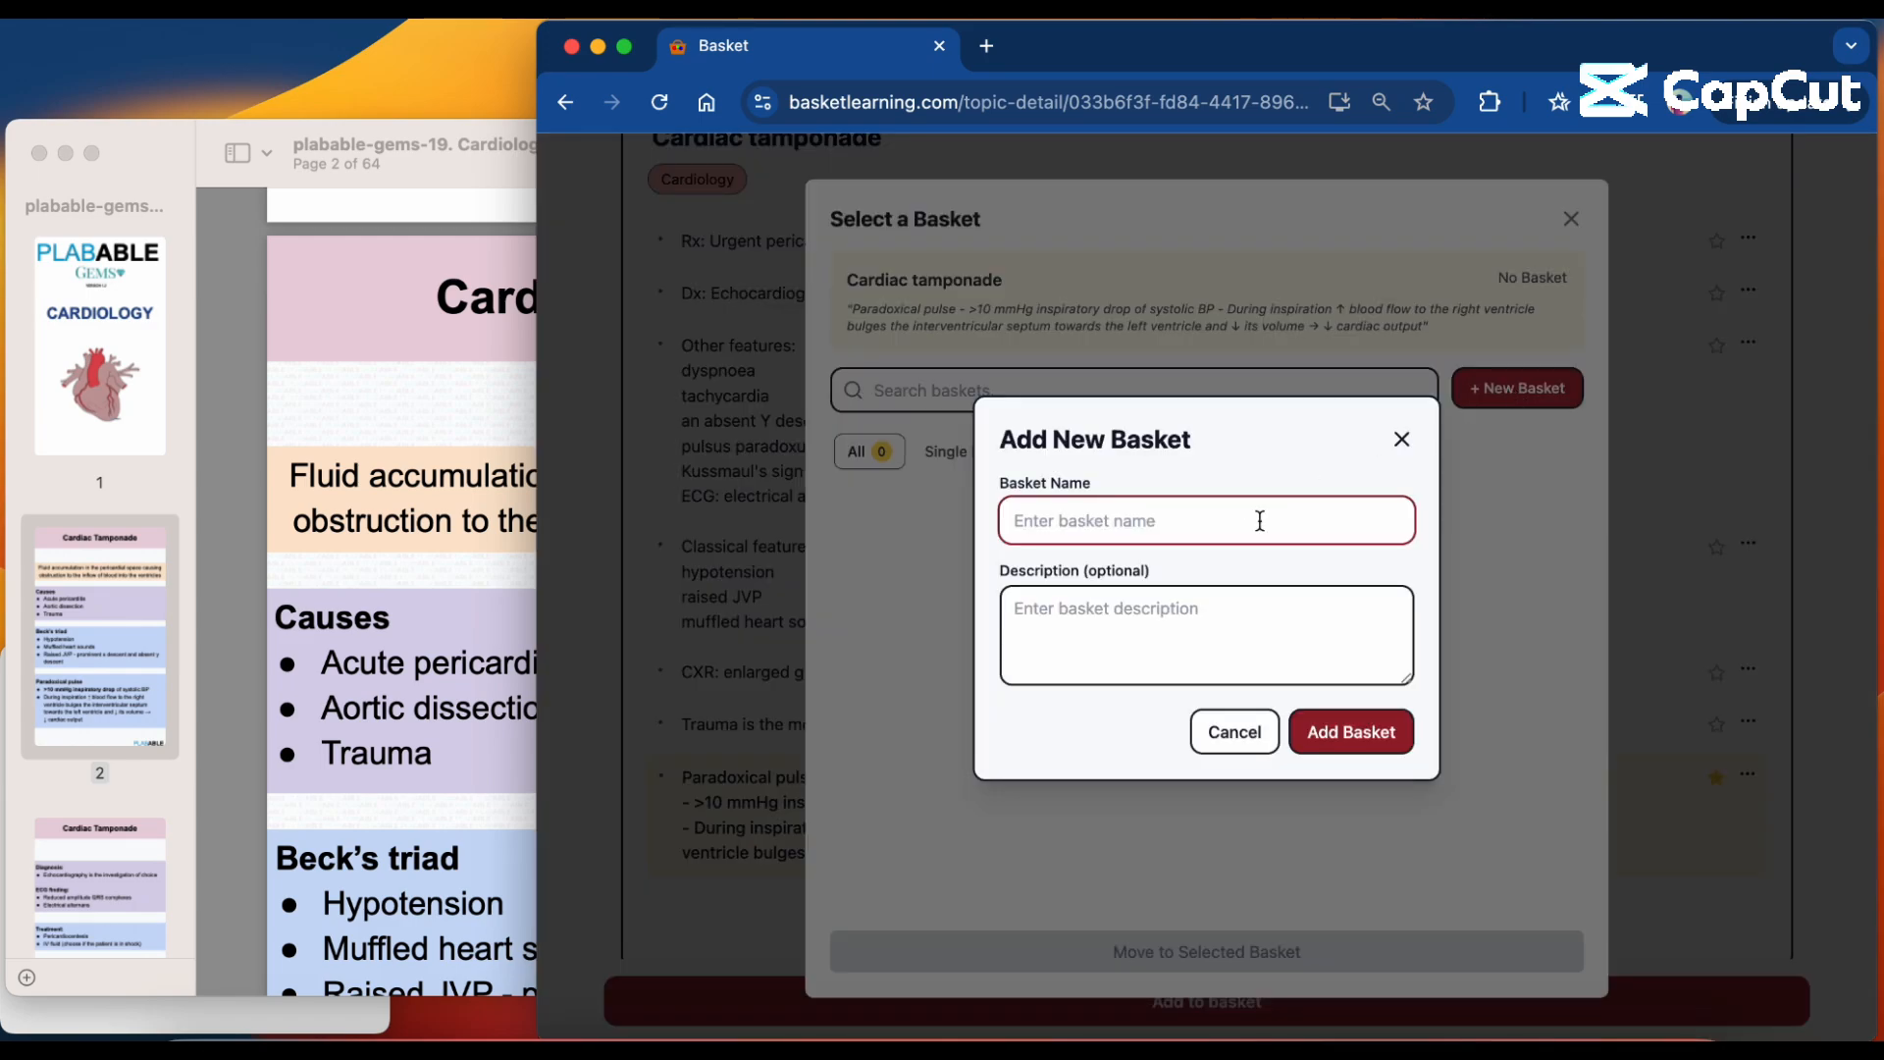
text(> t1)
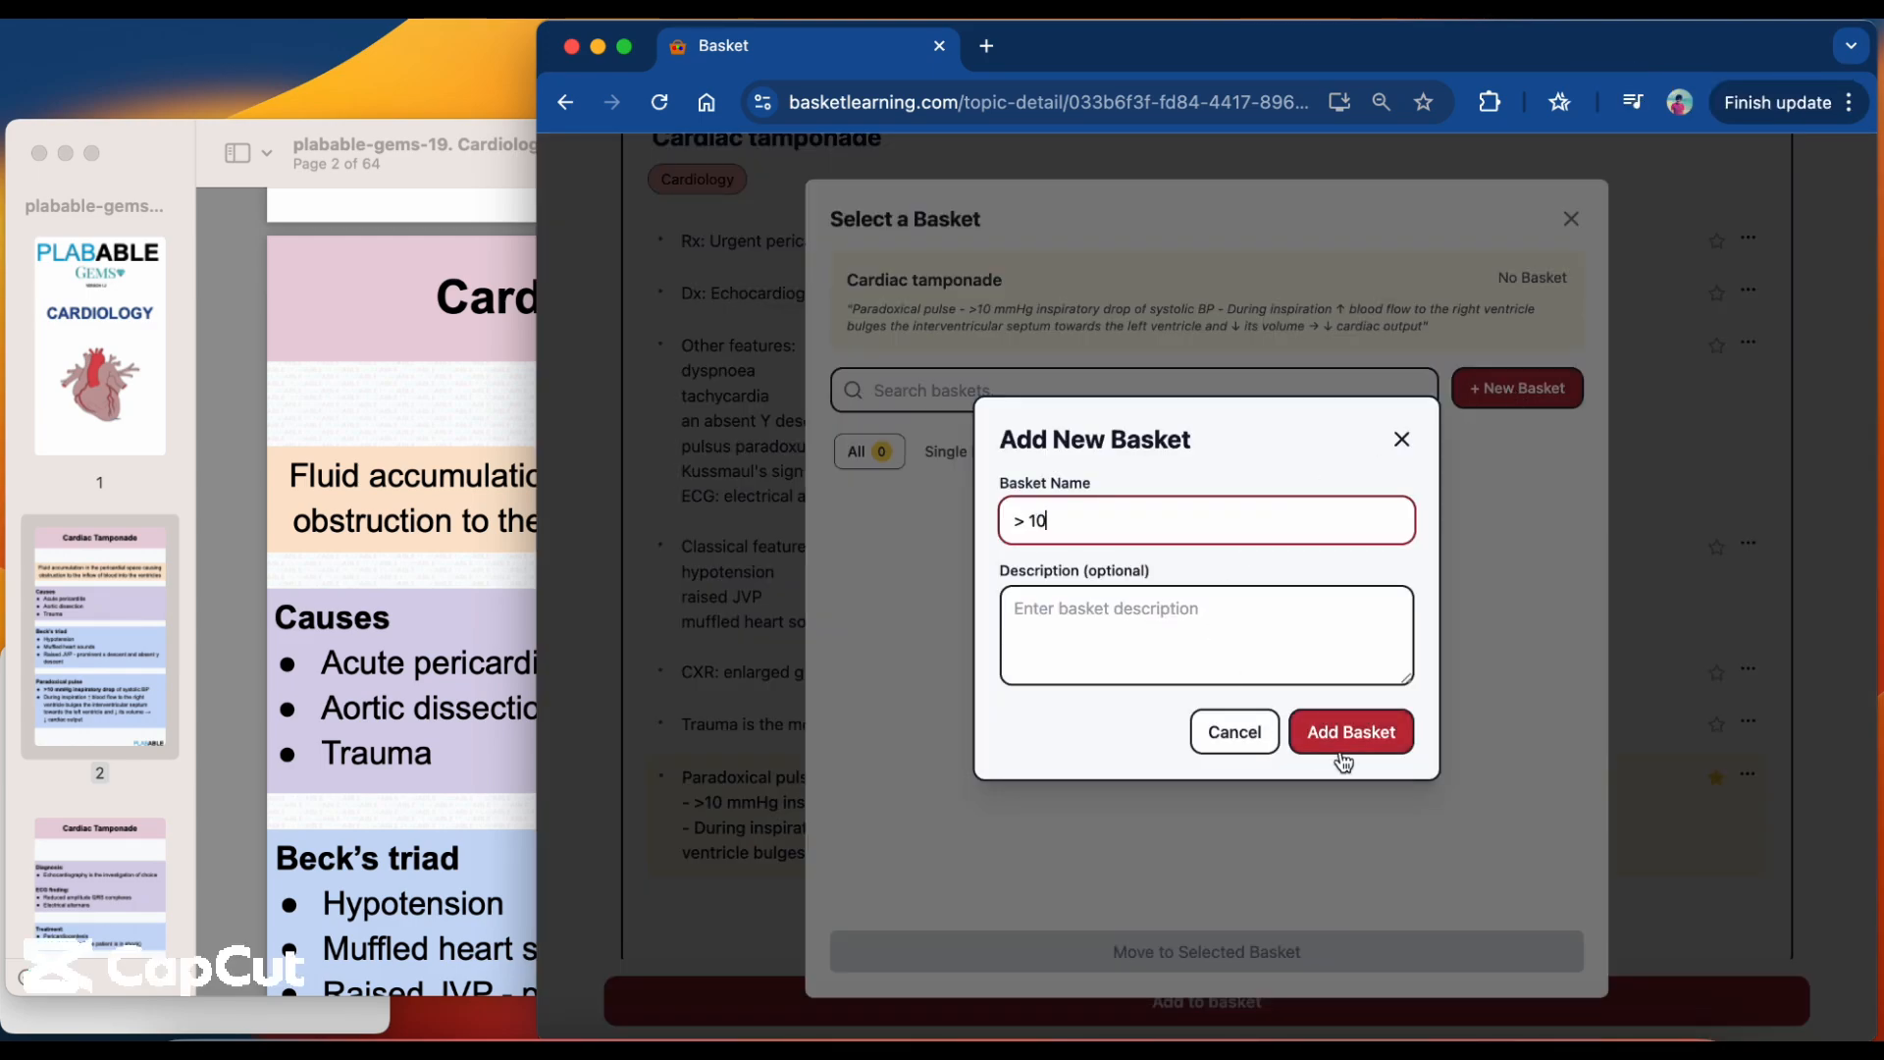
click(1352, 735)
click(1346, 736)
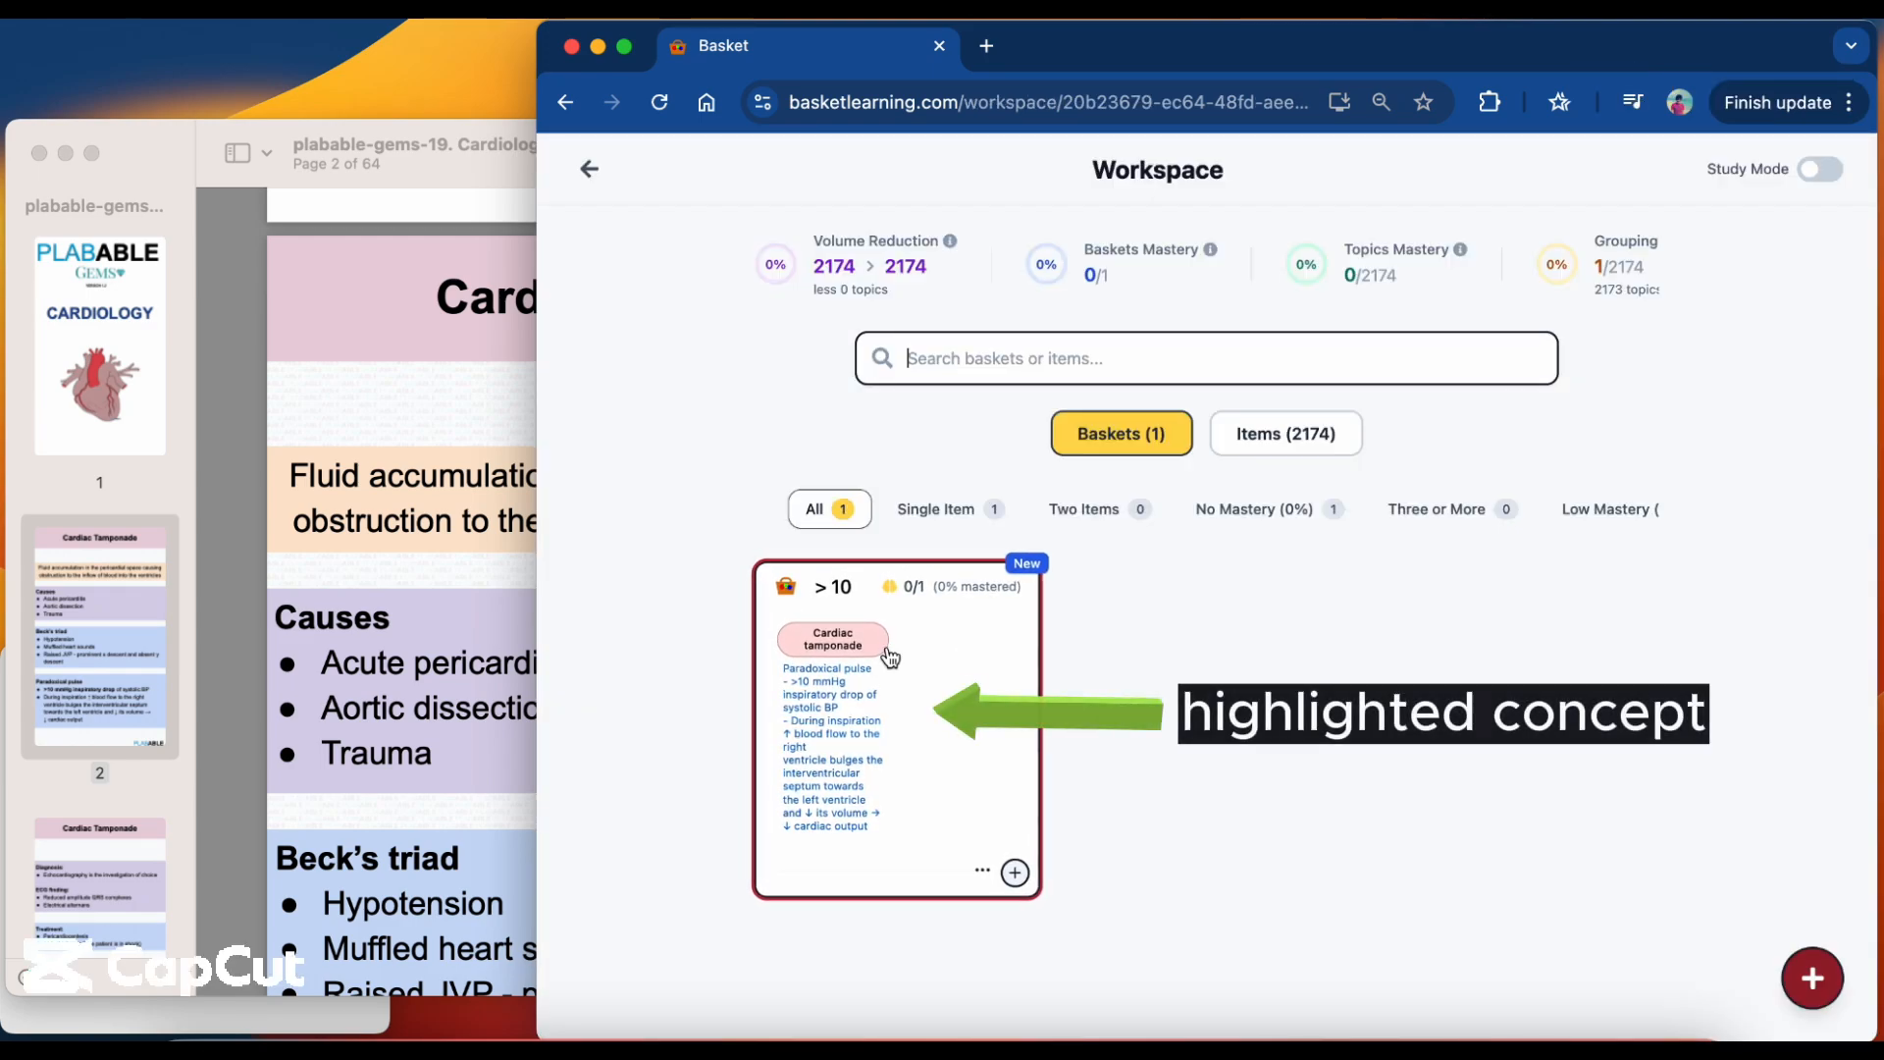
Look inside the "> 10" basket at its topic and mastery details, and return to the workspace.
mouse_move(929, 714)
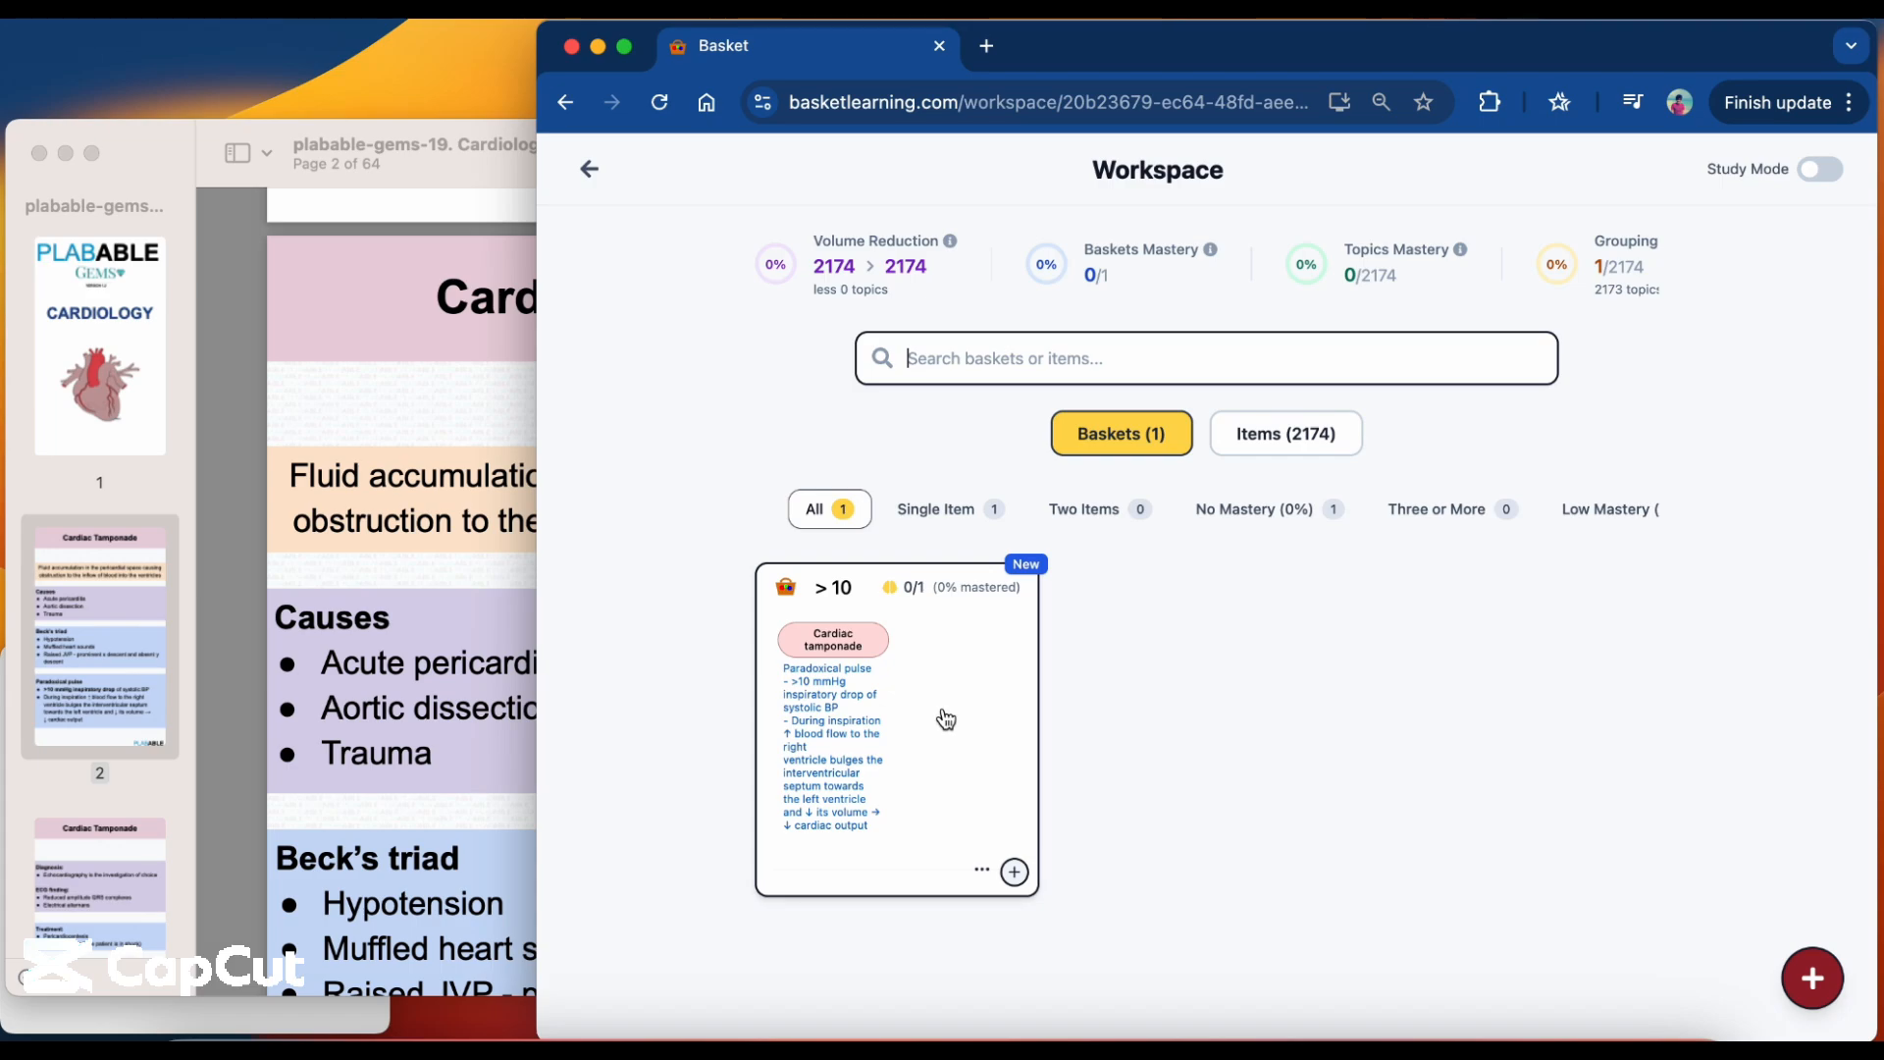
click(946, 719)
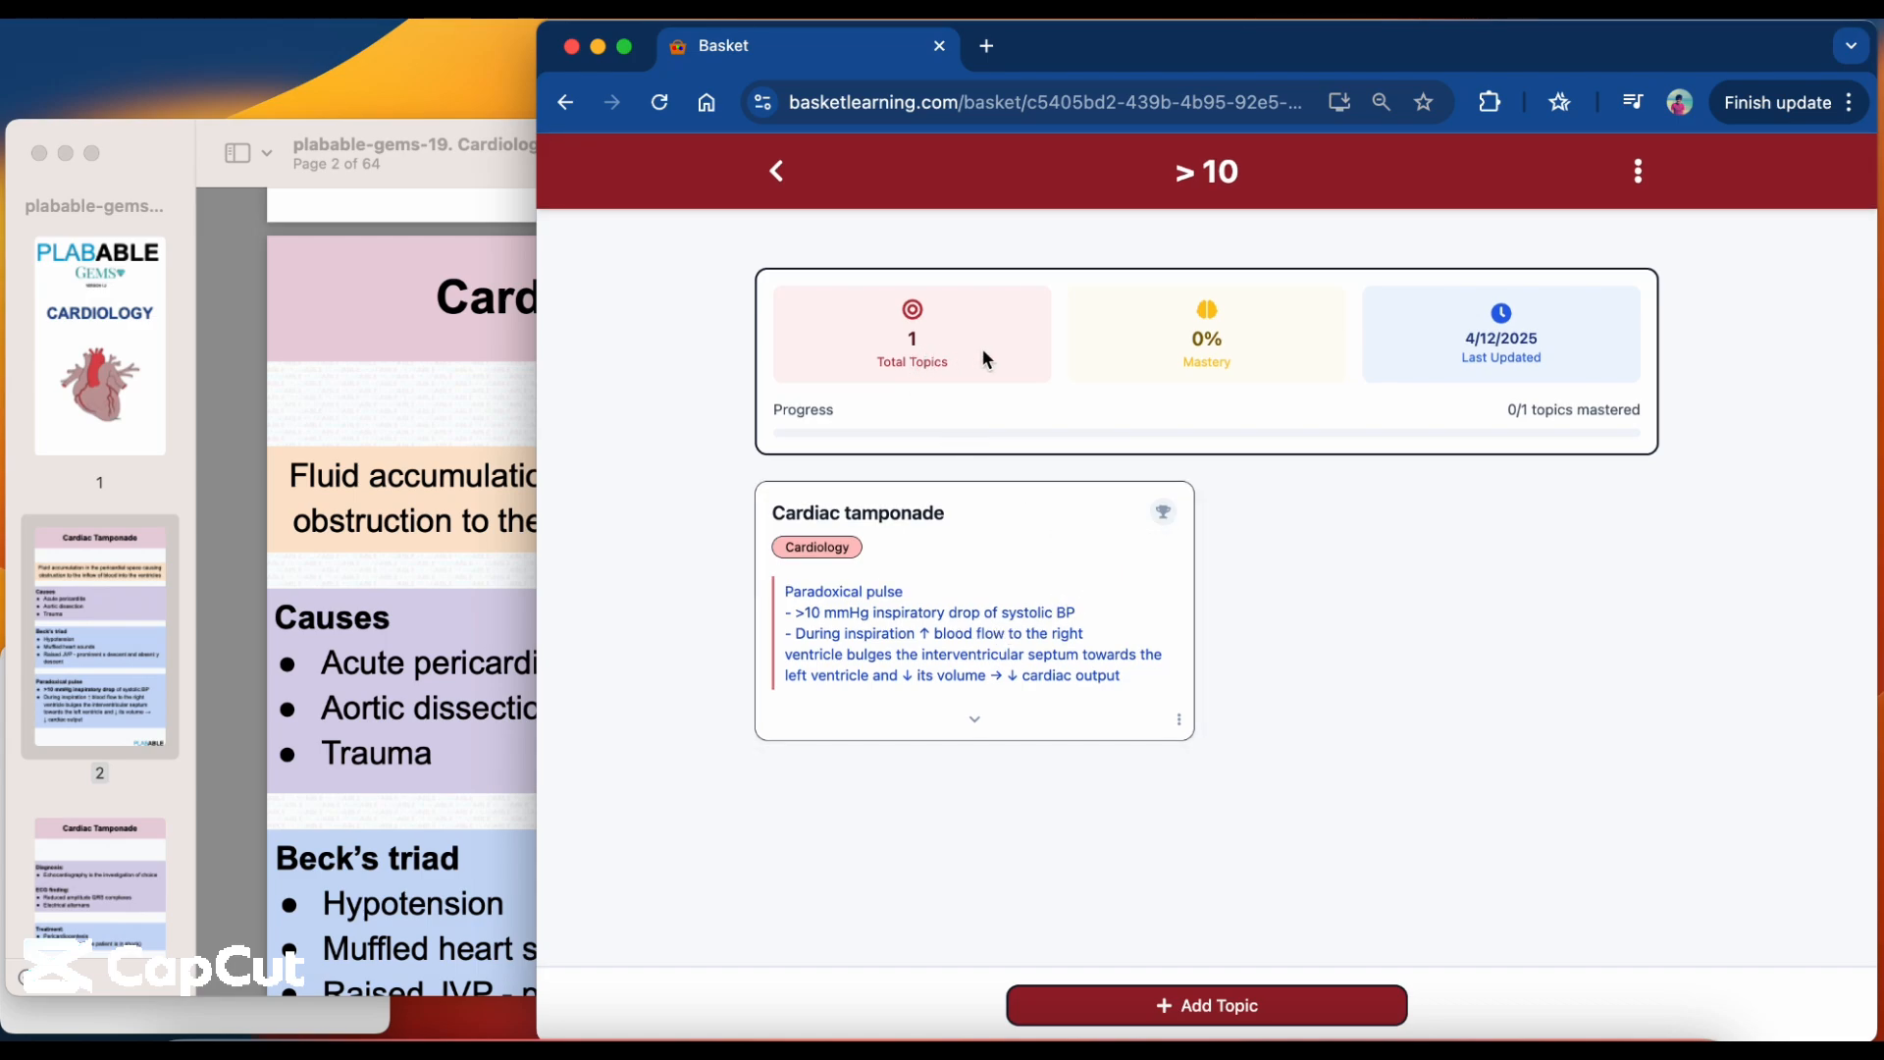
click(782, 168)
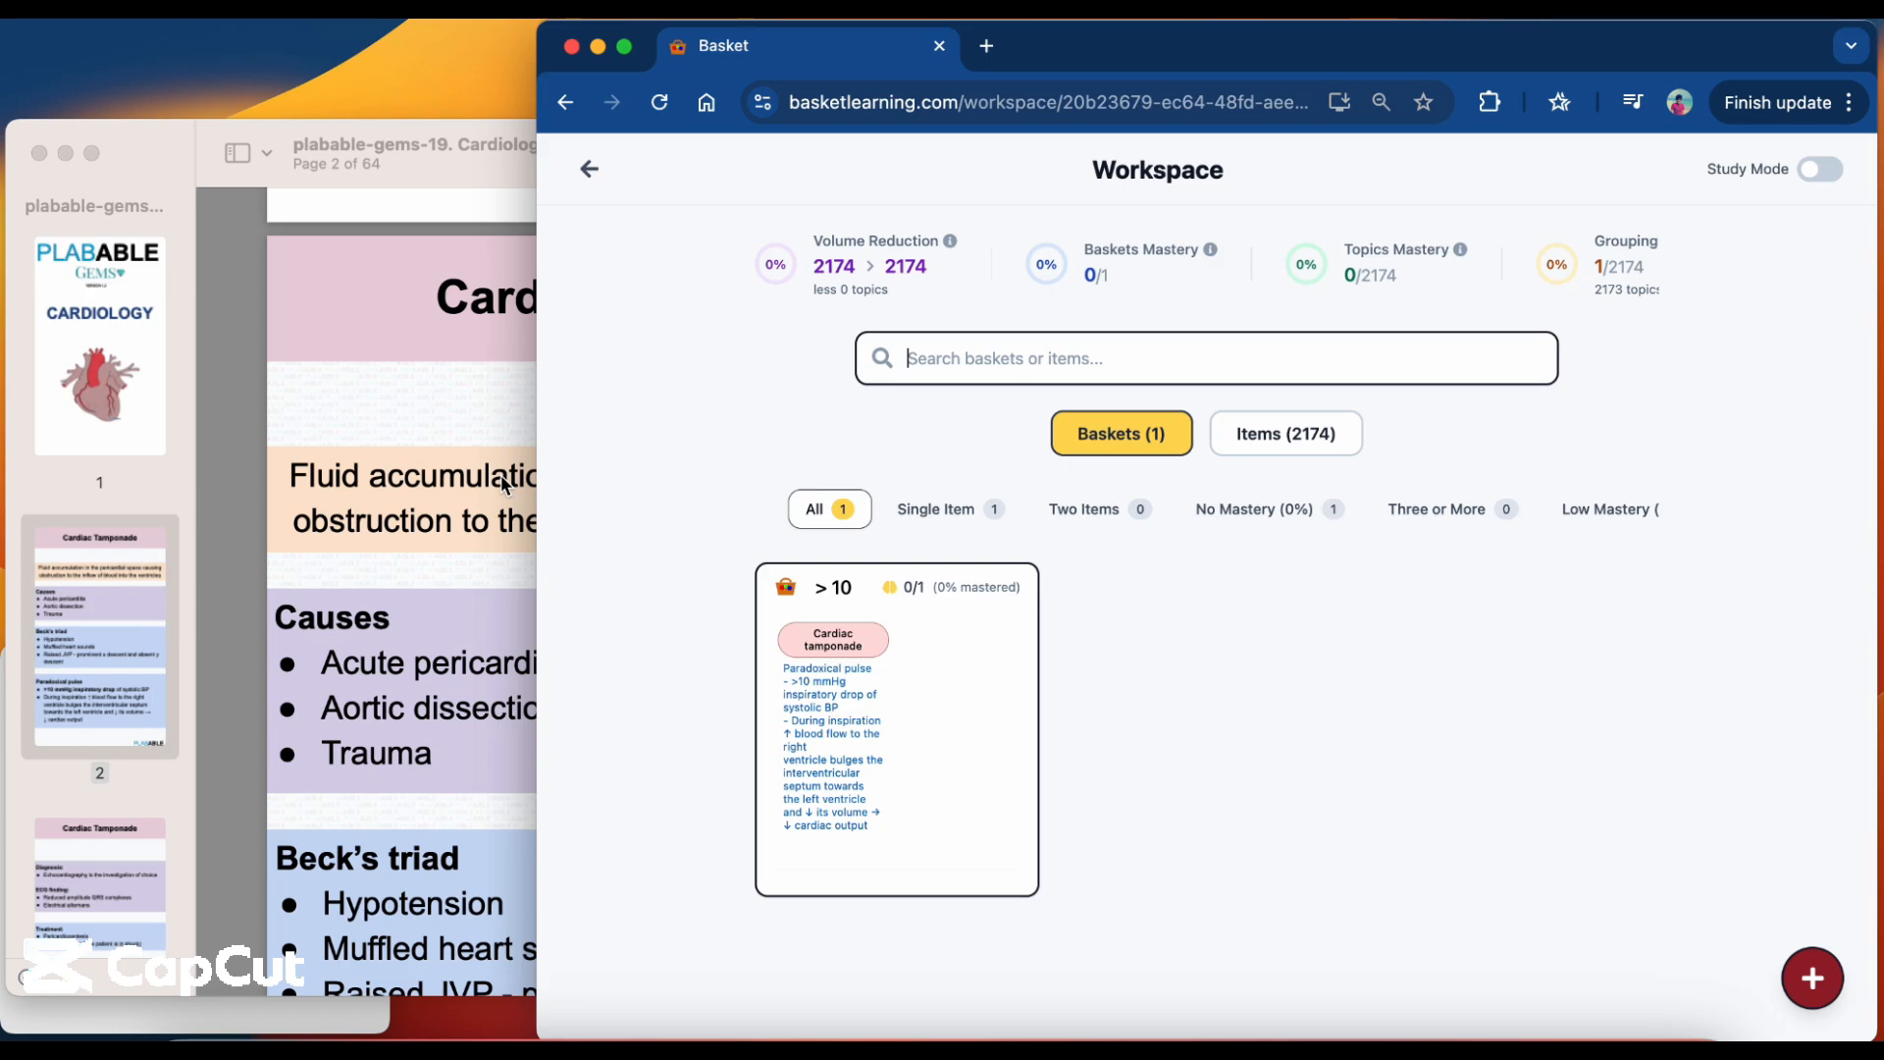
Switch to the Cardiology PDF and find the Acute Pericarditis page.
click(469, 517)
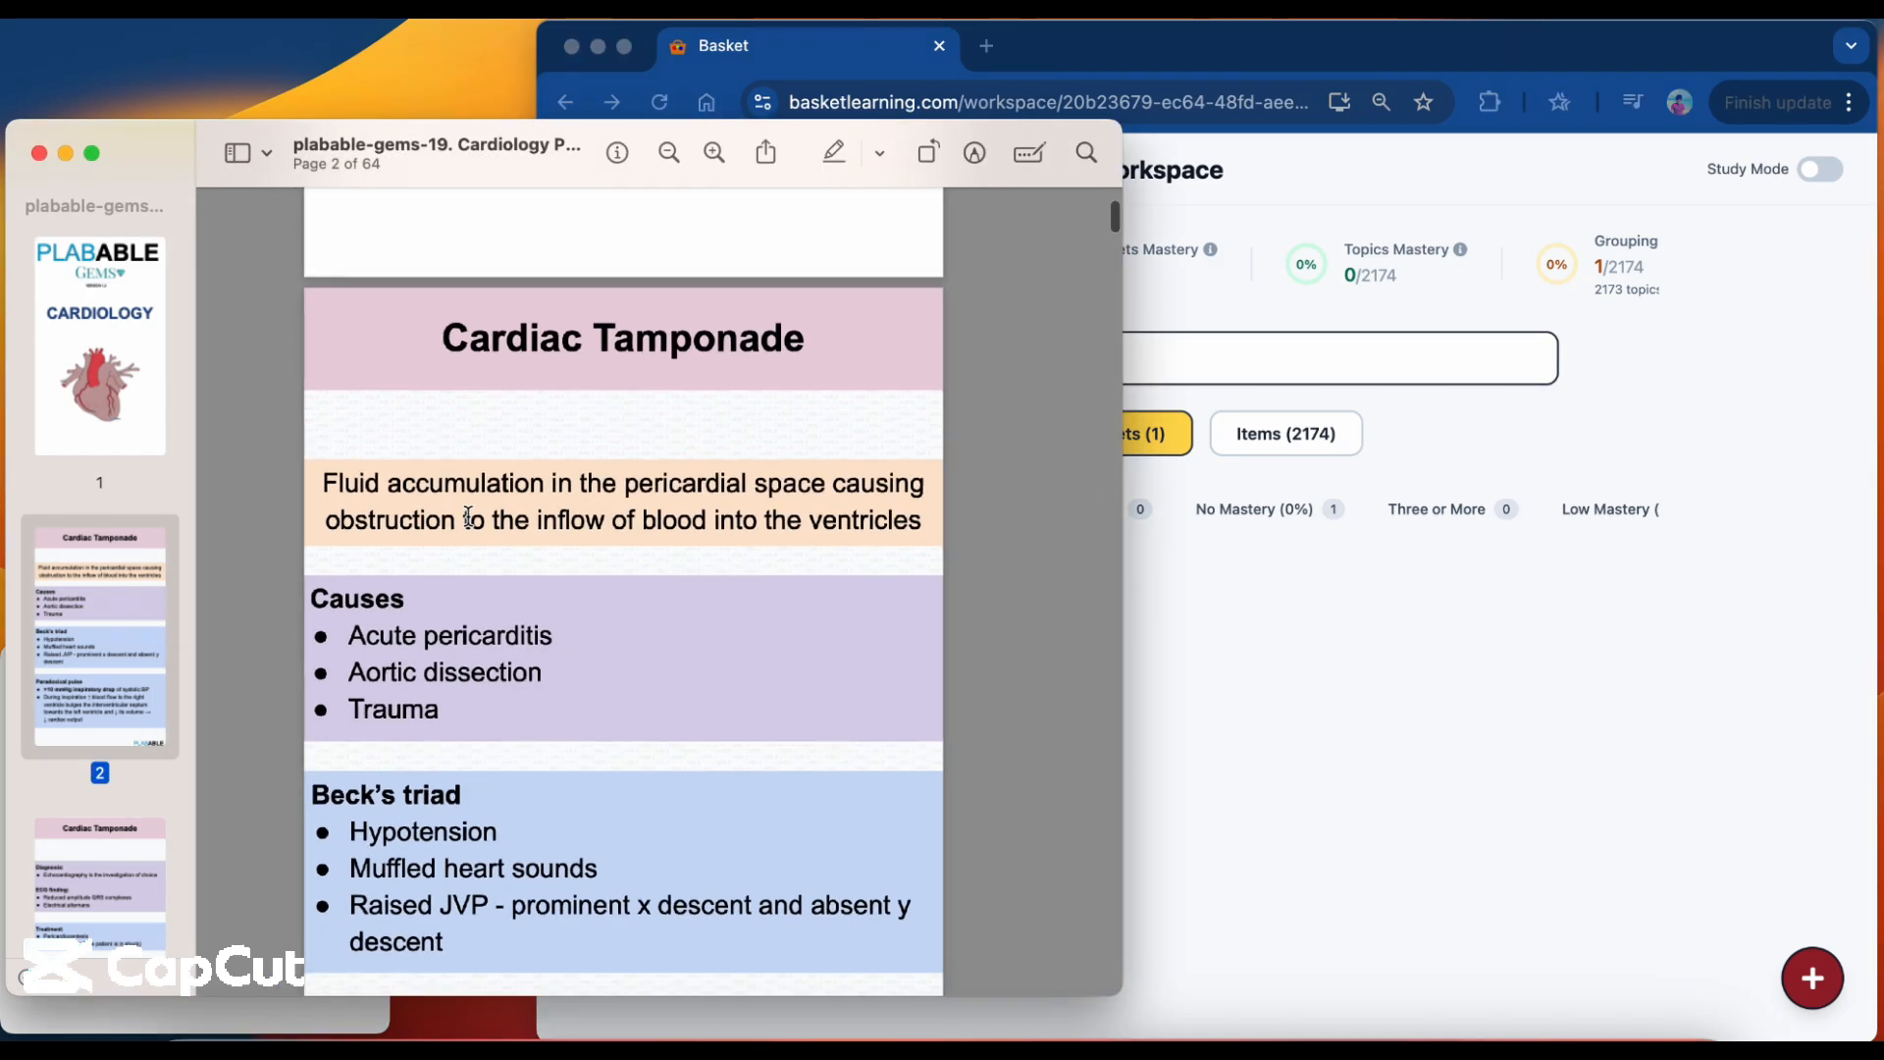
scroll(469, 517, down, 15)
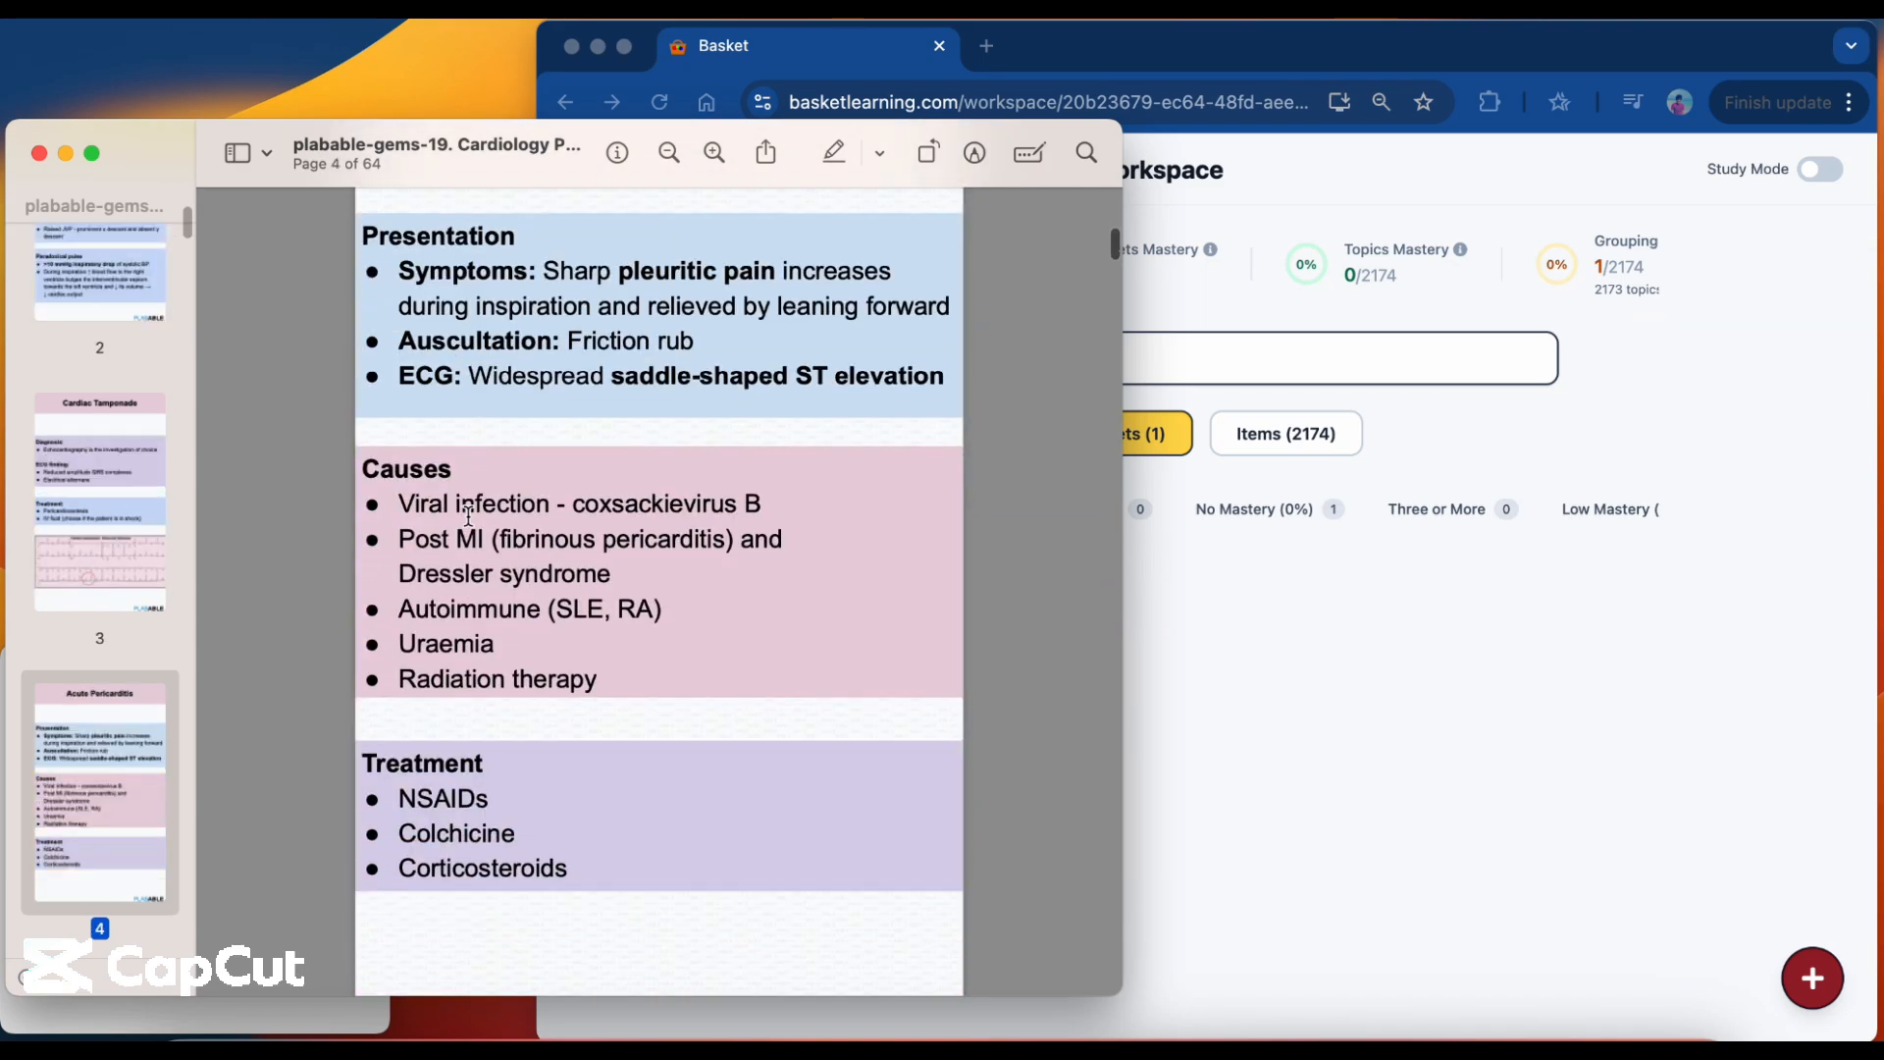
scroll(469, 517, up, 3)
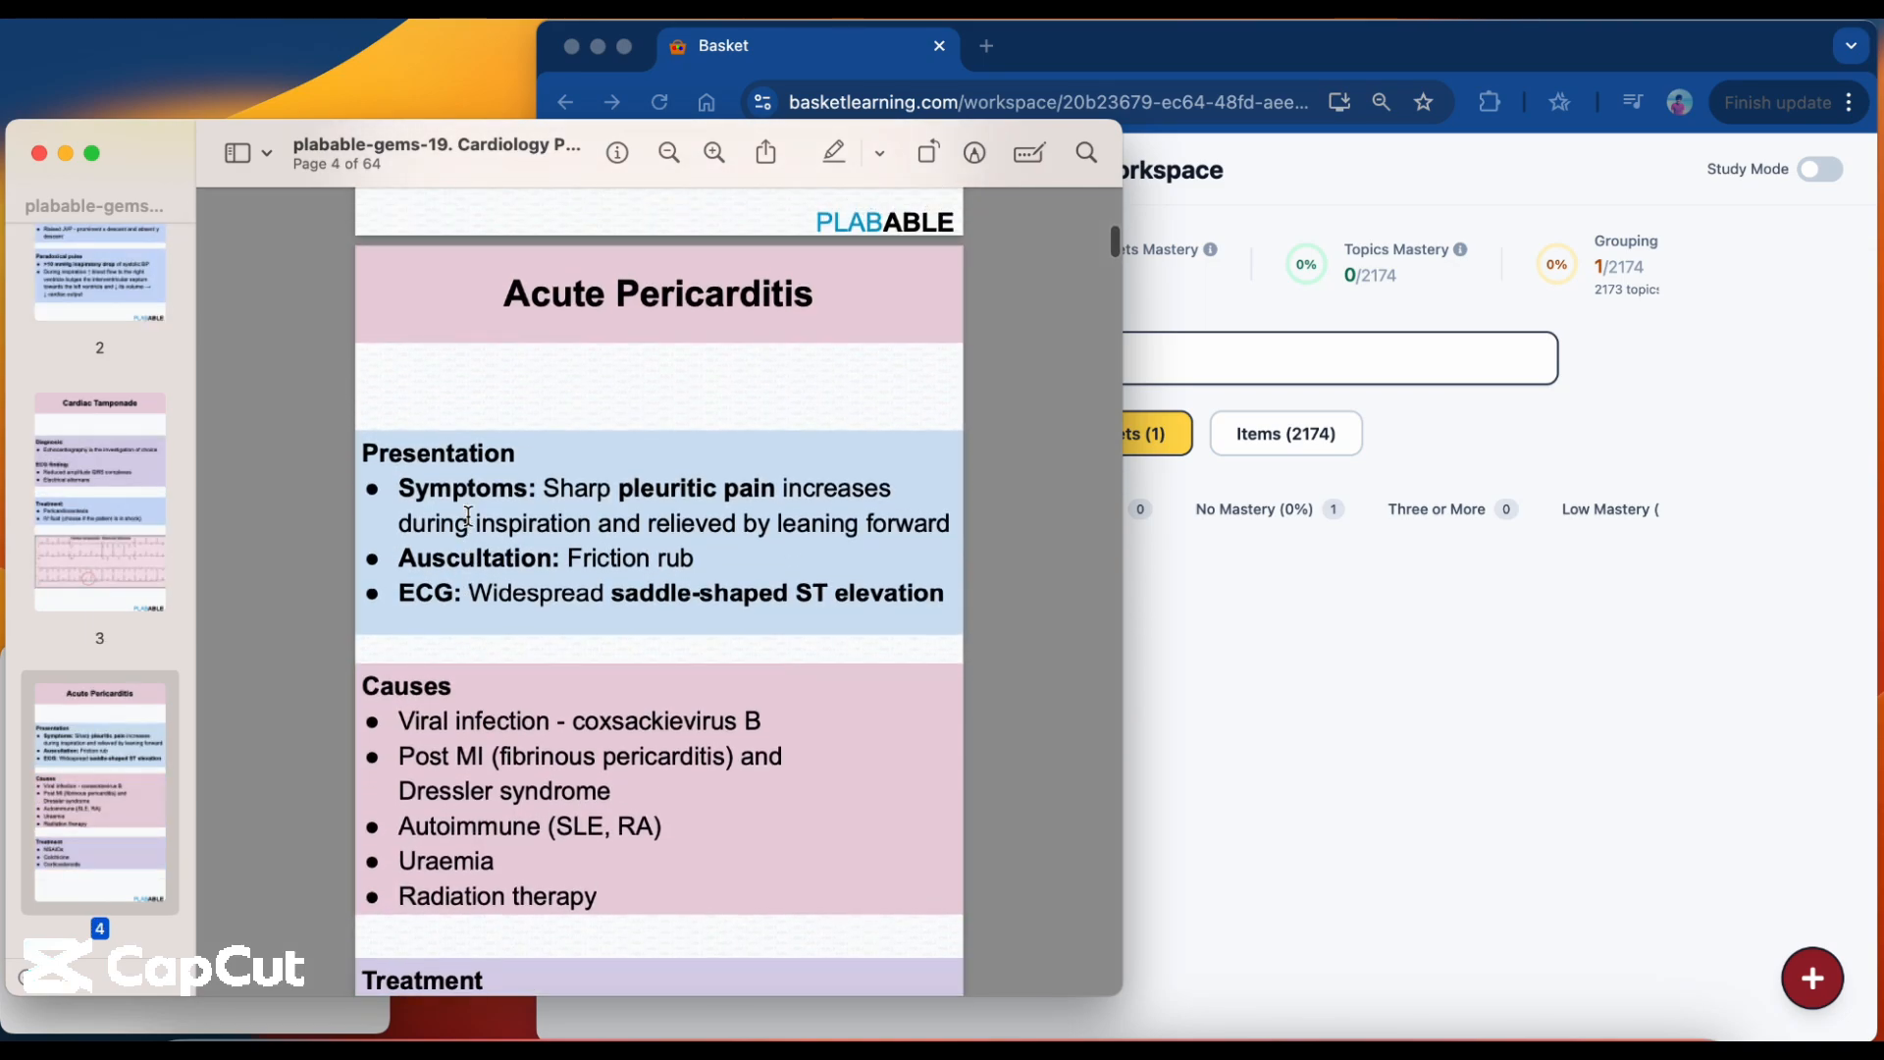
Switch back to the browser, search the workspace items for "acute pericarditis" and open the Acute Pericarditis topic.
click(1393, 358)
text(acute pericarditis)
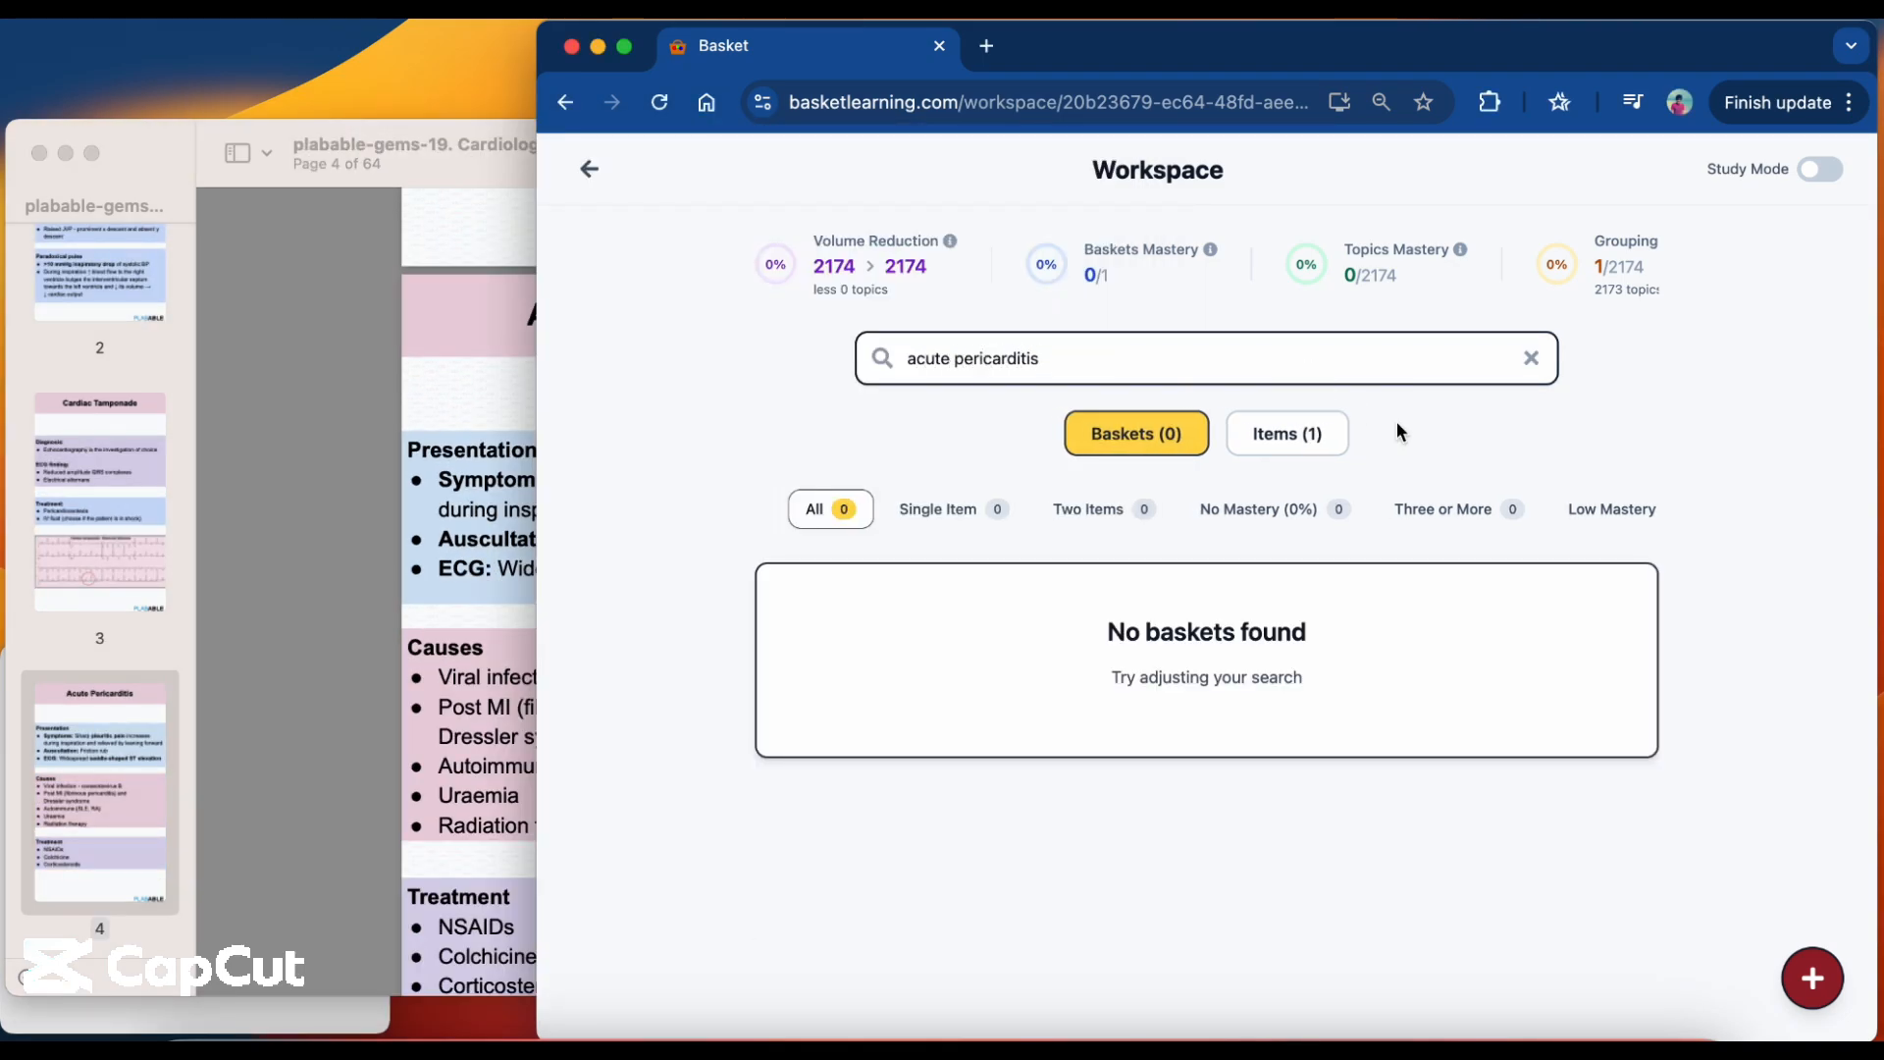
click(1287, 432)
click(941, 684)
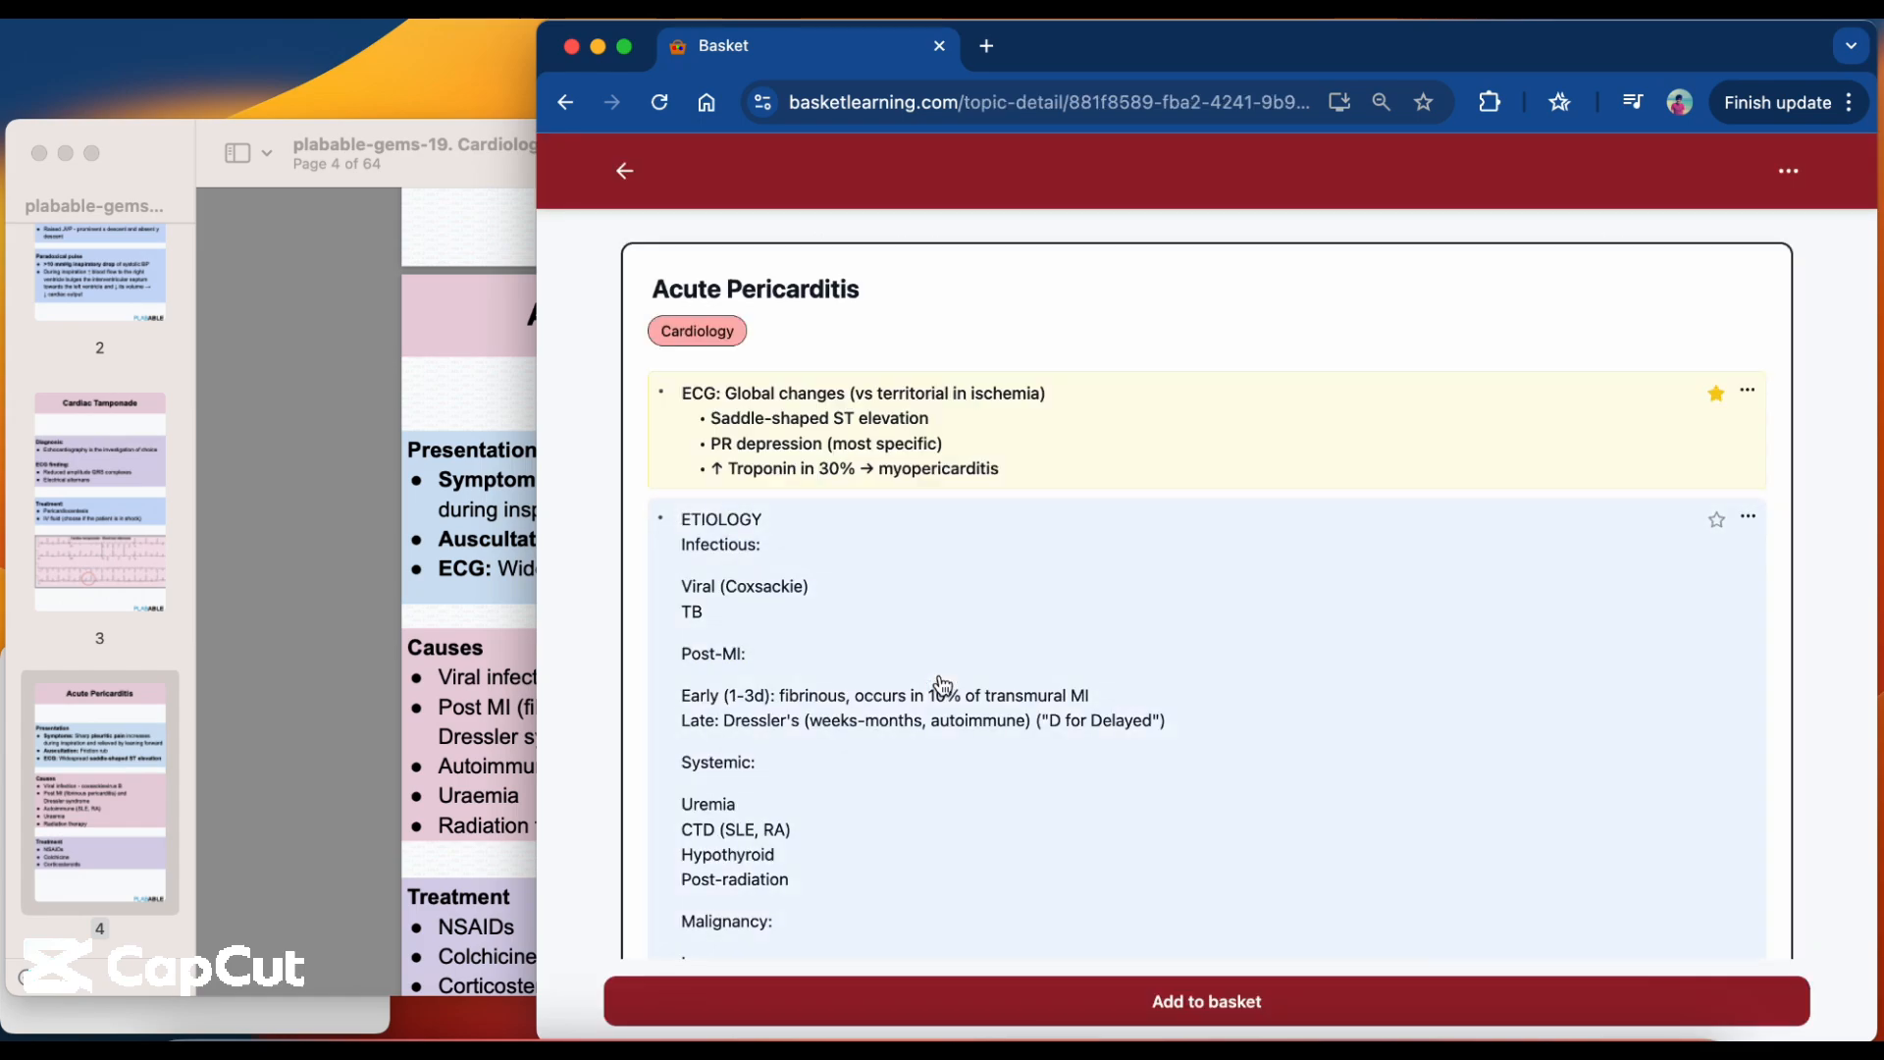
Read through the Acute Pericarditis concepts and star the ETIOLOGY concept as the important one.
scroll(989, 793, down, 2)
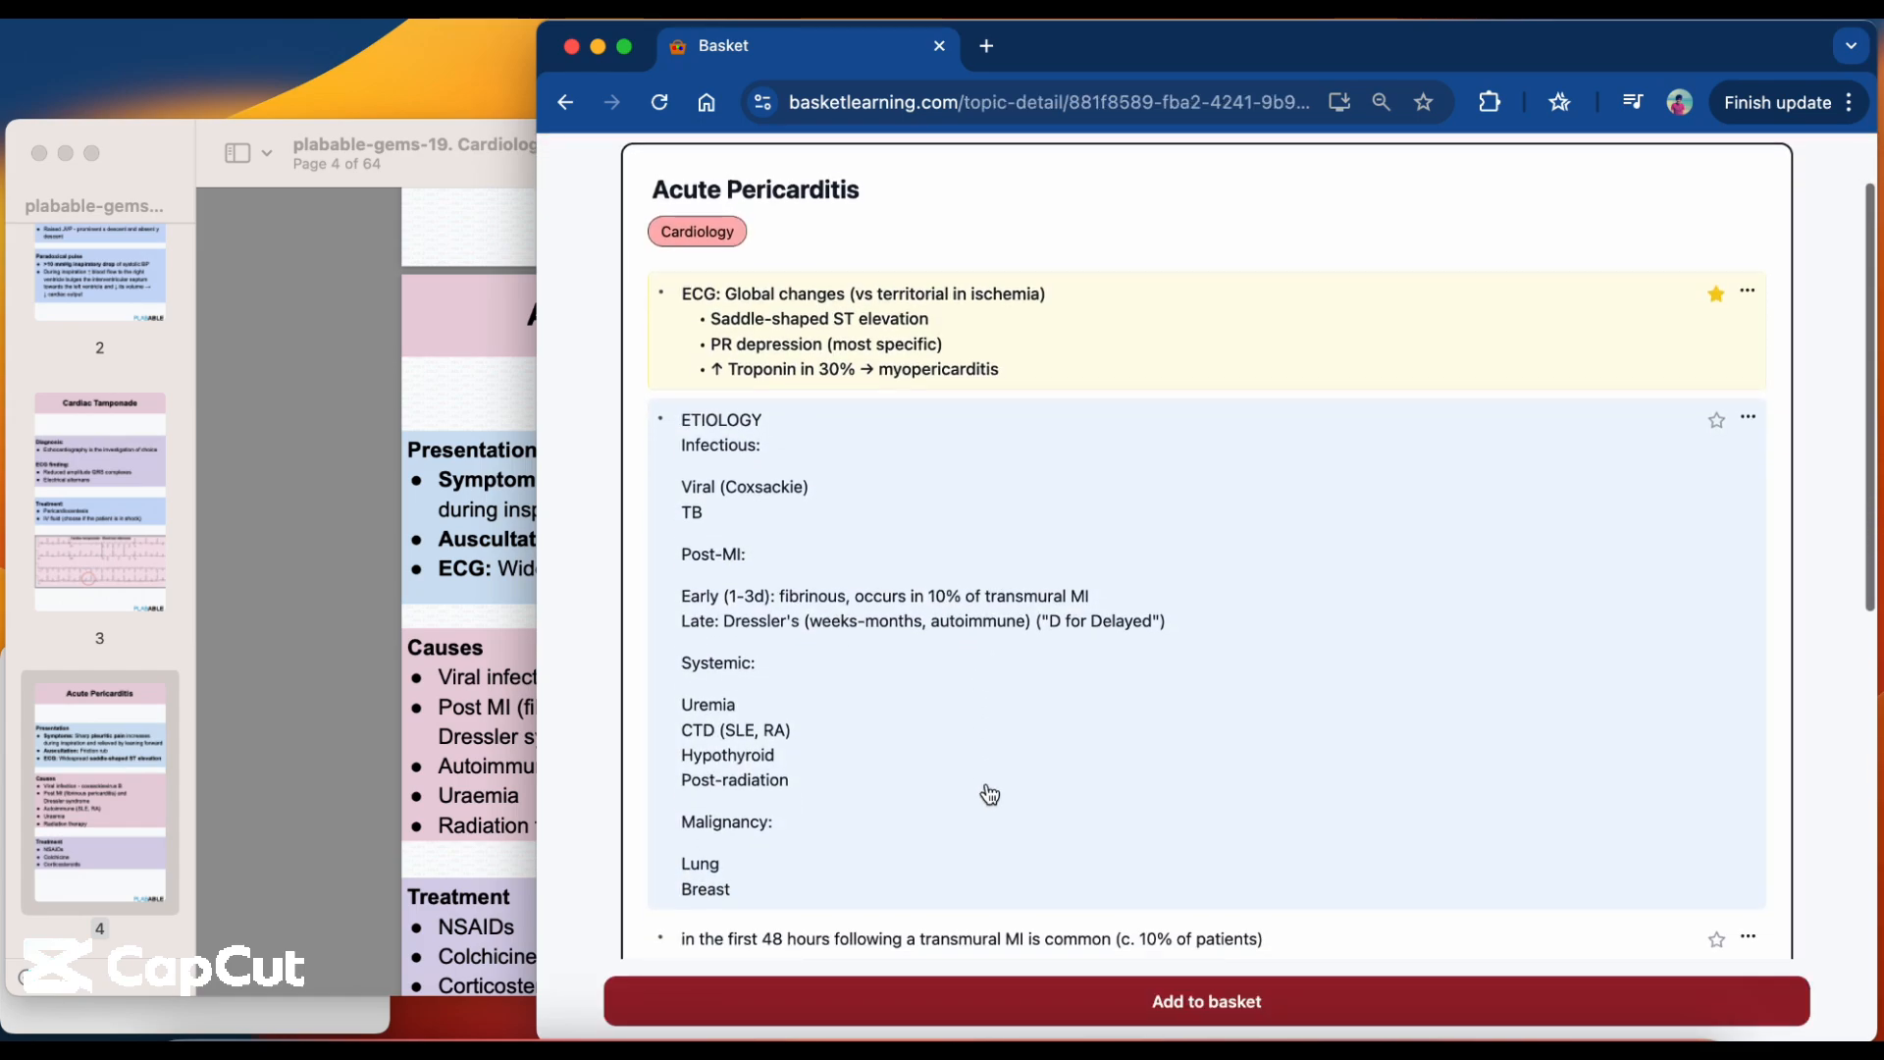
scroll(989, 792, down, 10)
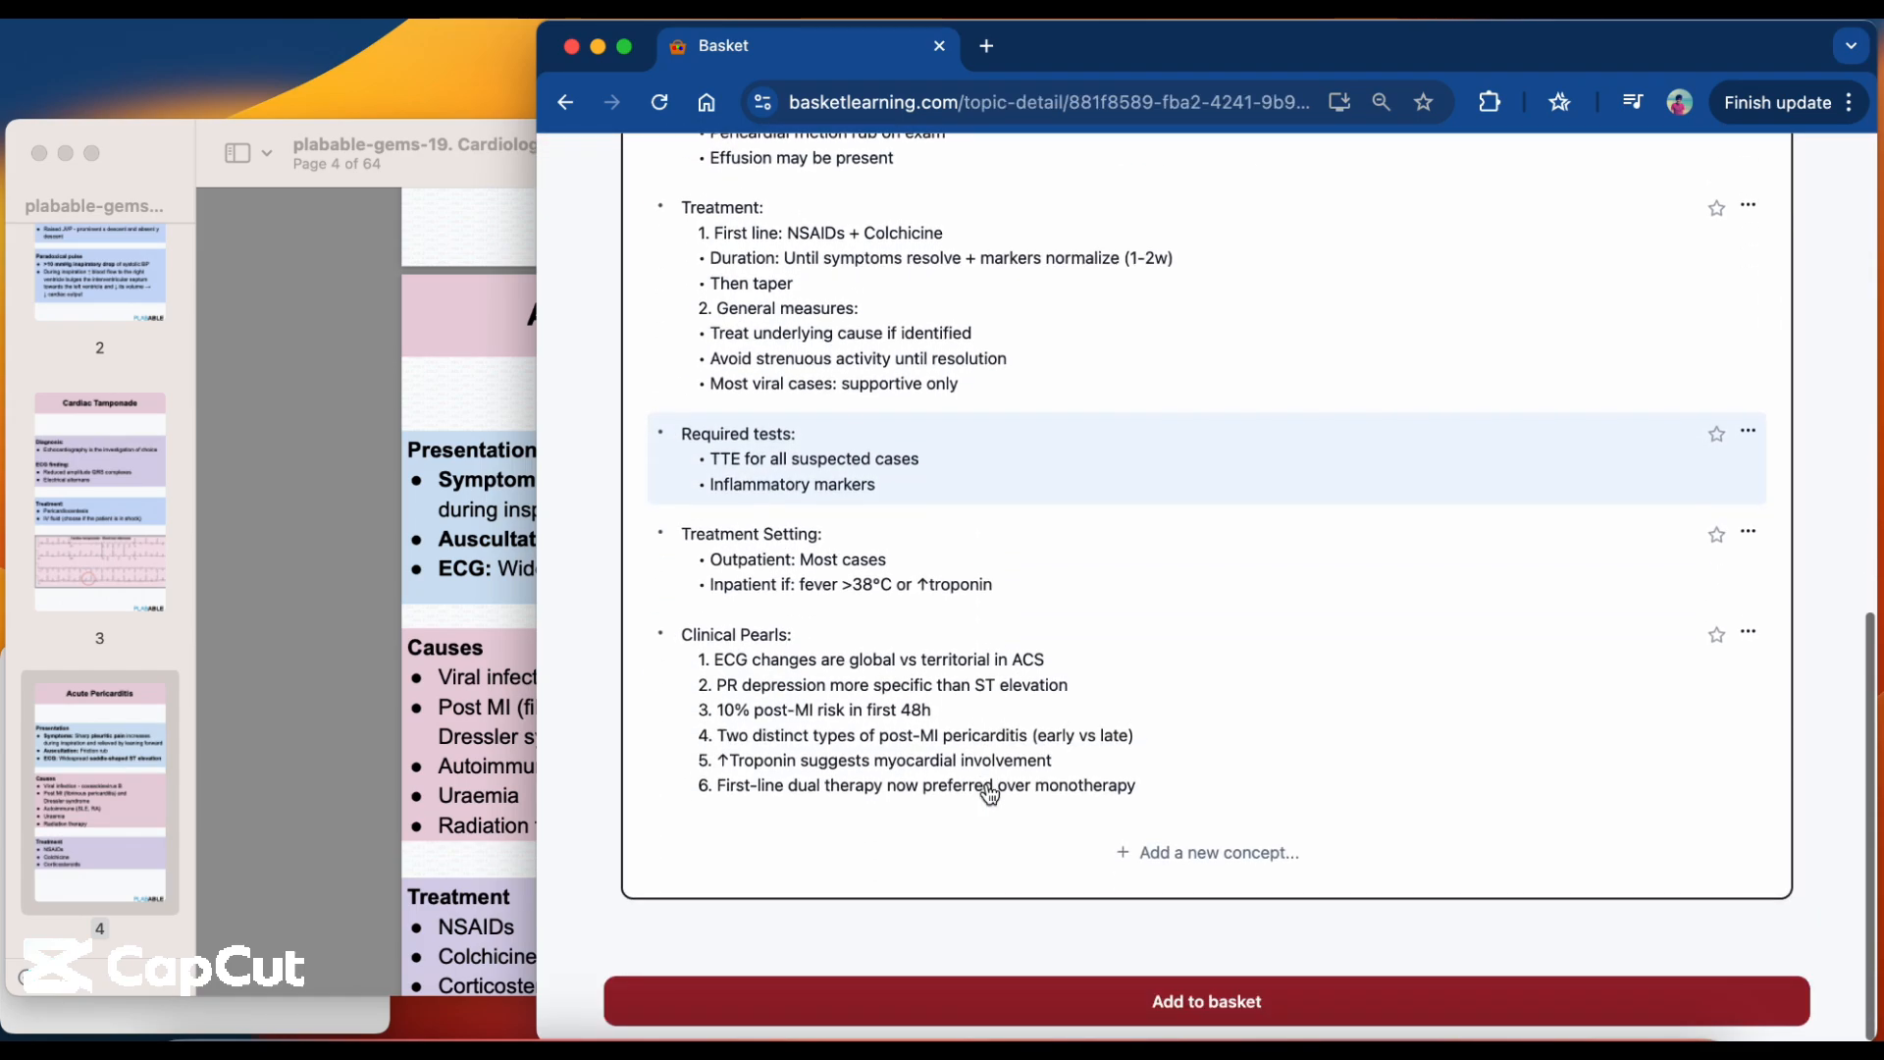
scroll(989, 792, up, 15)
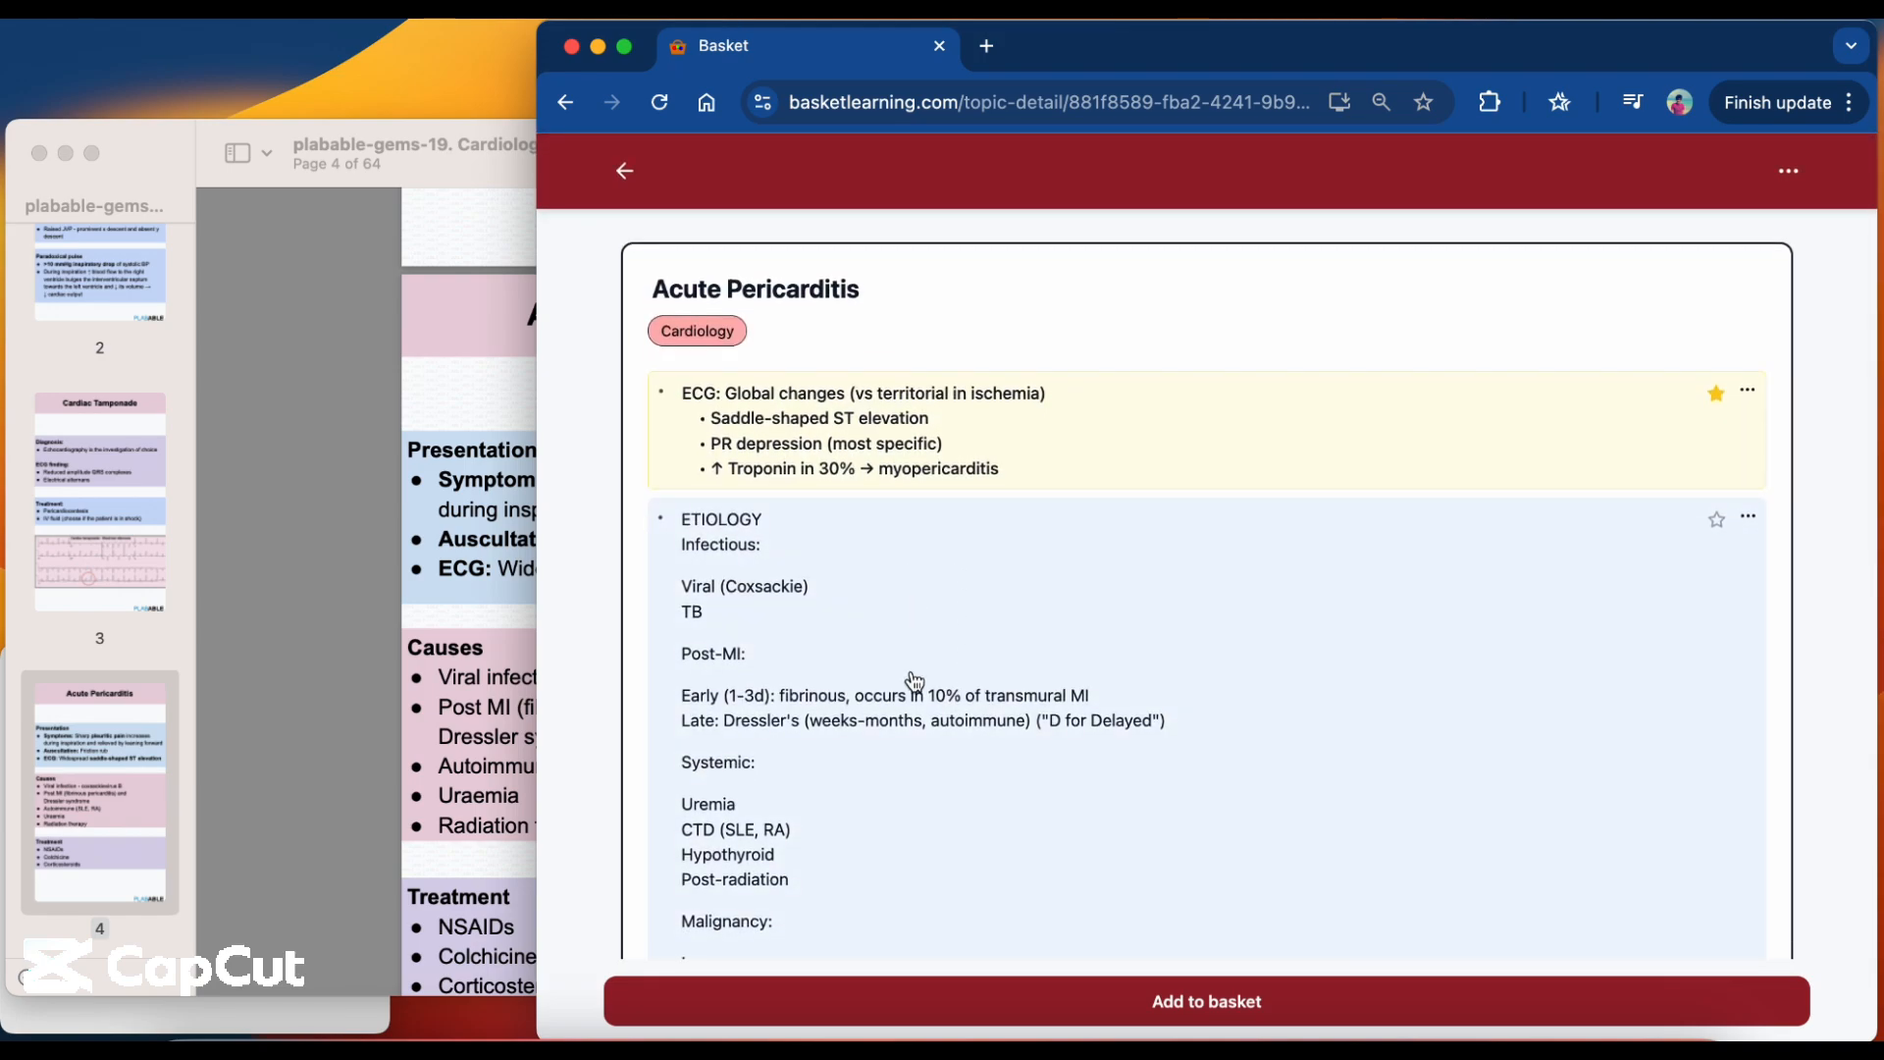
scroll(915, 681, down, 3)
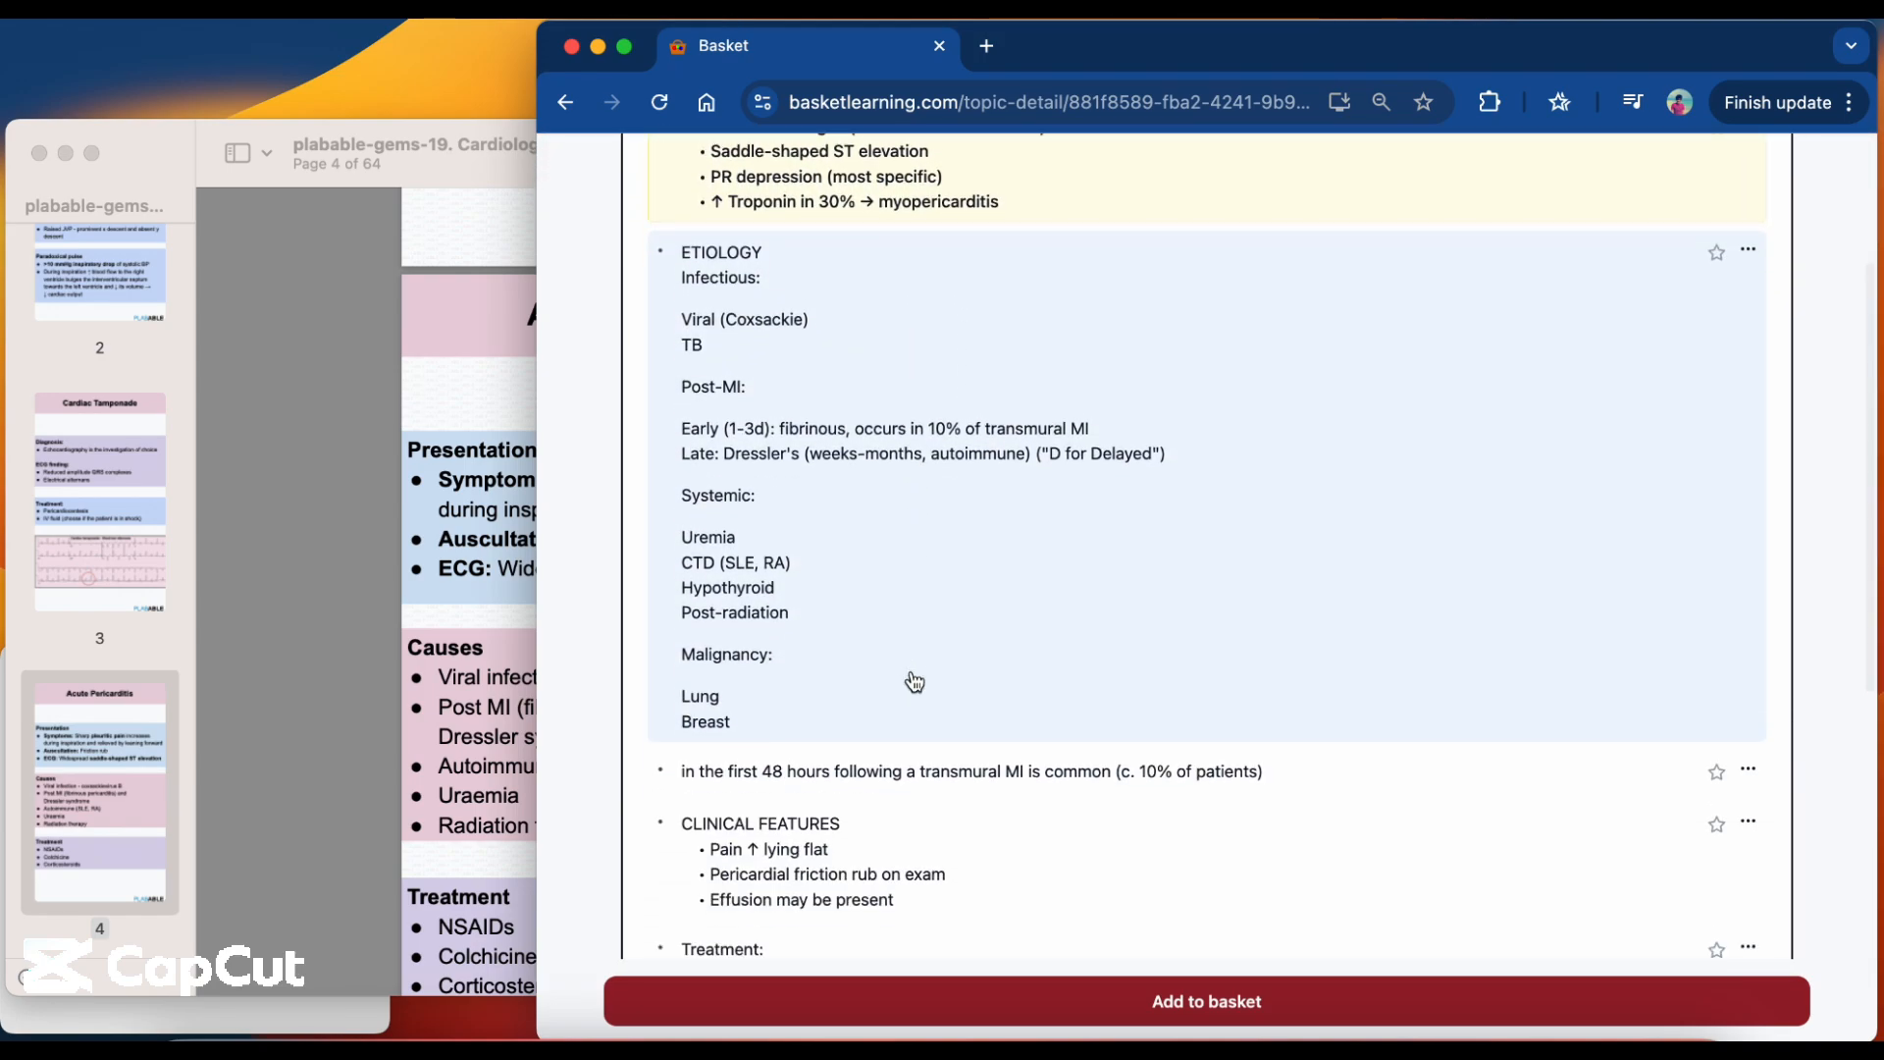
scroll(914, 681, down, 4)
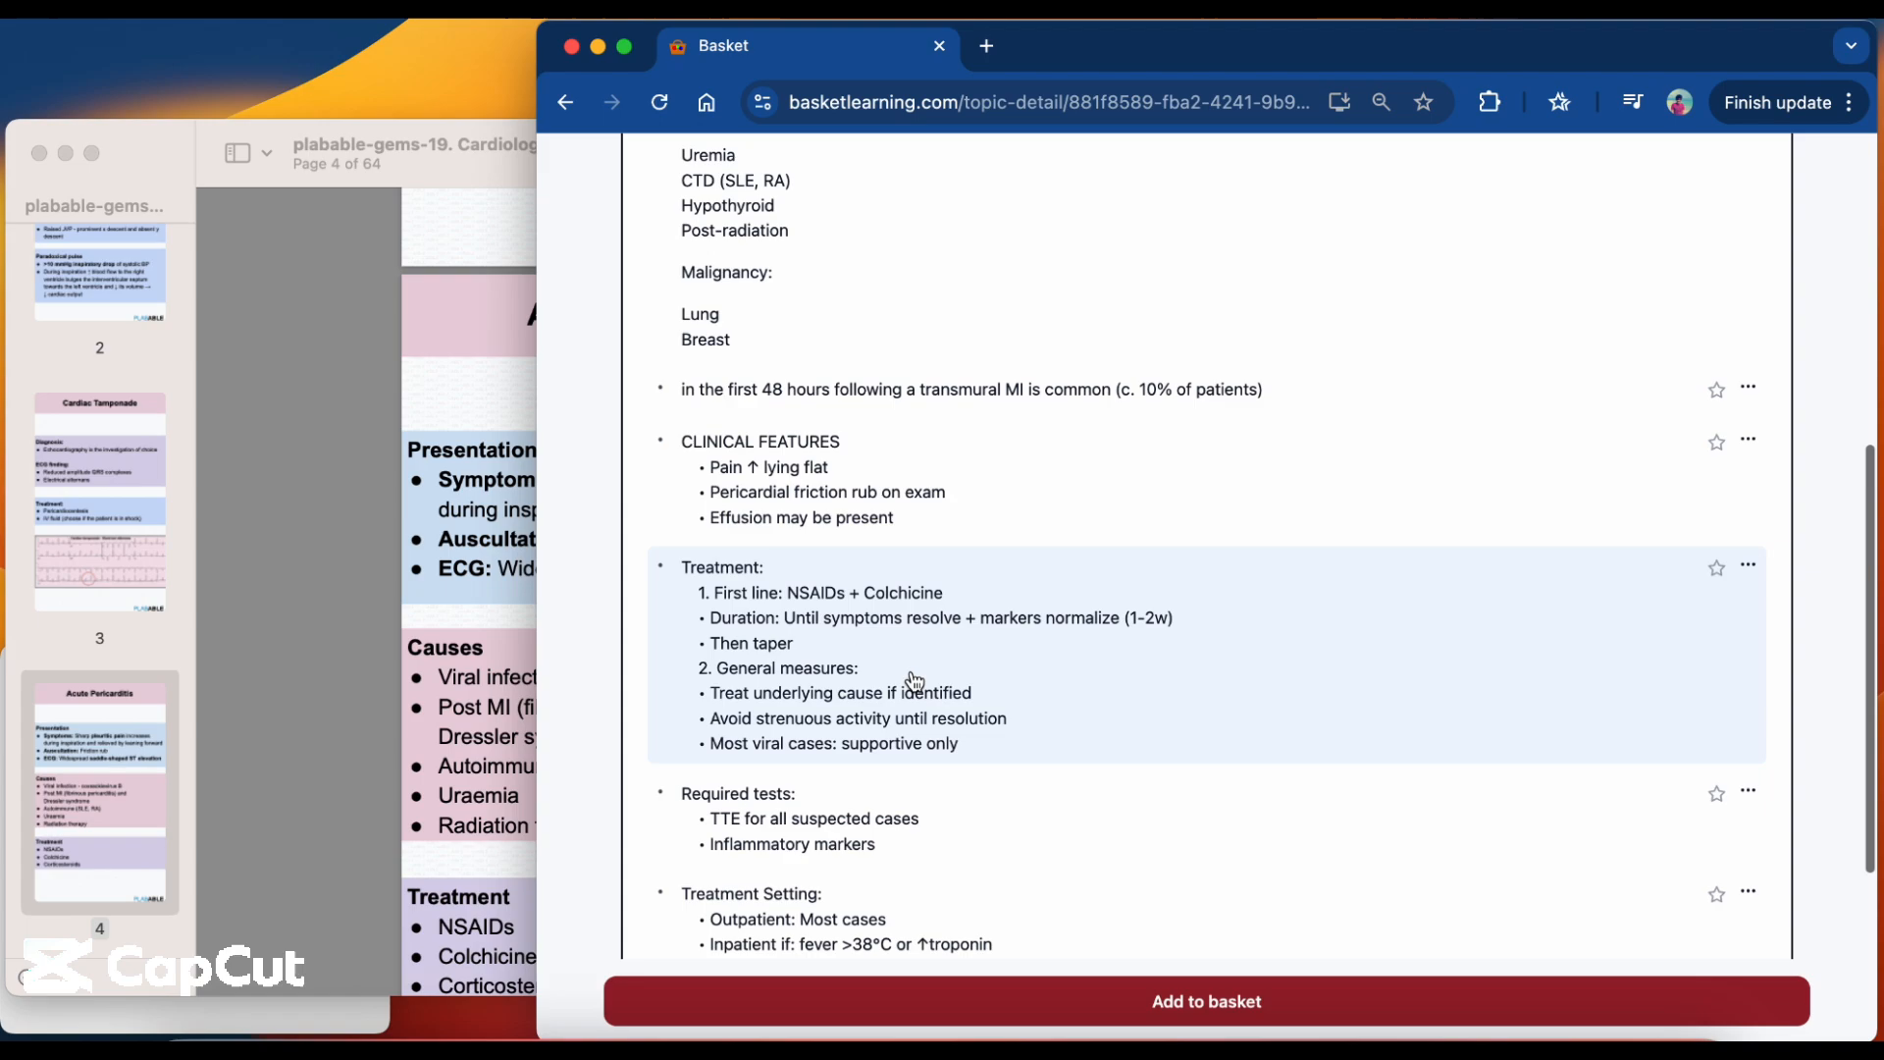
scroll(951, 757, up, 6)
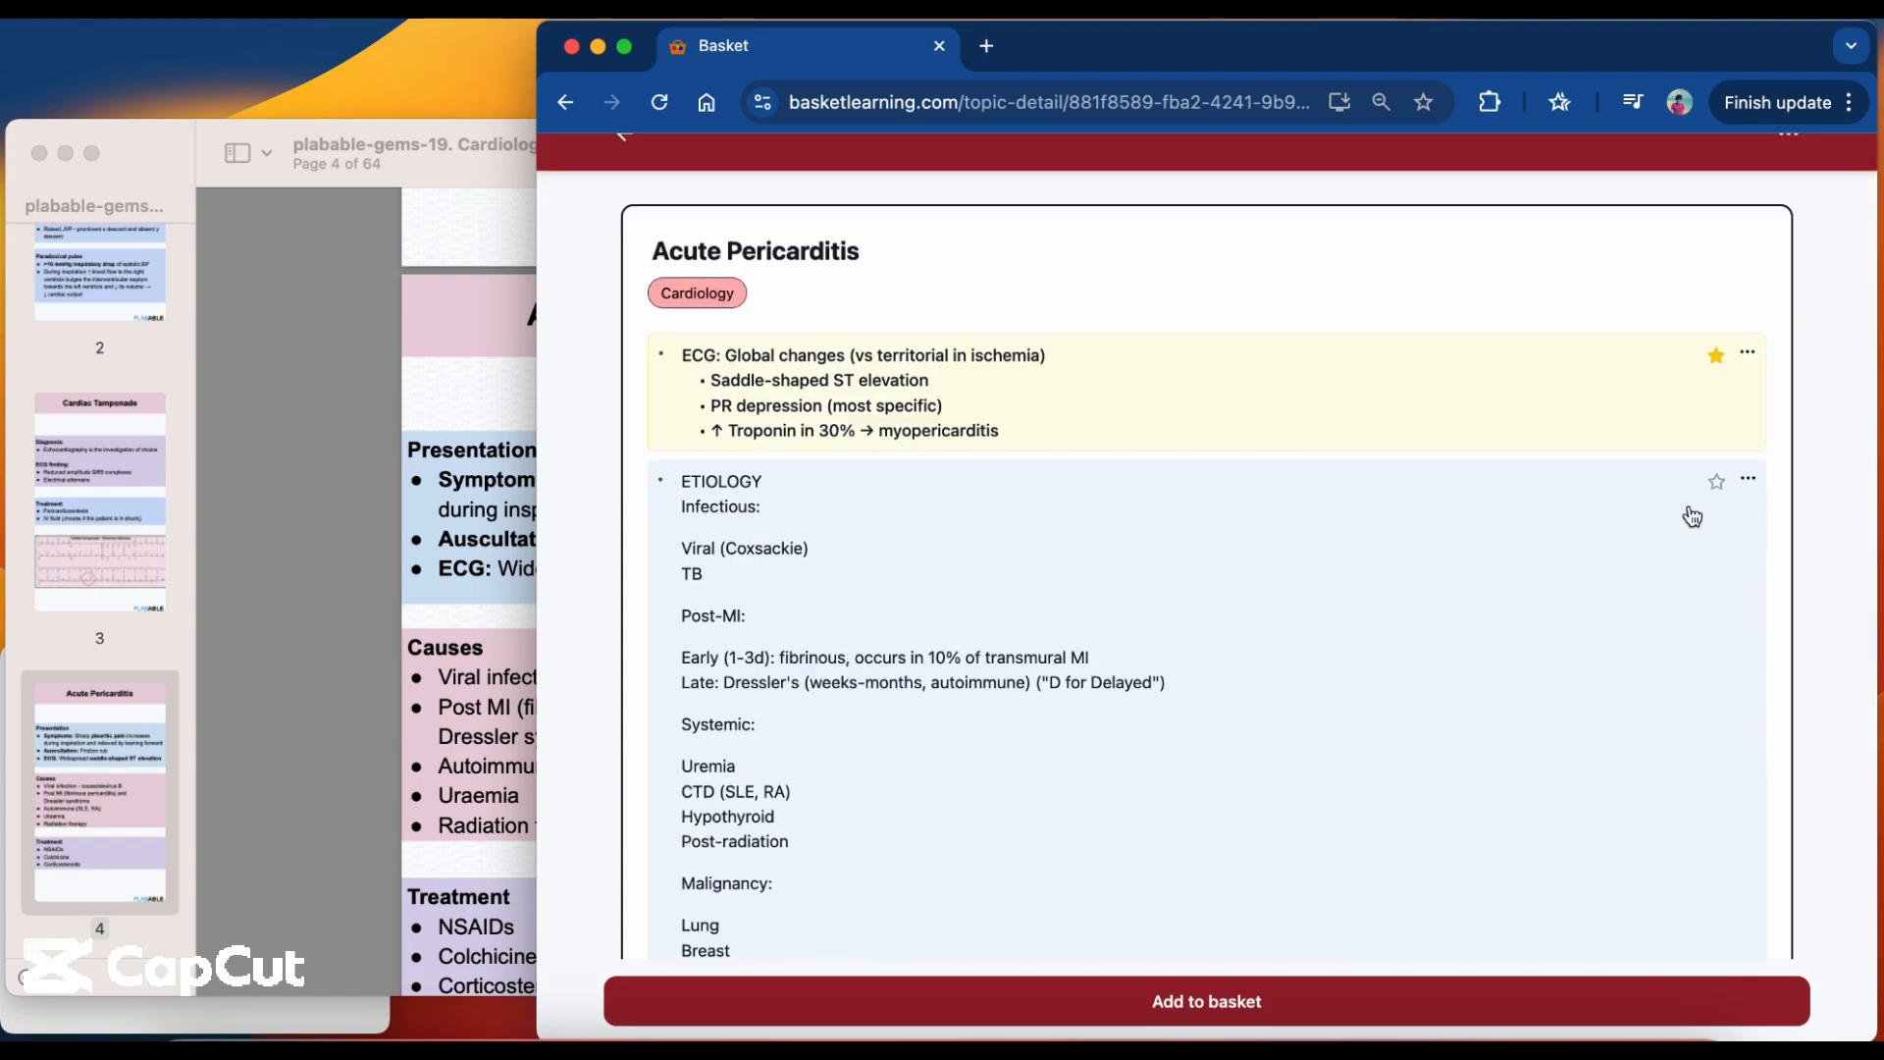
click(1719, 485)
Start adding the Acute Pericarditis topic to a new basket named "coxsackie".
scroll(1482, 728, down, 1)
scroll(1485, 729, down, 1)
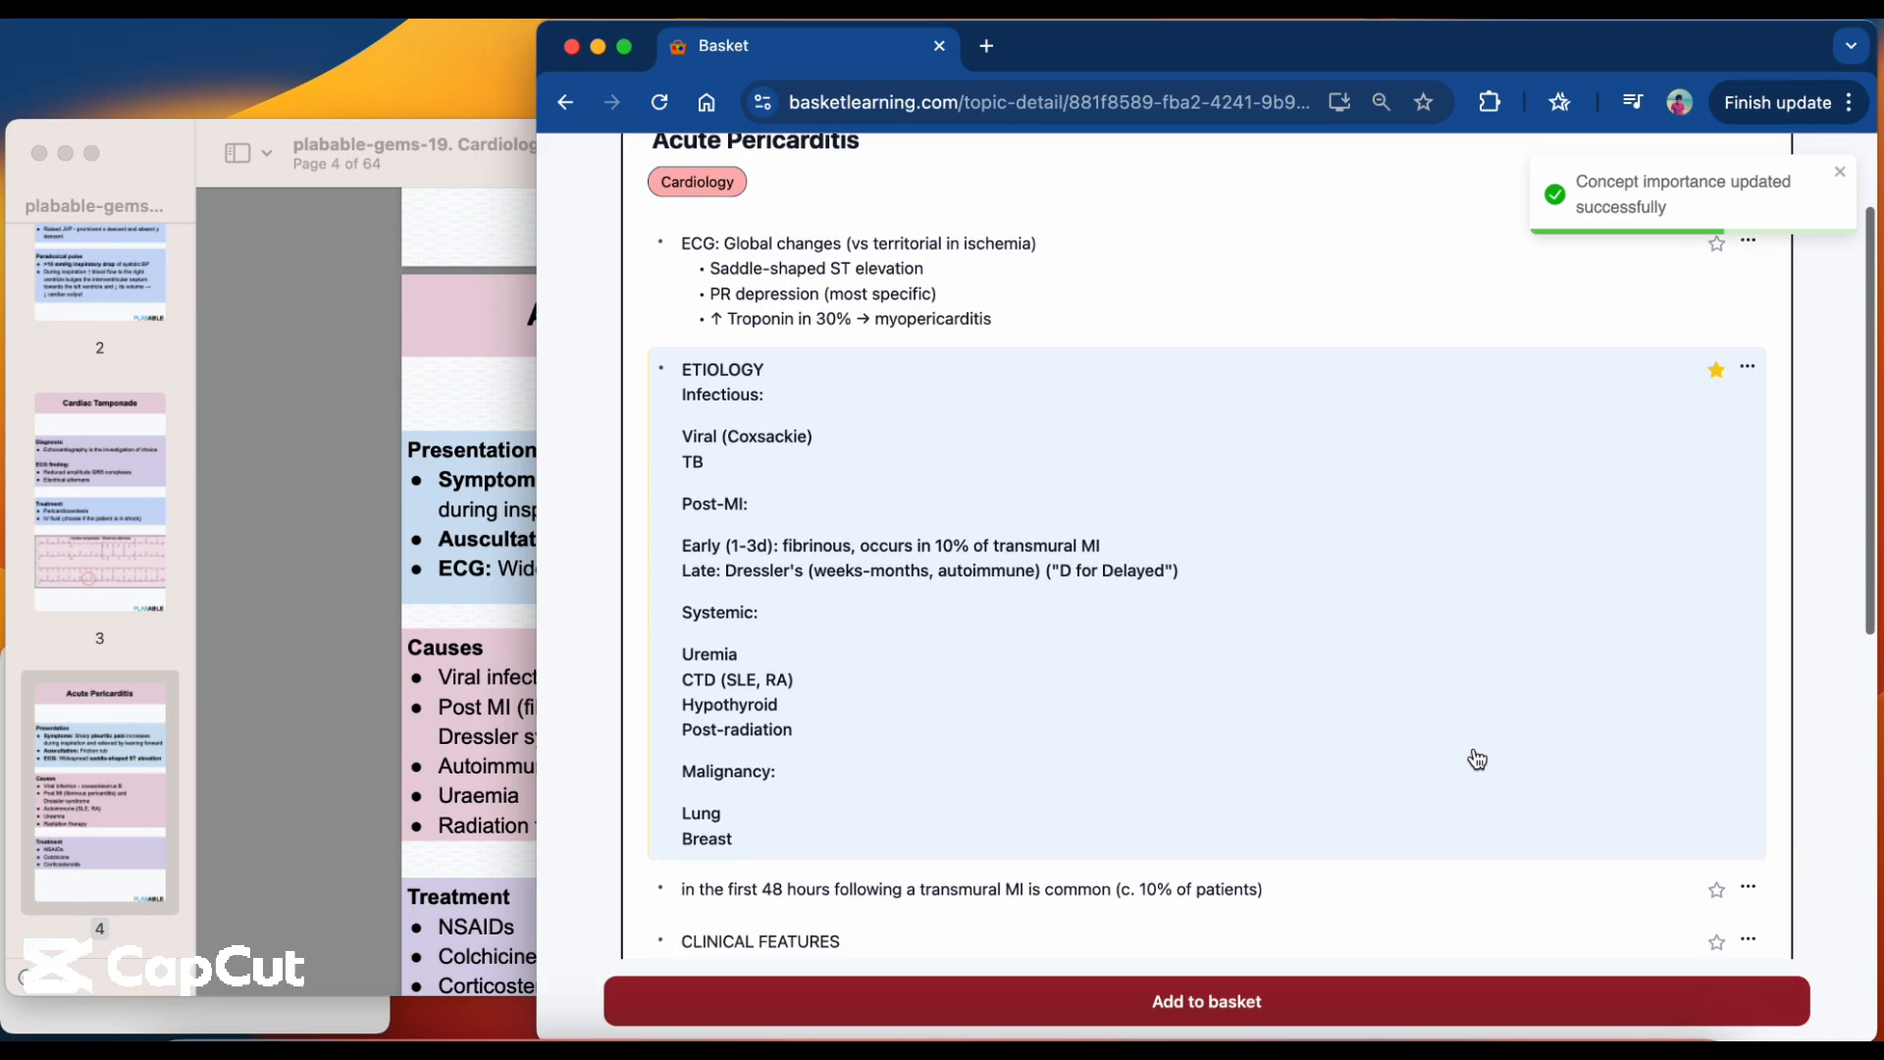
click(1439, 1015)
text(cosa)
key(BackSpace)
key(BackSpace)
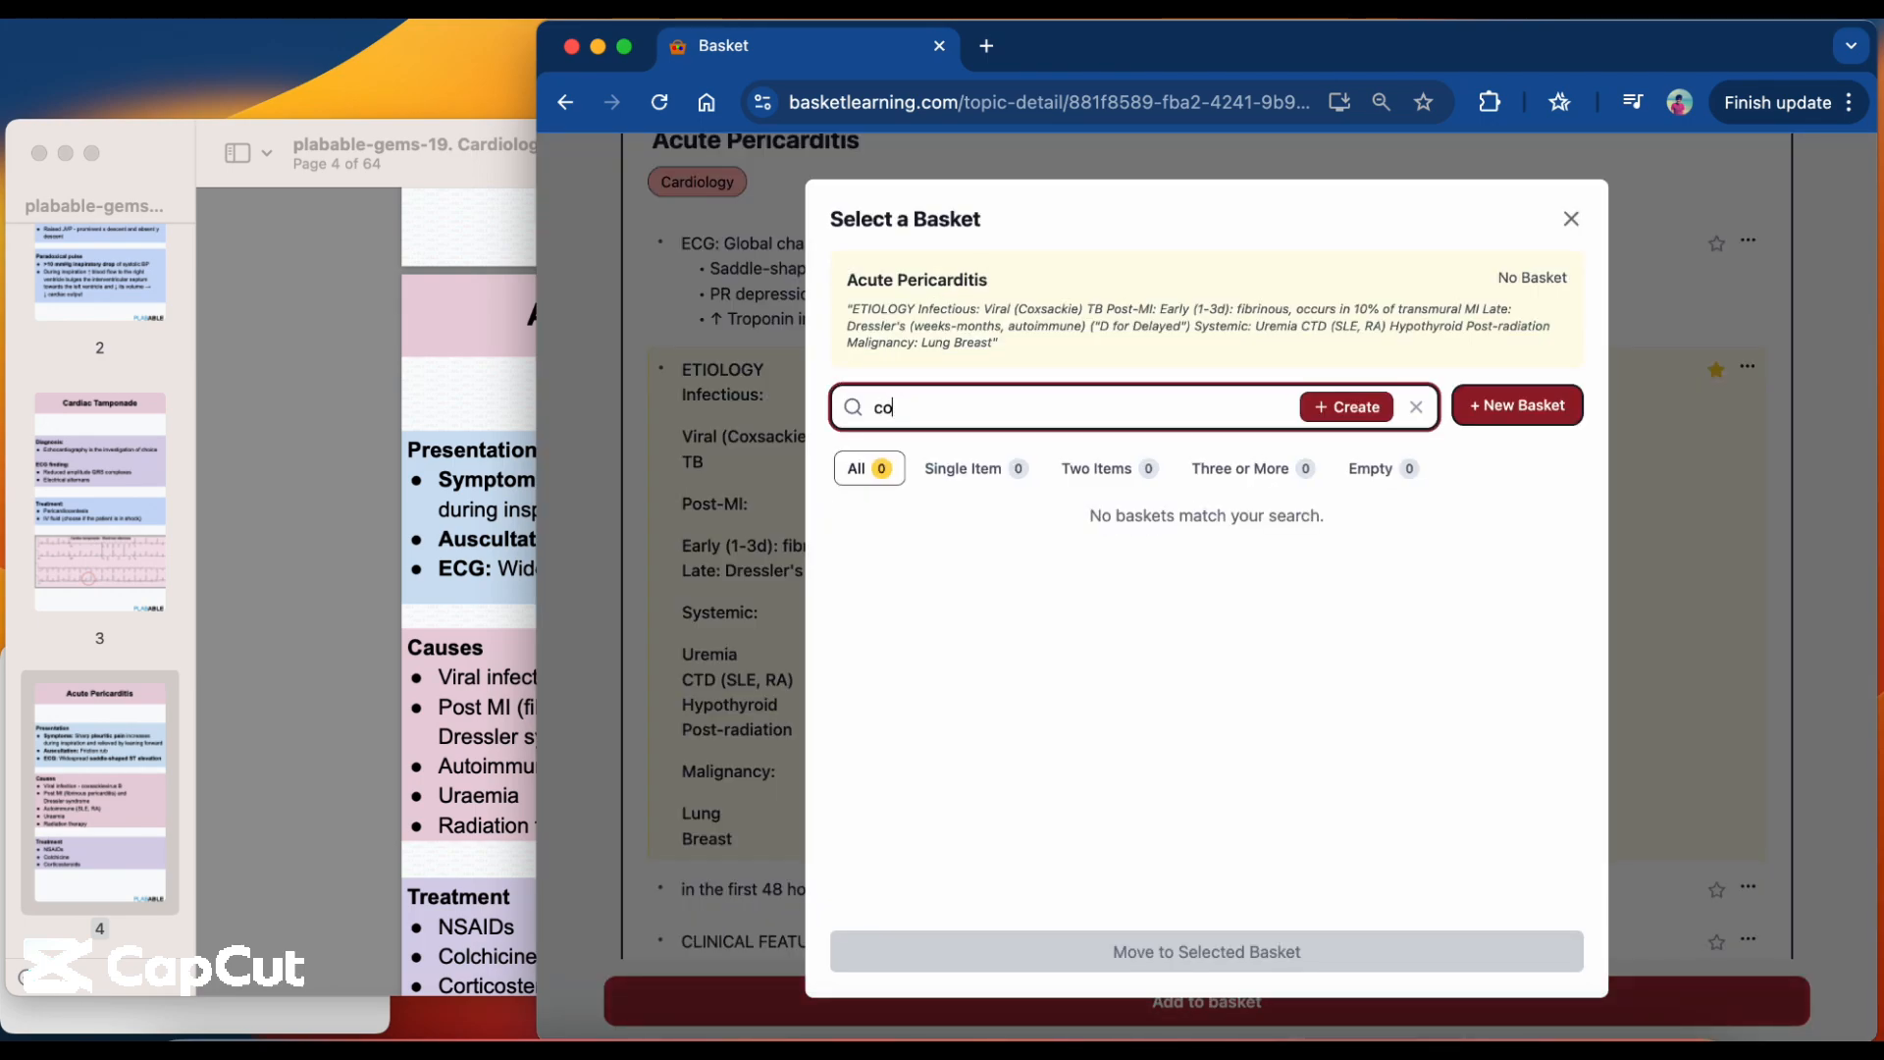
text(xsackie)
click(1352, 412)
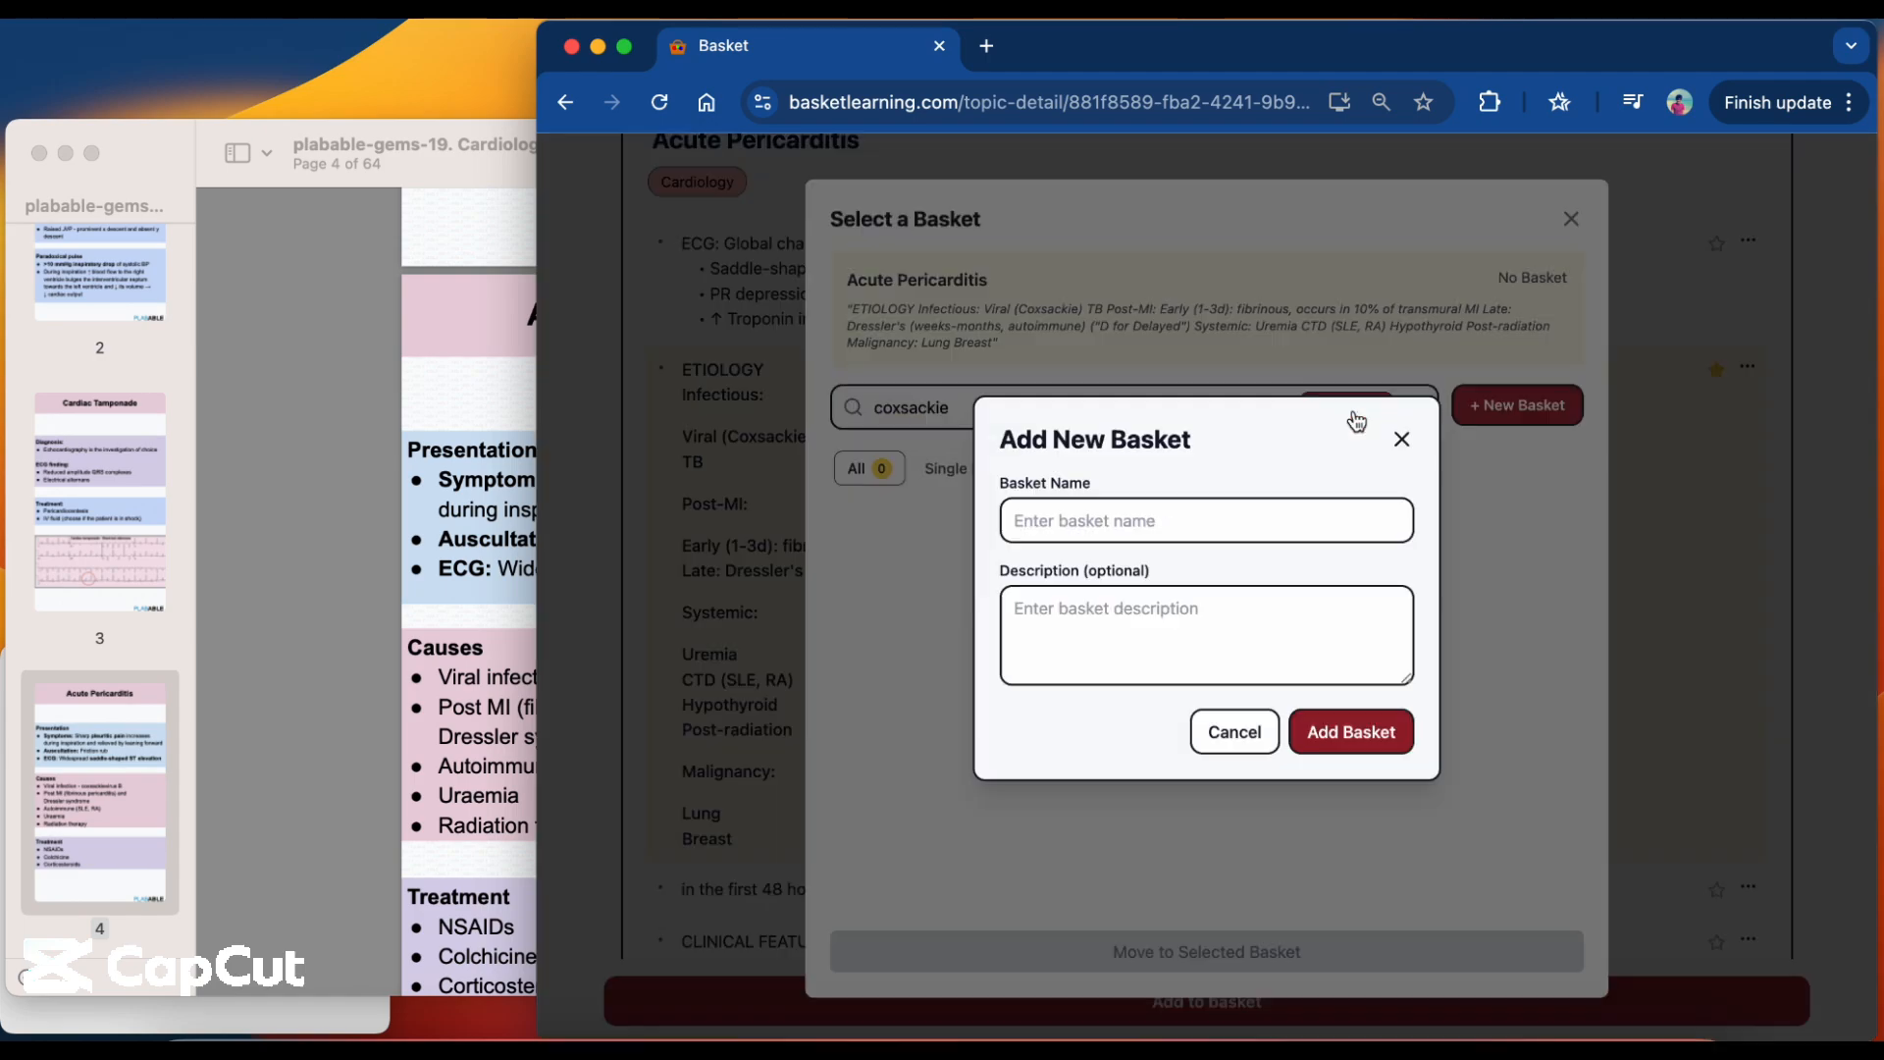
Describe the new basket as "topics whose difficult concept is association with coxsackie" and create it.
click(1257, 652)
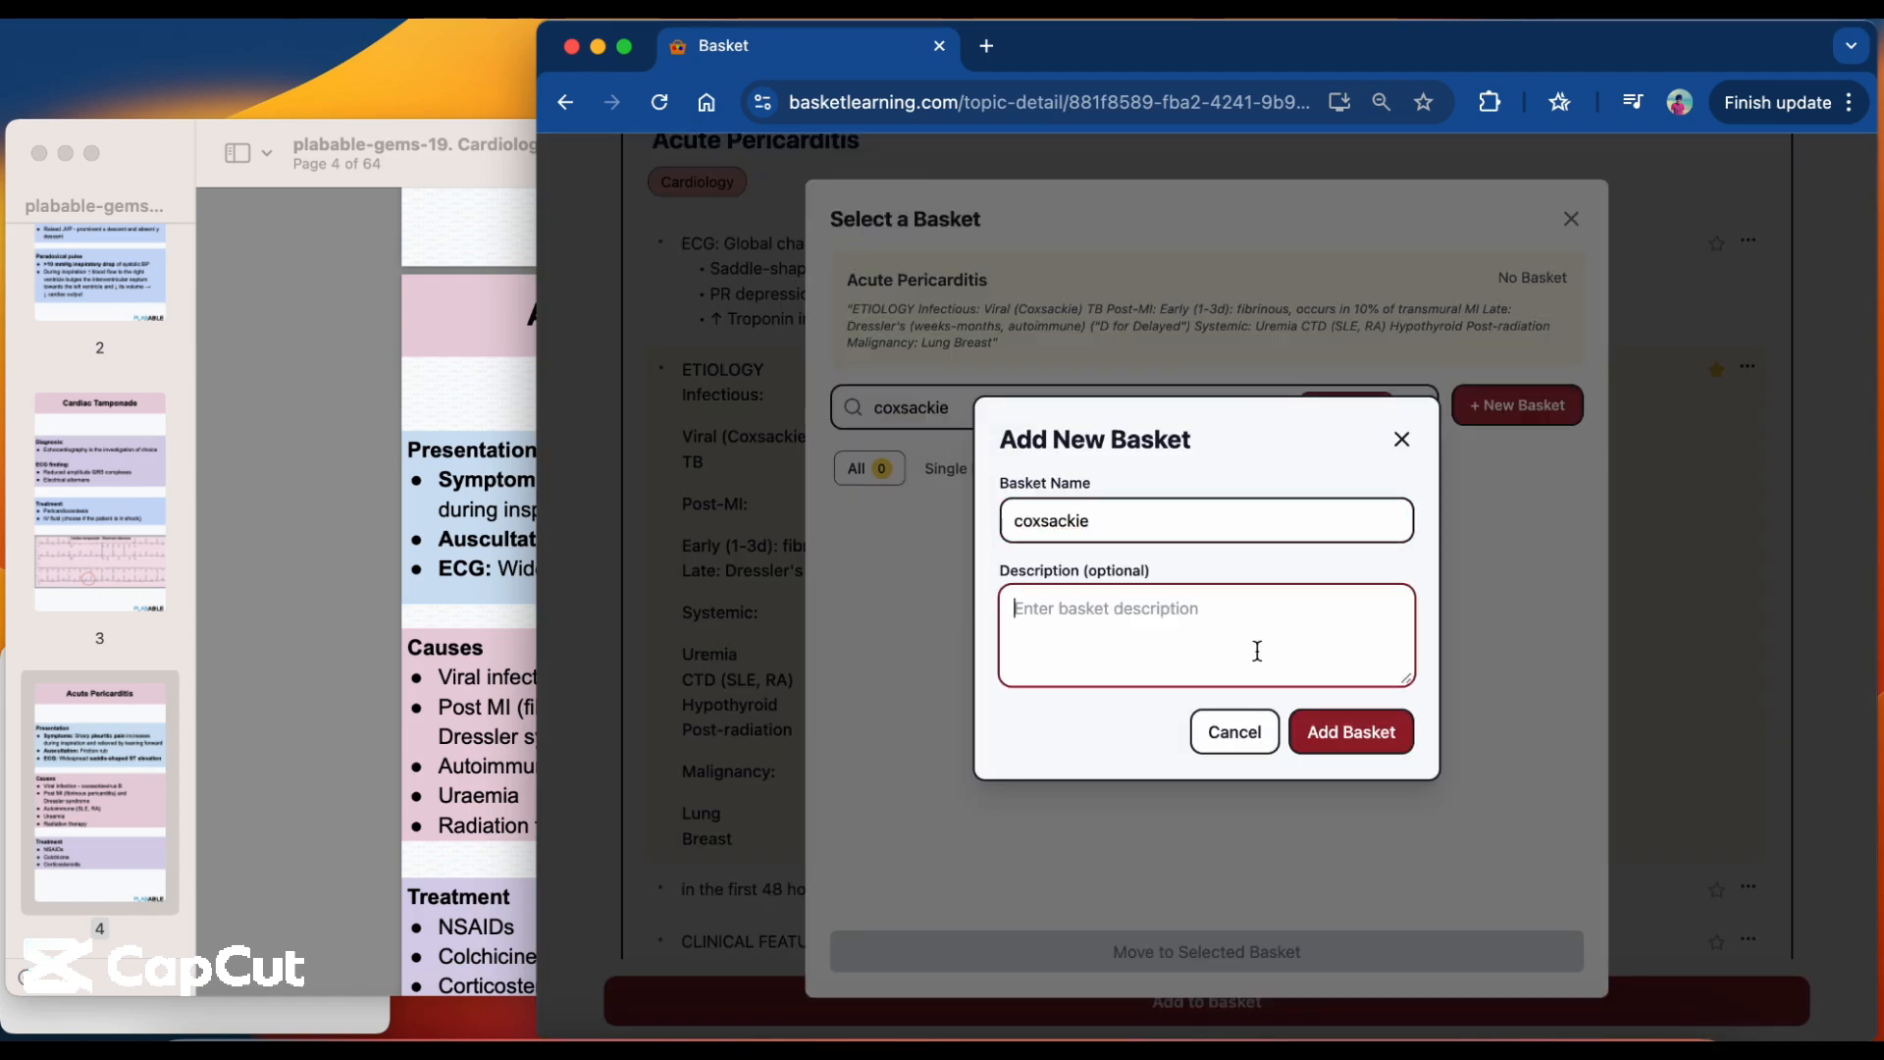
text(topics)
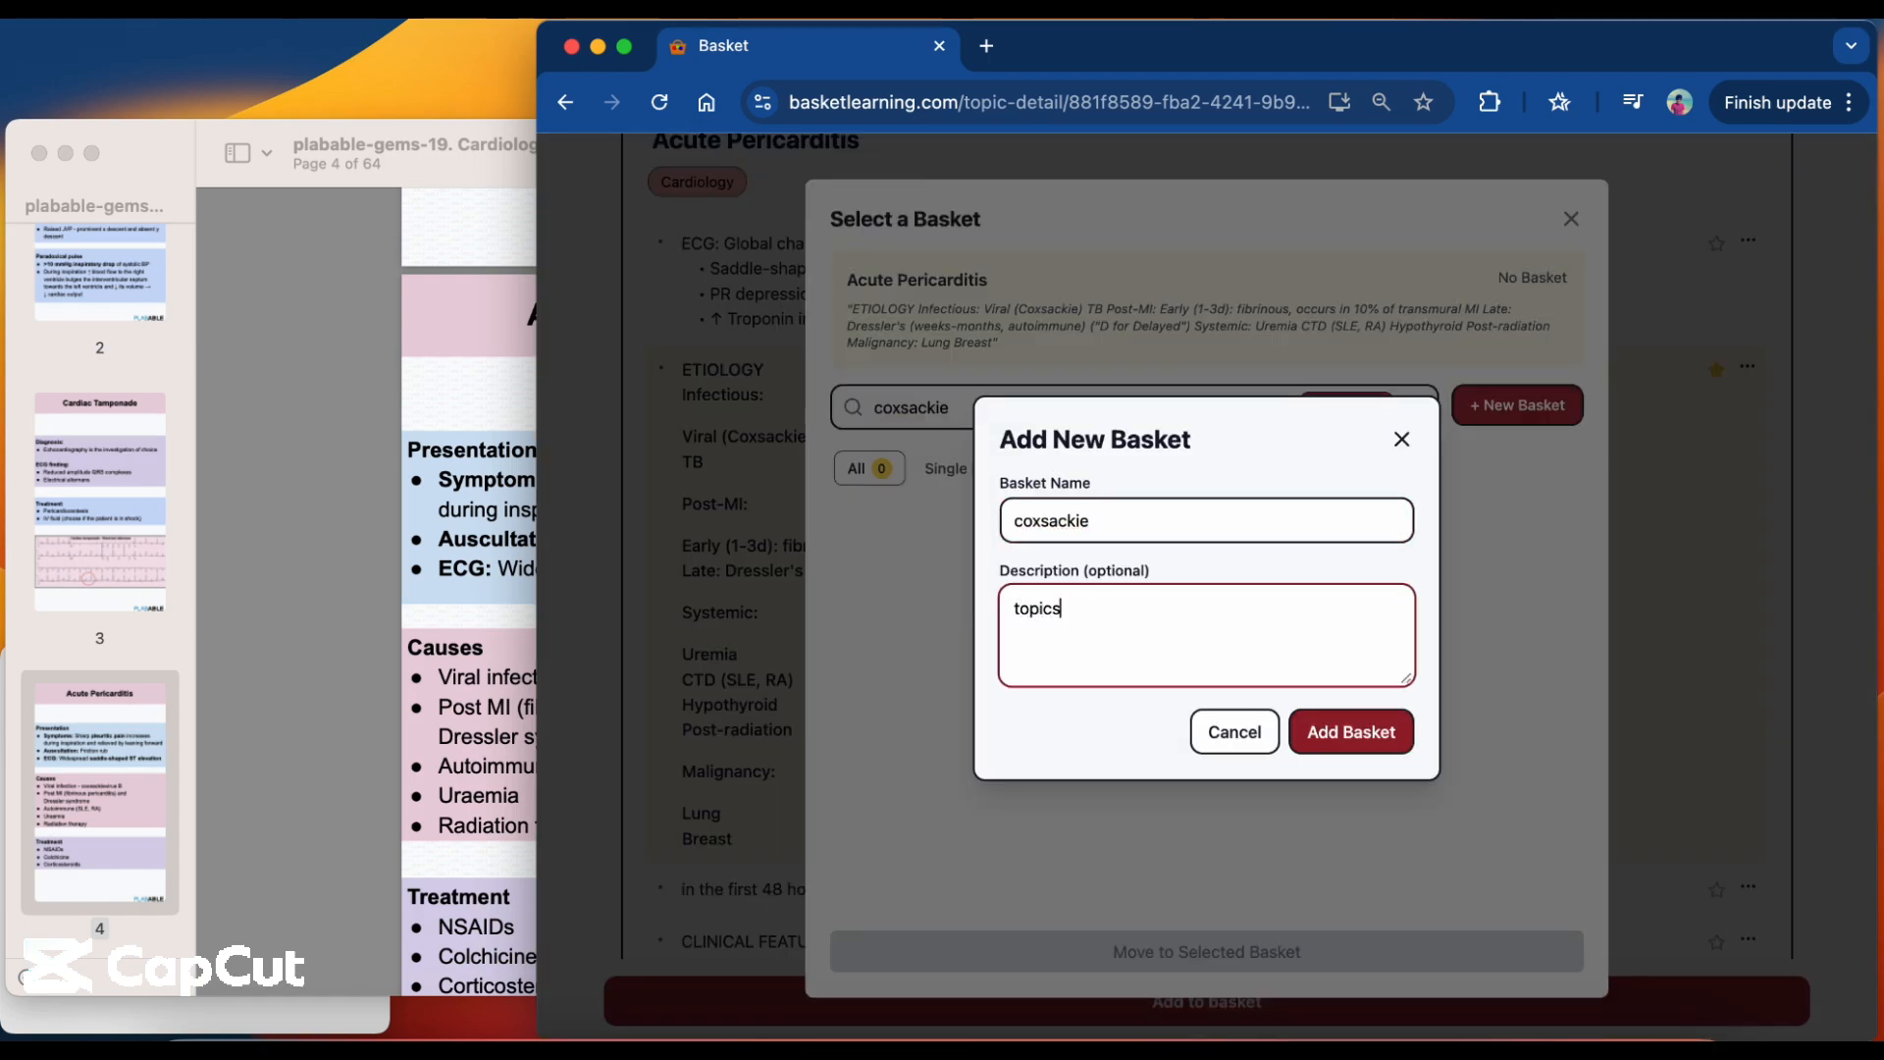
text( whose difficult conce)
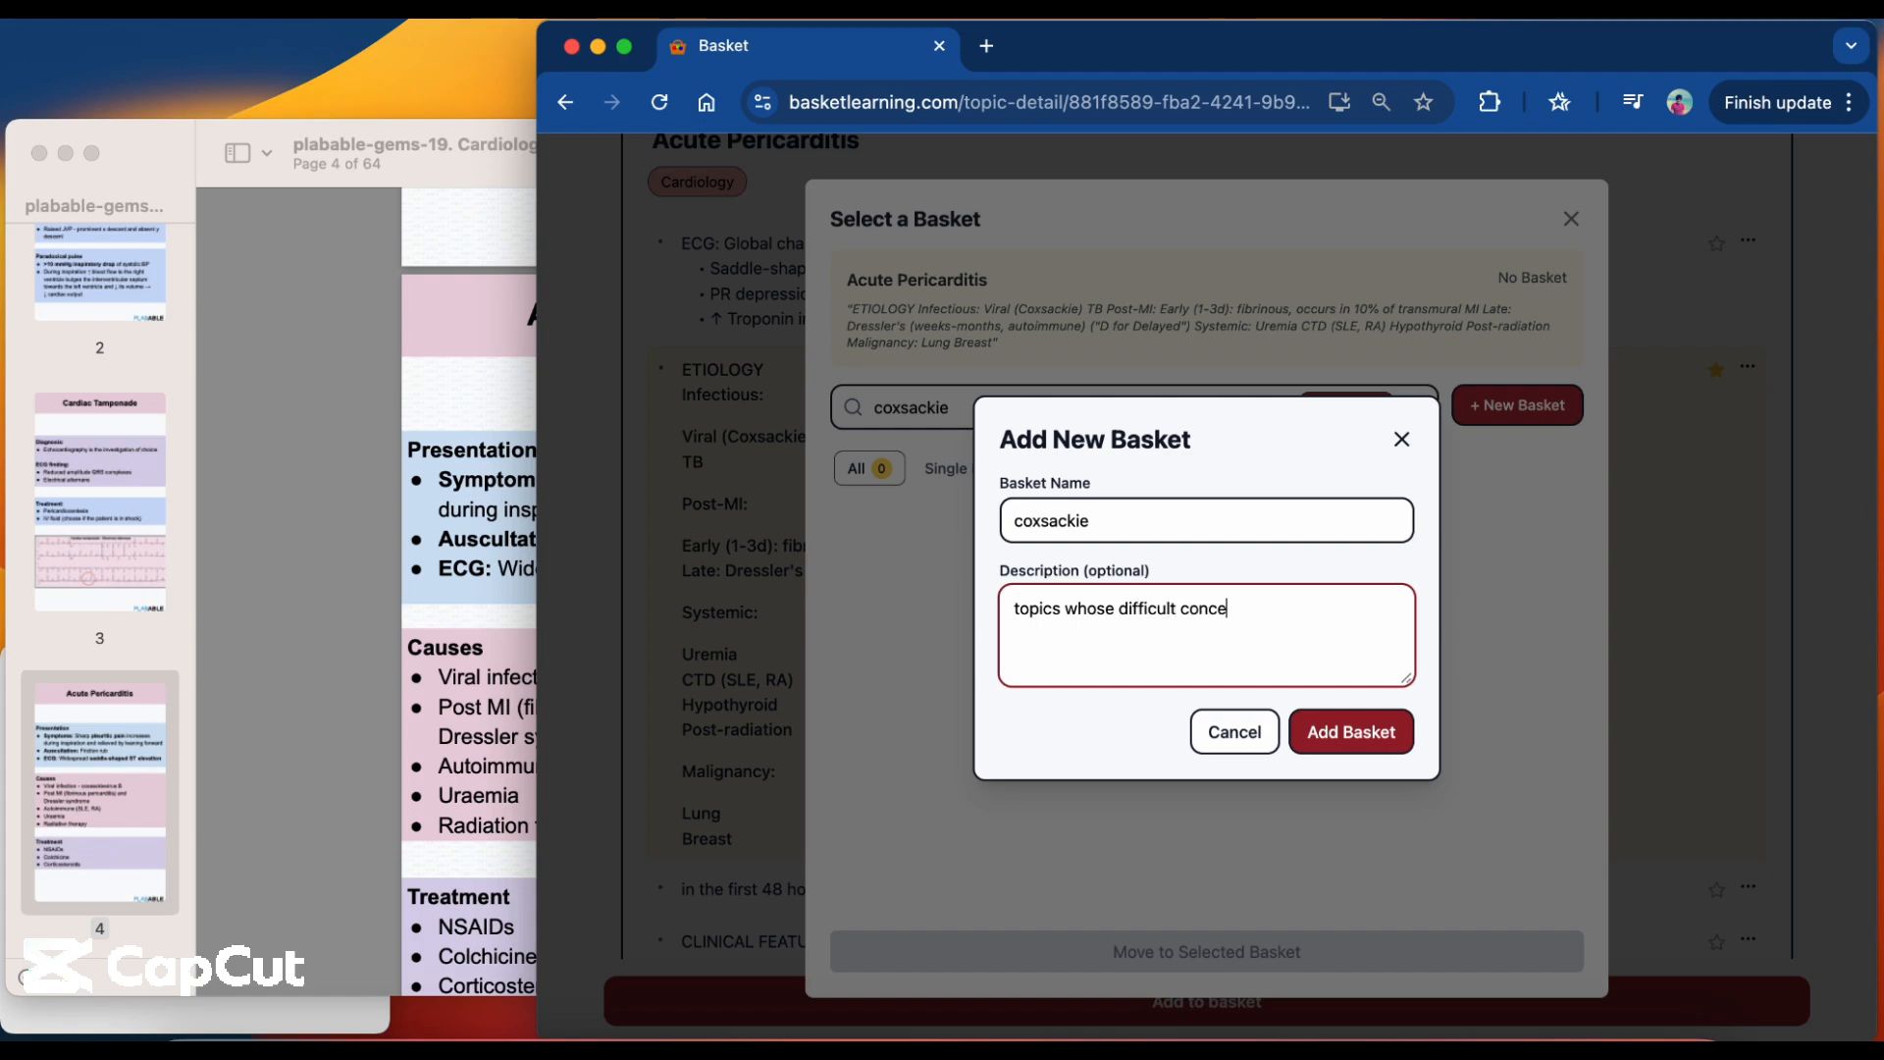
text(pt is association with coxsackie)
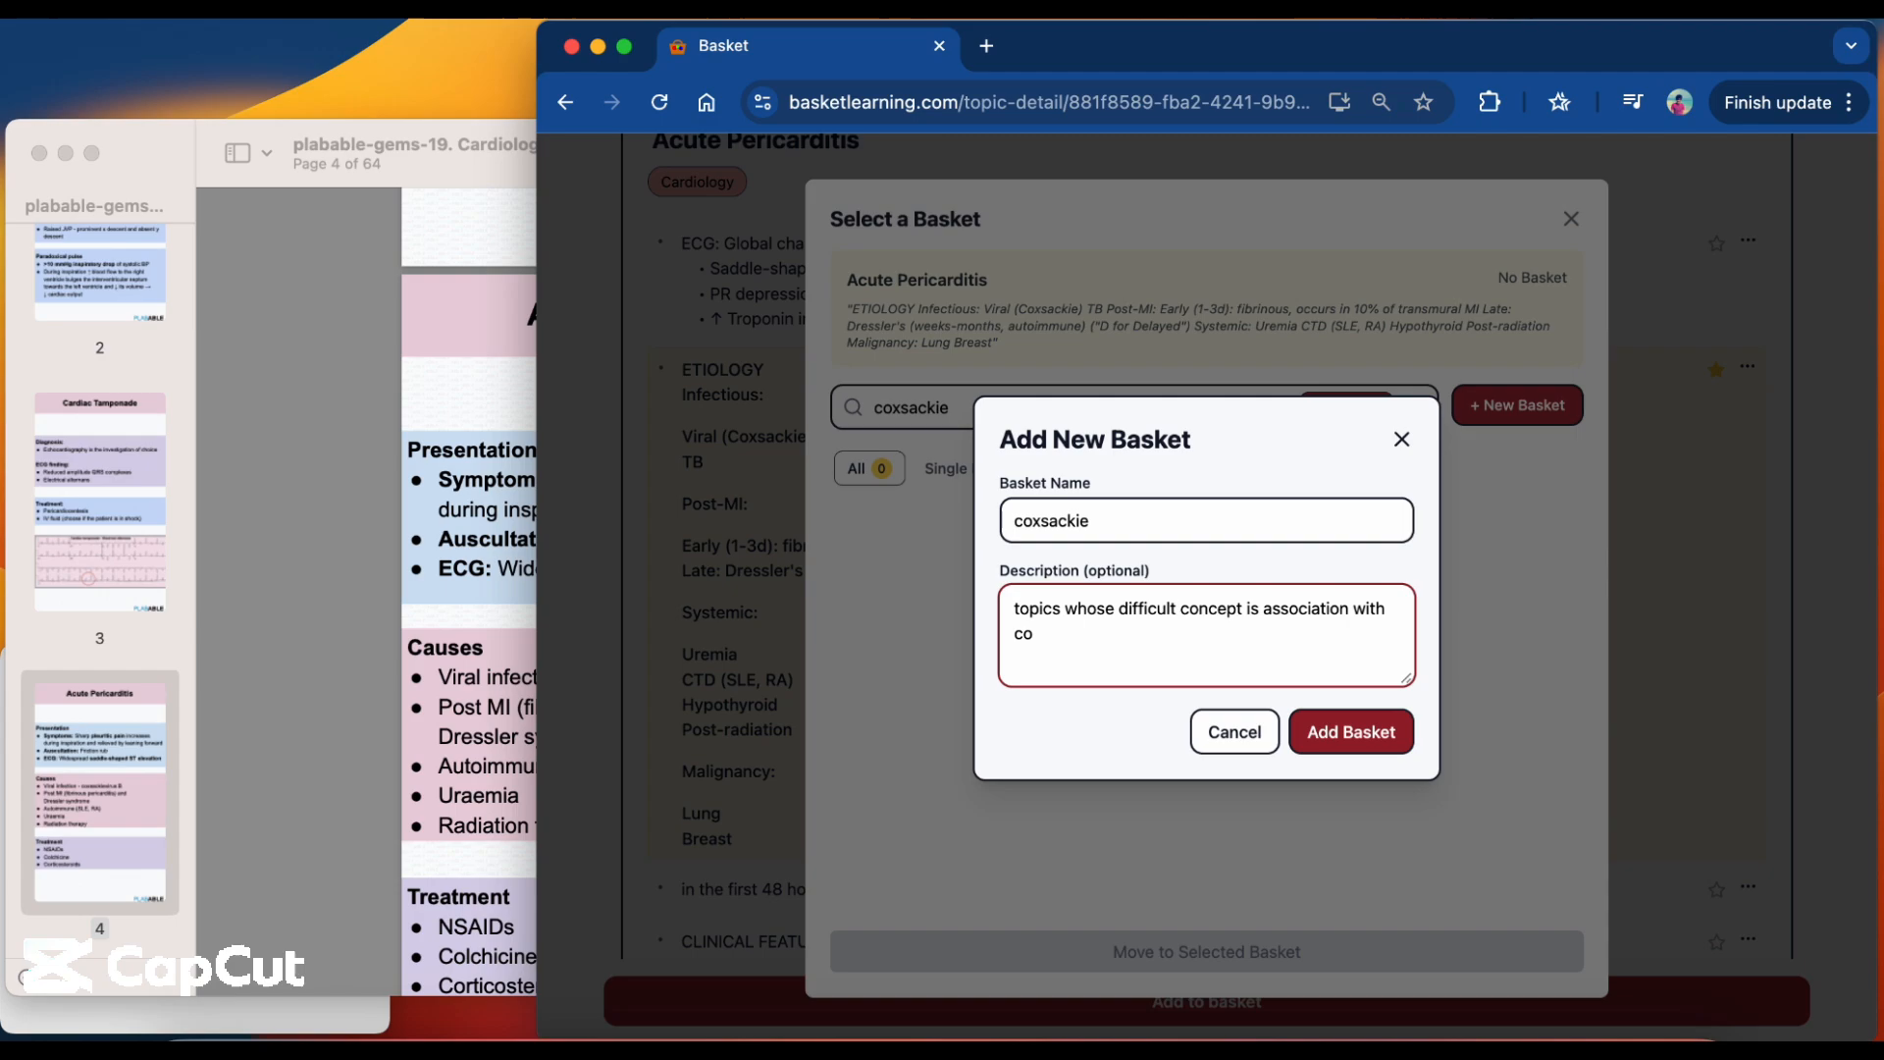
click(1337, 733)
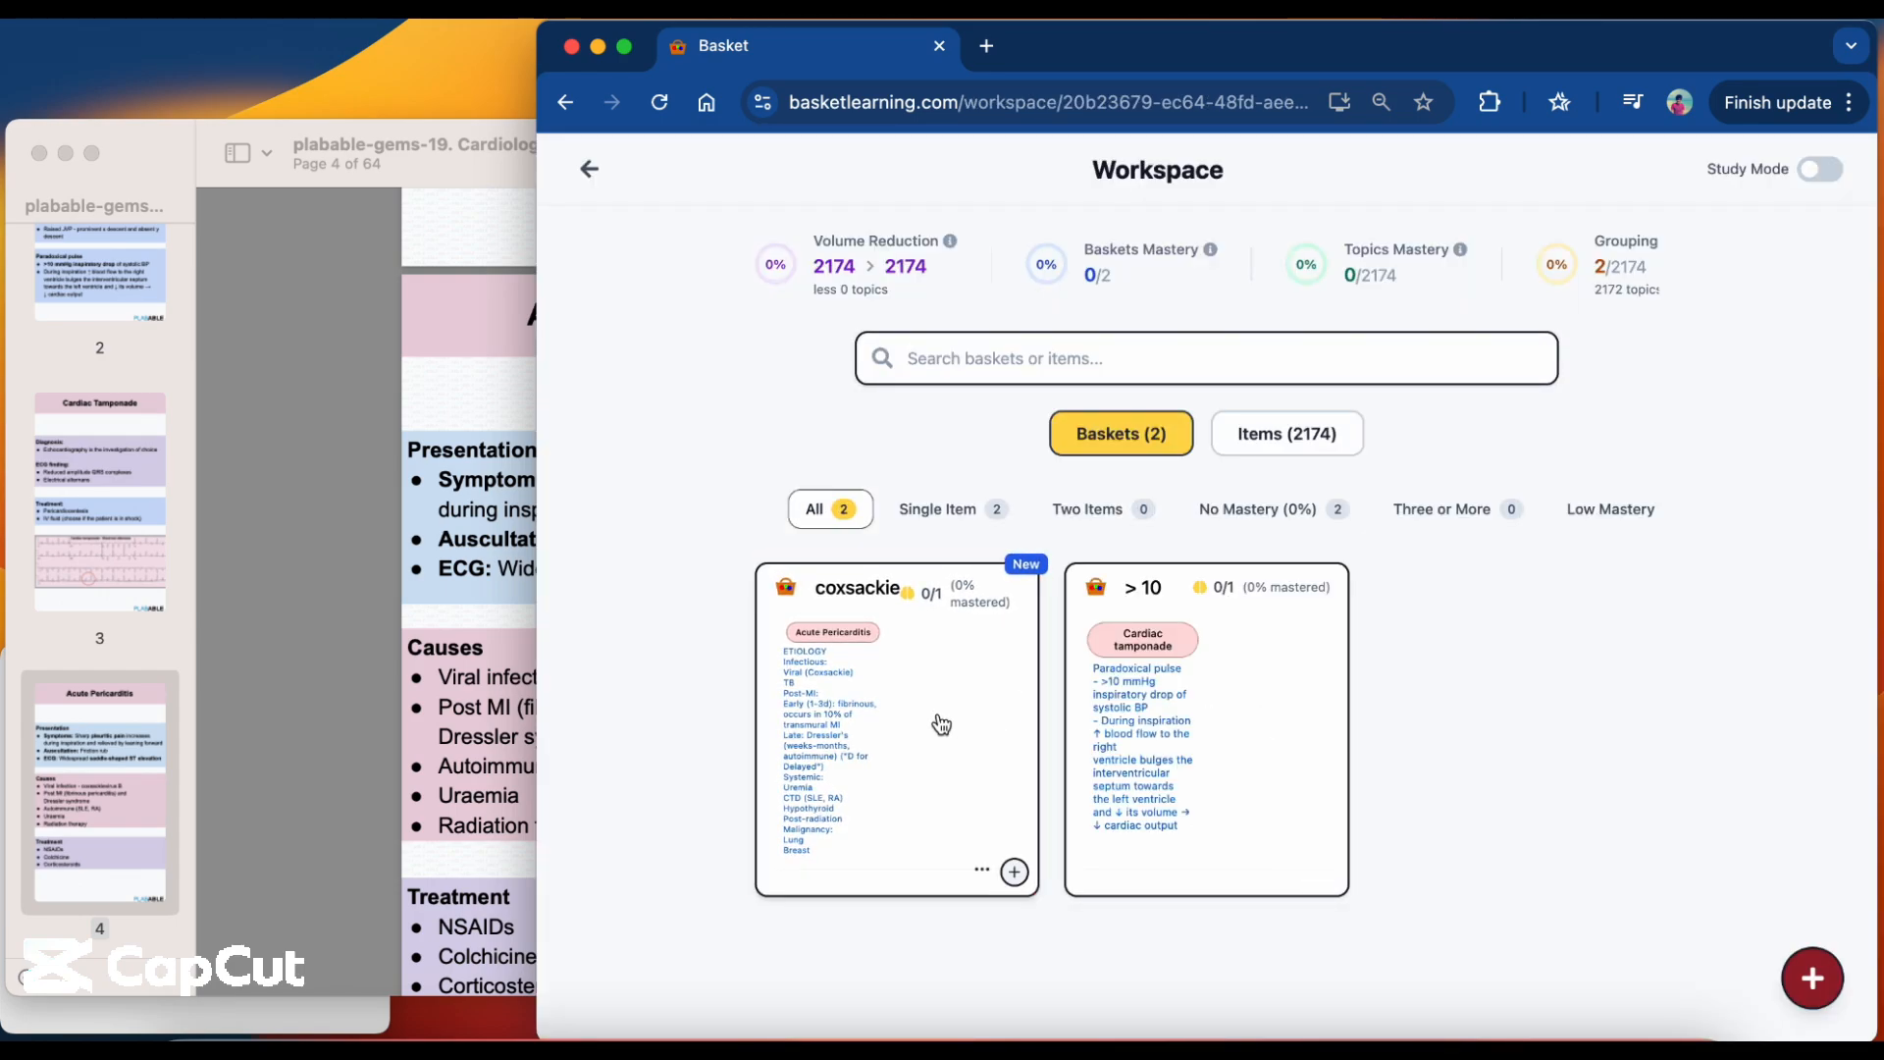
Switch to the Cardiology PDF, find the Cardiac Murmurs page and select the Mitral stenosis entry in its table.
click(488, 721)
scroll(488, 716, down, 10)
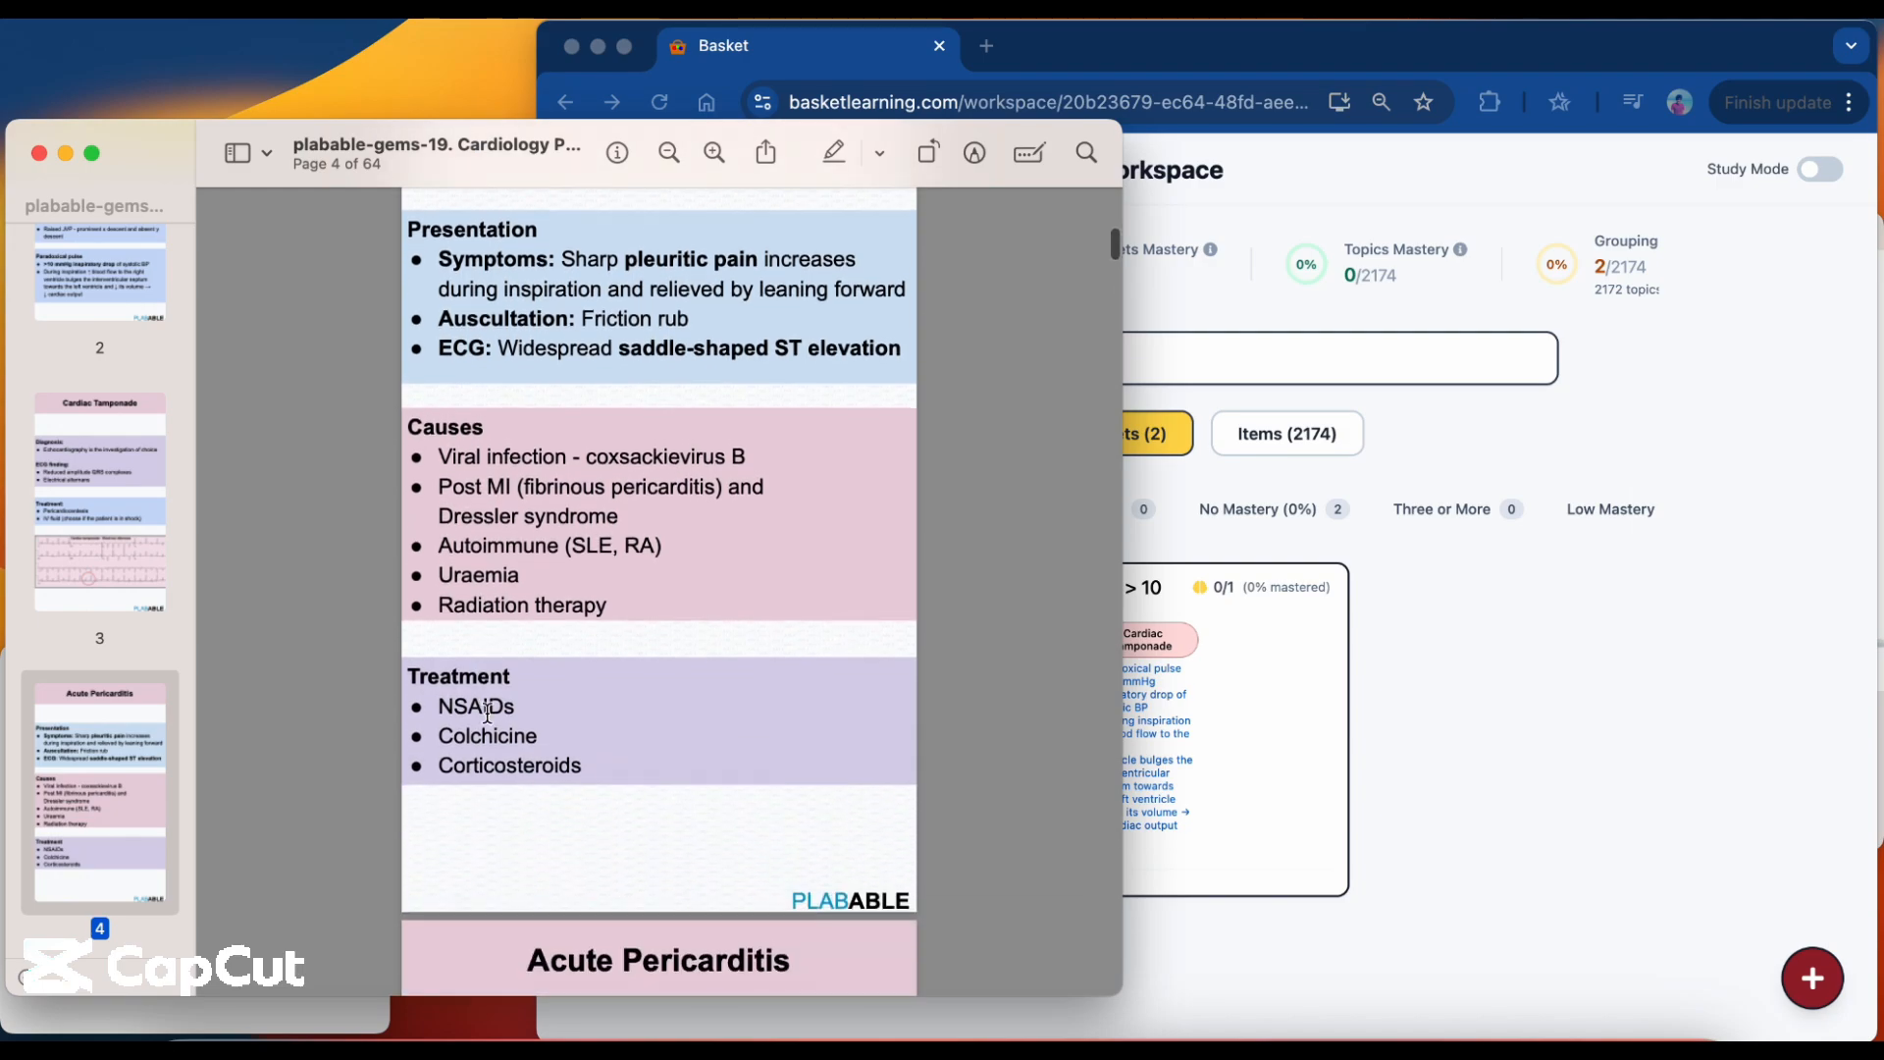
scroll(488, 712, down, 8)
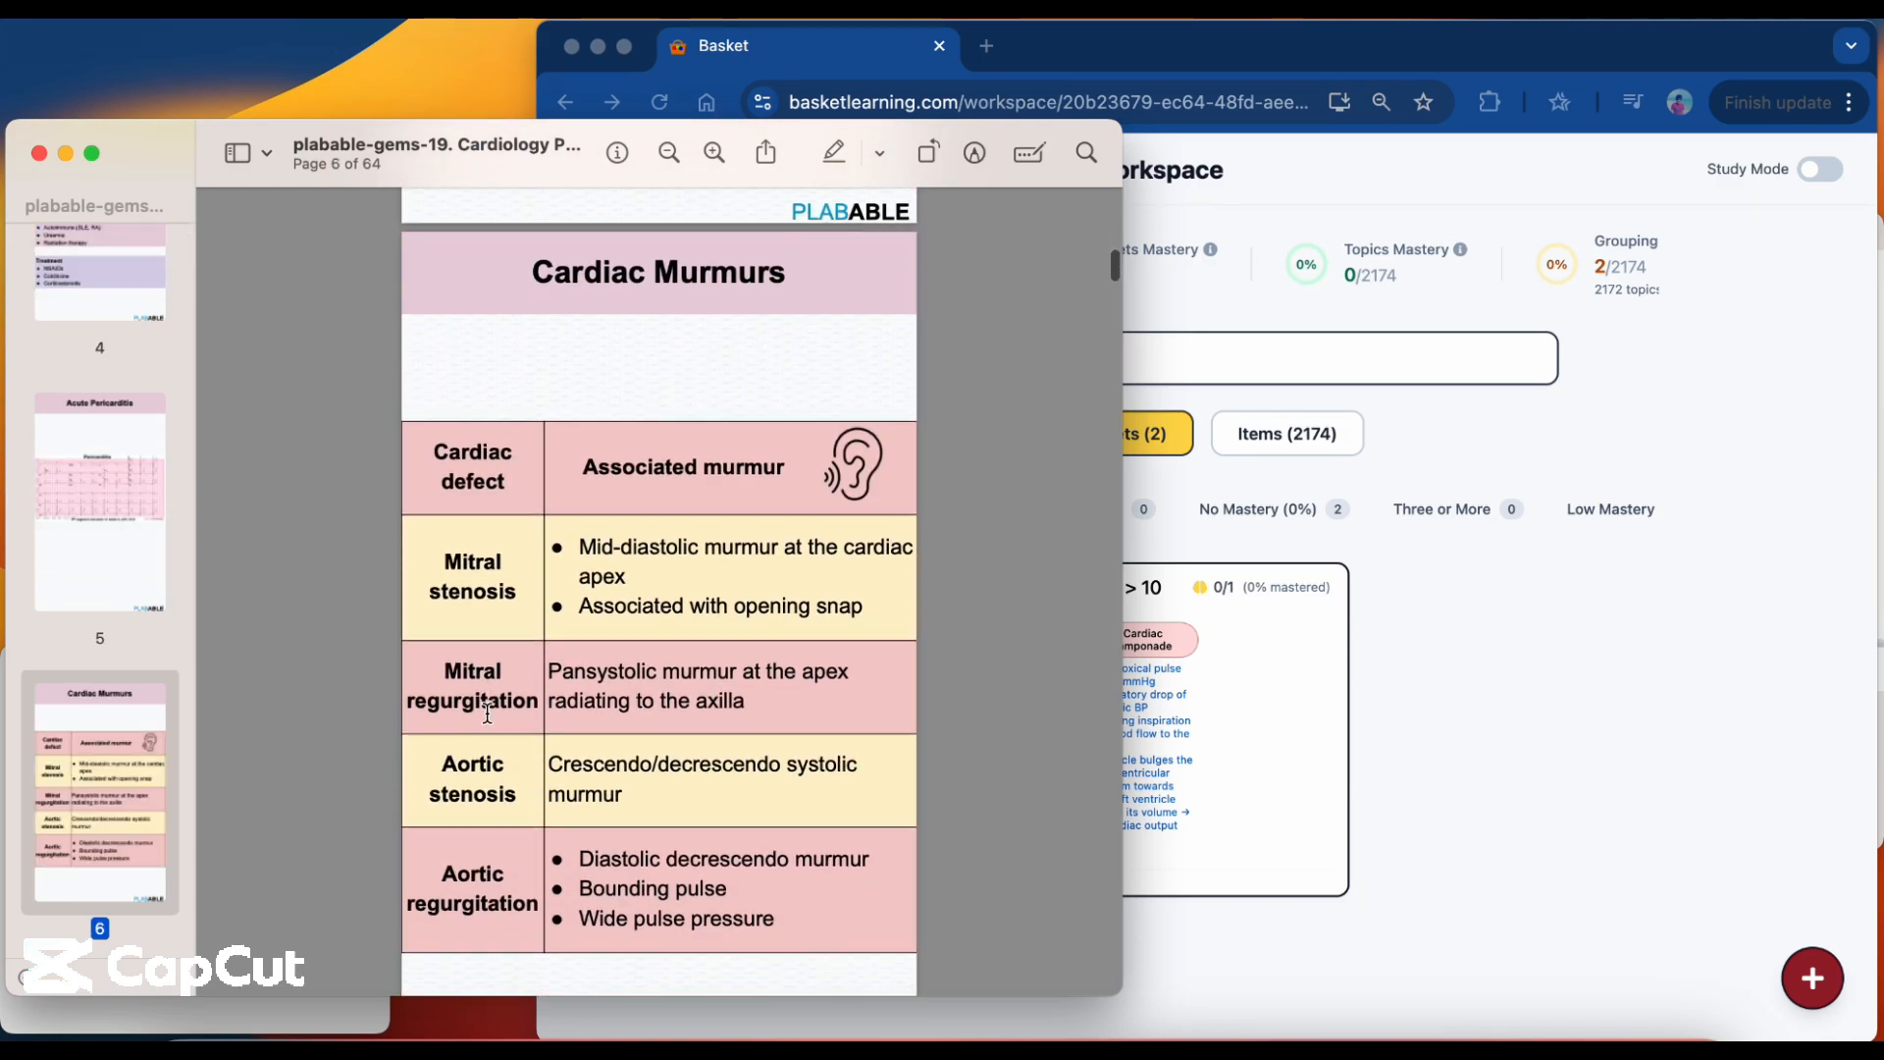
drag(491, 536, 509, 552)
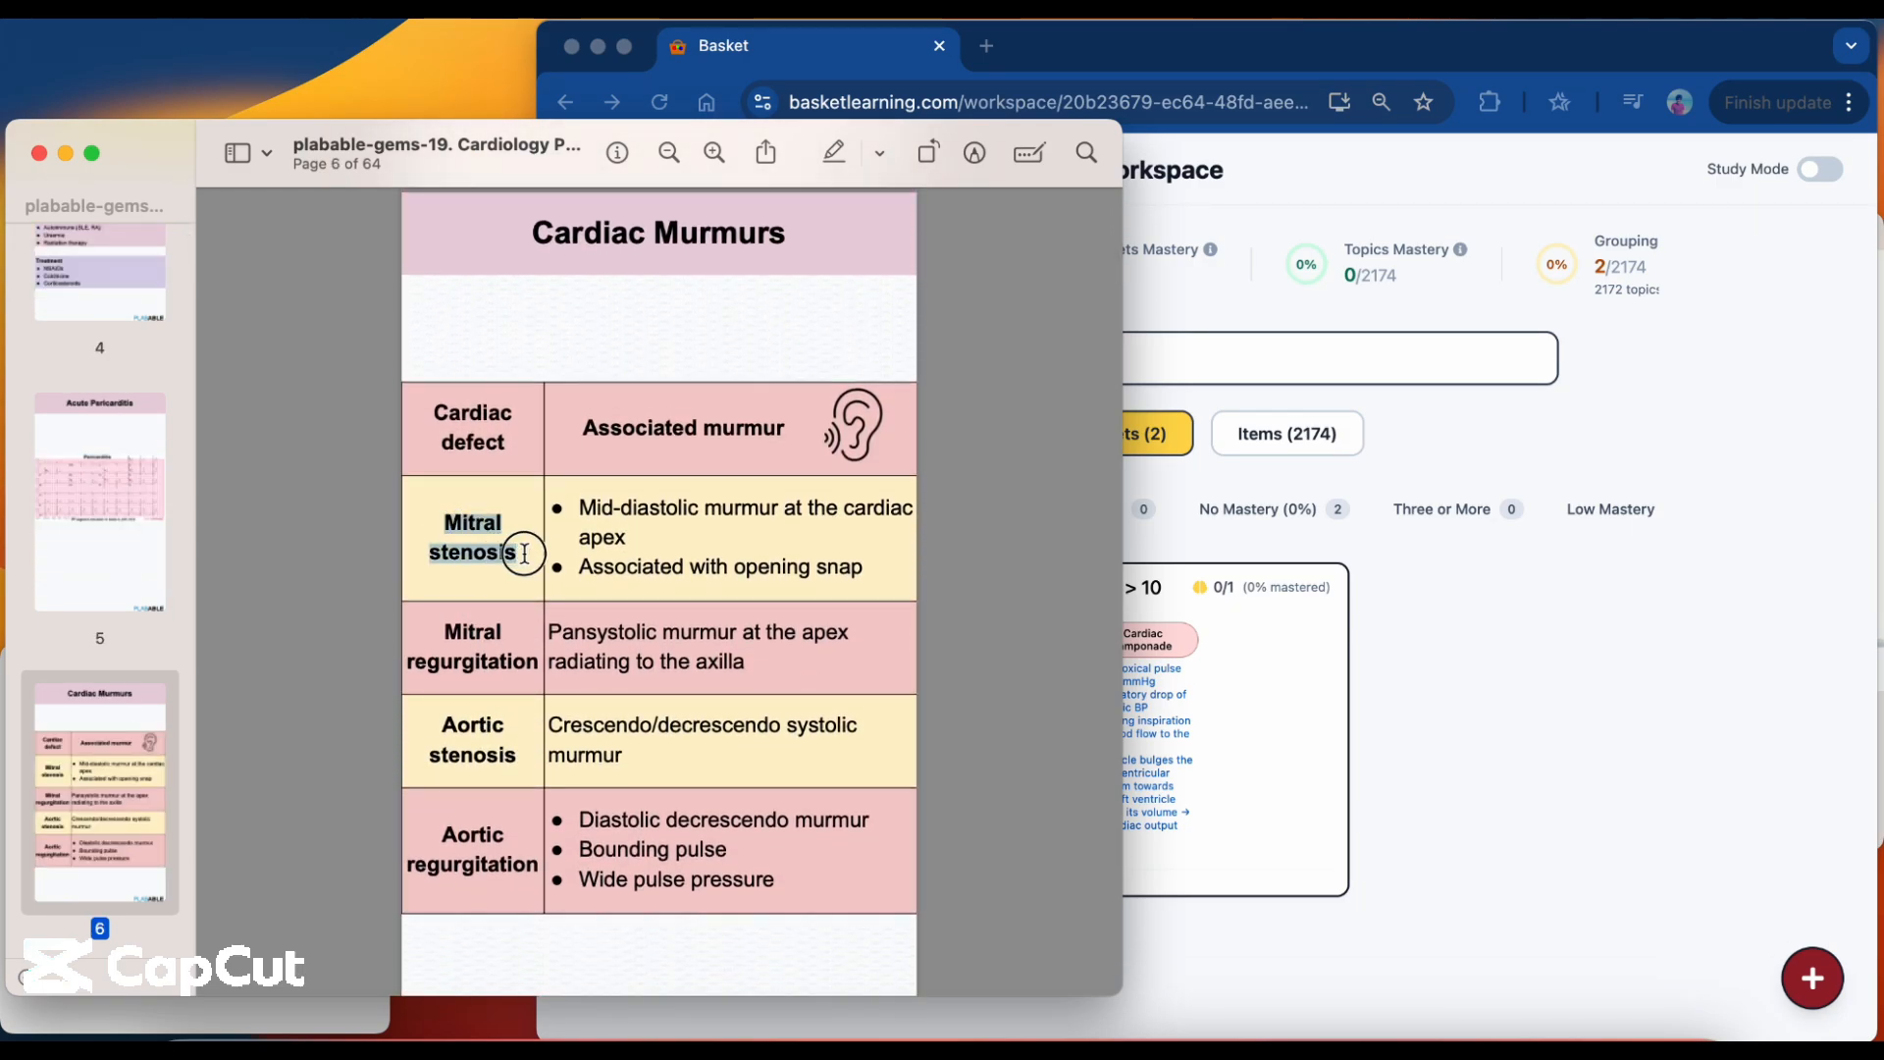
Switch back to the browser, search the workspace for "mitral stenosis" and show the matching items.
key(super+Tab)
text(mitral stenosis)
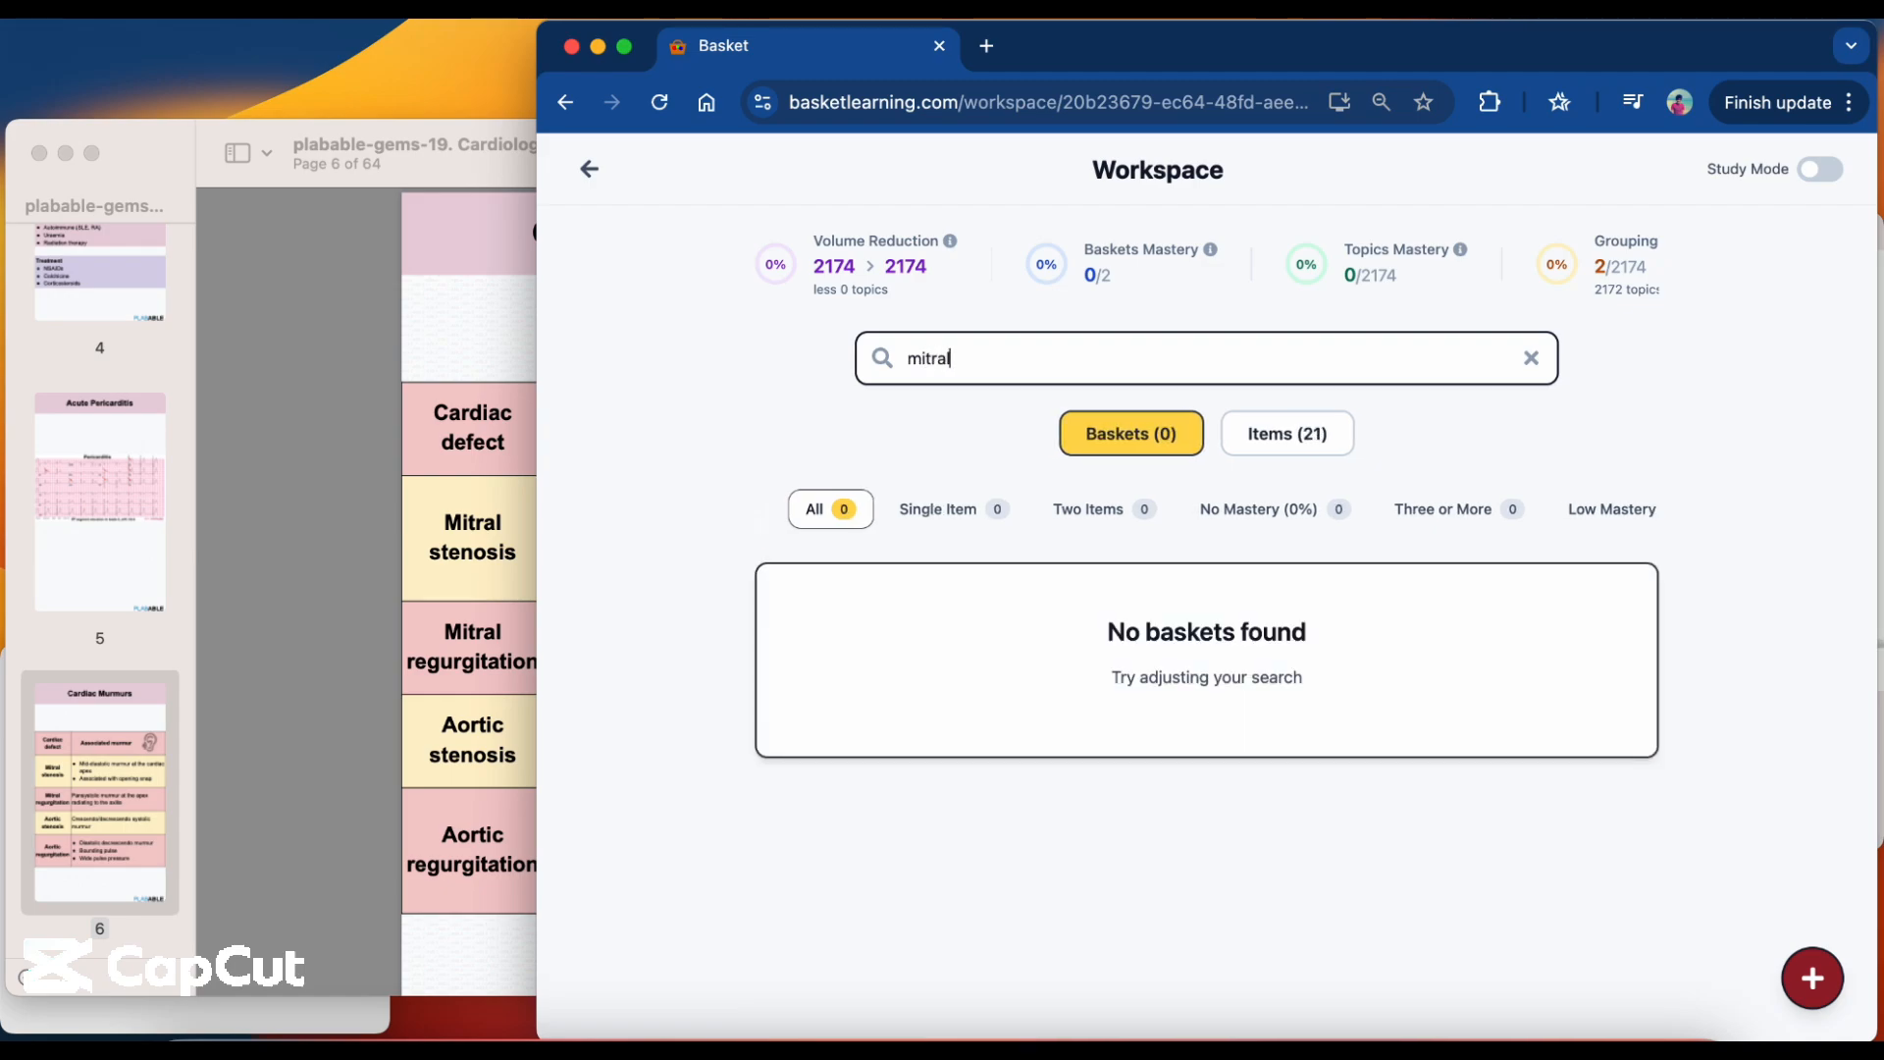
click(1307, 436)
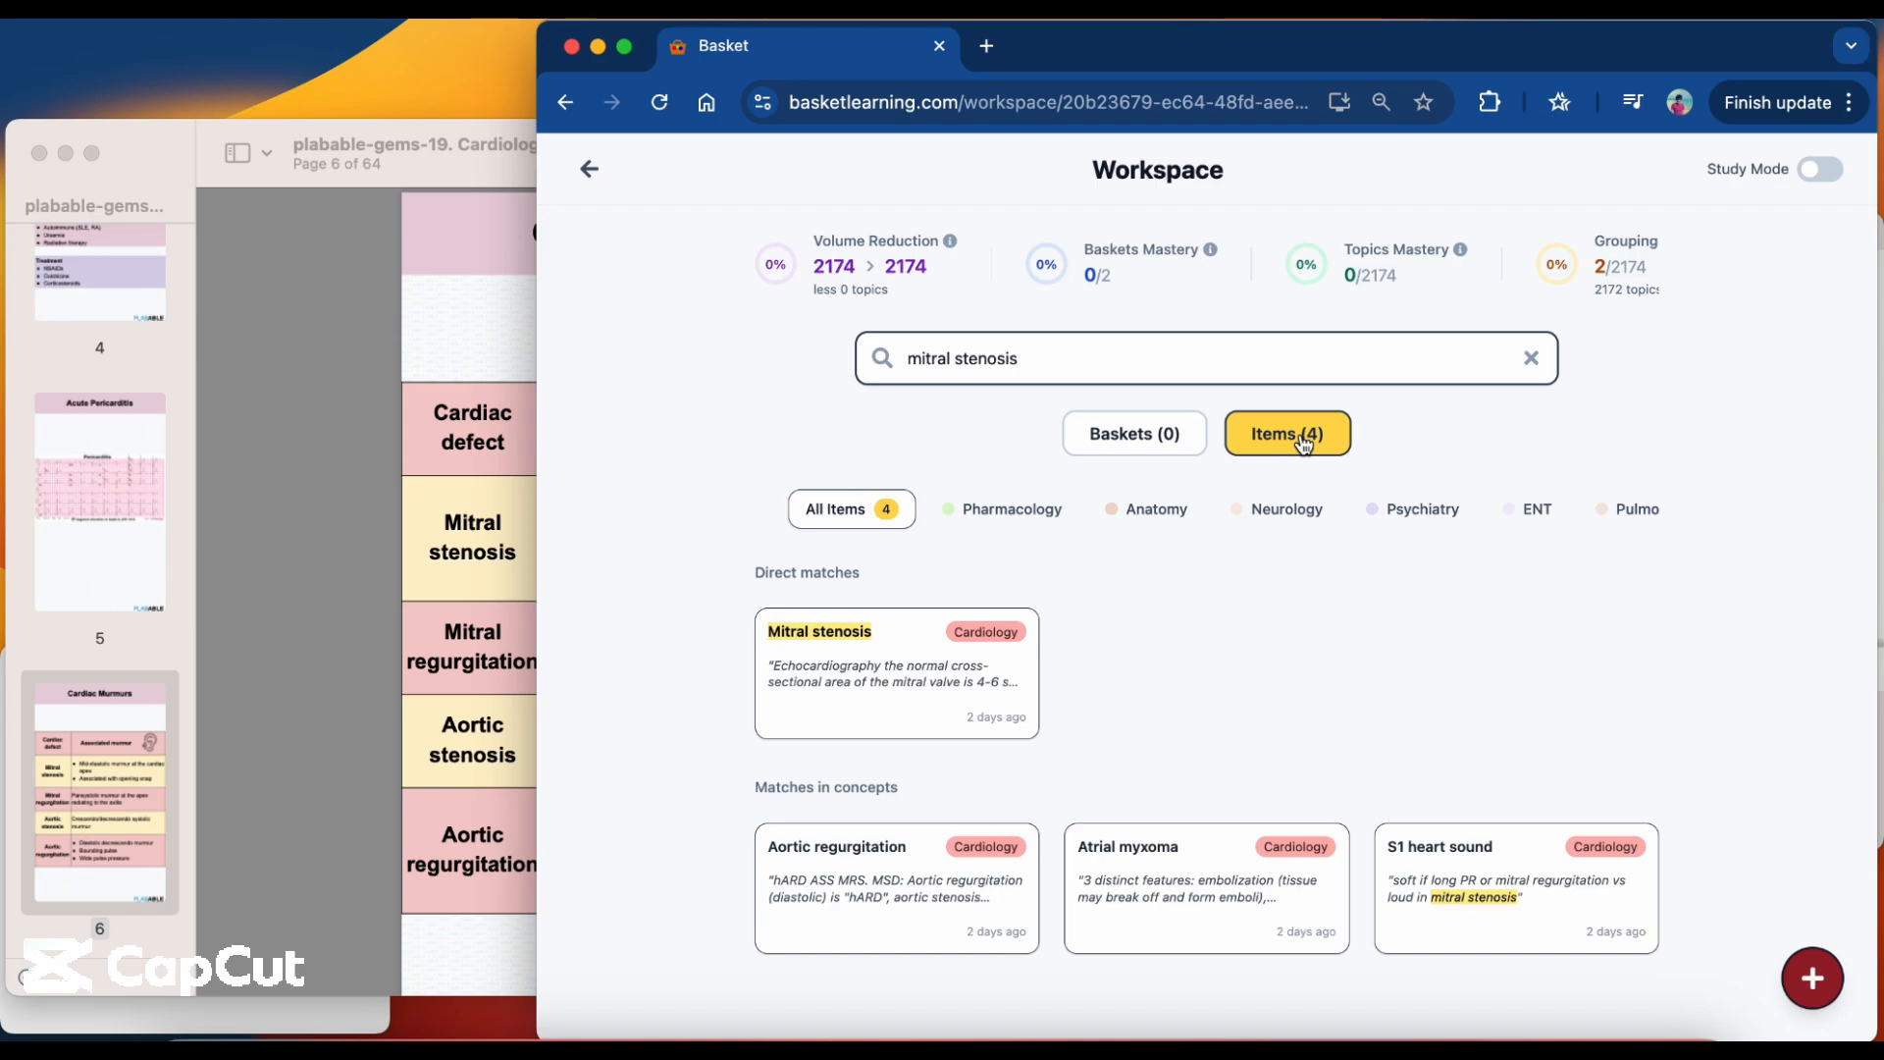
Open the Mitral stenosis topic and star its concept on the mid-diastolic murmur with opening click at the apex.
click(971, 677)
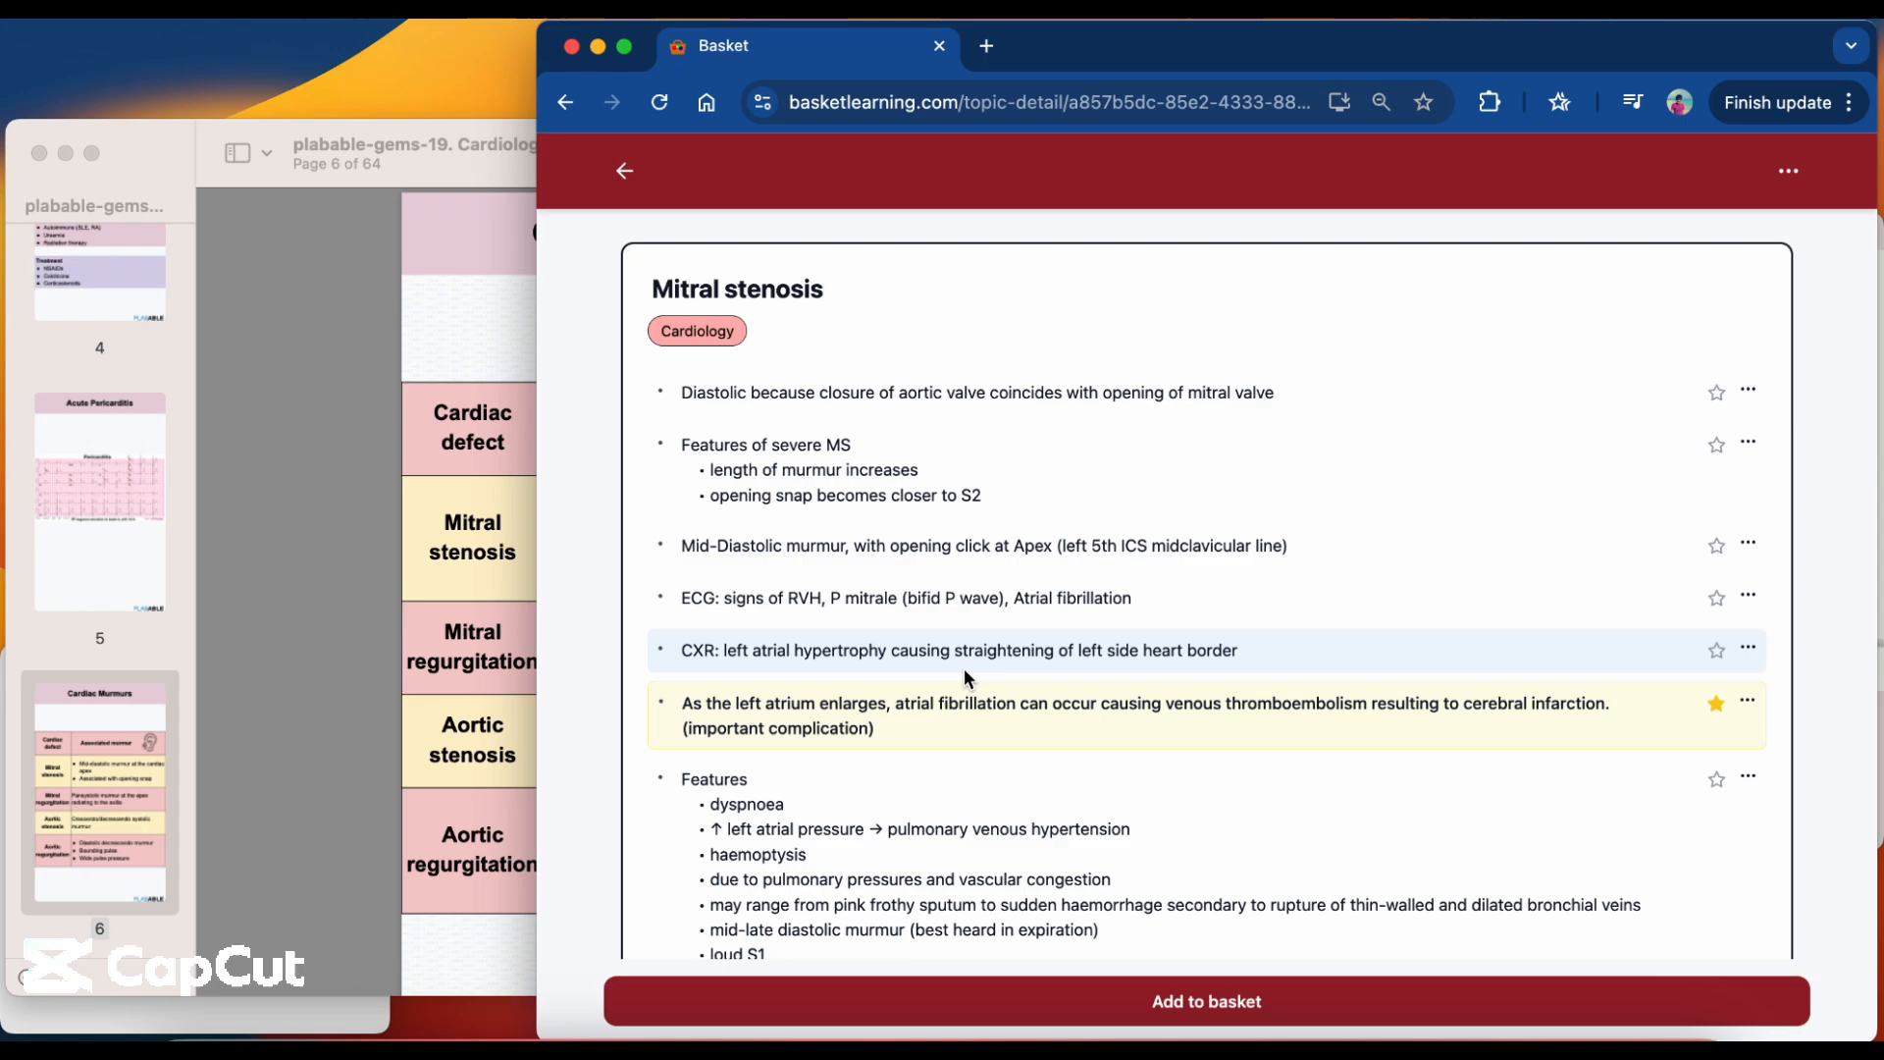
scroll(967, 677, down, 3)
scroll(967, 677, up, 3)
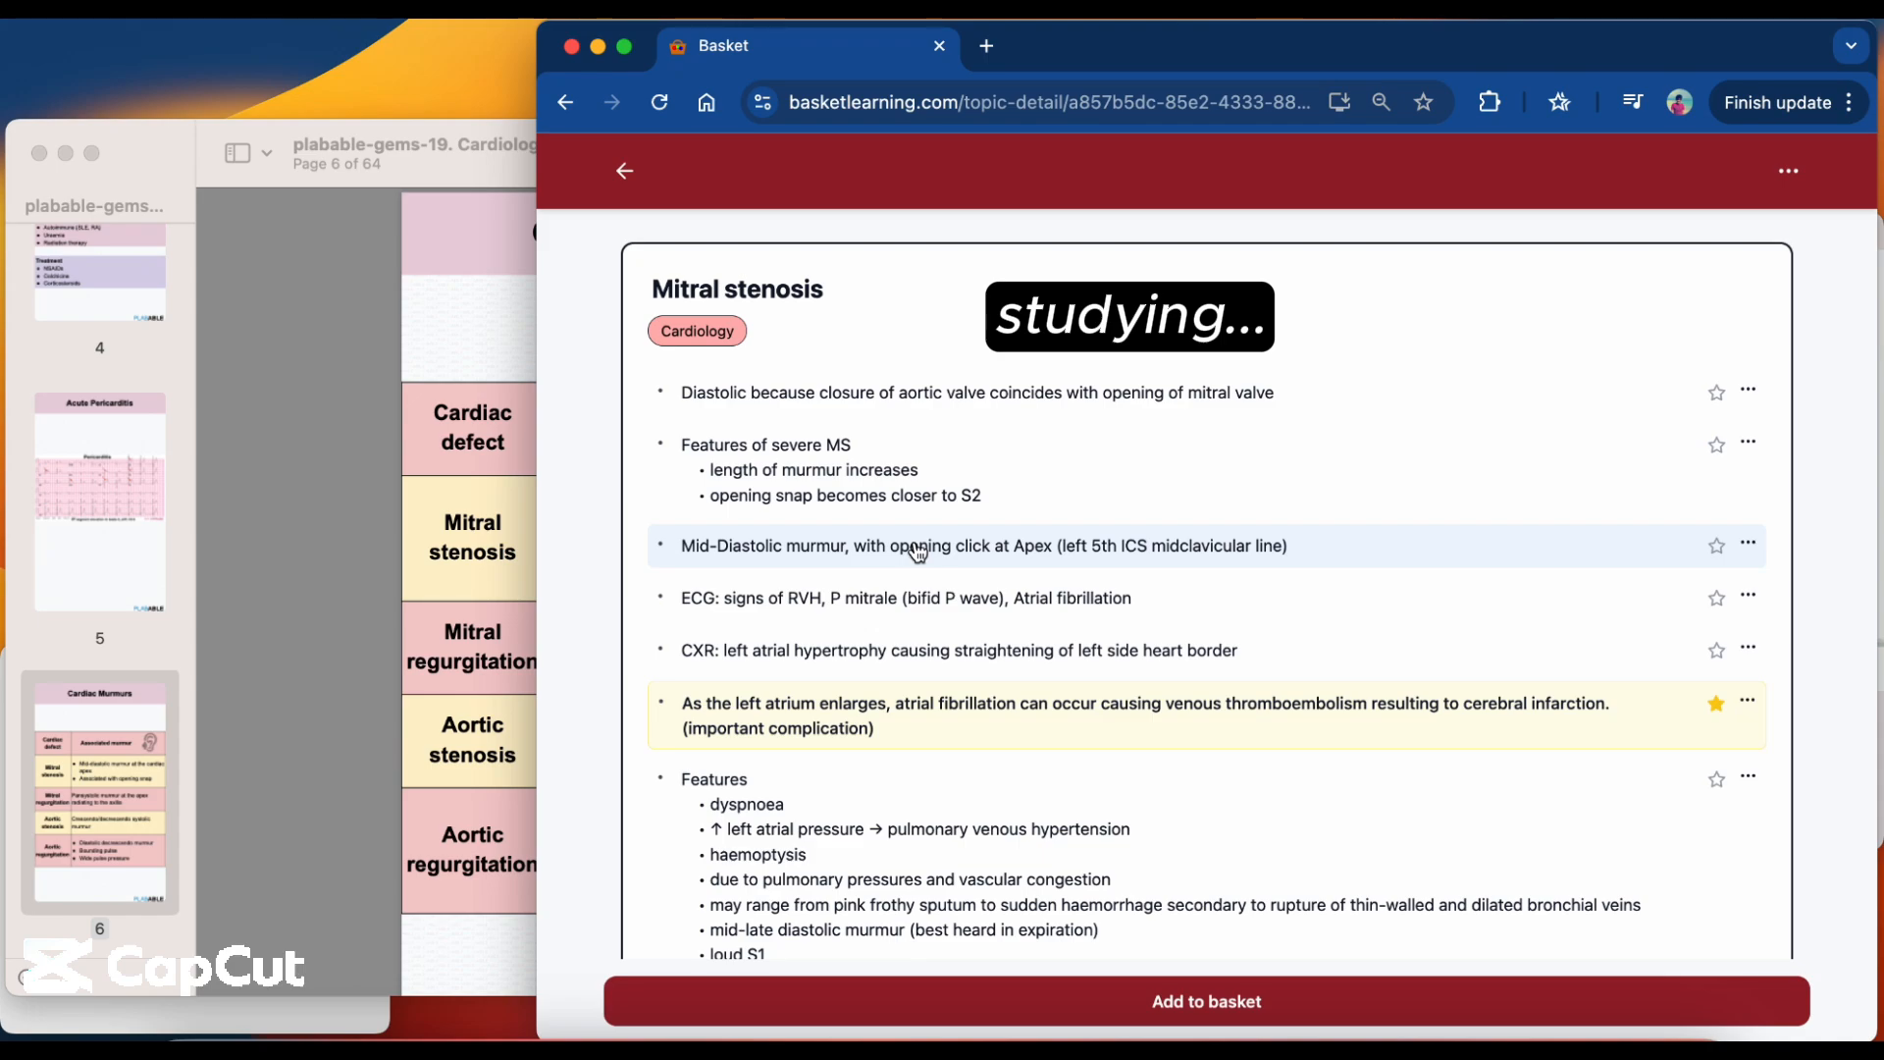
scroll(918, 552, down, 1)
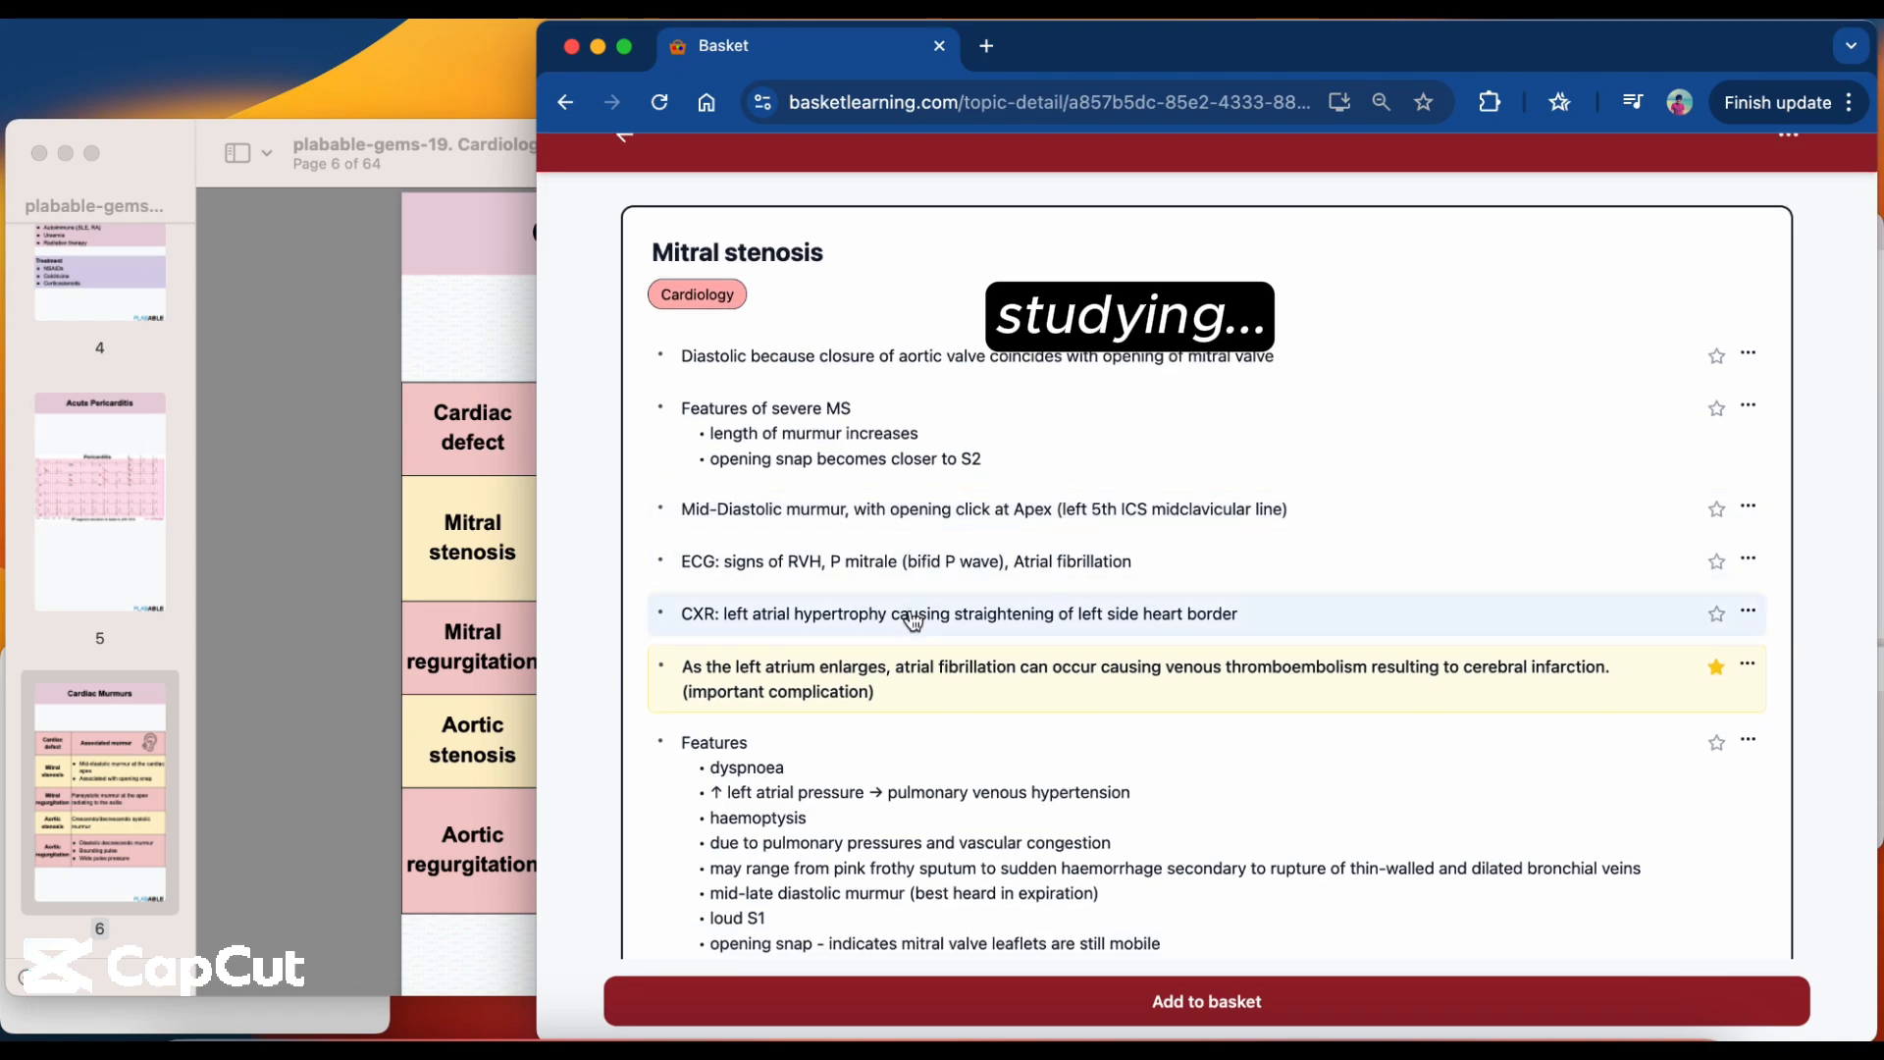
scroll(912, 620, down, 2)
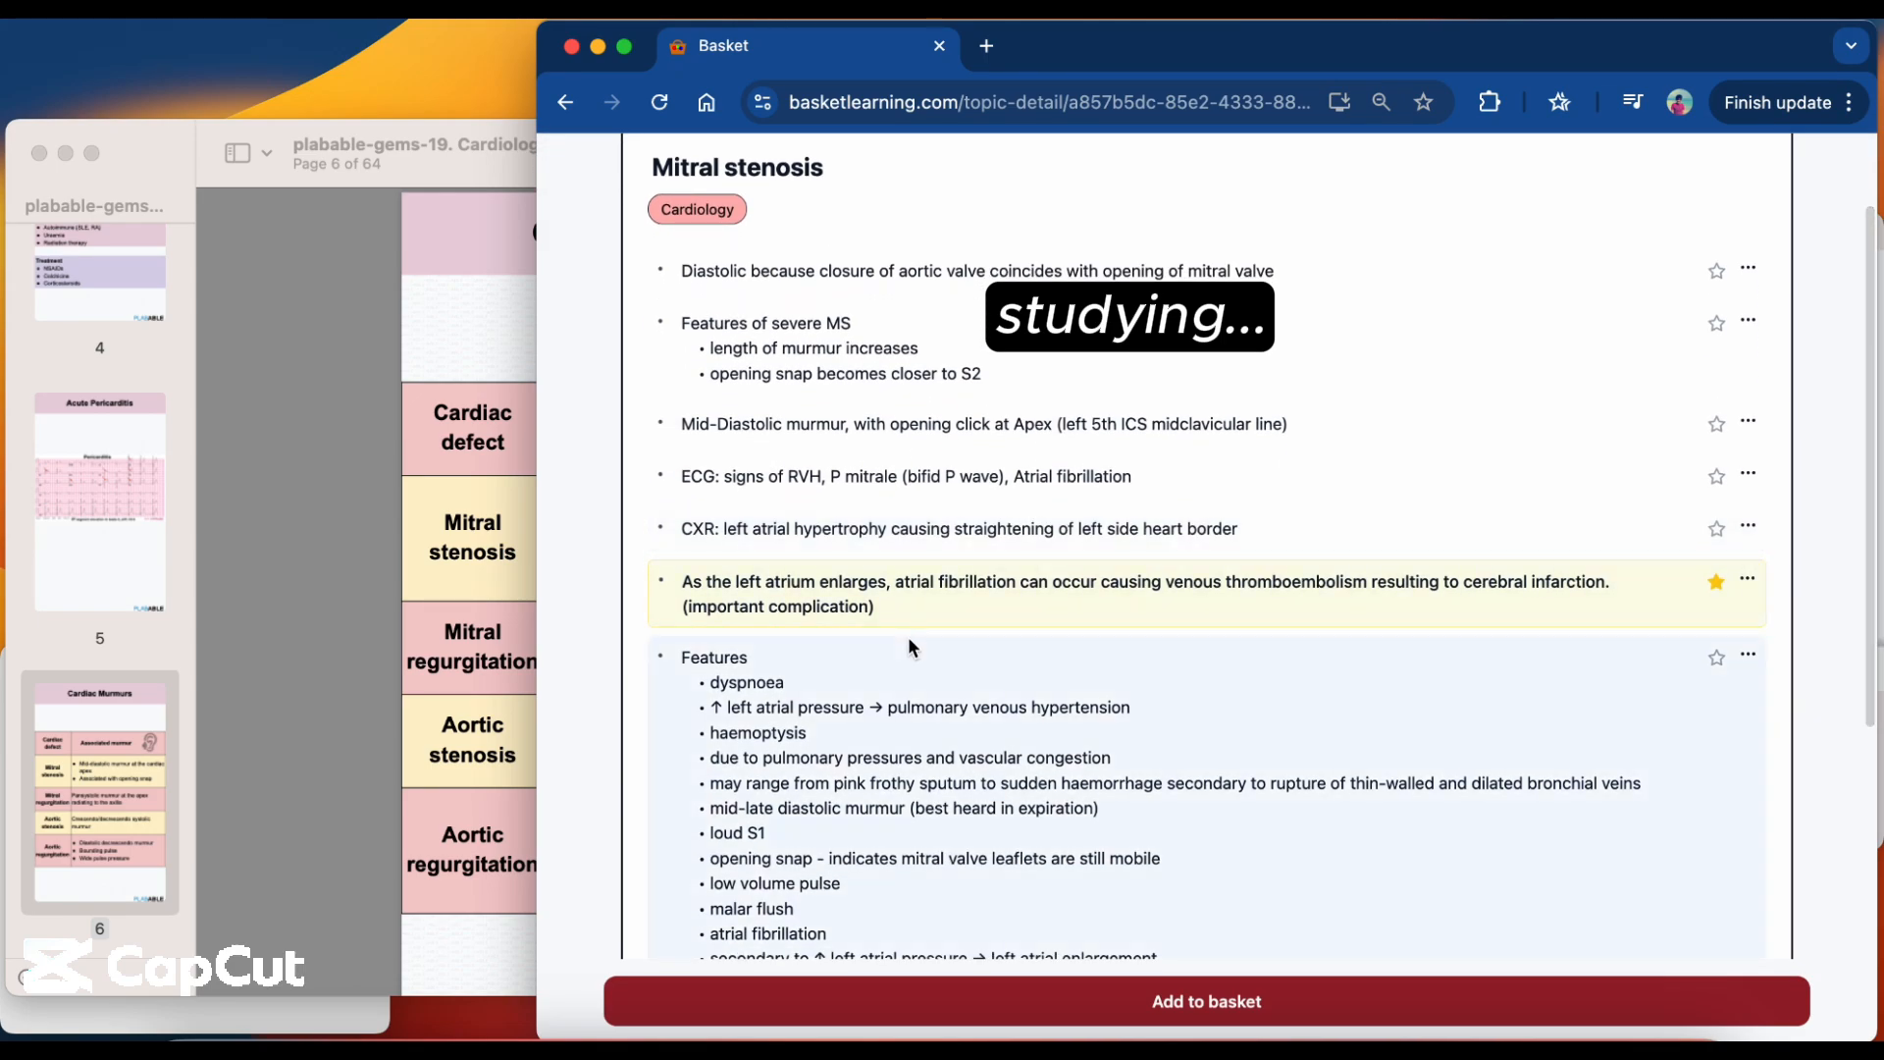
scroll(911, 723, down, 2)
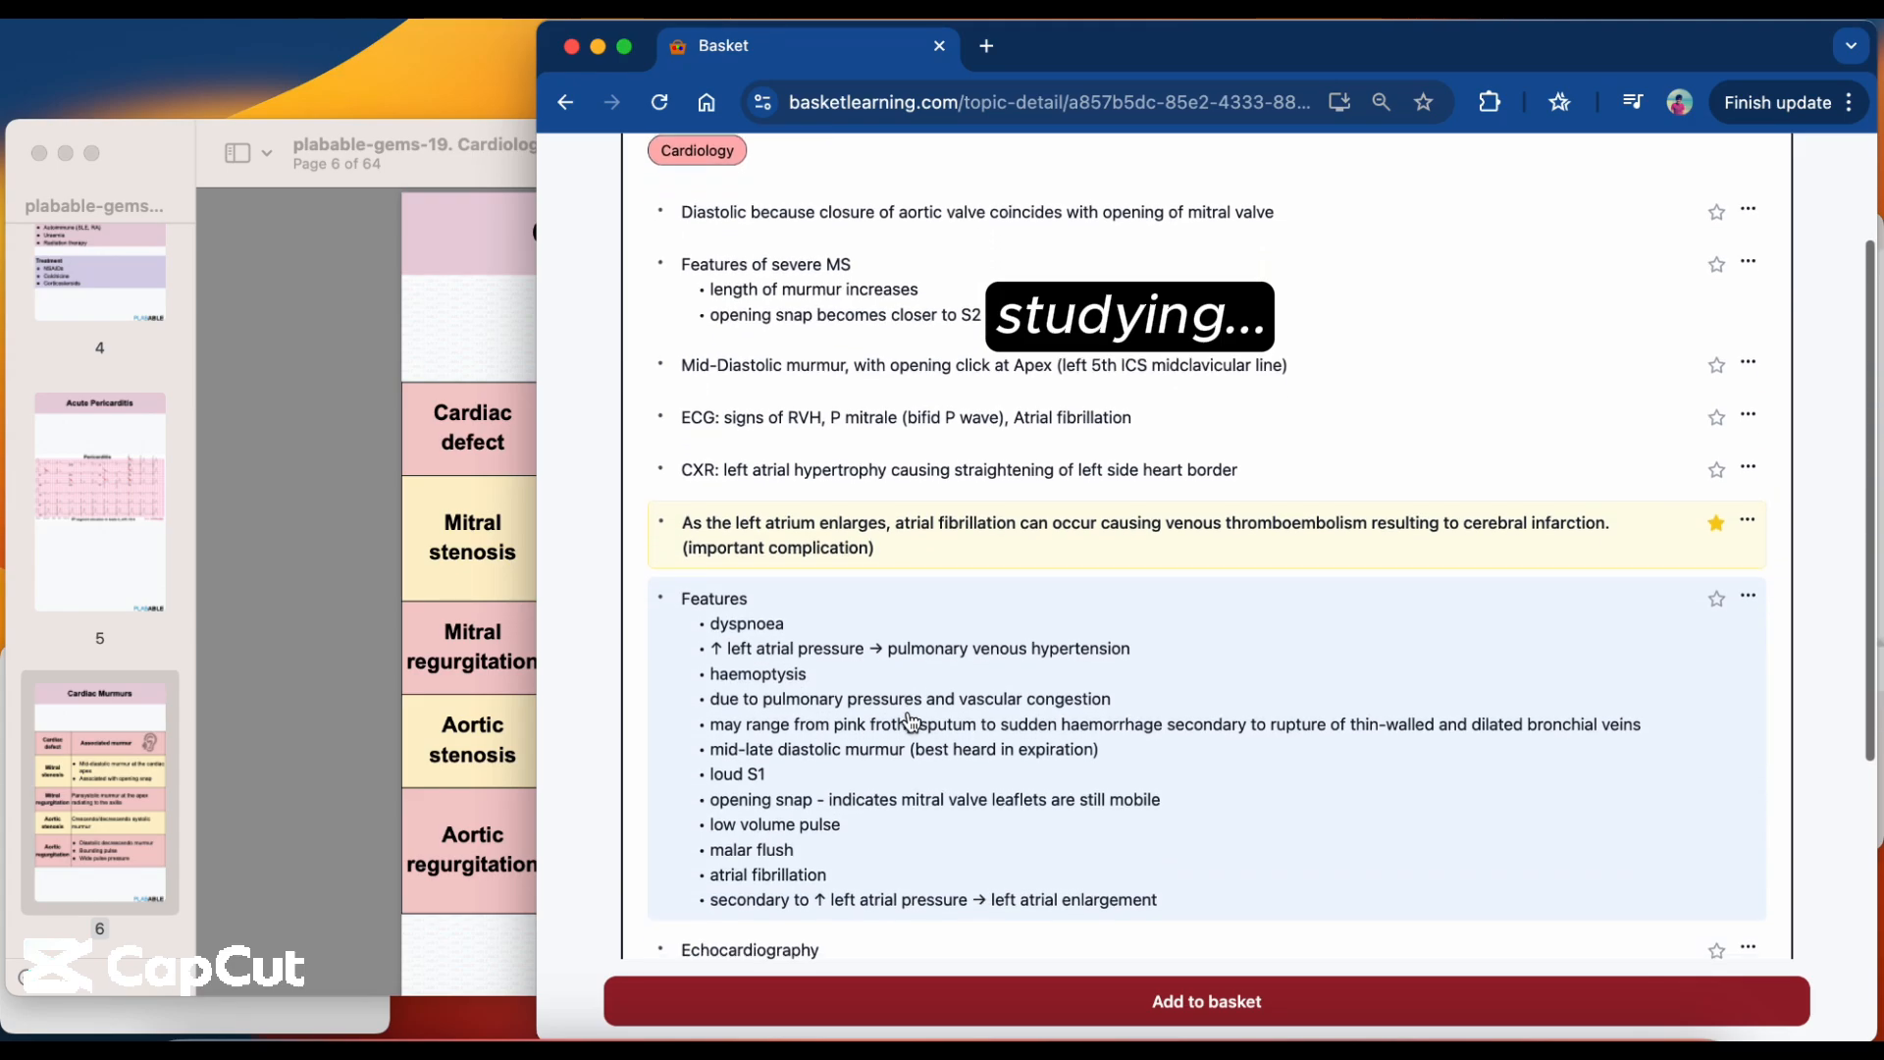
scroll(909, 726, down, 5)
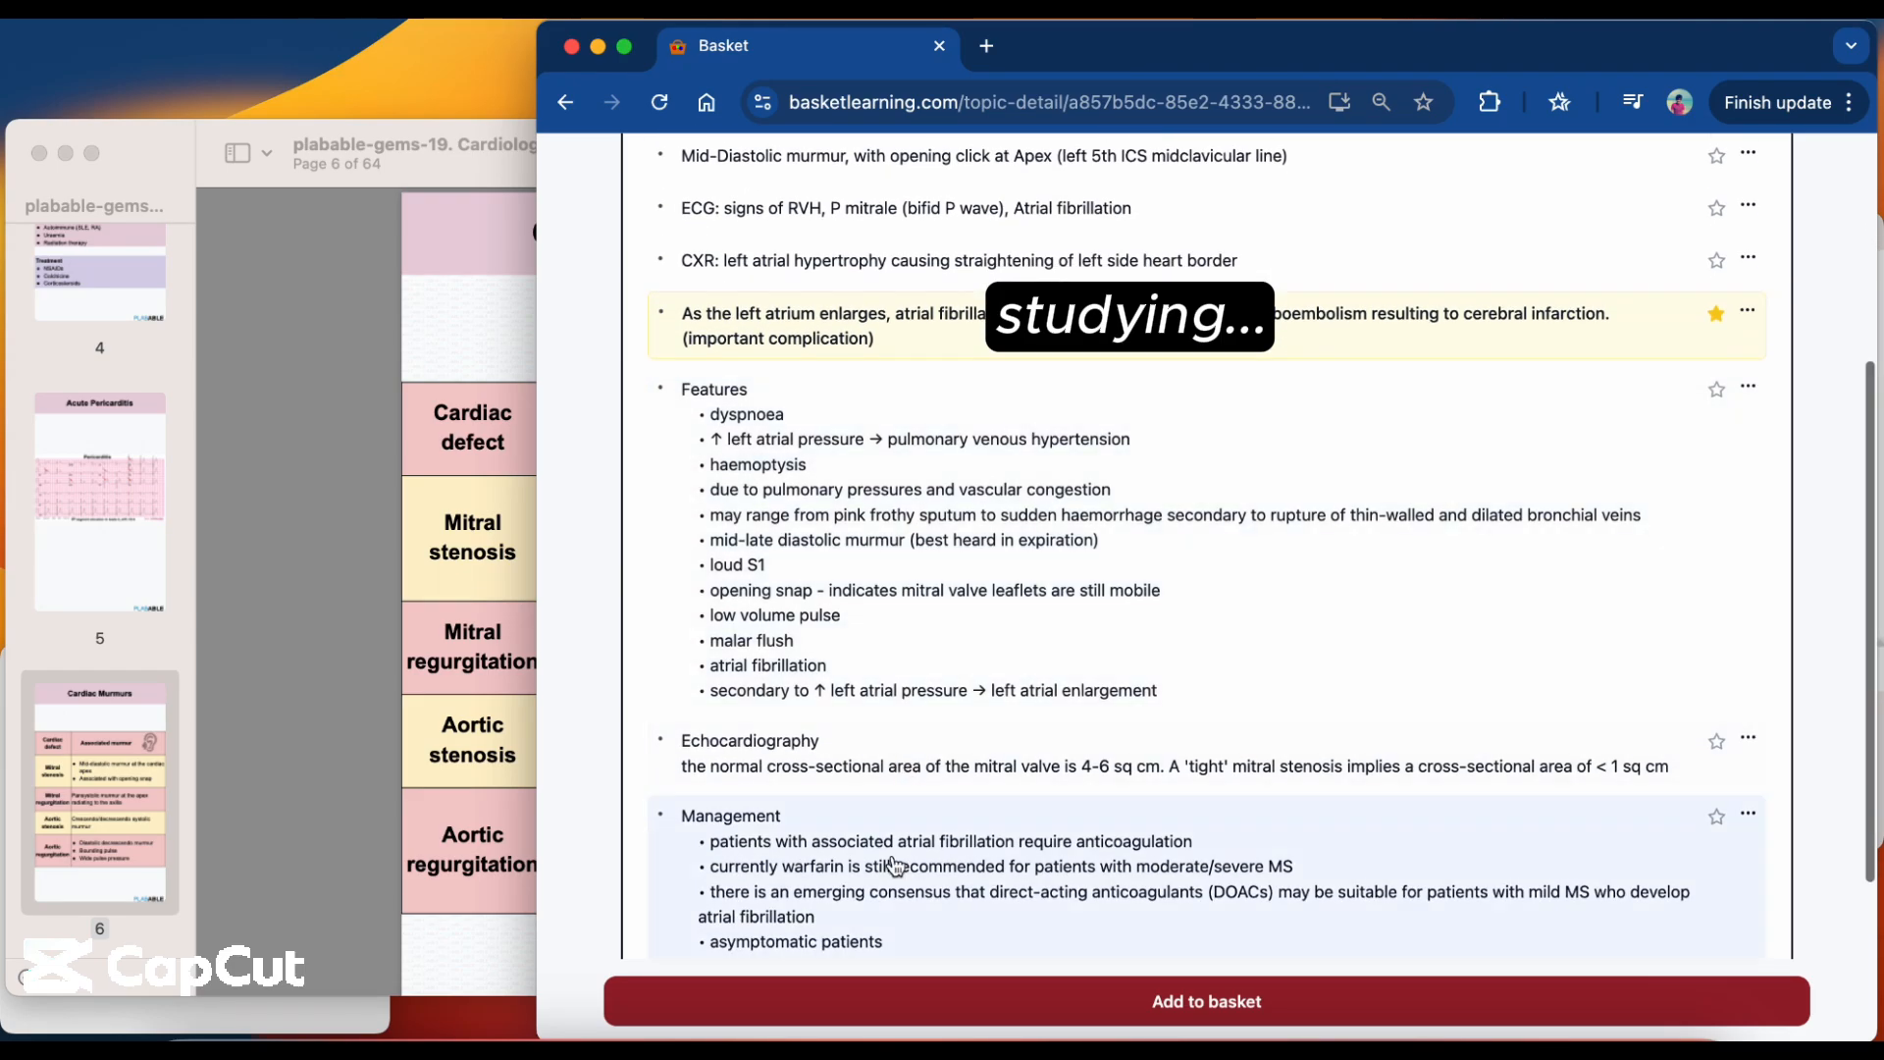
scroll(894, 871, down, 5)
scroll(894, 871, up, 10)
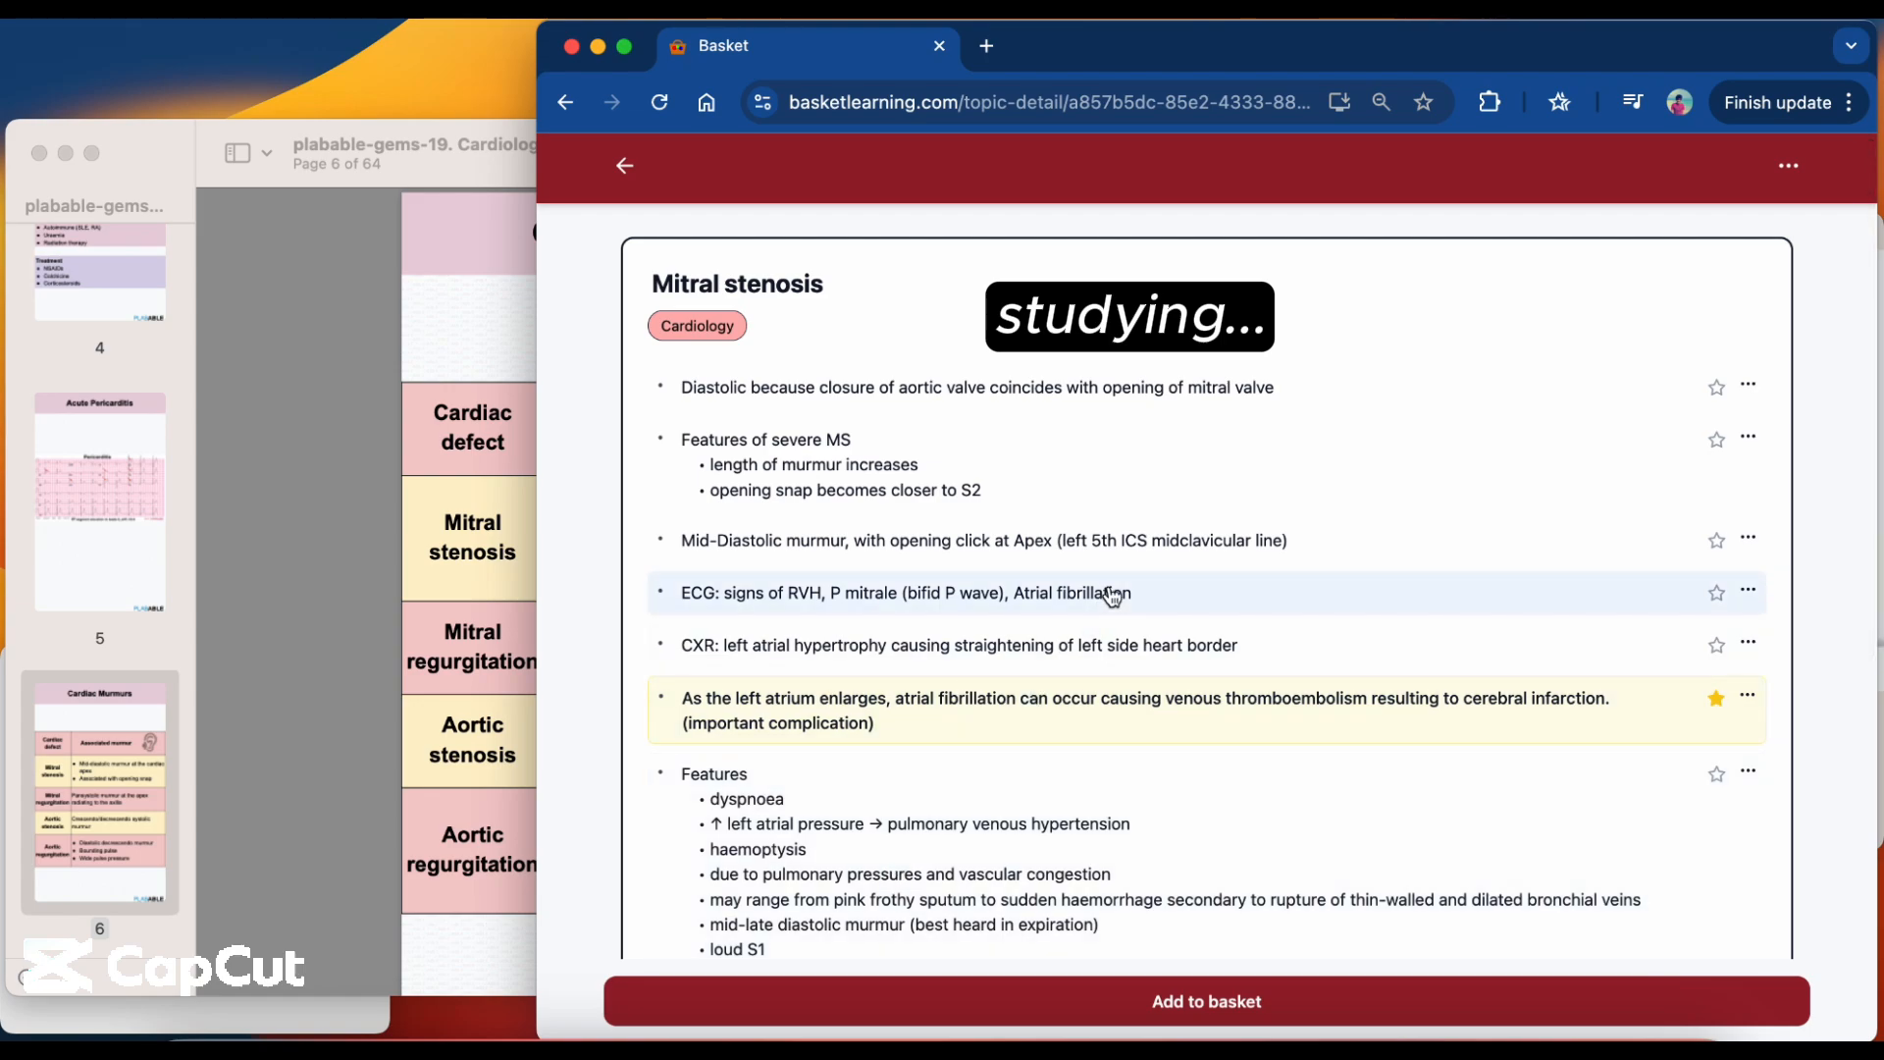
click(1717, 546)
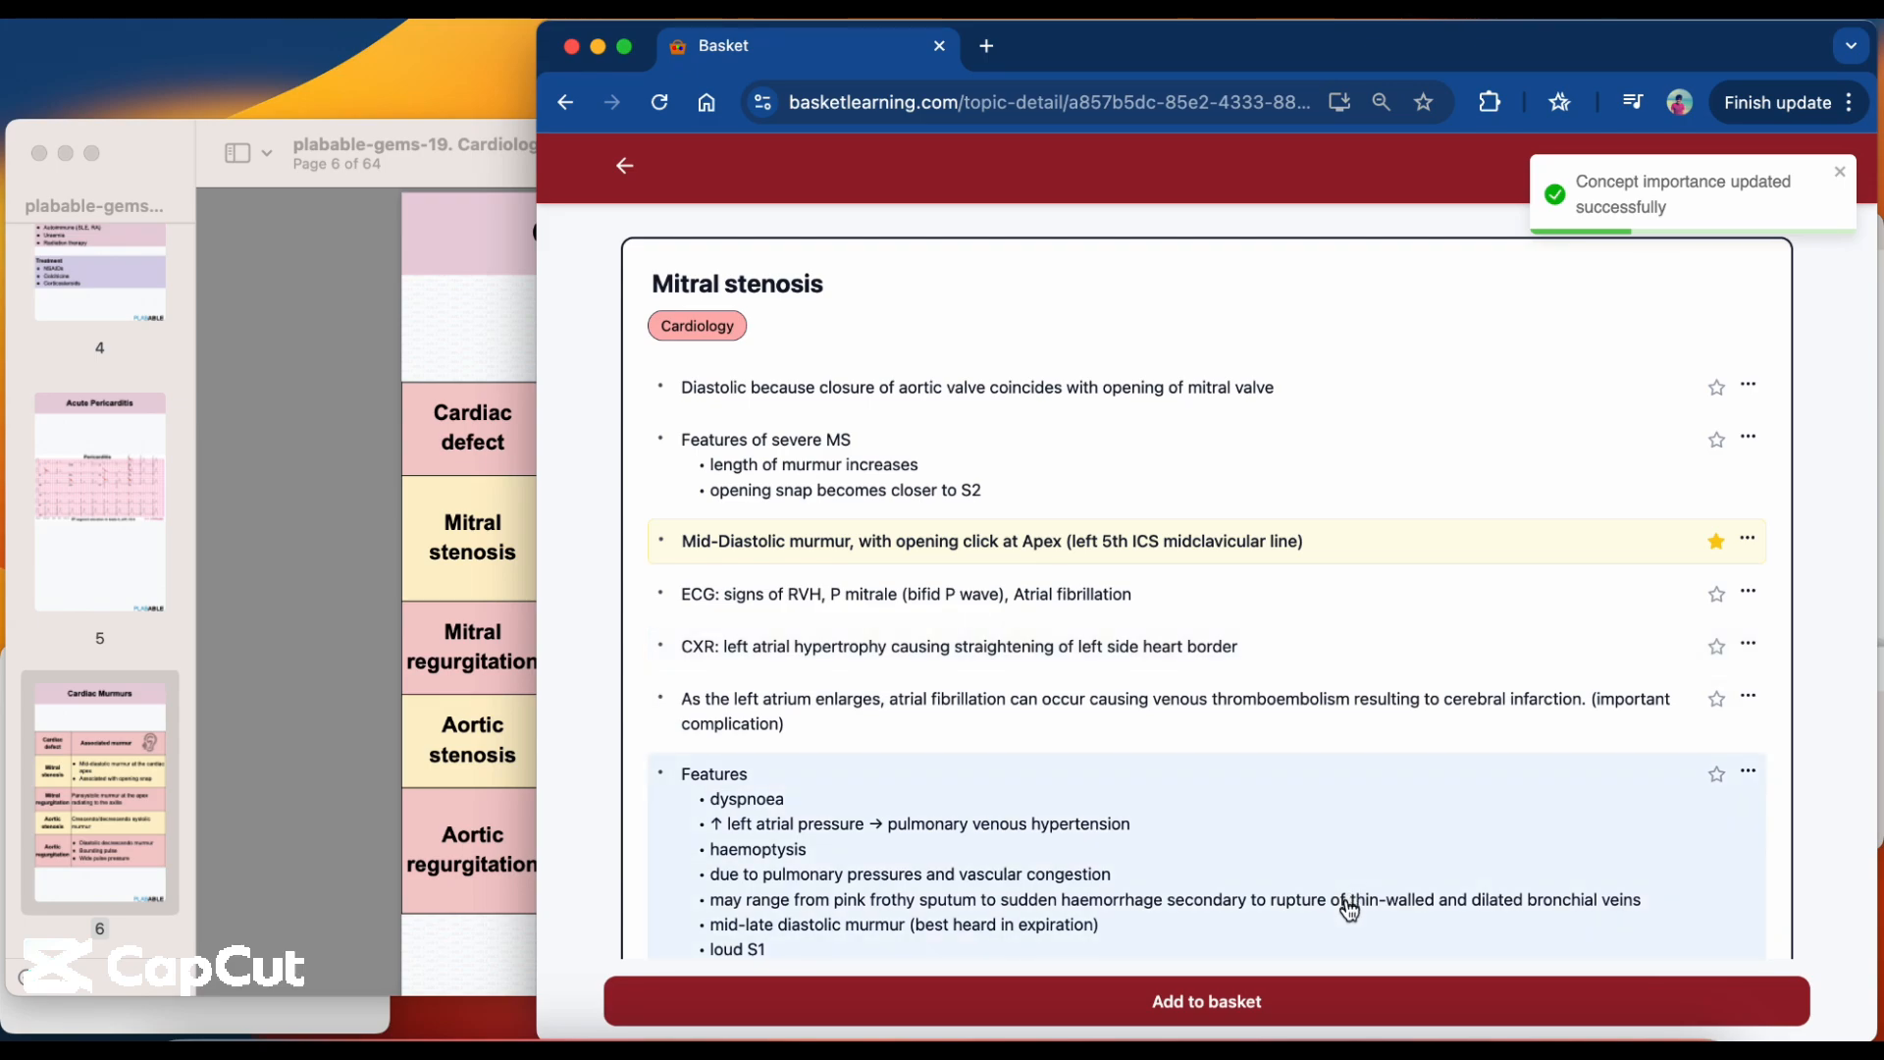
Start adding the Mitral stenosis topic to a new basket named "middle".
click(1311, 1011)
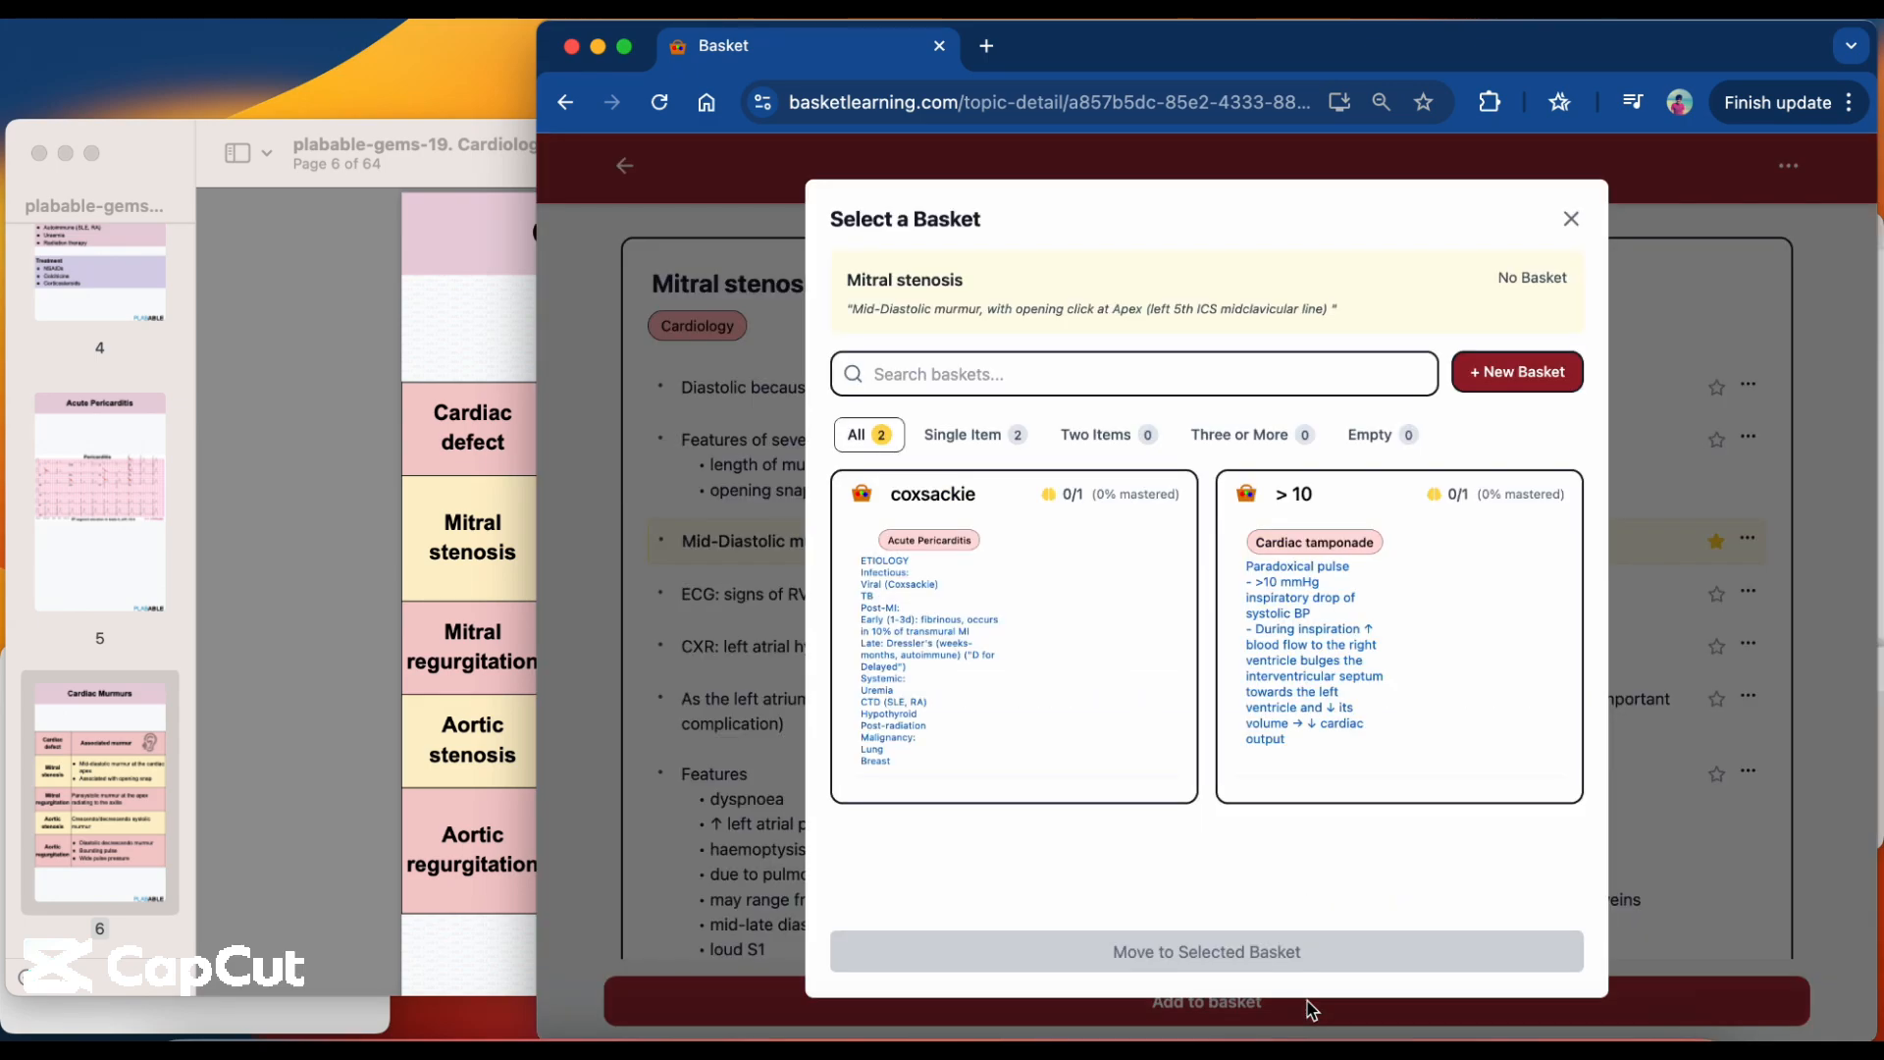
click(1315, 373)
text(m)
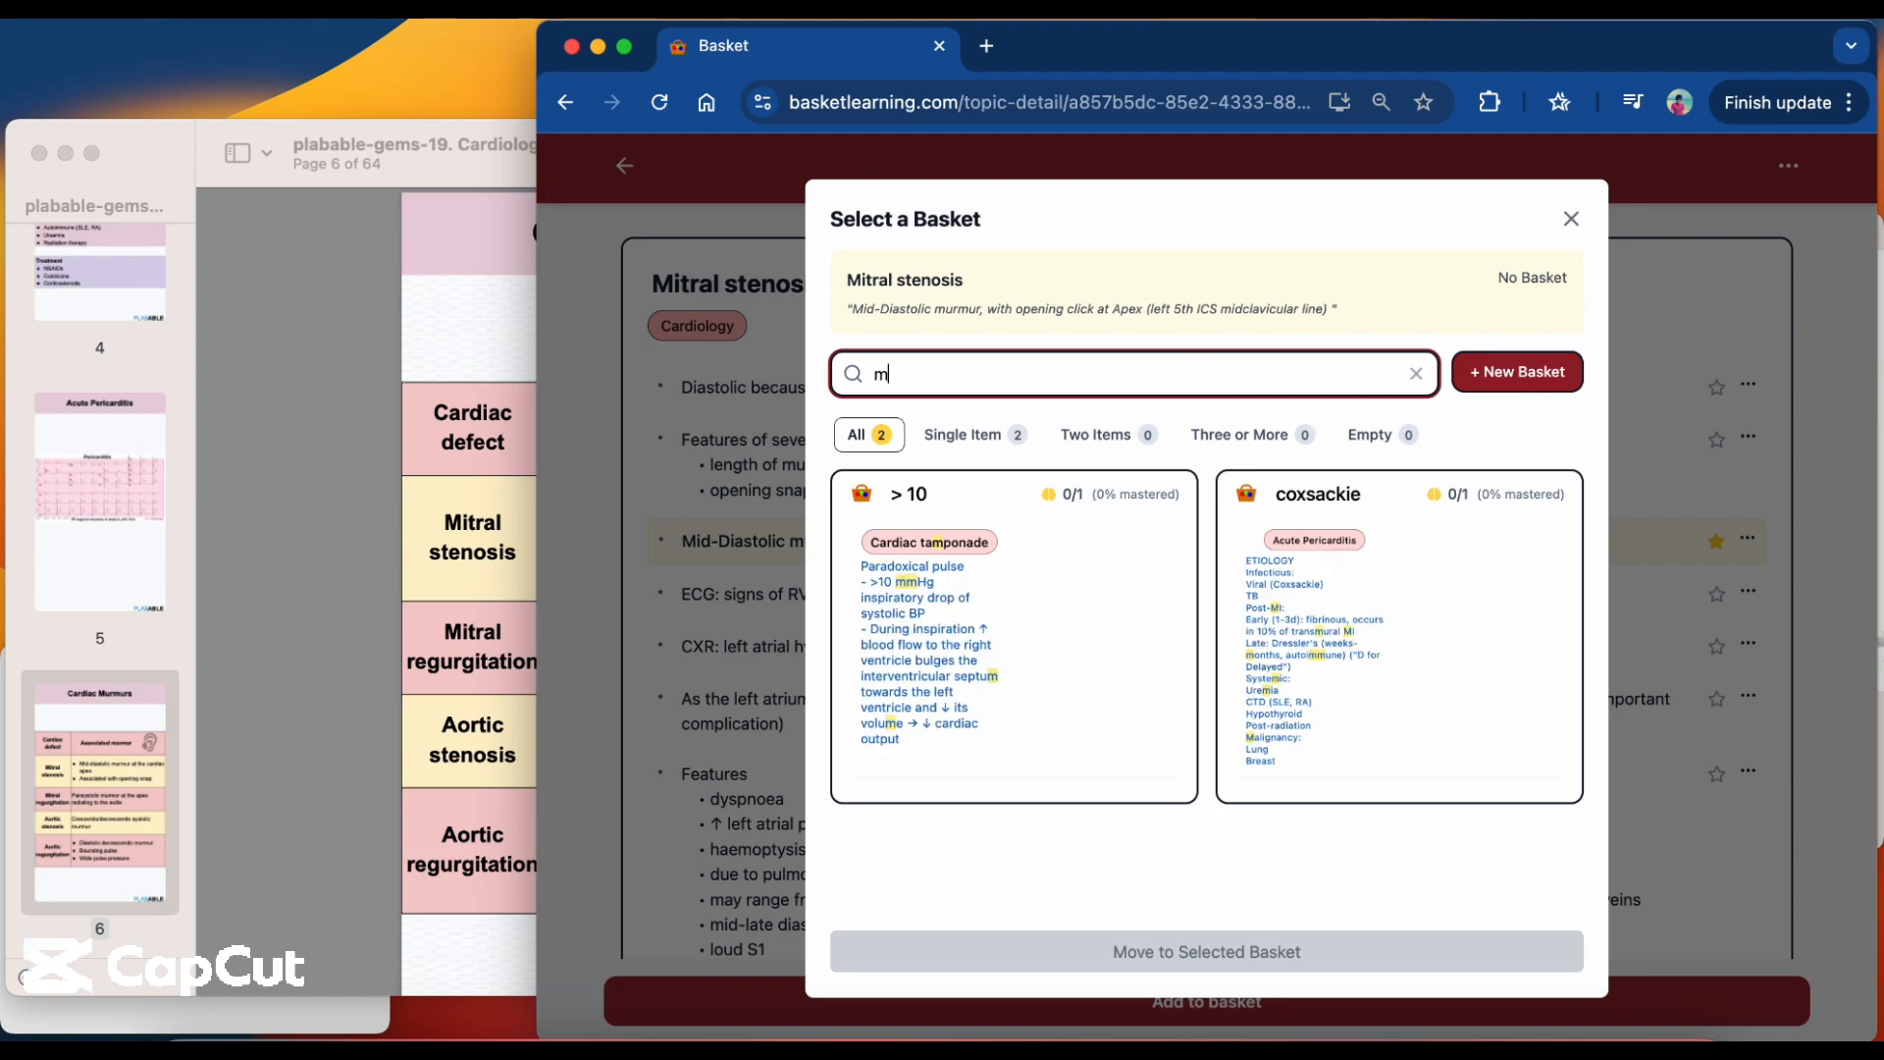
text(iddle)
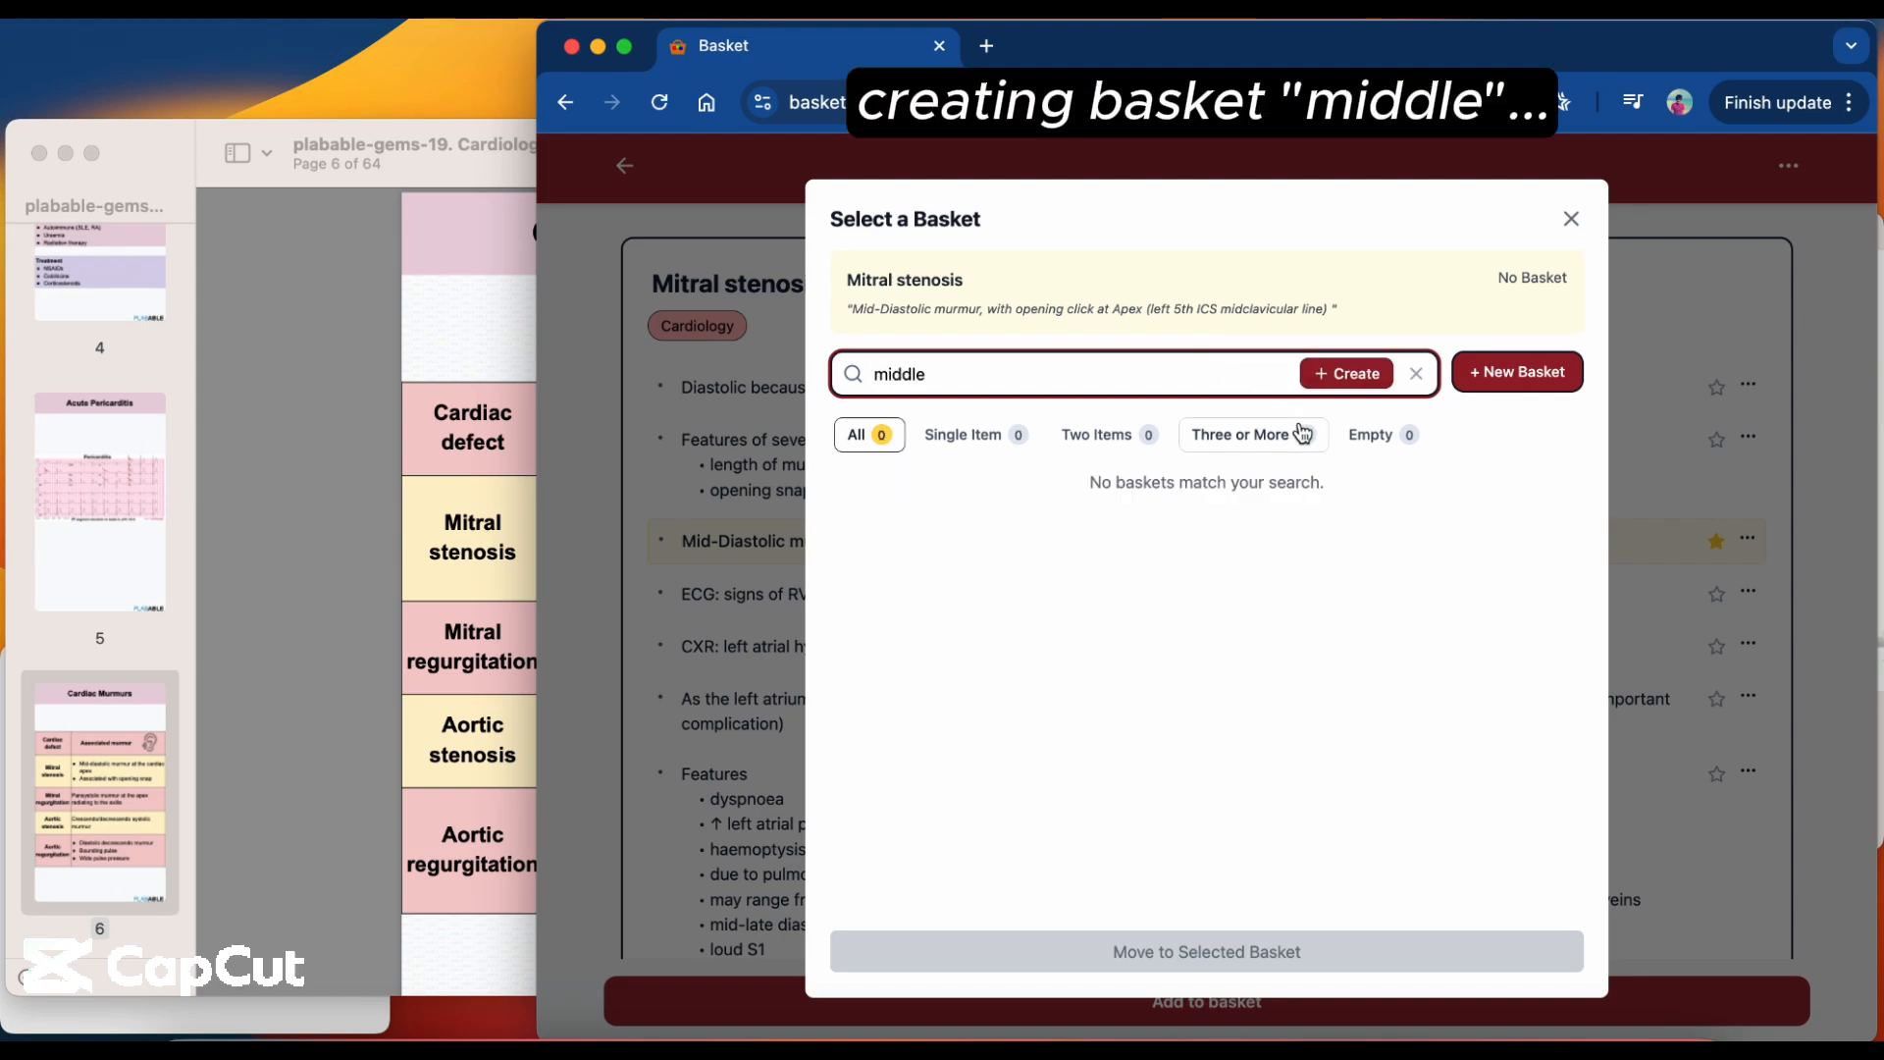
click(1350, 386)
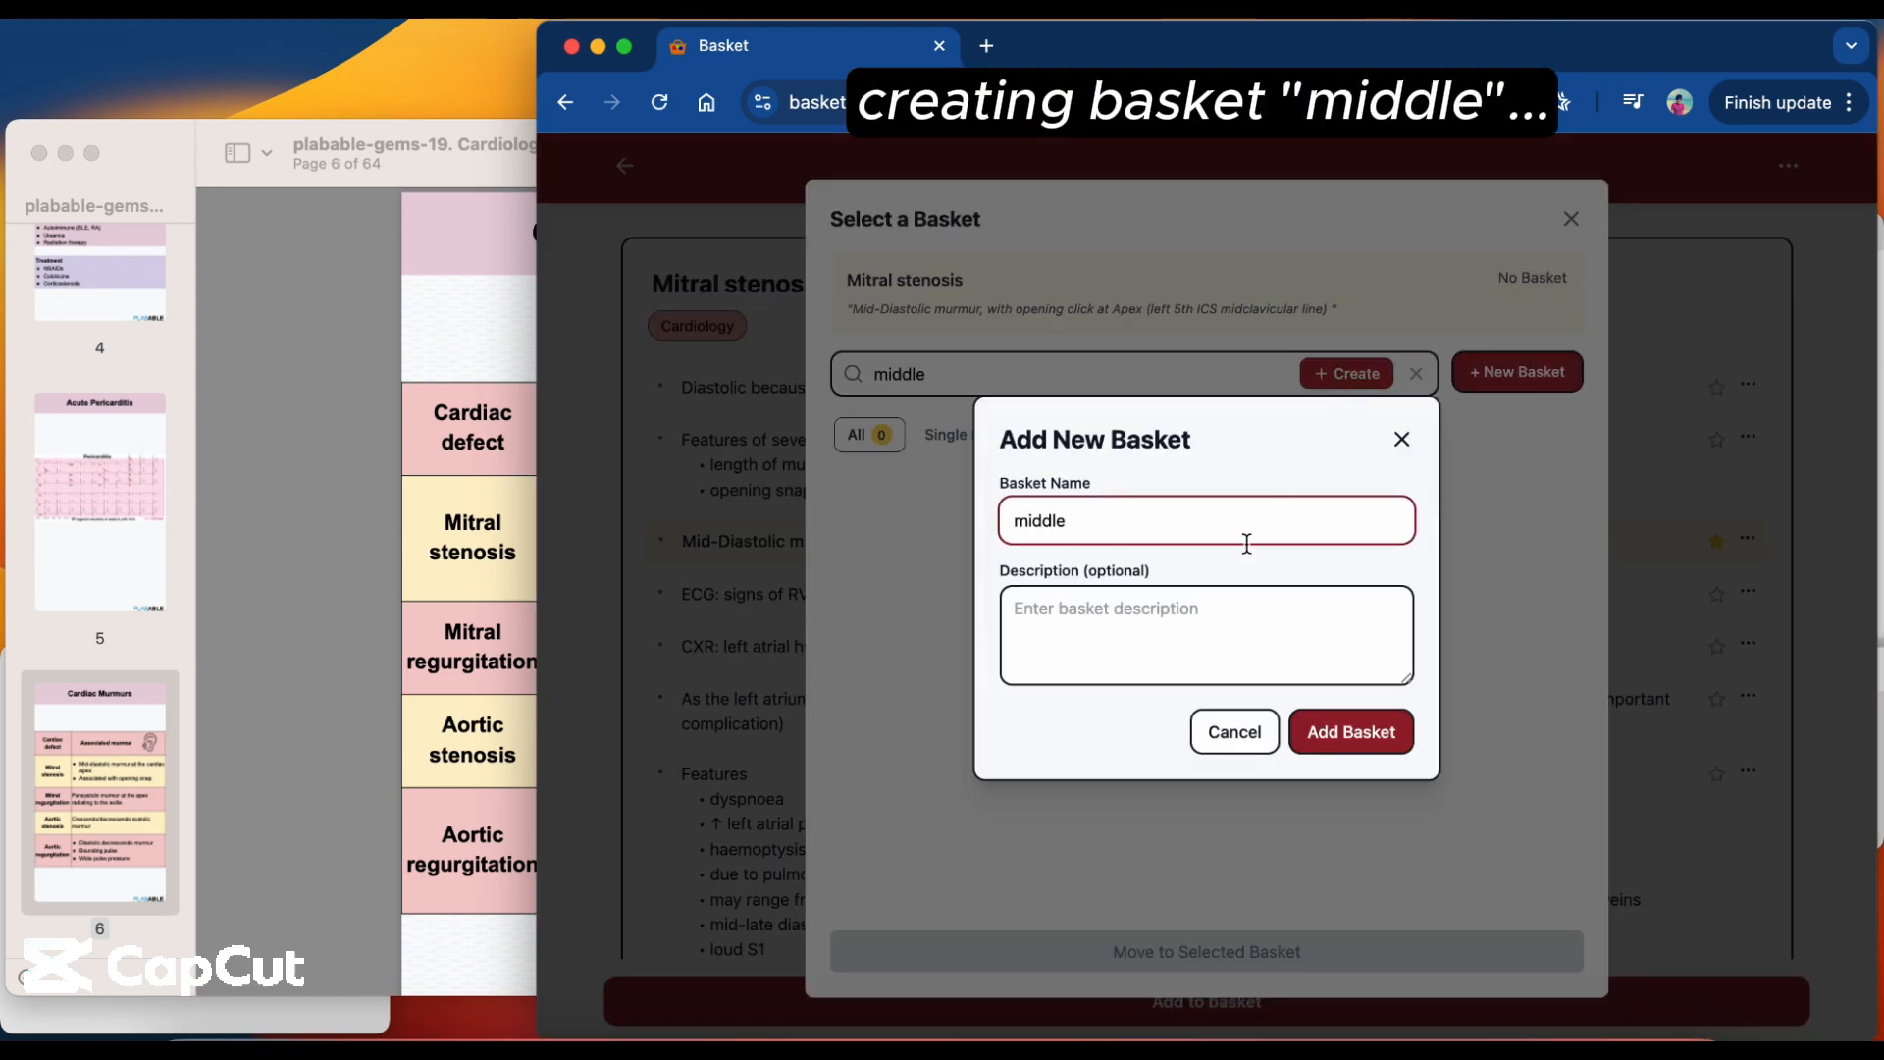
Describe the new basket as "for topics i want to associate with middle" and create it.
click(1231, 608)
text(f)
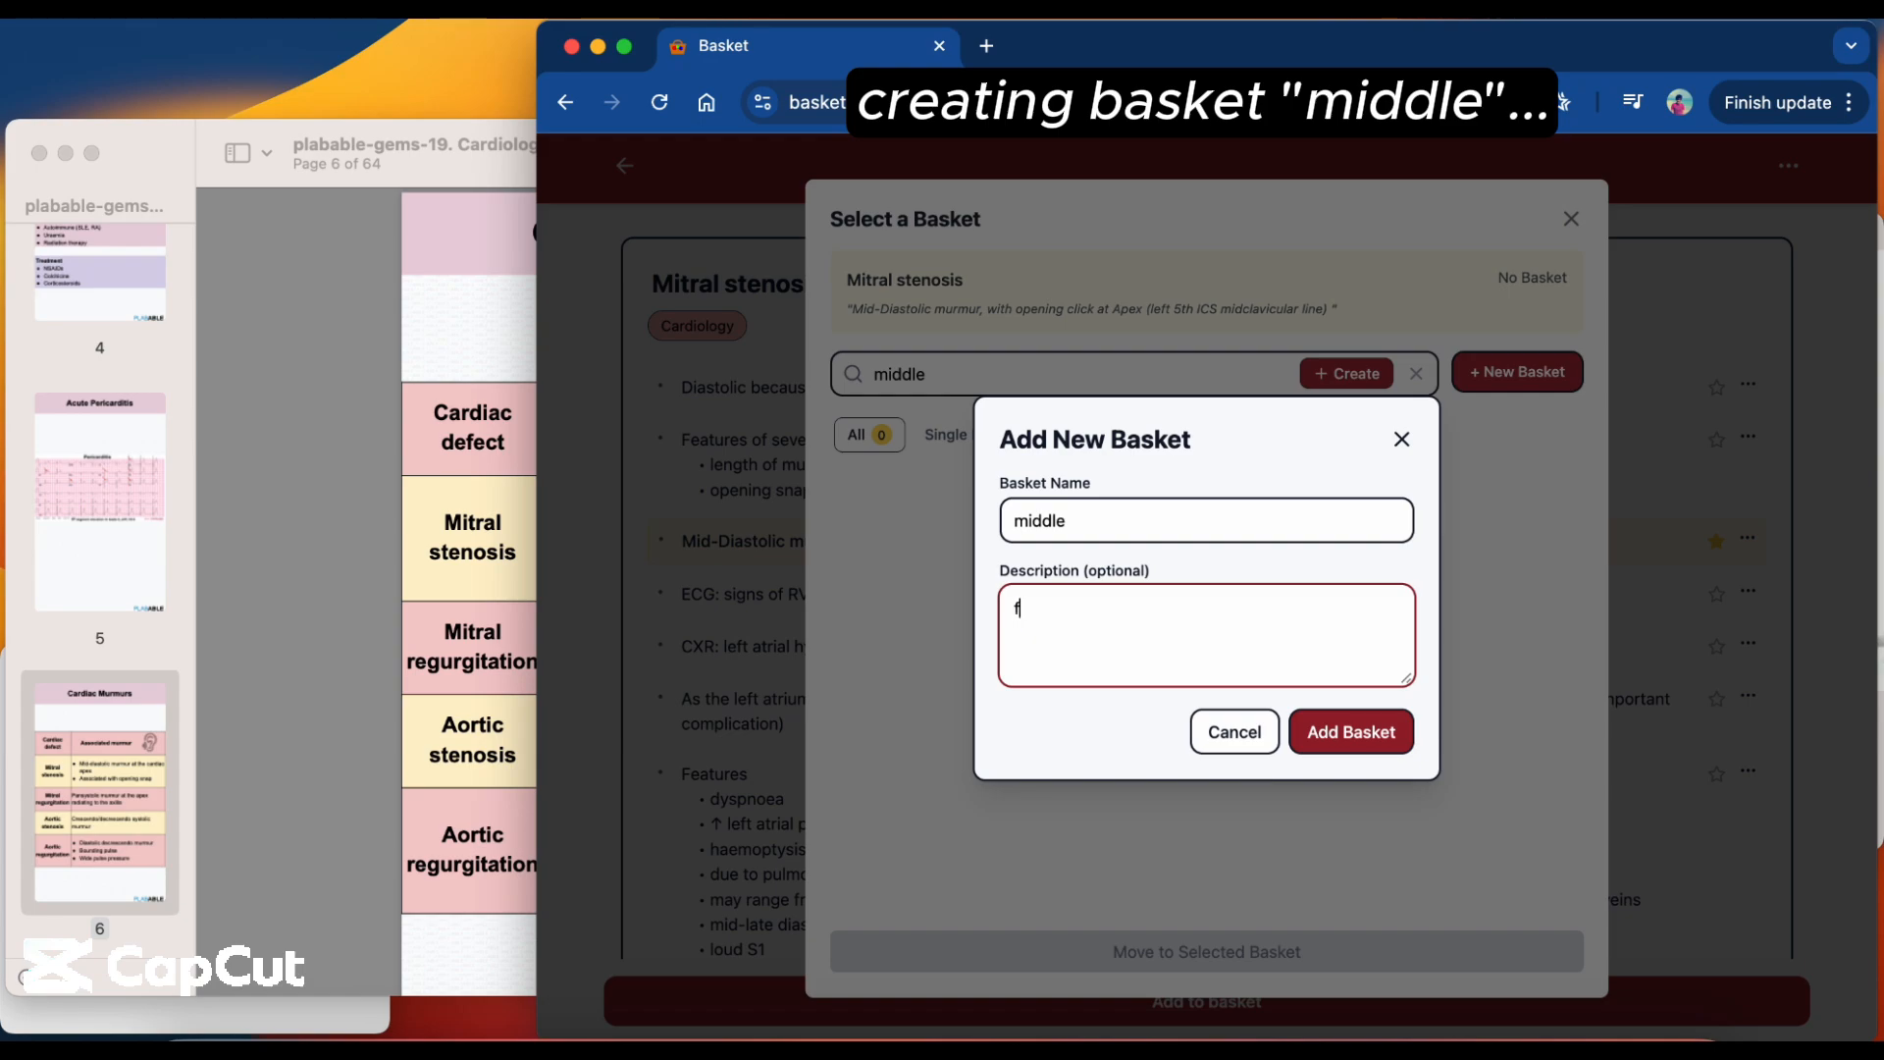
text(or topics i want to associate with middle)
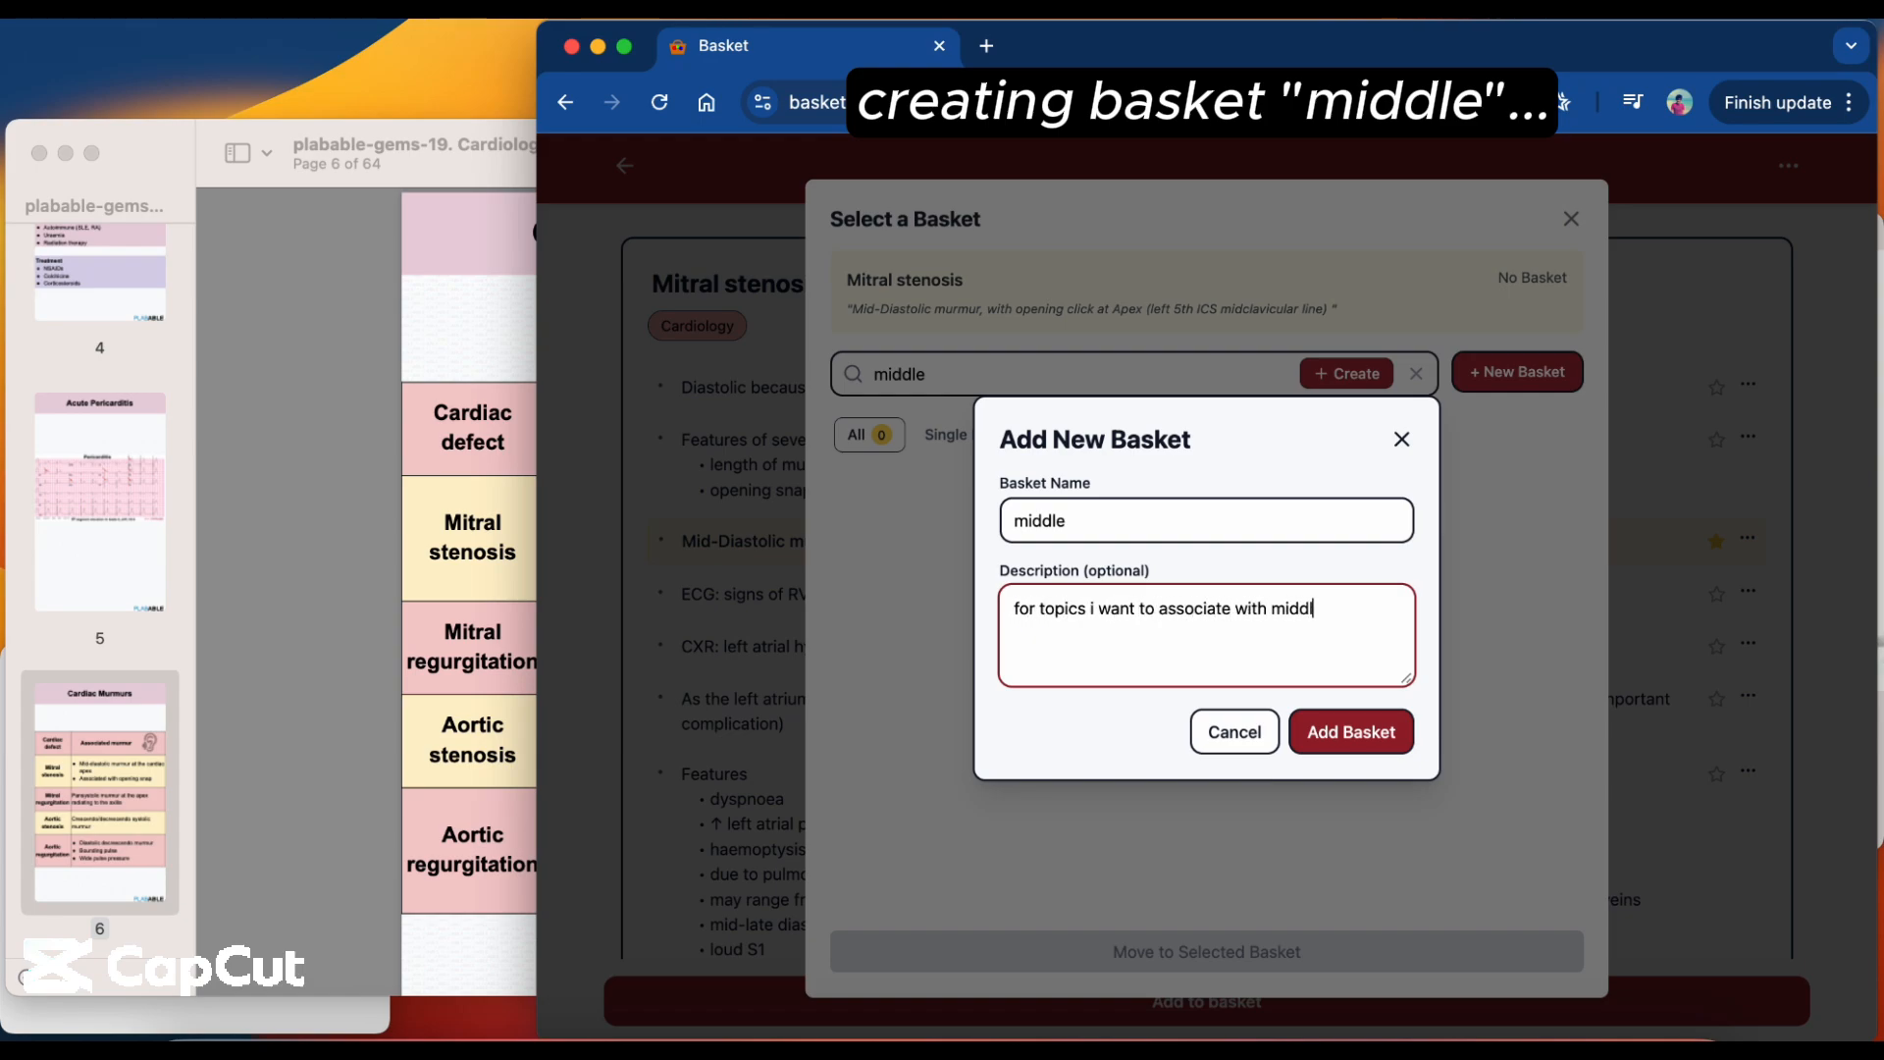
click(1362, 742)
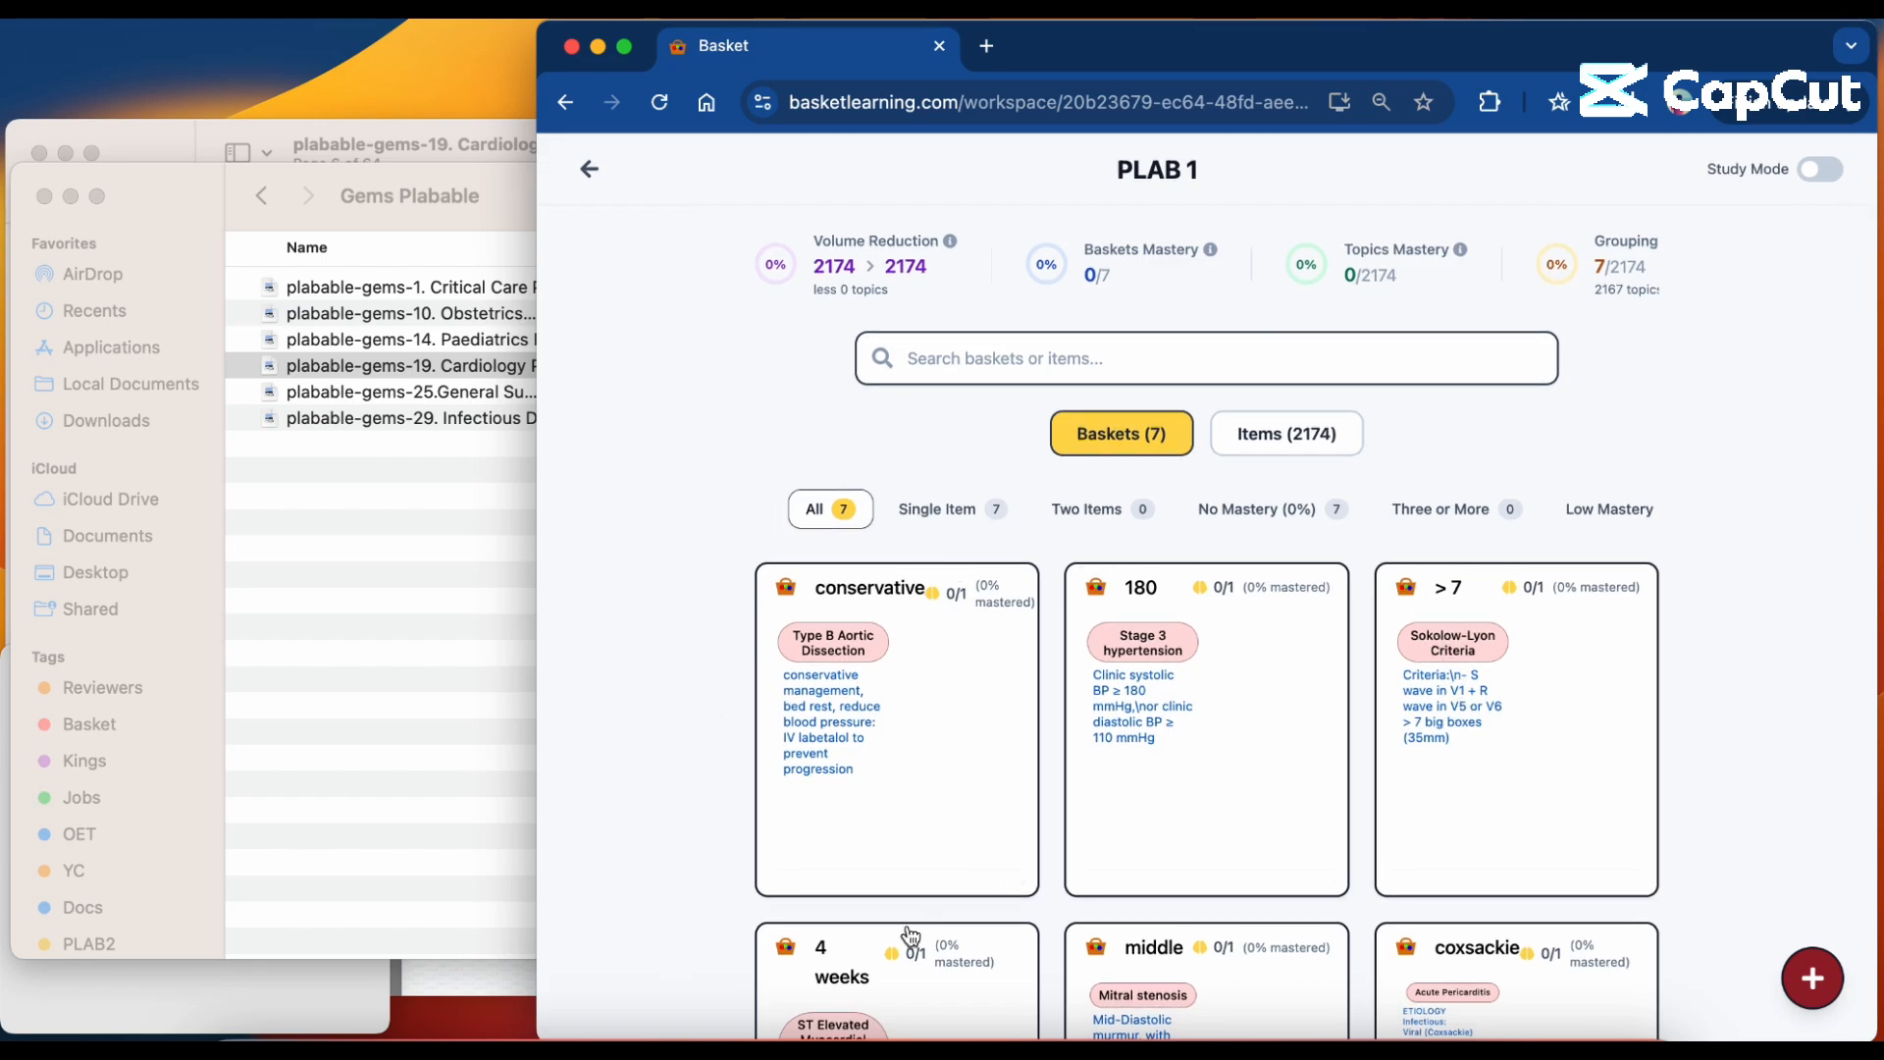
Switch to Finder, open the Paediatrics PDF from the Gems Plabable folder and narrow its window to uncover part of the browser.
click(462, 667)
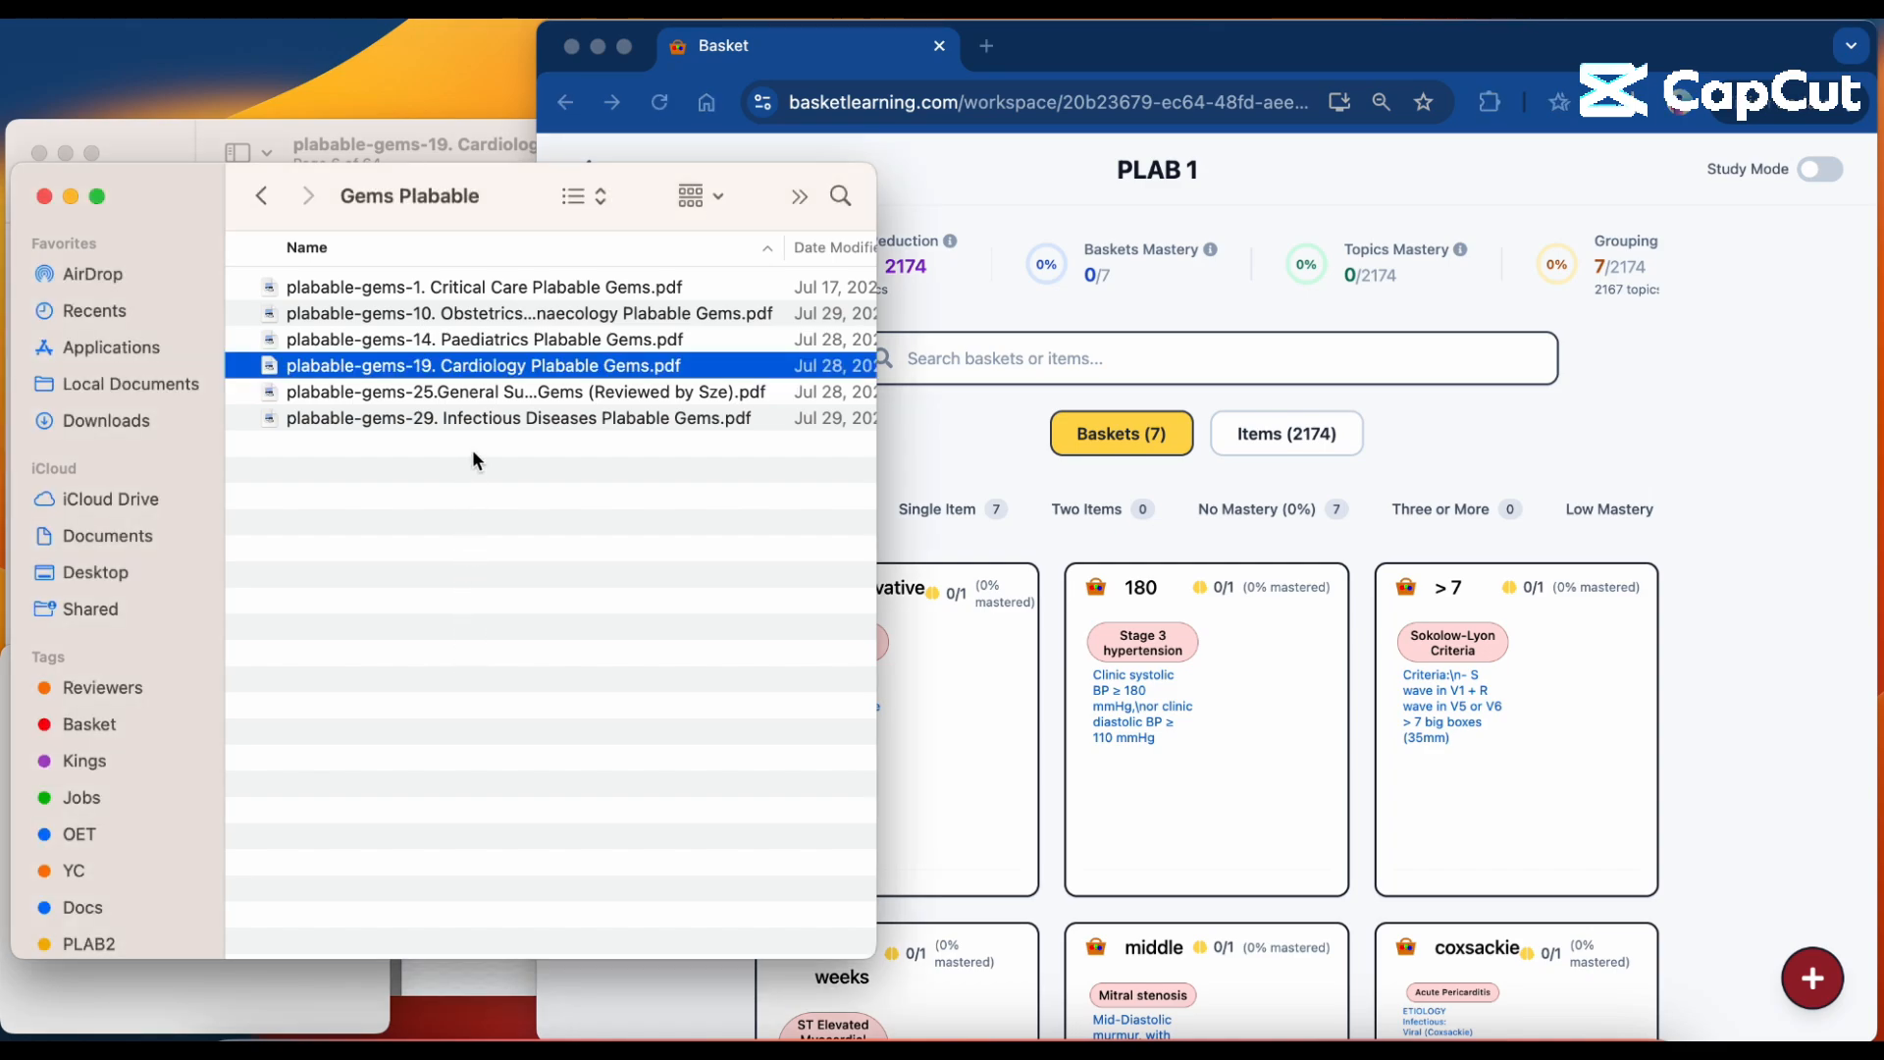
double_click(520, 338)
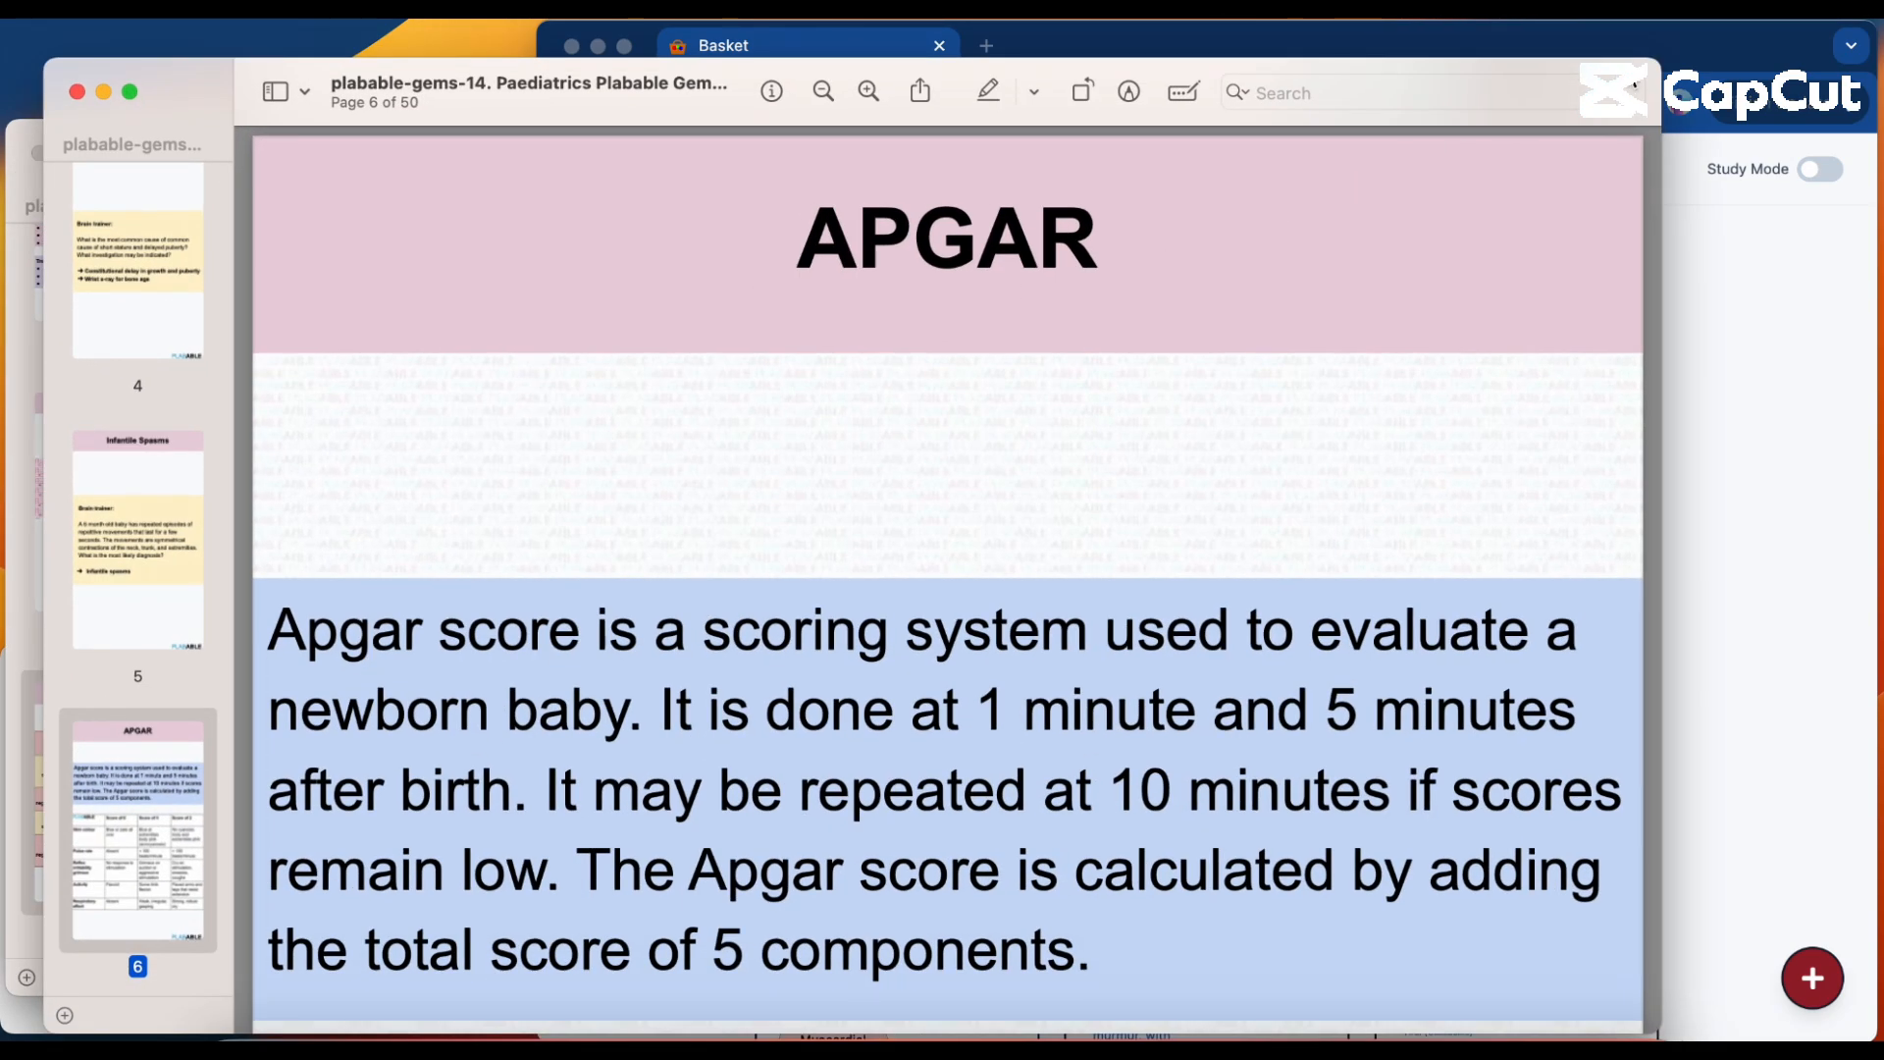
drag(1652, 67, 1159, 86)
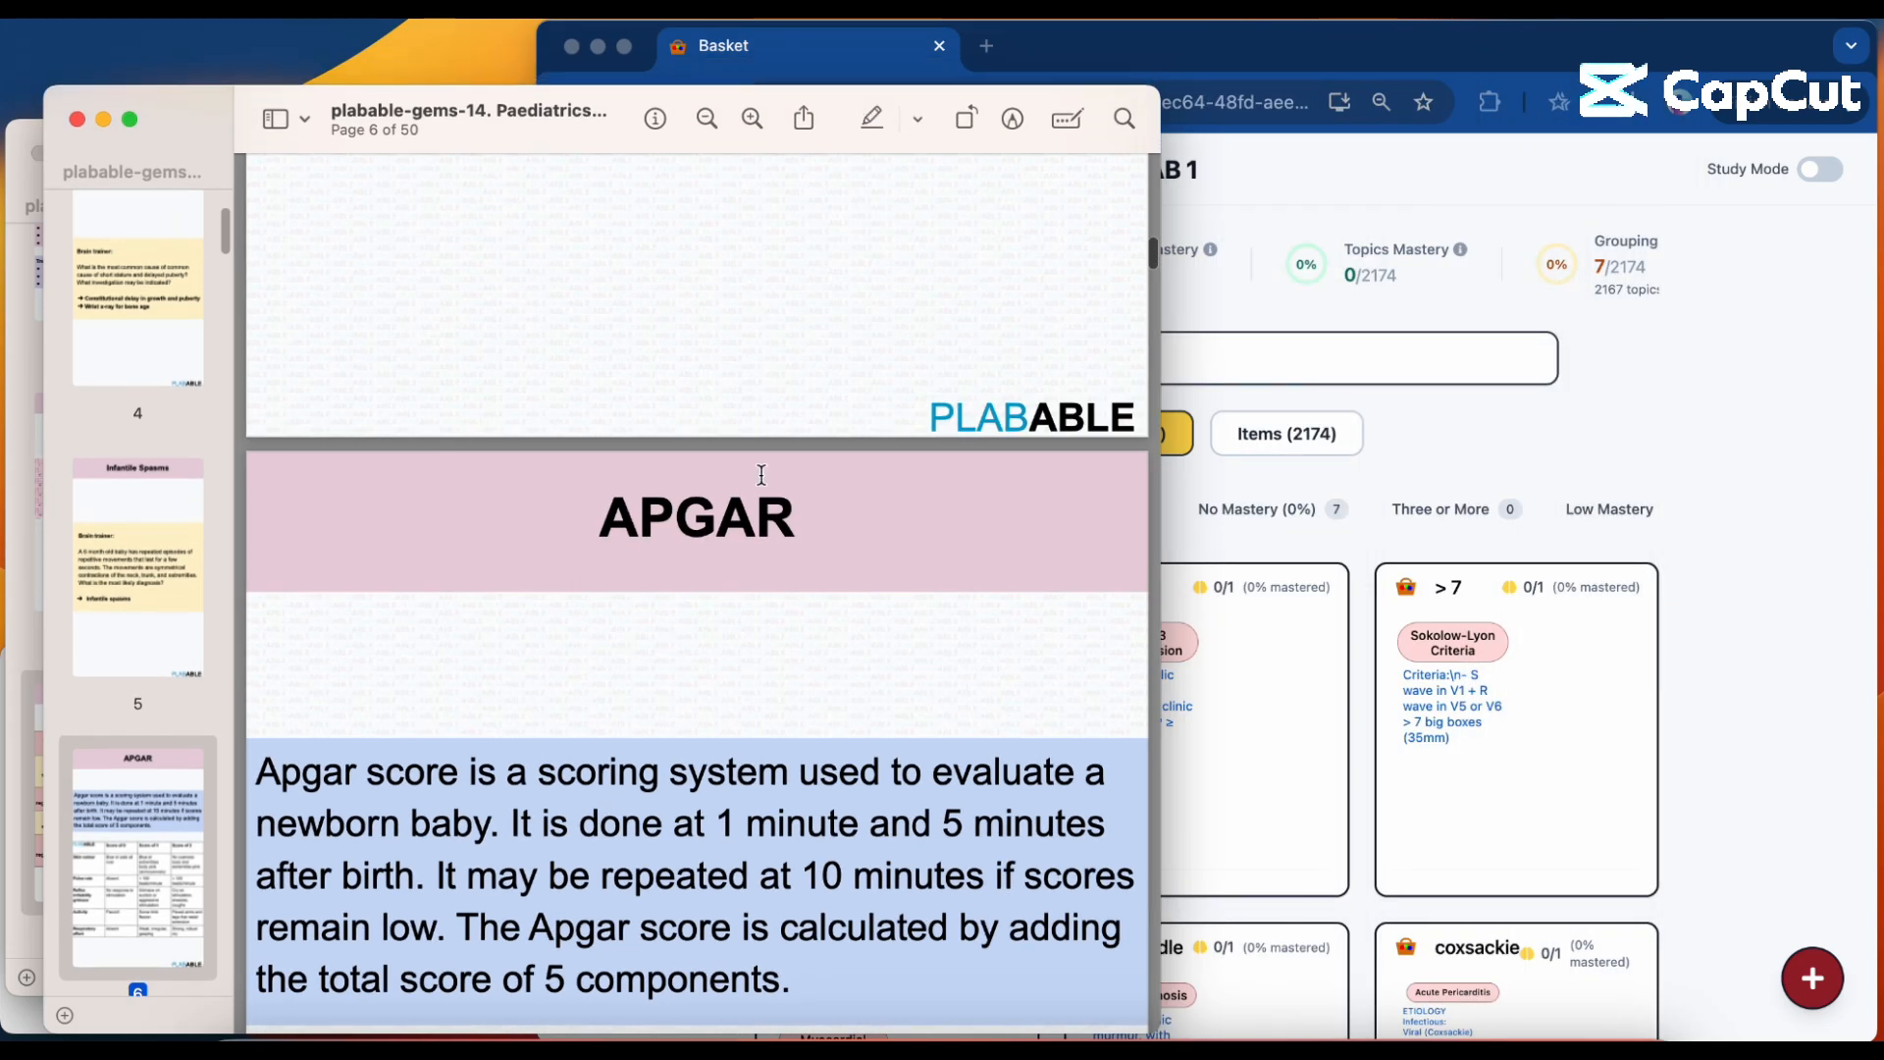
Go back to the cover page of the Paediatrics PDF and shift its window slightly upward.
scroll(761, 588, up, 10)
scroll(761, 588, up, 15)
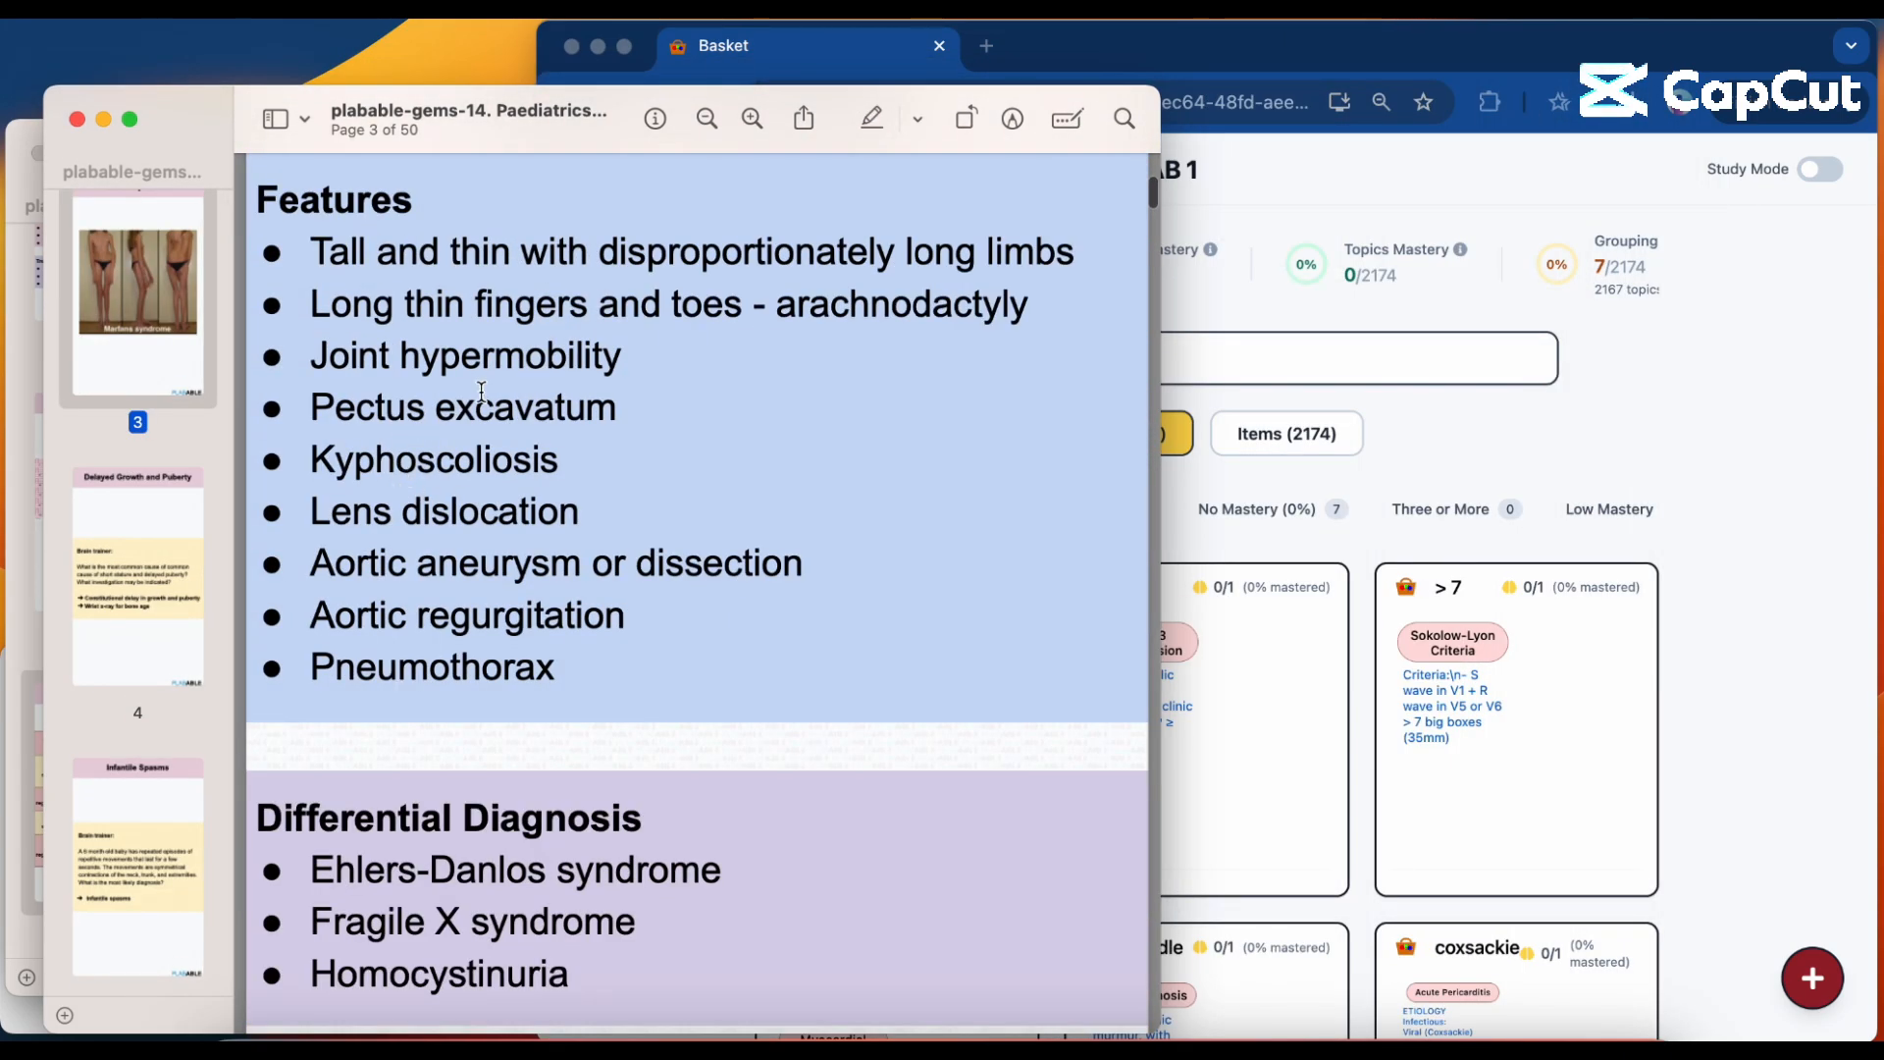
scroll(506, 588, down, 10)
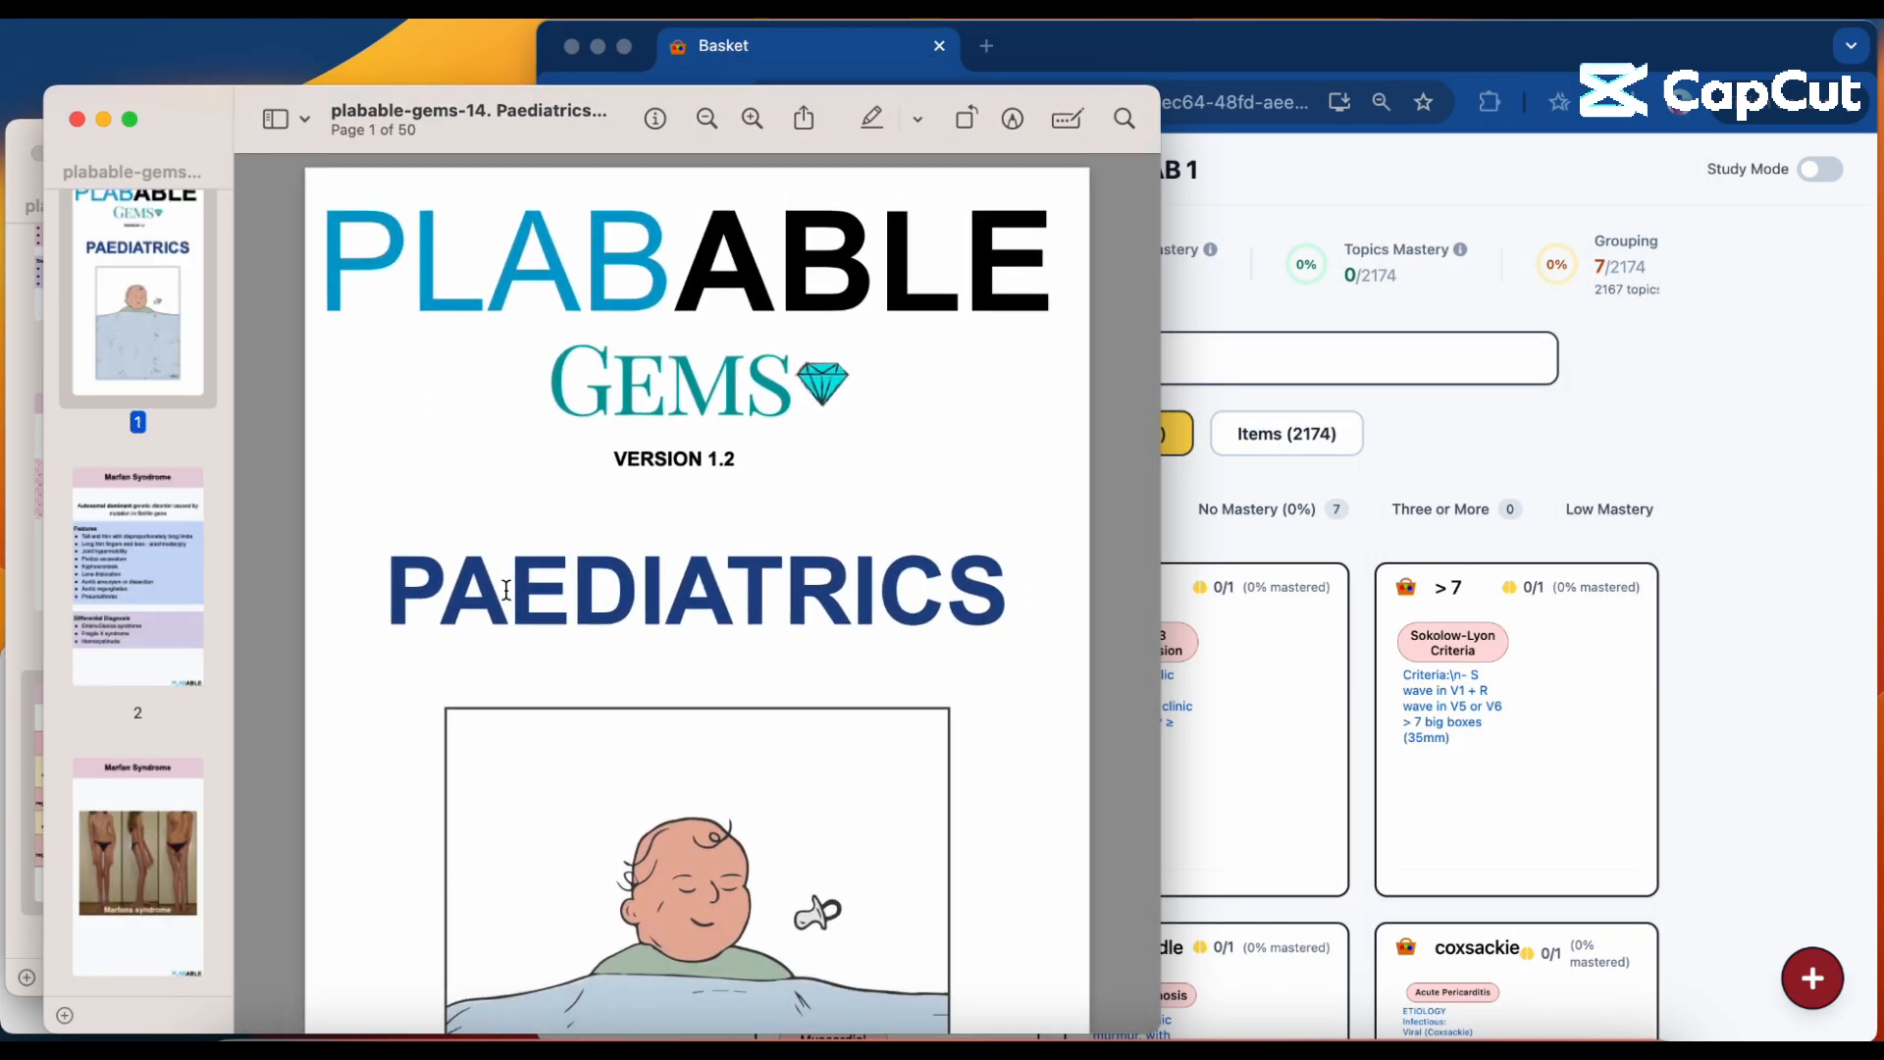
scroll(506, 589, up, 6)
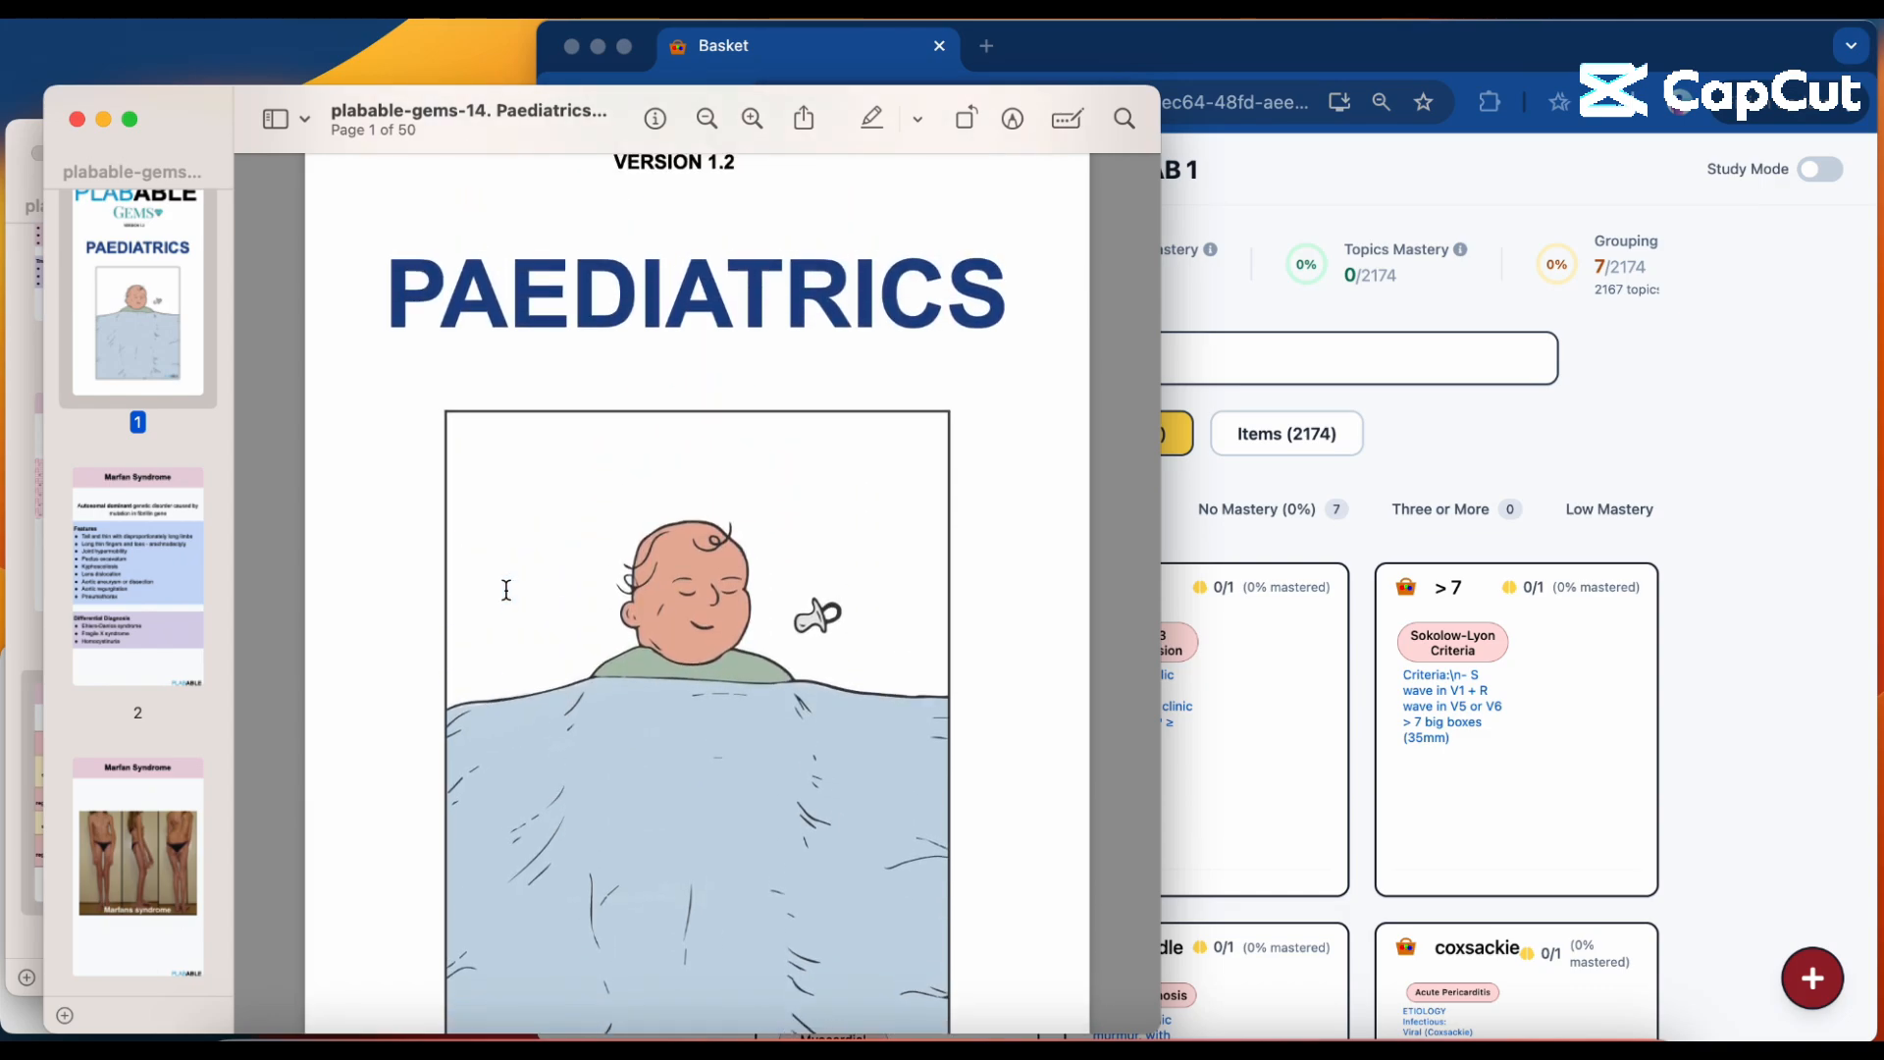
scroll(507, 588, up, 2)
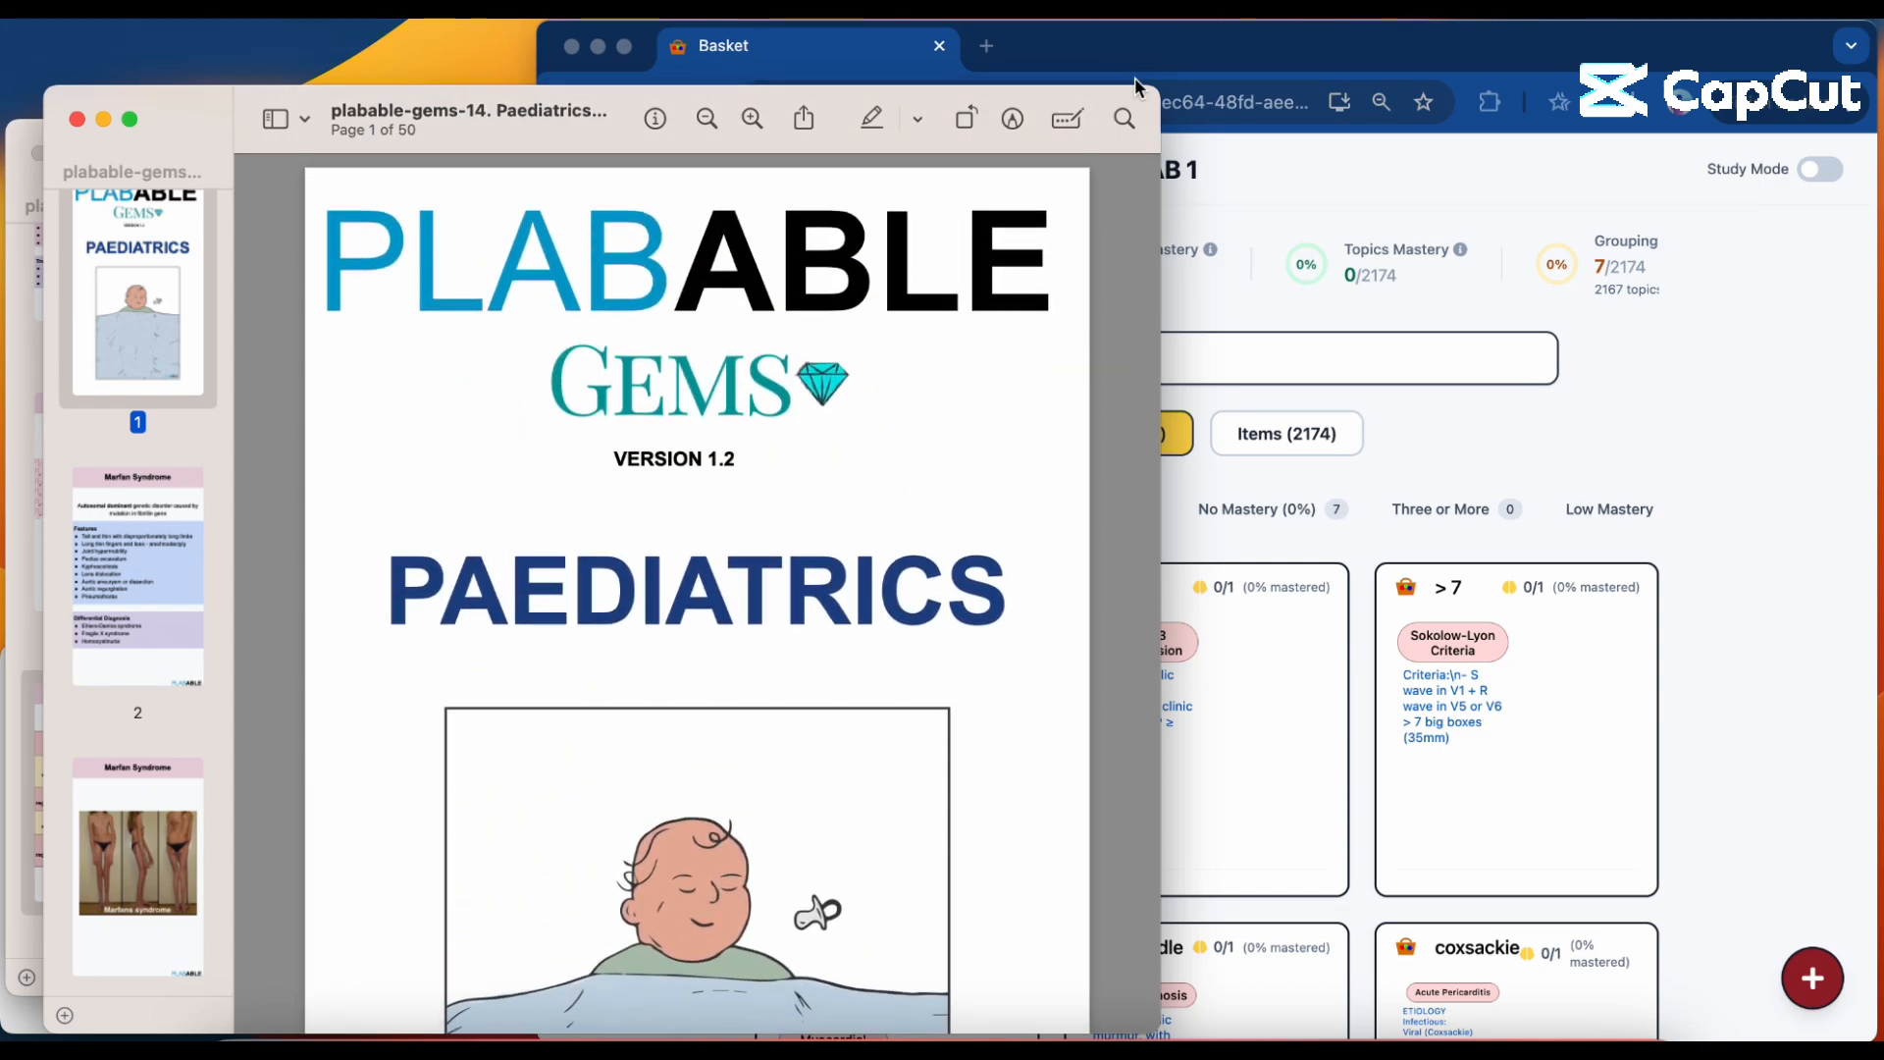
drag(1163, 98, 1162, 86)
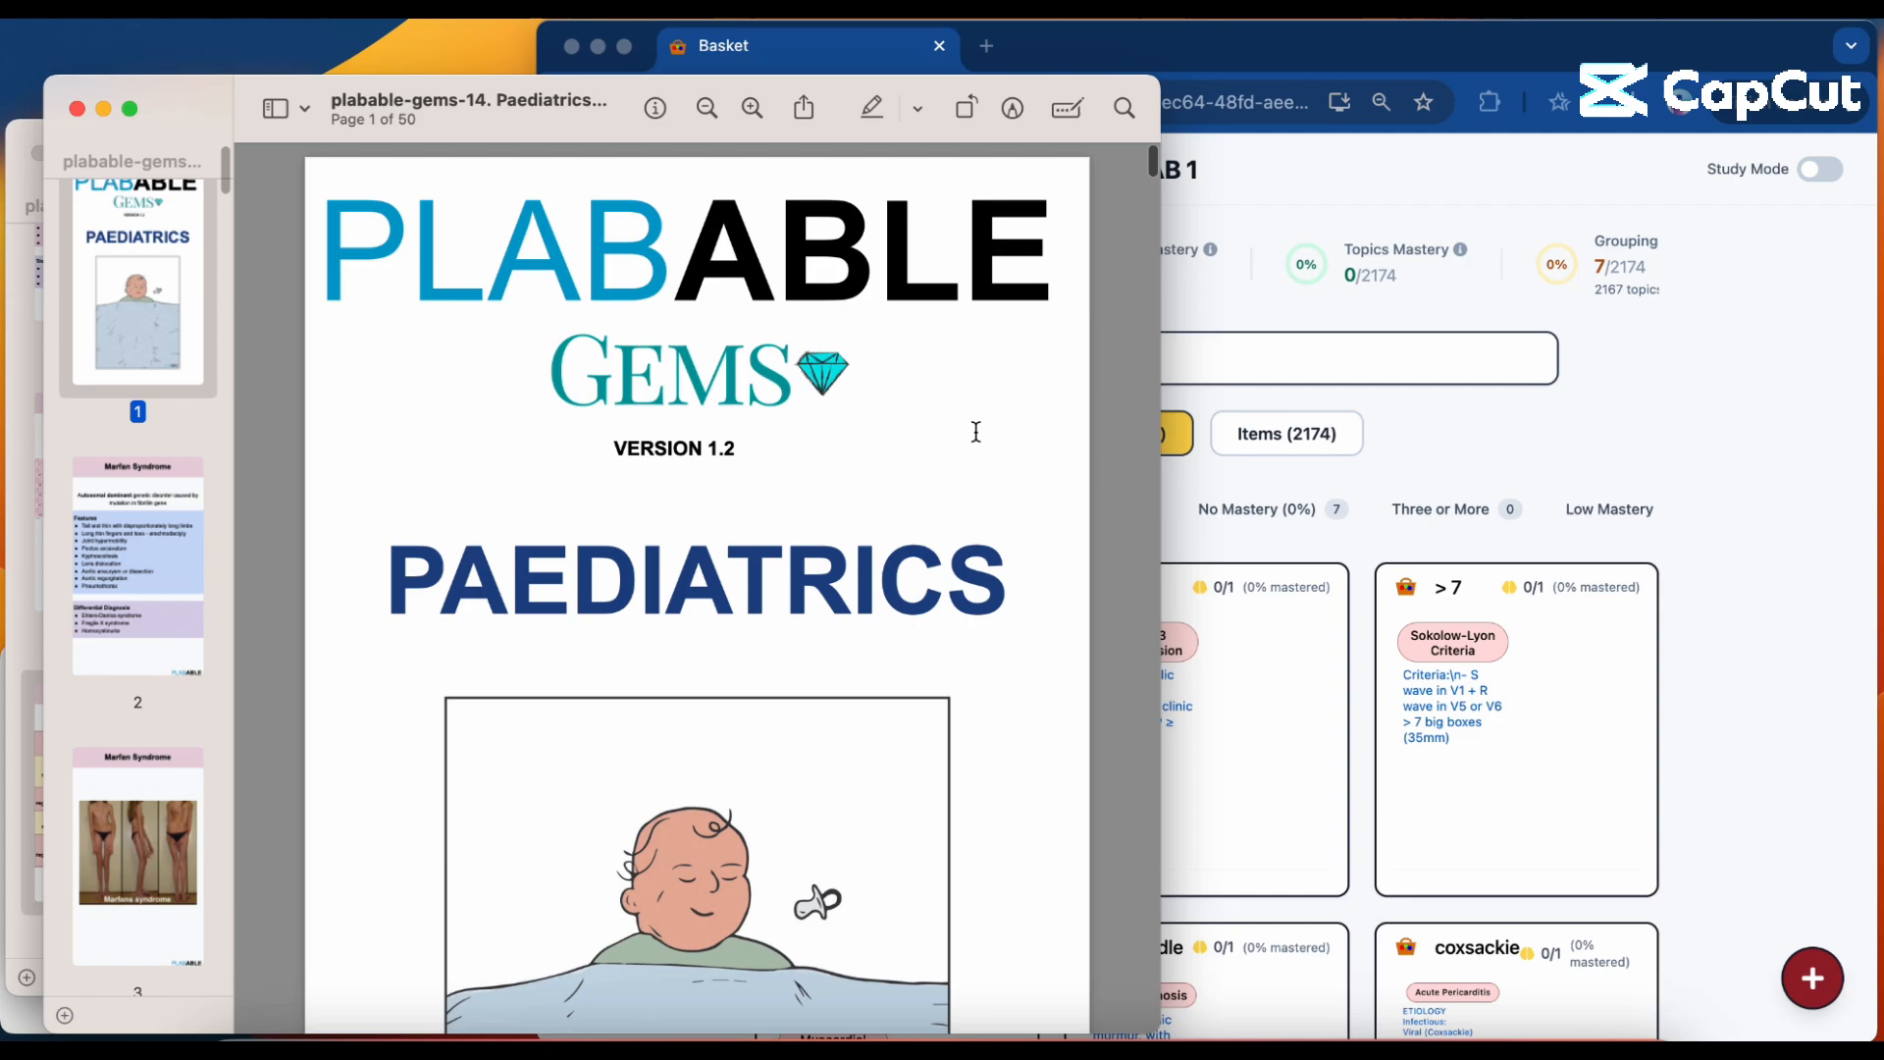
Go to the Marfan Syndrome page in the Paediatrics PDF and review its listed features.
scroll(976, 432, down, 3)
scroll(976, 431, down, 5)
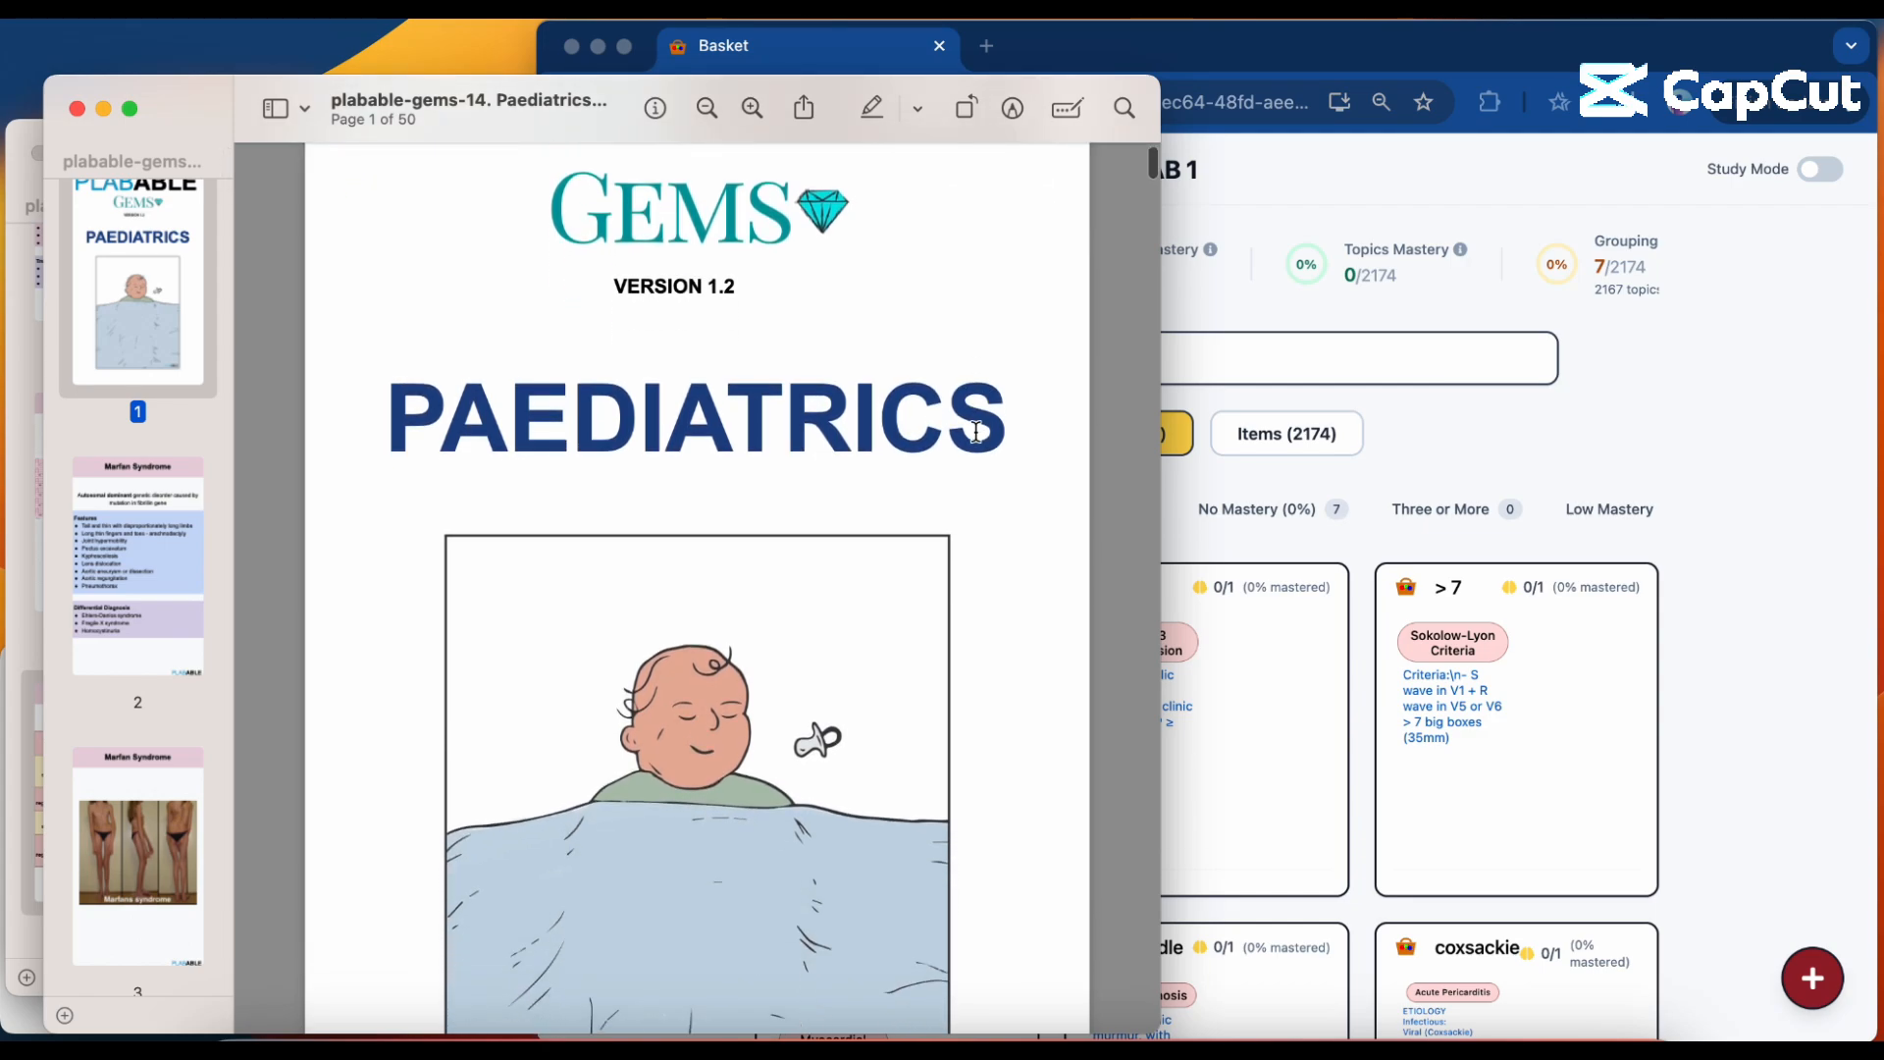
scroll(976, 431, down, 10)
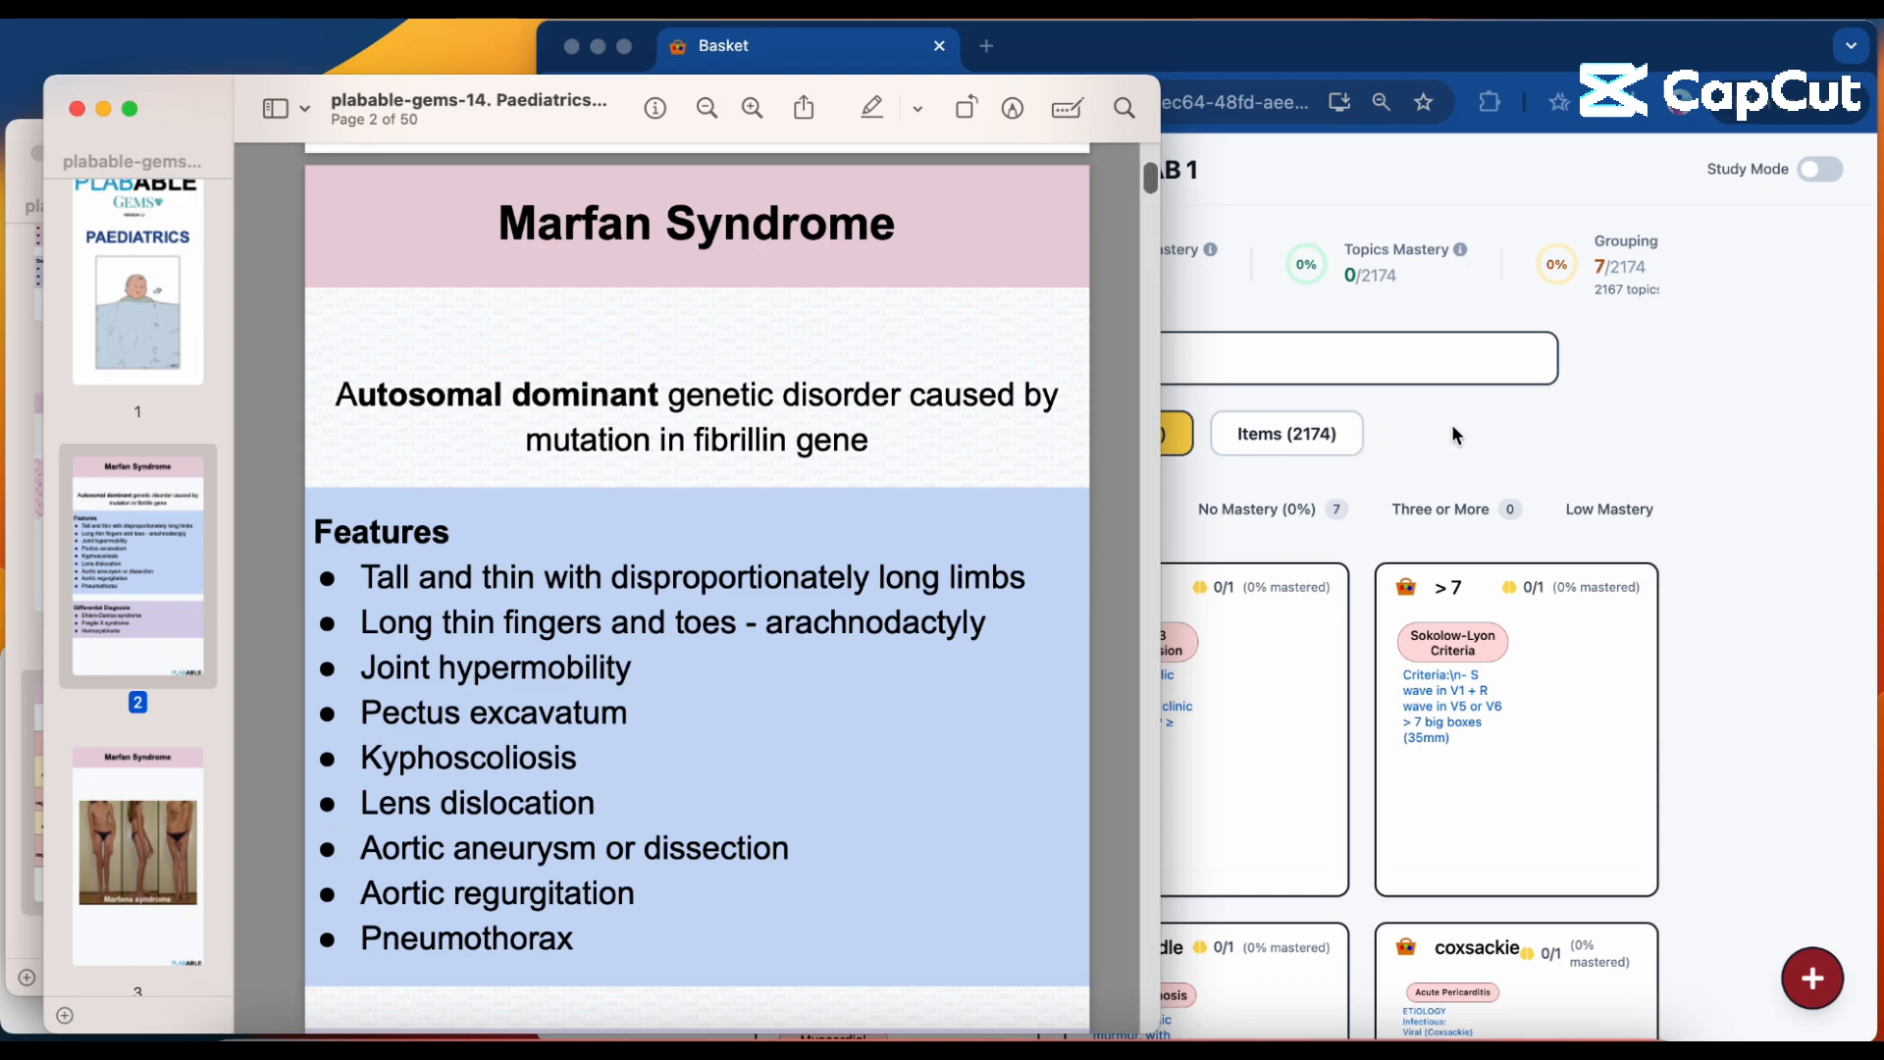
click(1452, 430)
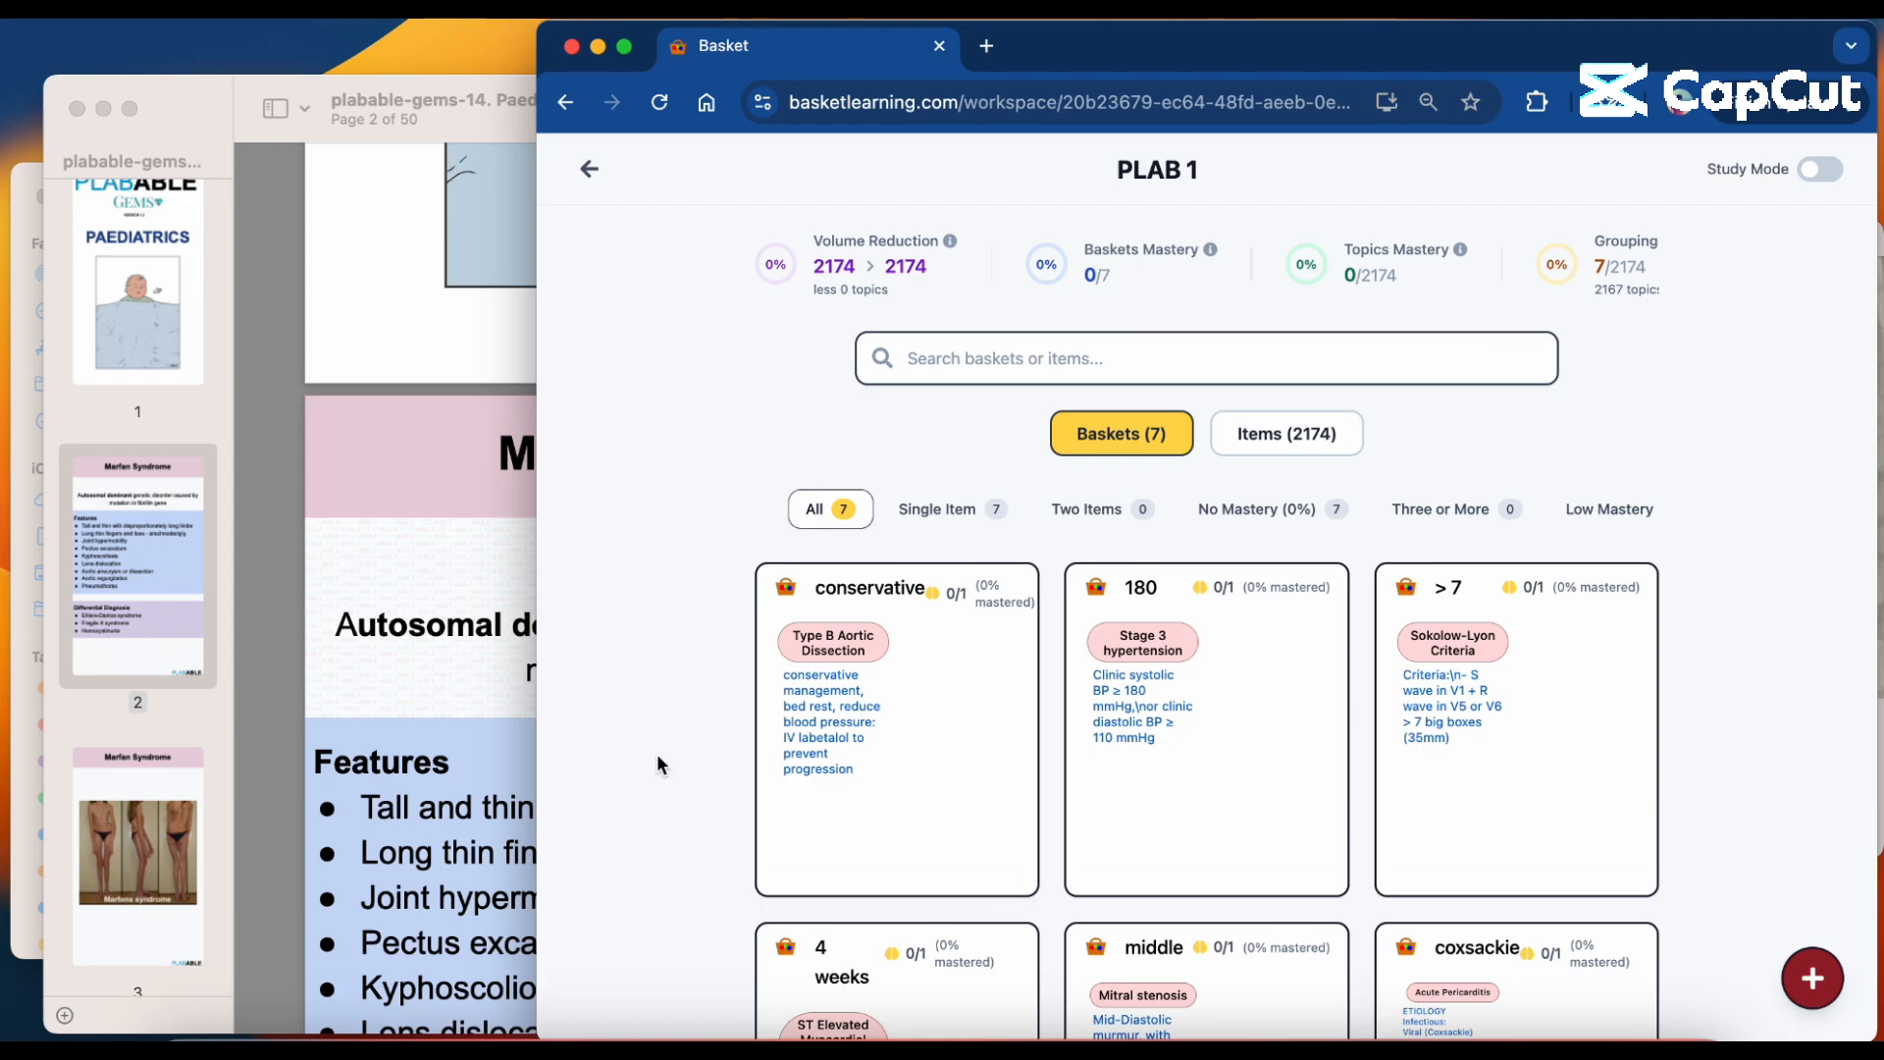
click(500, 721)
scroll(499, 720, down, 3)
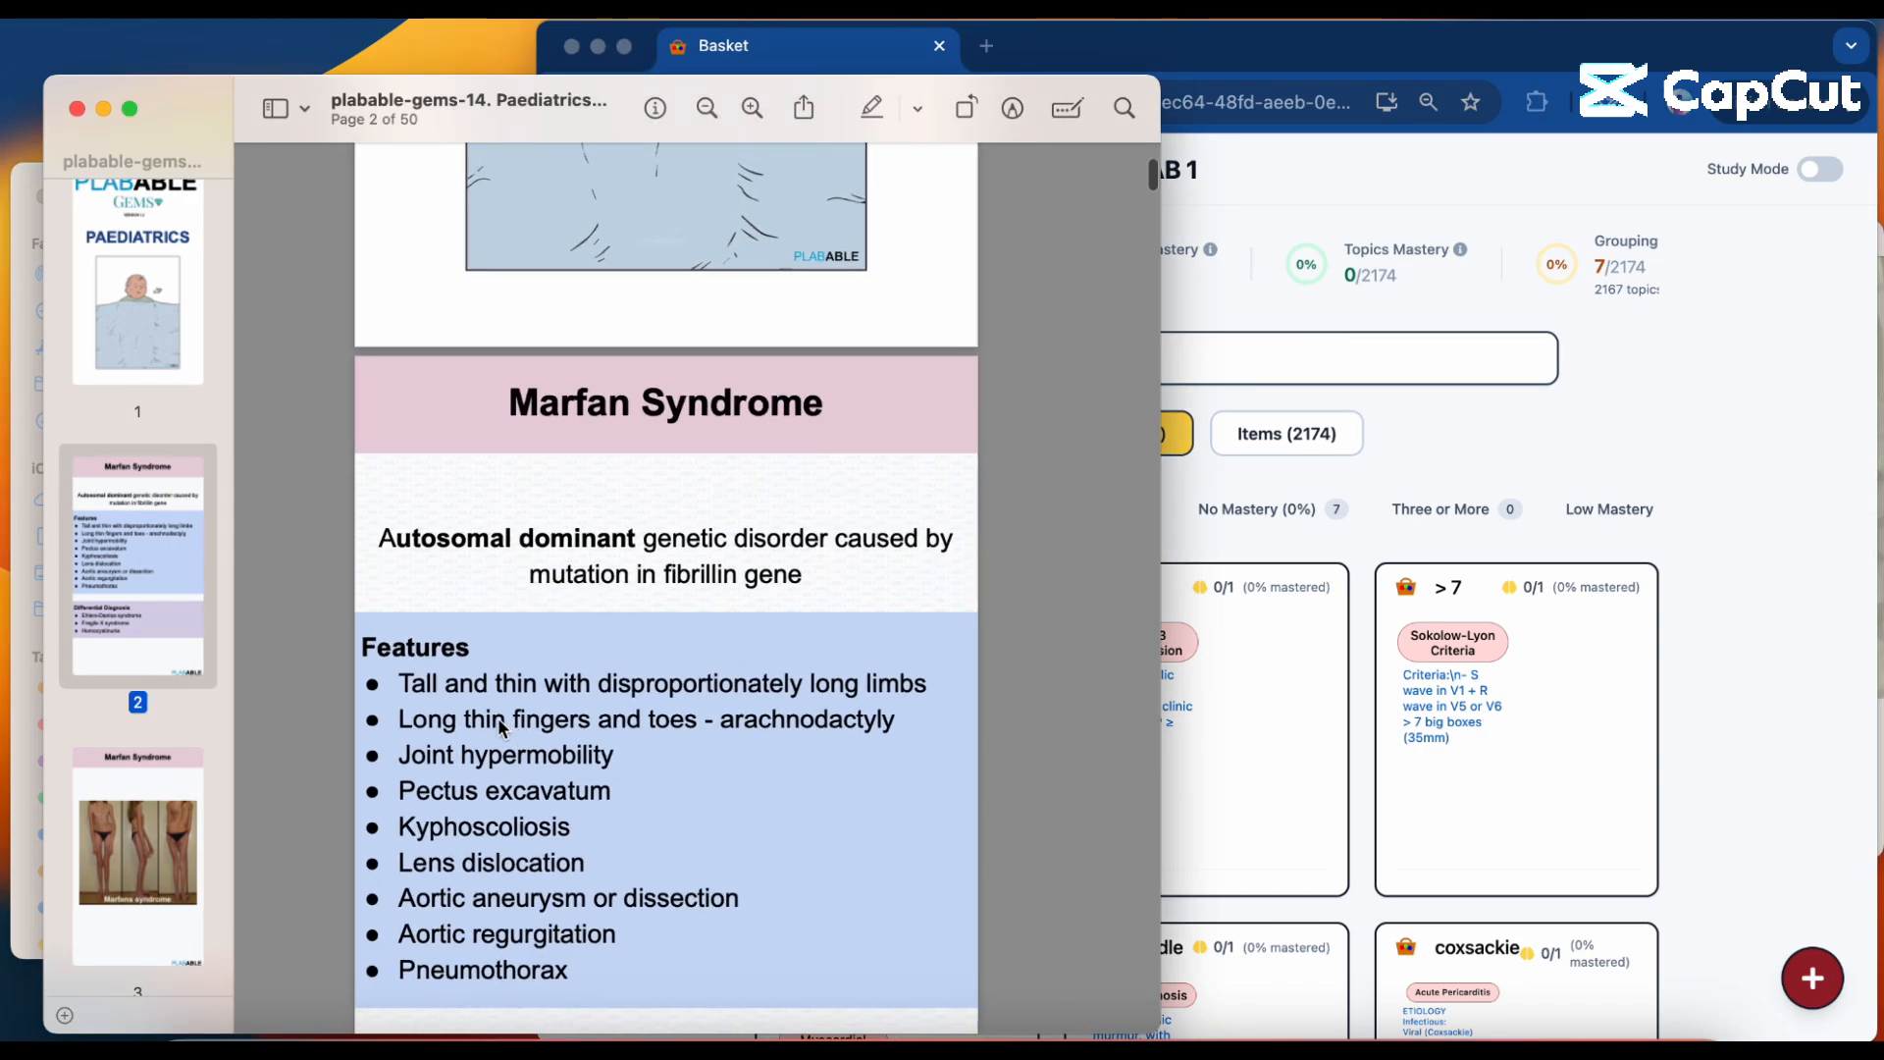
scroll(499, 726, down, 2)
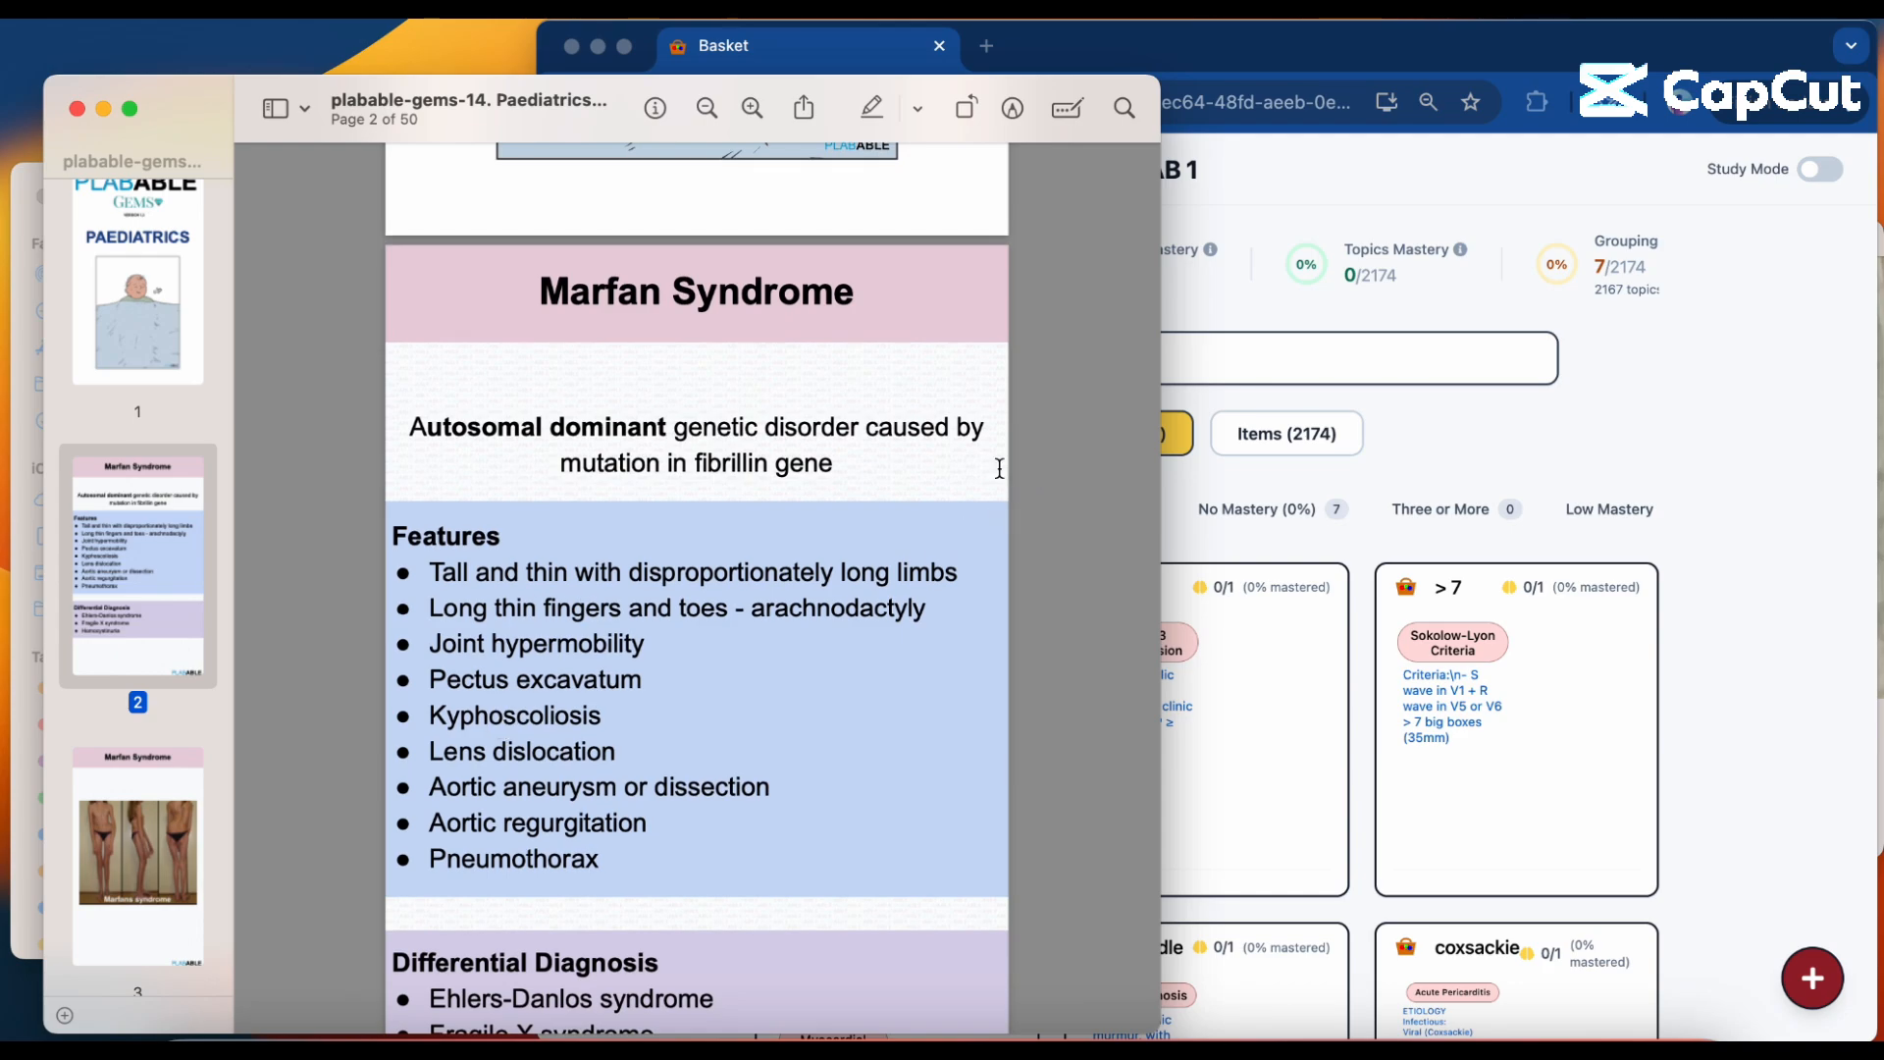
Switch back to the browser, search the PLAB 1 workspace for "marfan syndrome" and show the matching items.
click(1168, 361)
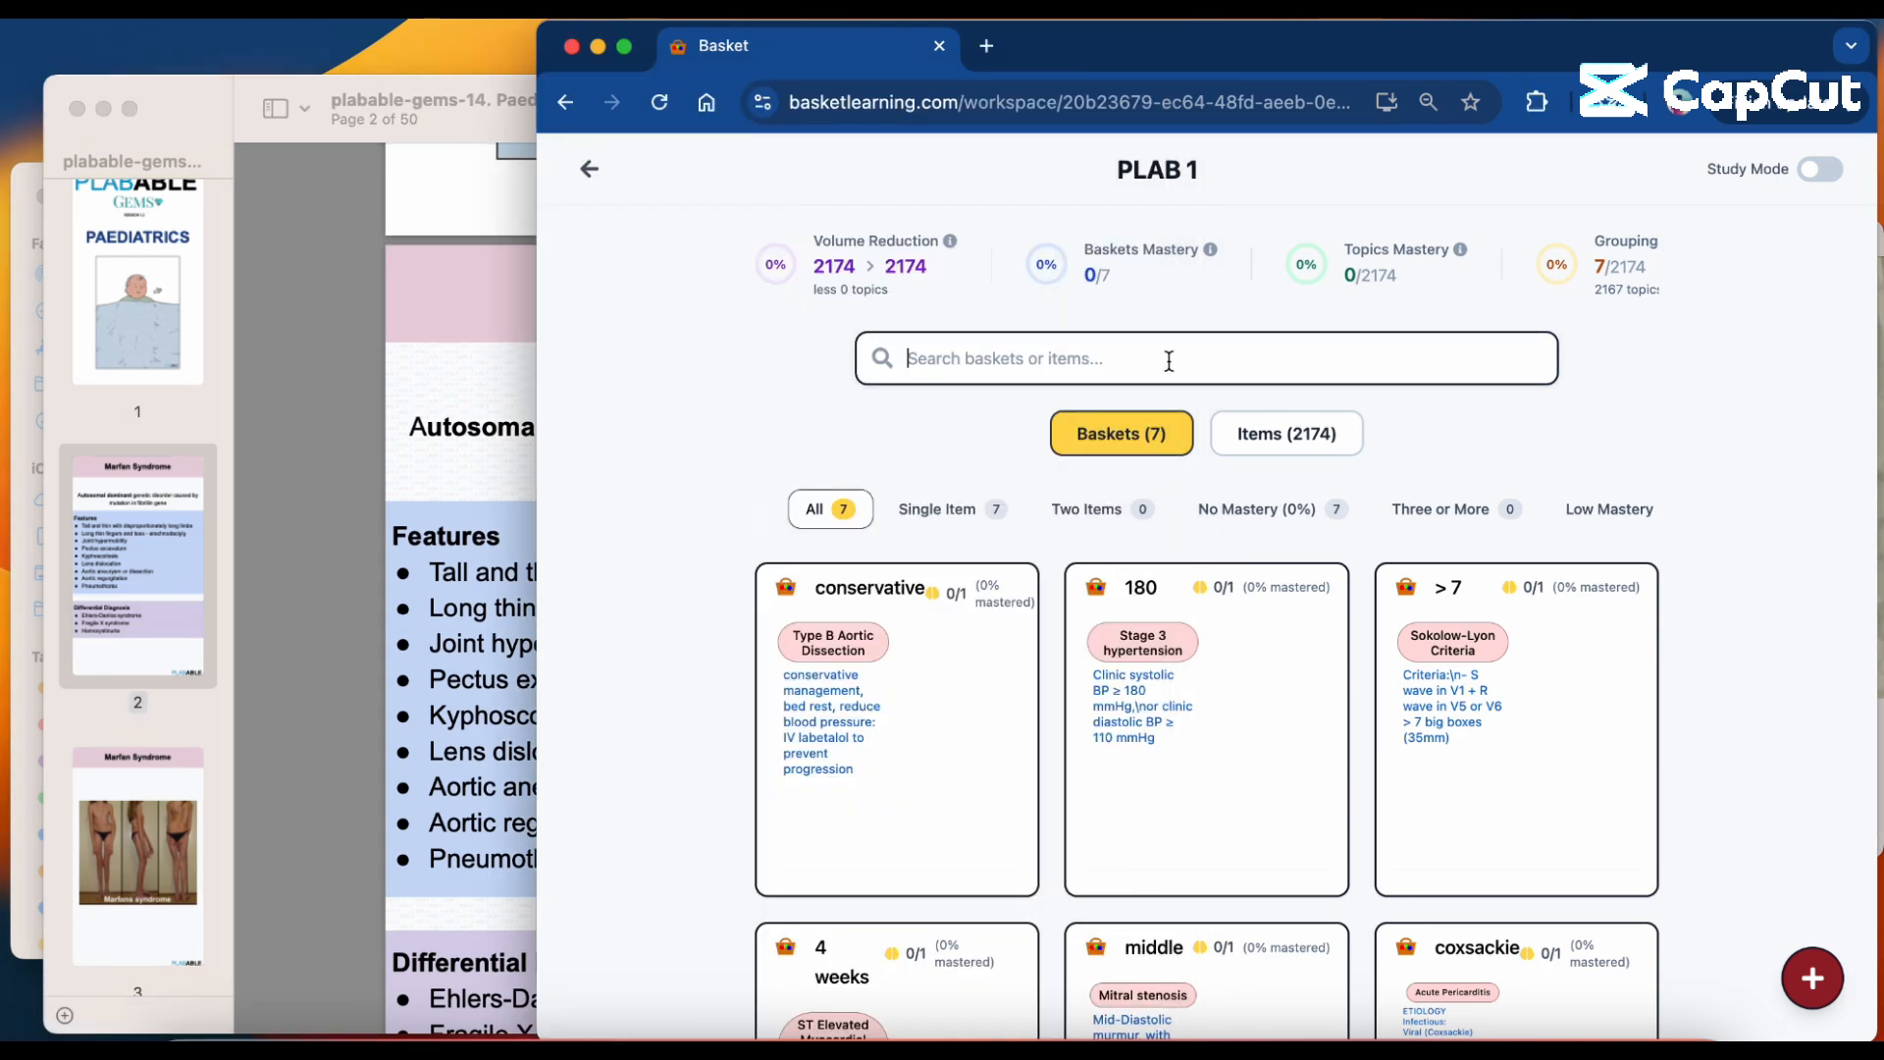
text(marfan synd)
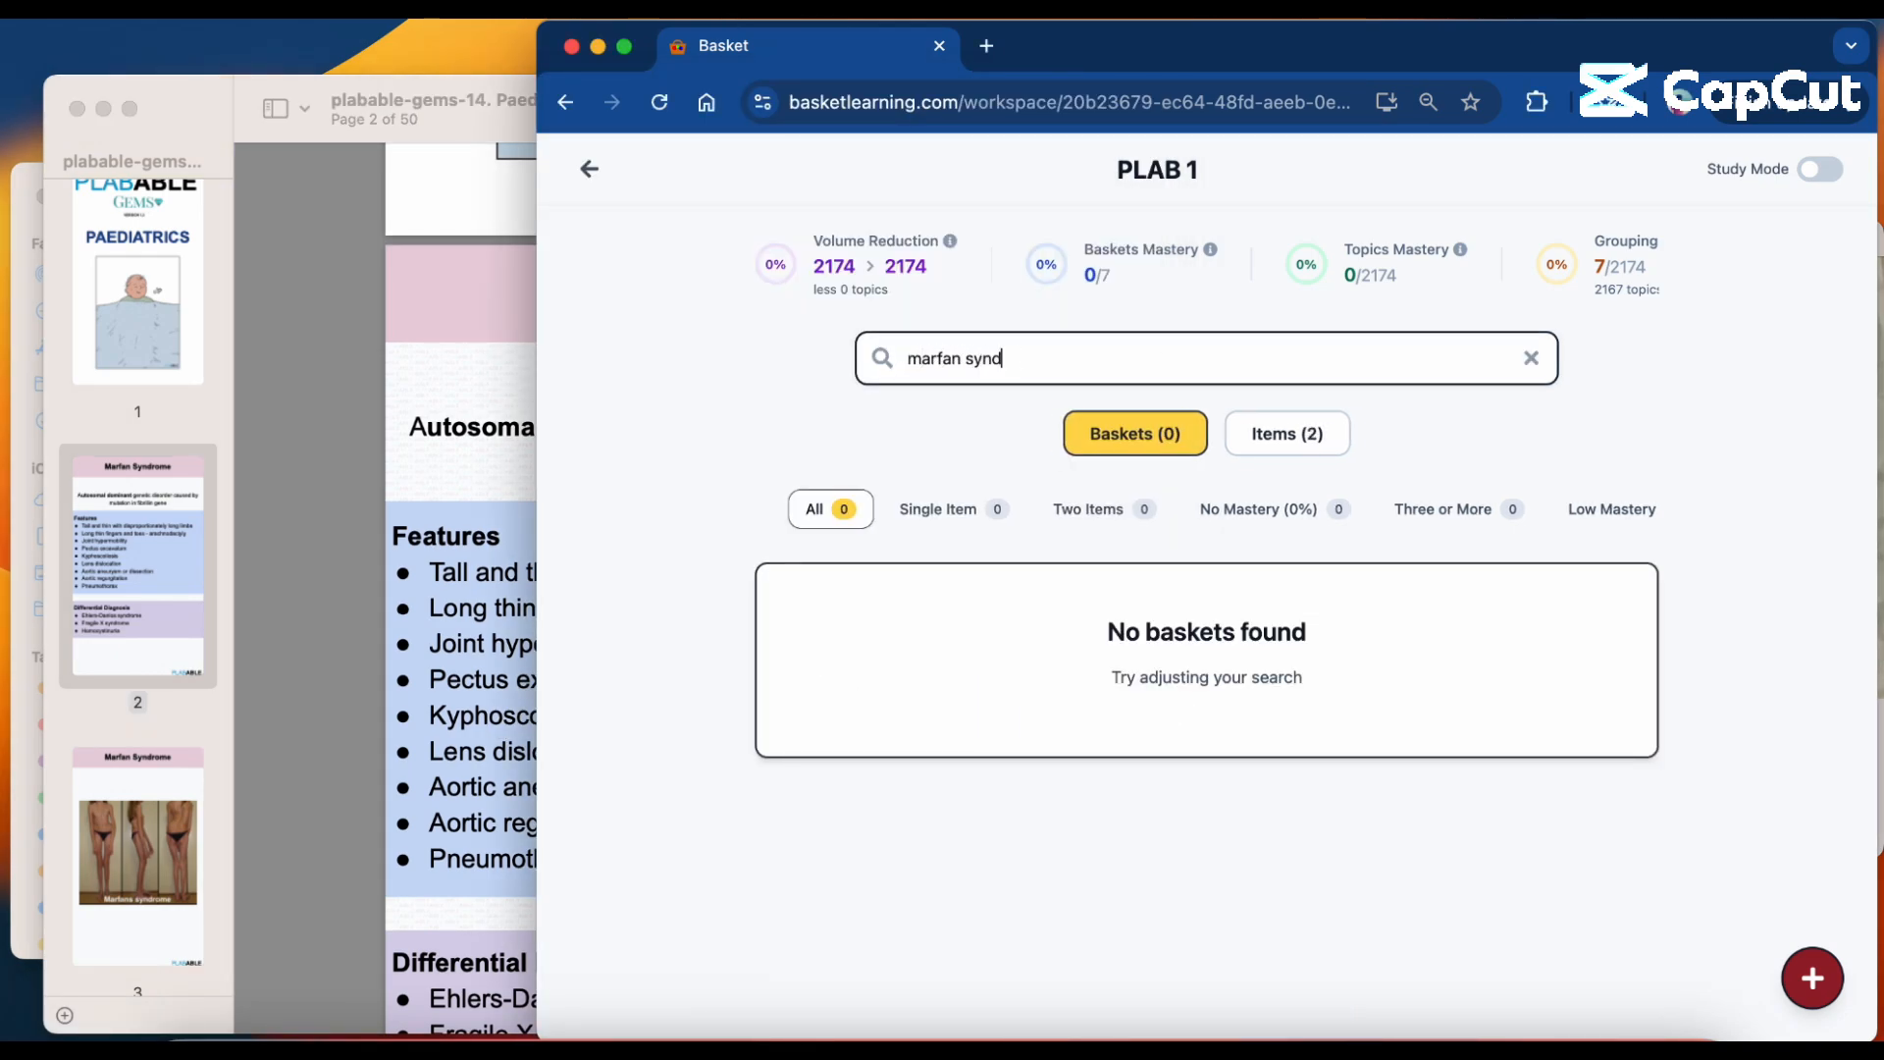
text(rome)
click(1280, 434)
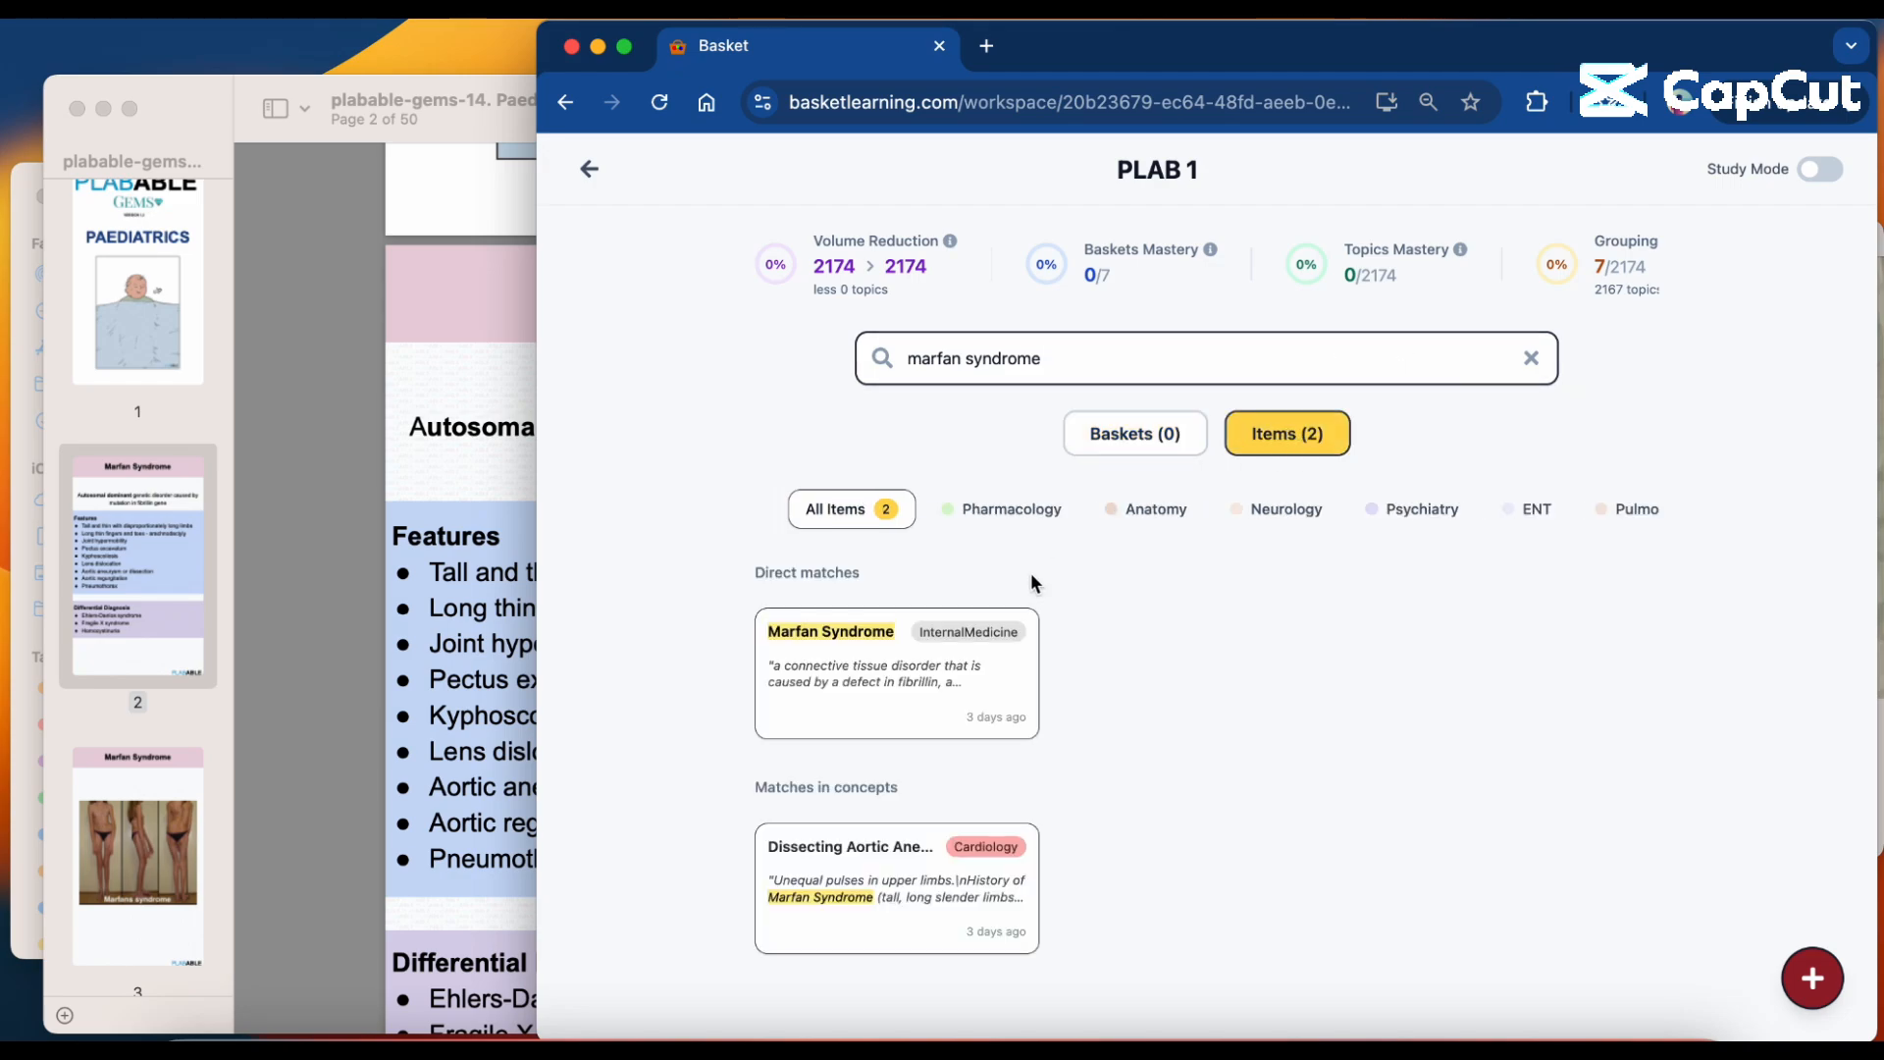
Open the directly matching Marfan Syndrome topic, review its concepts and star "causes subluxation of the lenses, typically upward and temporally".
click(976, 668)
scroll(976, 668, down, 2)
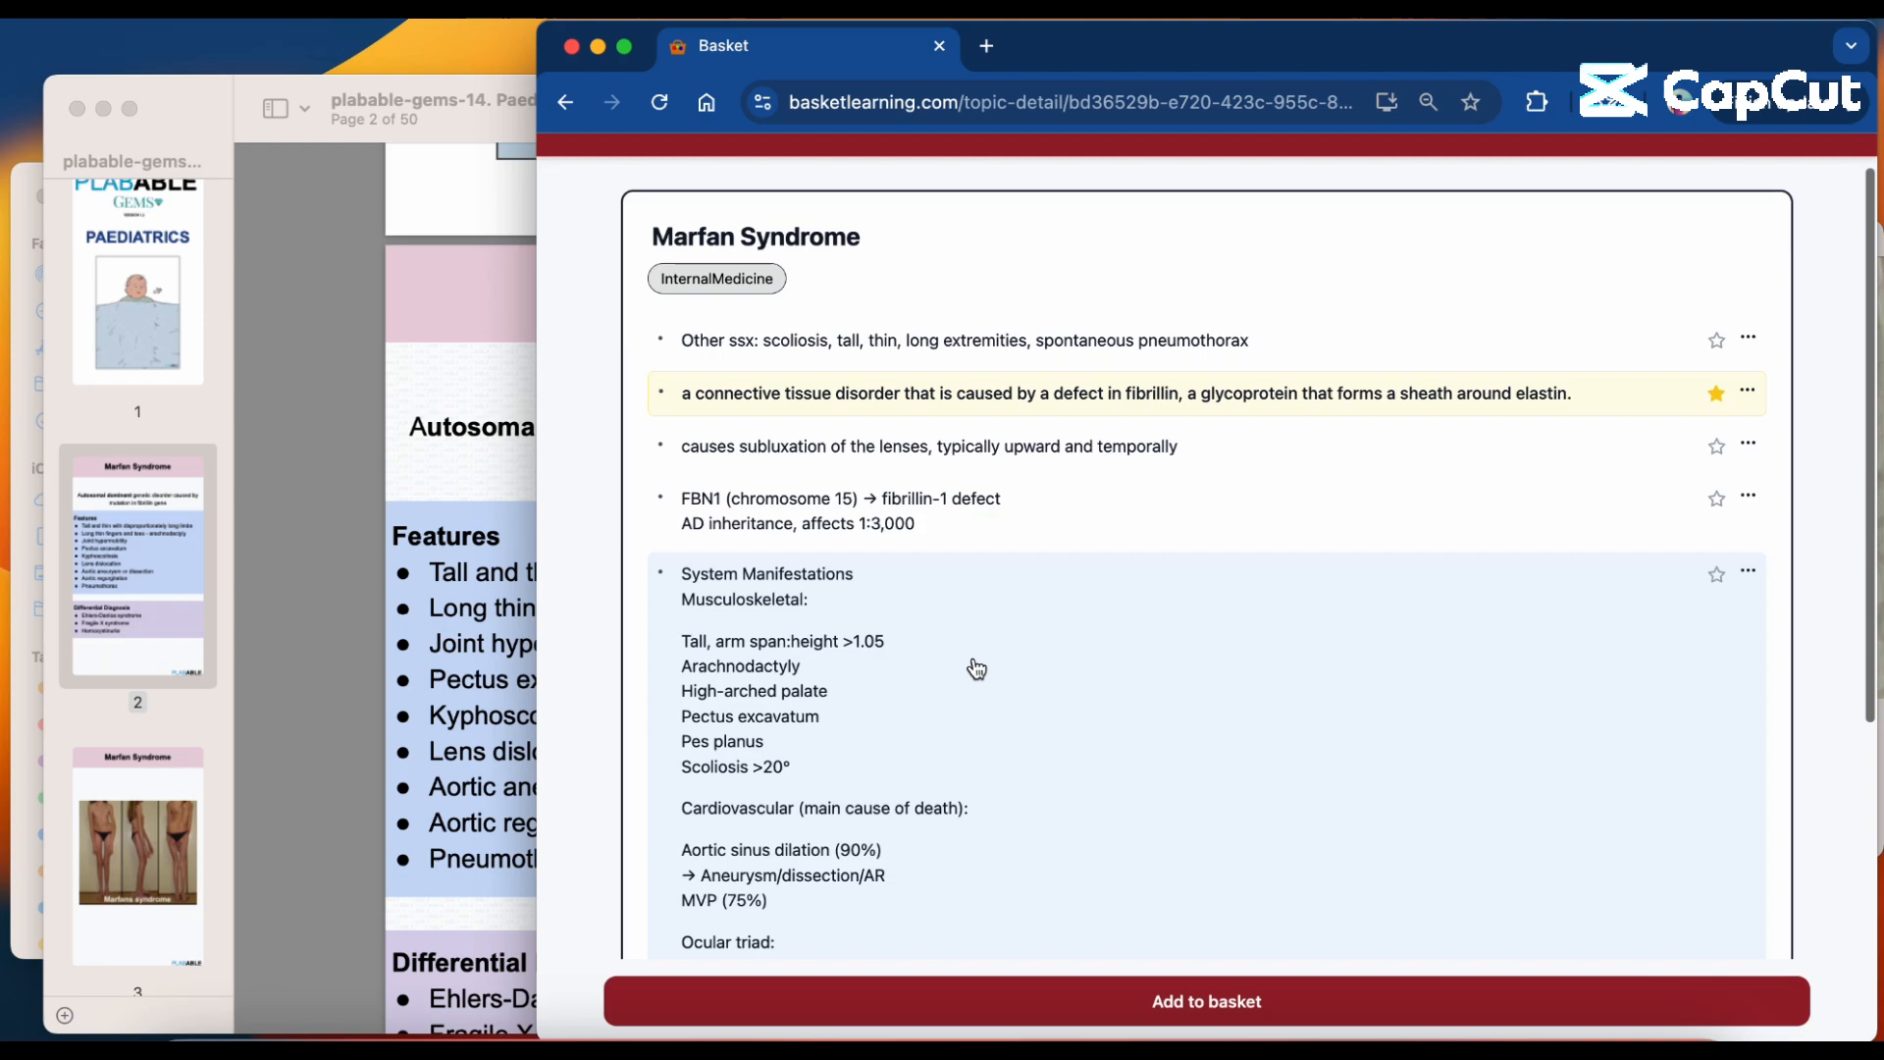
scroll(976, 668, down, 2)
scroll(976, 668, up, 4)
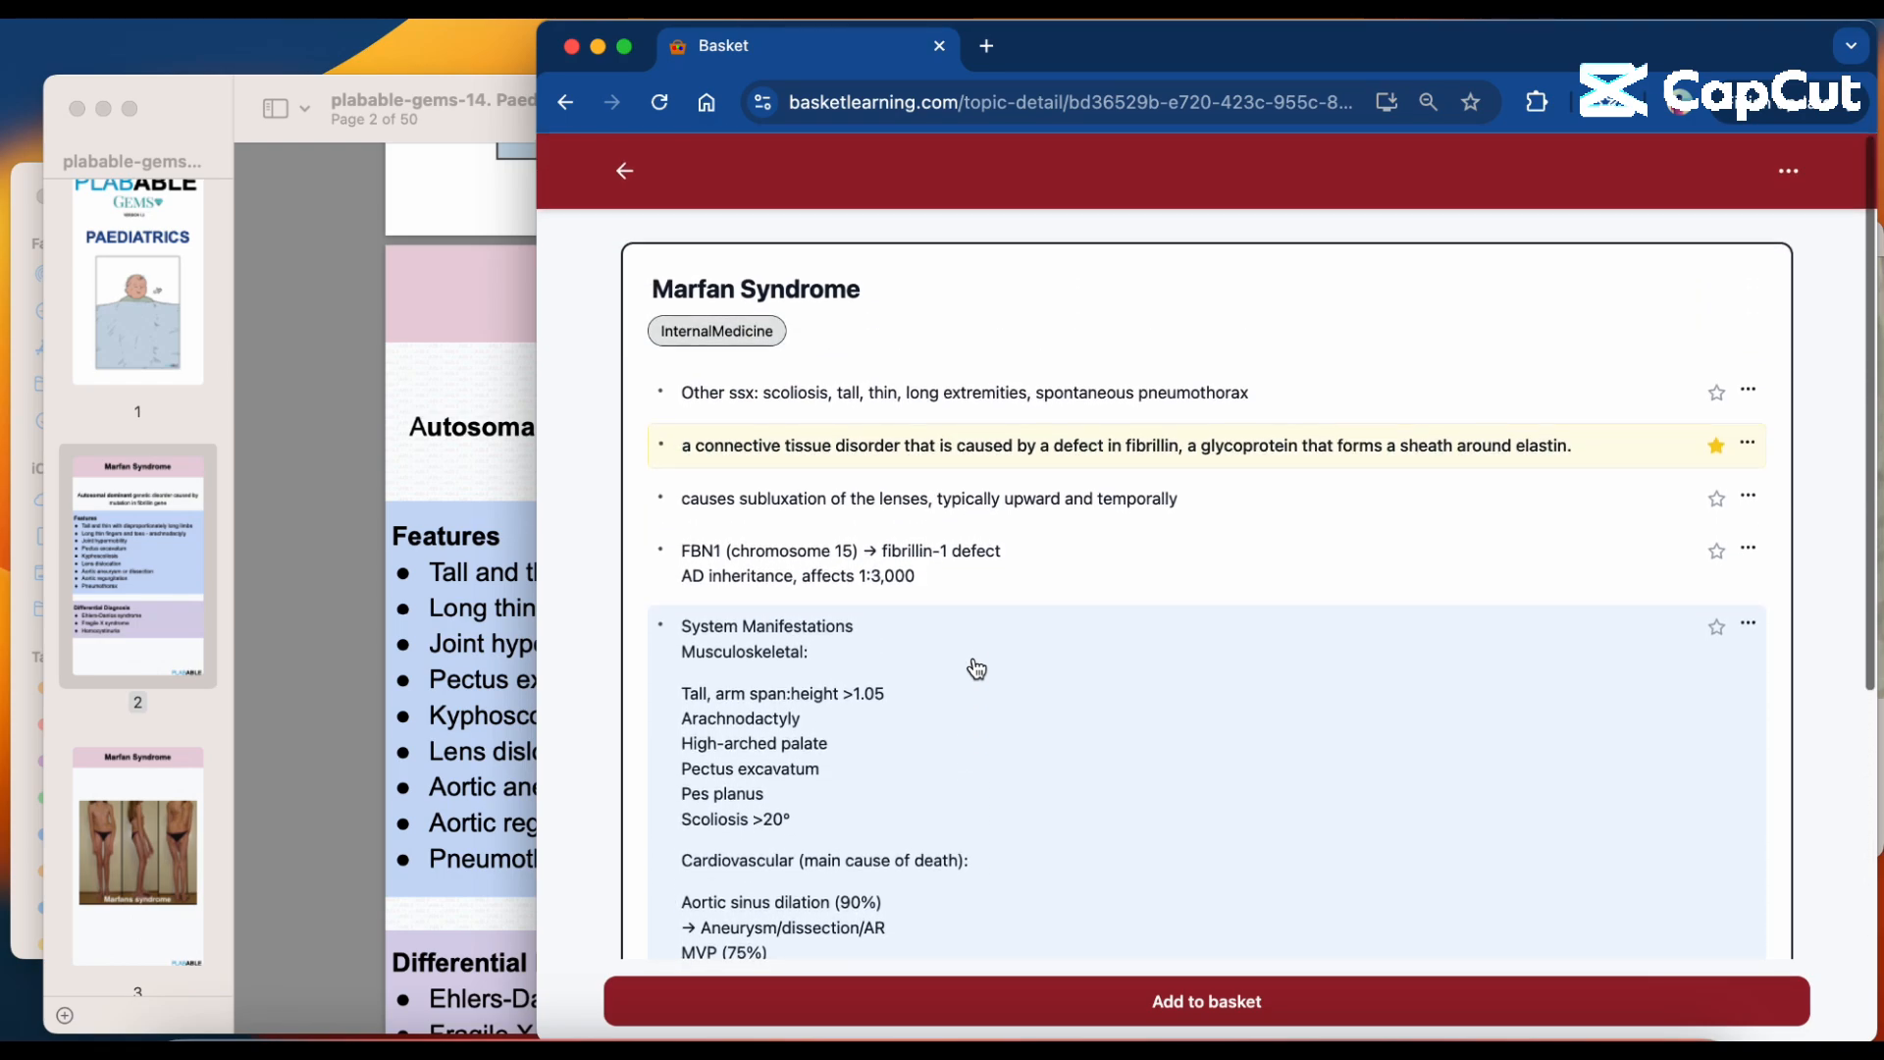
scroll(976, 668, down, 5)
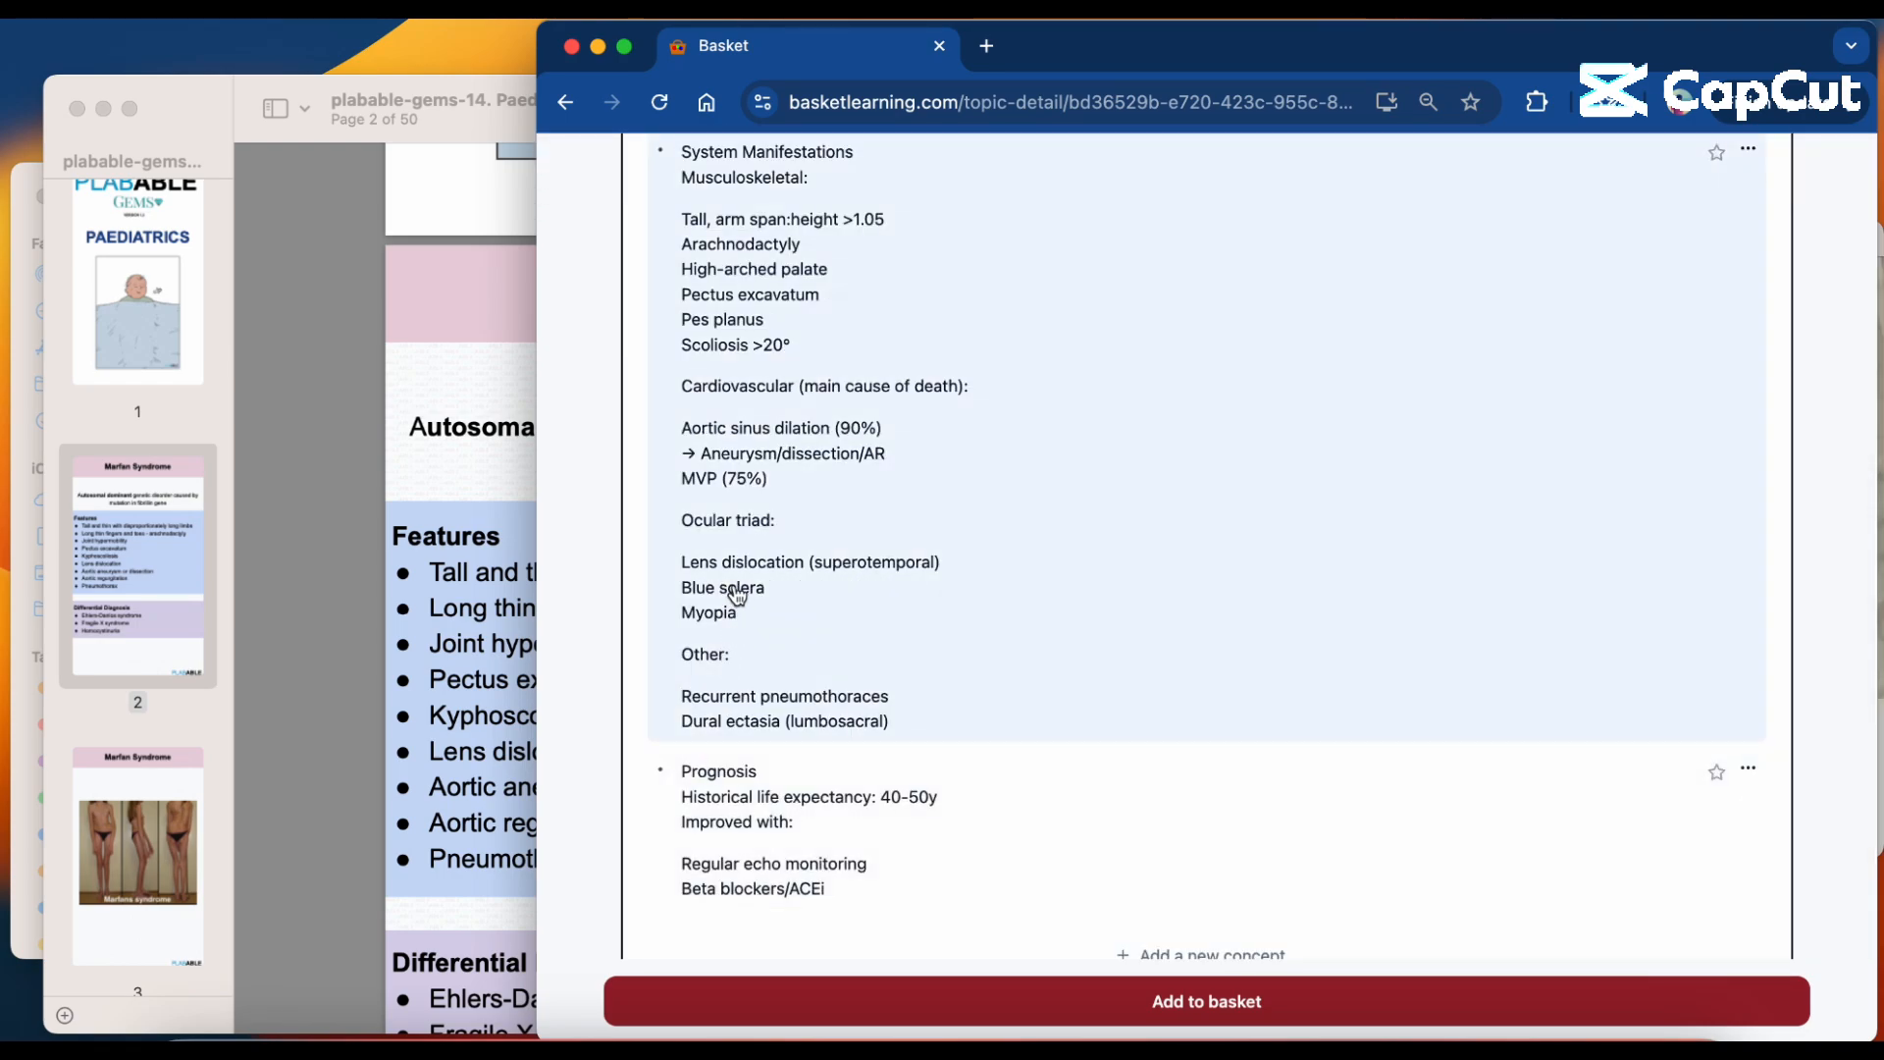
scroll(736, 595, up, 4)
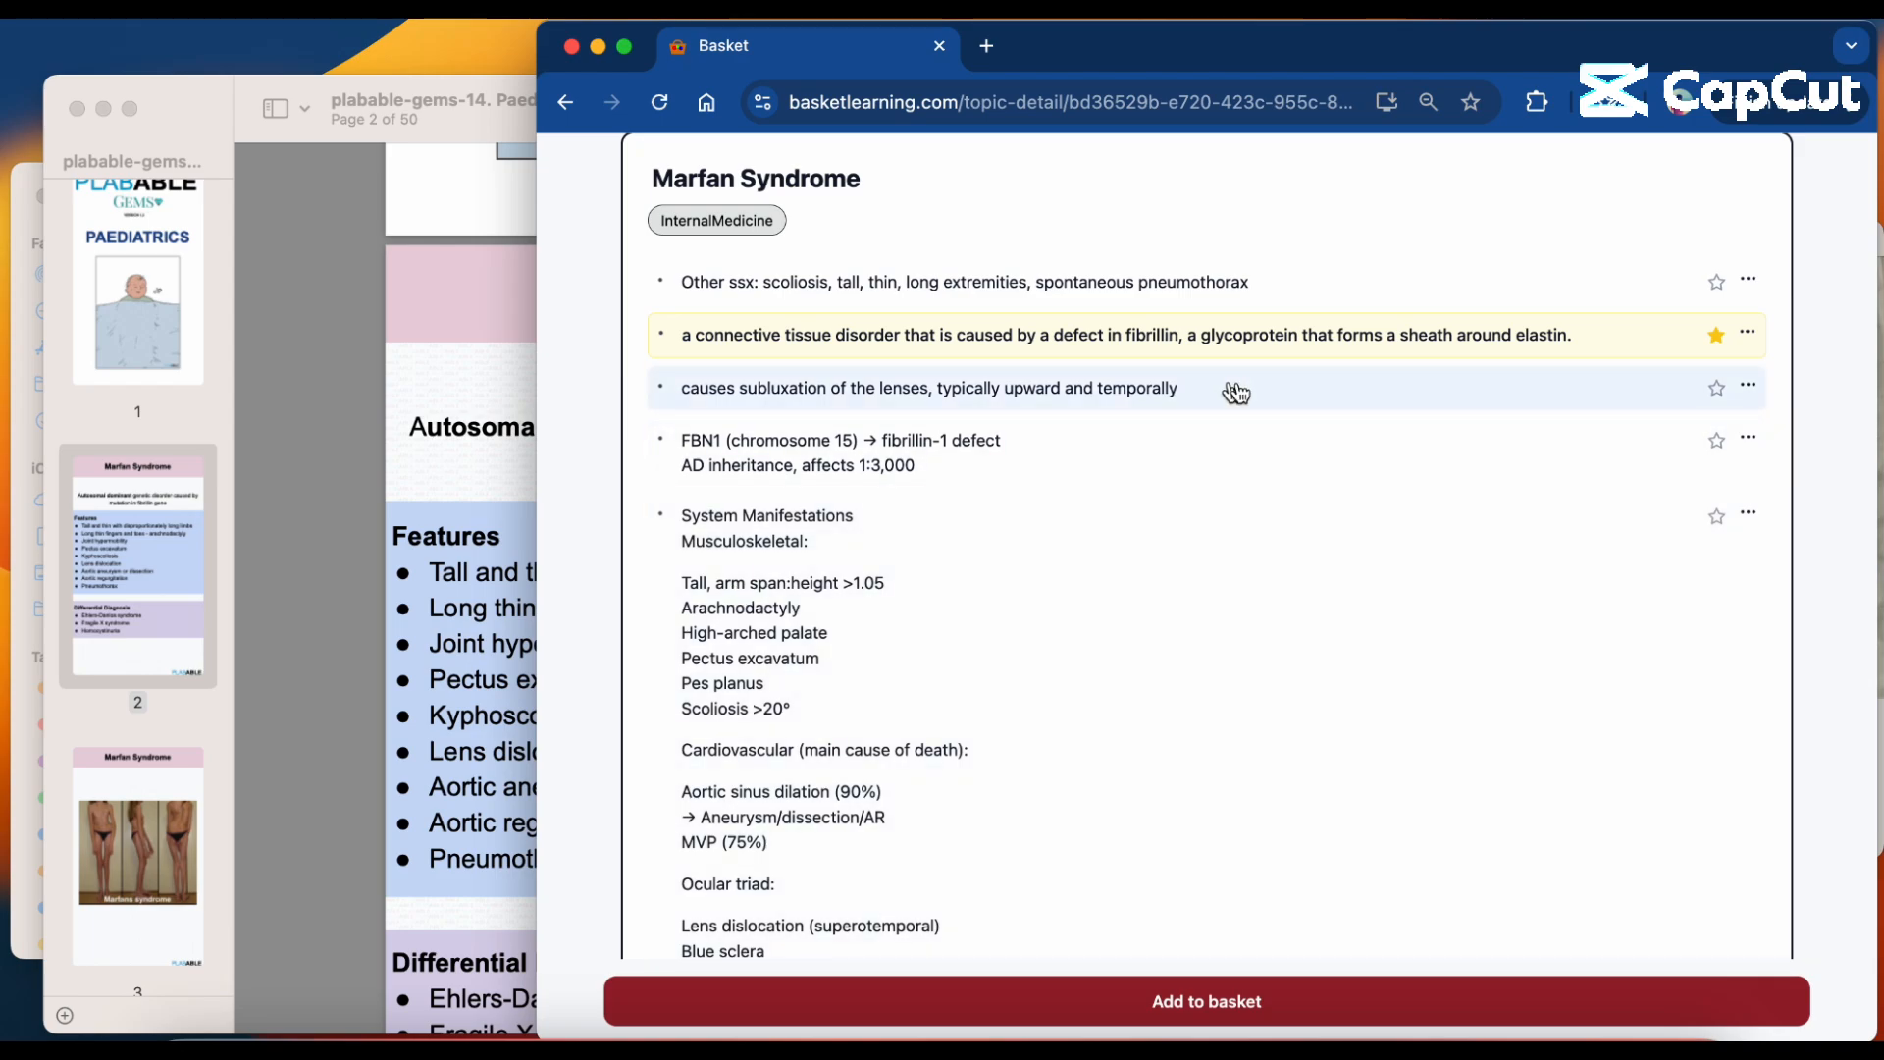
scroll(1617, 418, up, 2)
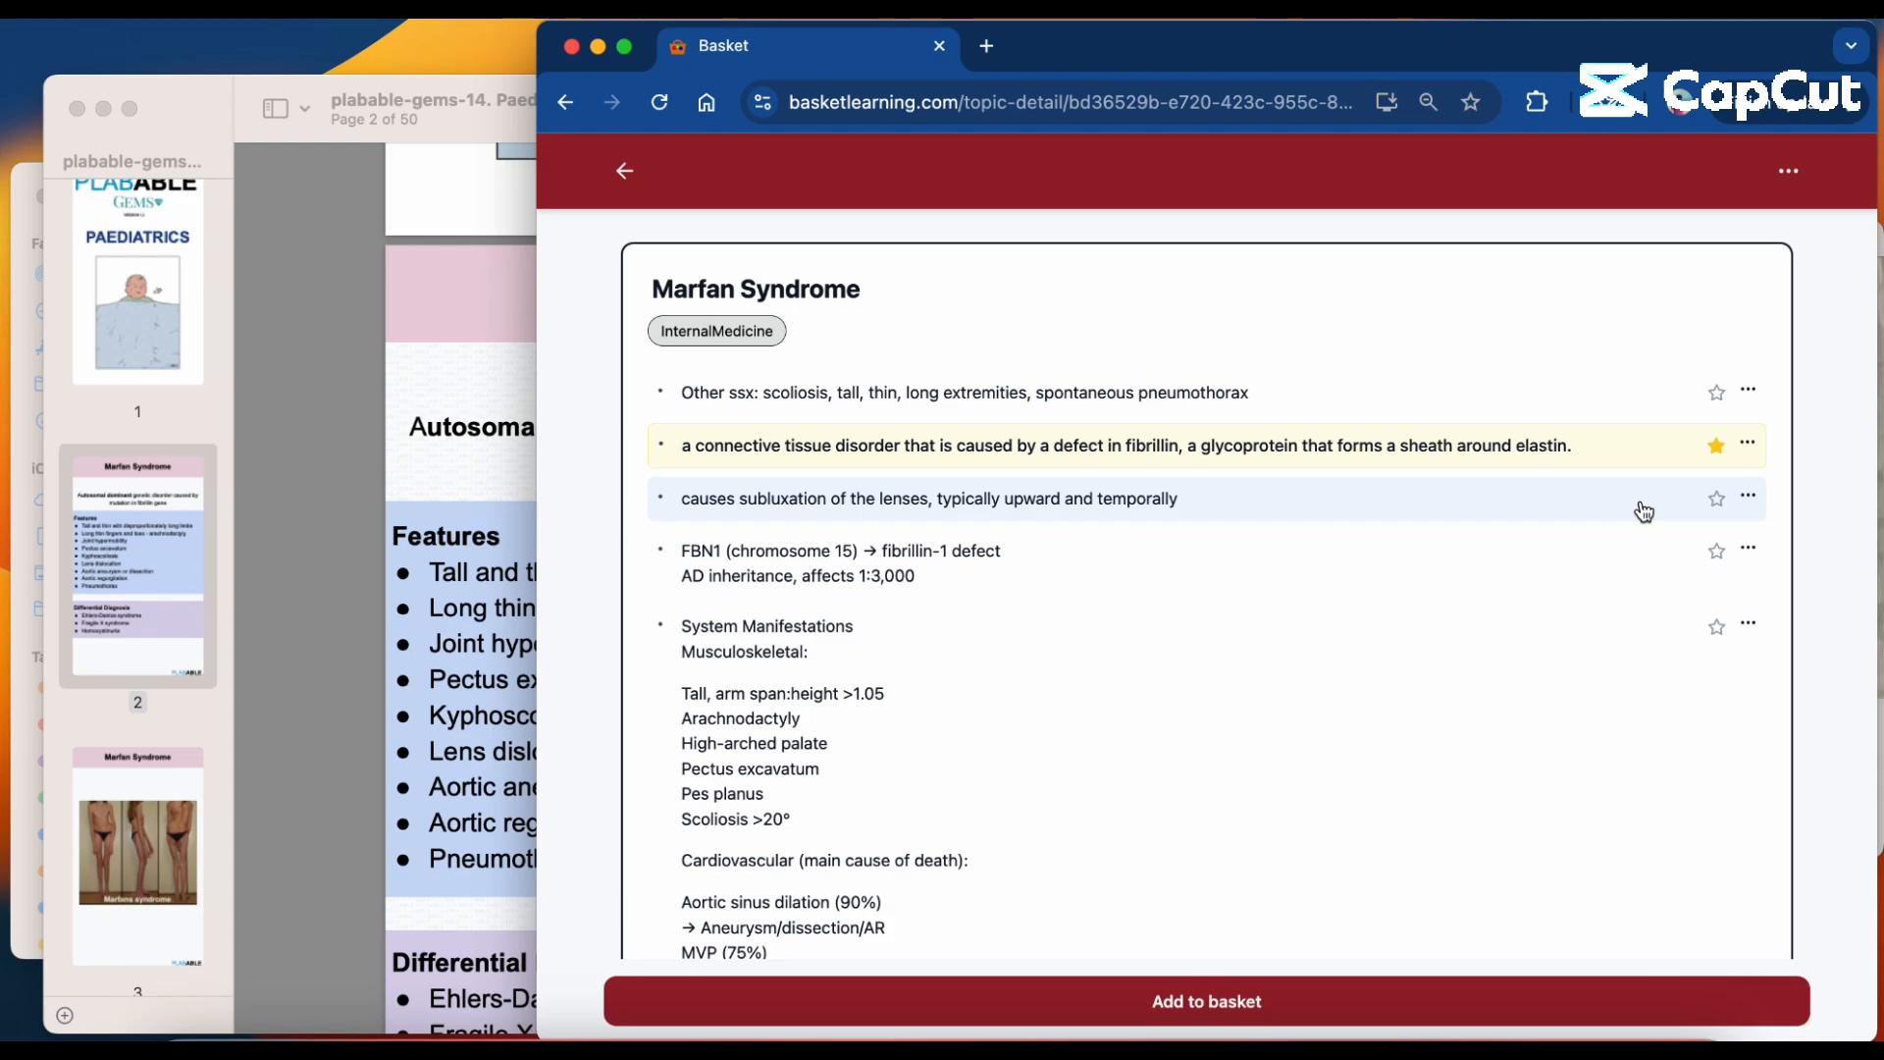
click(1716, 498)
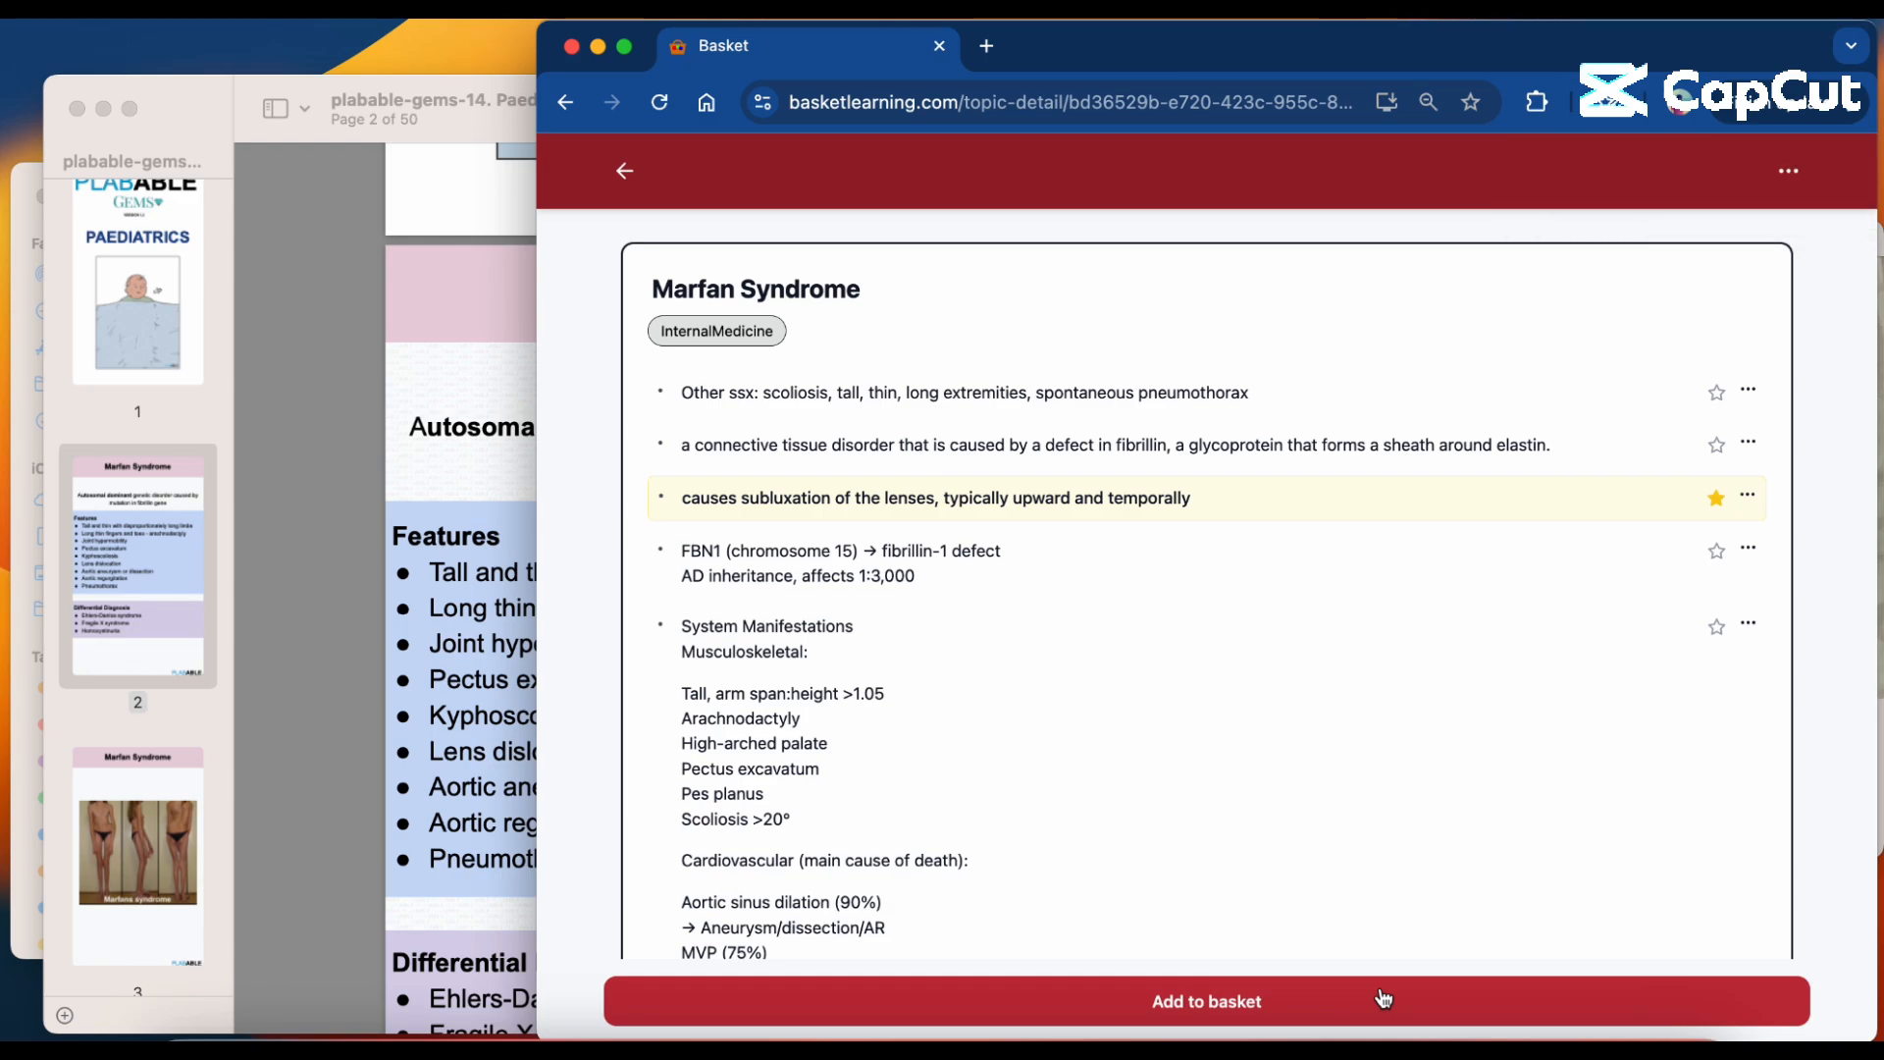
Start adding Marfan Syndrome to a basket, search the baskets for "stemi" and choose the "4 weeks" basket as the destination.
click(1383, 999)
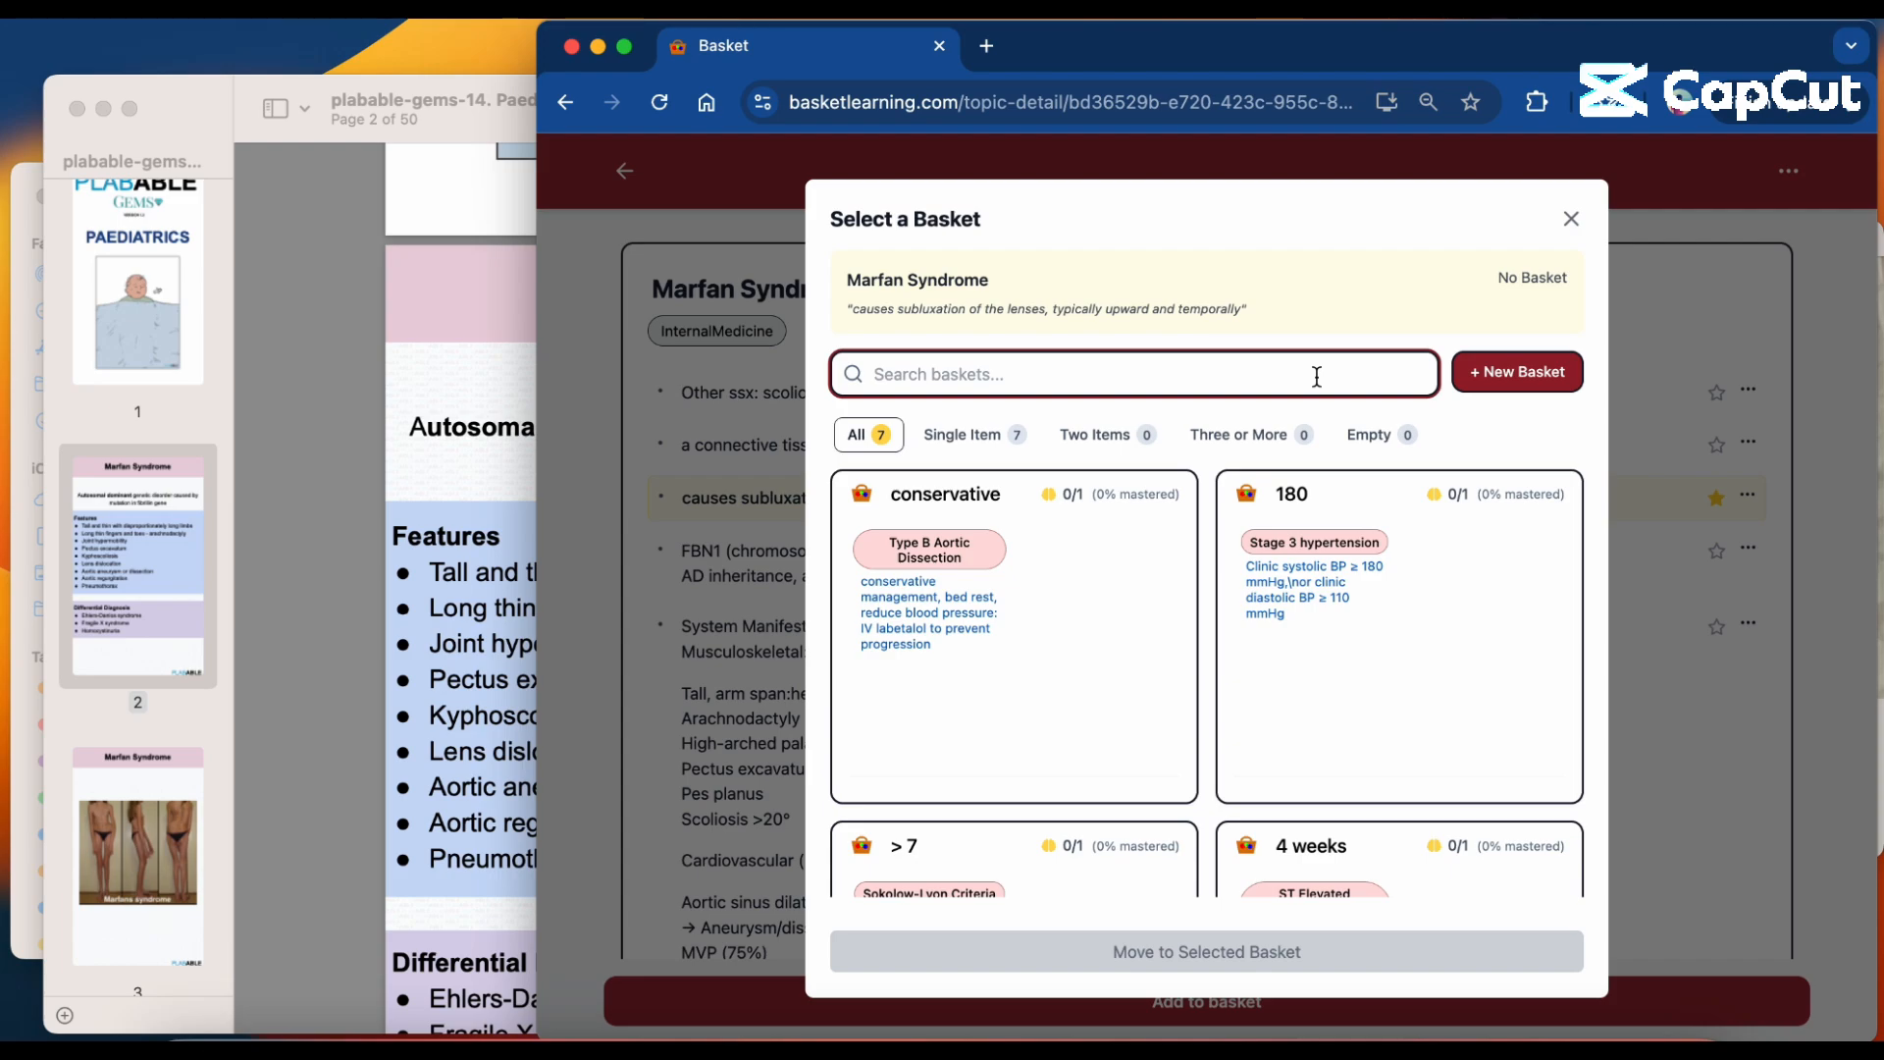
text(s)
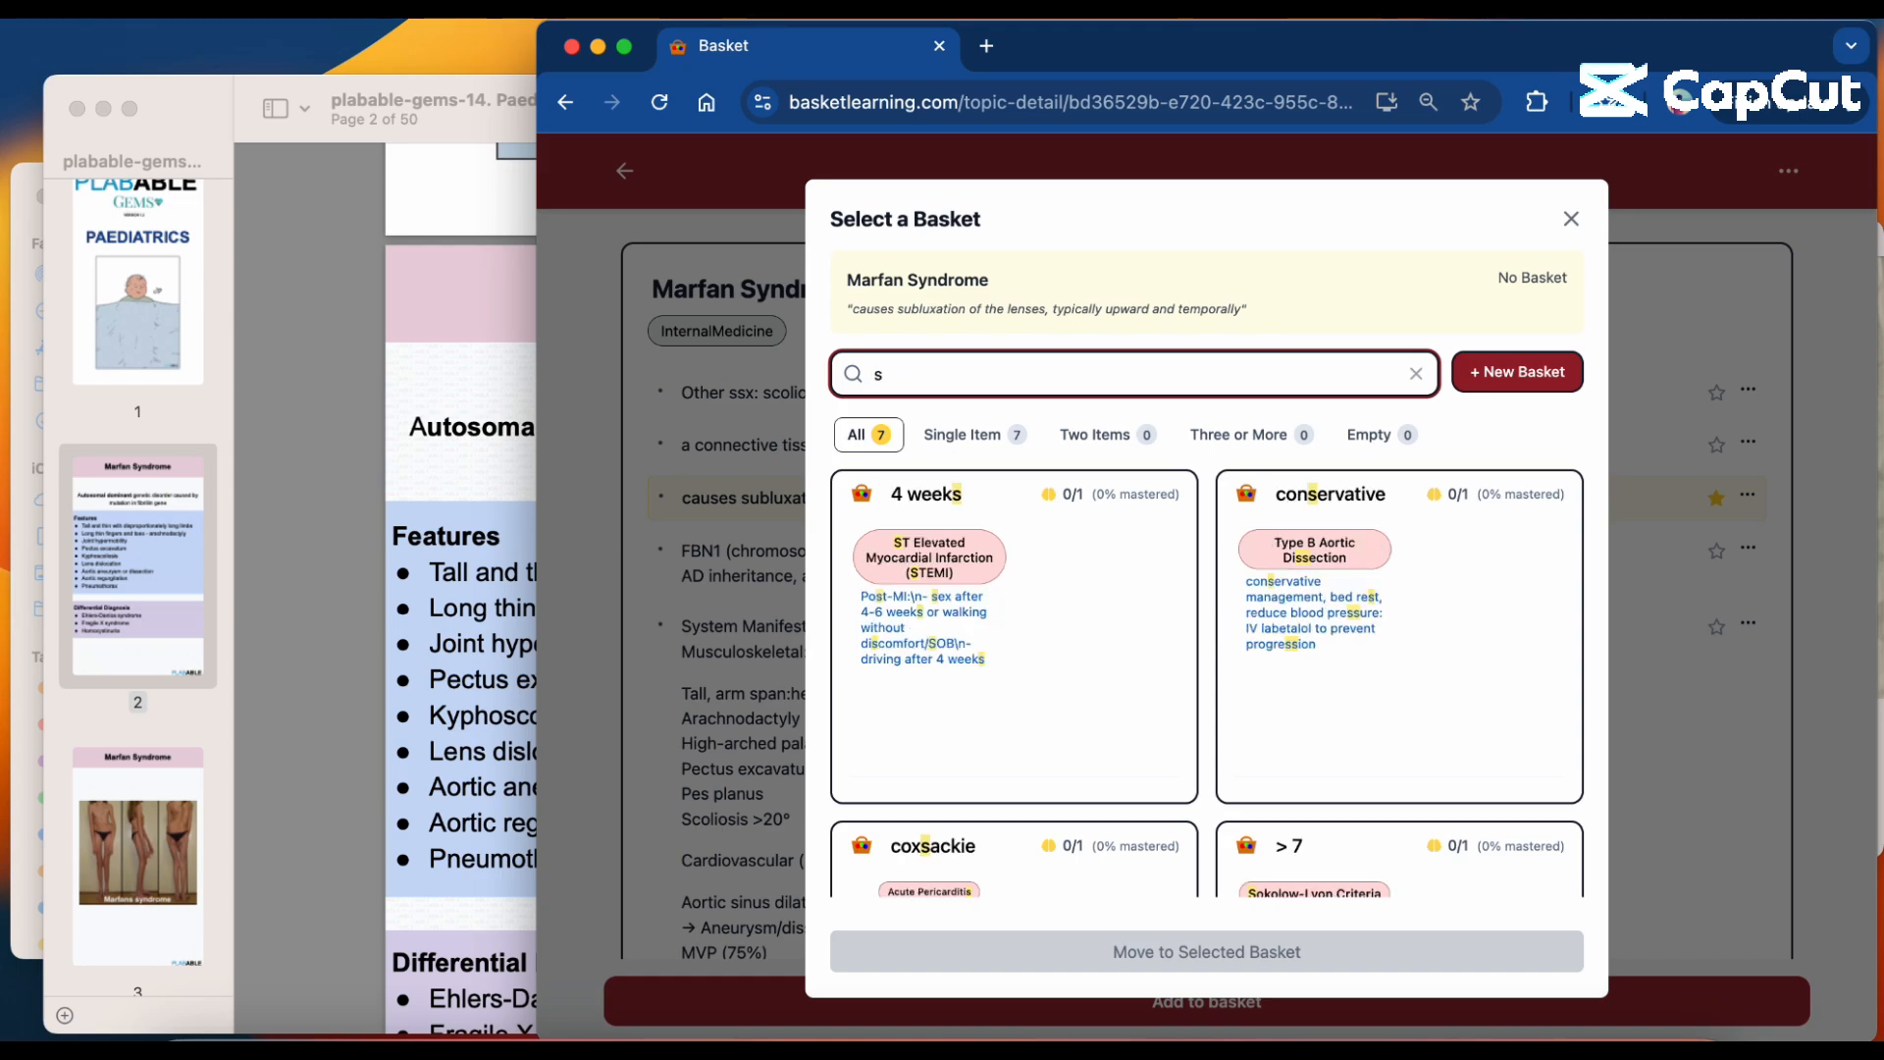
text(tem)
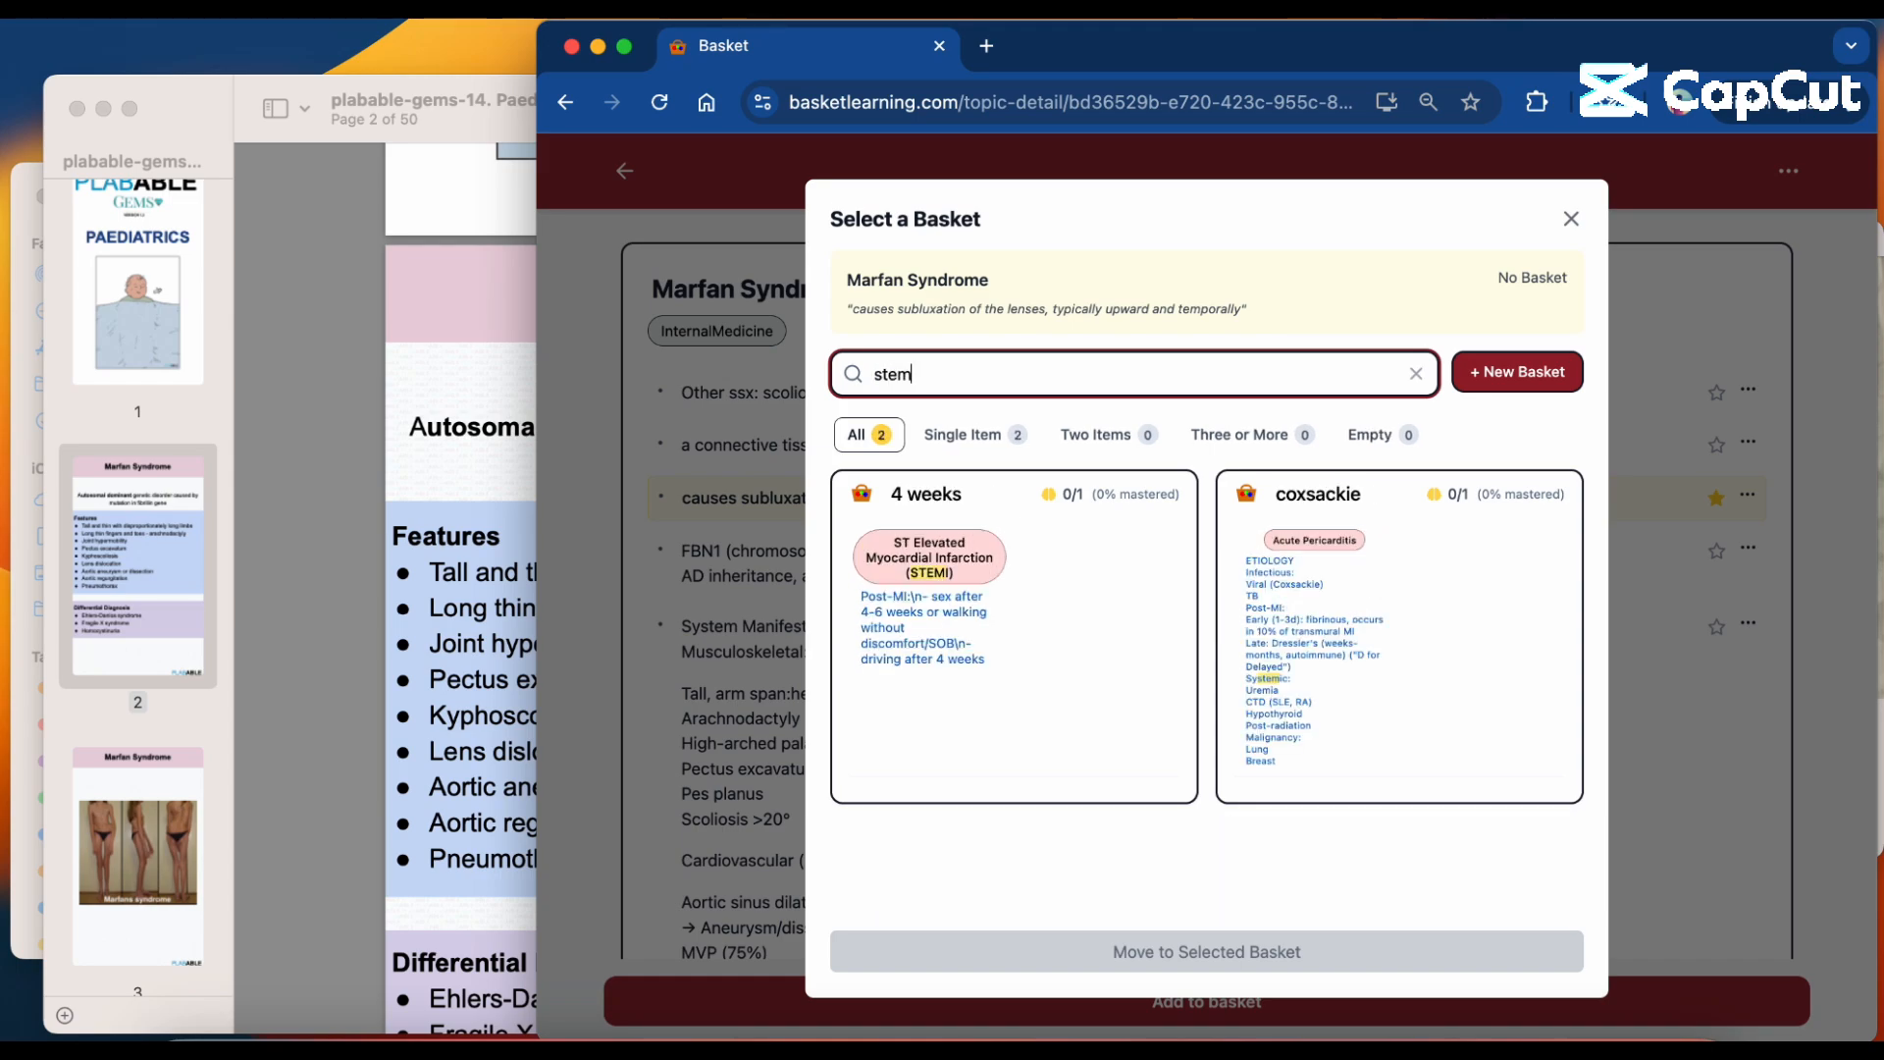
text(i)
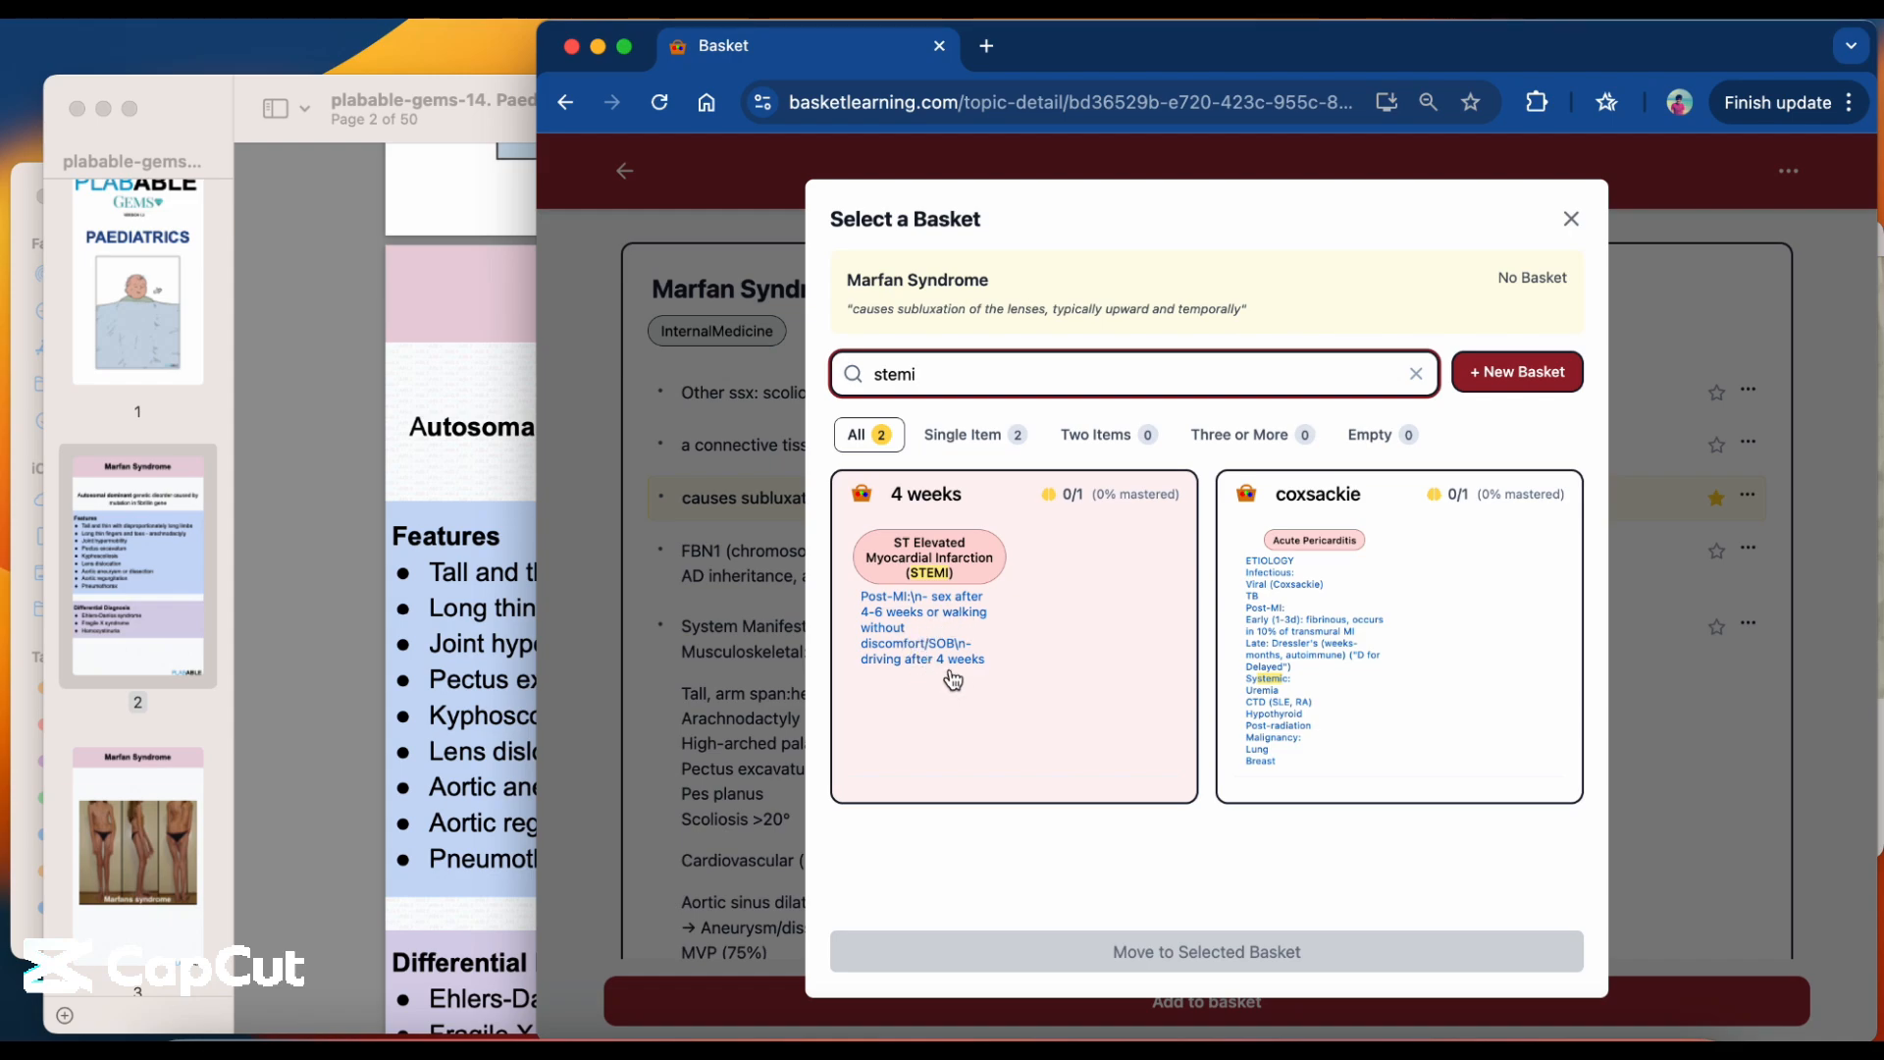
click(1035, 671)
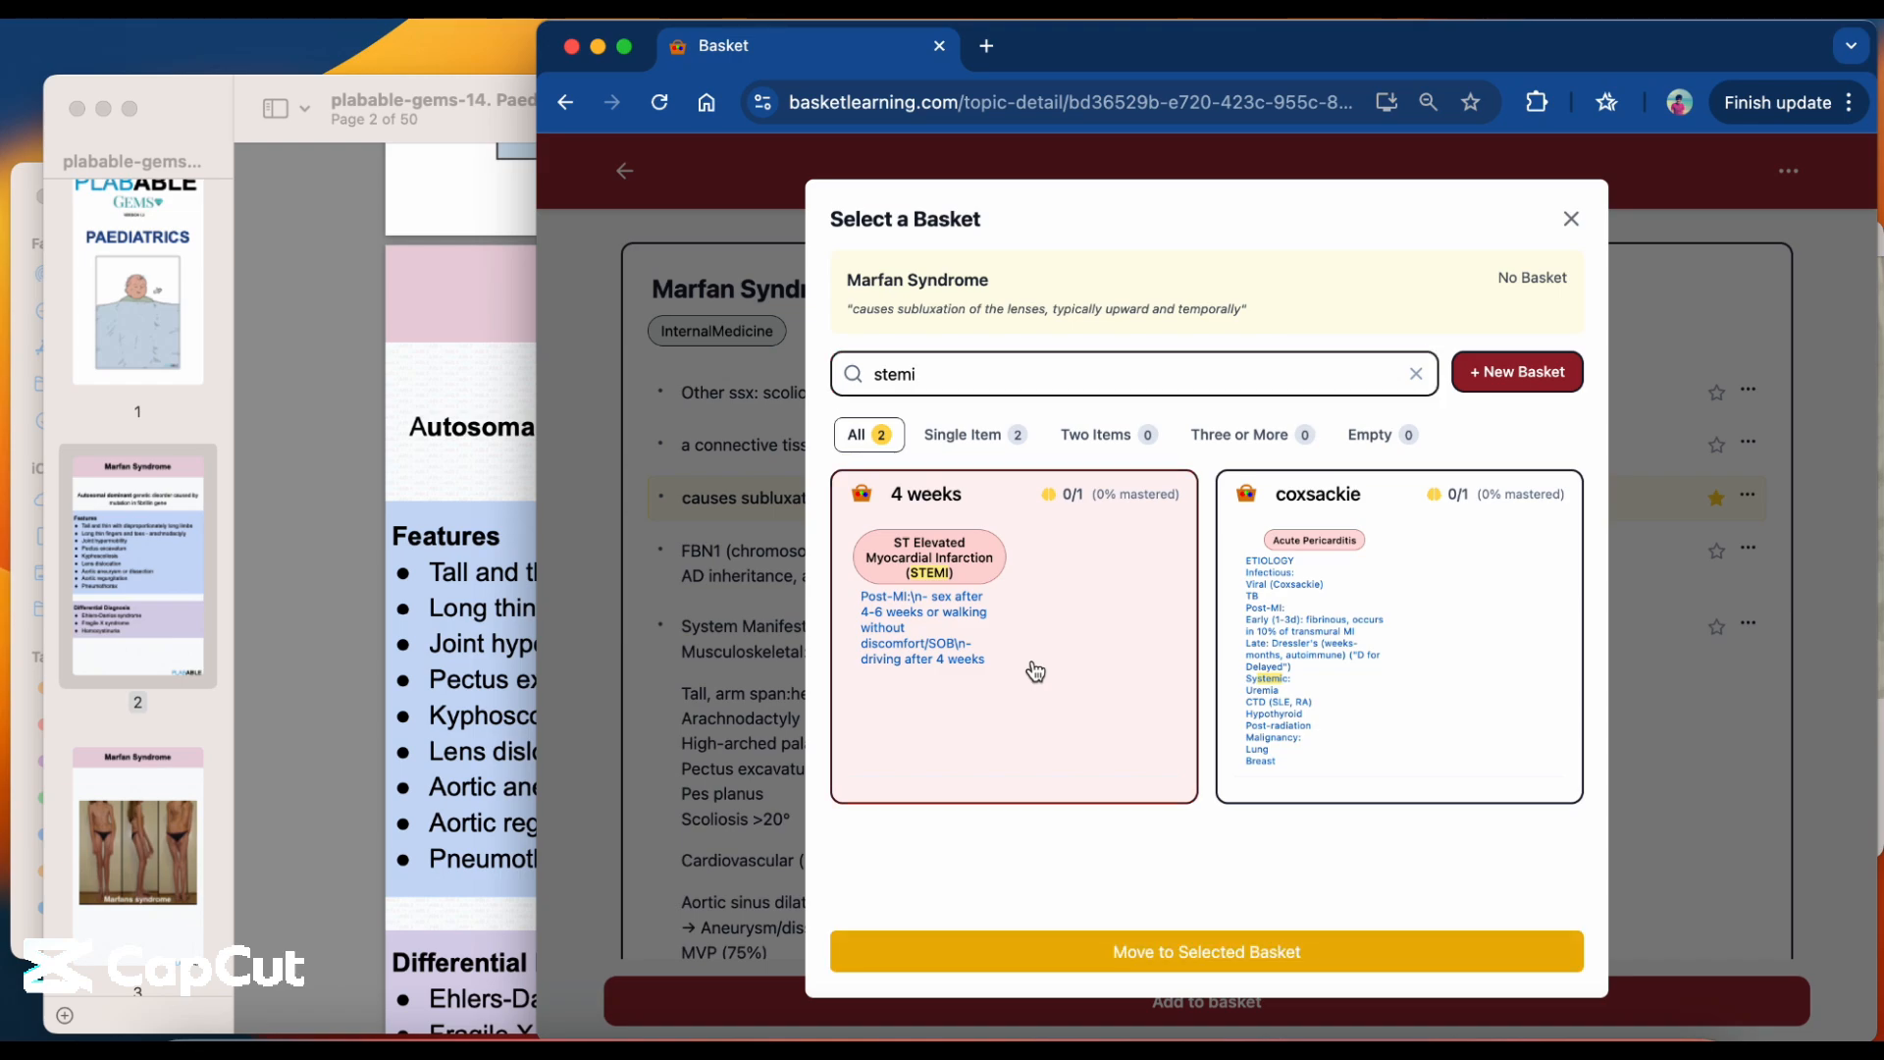
click(1080, 940)
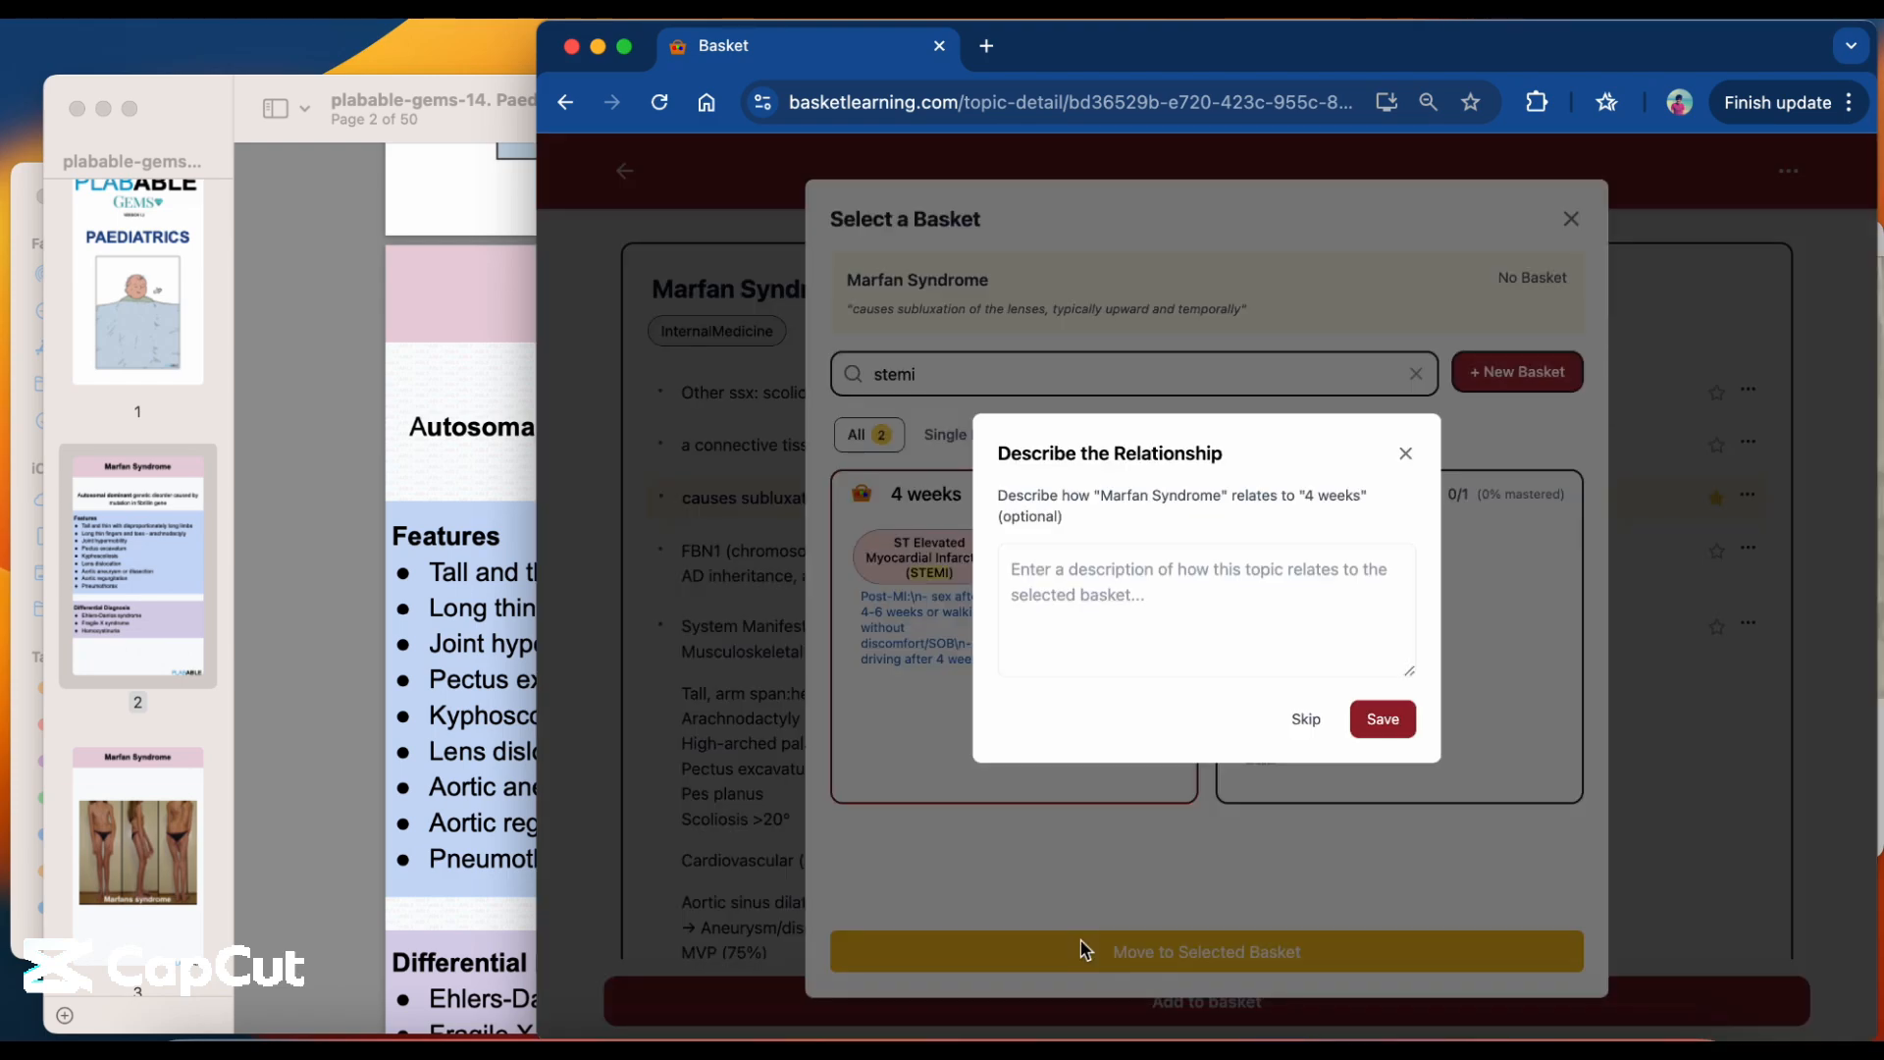
Describe the relationship as "like ST segment in STEMI, lens dislocation is upward/elevated" and save it to complete the move.
click(1125, 569)
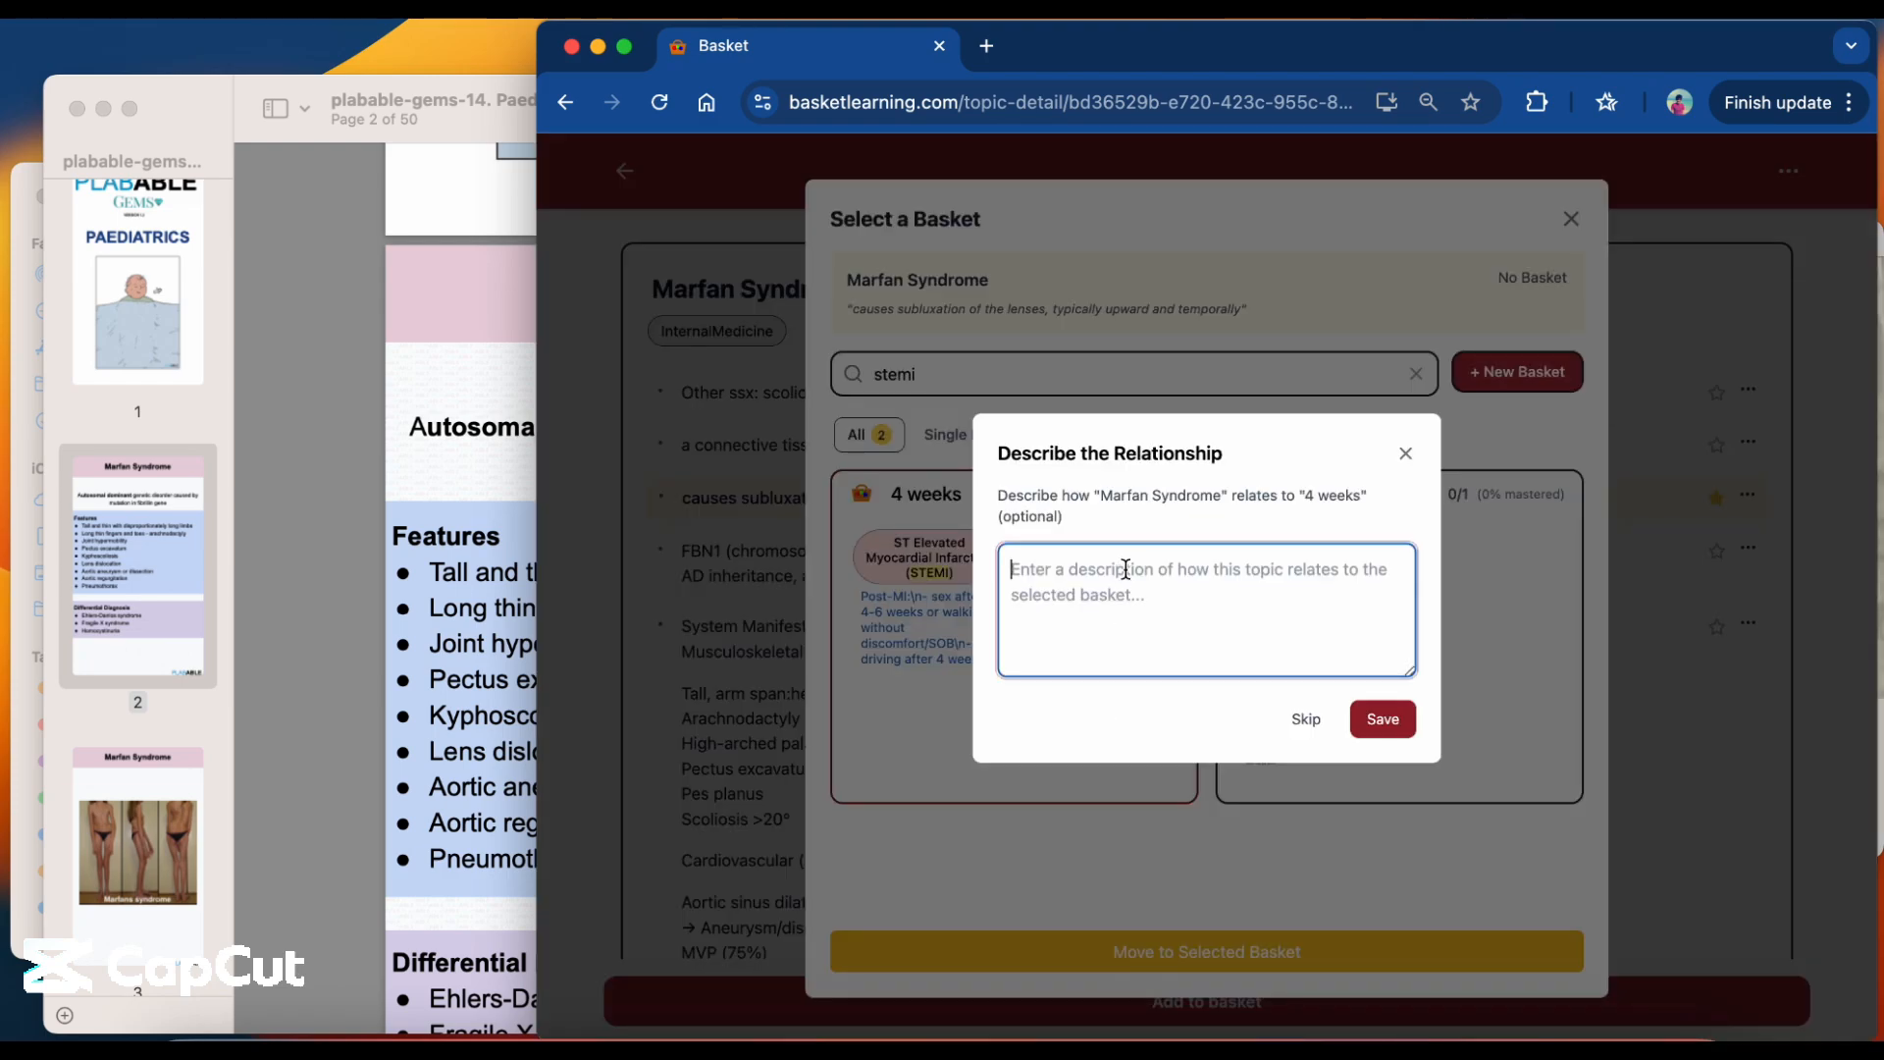
text(like STE)
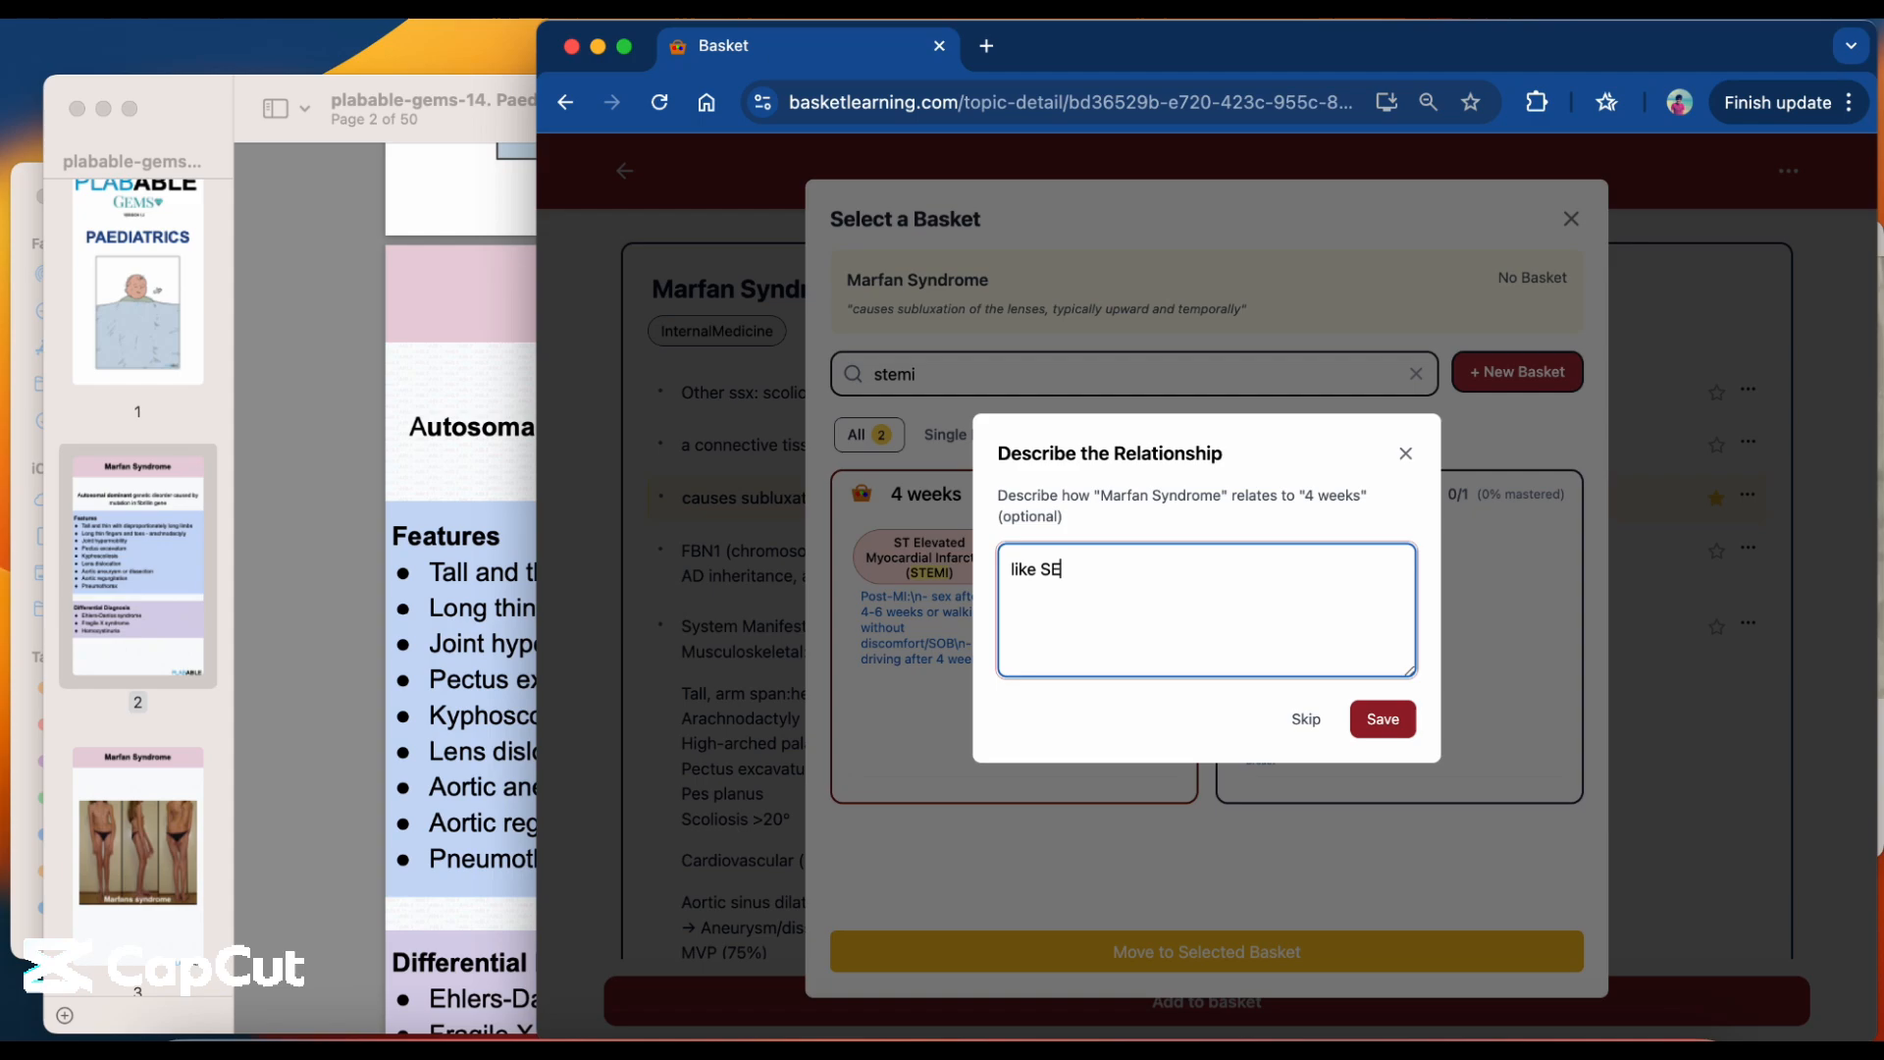
key(BackSpace)
text(segment in STEMI, l)
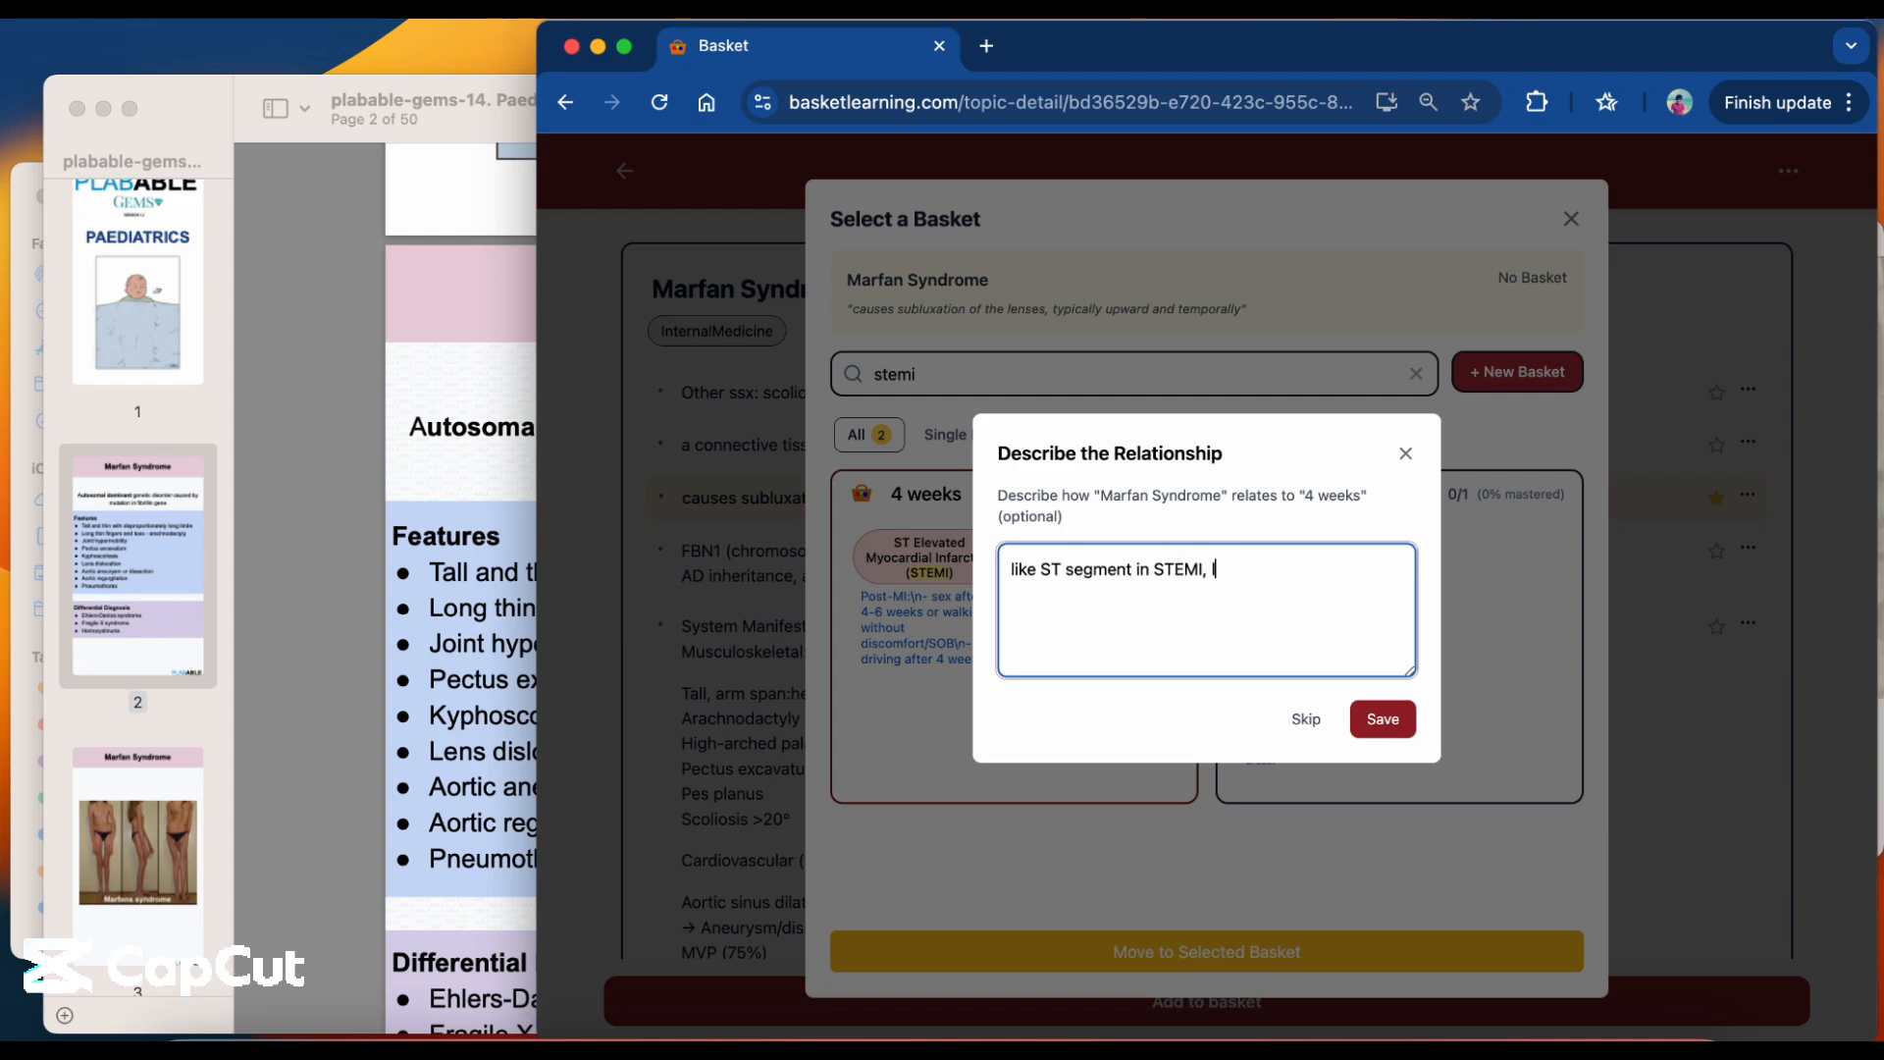
text(ens dislocatin)
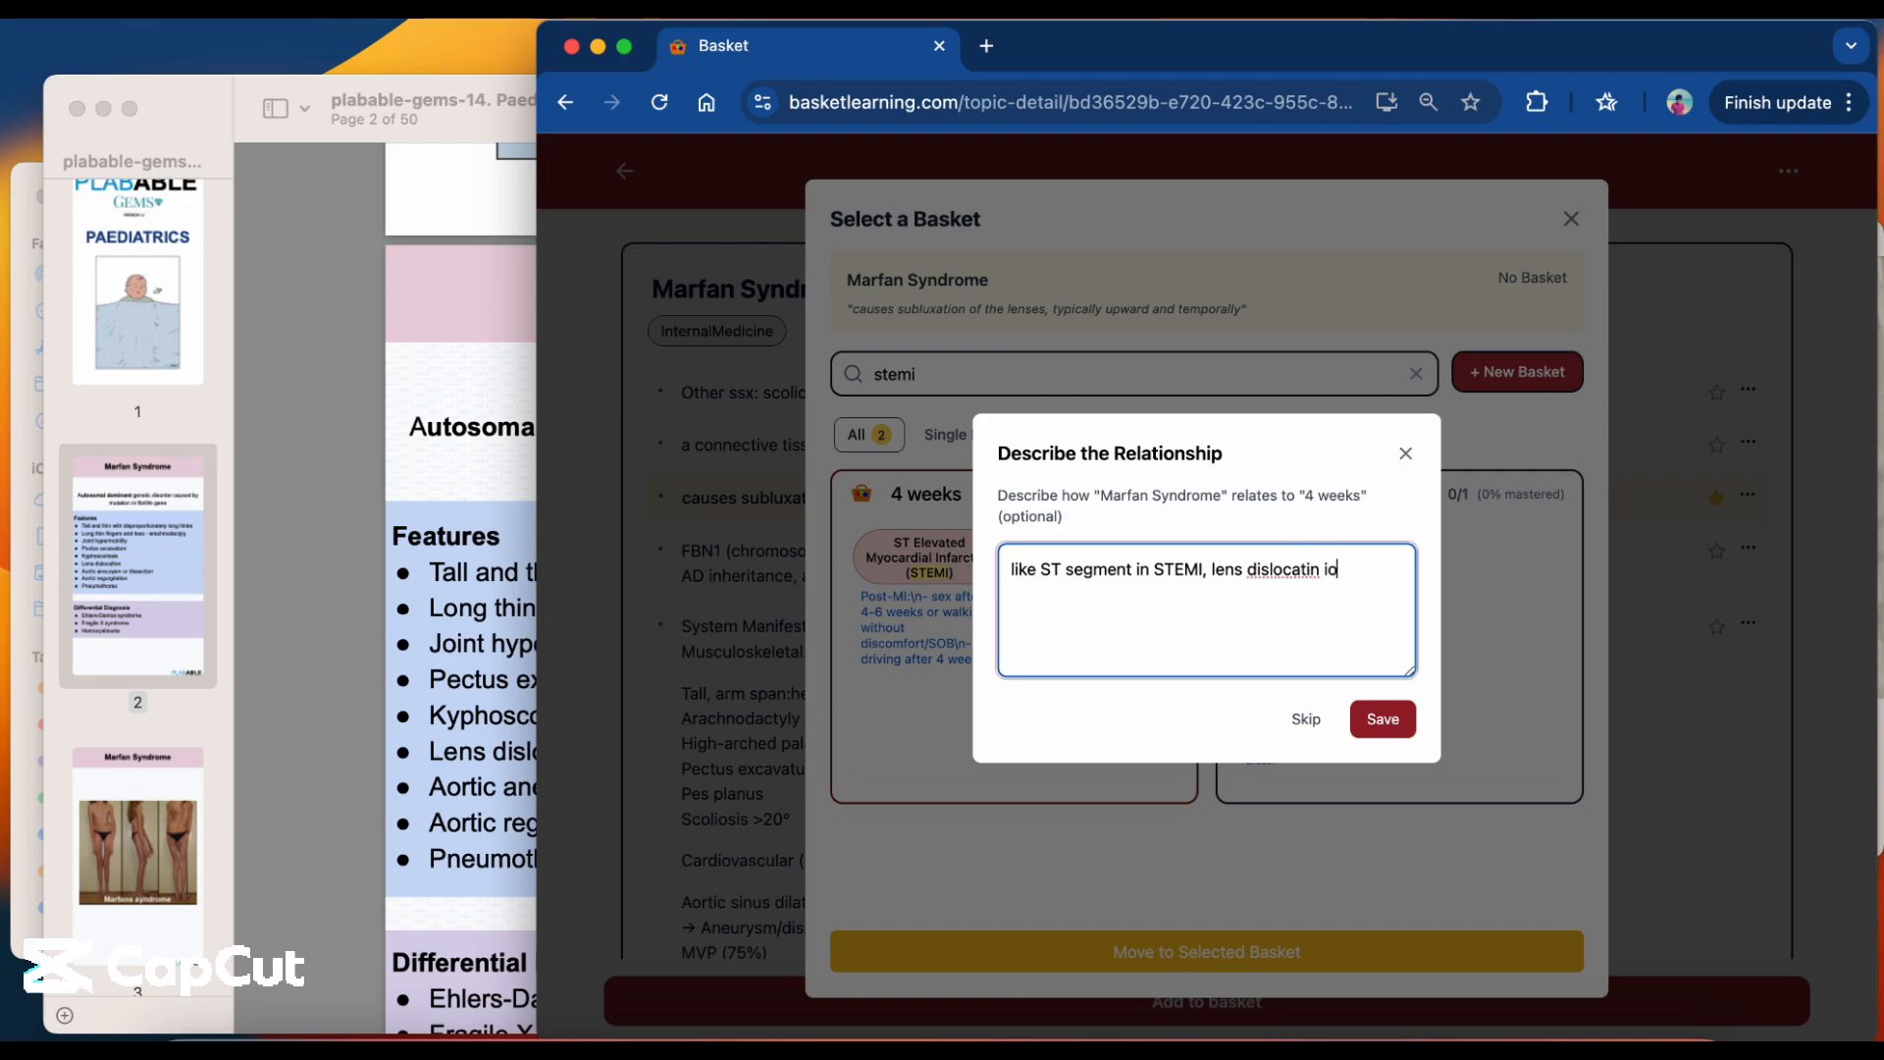
key(BackSpace)
text(on is upward/elevated)
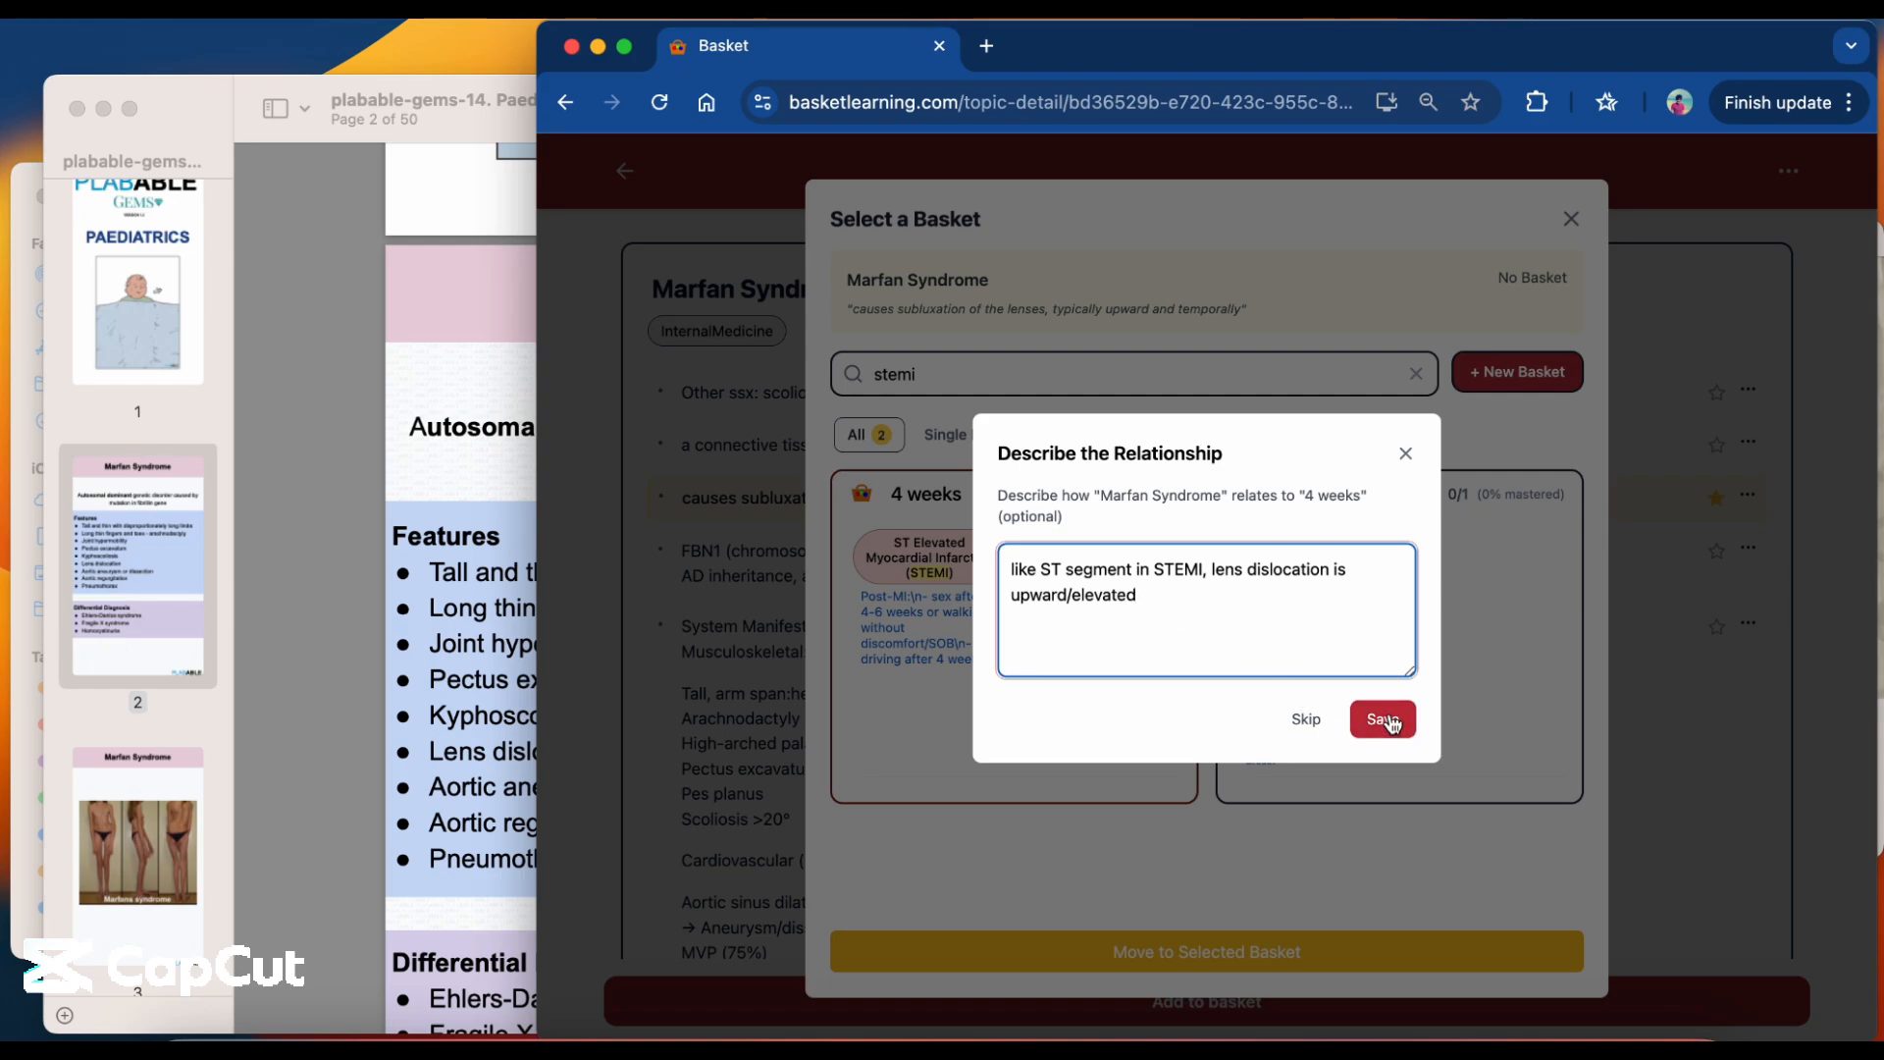
click(1391, 723)
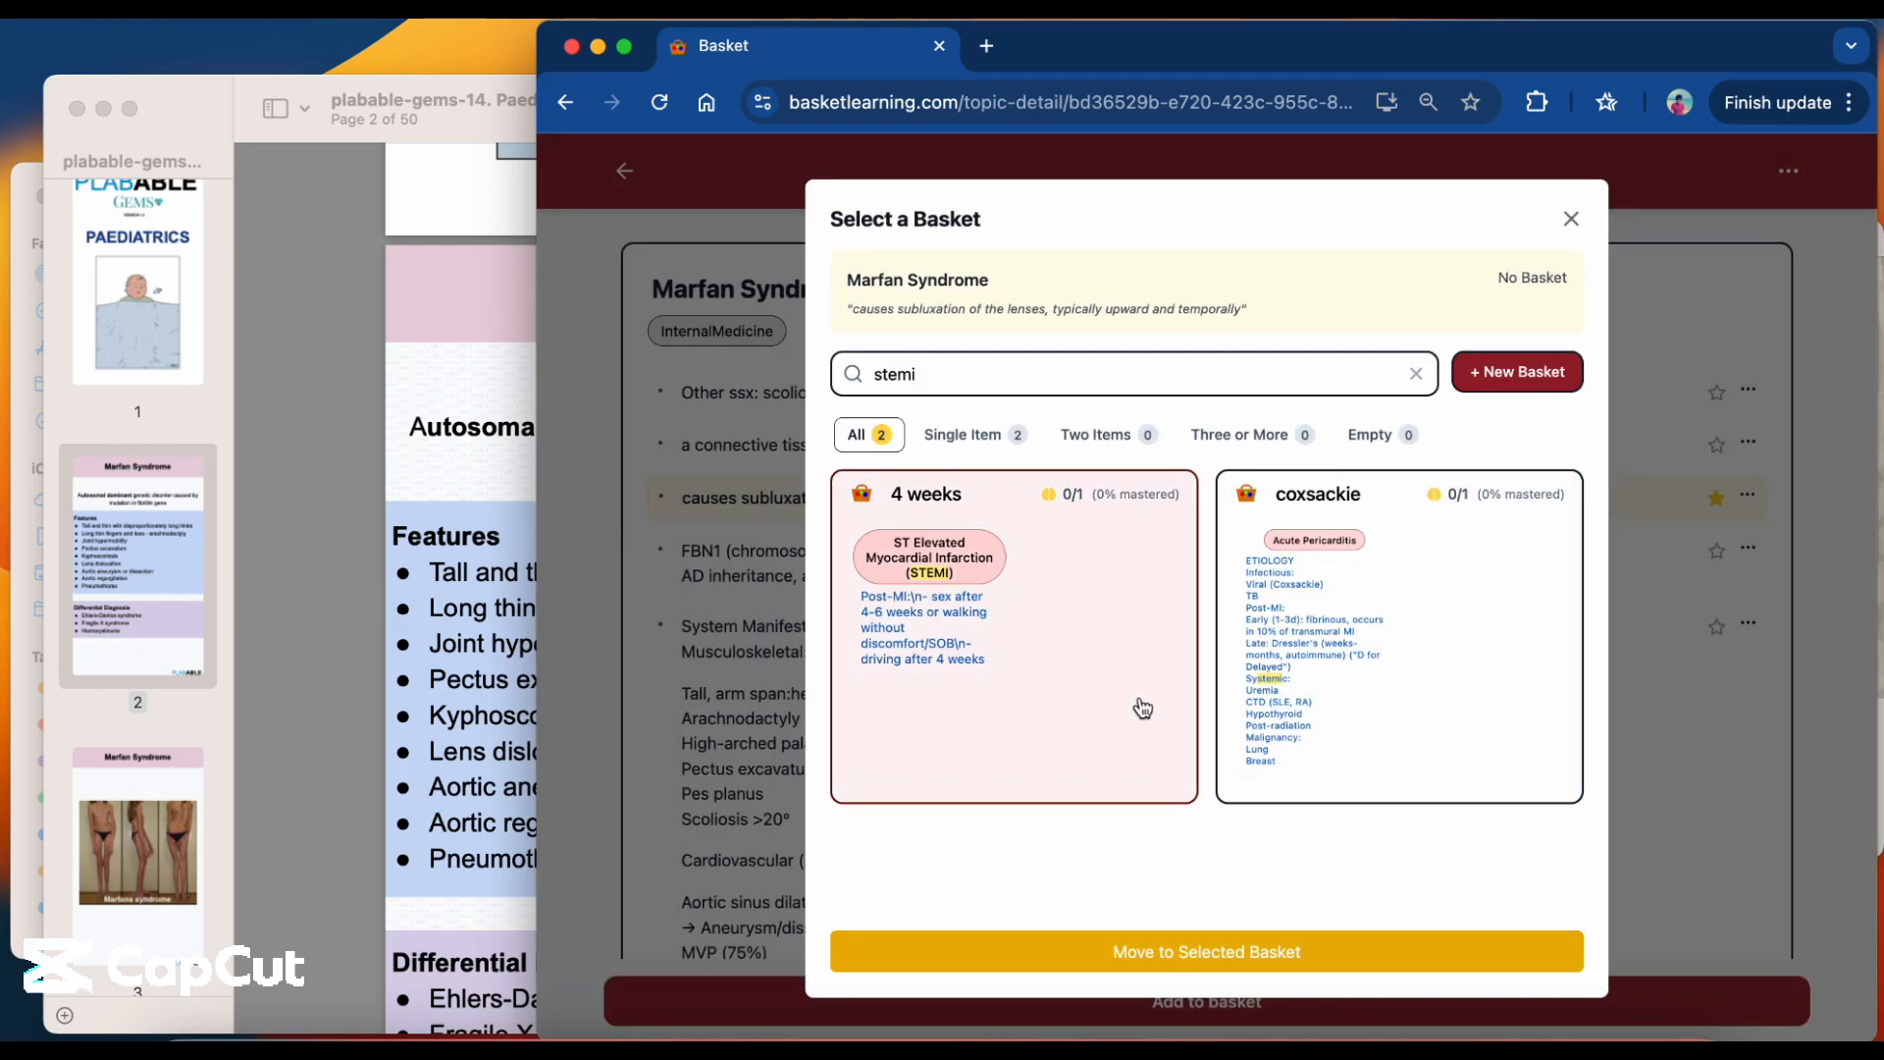
click(1143, 708)
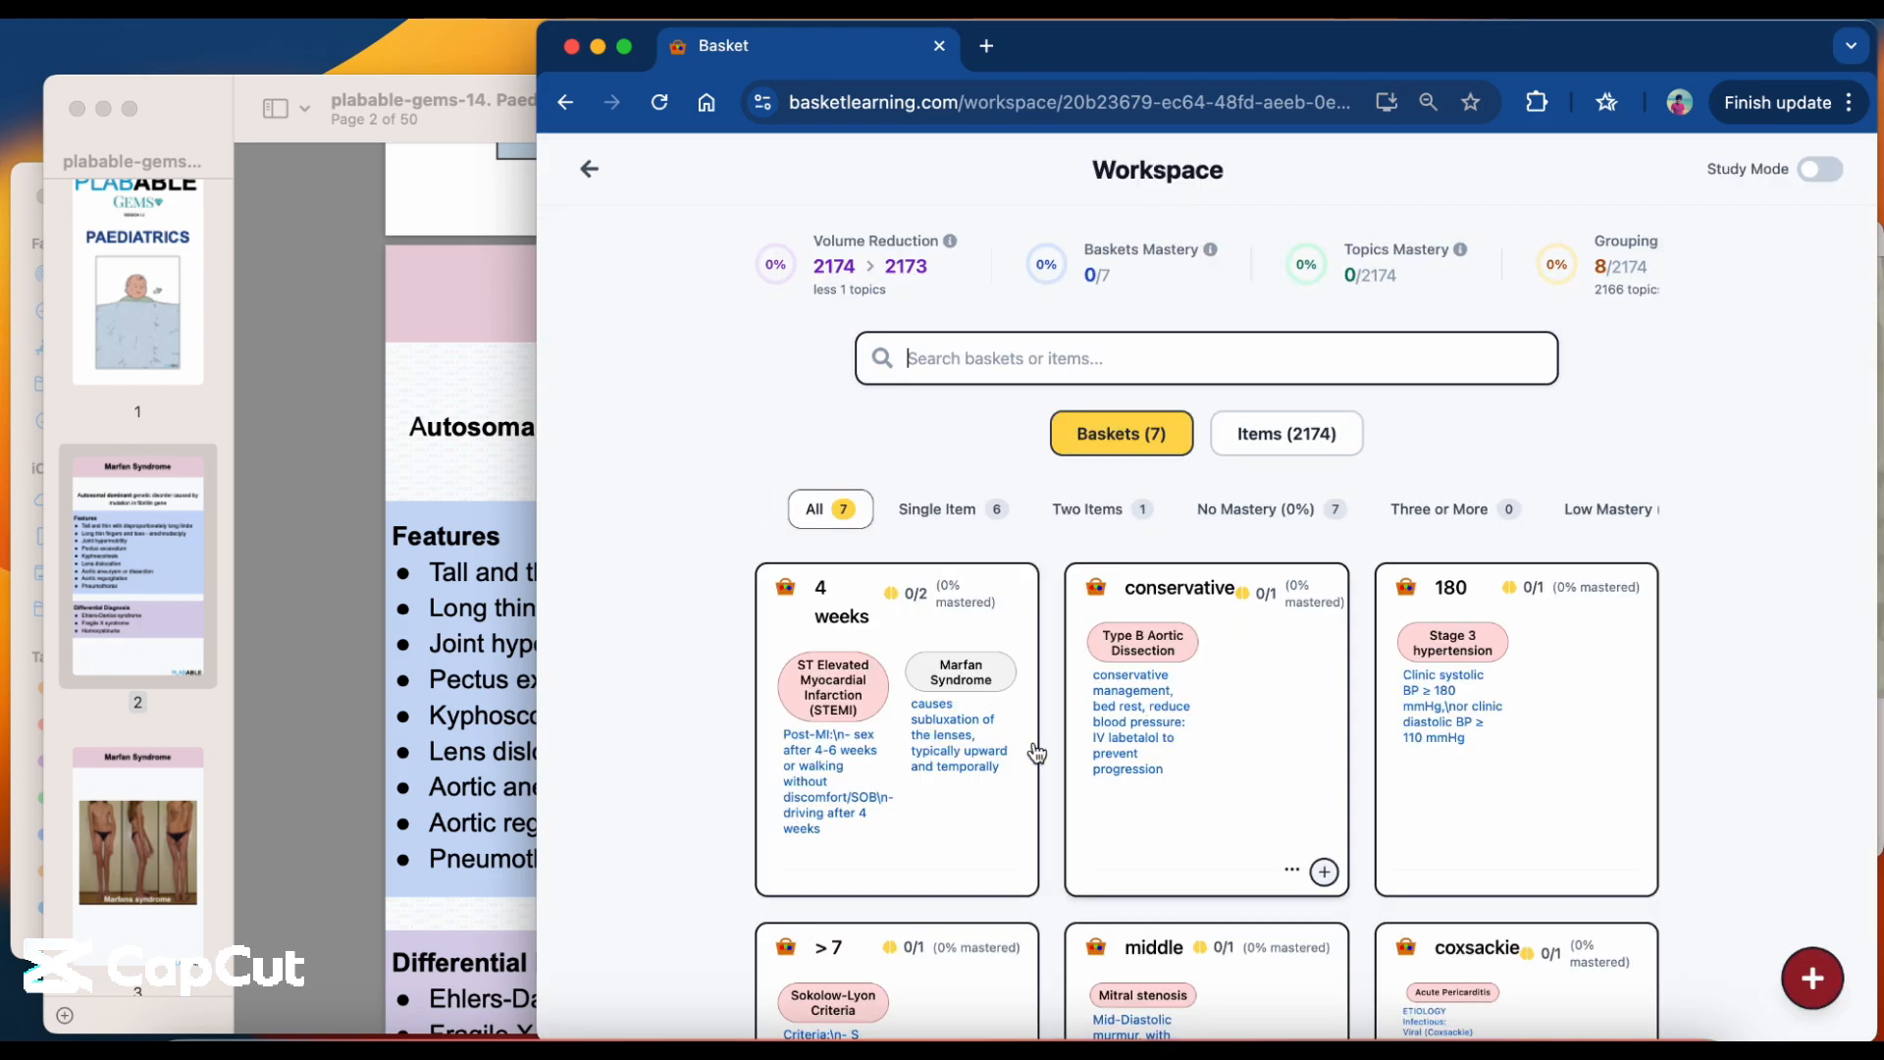
Open the "4 weeks" basket and examine its two topics, expanding and collapsing the full concept list of the STEMI topic.
scroll(1036, 754, down, 2)
scroll(1008, 736, down, 2)
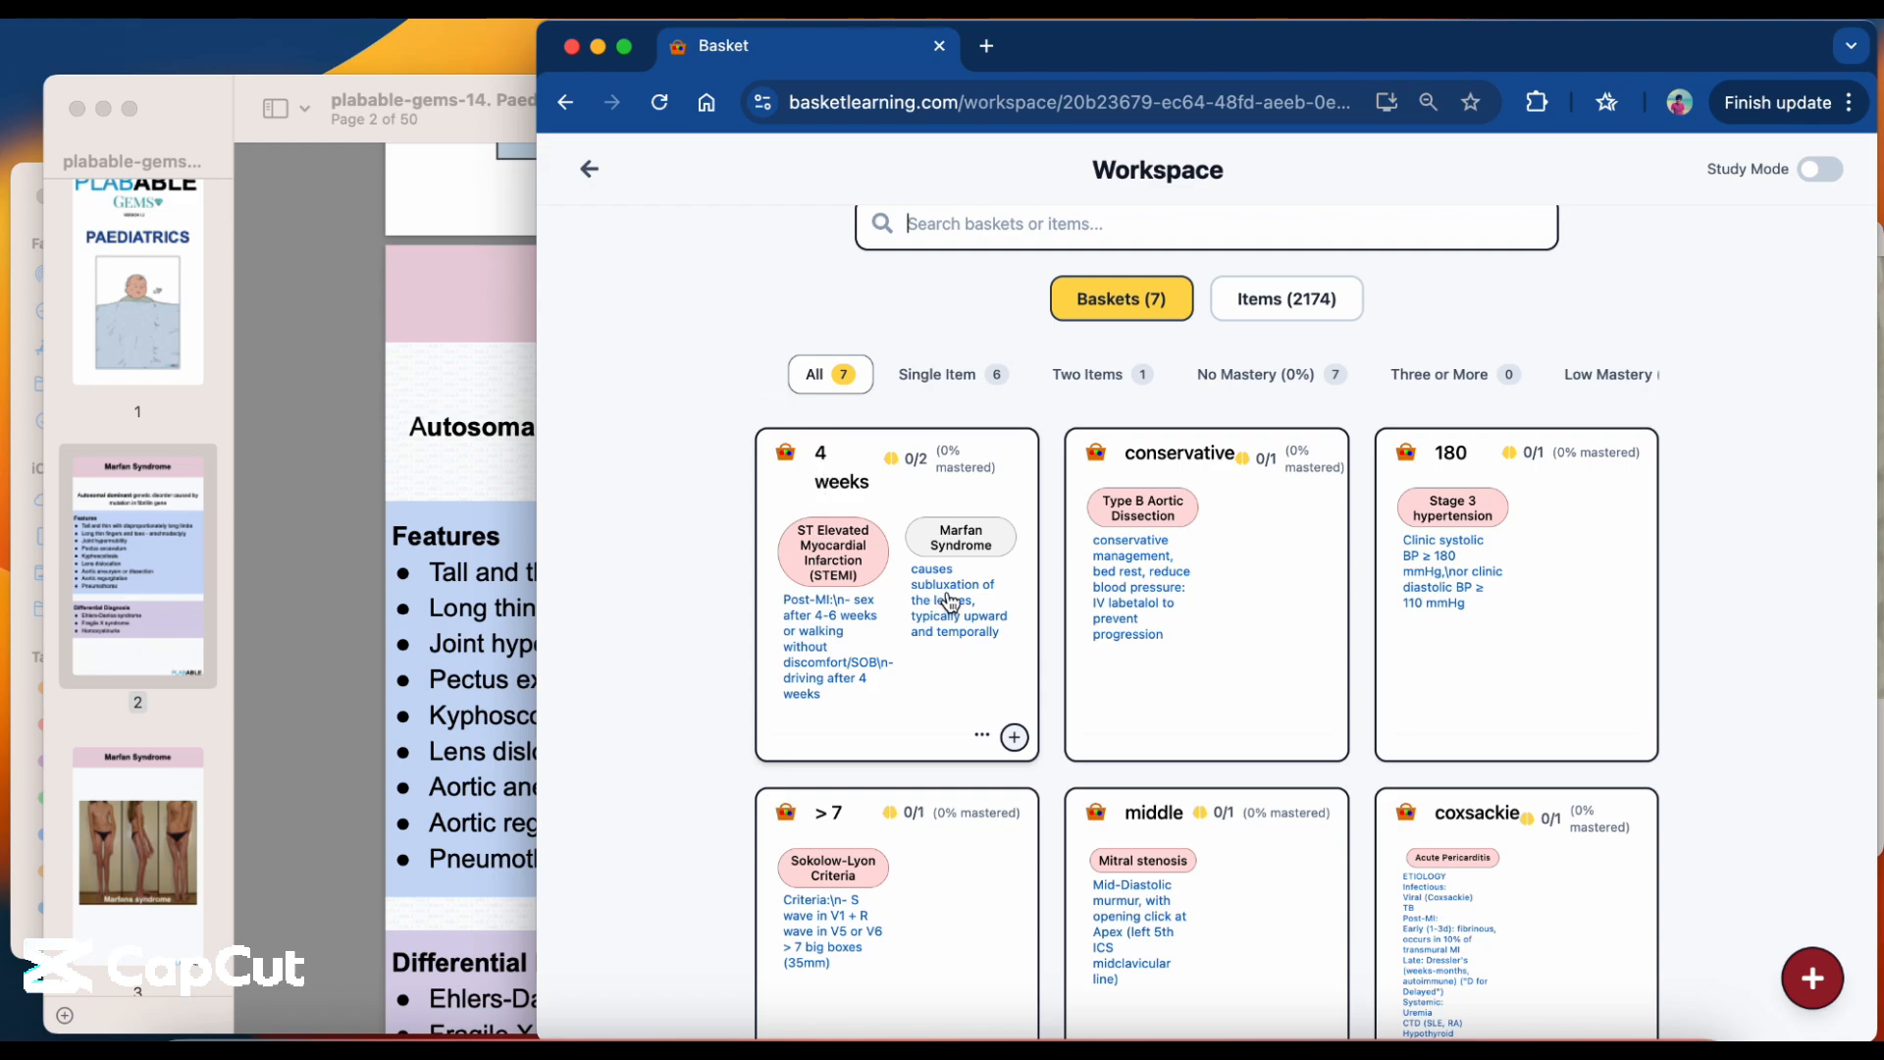
click(937, 690)
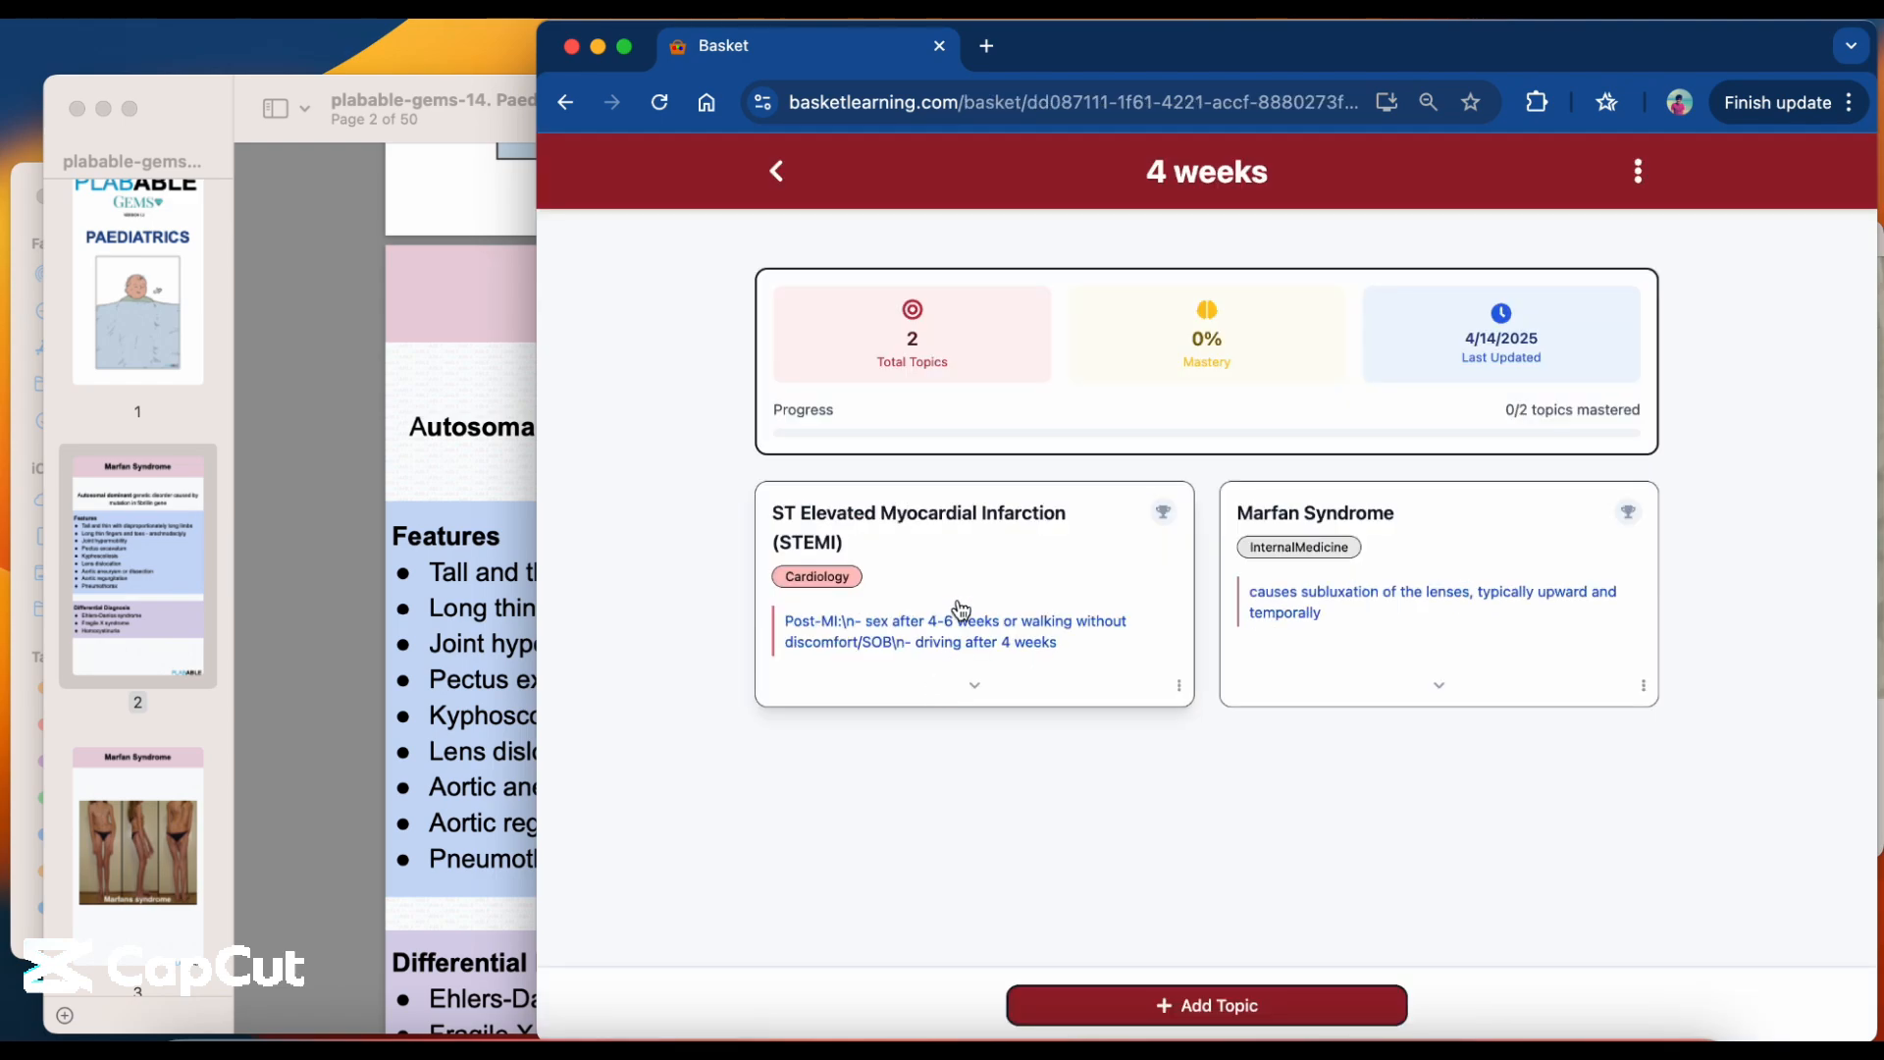
mouse_move(1302, 610)
click(975, 687)
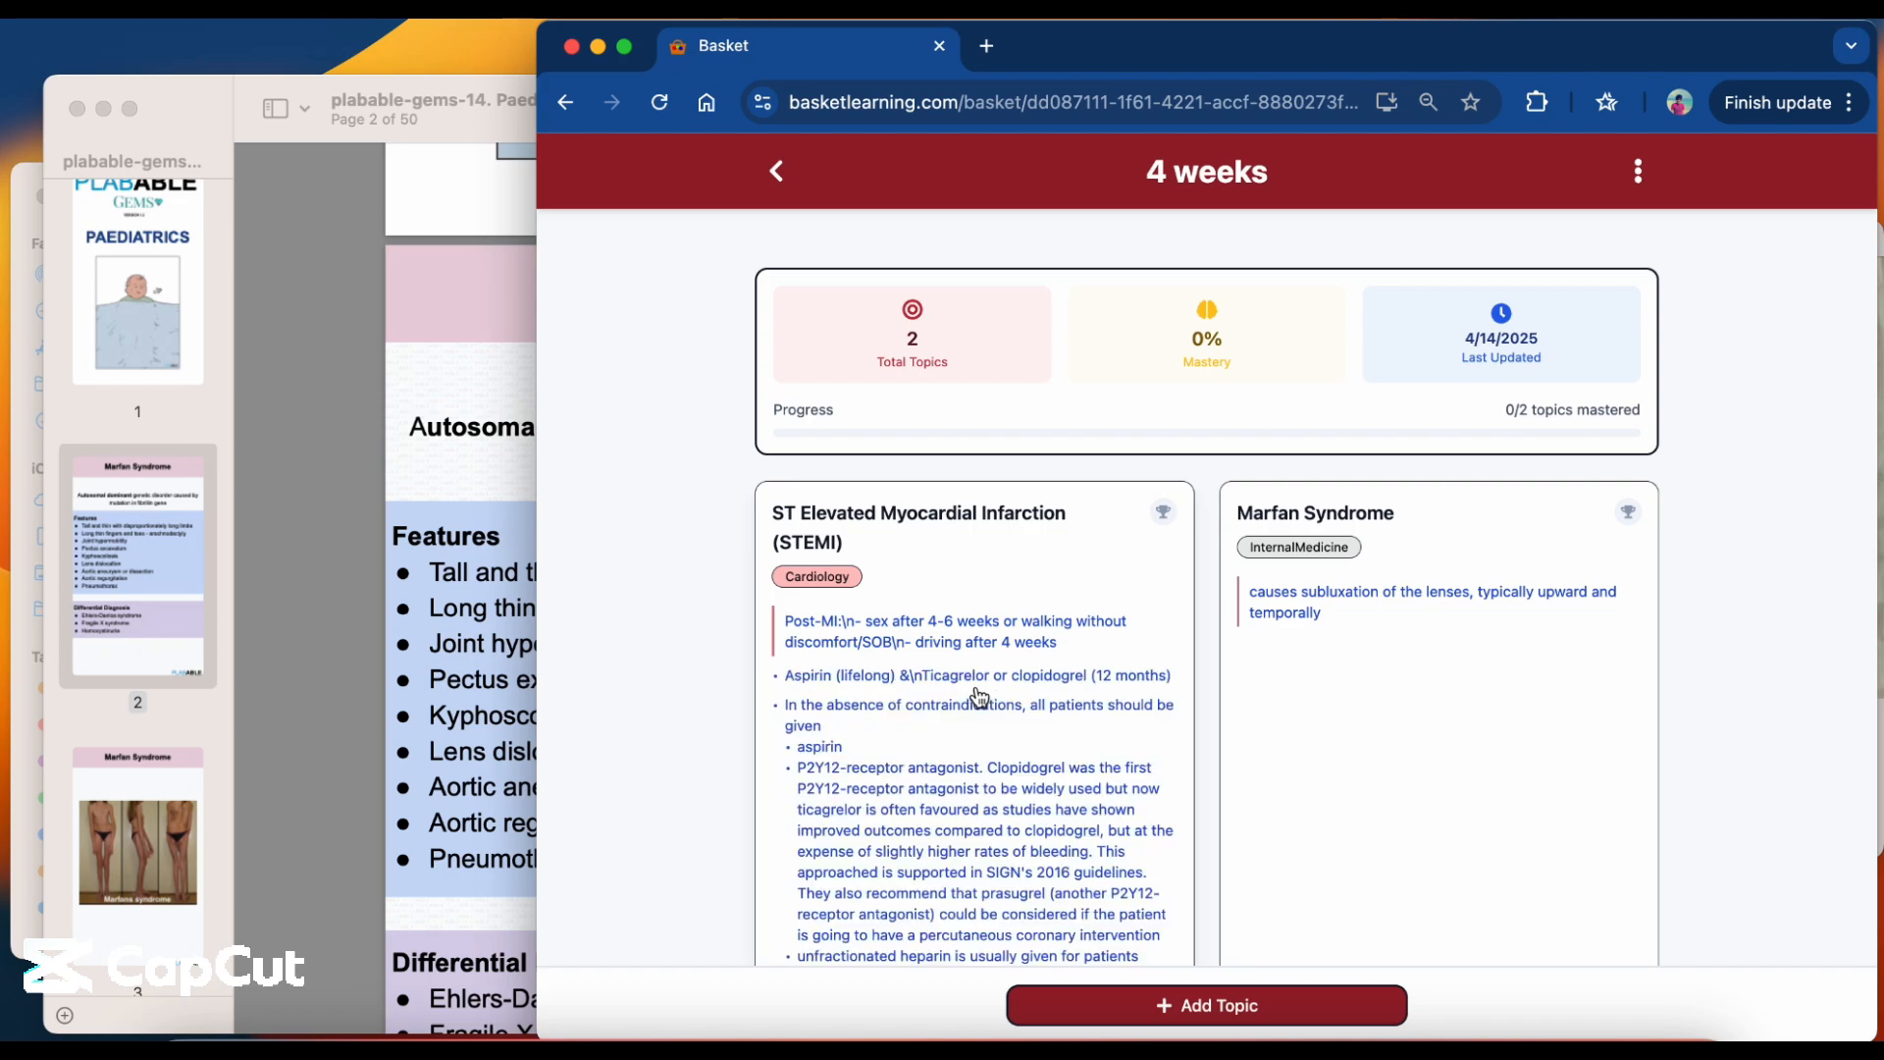
scroll(978, 695, down, 3)
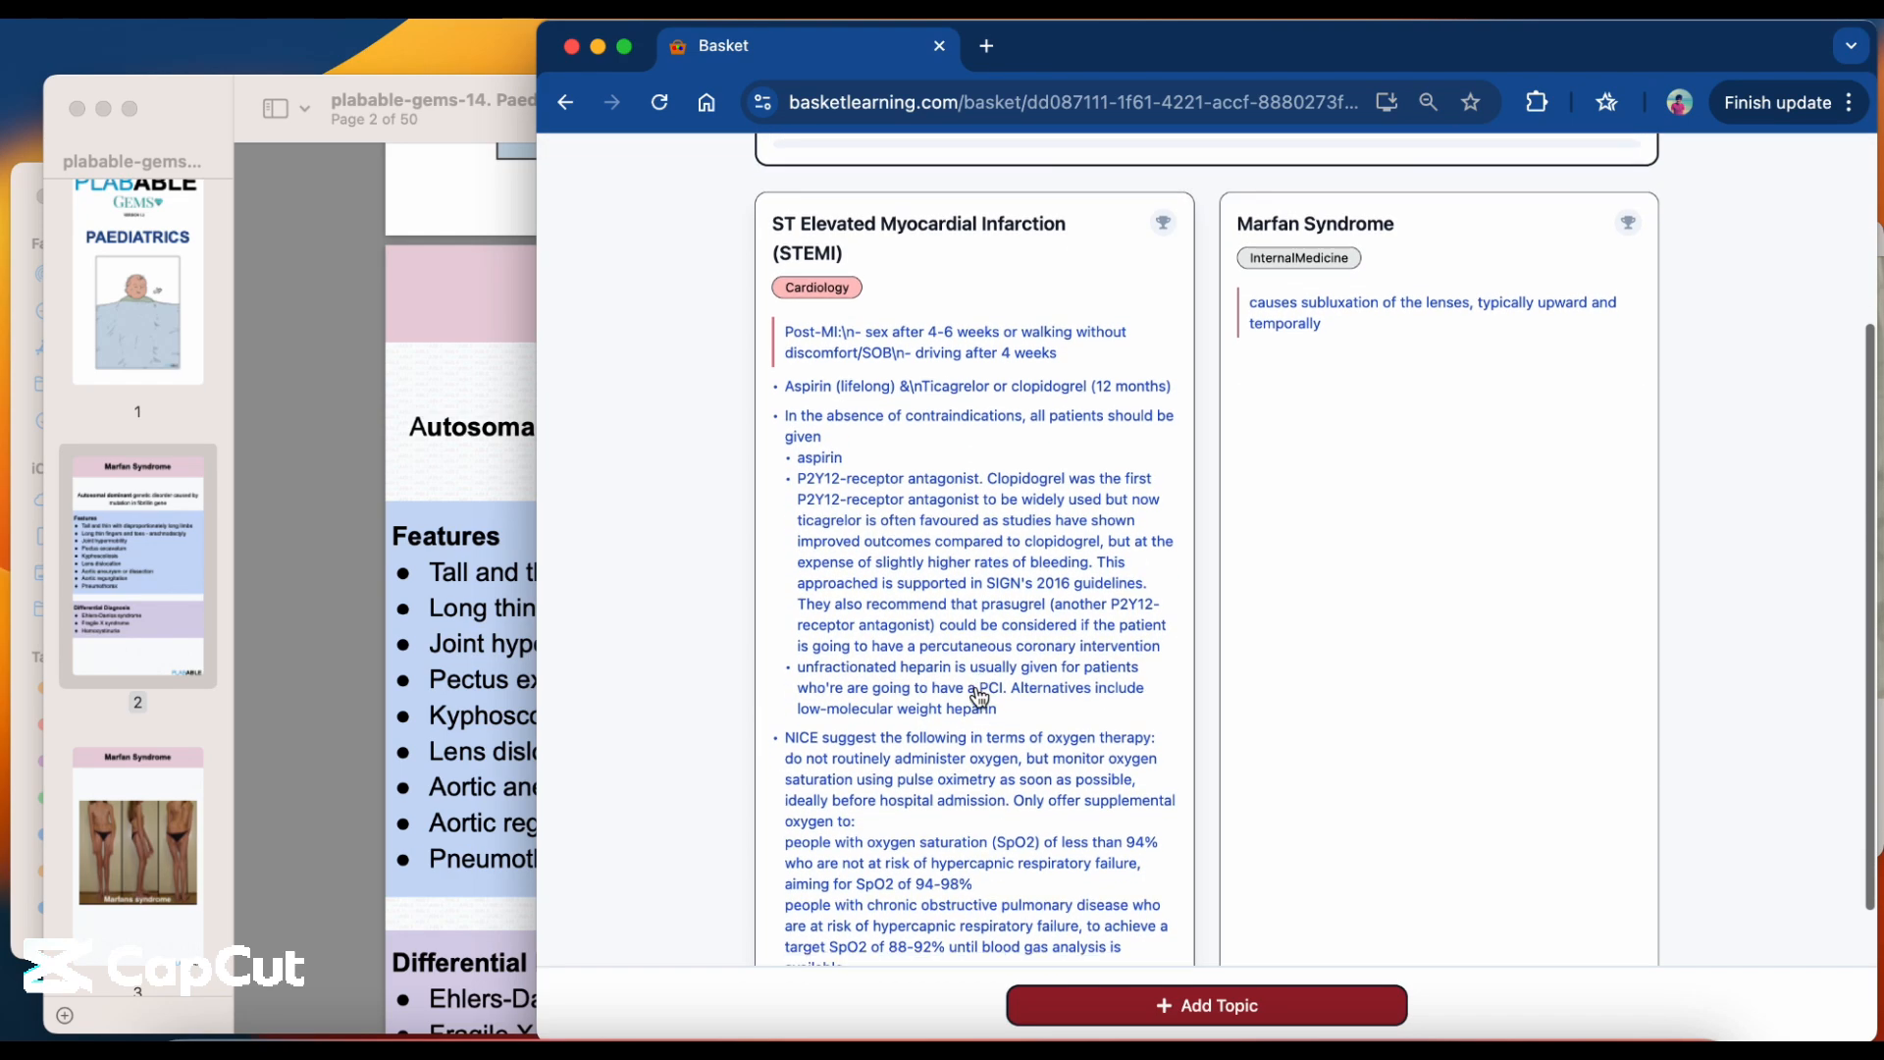
scroll(978, 695, down, 3)
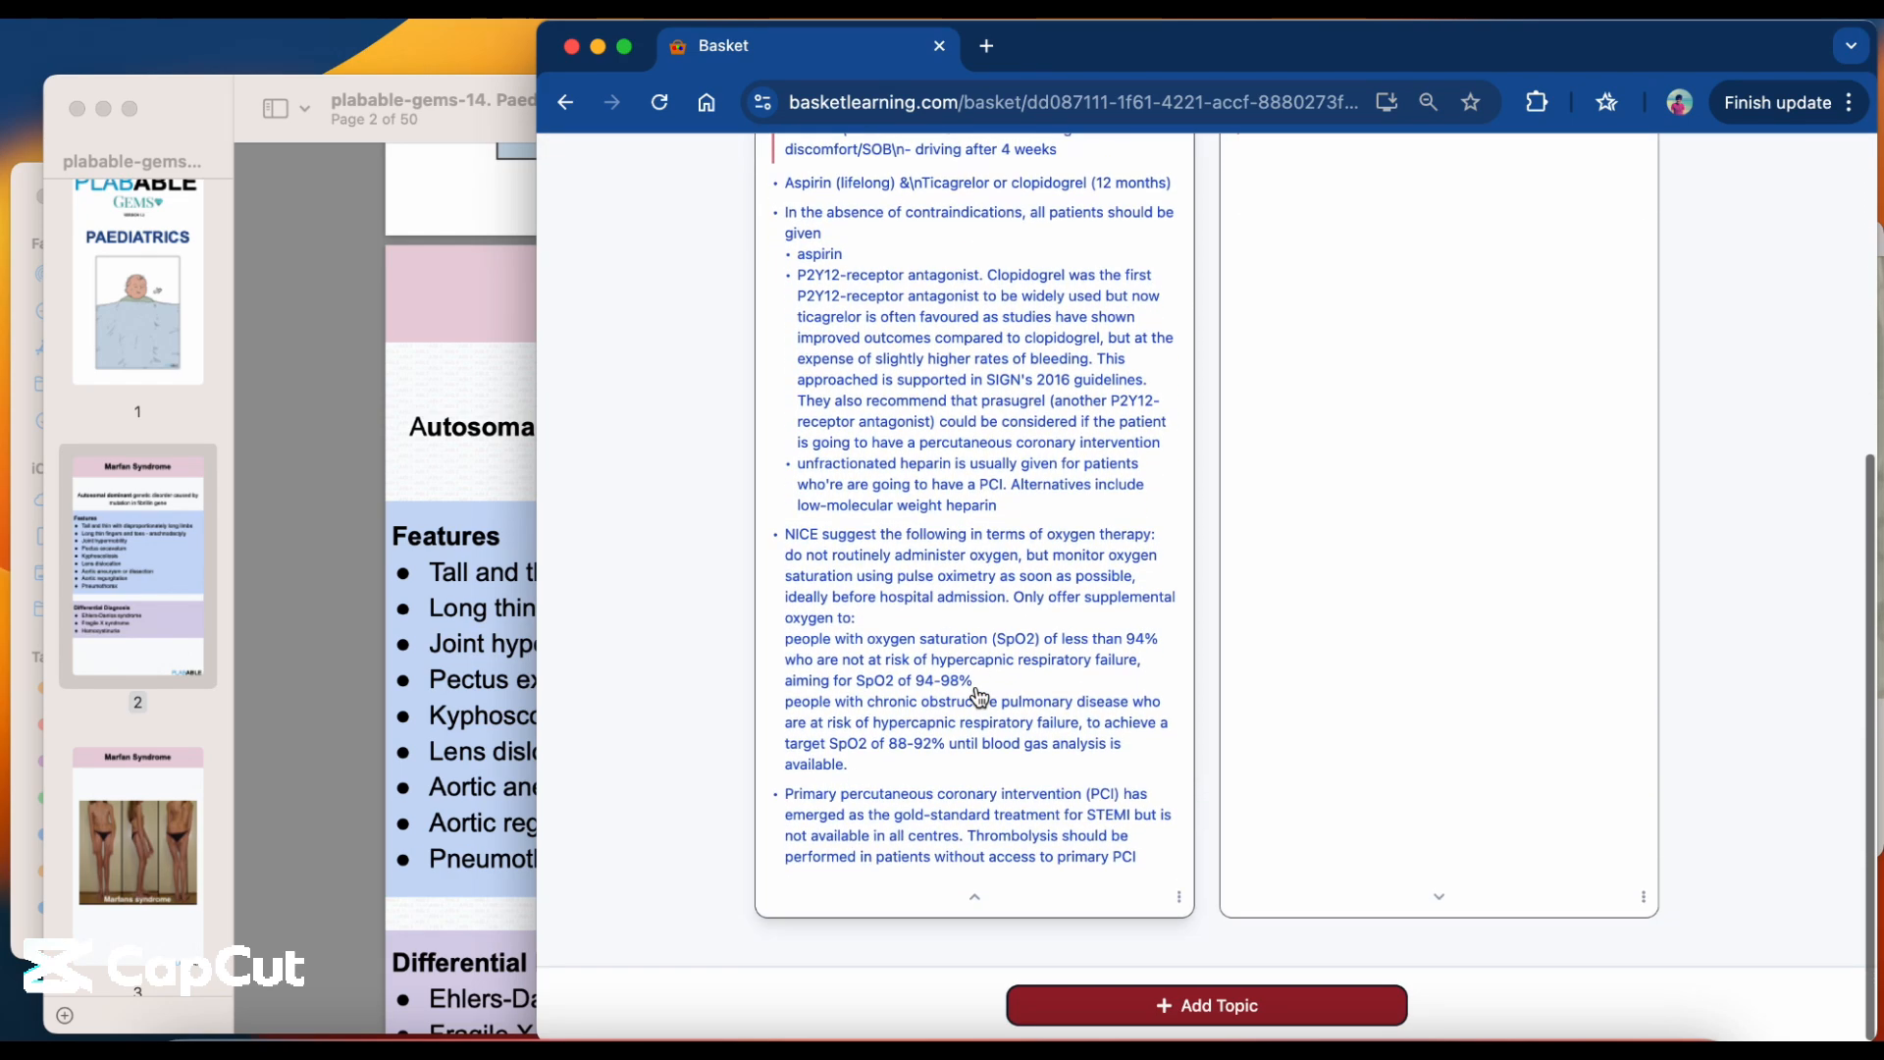
click(975, 897)
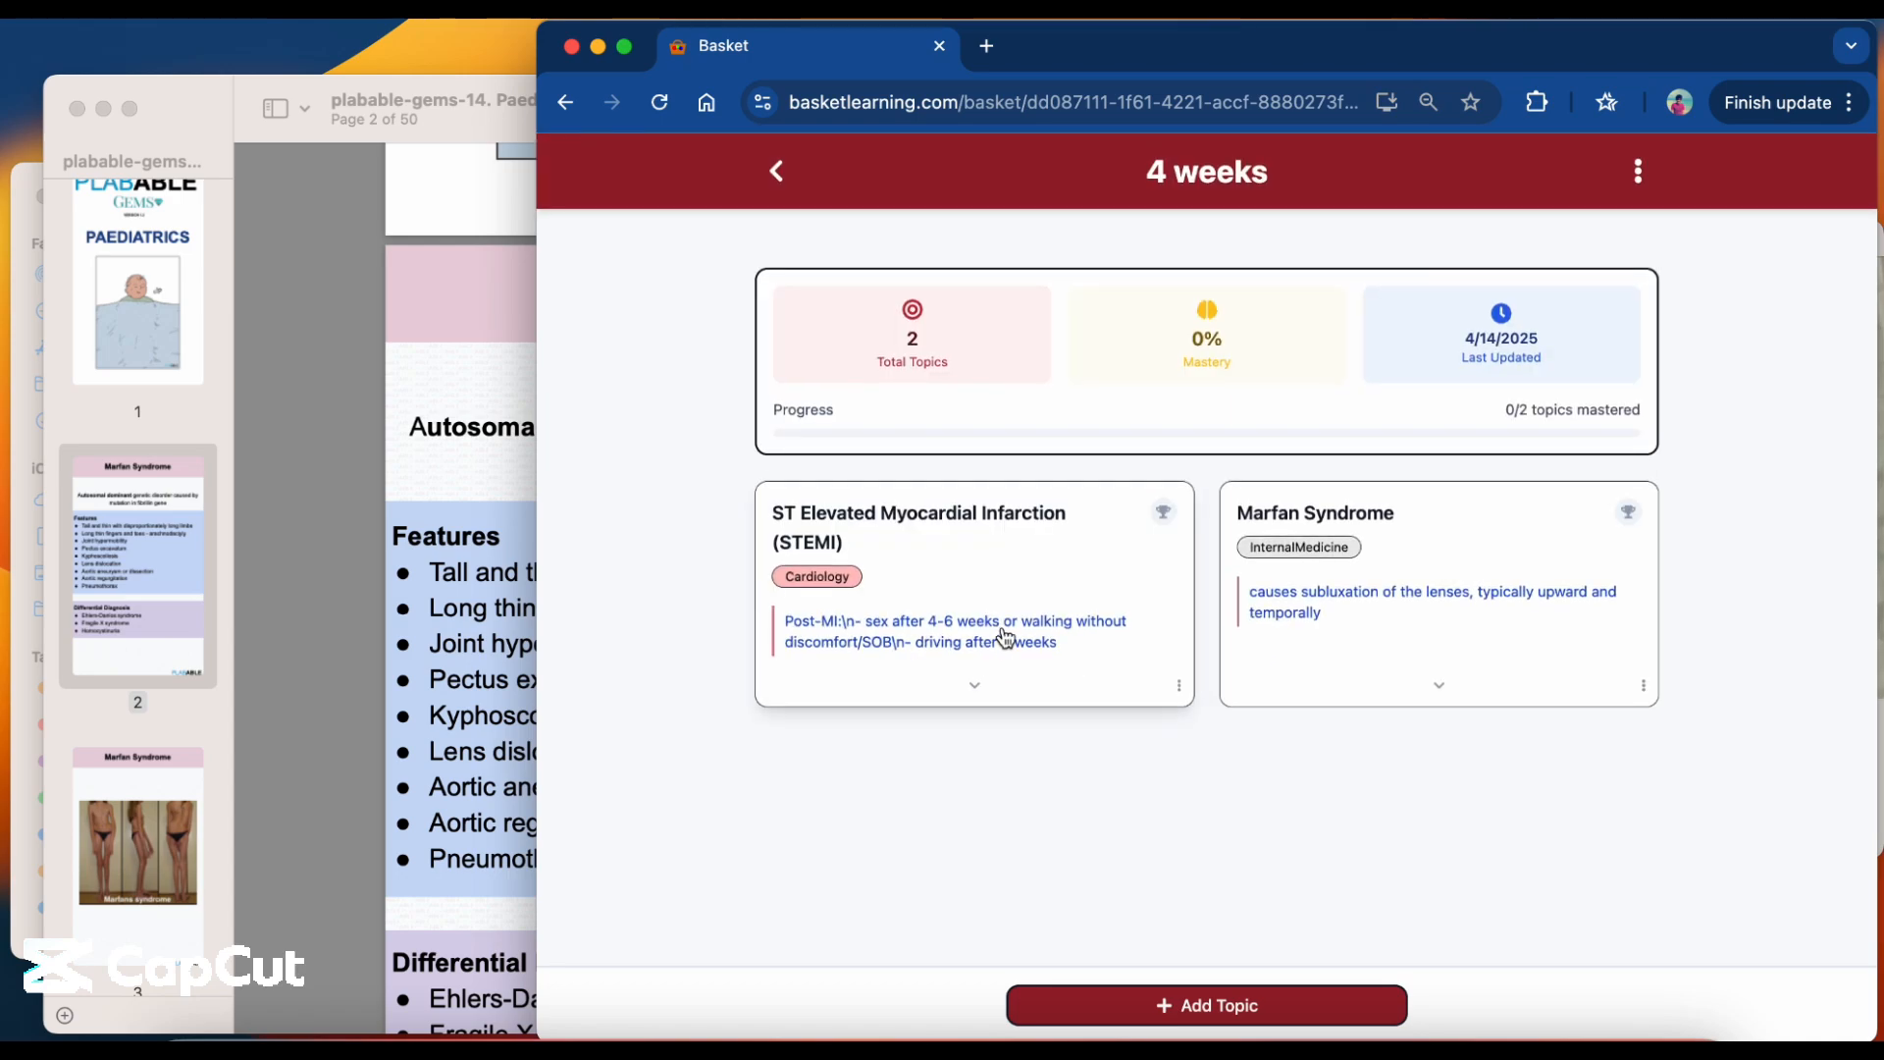
mouse_move(1274, 641)
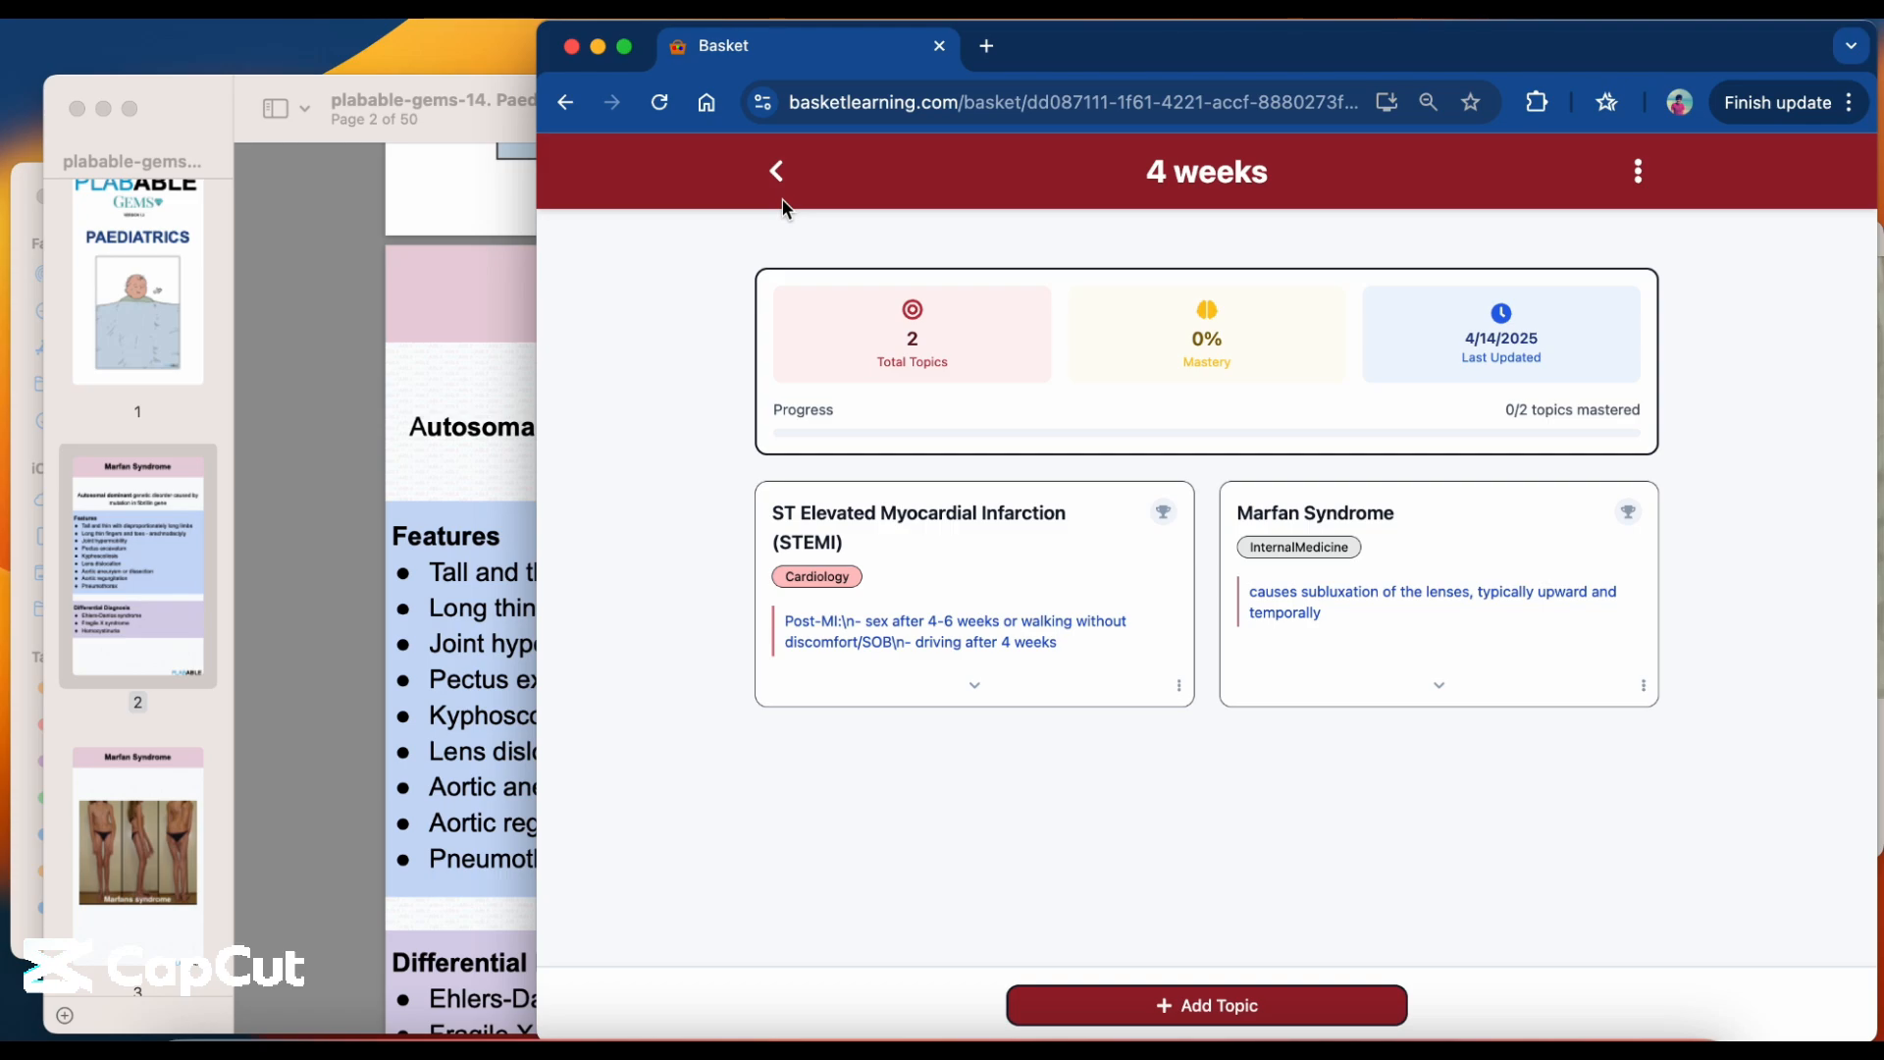
Return to the workspace overview and examine the Volume Reduction figures.
click(775, 172)
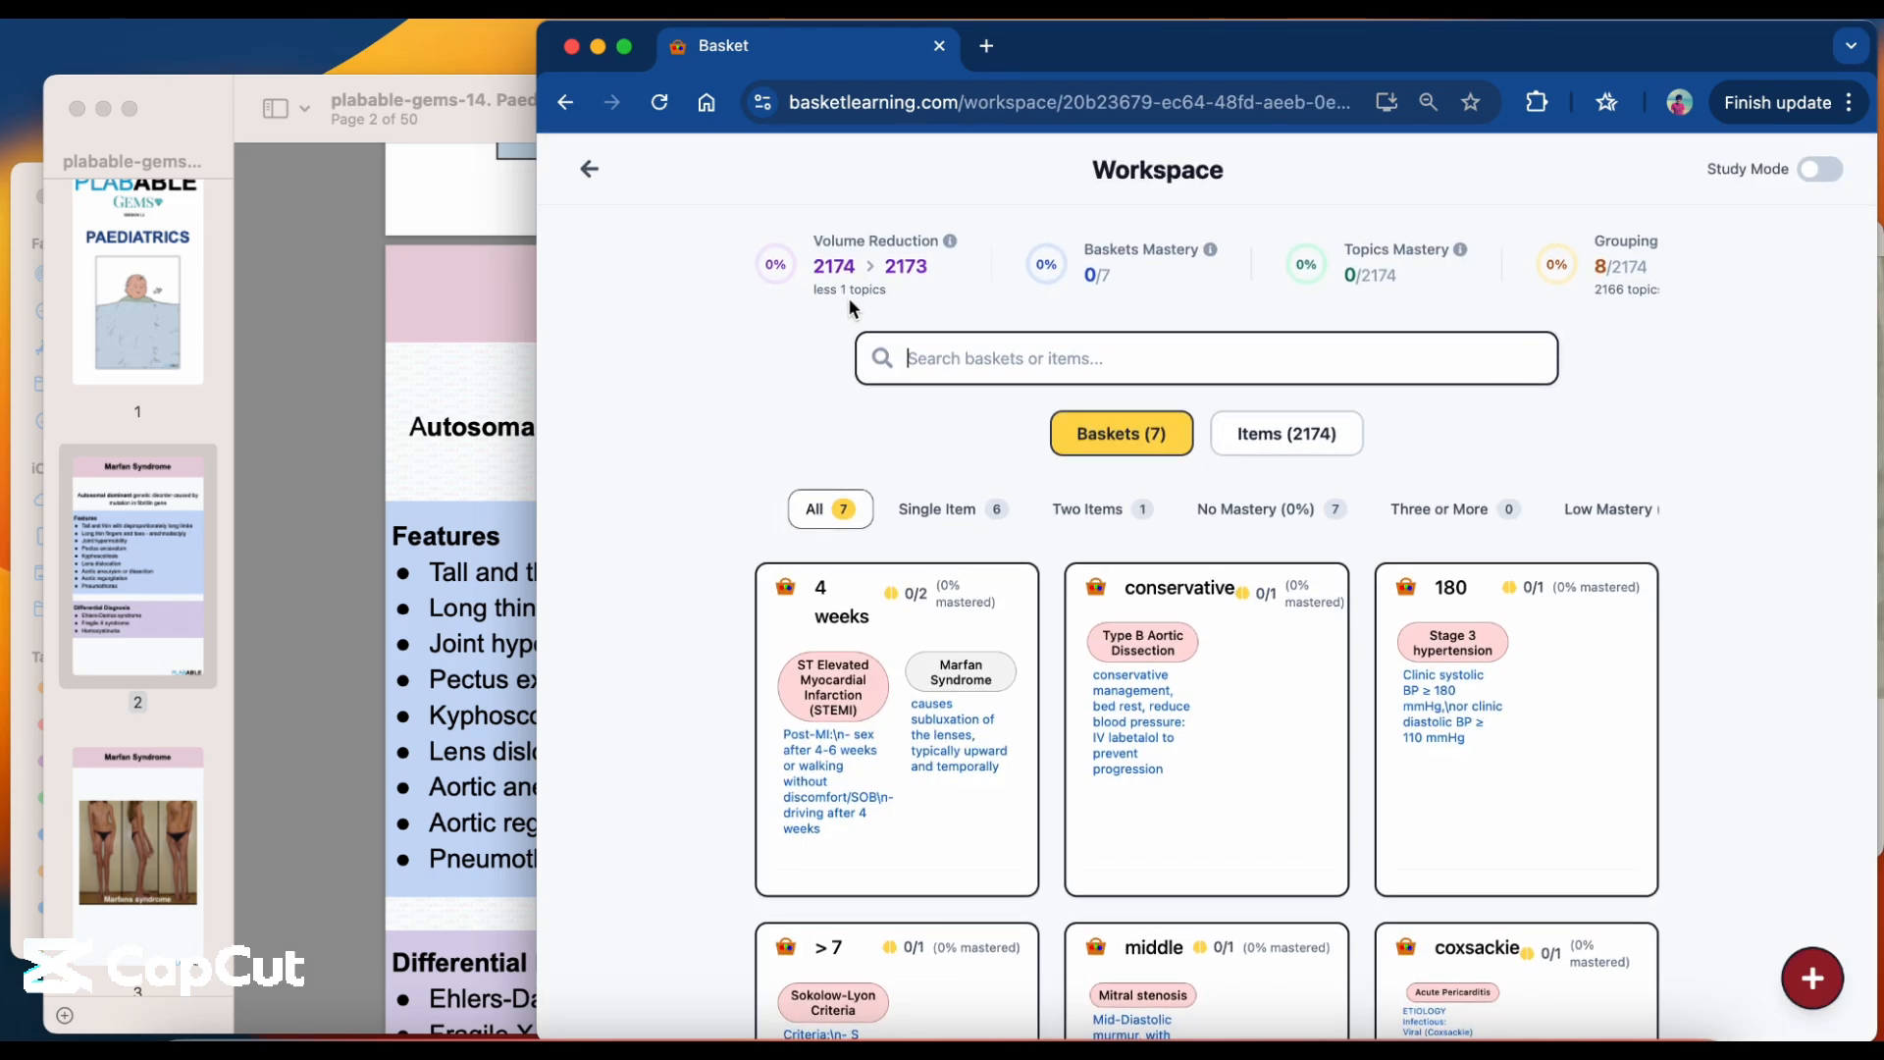
drag(887, 291, 814, 297)
drag(934, 267, 891, 268)
click(782, 345)
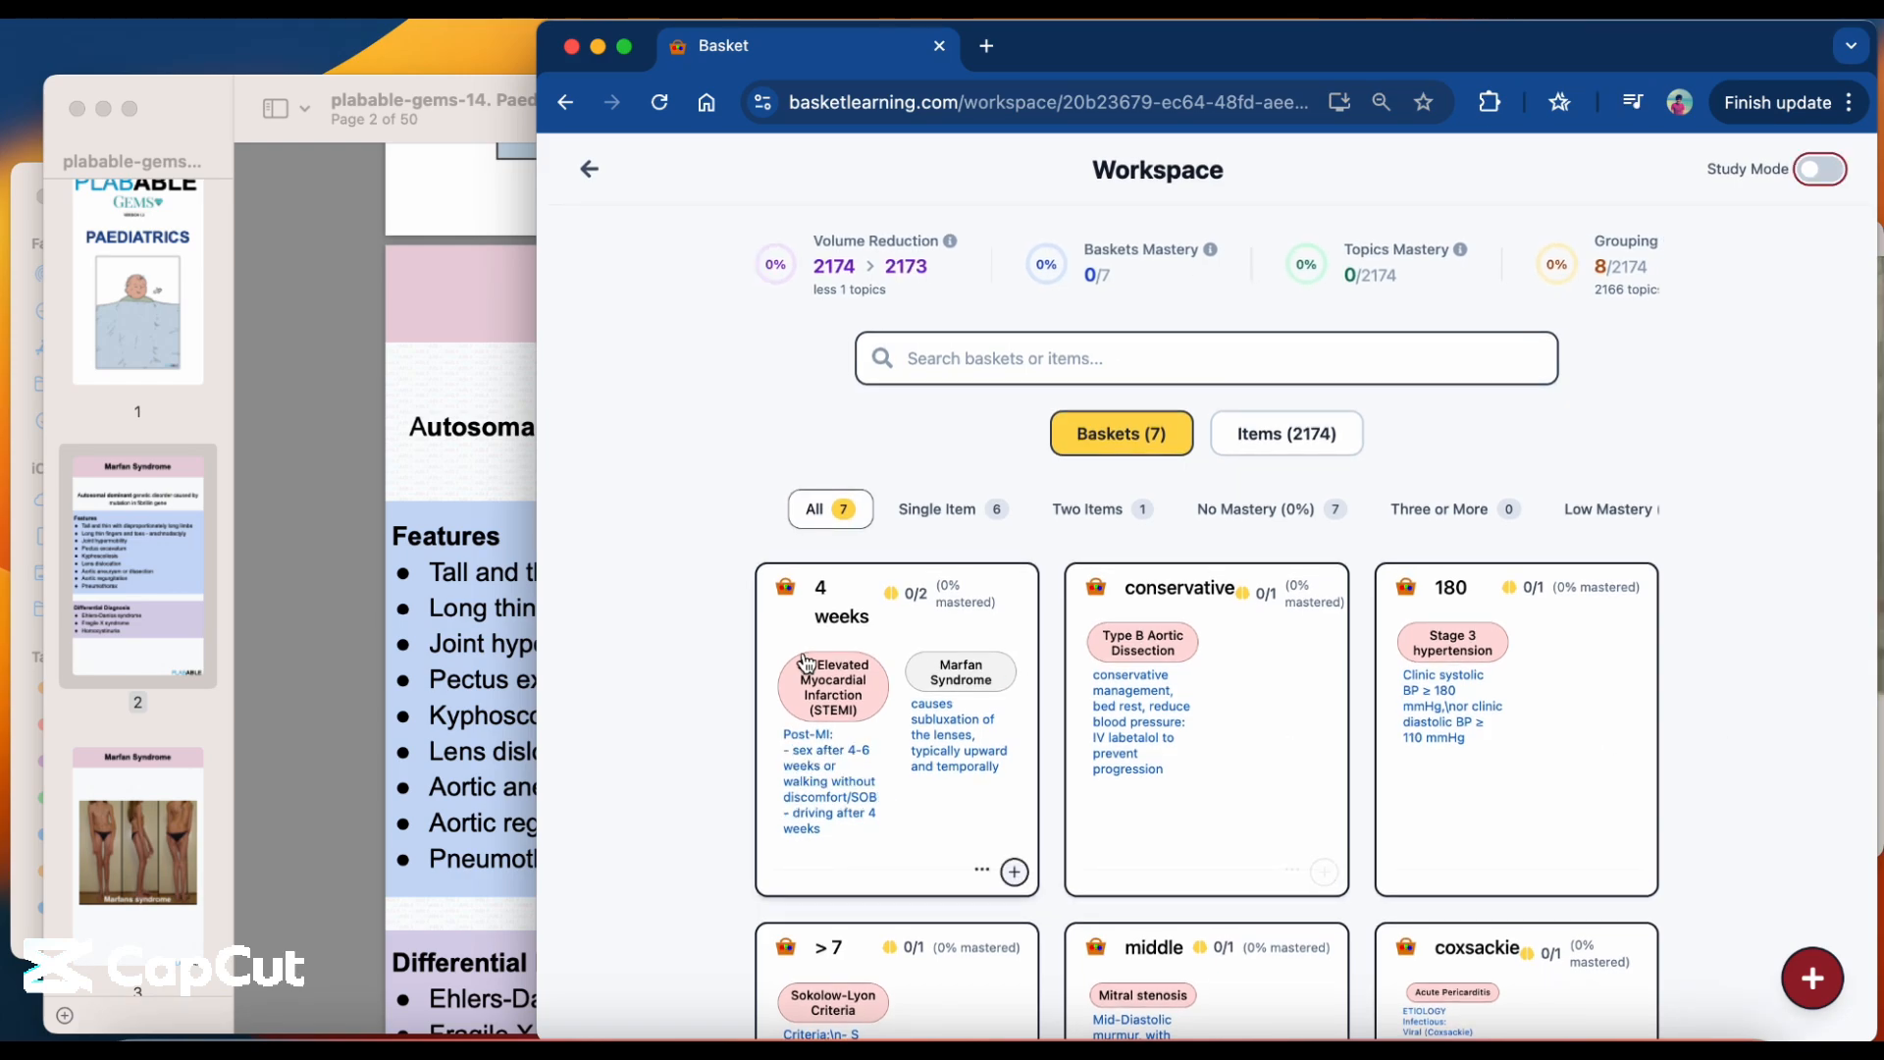
Turn on Study Mode, look over the baskets with their hidden topics and return to the start of the workspace page.
click(1822, 169)
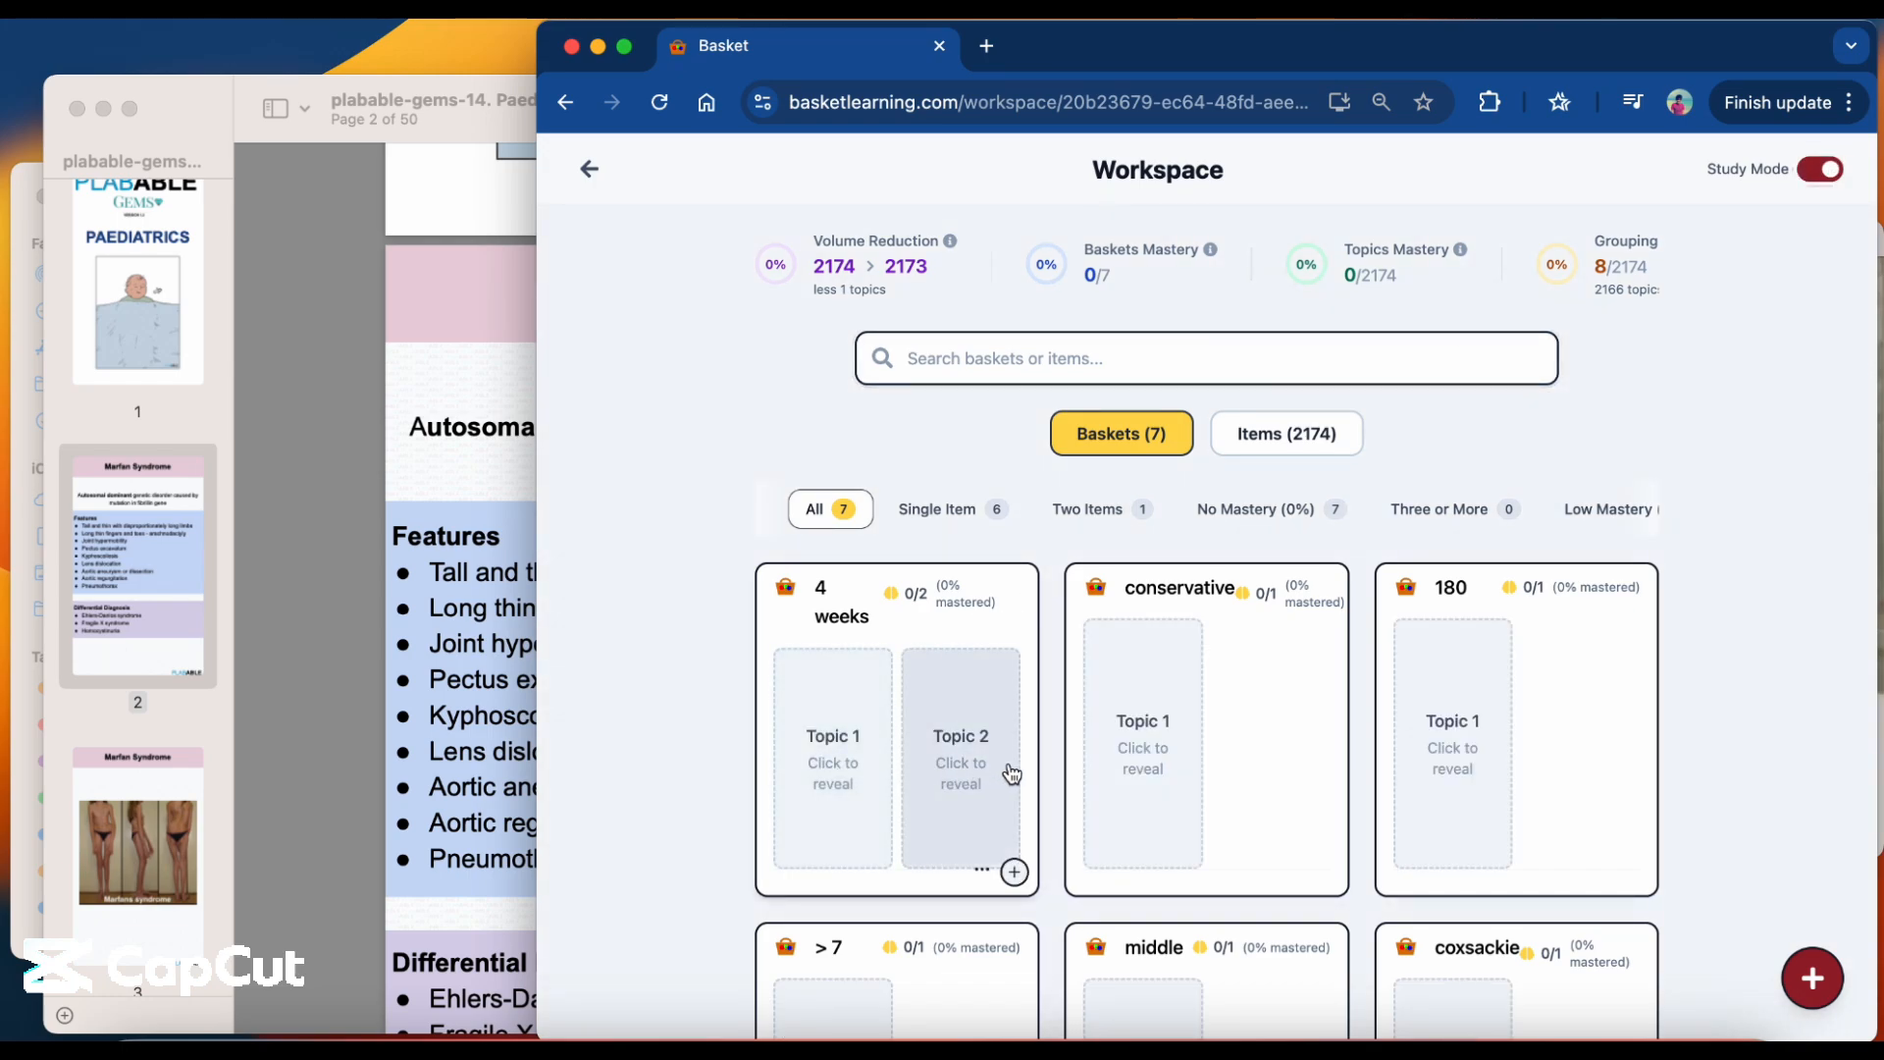
scroll(1011, 770, down, 3)
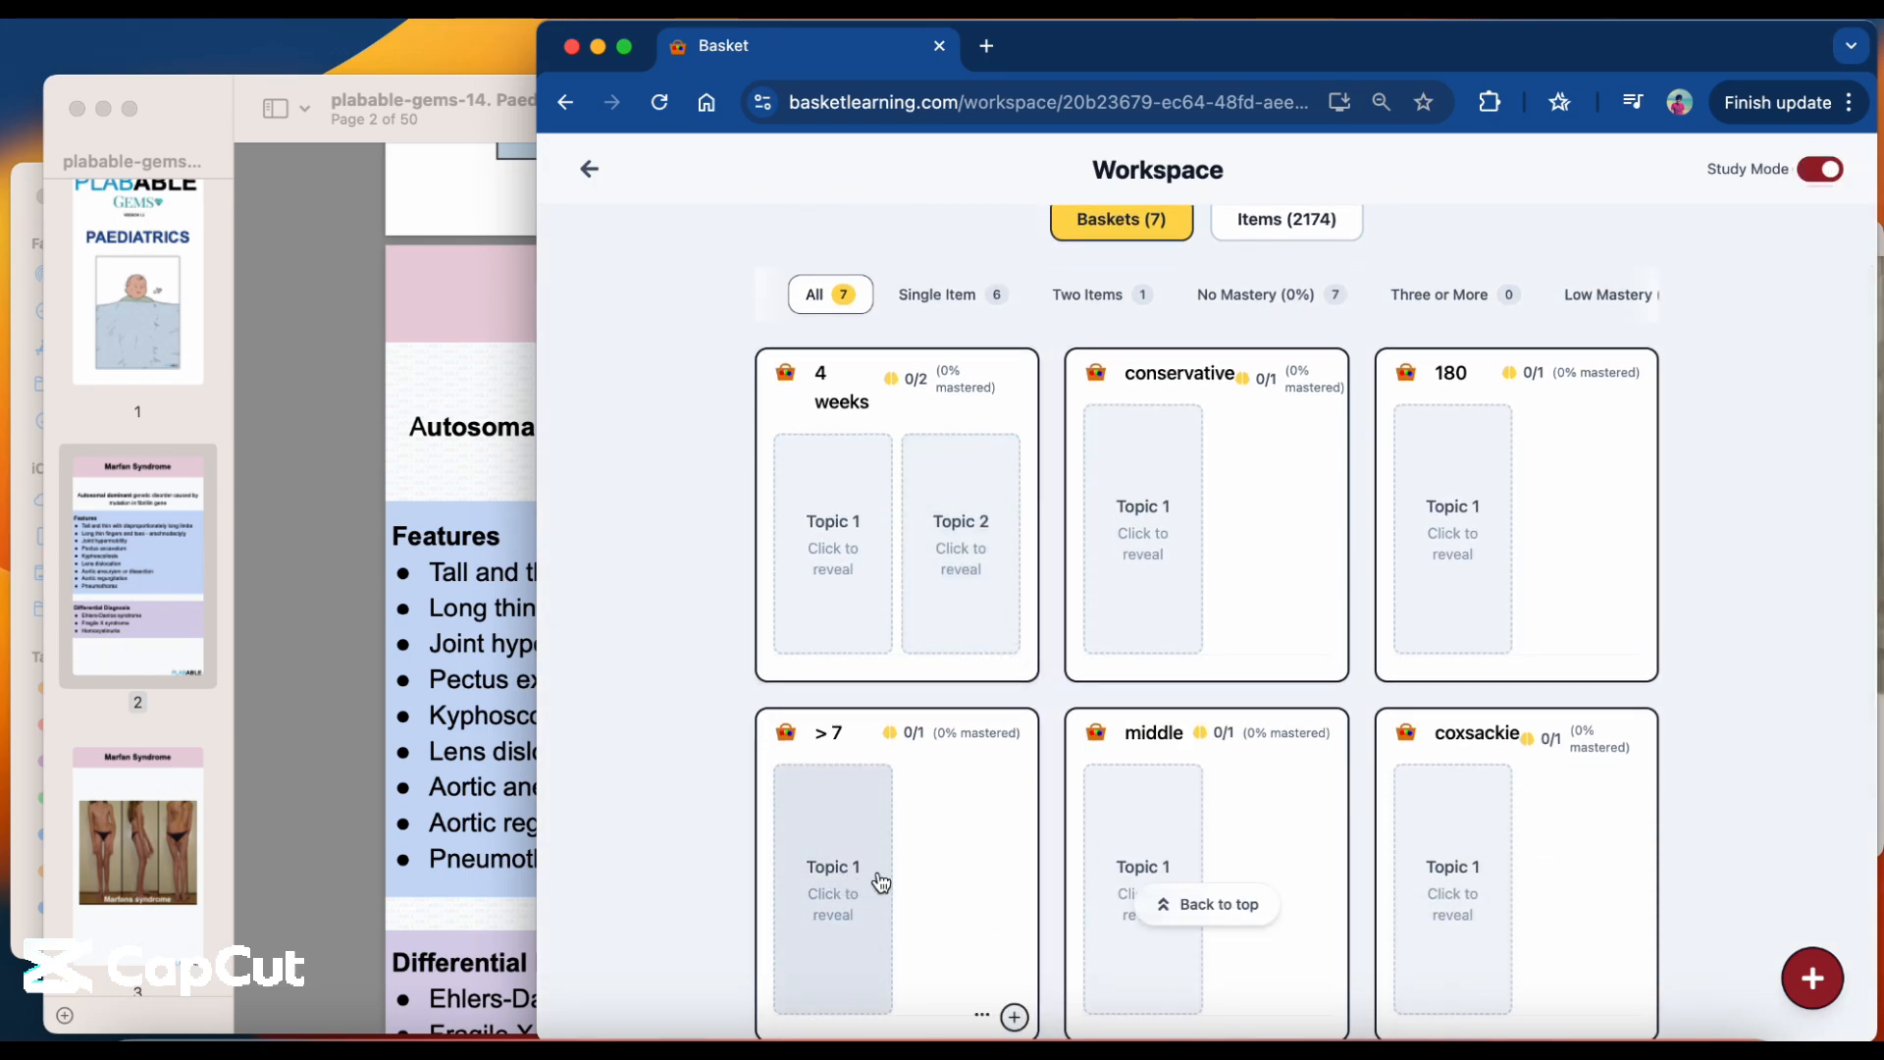
click(1212, 908)
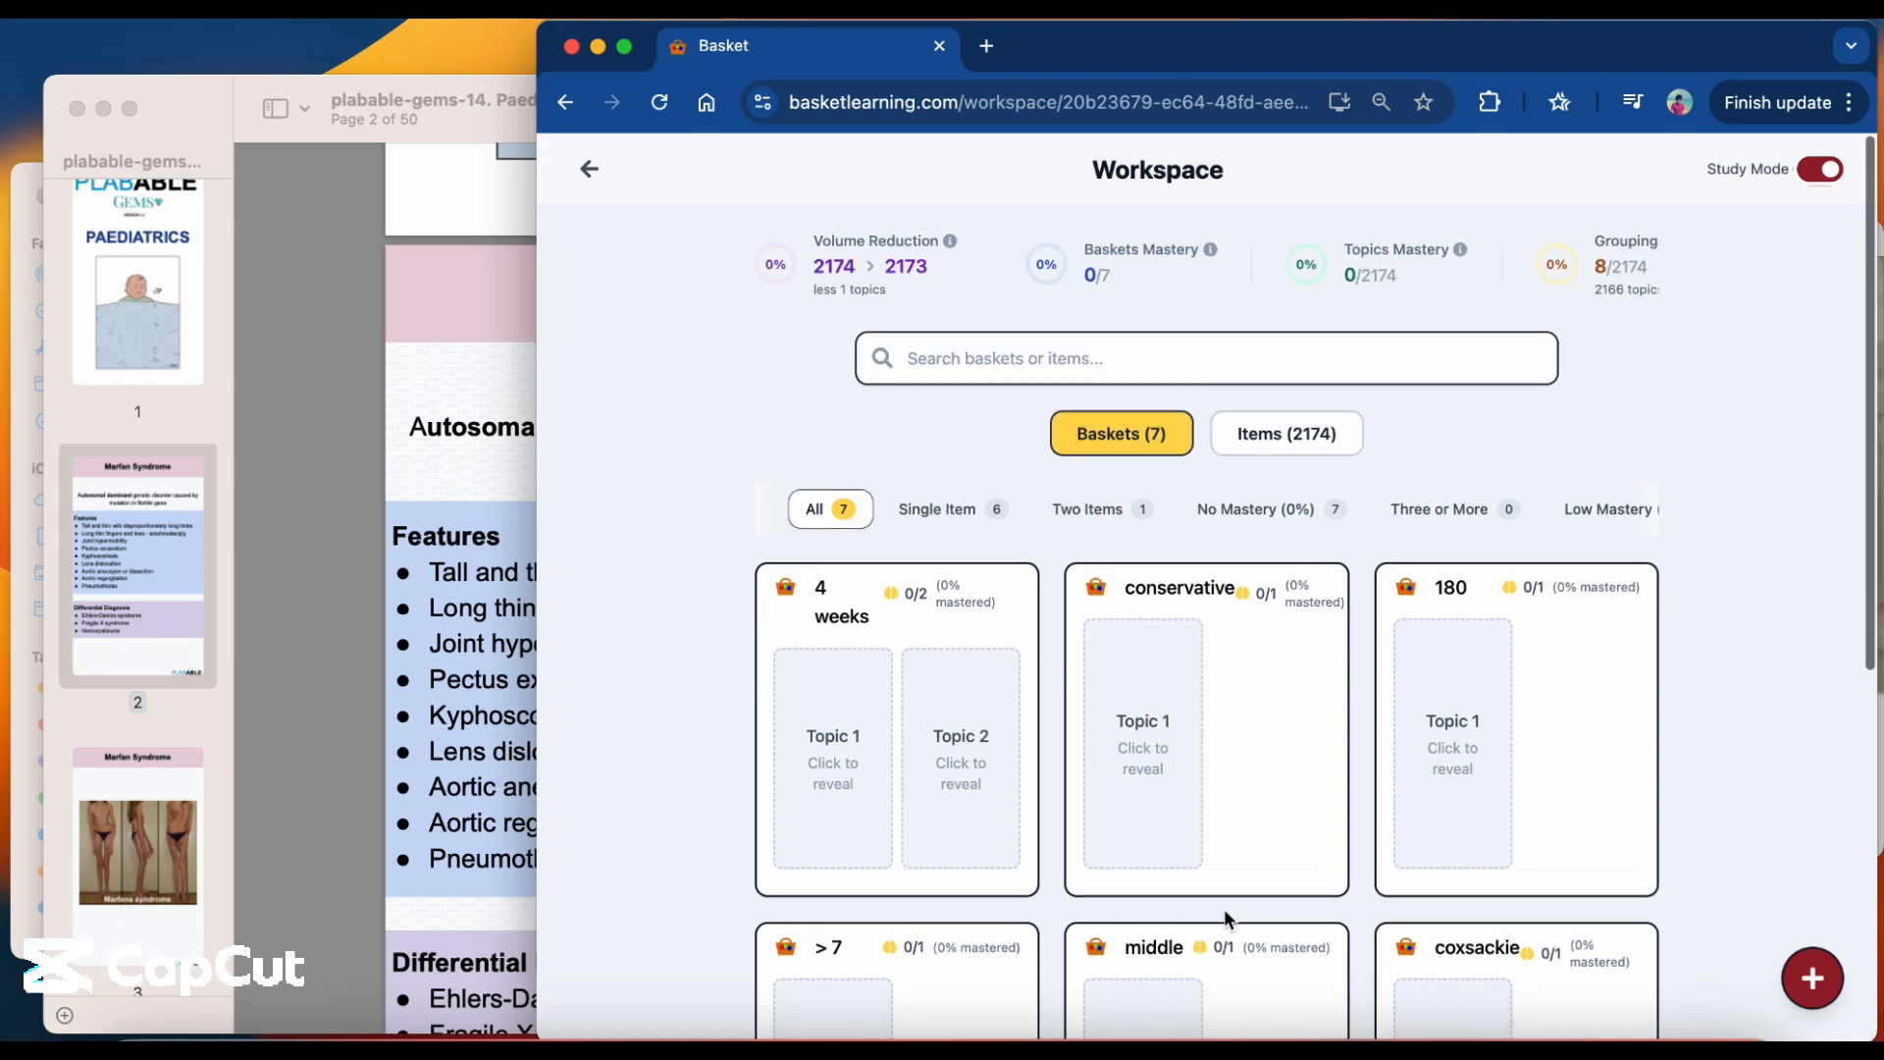
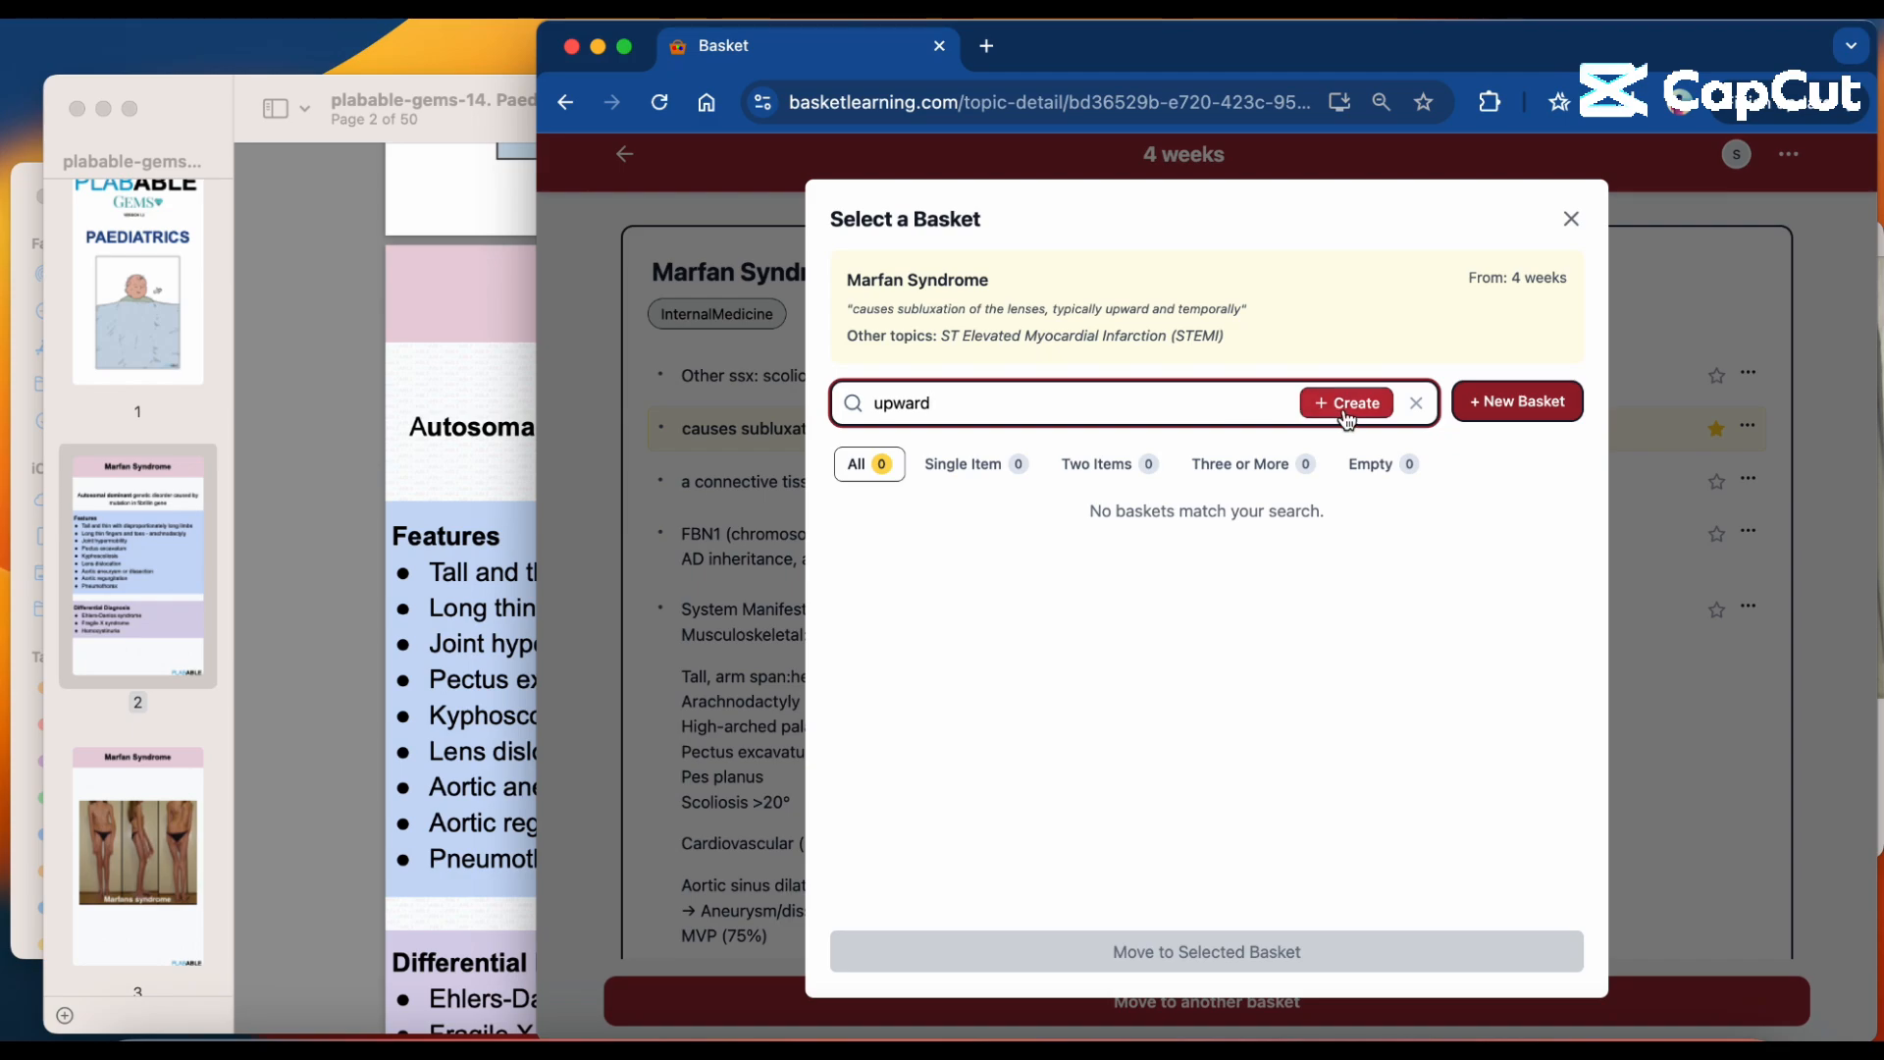
click(1346, 416)
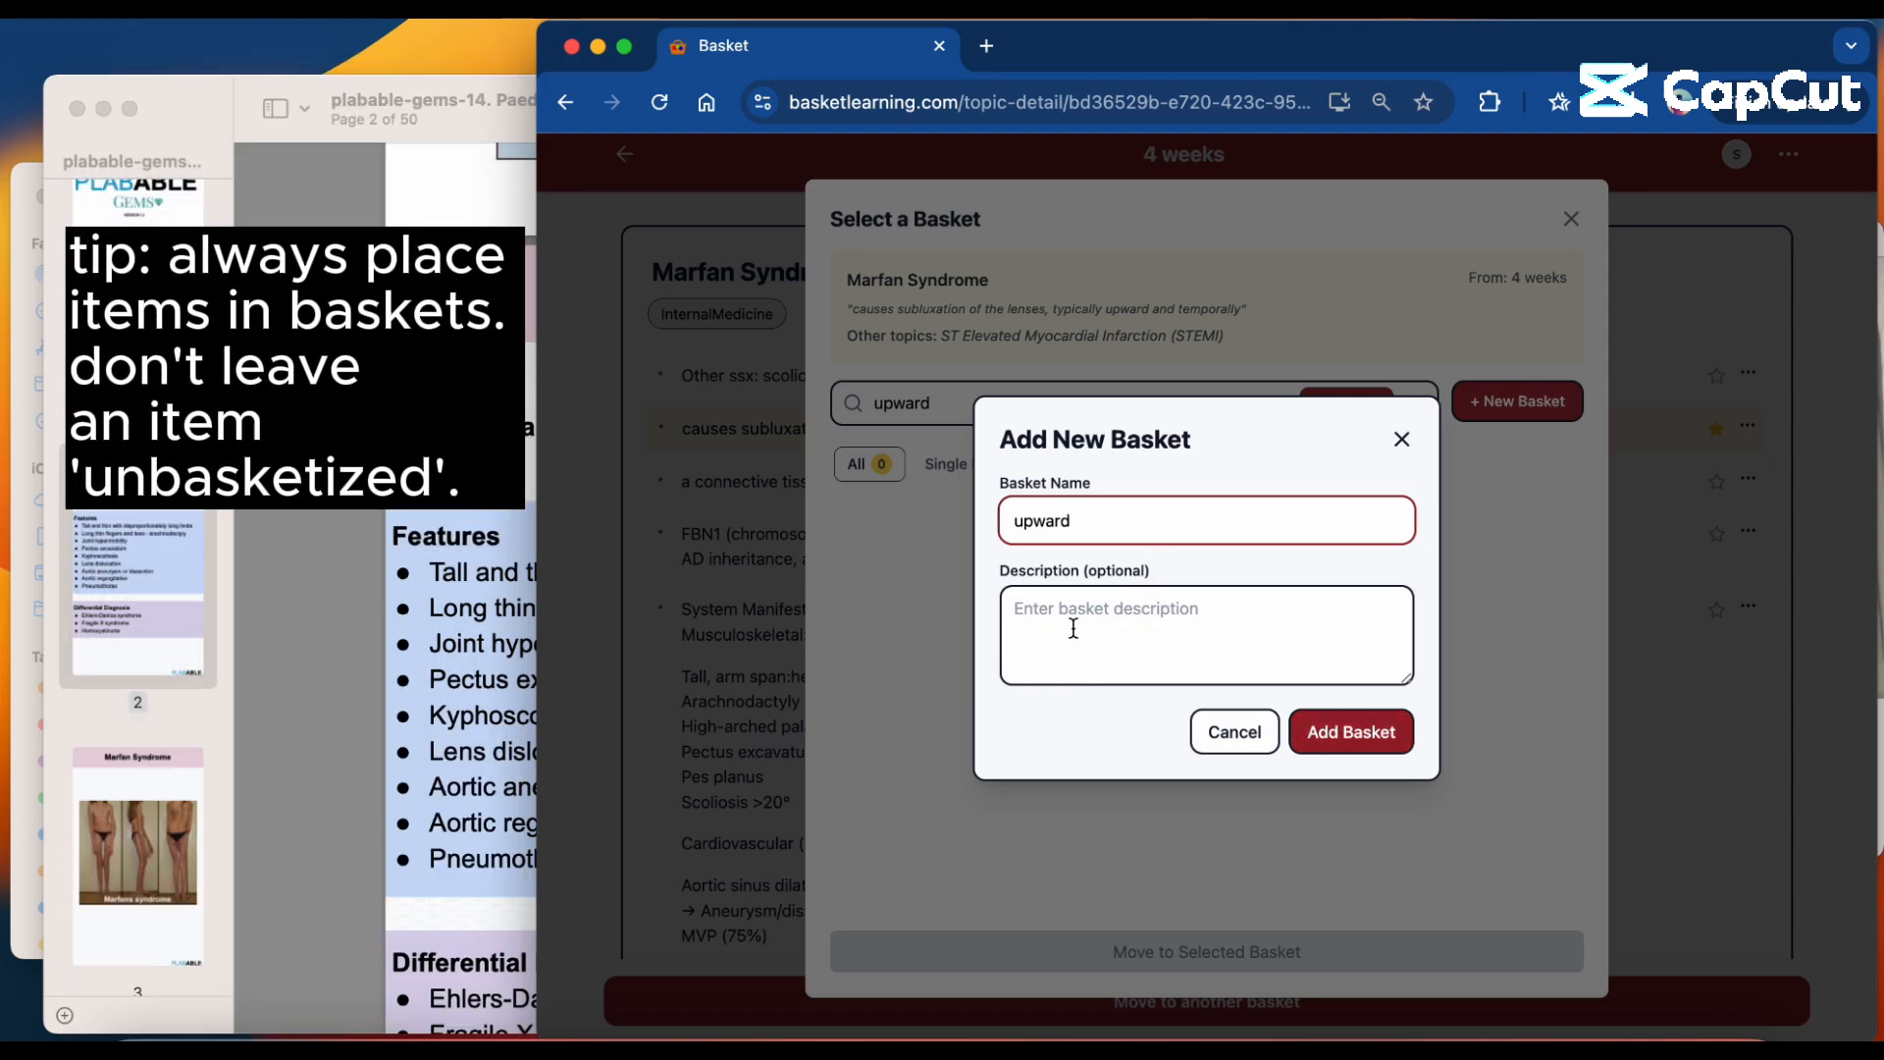
click(1401, 439)
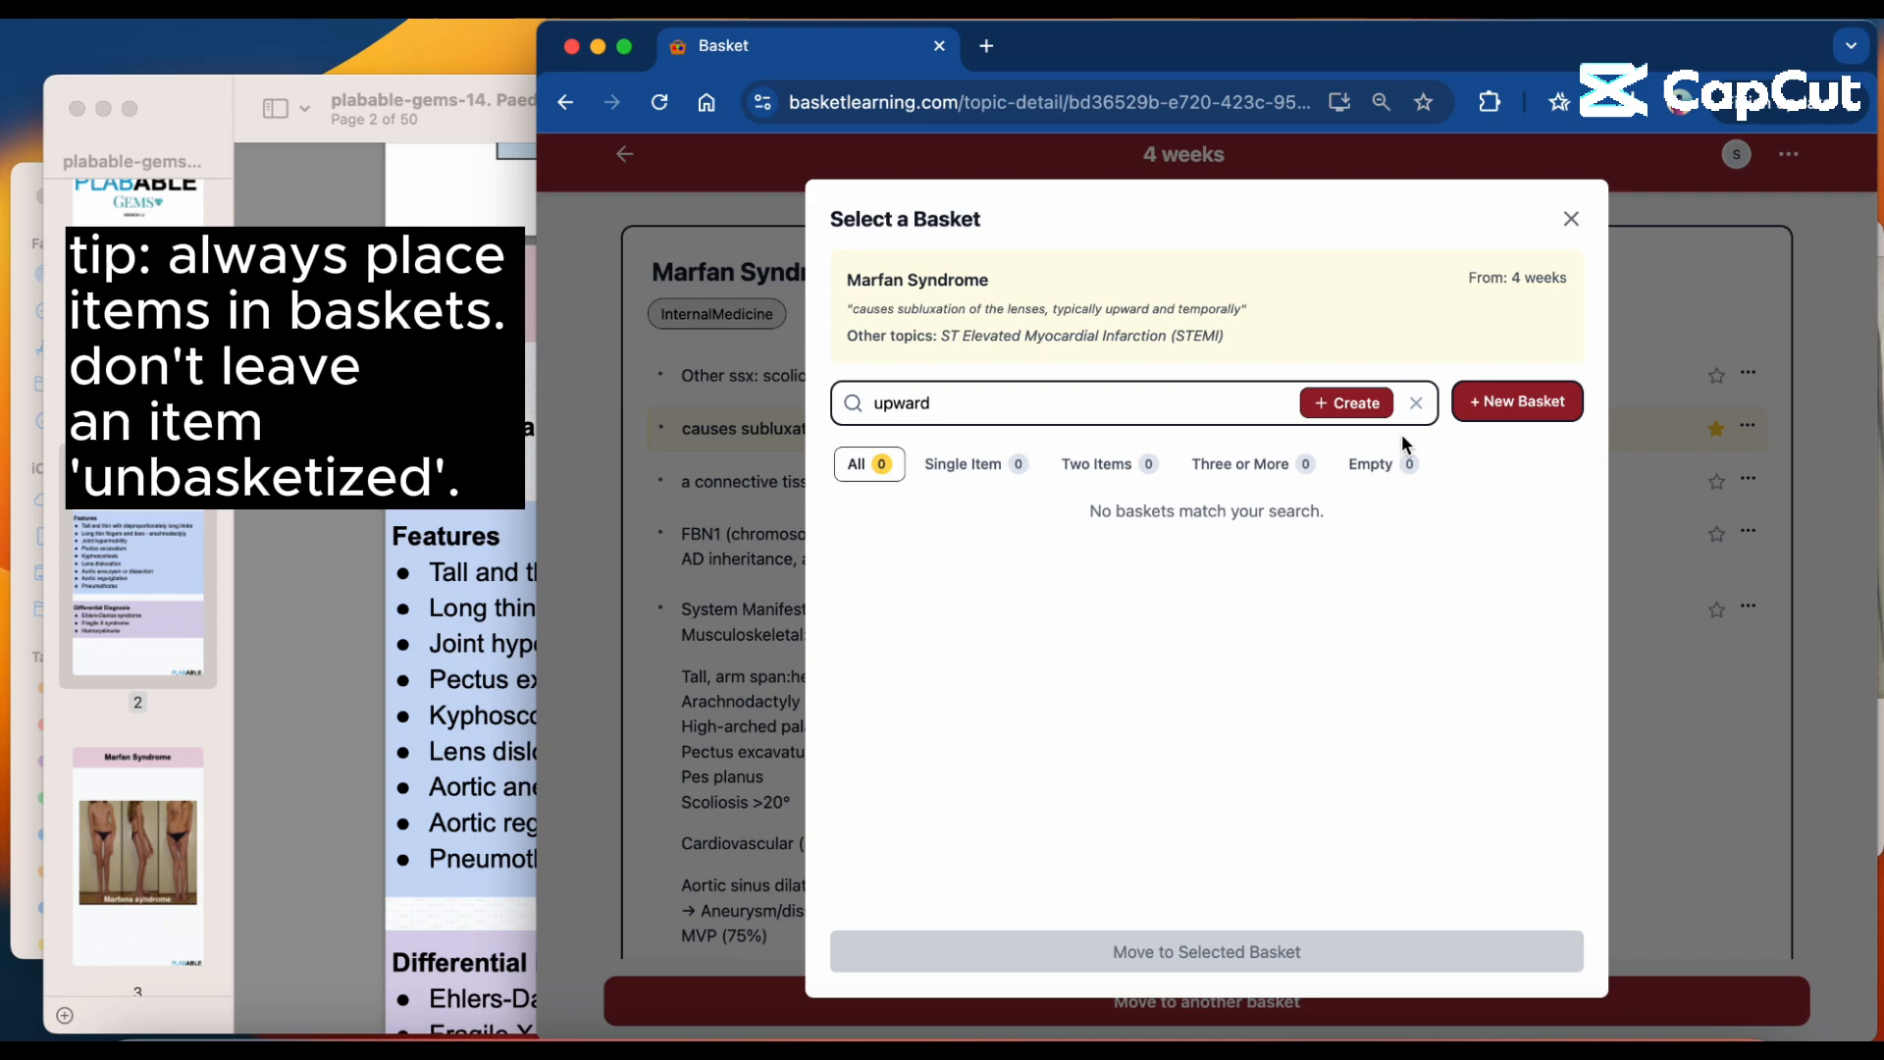
click(1570, 218)
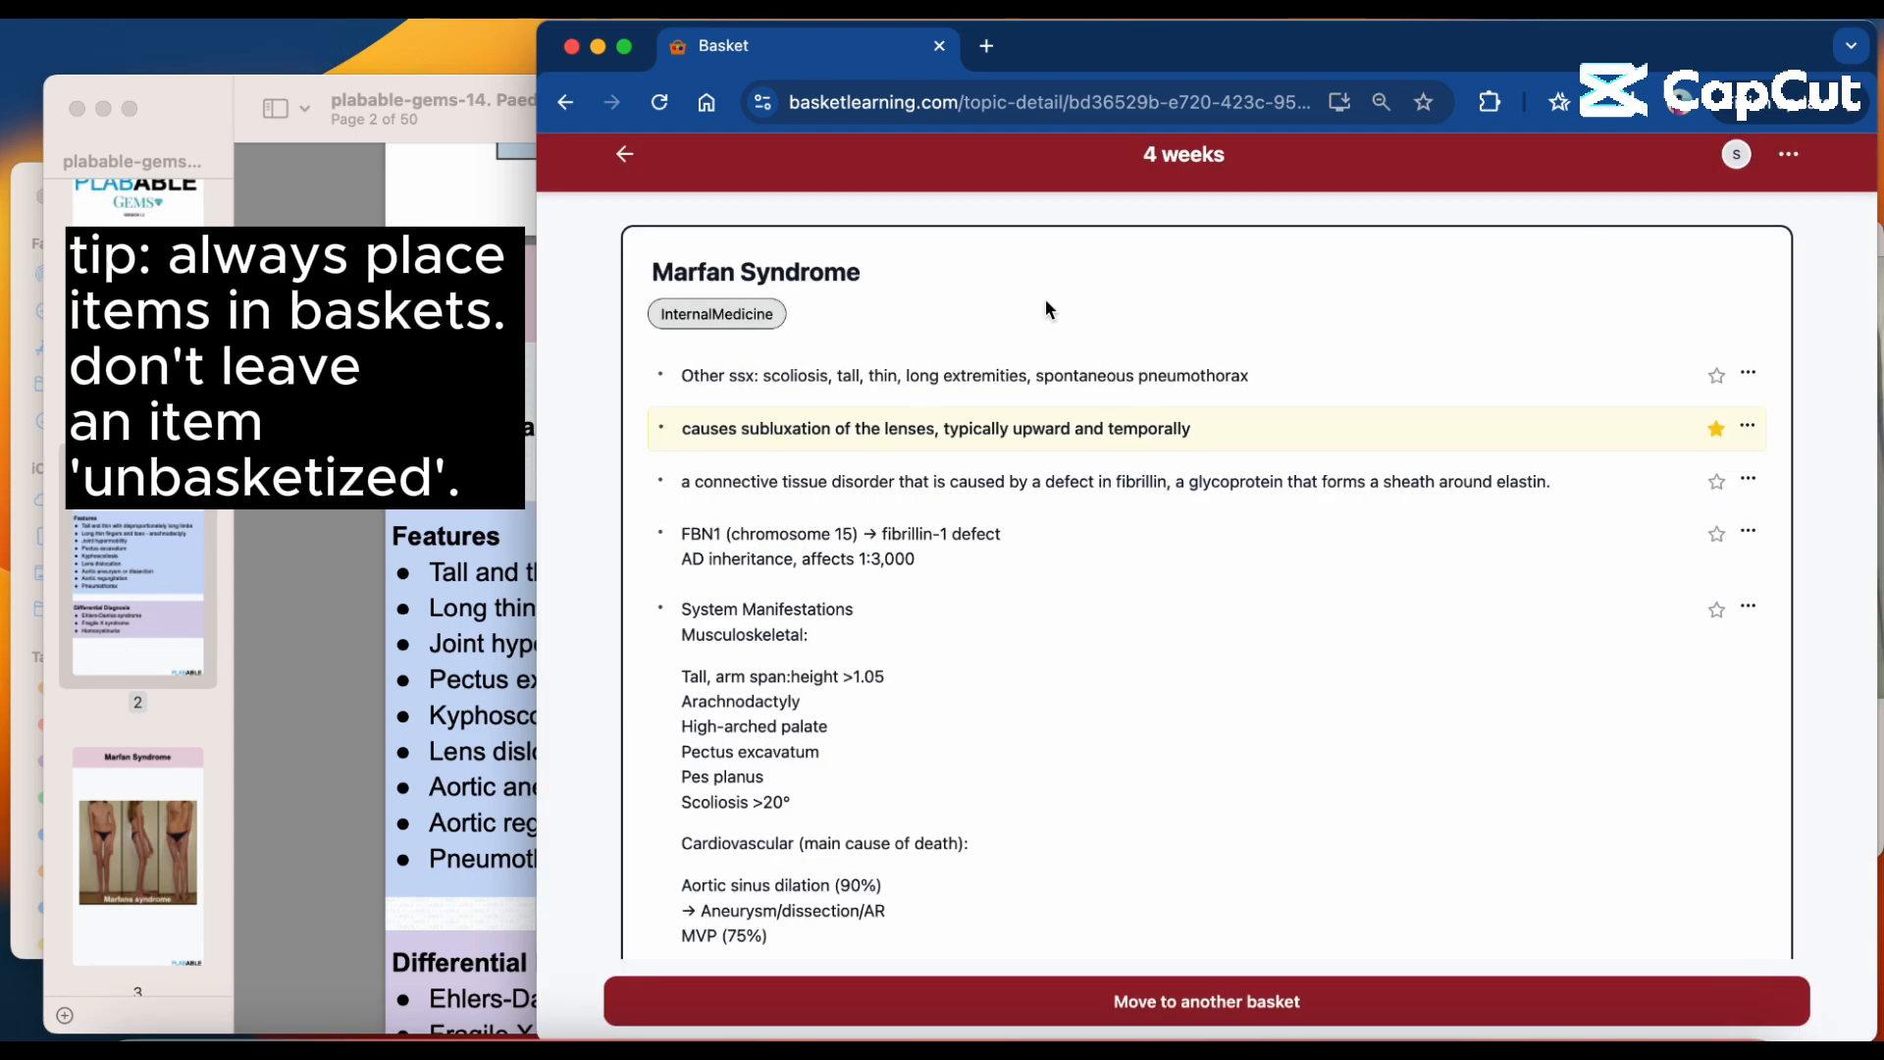
click(625, 157)
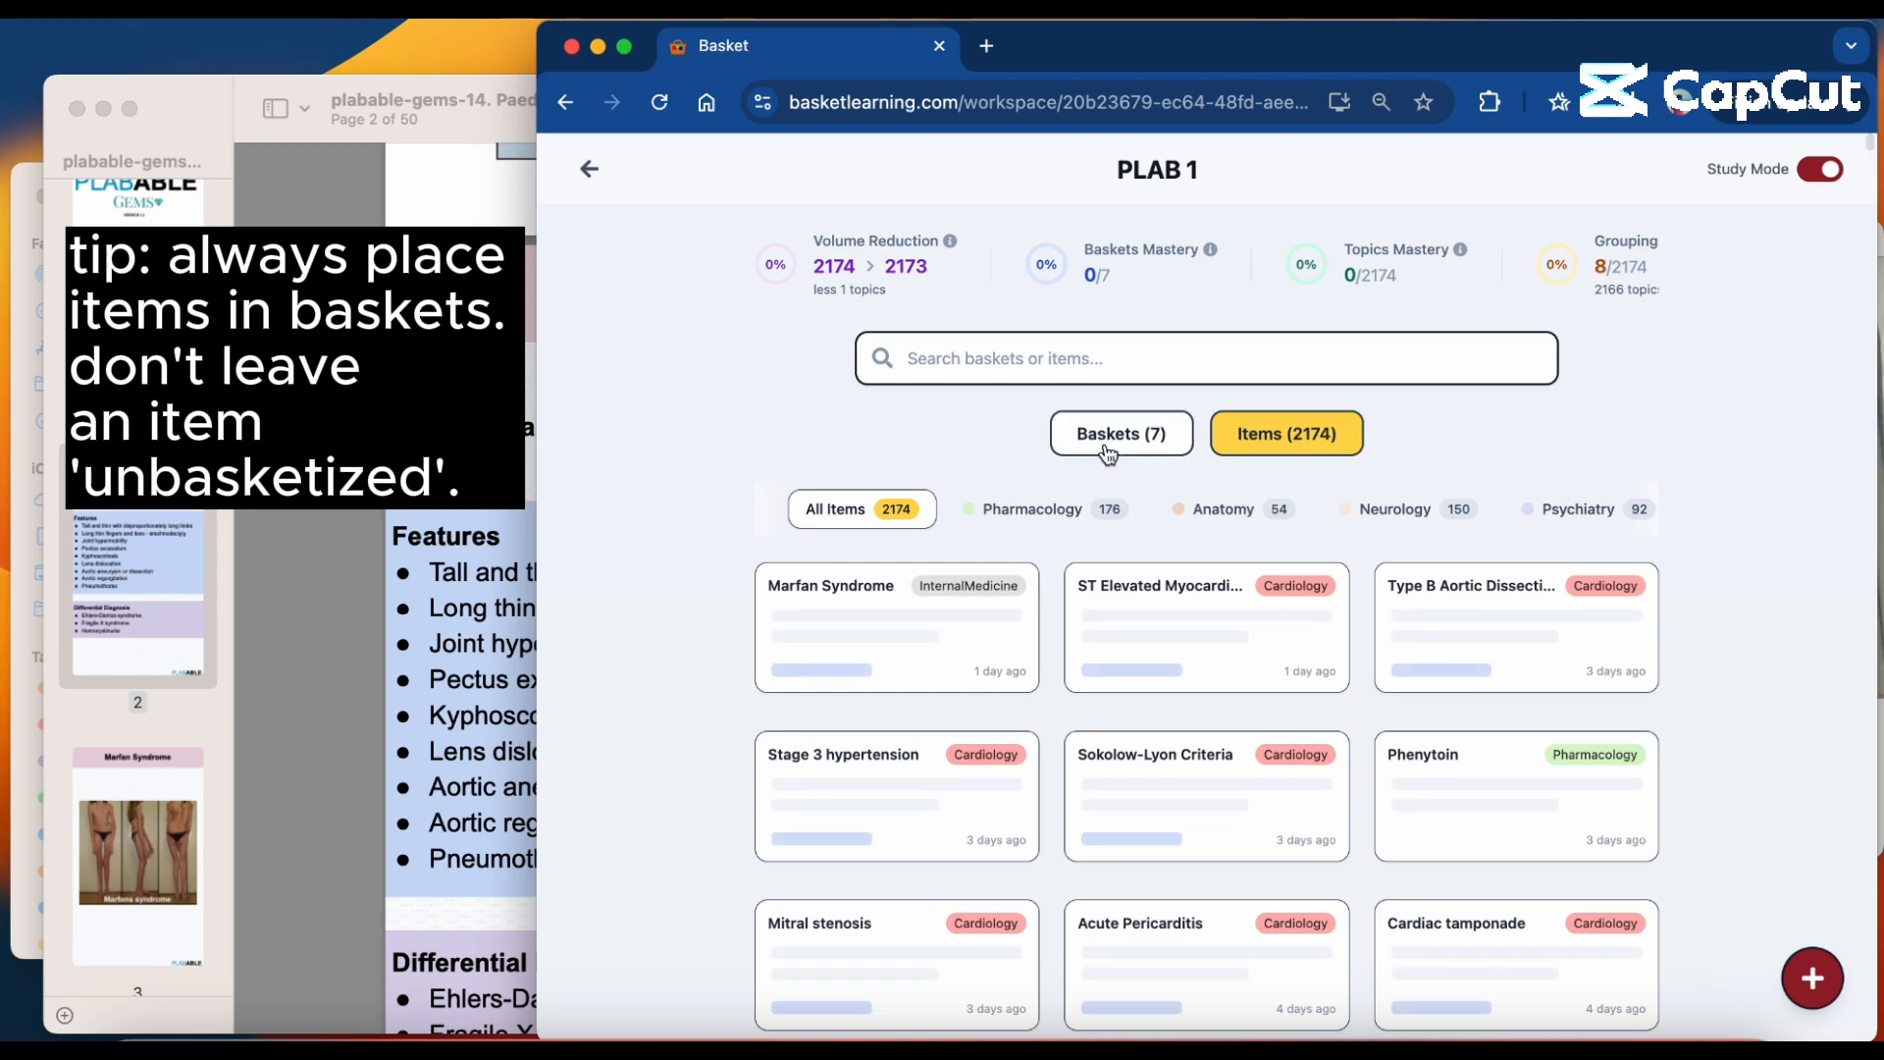
Show the workspace's baskets and reveal both hidden topics in the "4 weeks" basket.
click(1104, 441)
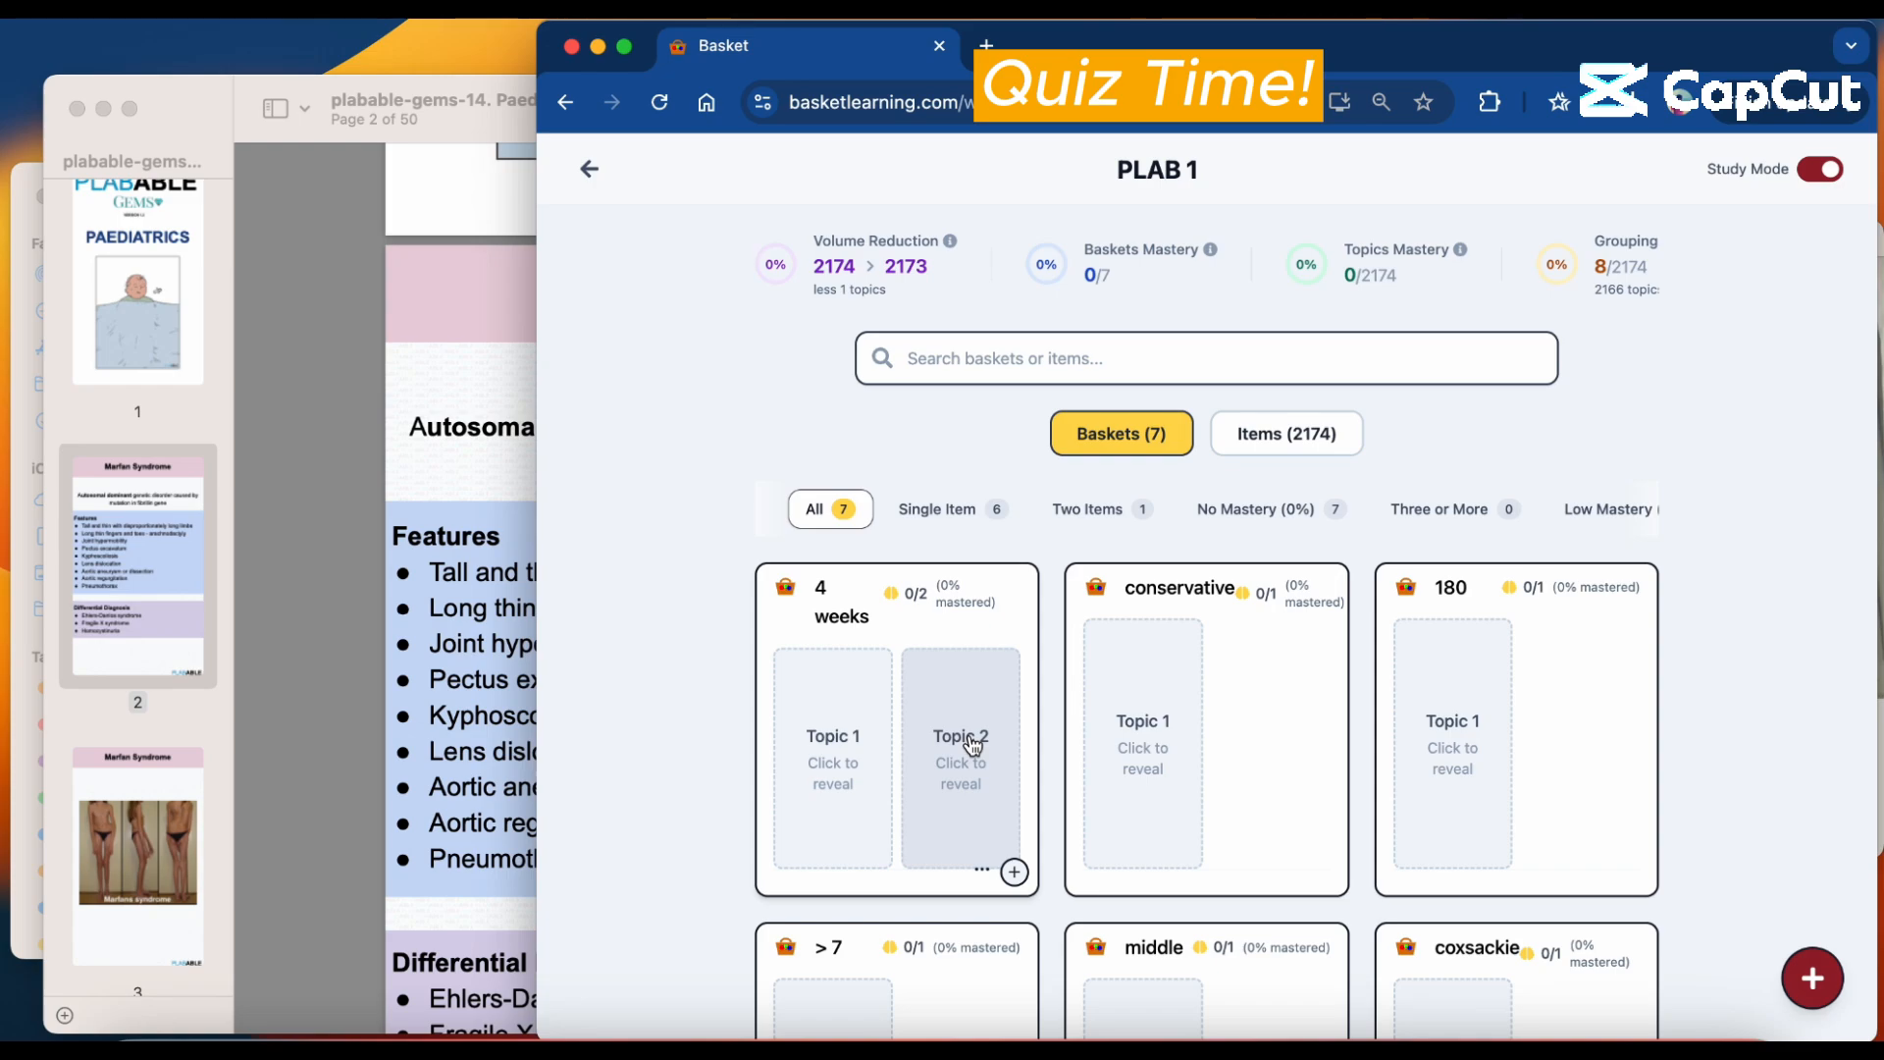
click(819, 790)
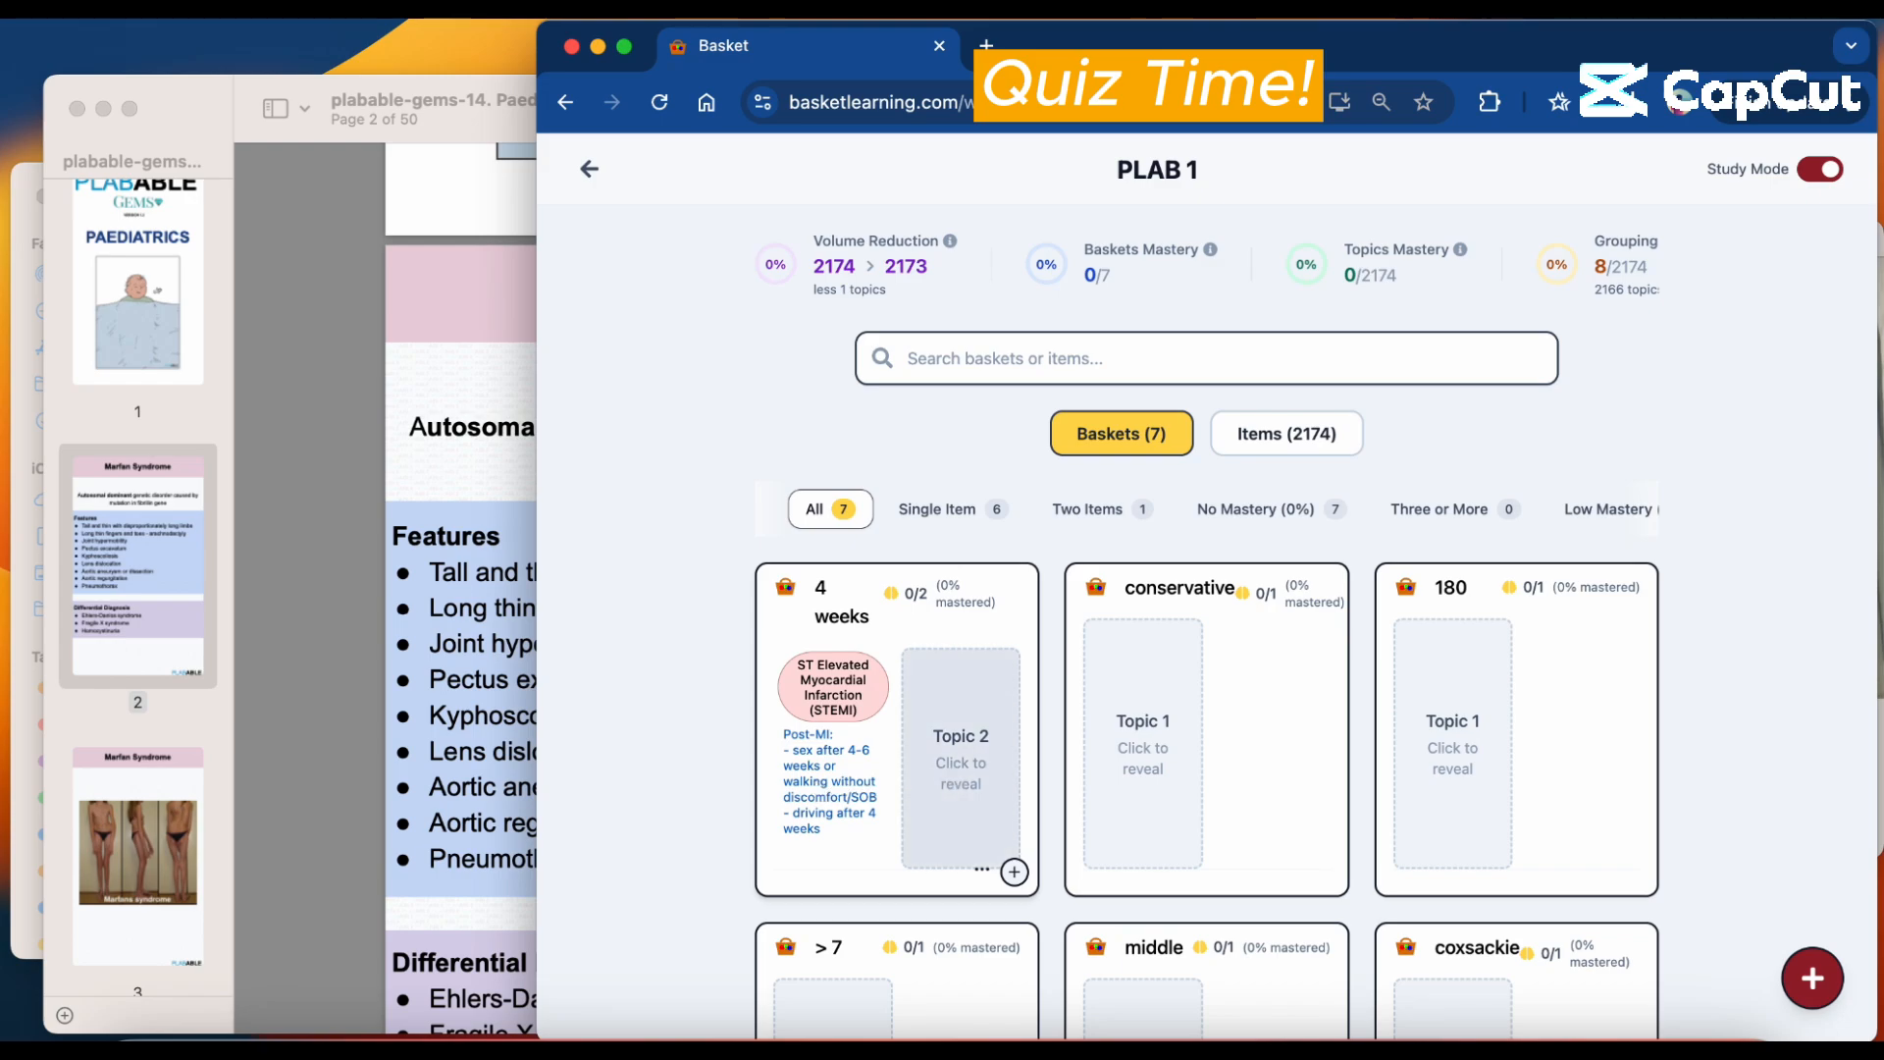
click(956, 778)
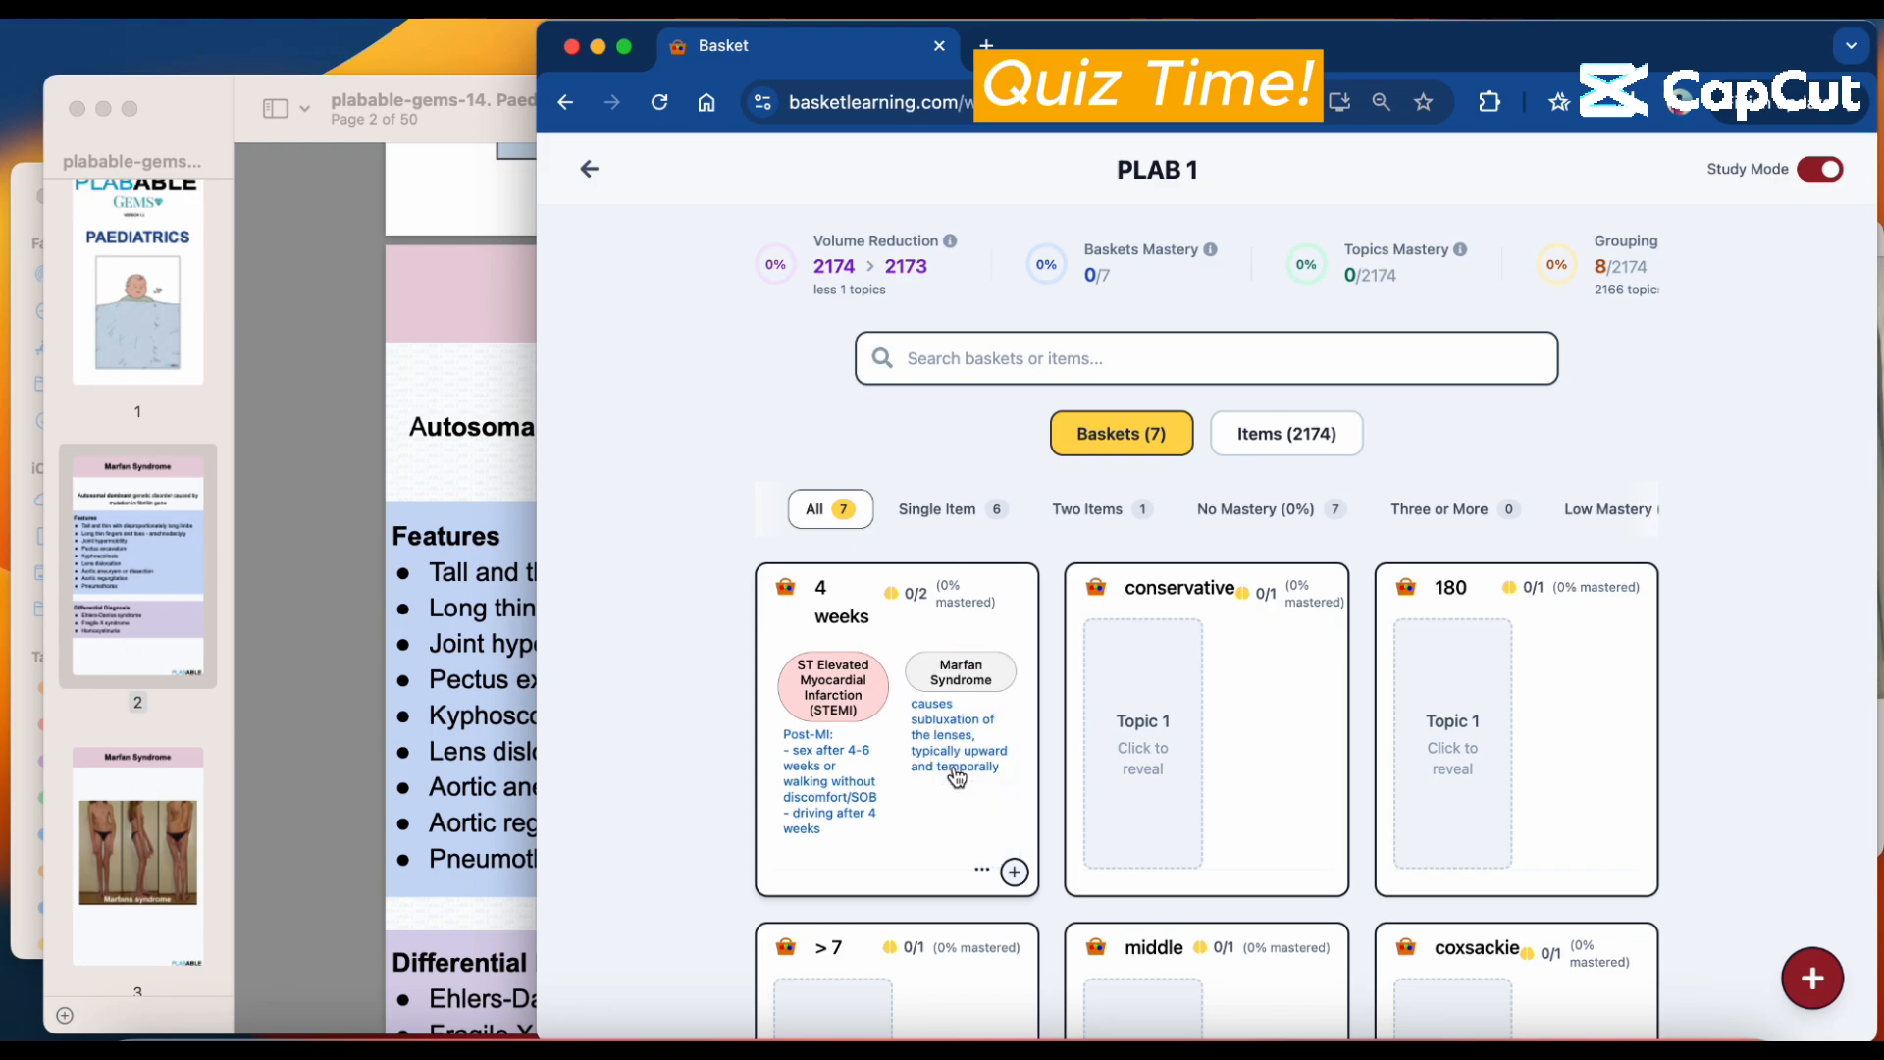
Mark the STEMI and Marfan Syndrome topics in the "4 weeks" basket as mastered and return to the workspace.
click(903, 846)
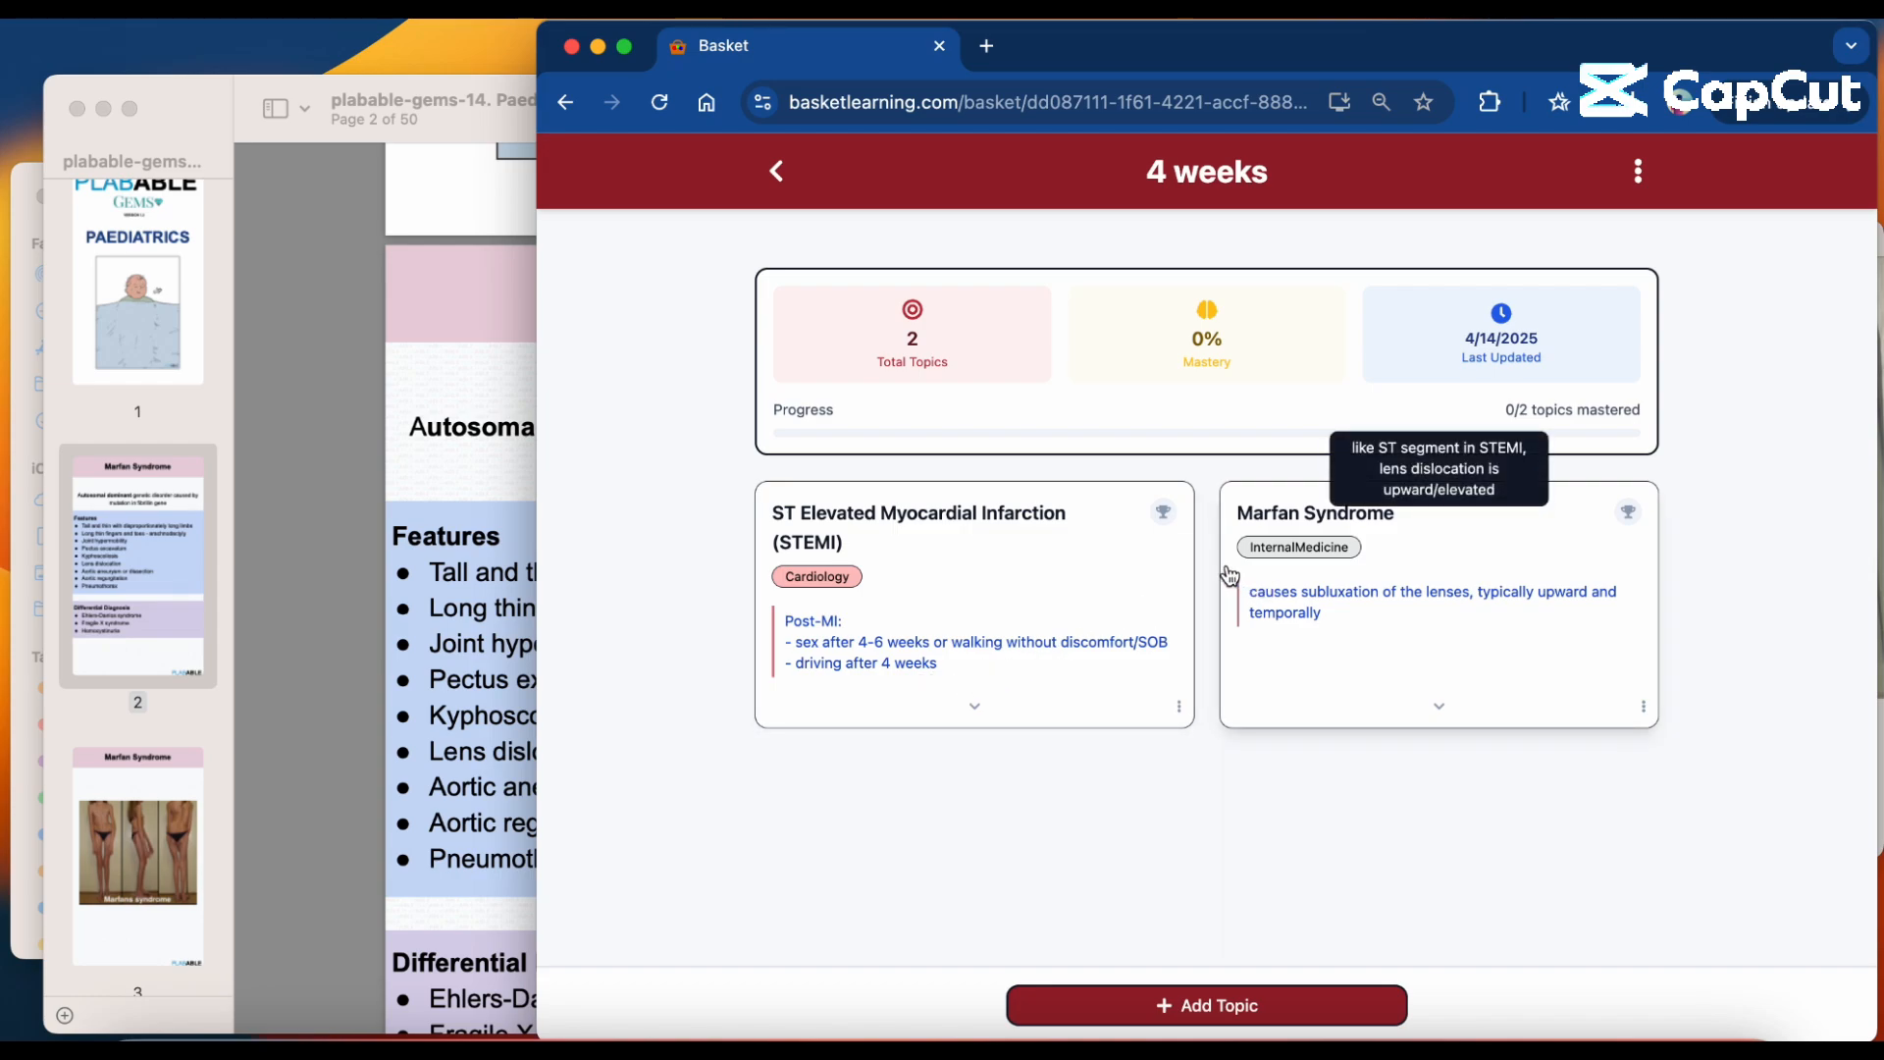
click(1162, 514)
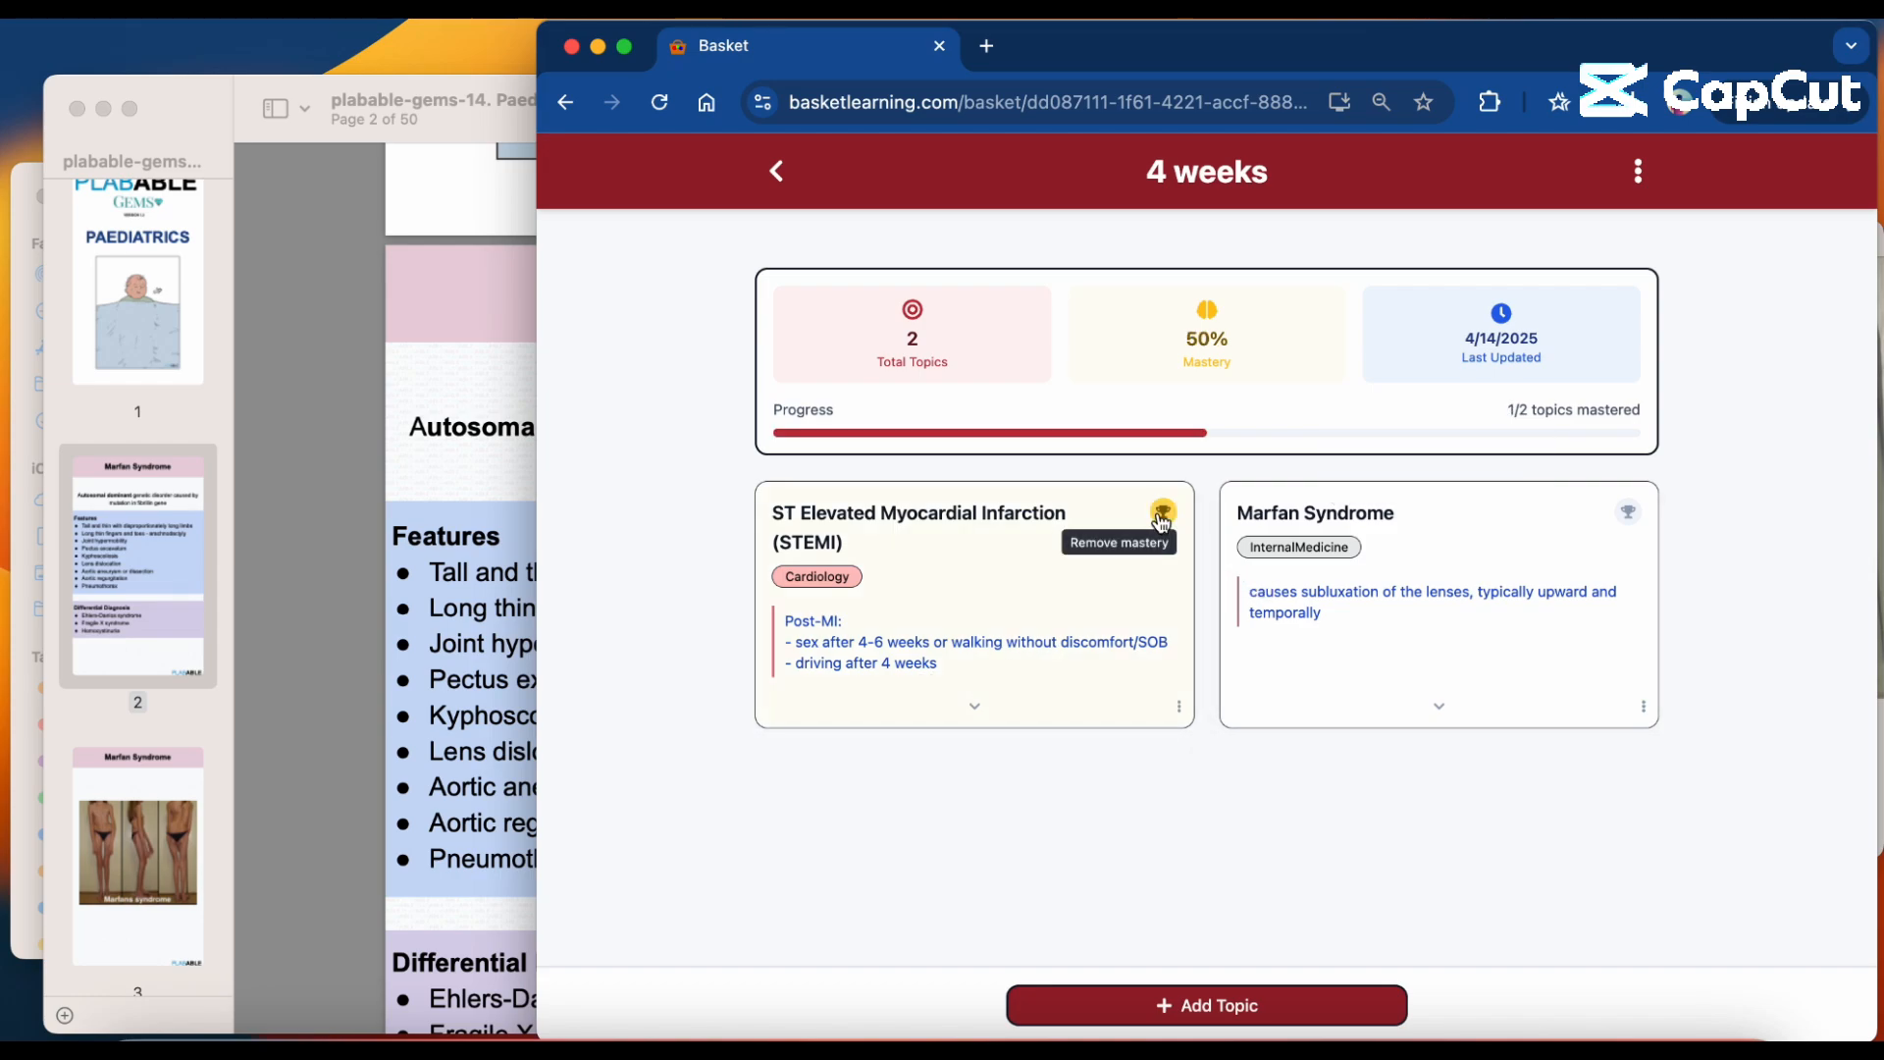
click(1625, 514)
click(777, 172)
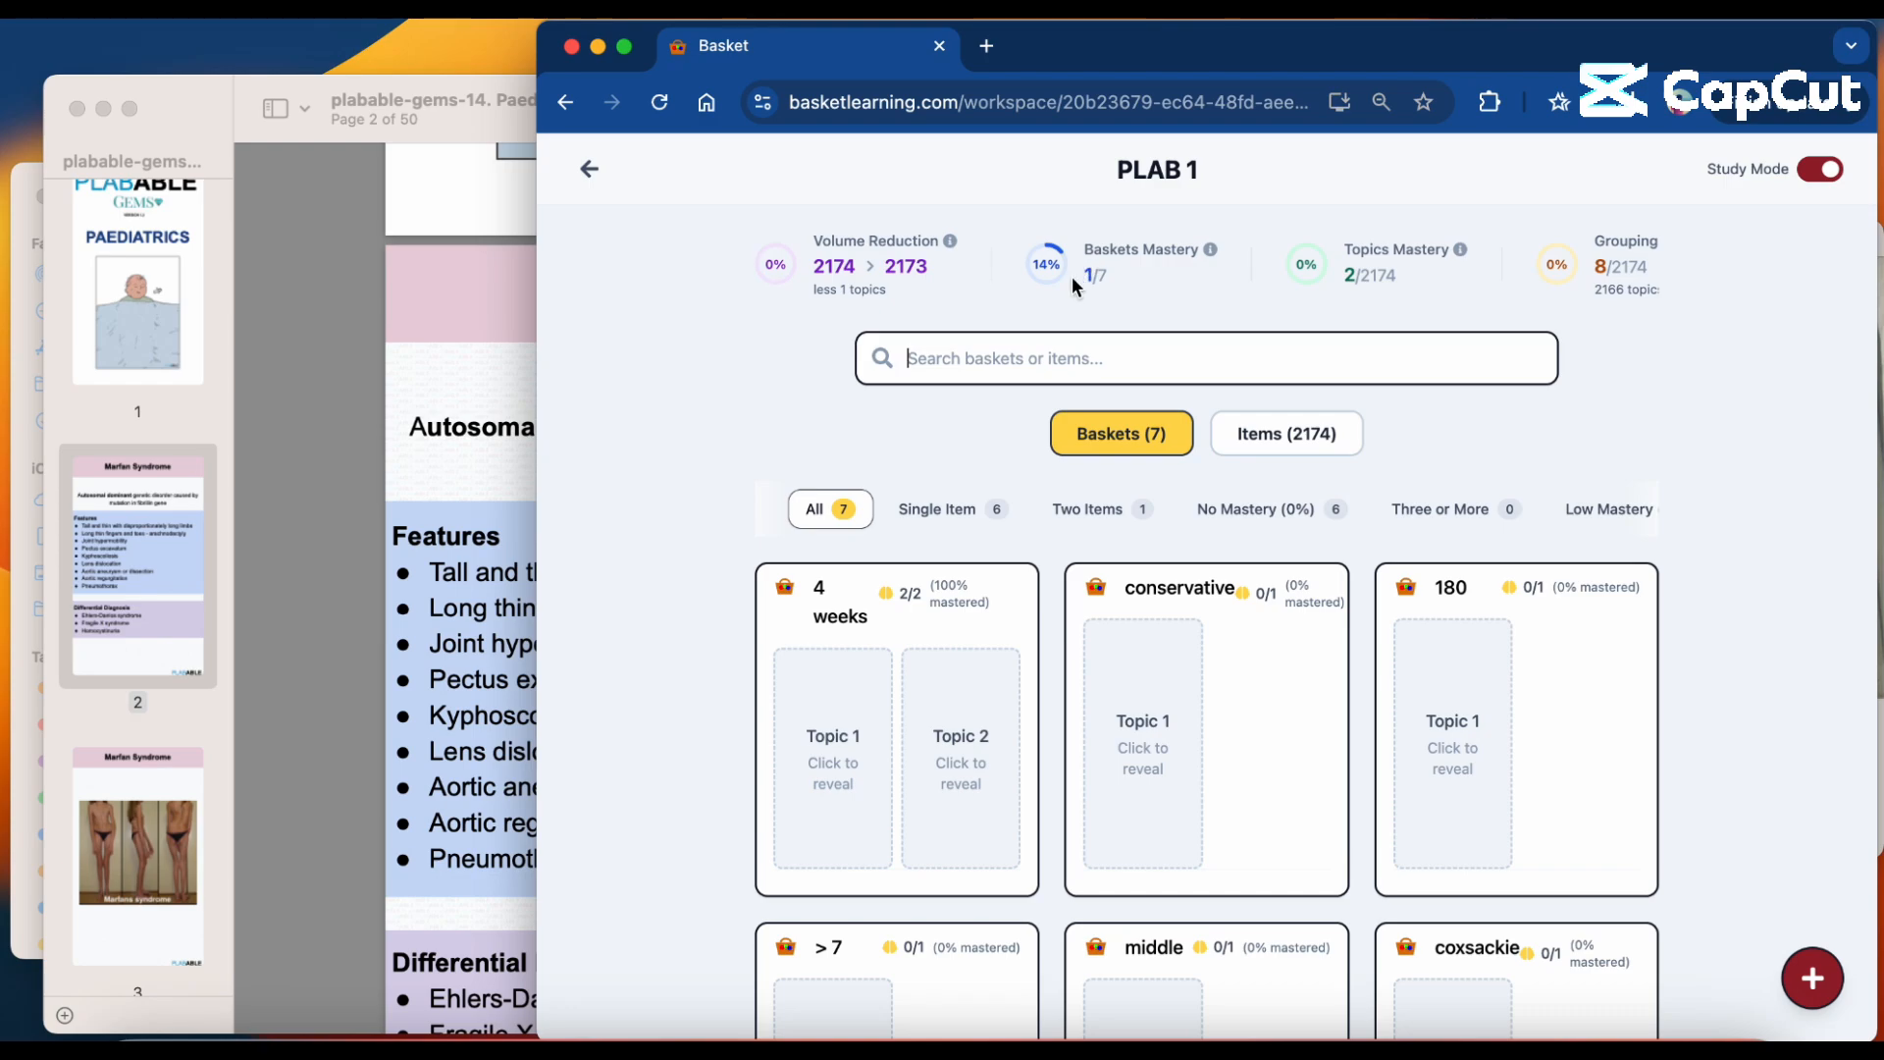
Filter the baskets to Full Mastery (100%) and reveal both topics of the "4 weeks" basket.
click(1315, 518)
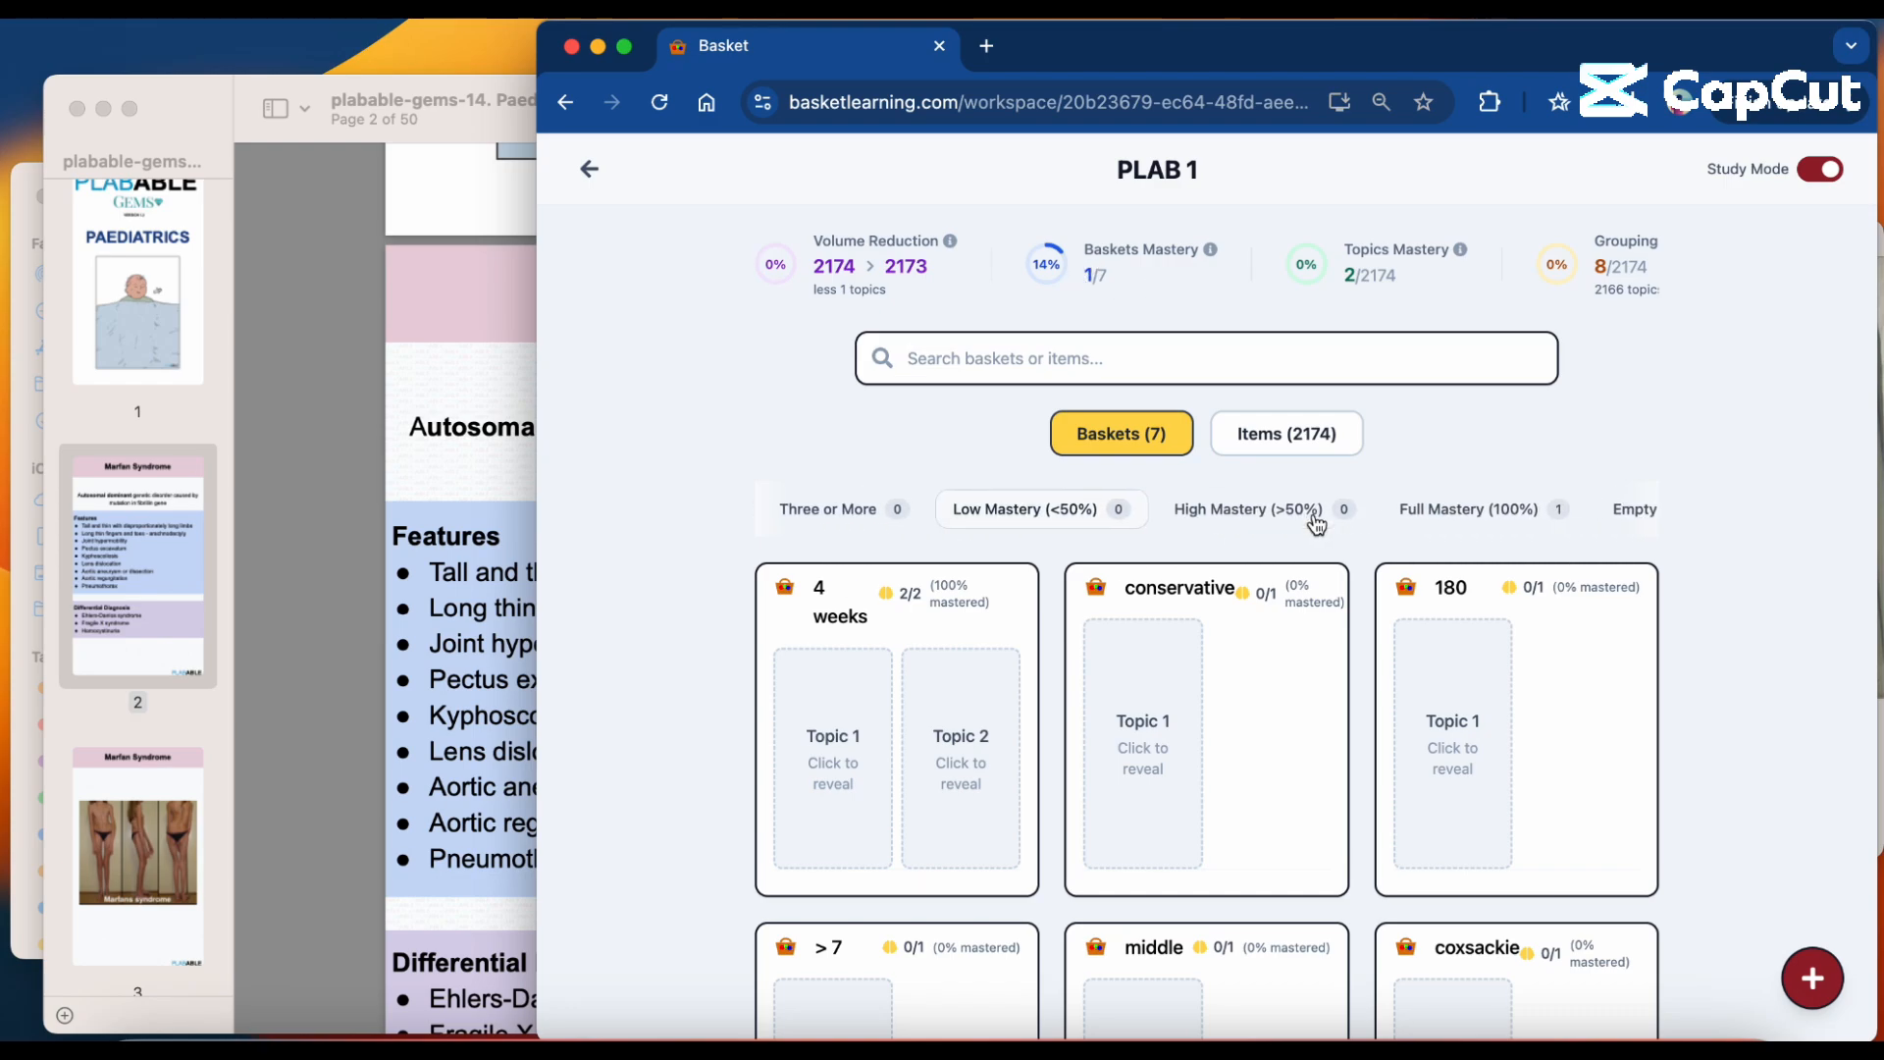
click(1445, 515)
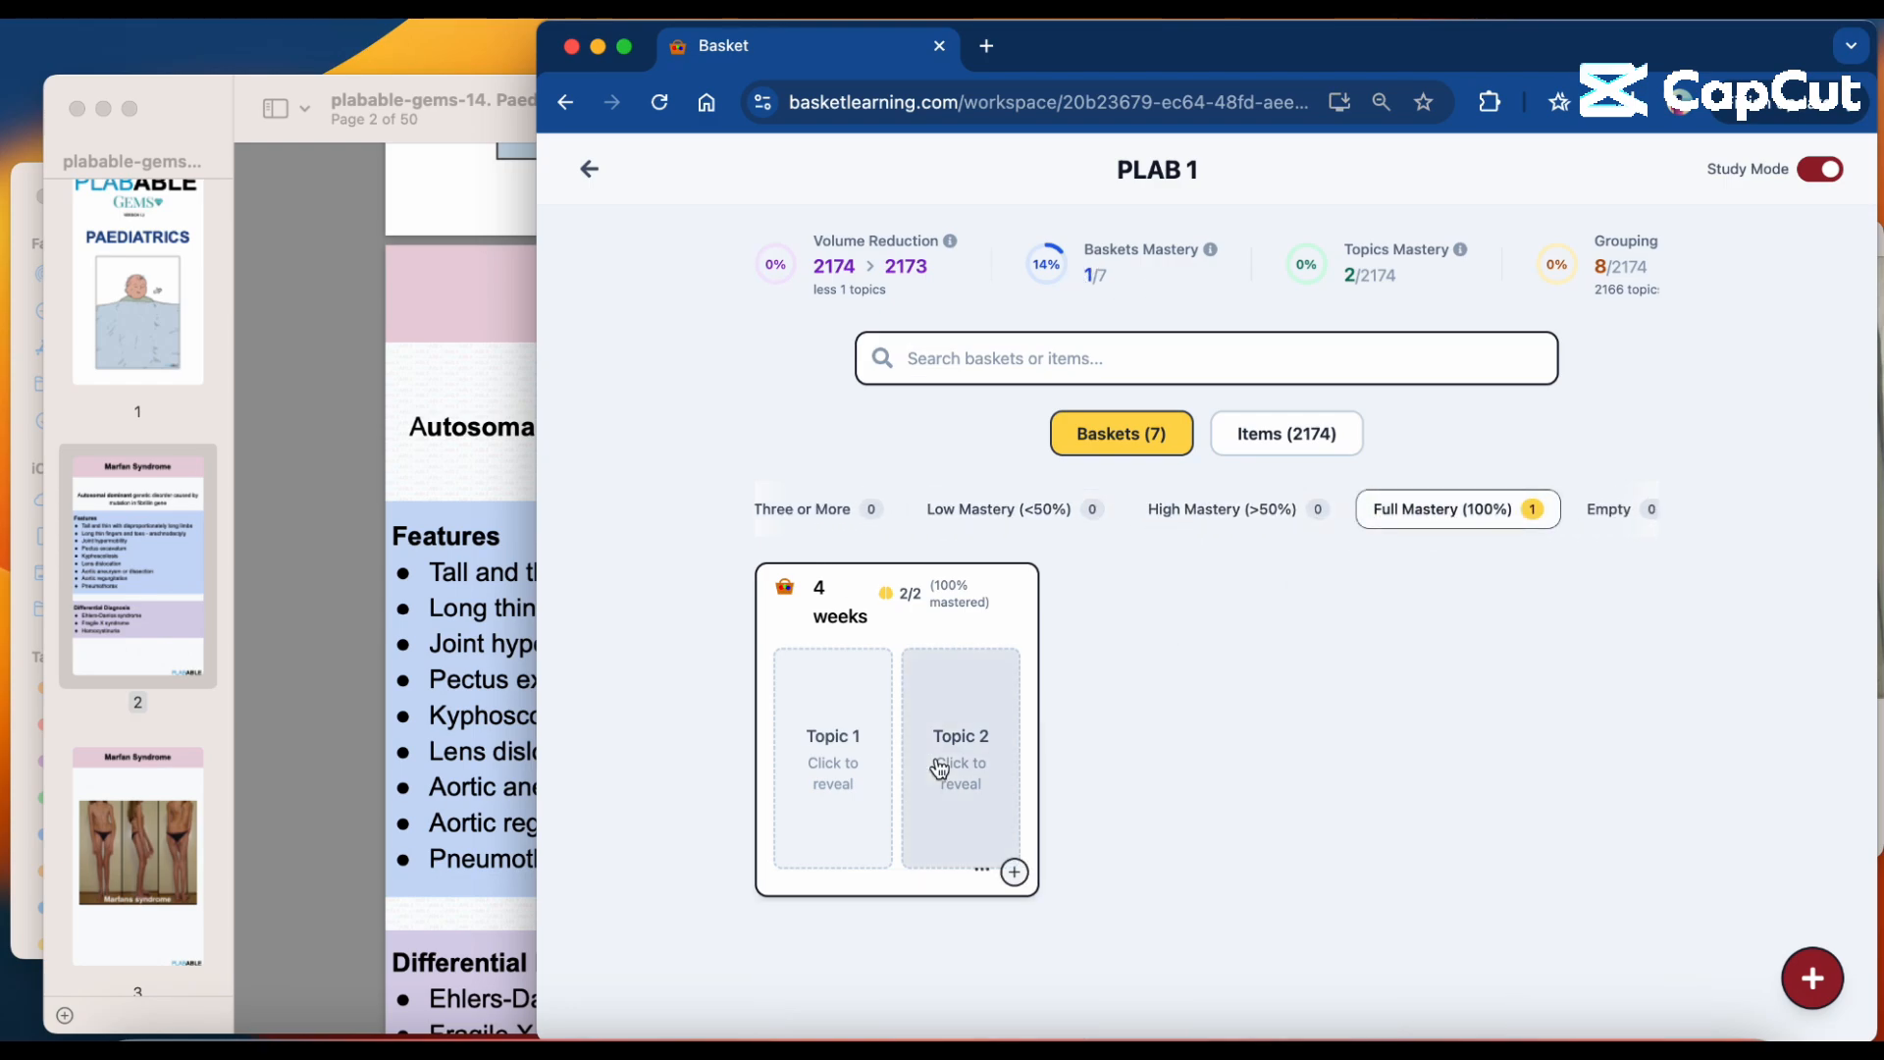
click(841, 764)
click(956, 757)
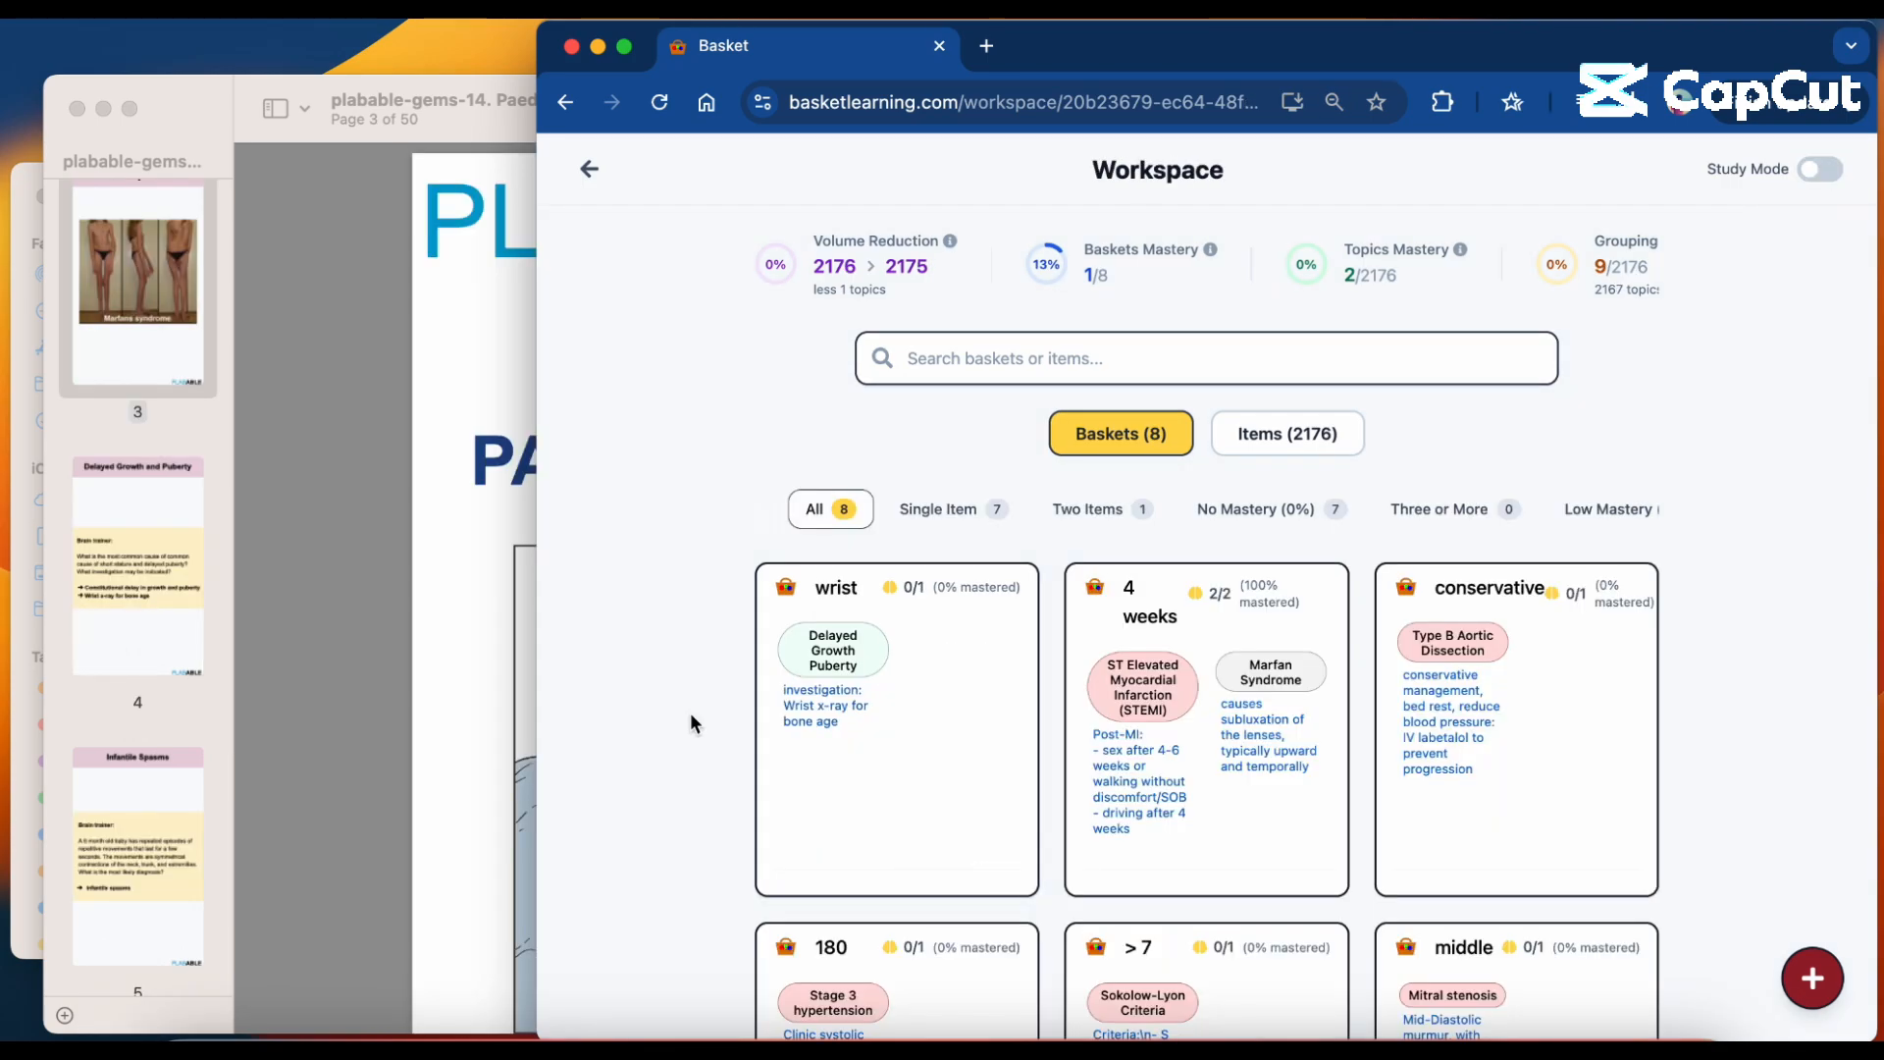
Close the Paediatrics PDF, open the General Surgery Plabable Gems PDF and shrink its window to uncover the workspace.
click(432, 691)
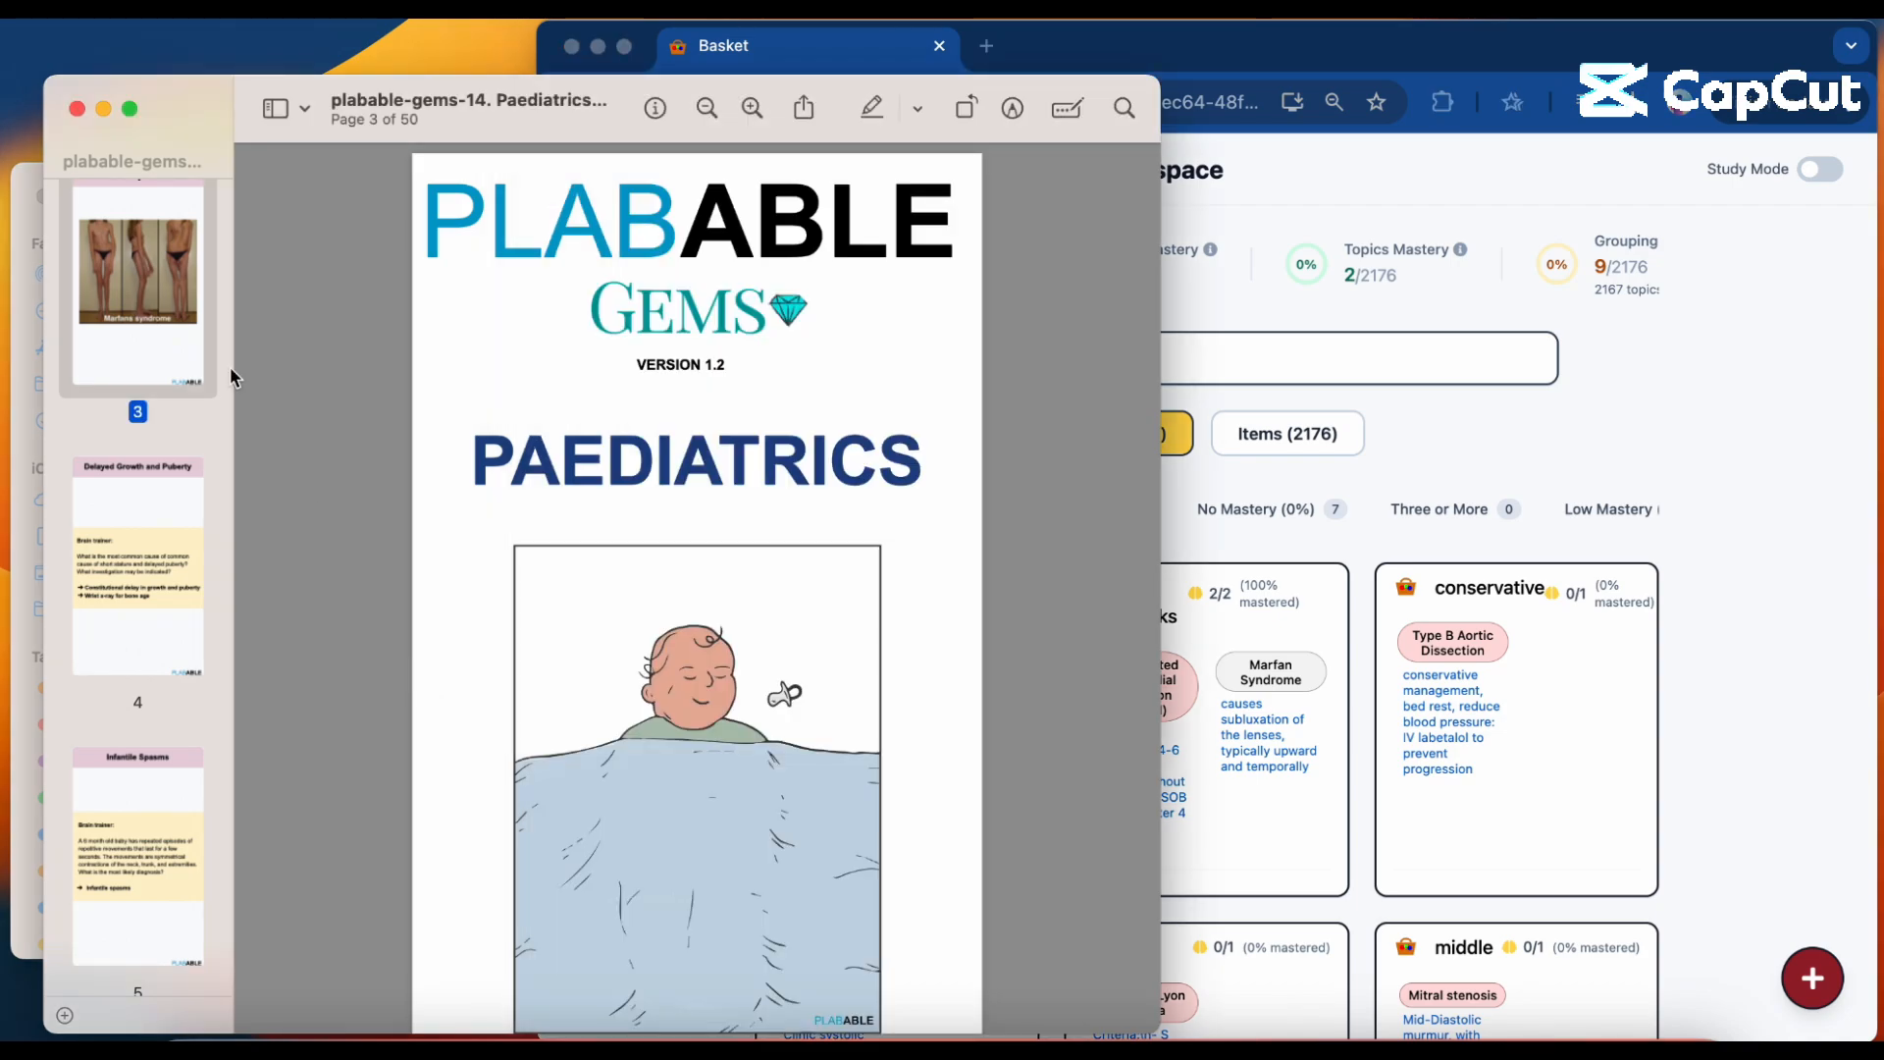
click(77, 108)
click(343, 483)
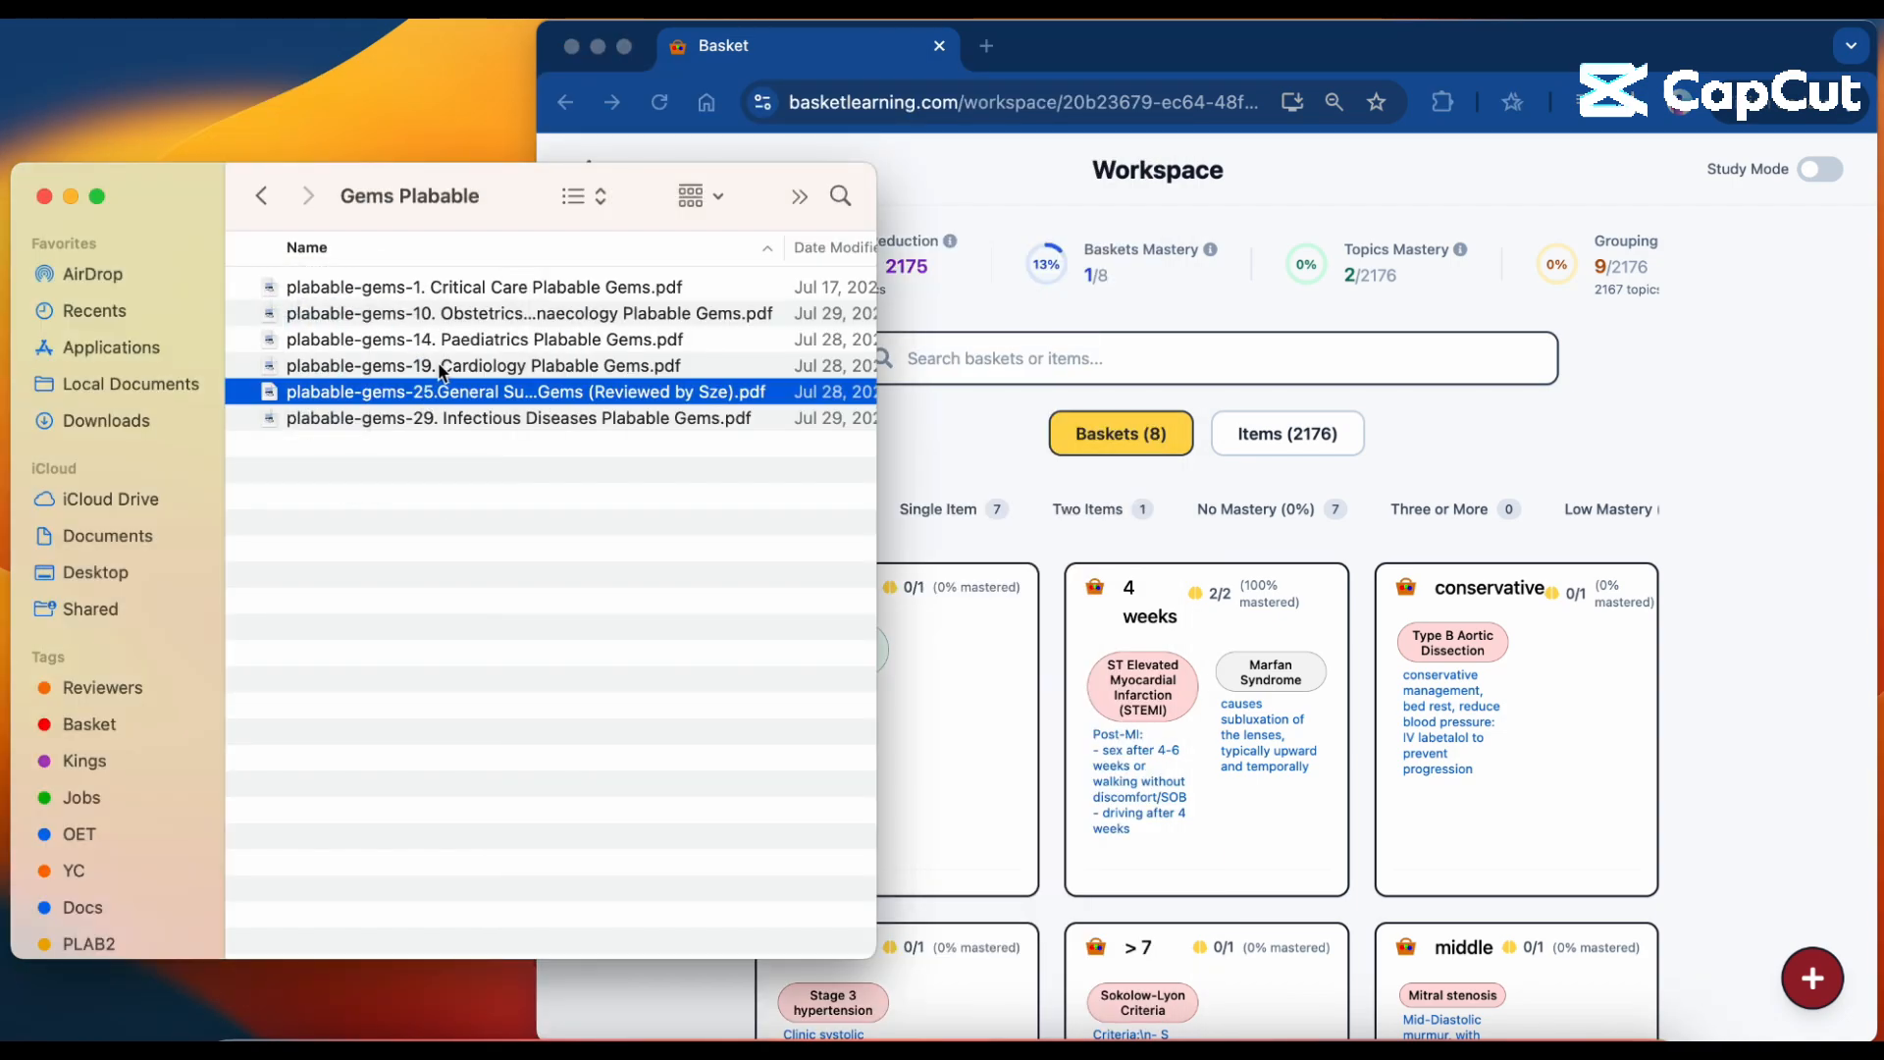
double_click(474, 395)
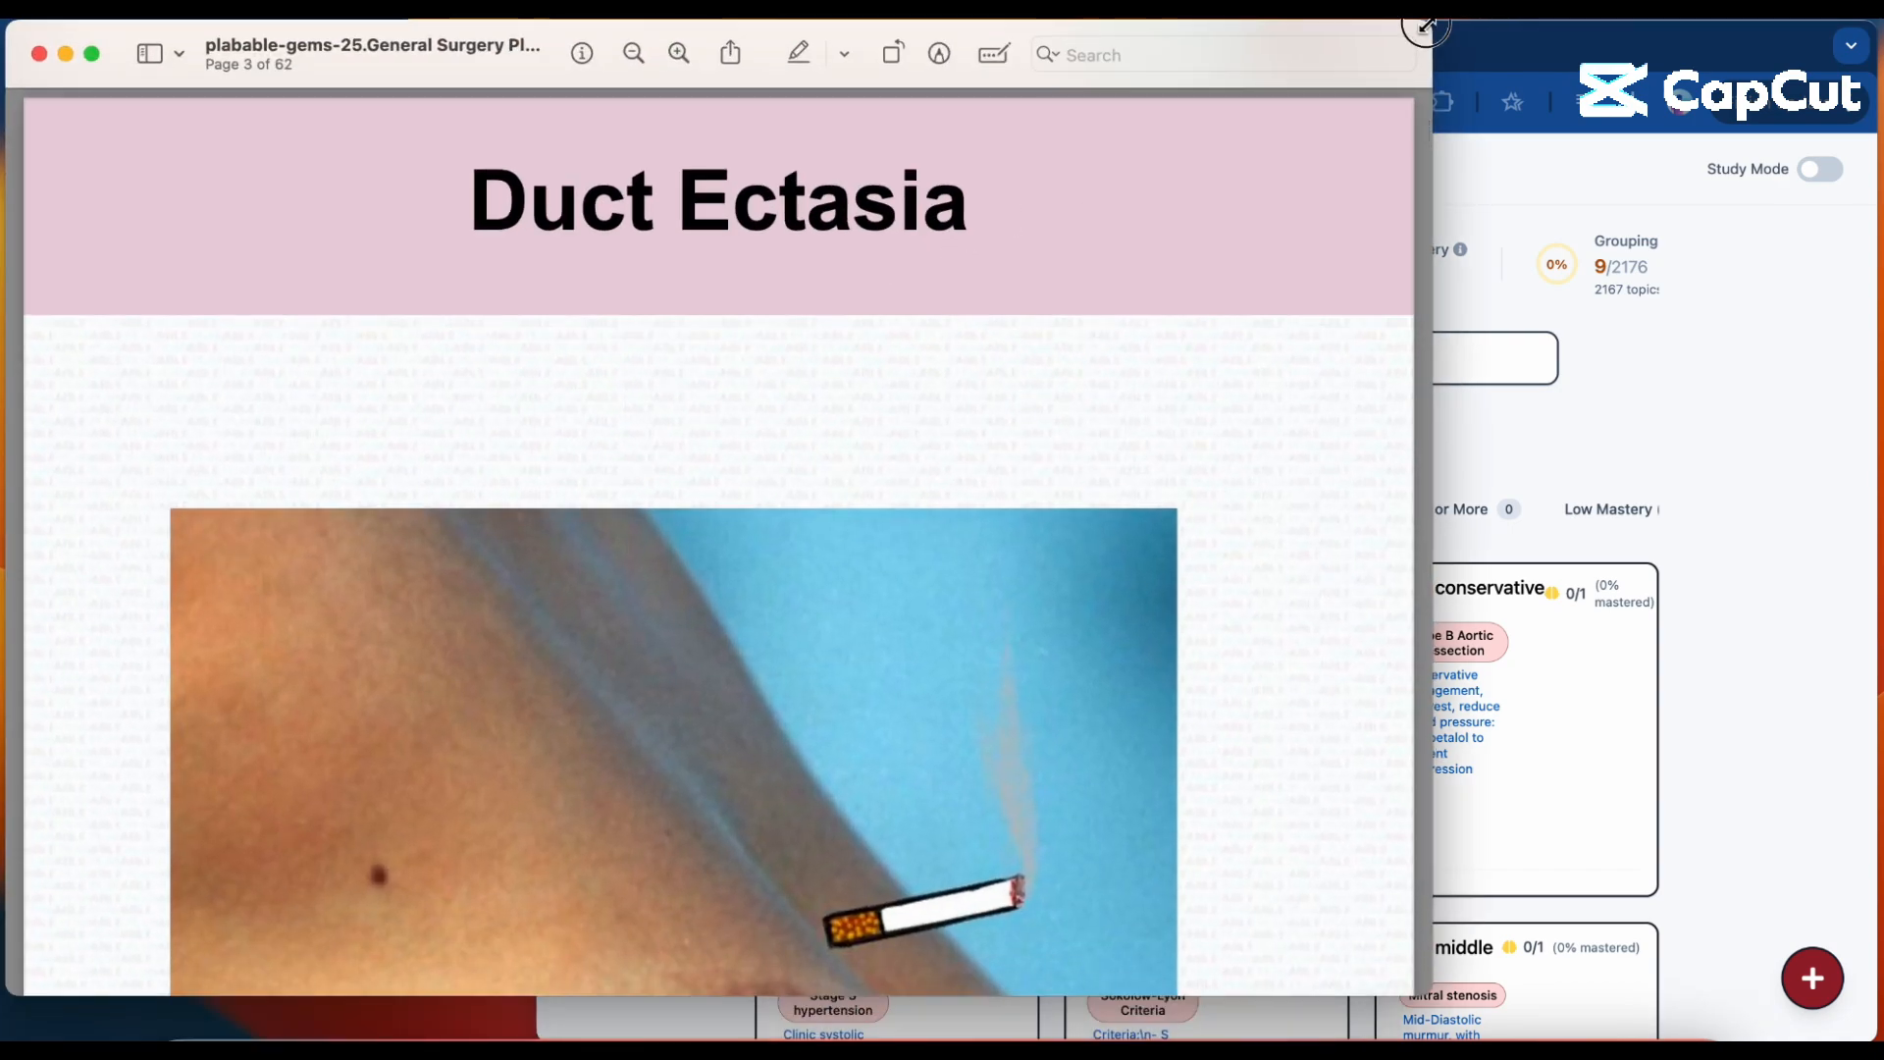
drag(1428, 23, 760, 79)
Go to the Duct Ectasia notes in the PDF, search the workspace items for "duct ectasia" and open the matching topic.
scroll(592, 456, up, 2)
scroll(588, 483, down, 5)
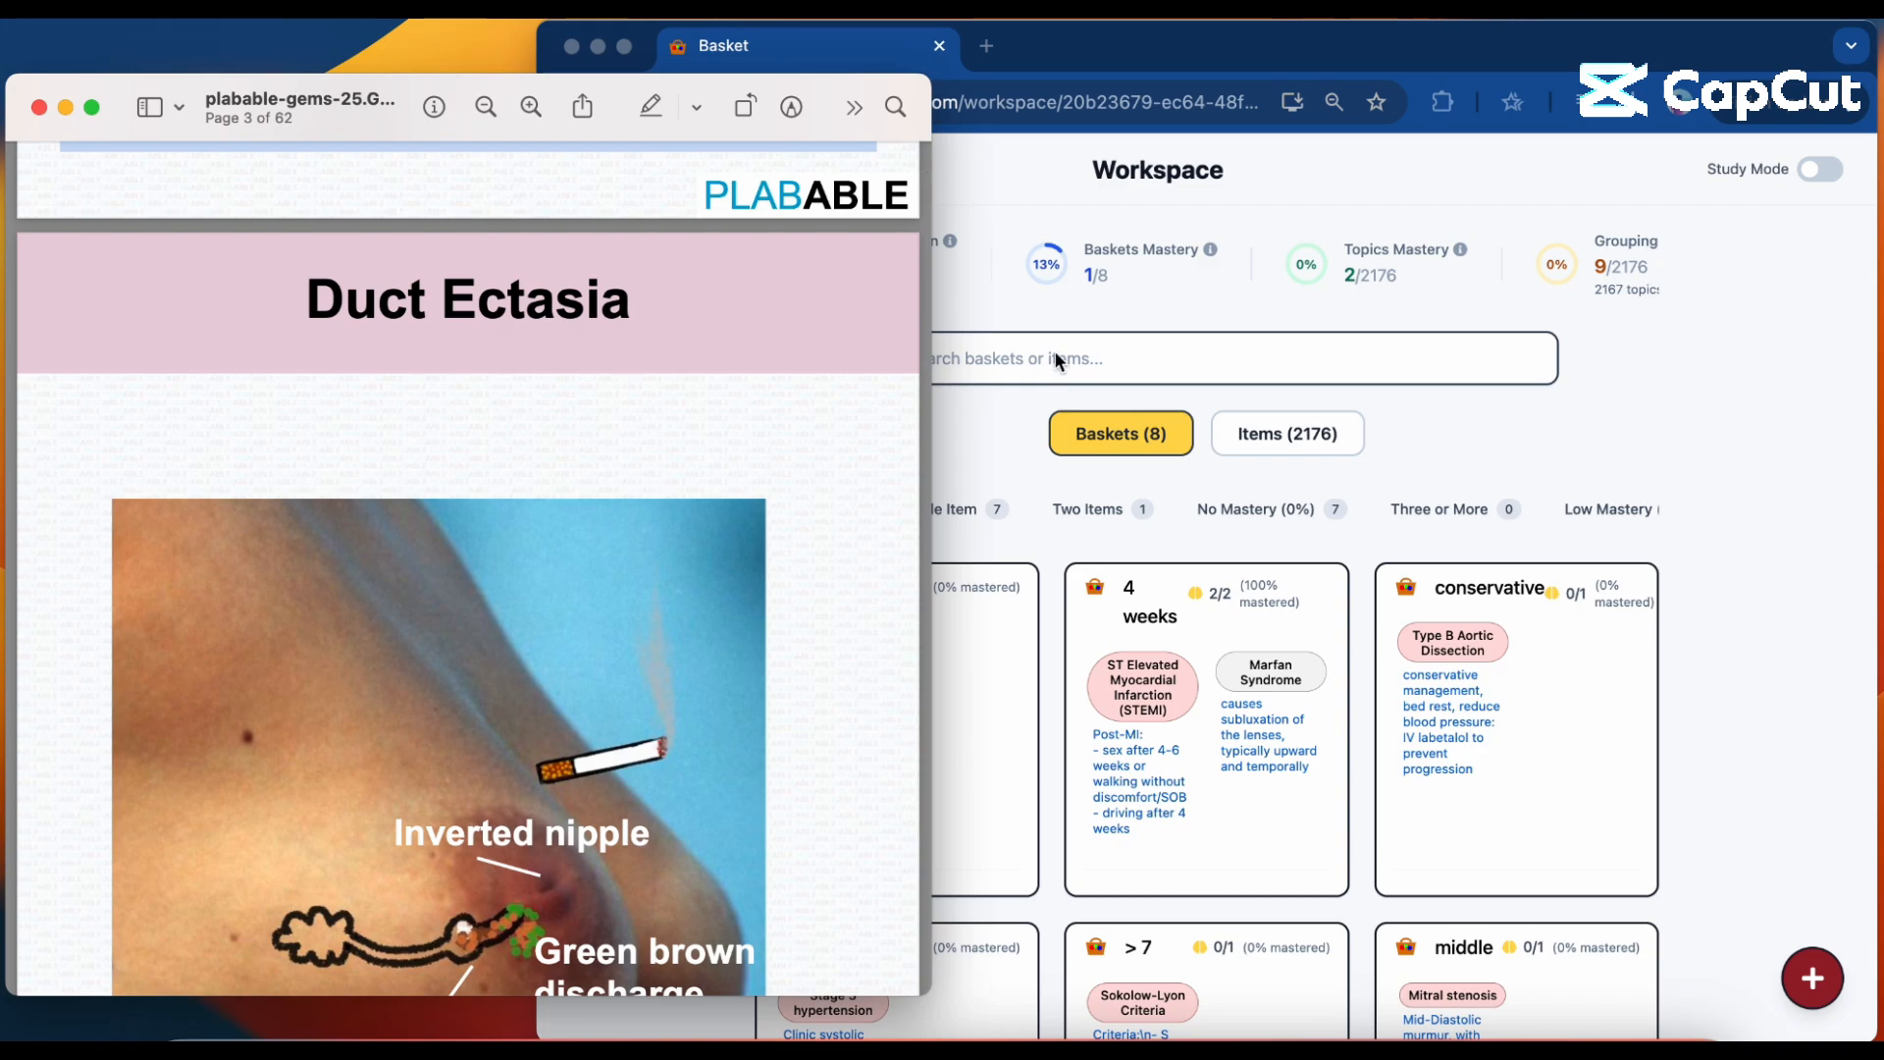
scroll(568, 610, down, 12)
click(1080, 358)
text(duct ectasia)
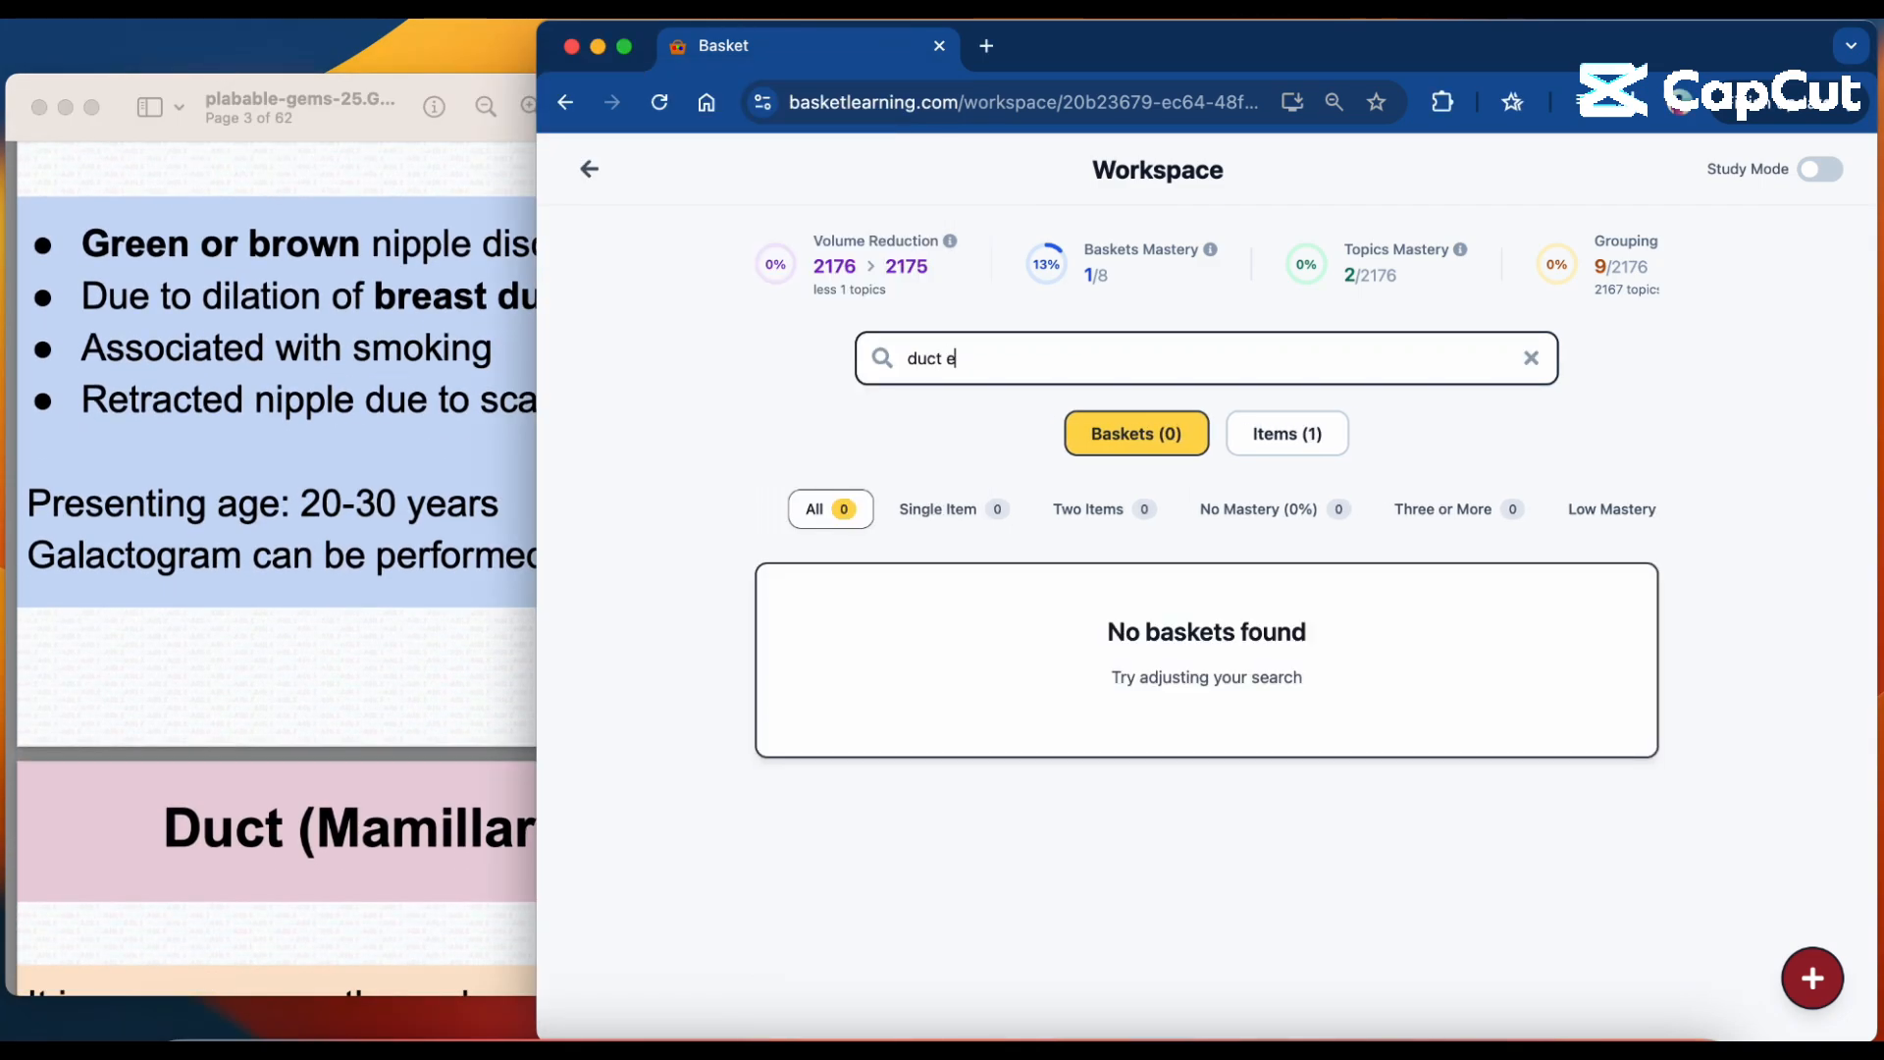
click(1295, 437)
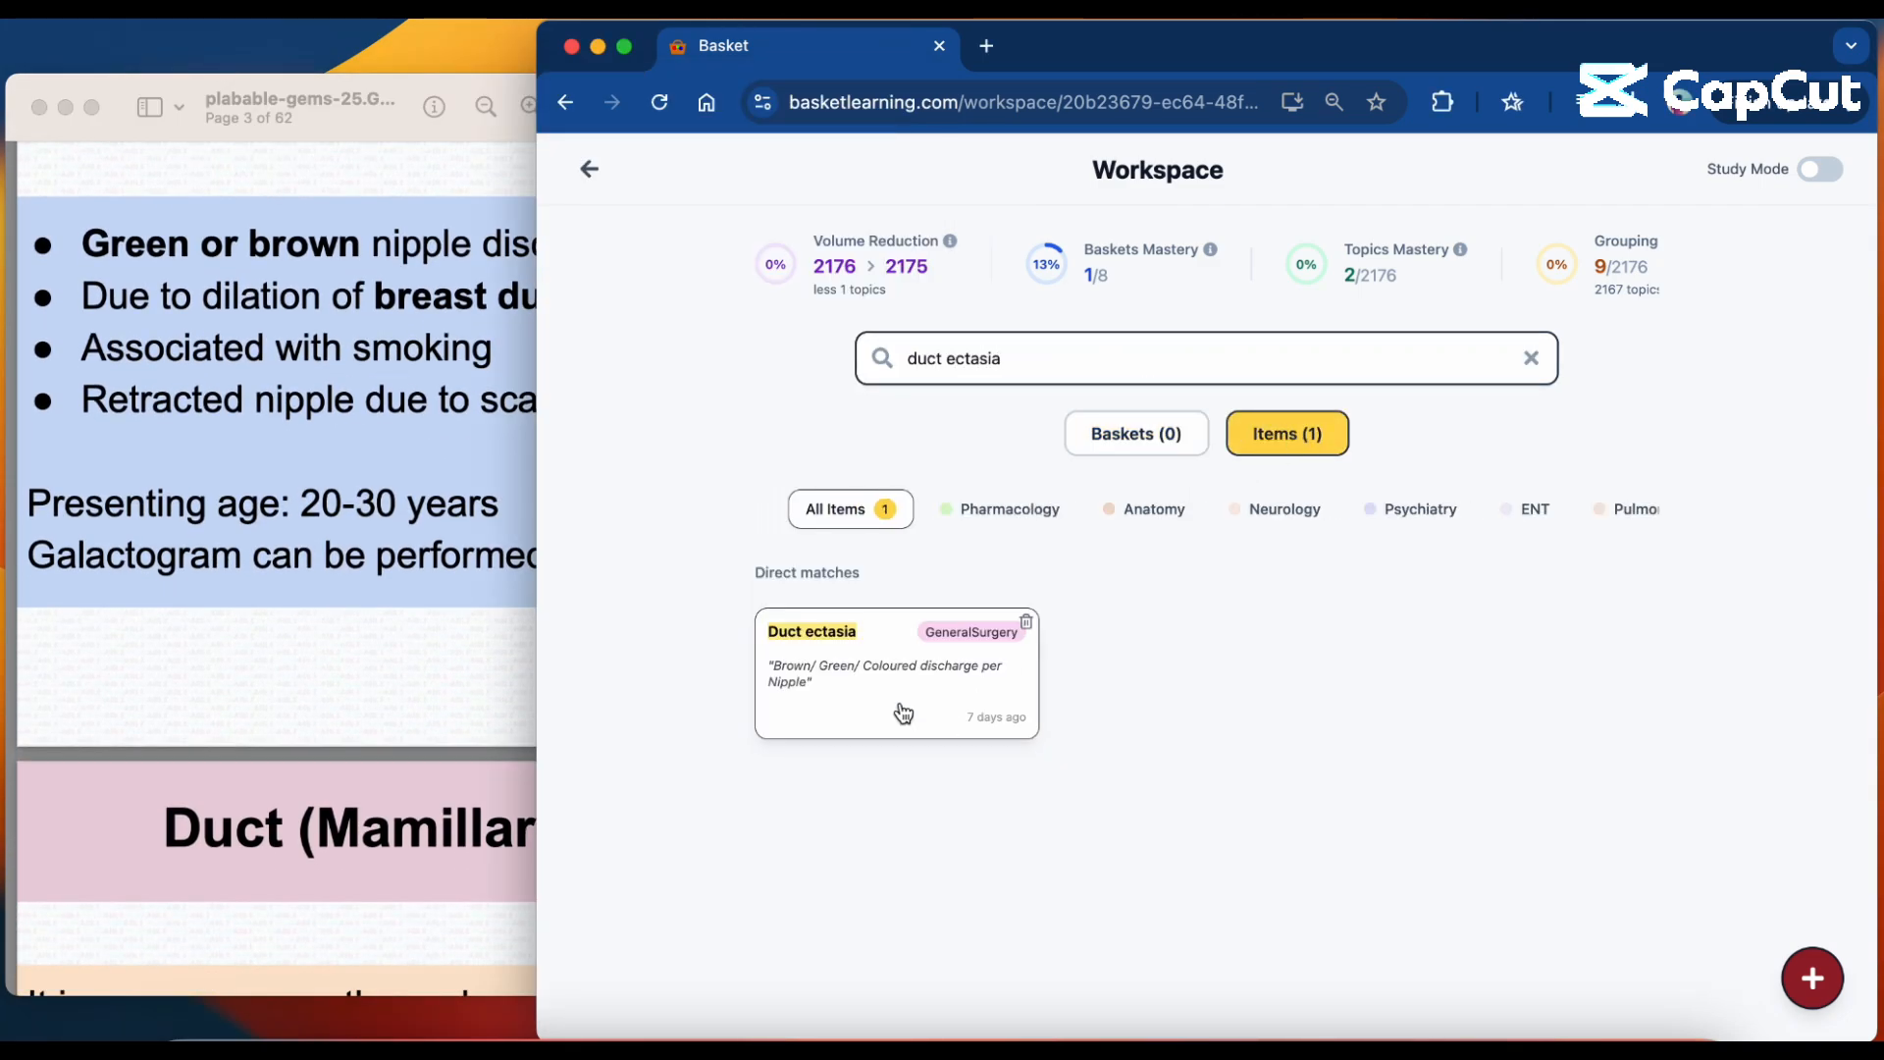
click(900, 708)
Copy "Due to dilation of breast ducts" from the PDF and add it as a new concept to the Duct ectasia topic.
click(440, 628)
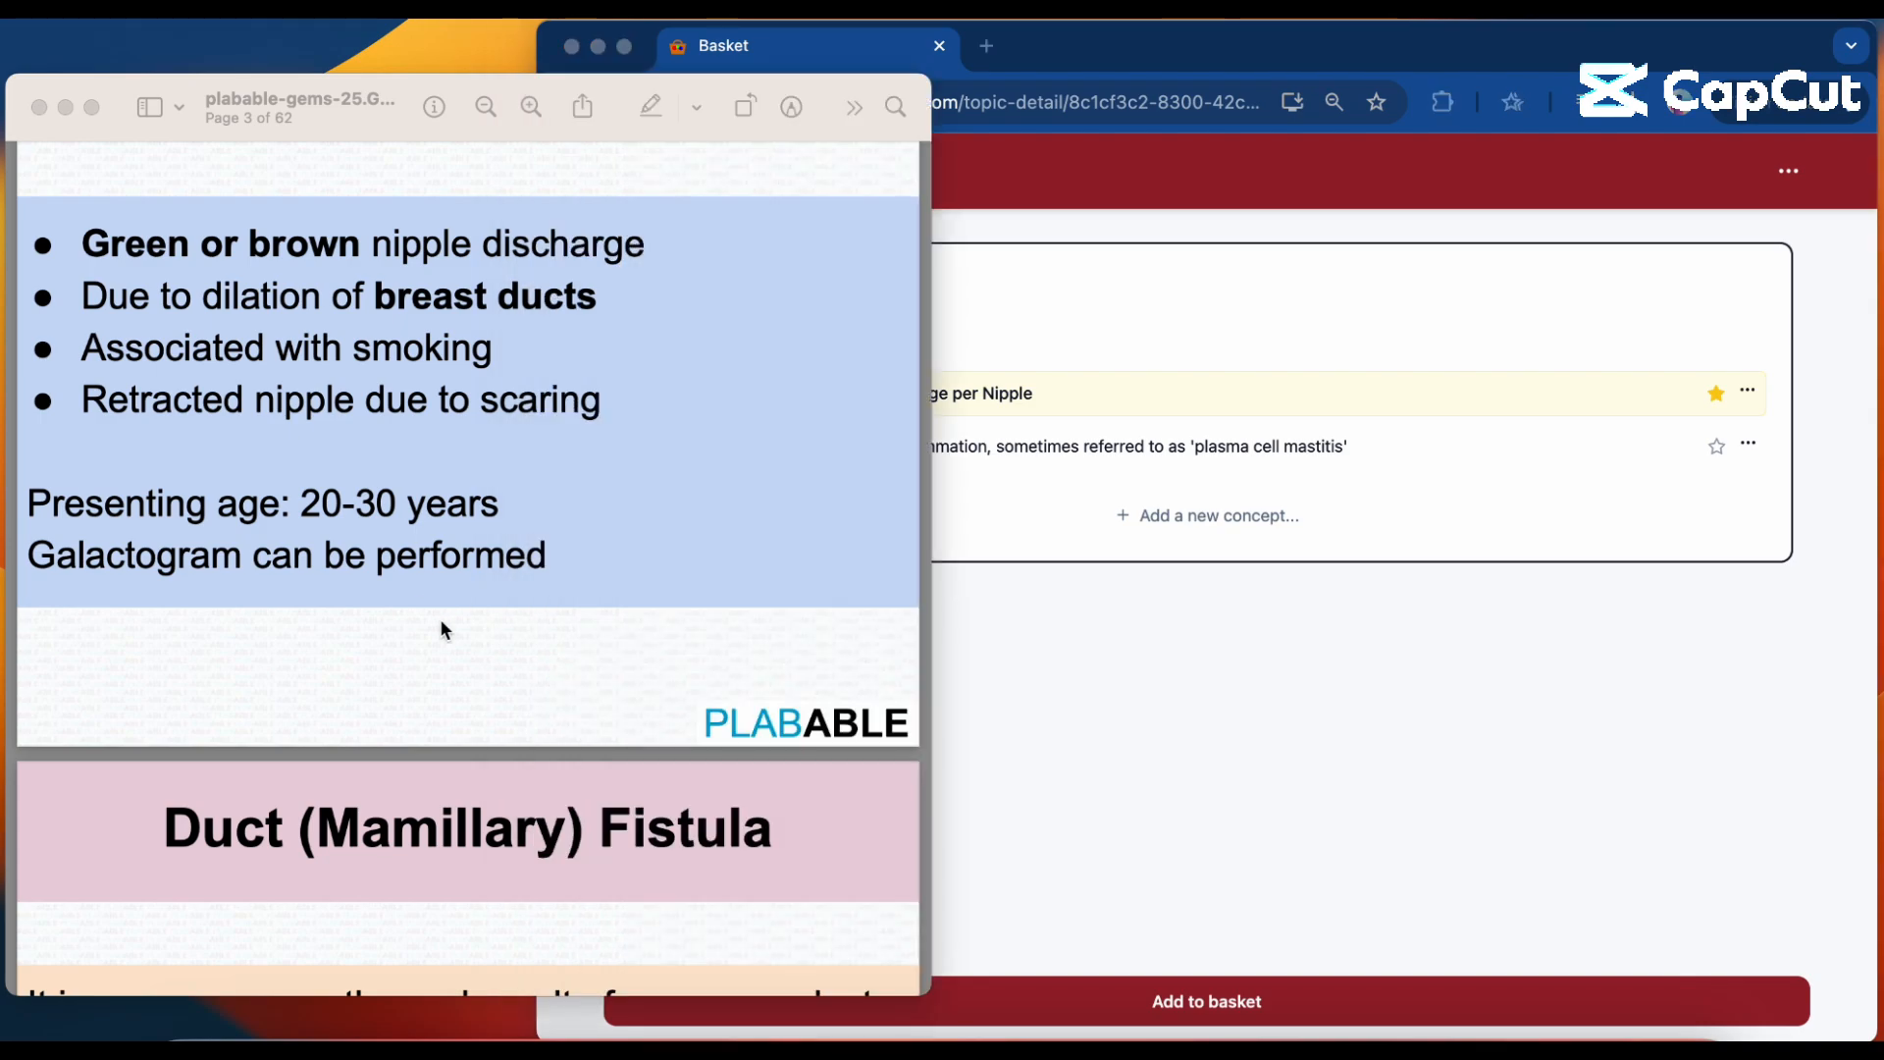
scroll(440, 628, down, 2)
click(1084, 684)
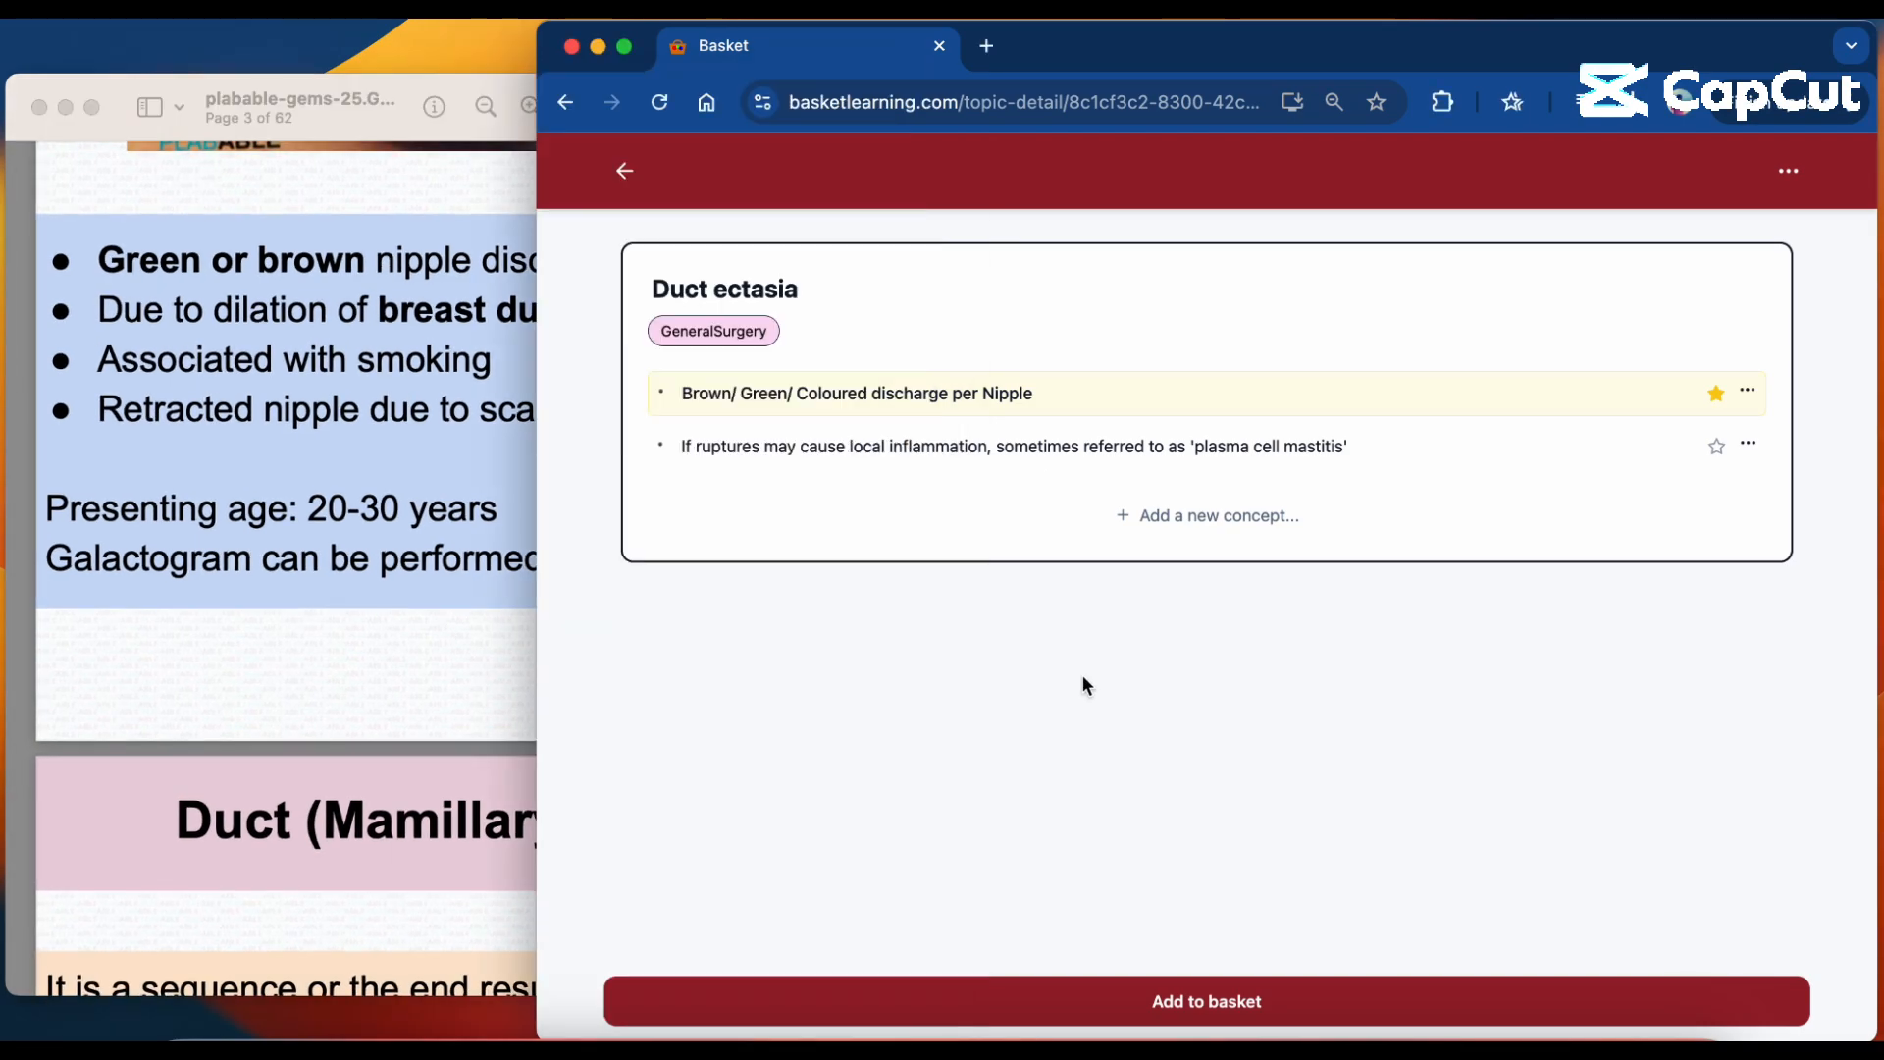
click(1202, 527)
click(291, 542)
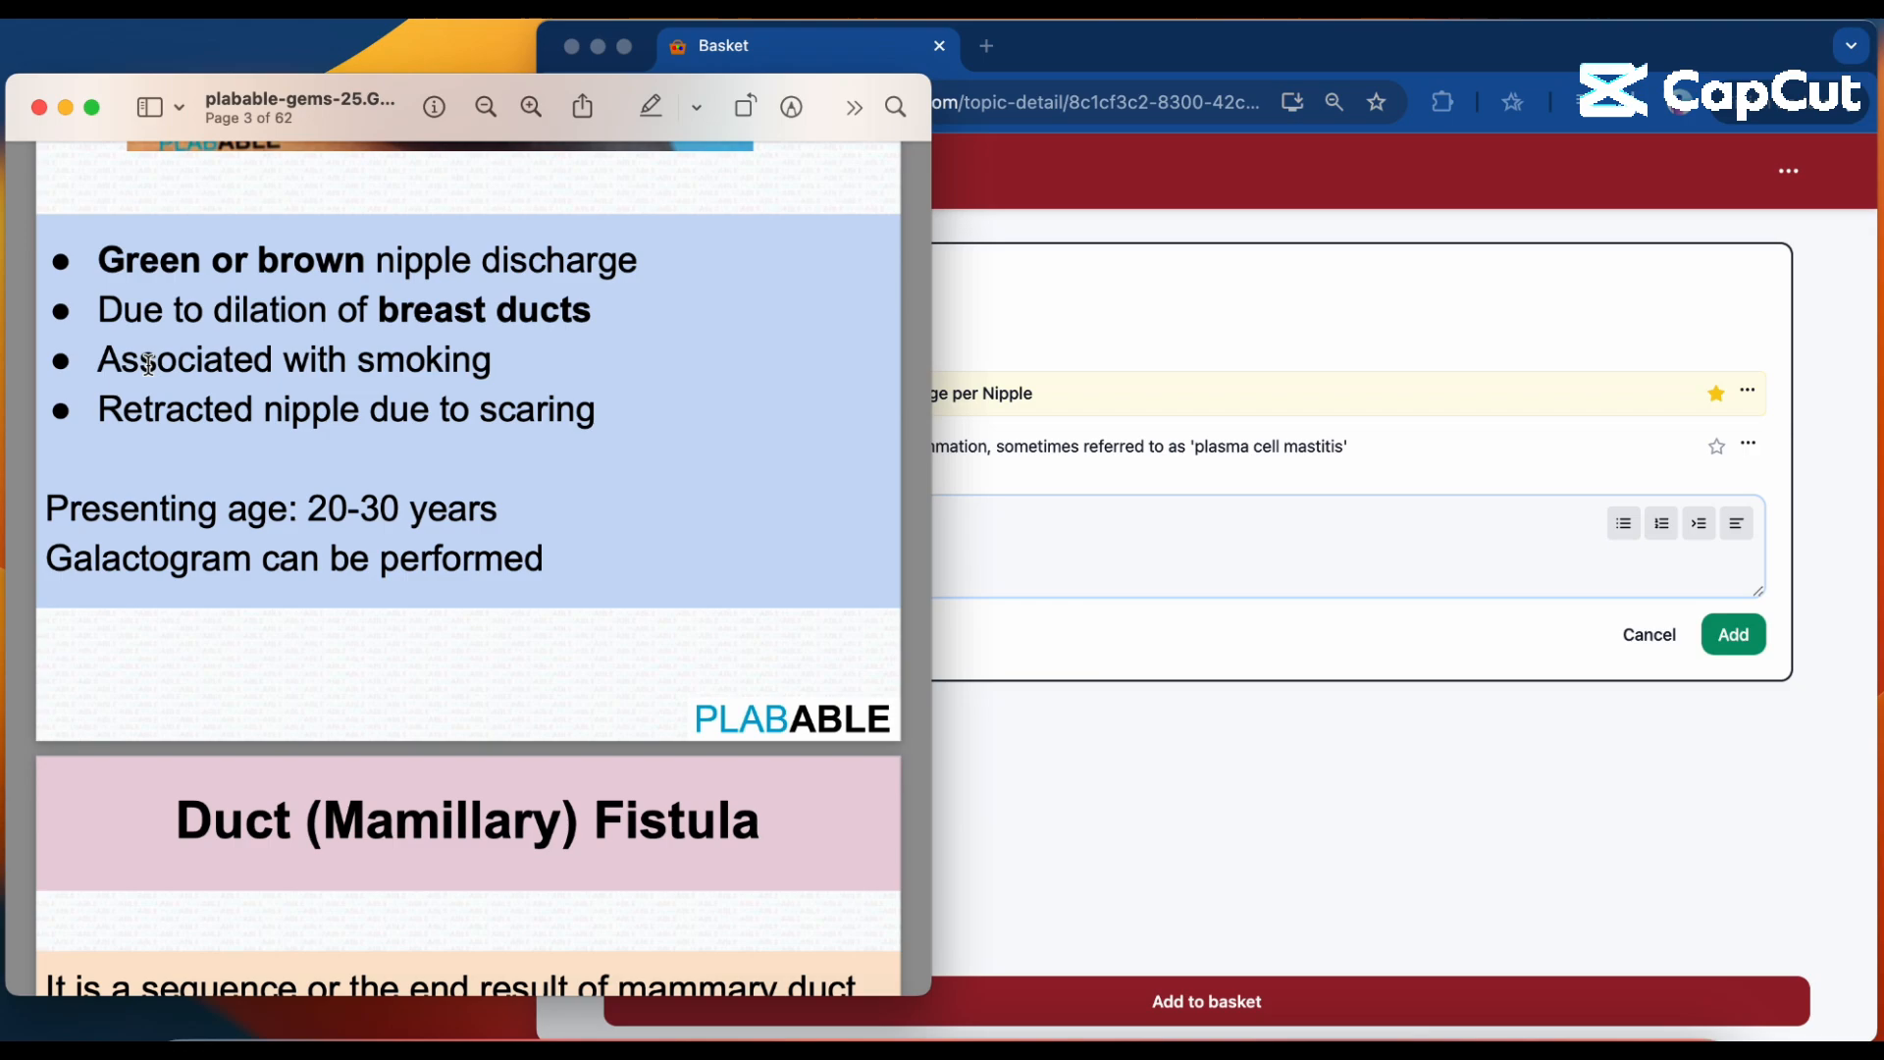
click(1230, 778)
click(278, 416)
drag(100, 310, 592, 310)
click(999, 498)
text(Due to dilation of breast ducts)
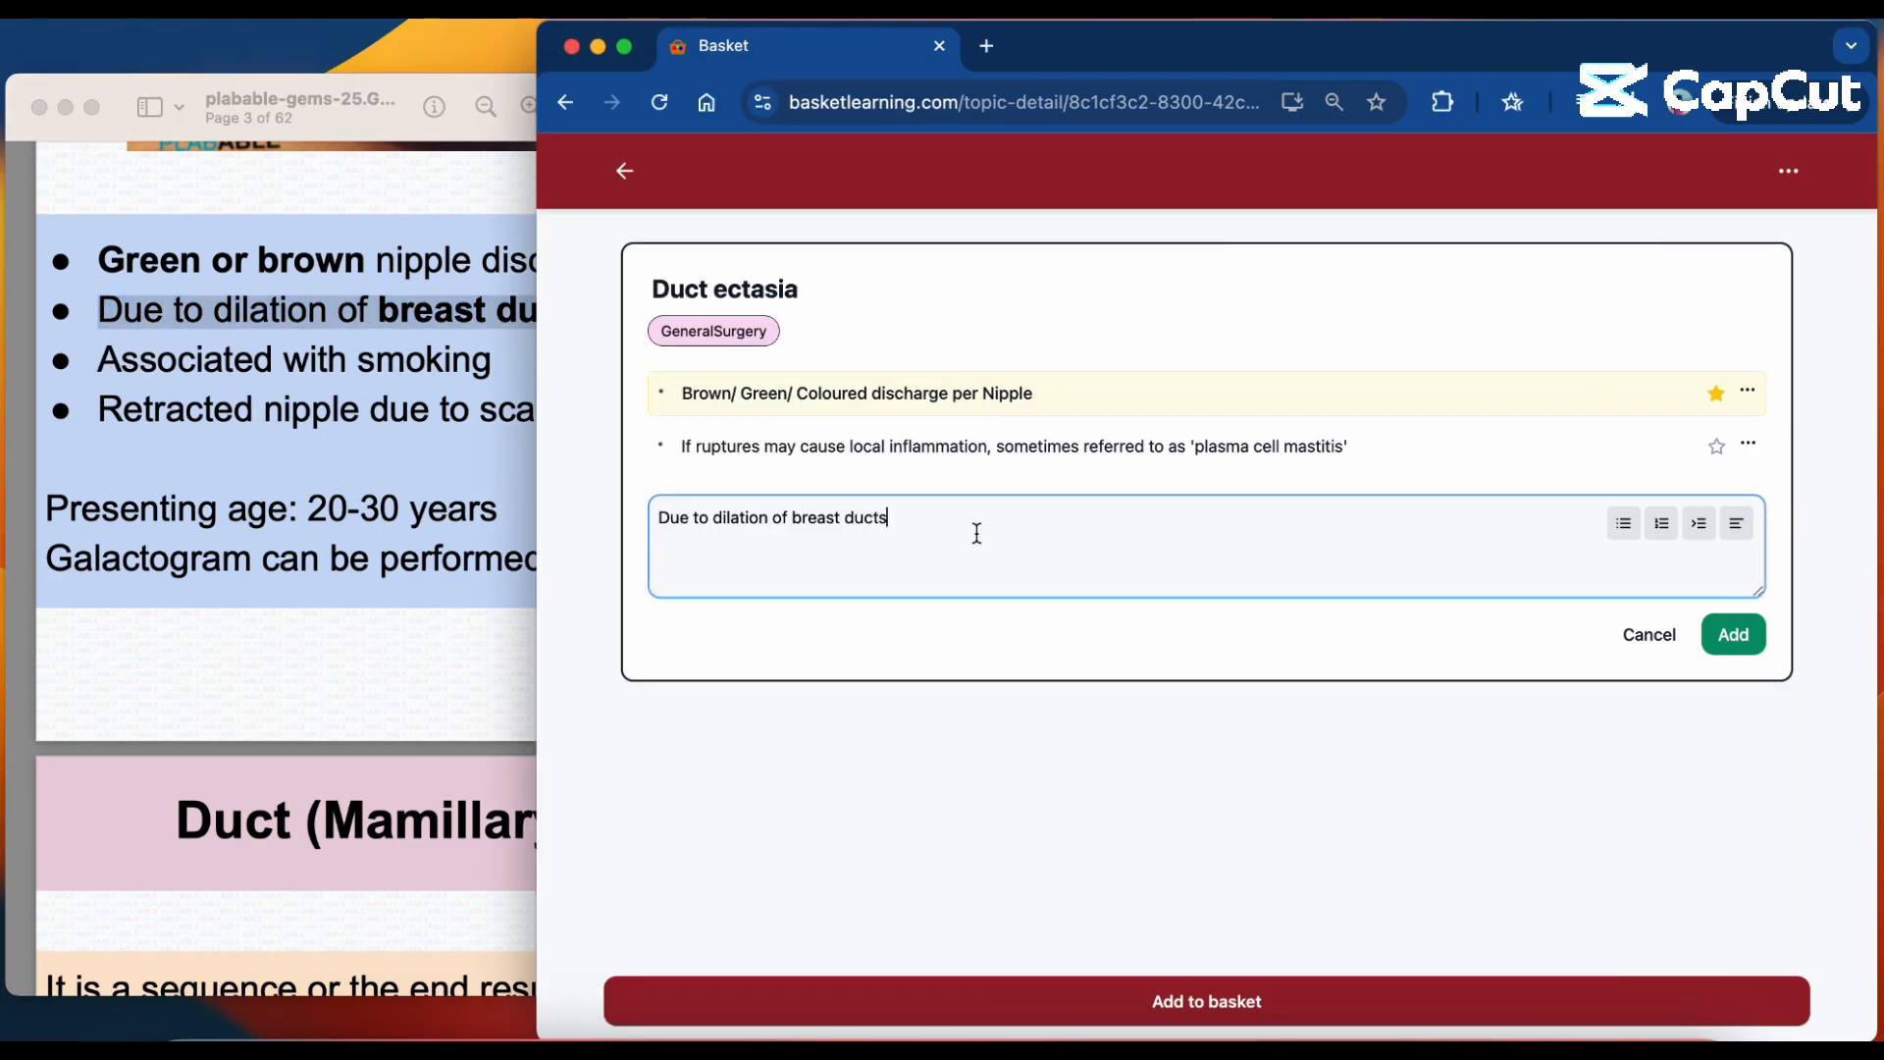
click(1733, 635)
Copy "Associated with smoking" from the PDF and add it as another concept of the Duct ectasia topic.
click(1209, 567)
click(135, 382)
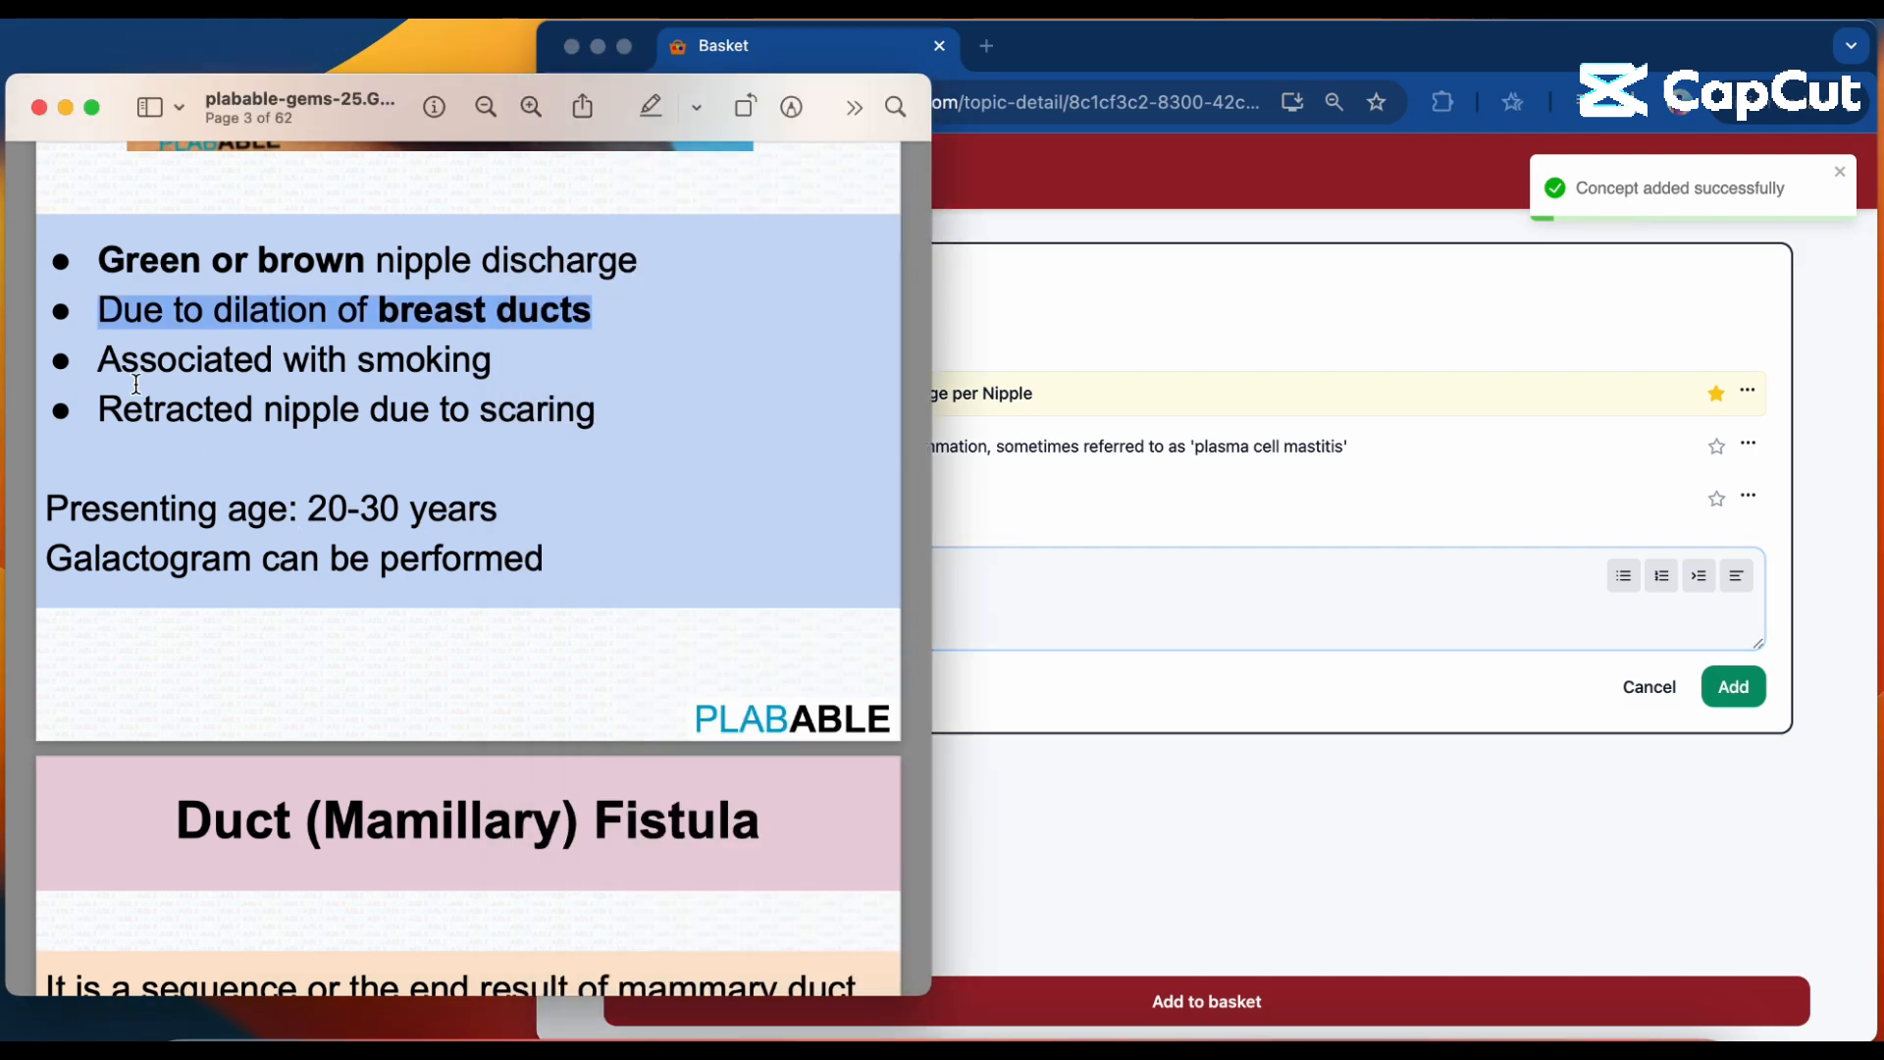
drag(100, 360, 584, 361)
key(super+c)
click(1293, 672)
key(super+v)
click(1732, 687)
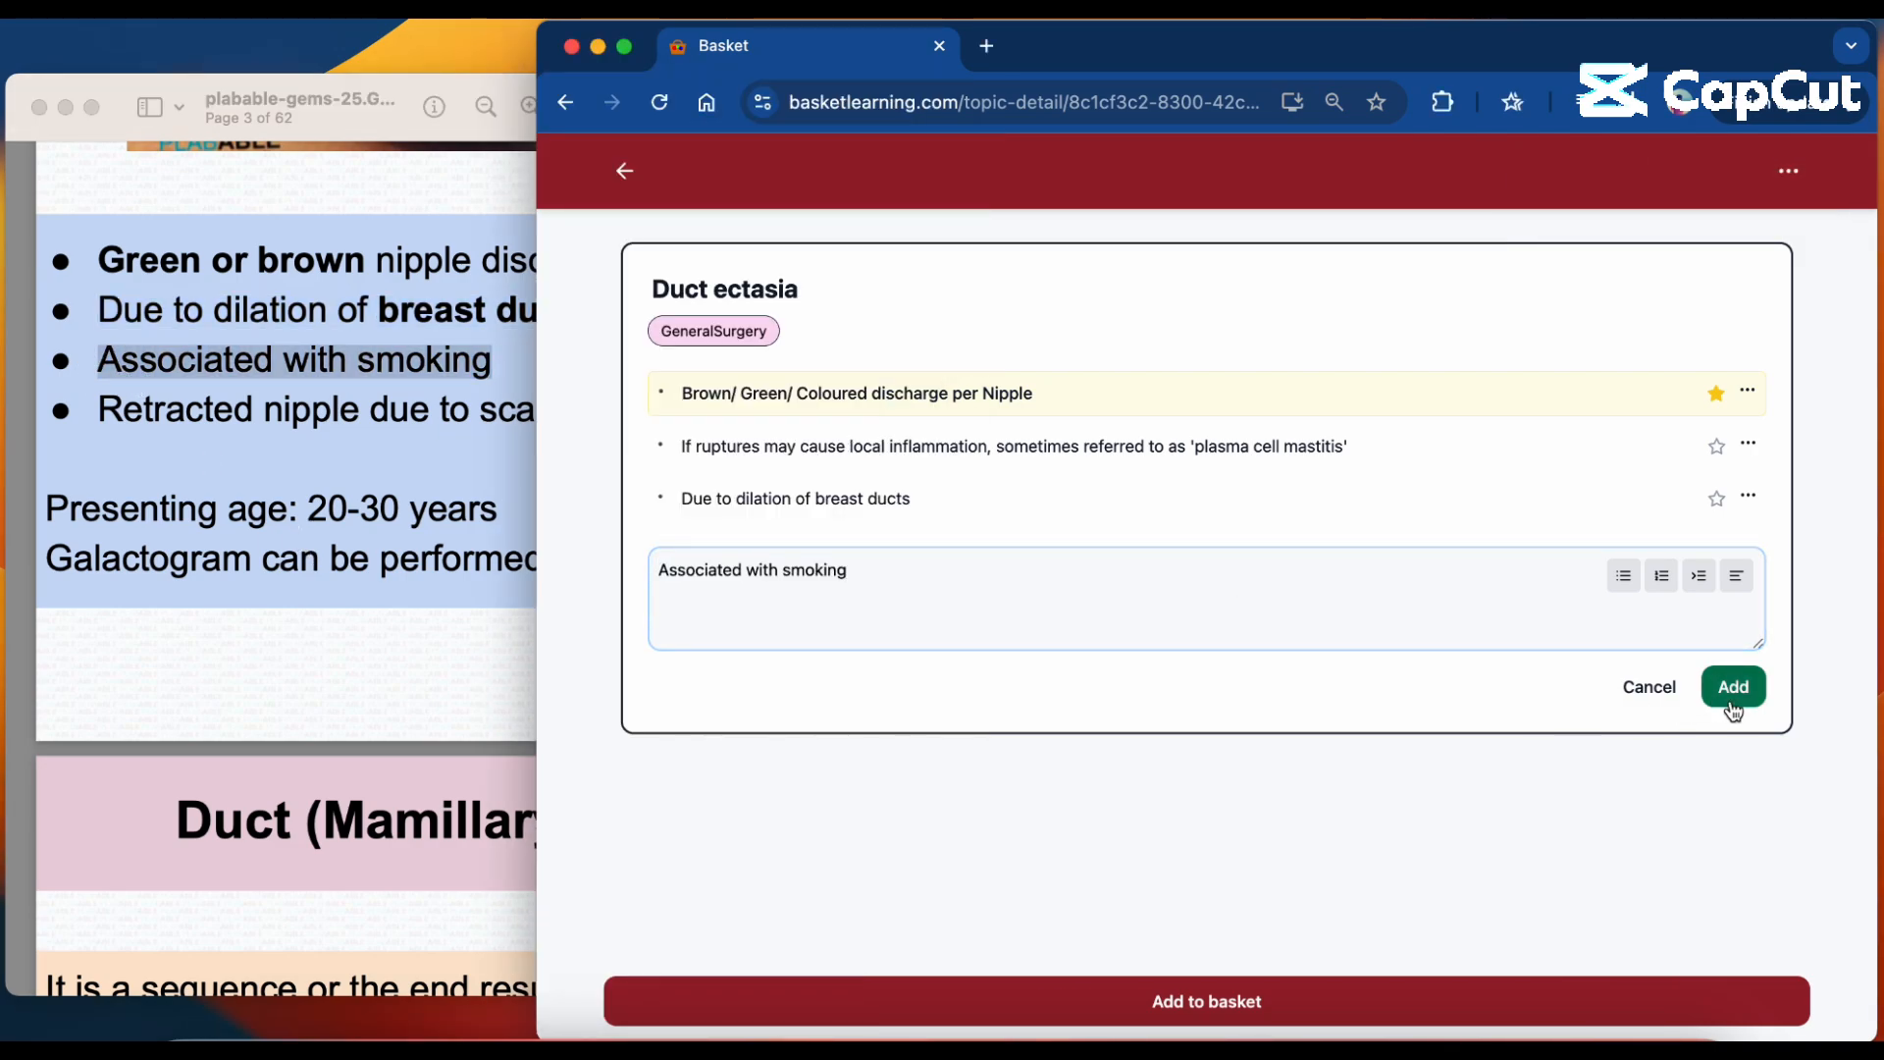
Copy the last two lines of the PDF notes, keep only "Presenting age: 20-30 years" and add it as a concept.
click(183, 572)
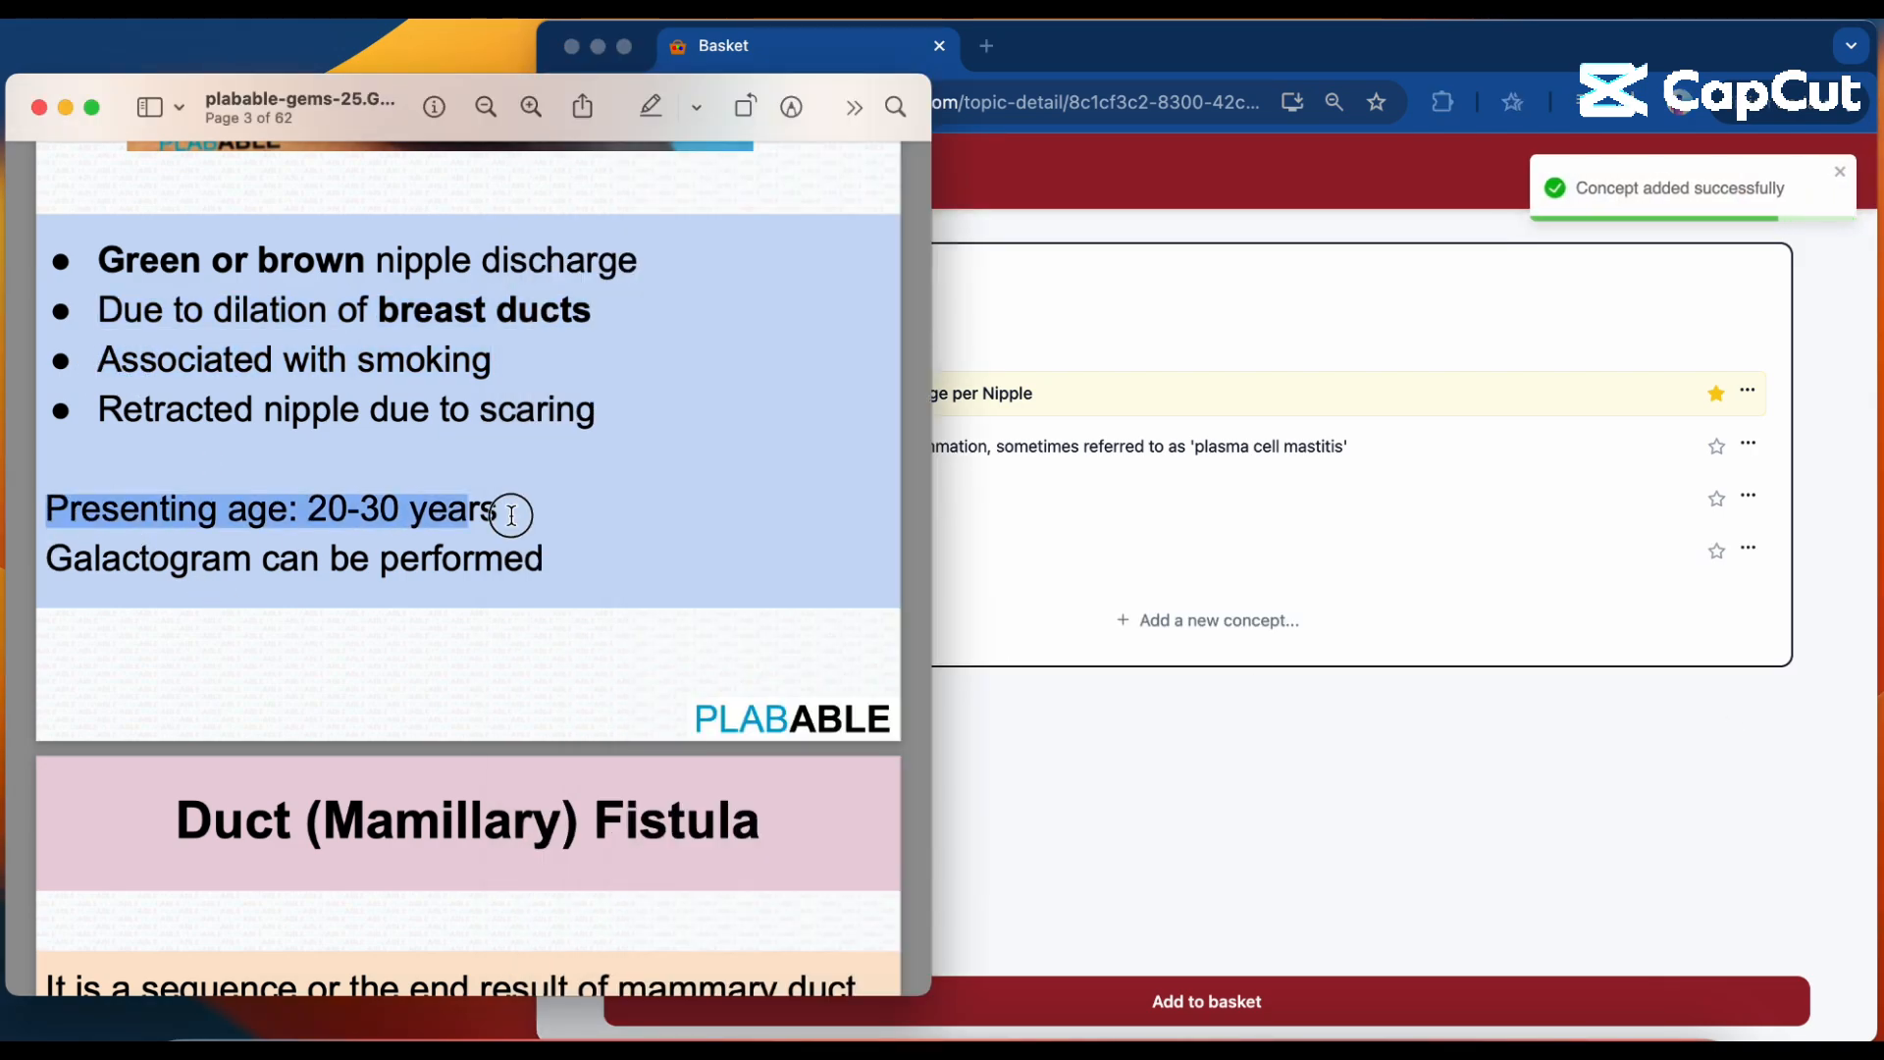
drag(46, 507, 545, 560)
click(1155, 623)
text(Presenting age: 20-30 years Galactogram can be performed)
drag(877, 622, 1174, 622)
key(super+c)
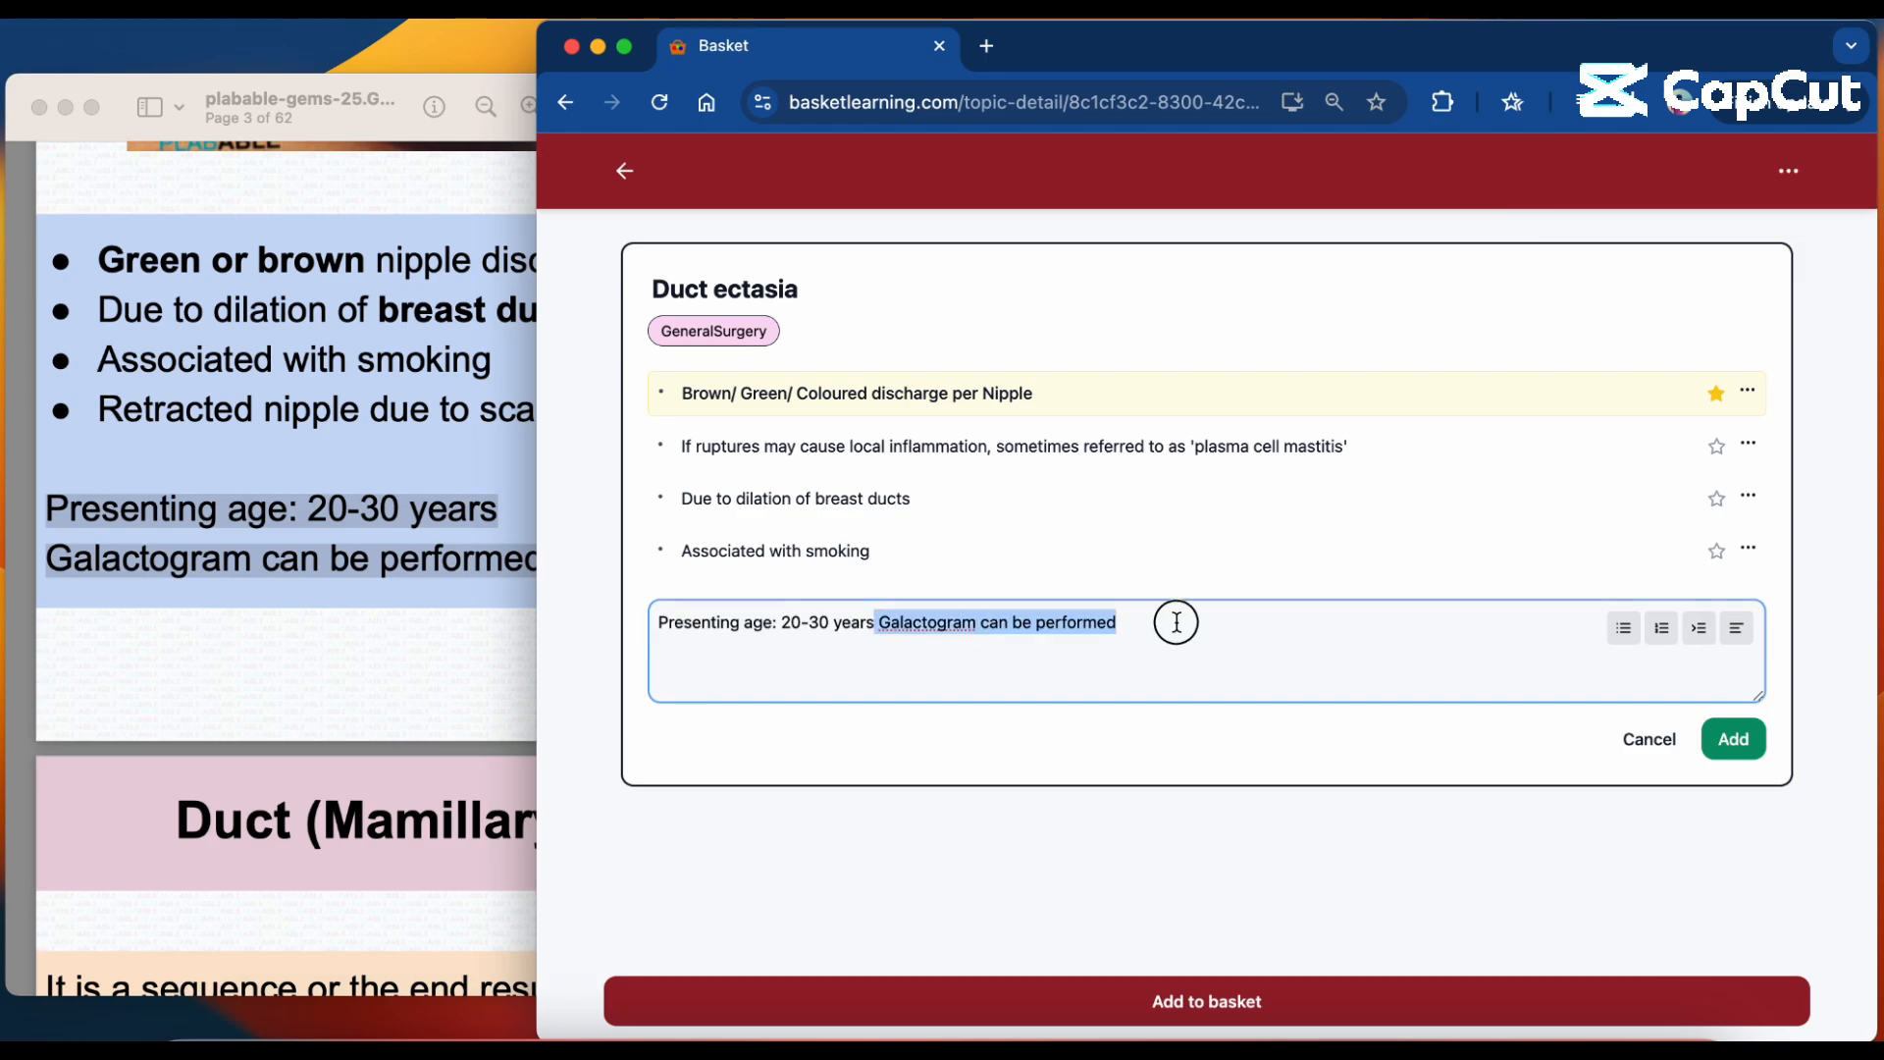
key(BackSpace)
click(1732, 740)
Add "Galactogram can be performed" as a concept of the Duct ectasia topic.
click(1276, 675)
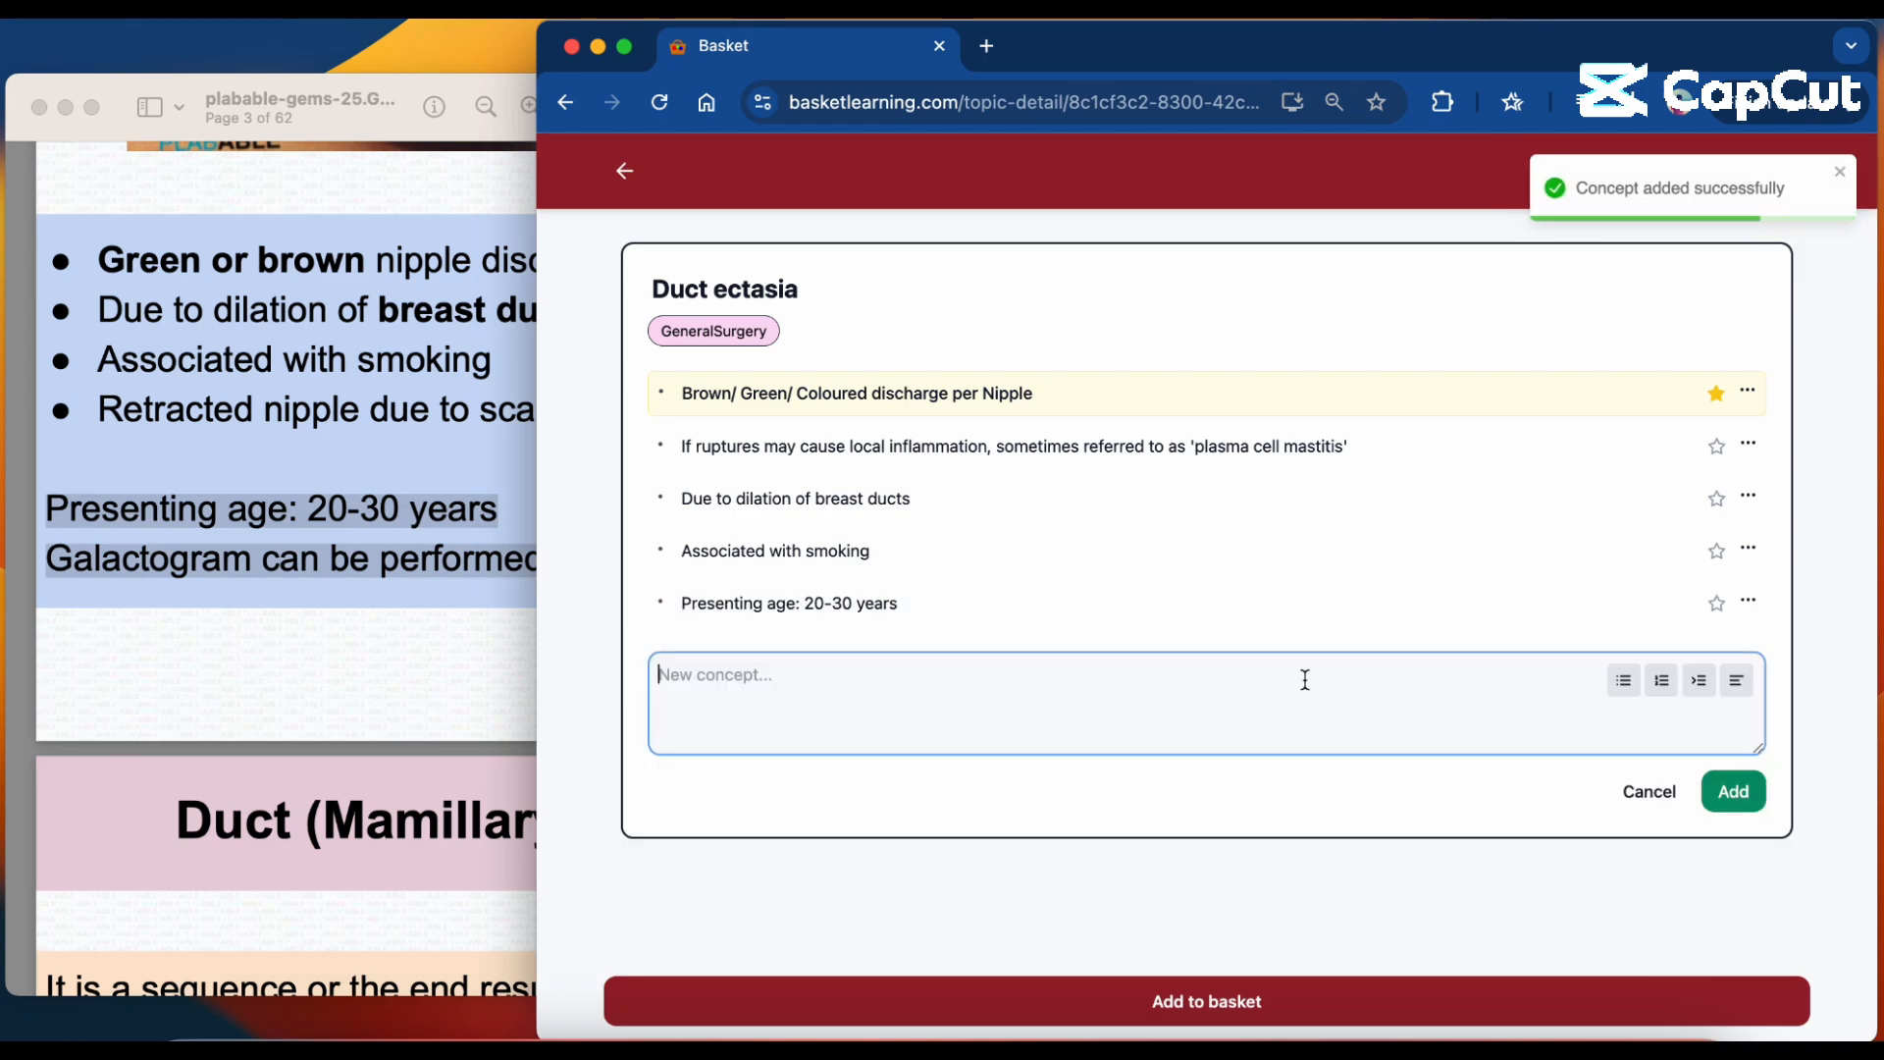
key(super+v)
click(1724, 788)
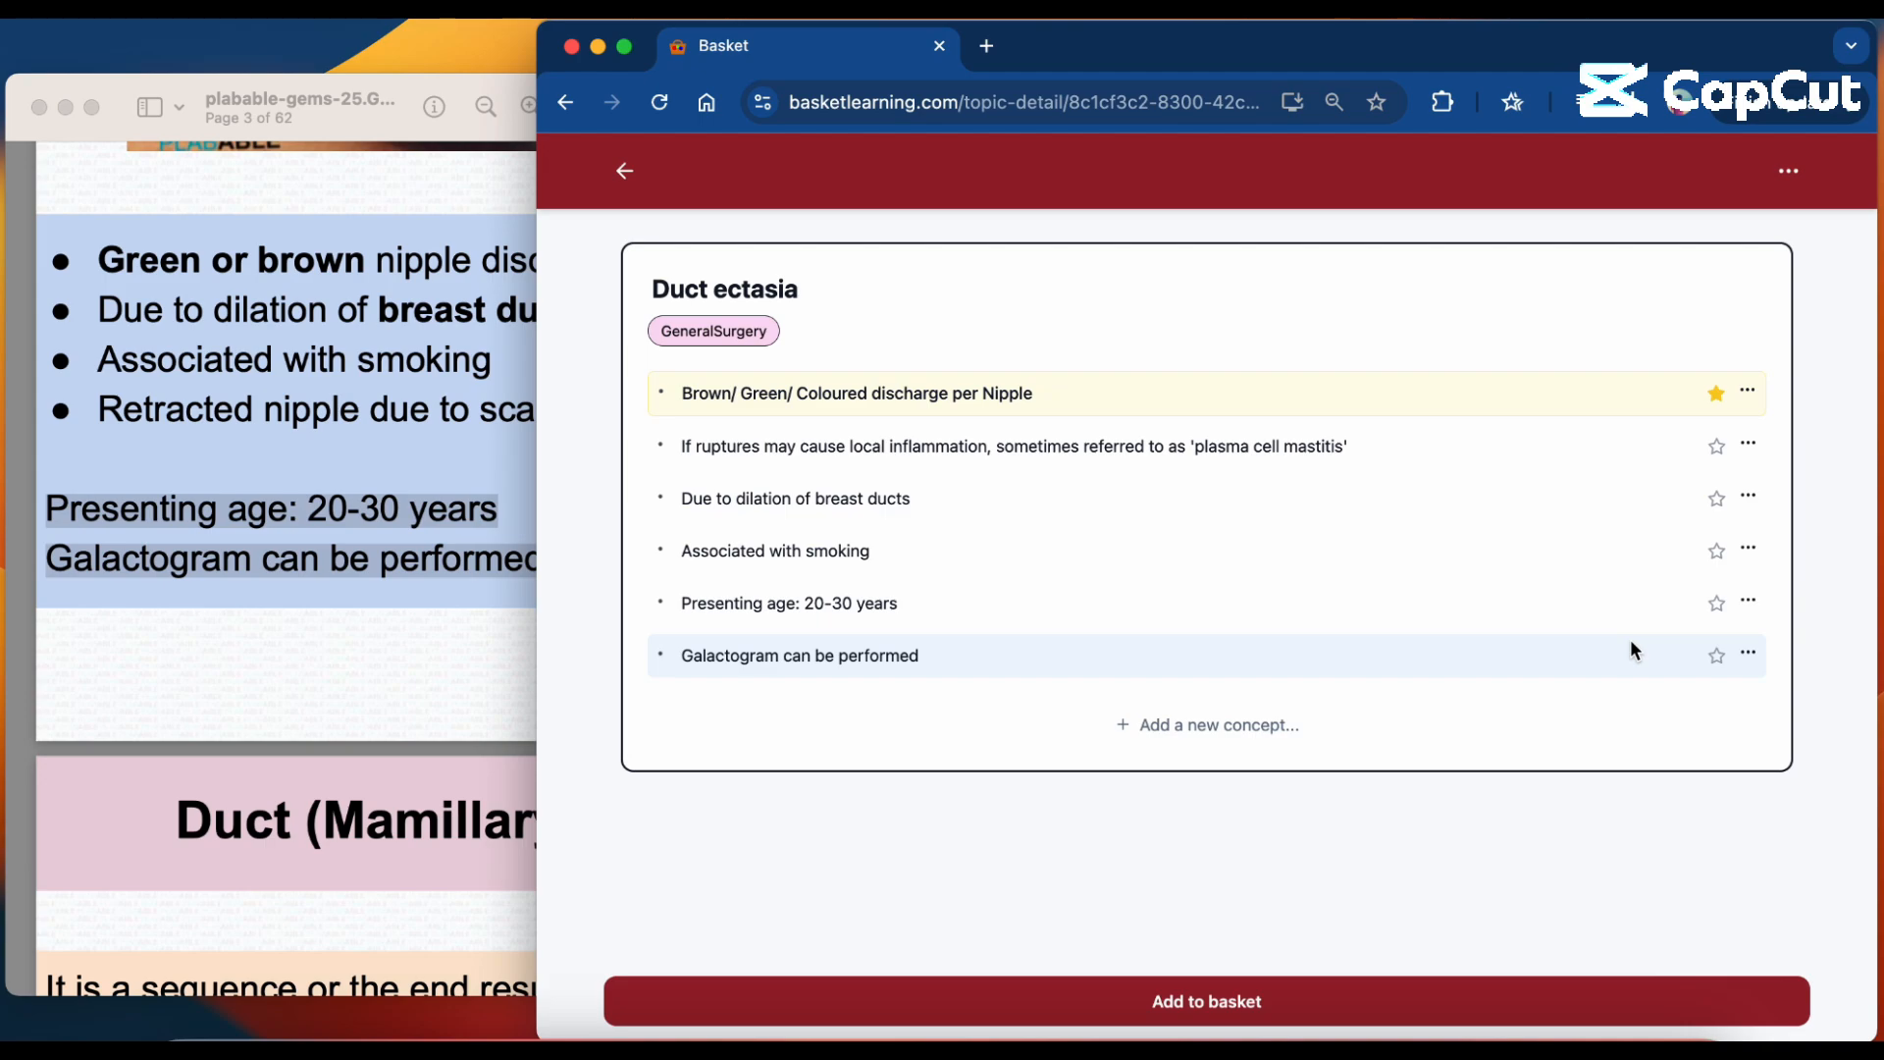
Star the "Associated with smoking" concept and look through the baskets available for the Duct ectasia topic.
click(1717, 552)
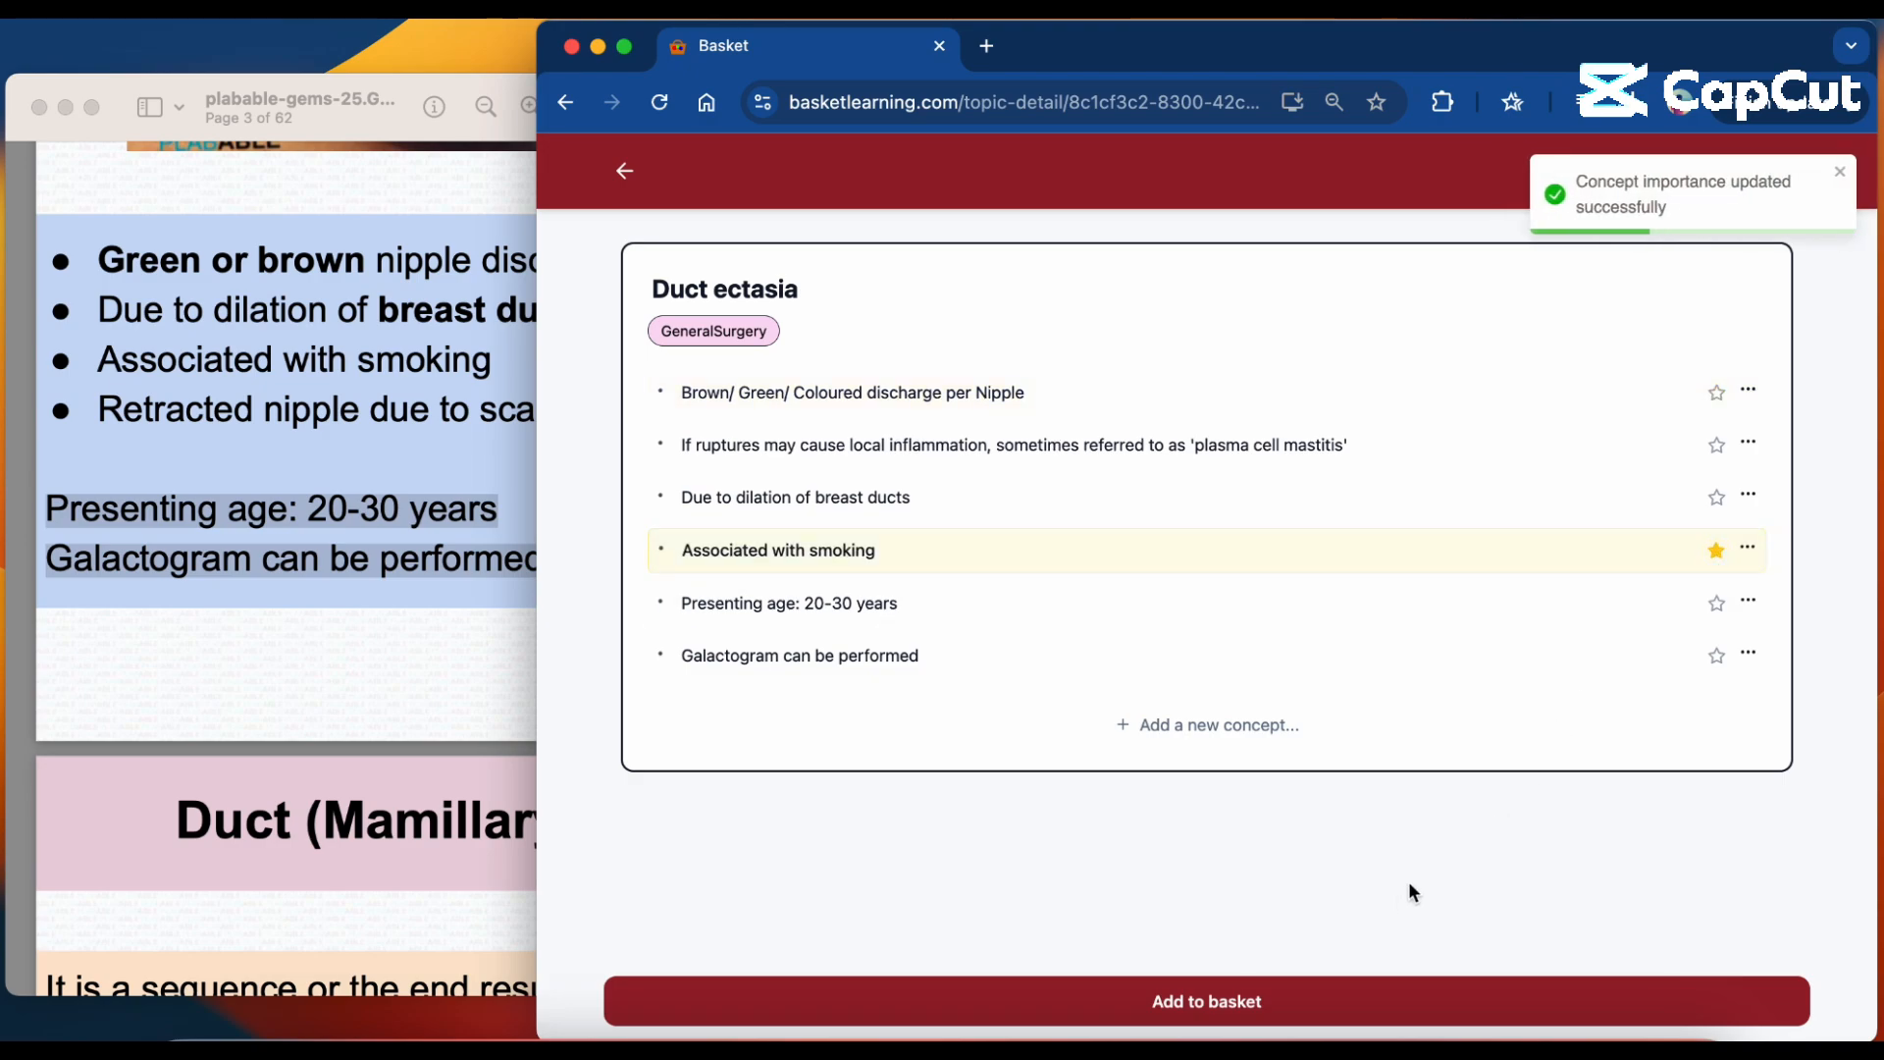
click(1356, 1003)
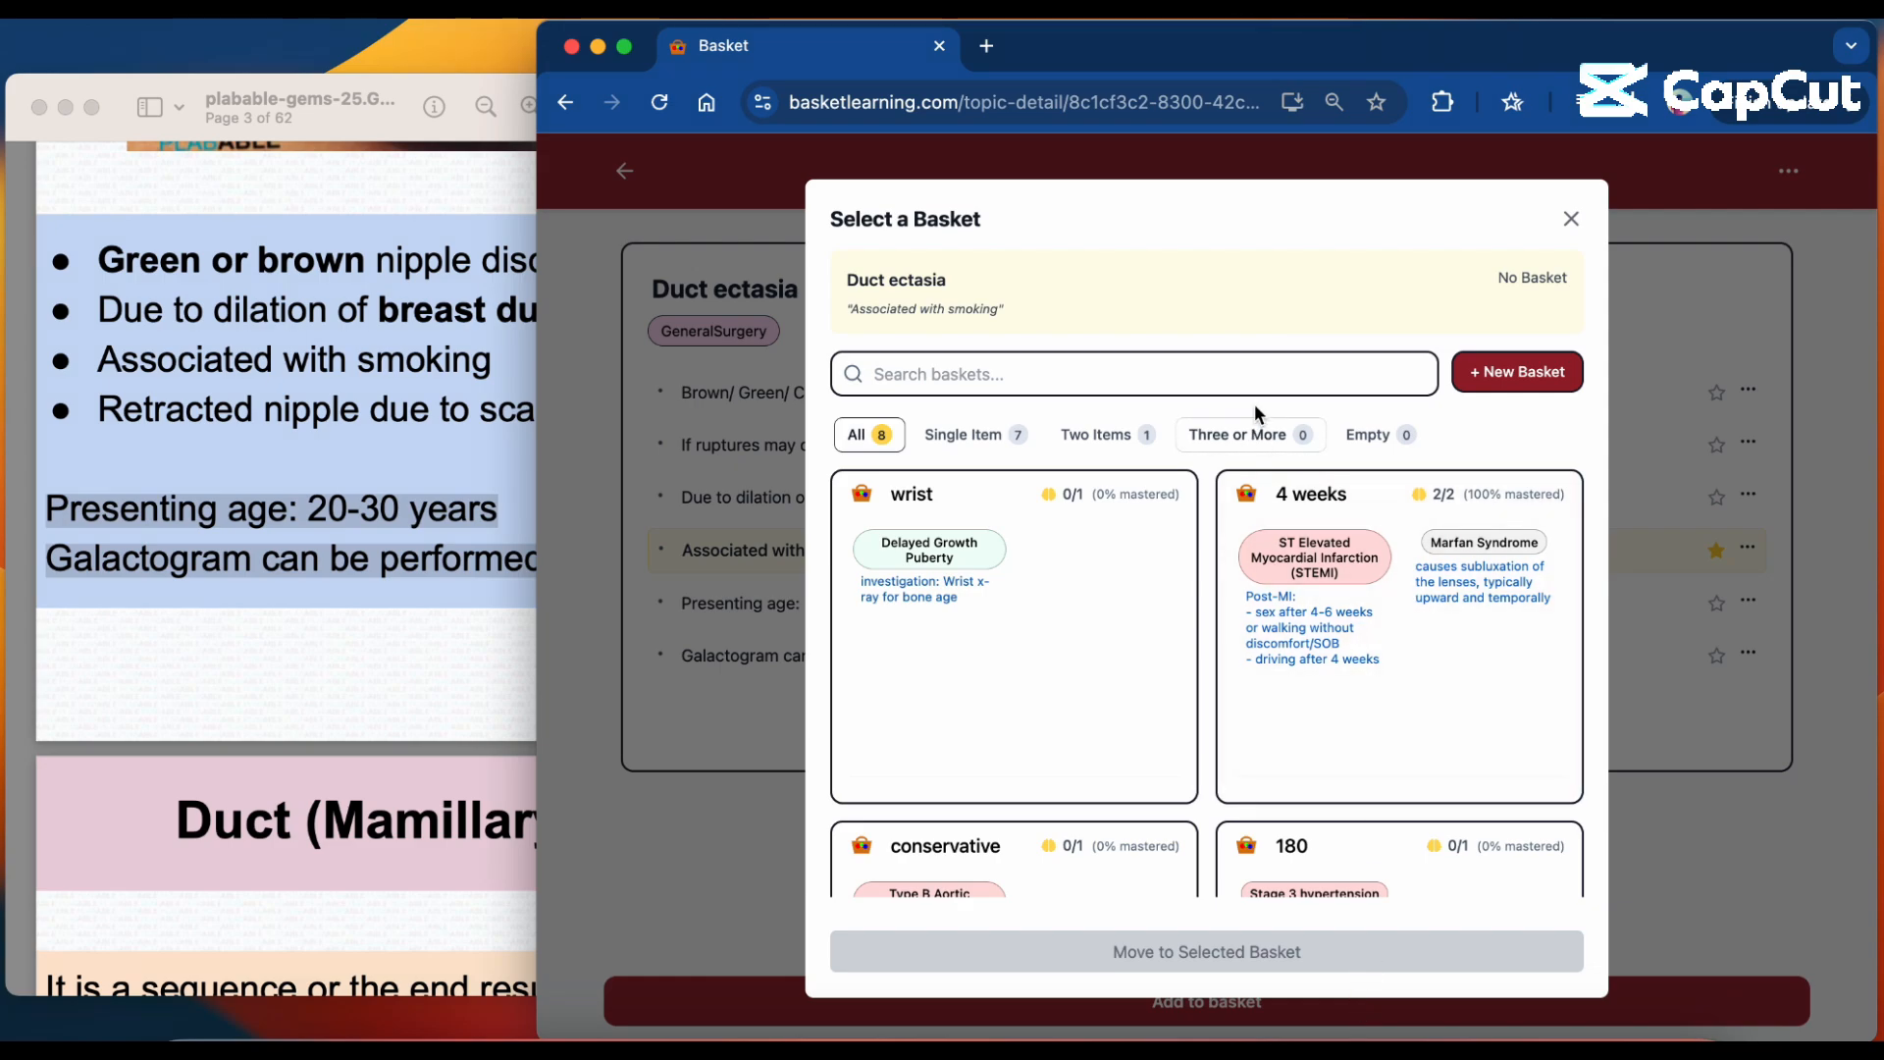
scroll(1261, 550, down, 5)
scroll(1238, 491, up, 5)
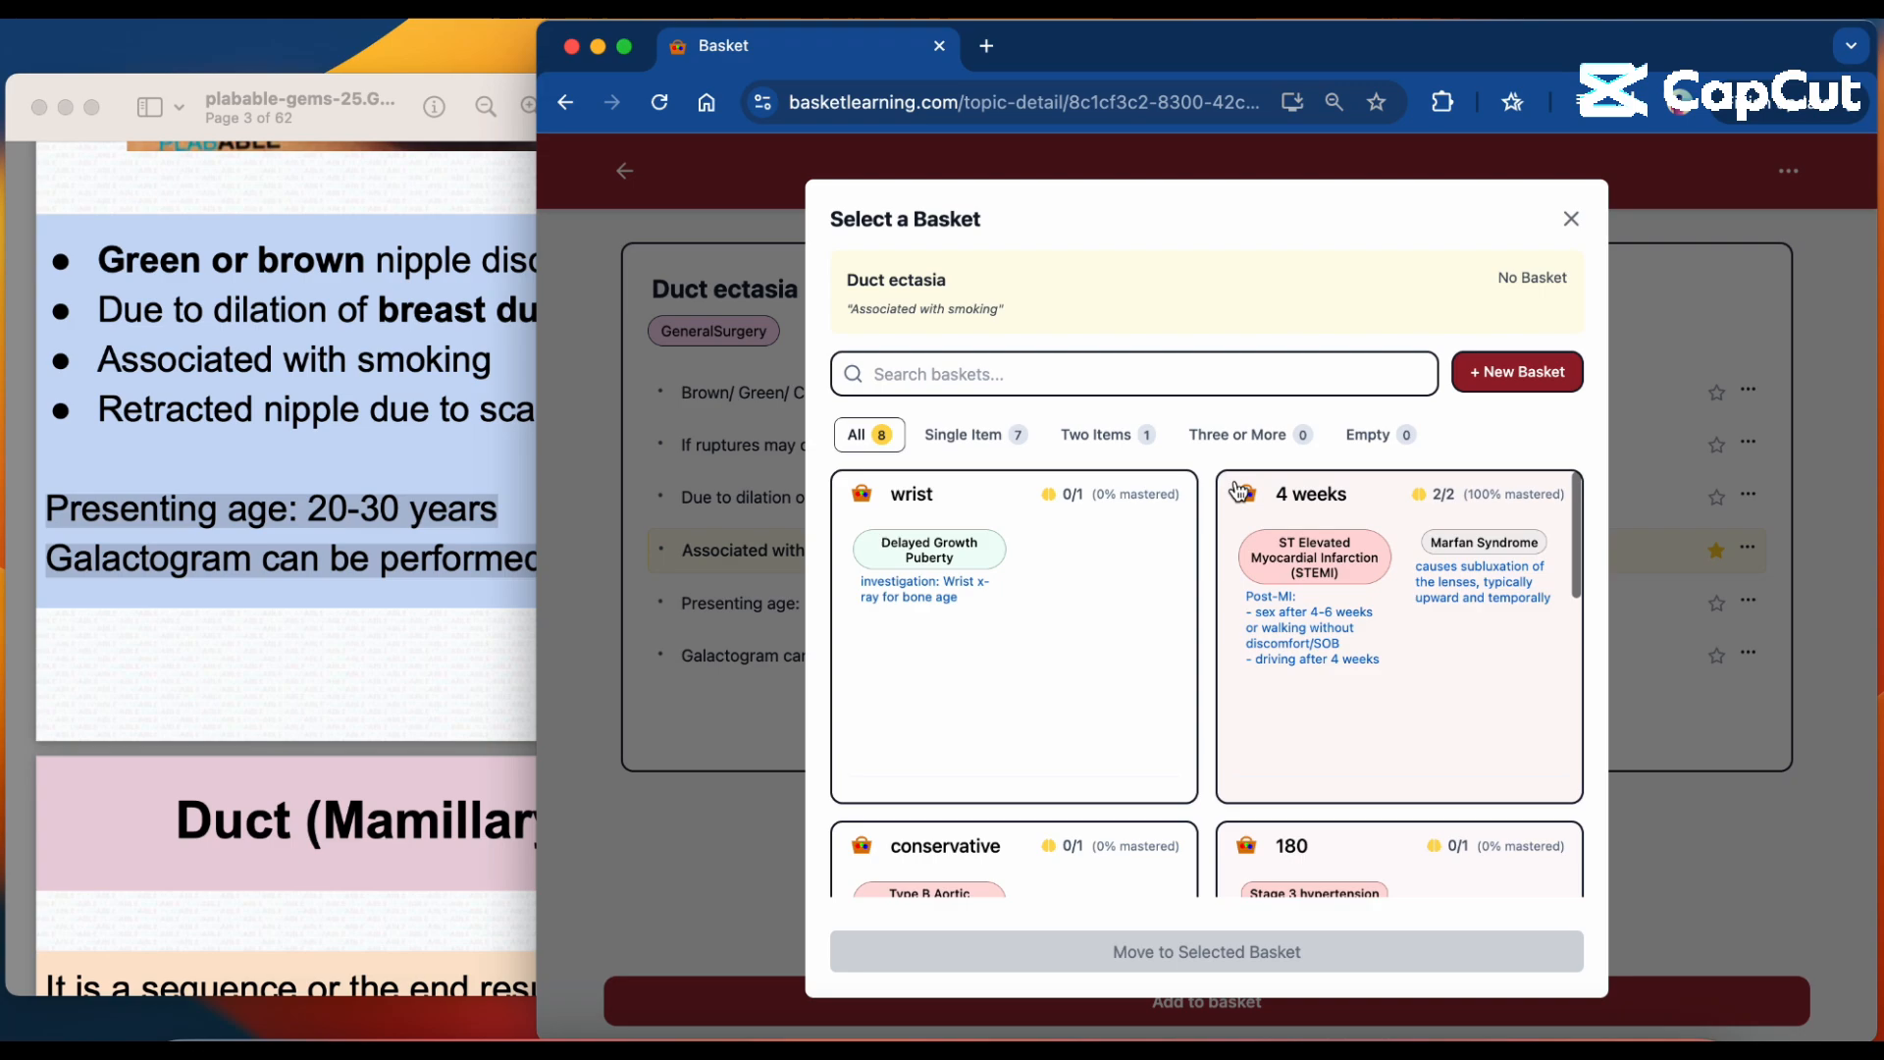
Create a basket named "smoking" with the description "topics associated w/ smoking" for the Duct ectasia topic.
click(1199, 374)
text(smok)
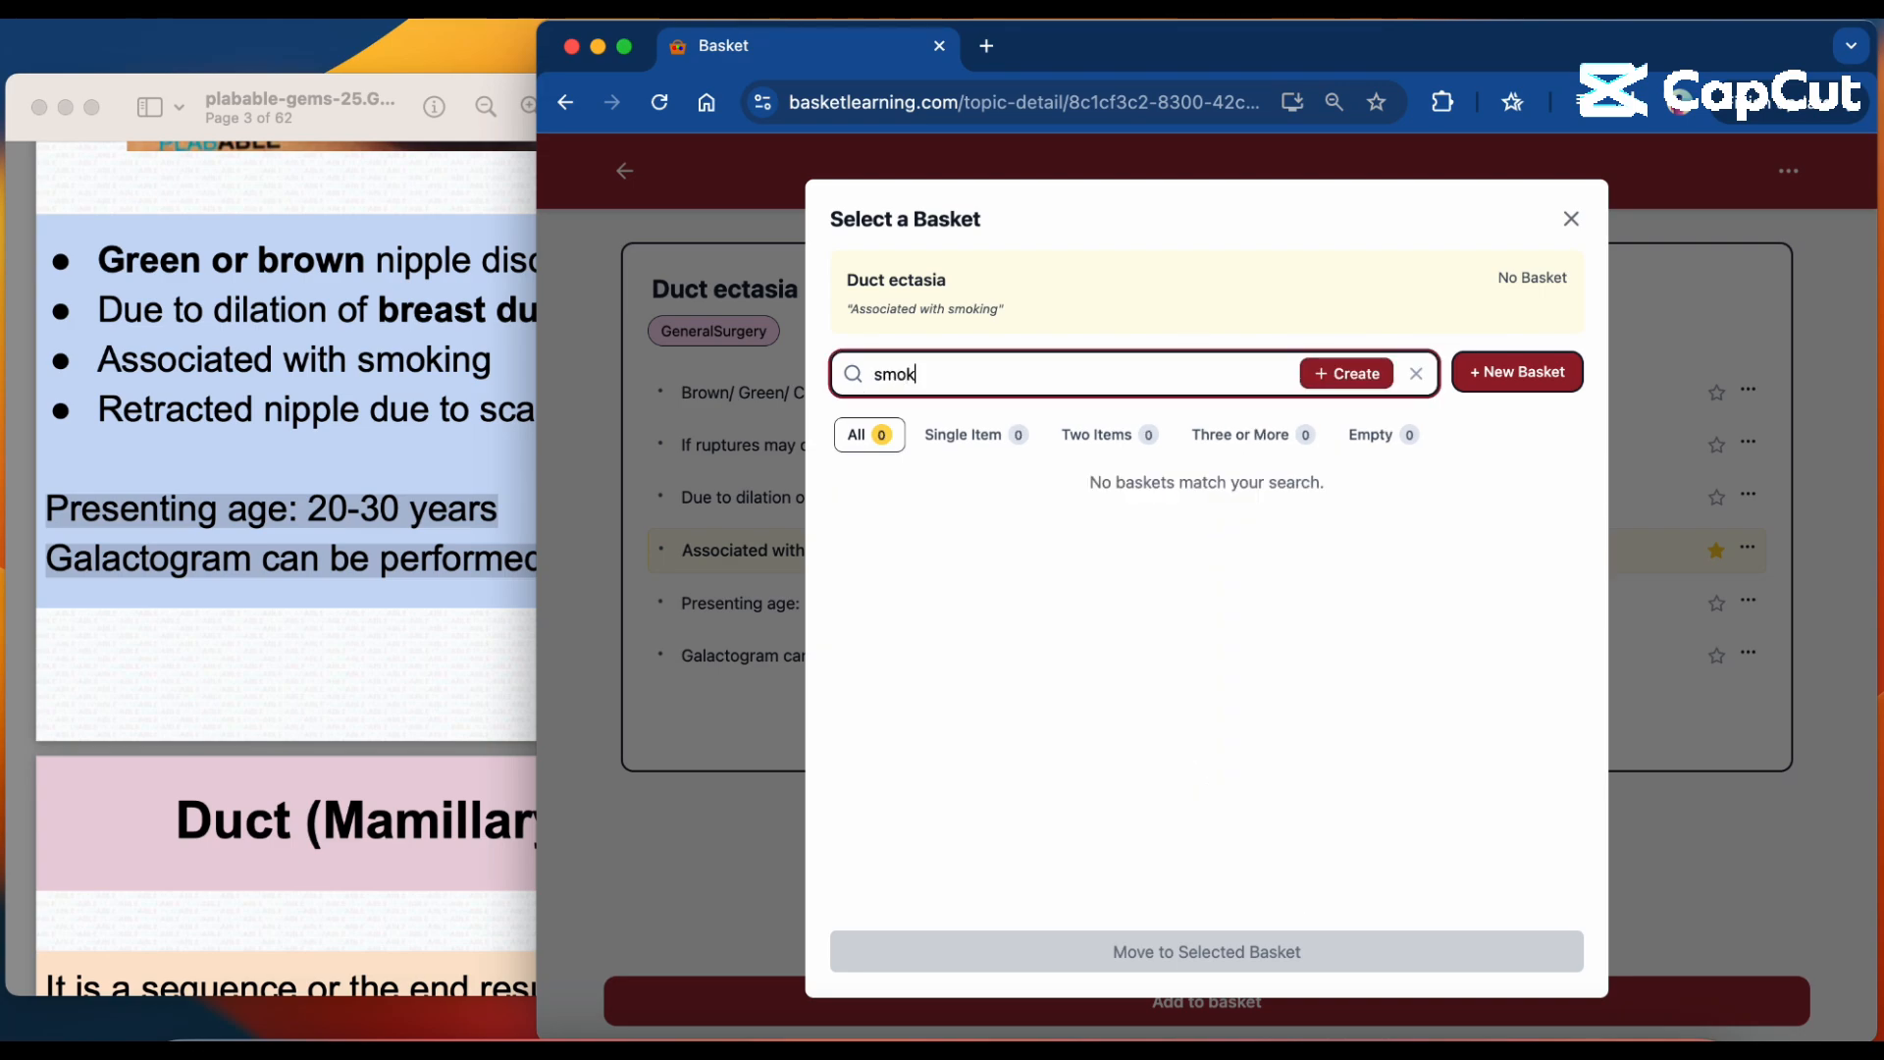
text(ing)
click(1346, 373)
click(1120, 633)
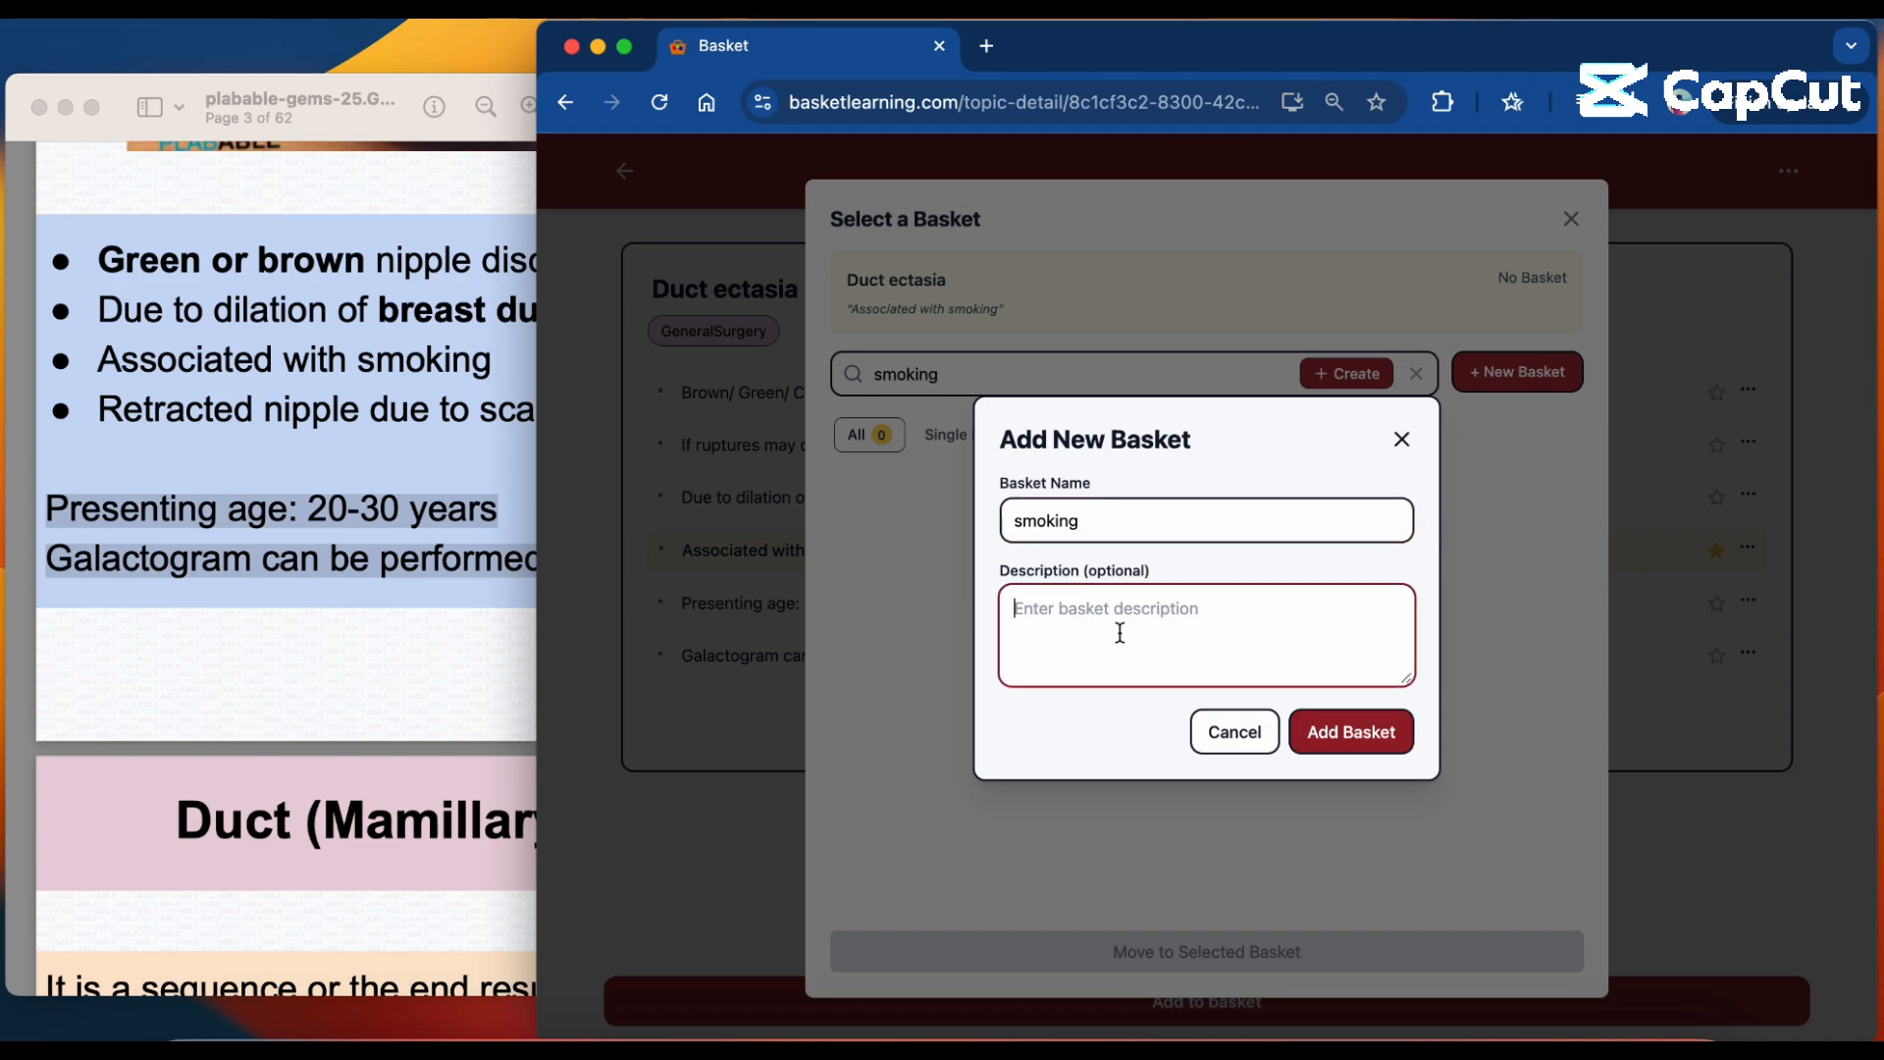
text(topics)
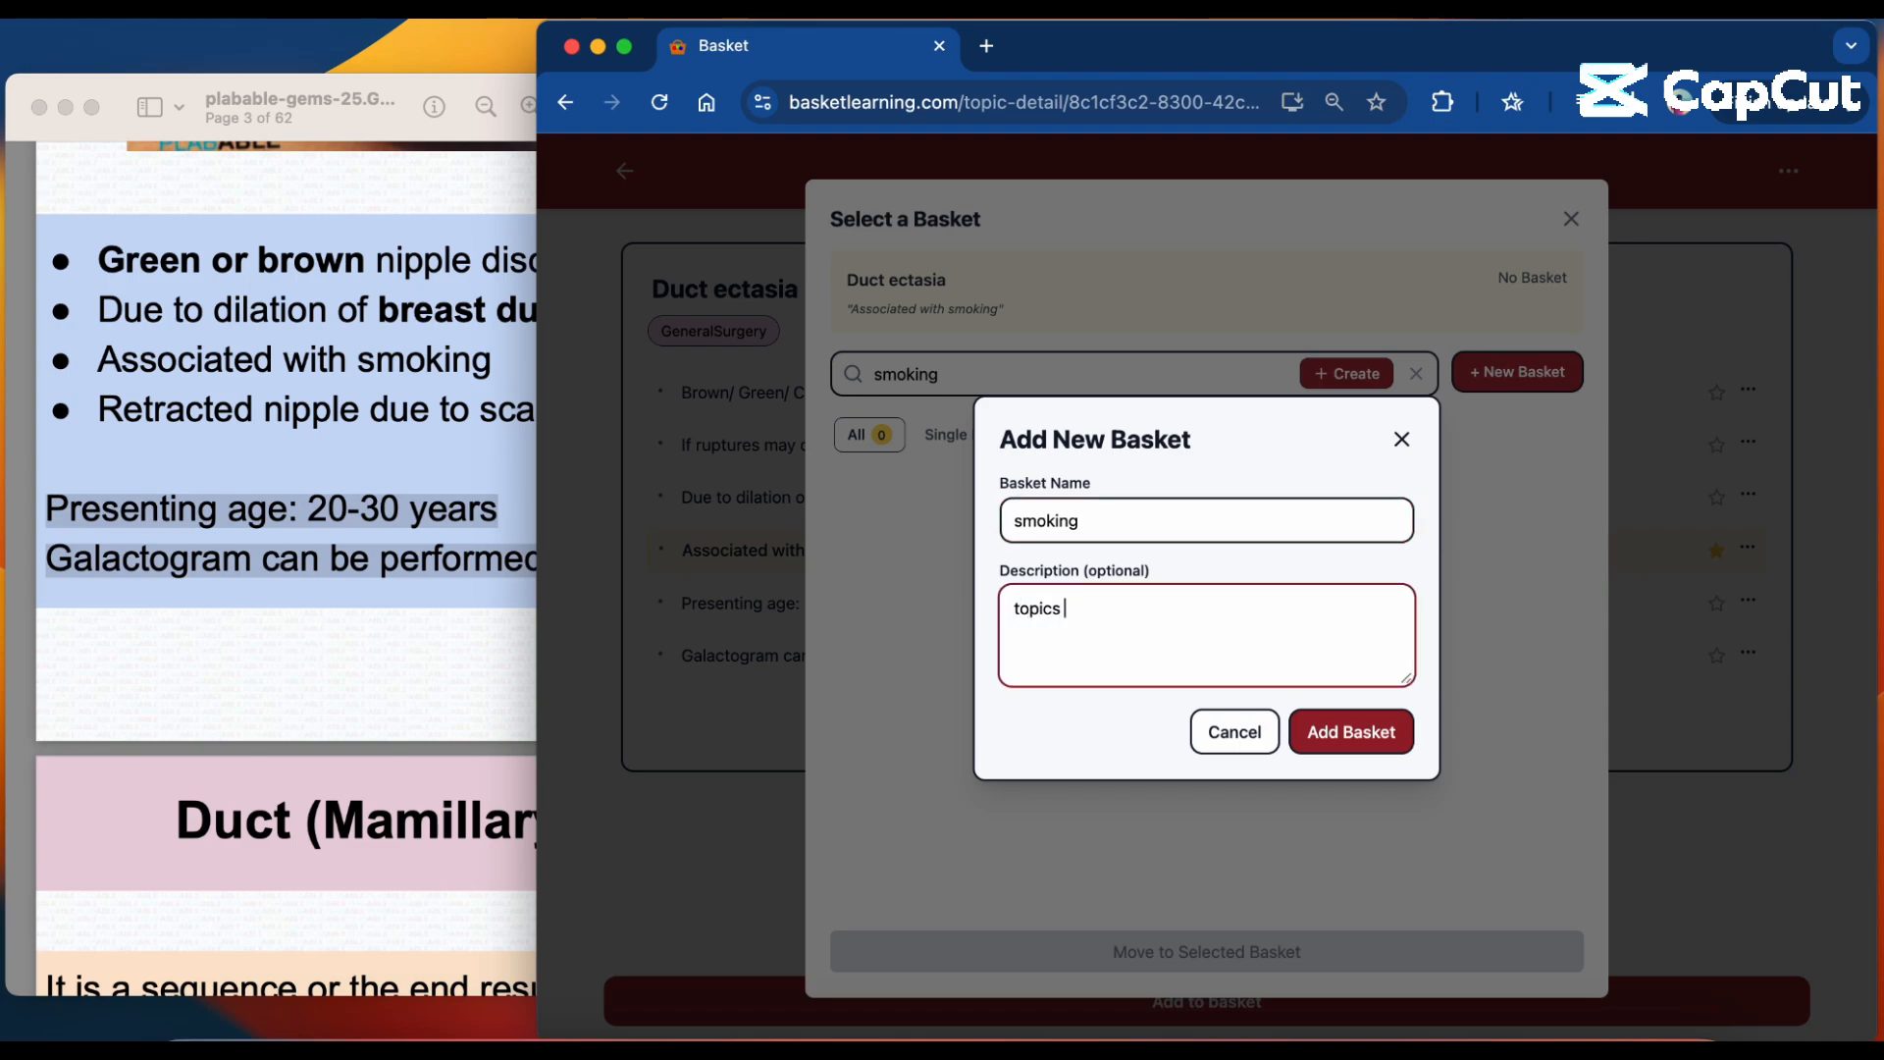
text( associated w/ smoking)
click(1363, 741)
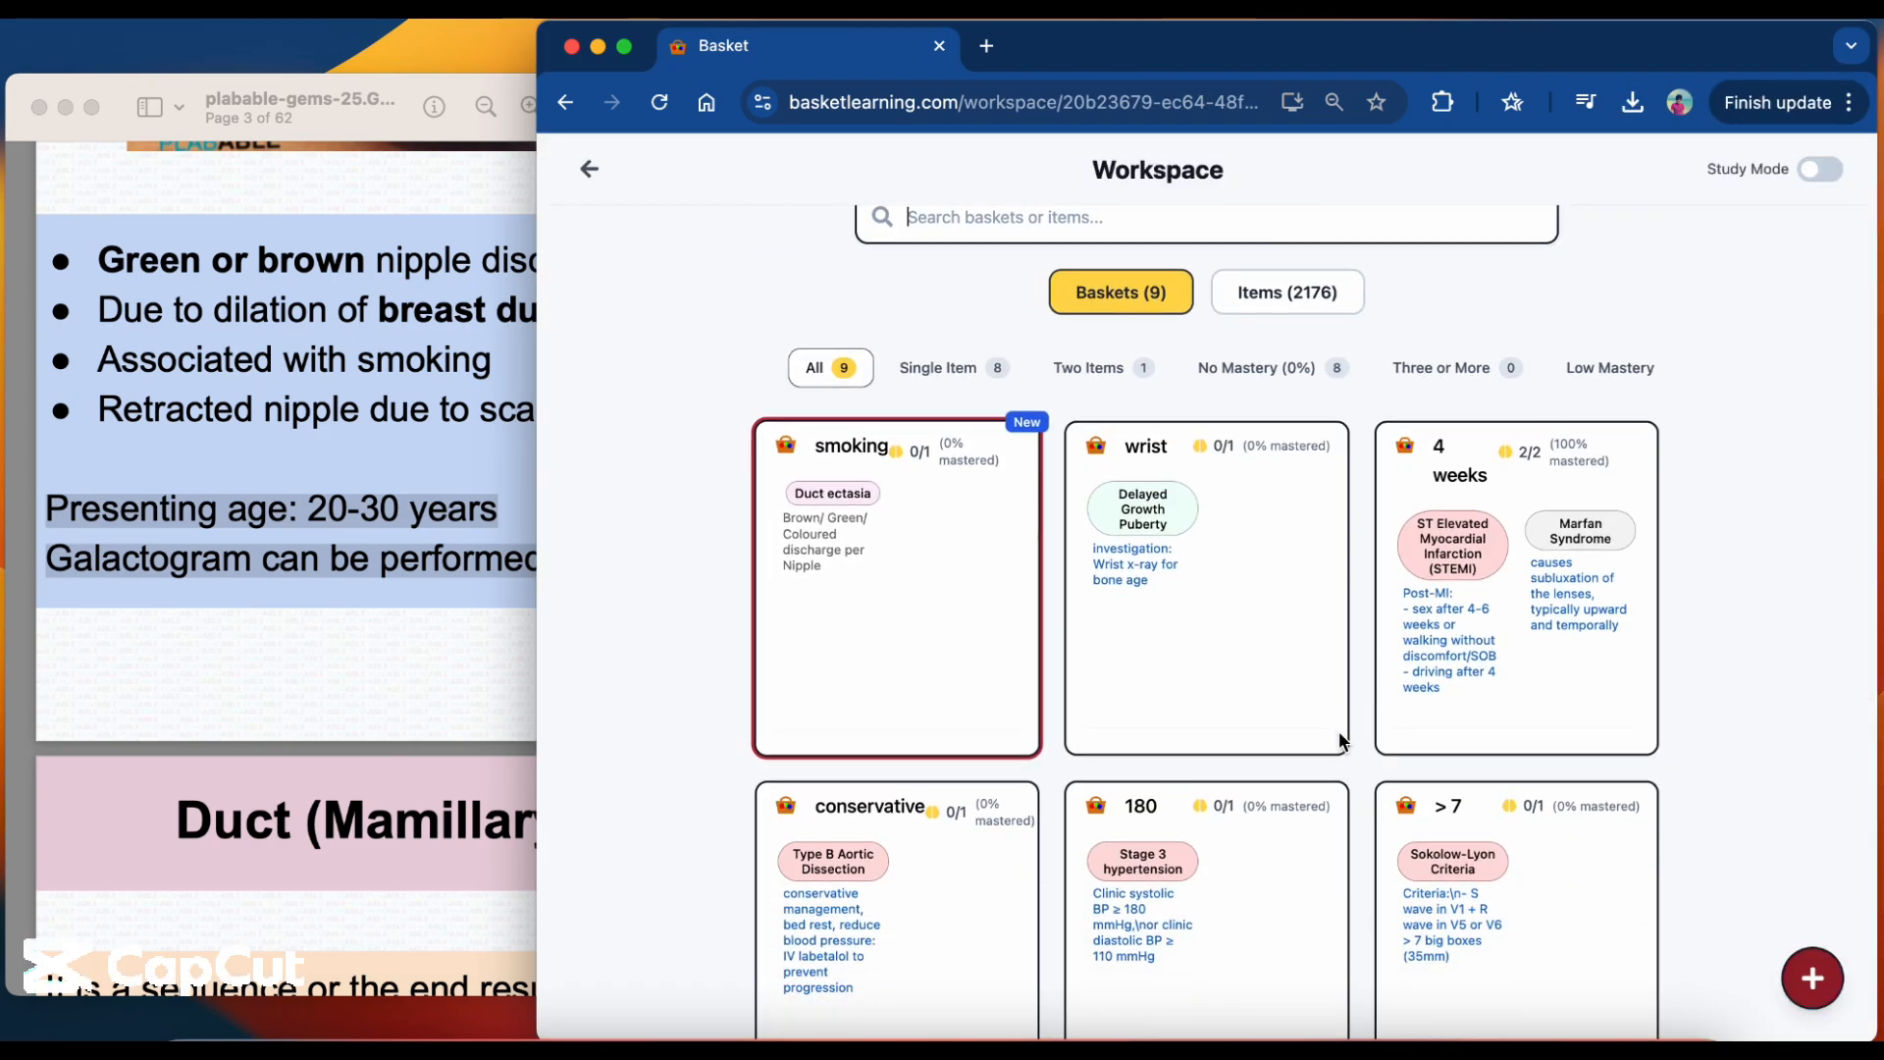
Turn on Study Mode in the workspace and bring up the Duct (Mamillary) Fistula page in the PDF.
scroll(989, 728, up, 2)
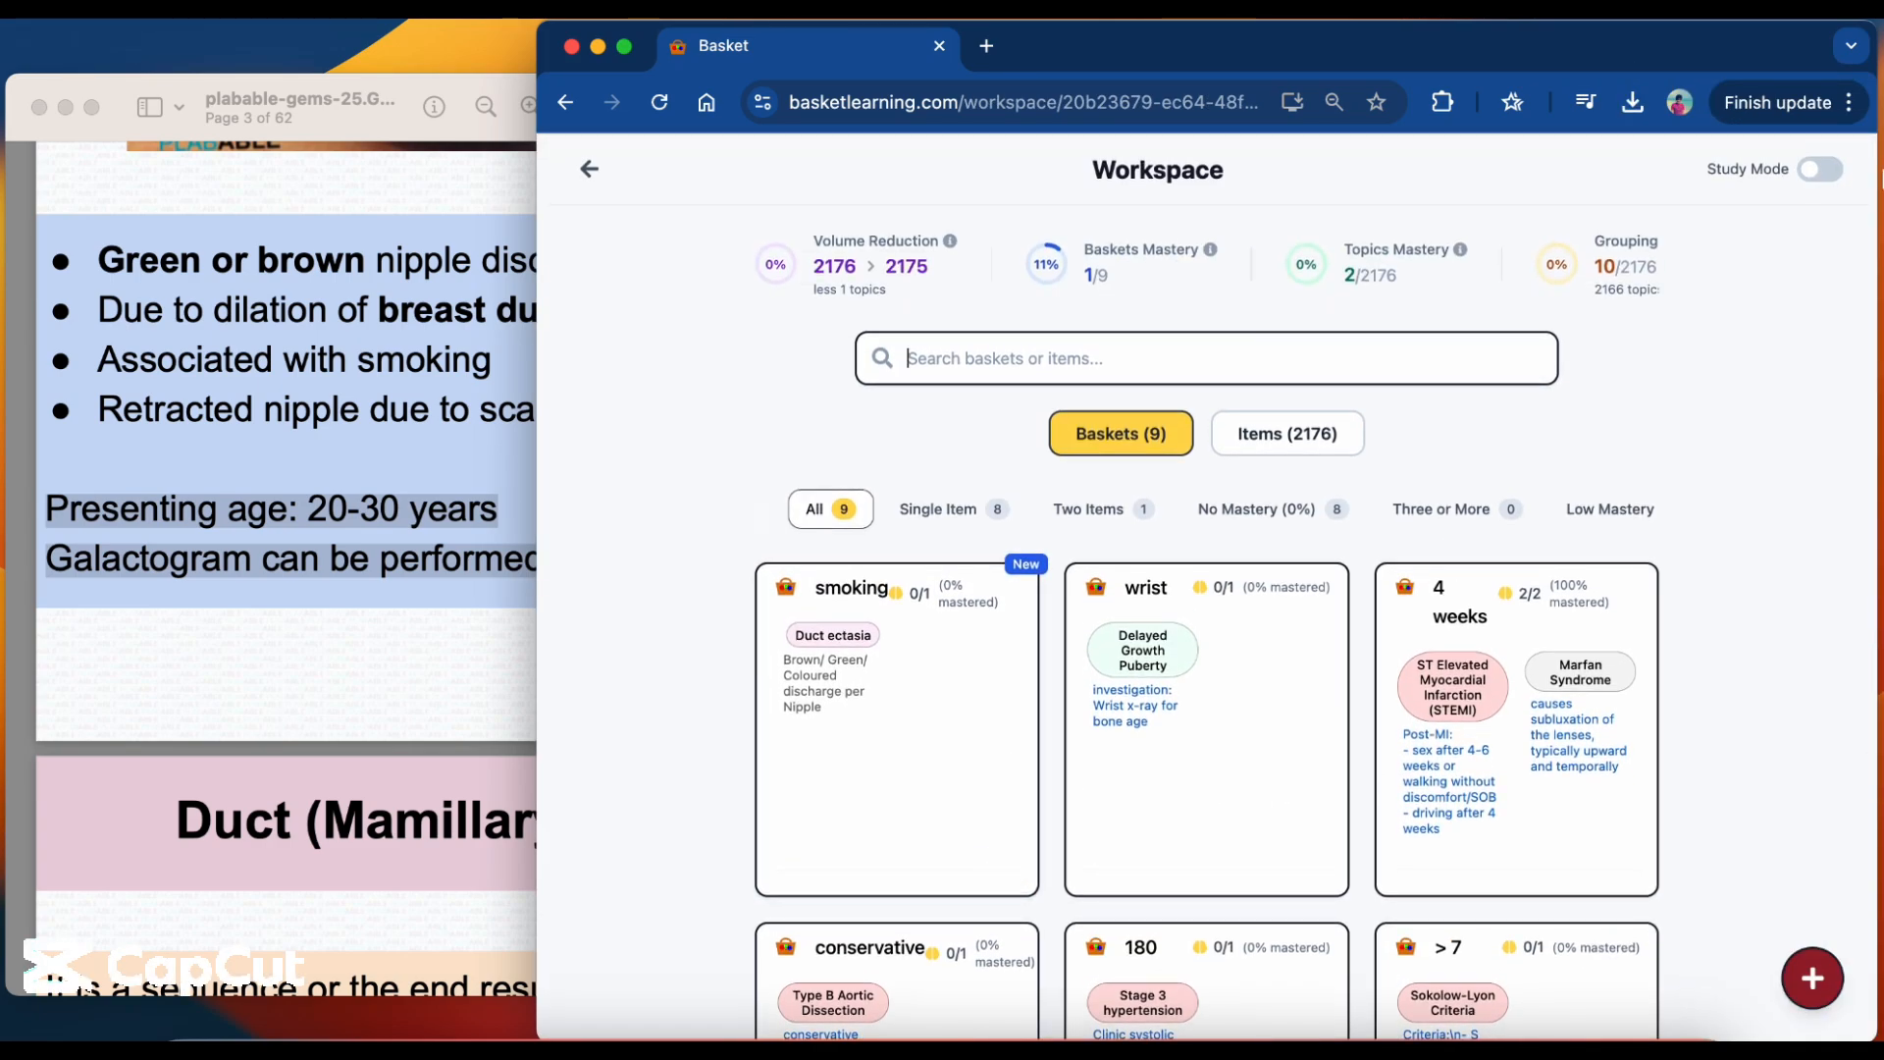
click(1837, 175)
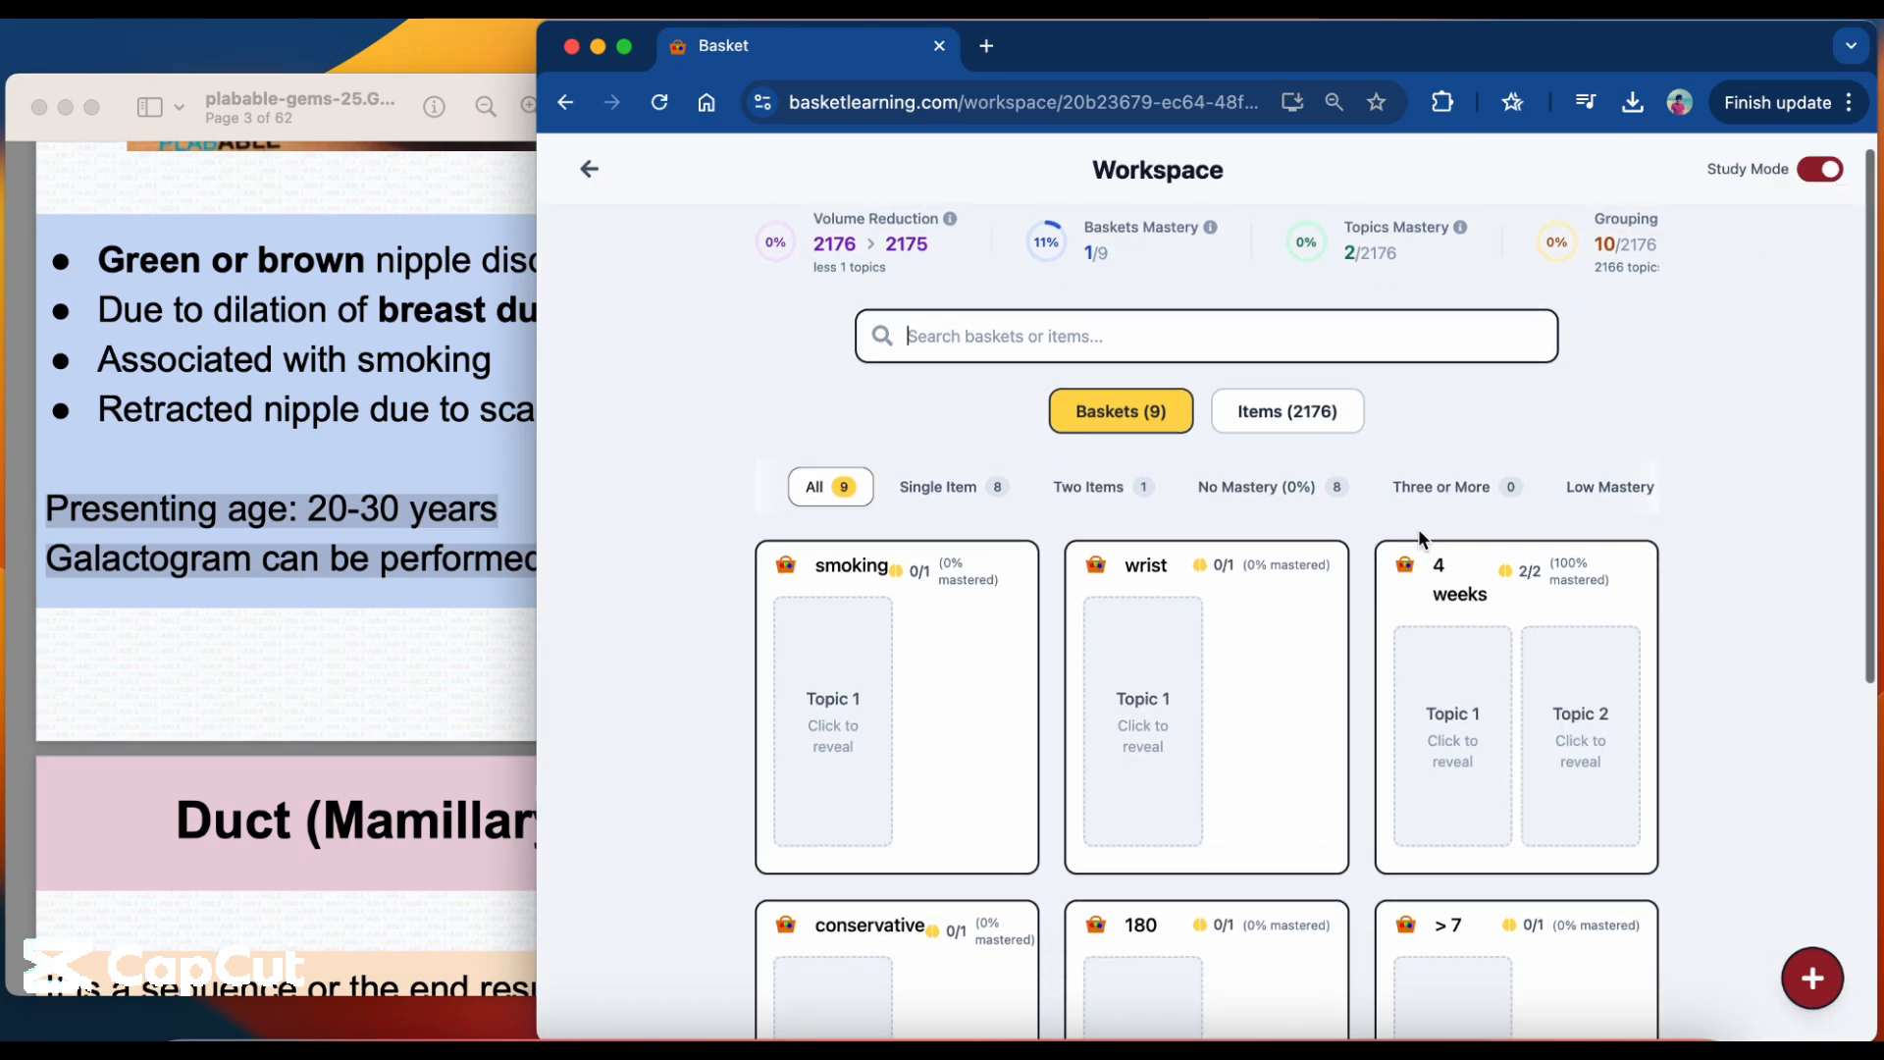
click(437, 740)
scroll(437, 739, down, 5)
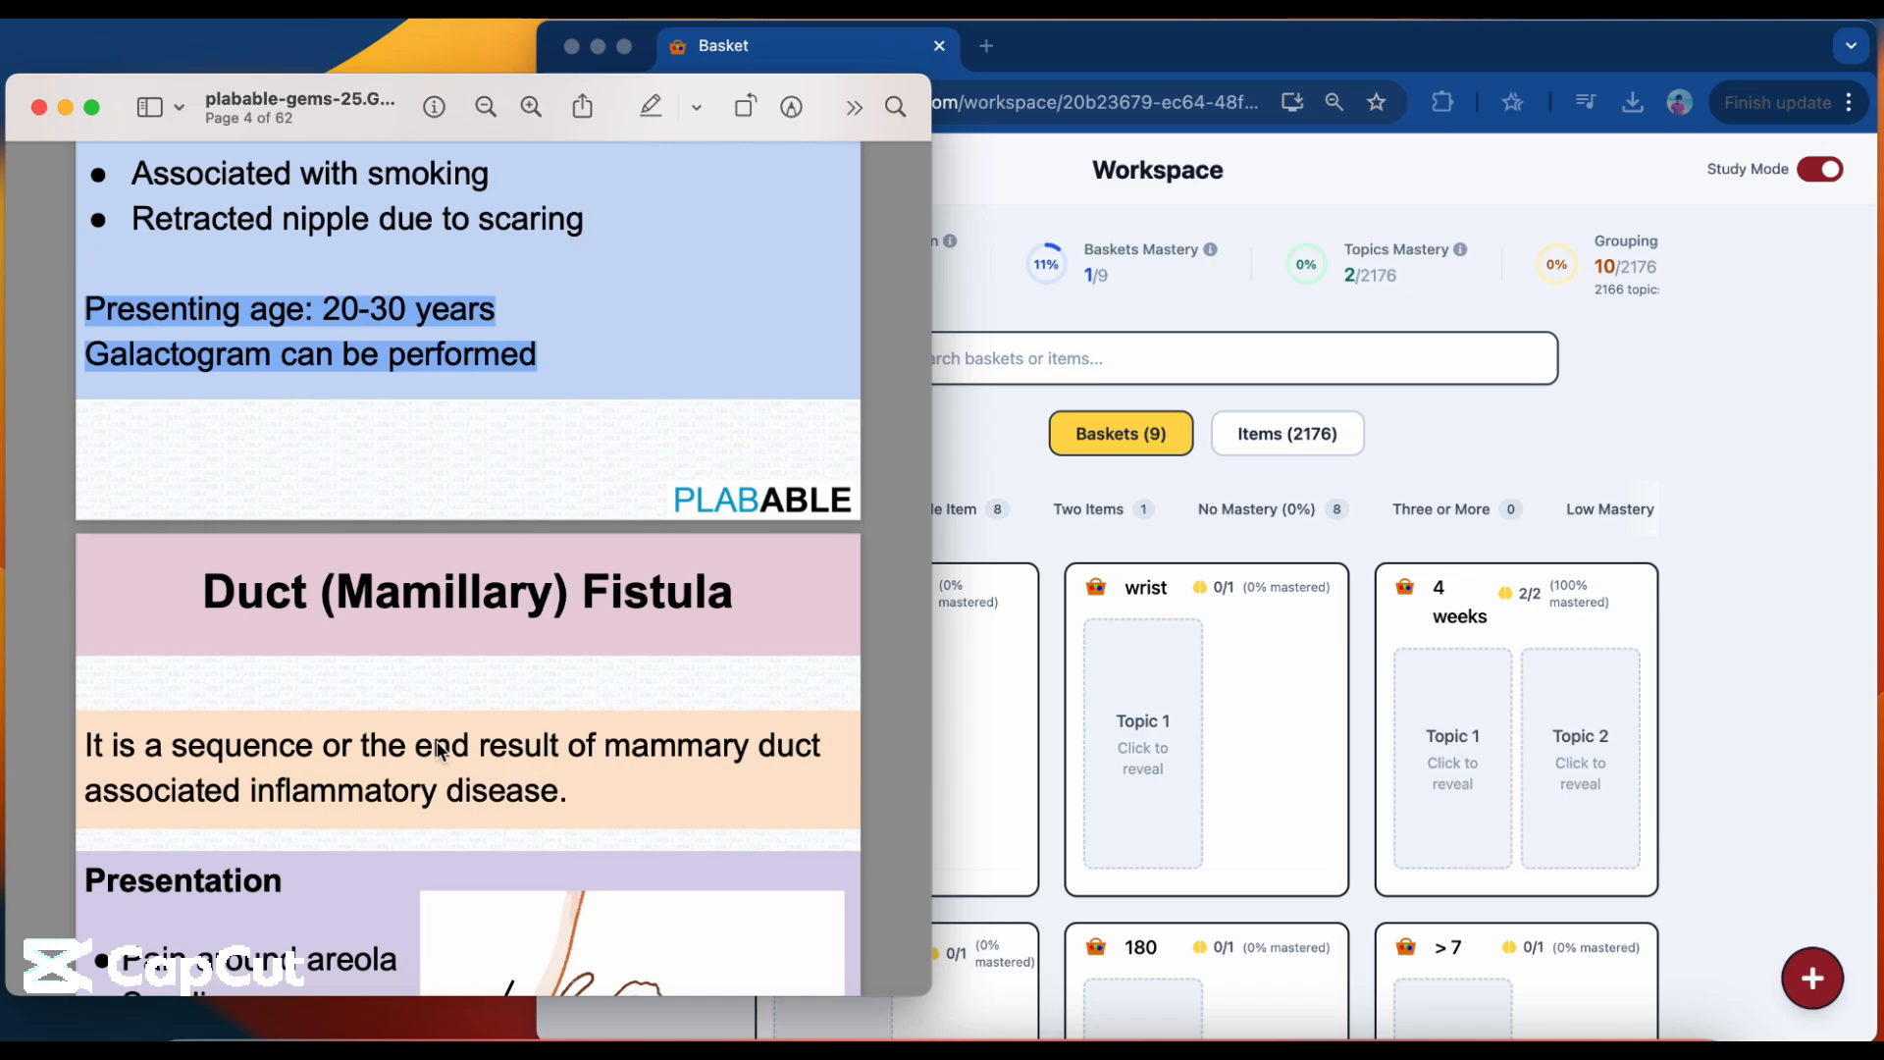
scroll(437, 750, down, 3)
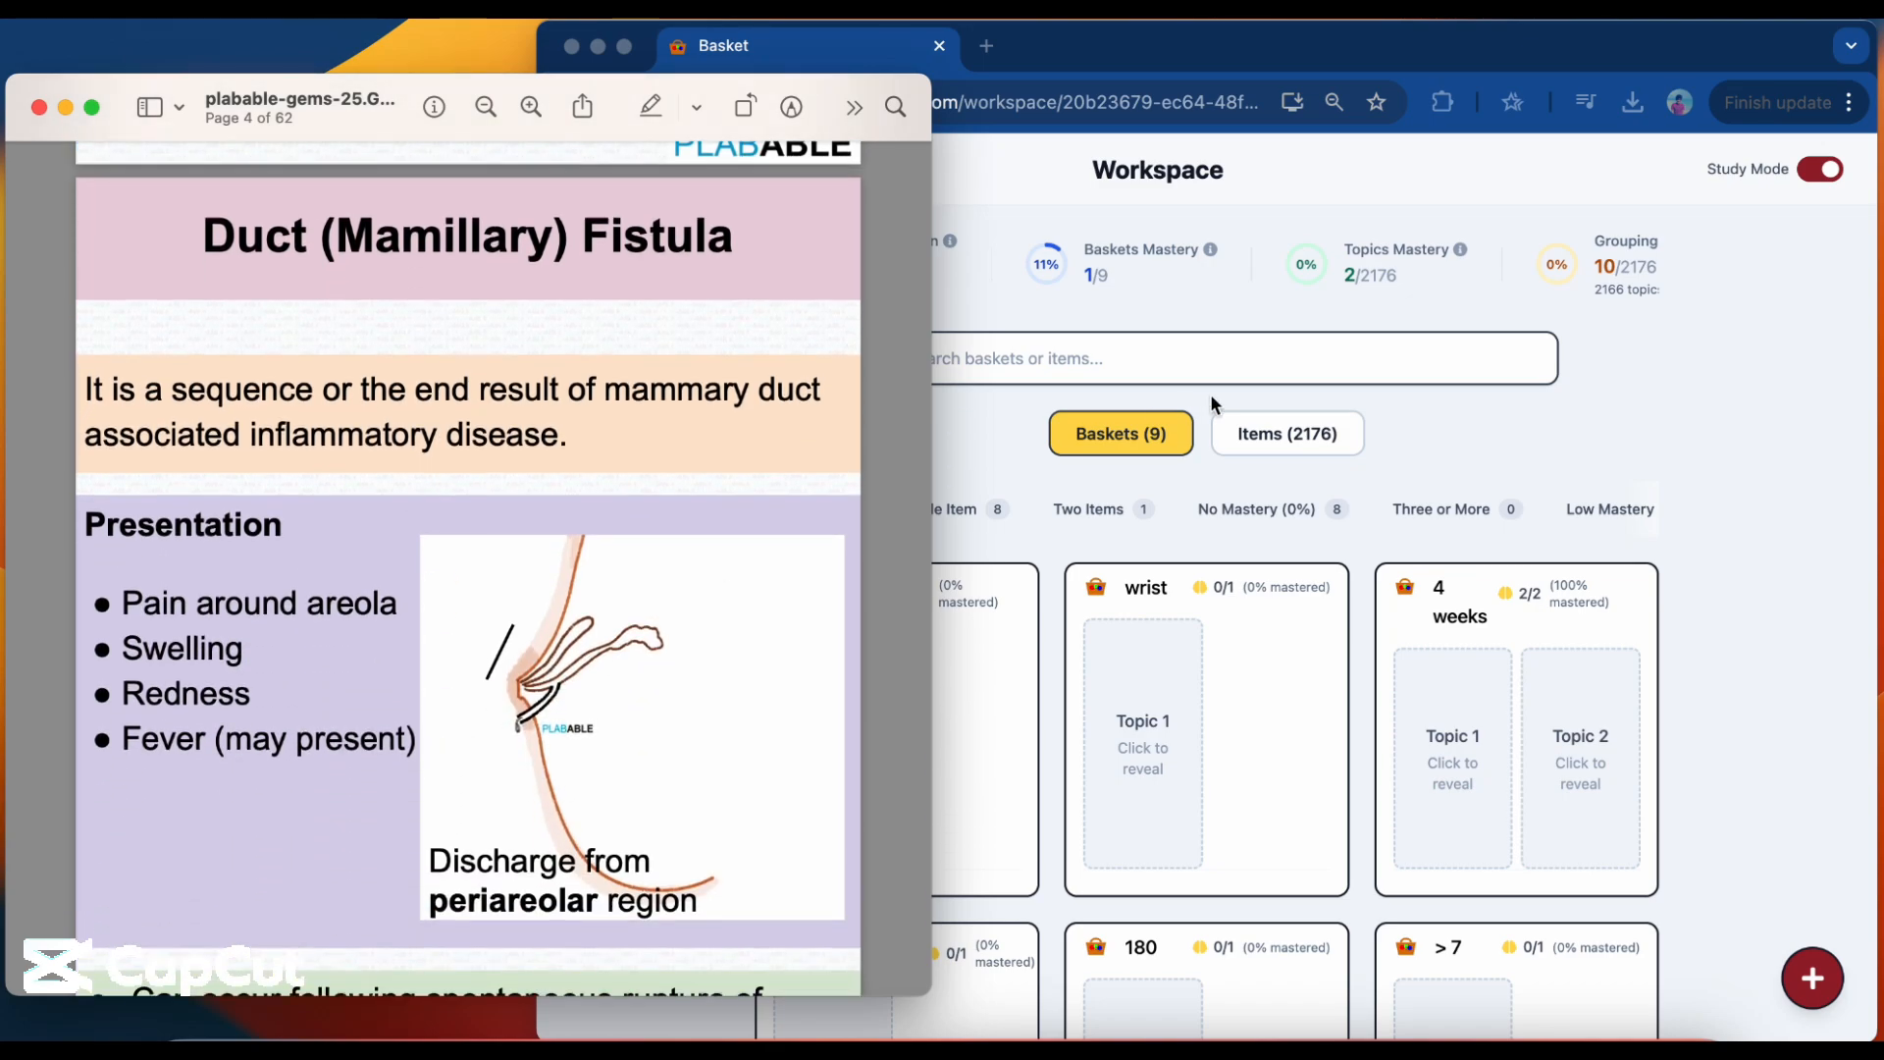
Search the workspace items for "duct fistula" and "fistula", open the Ductal fistula (mamillary fistula) topic and star its offensive yellow discharge concept.
click(1226, 356)
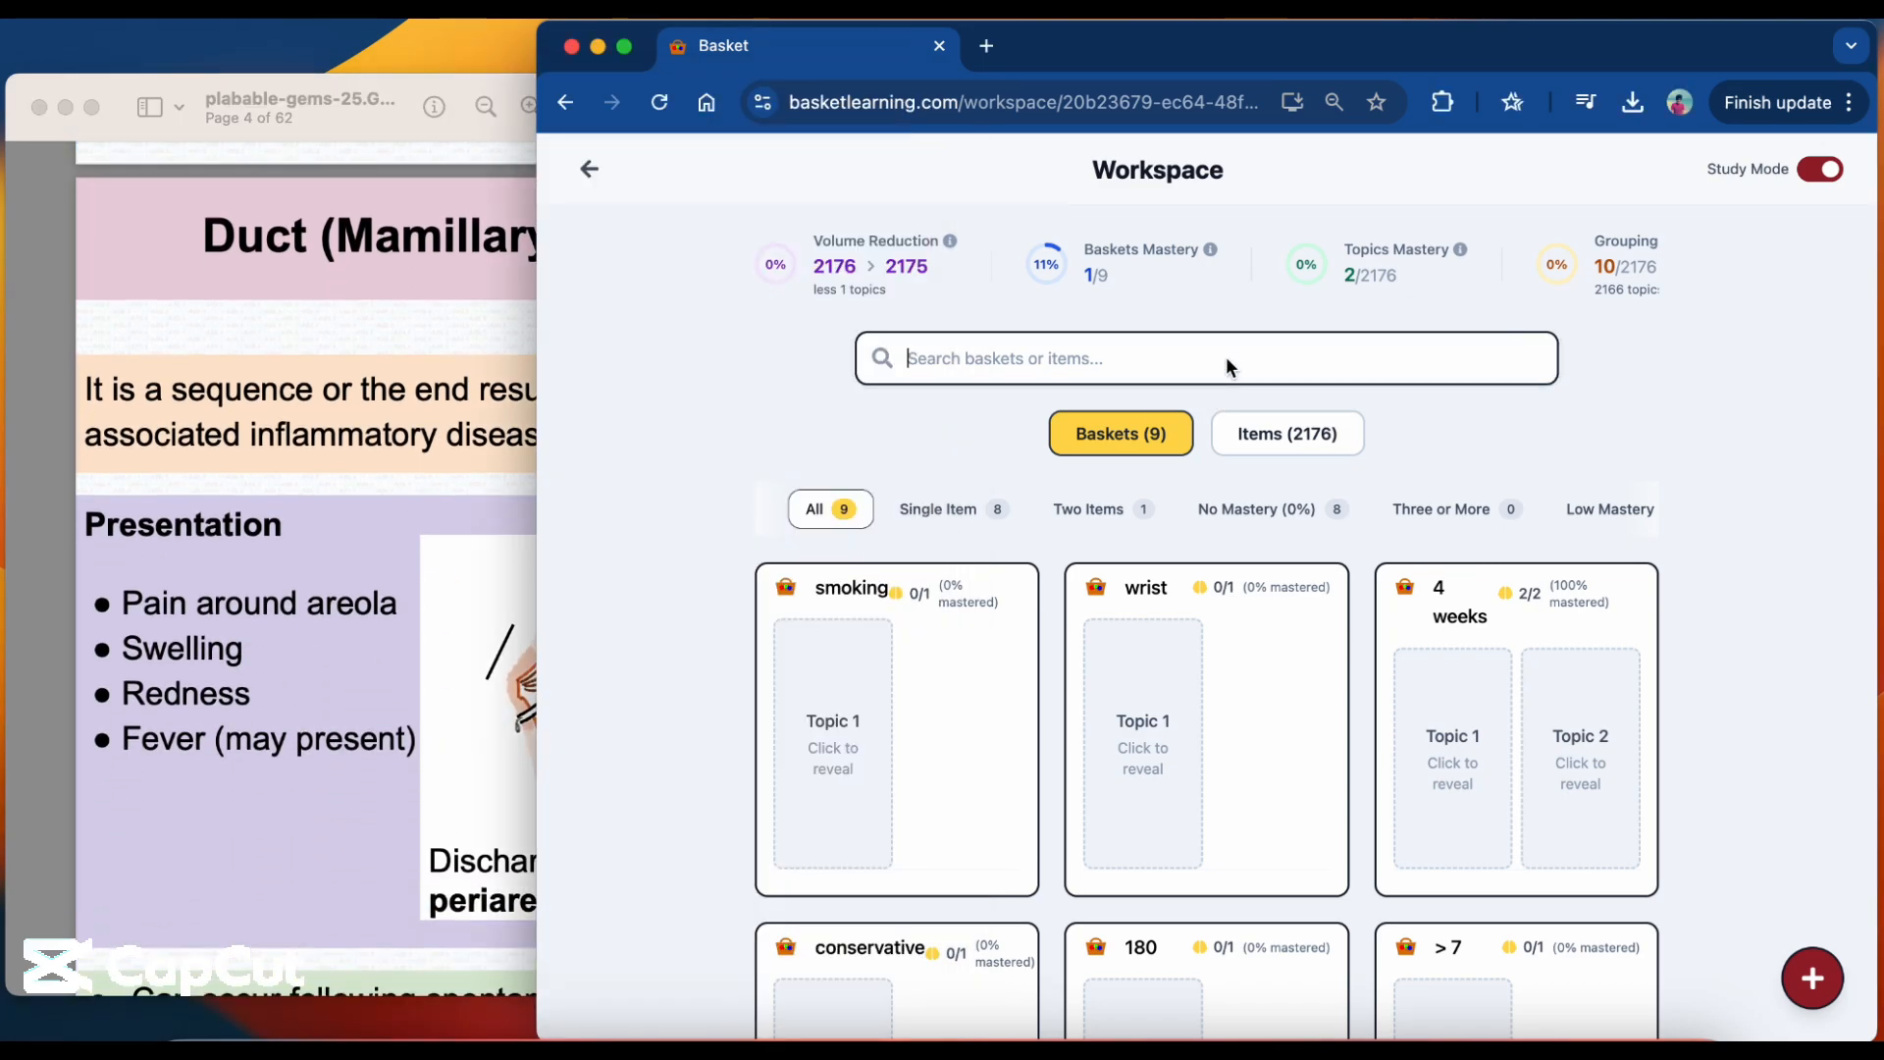
text(duct fistula)
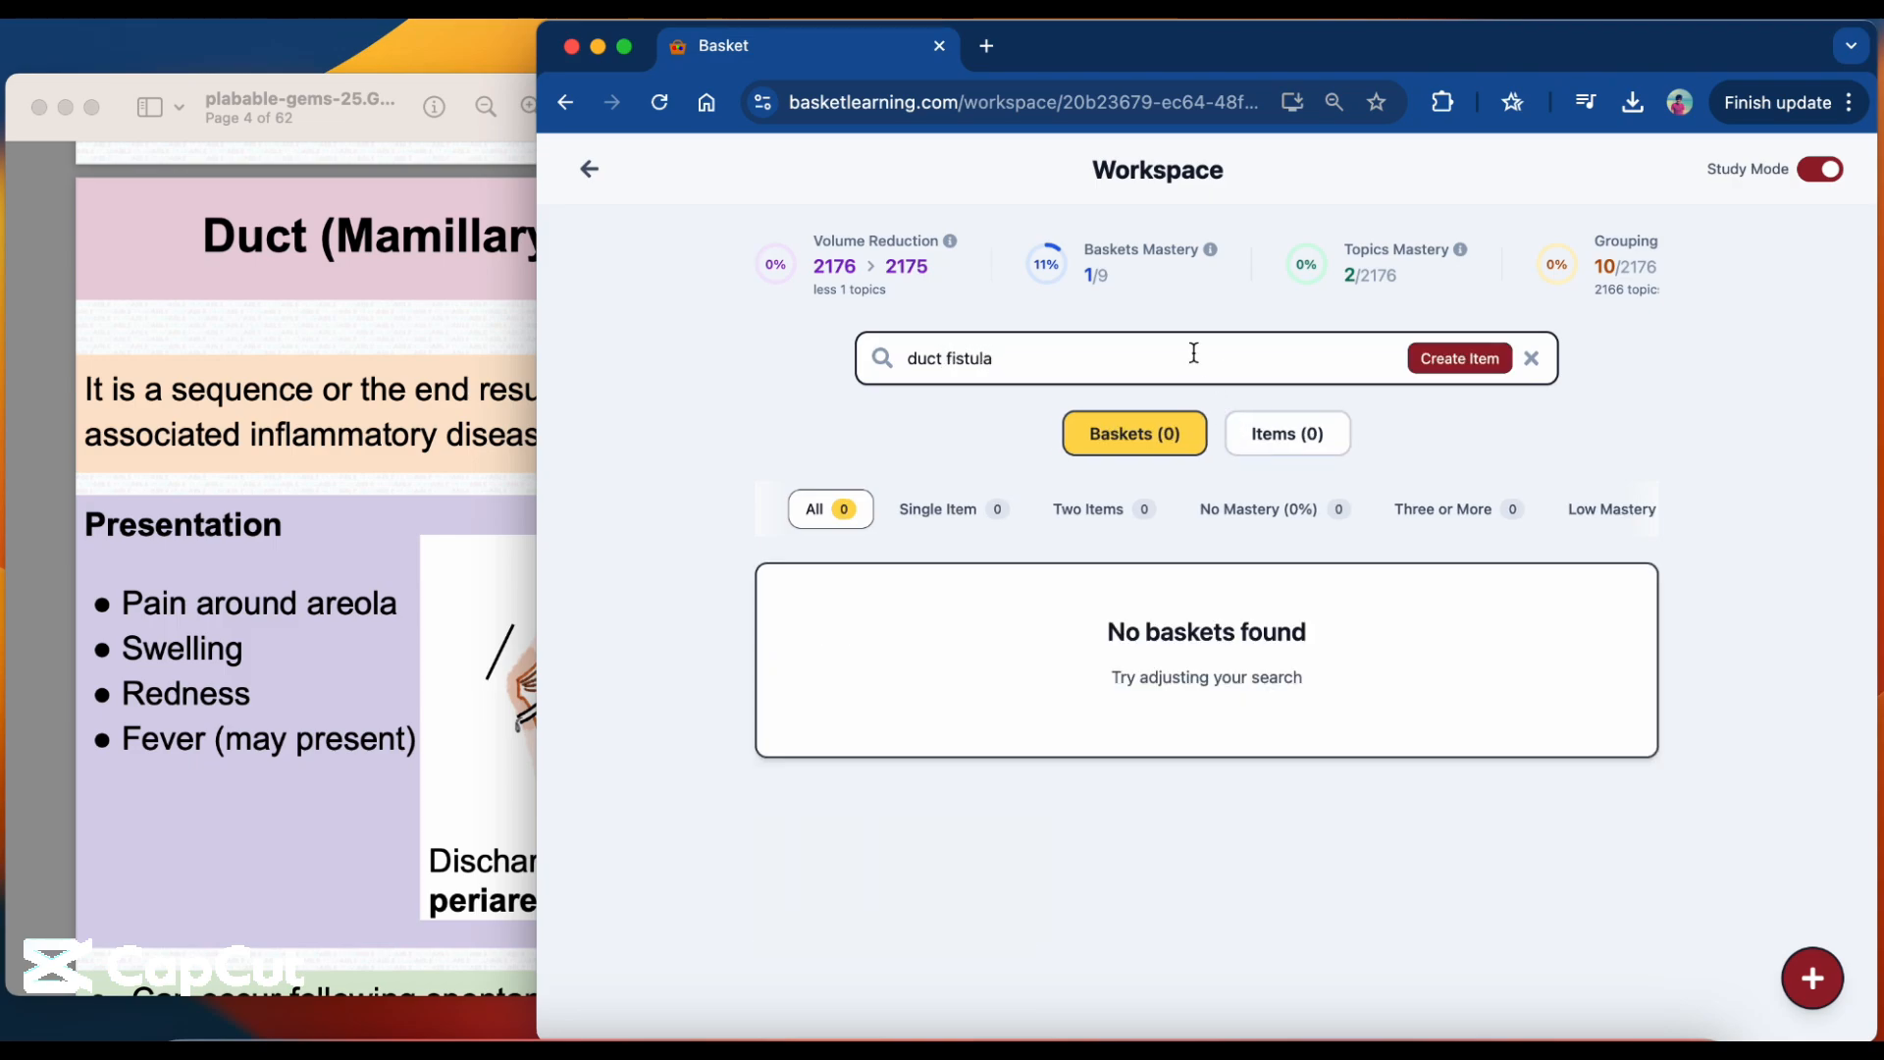
click(1257, 433)
triple_click(1131, 354)
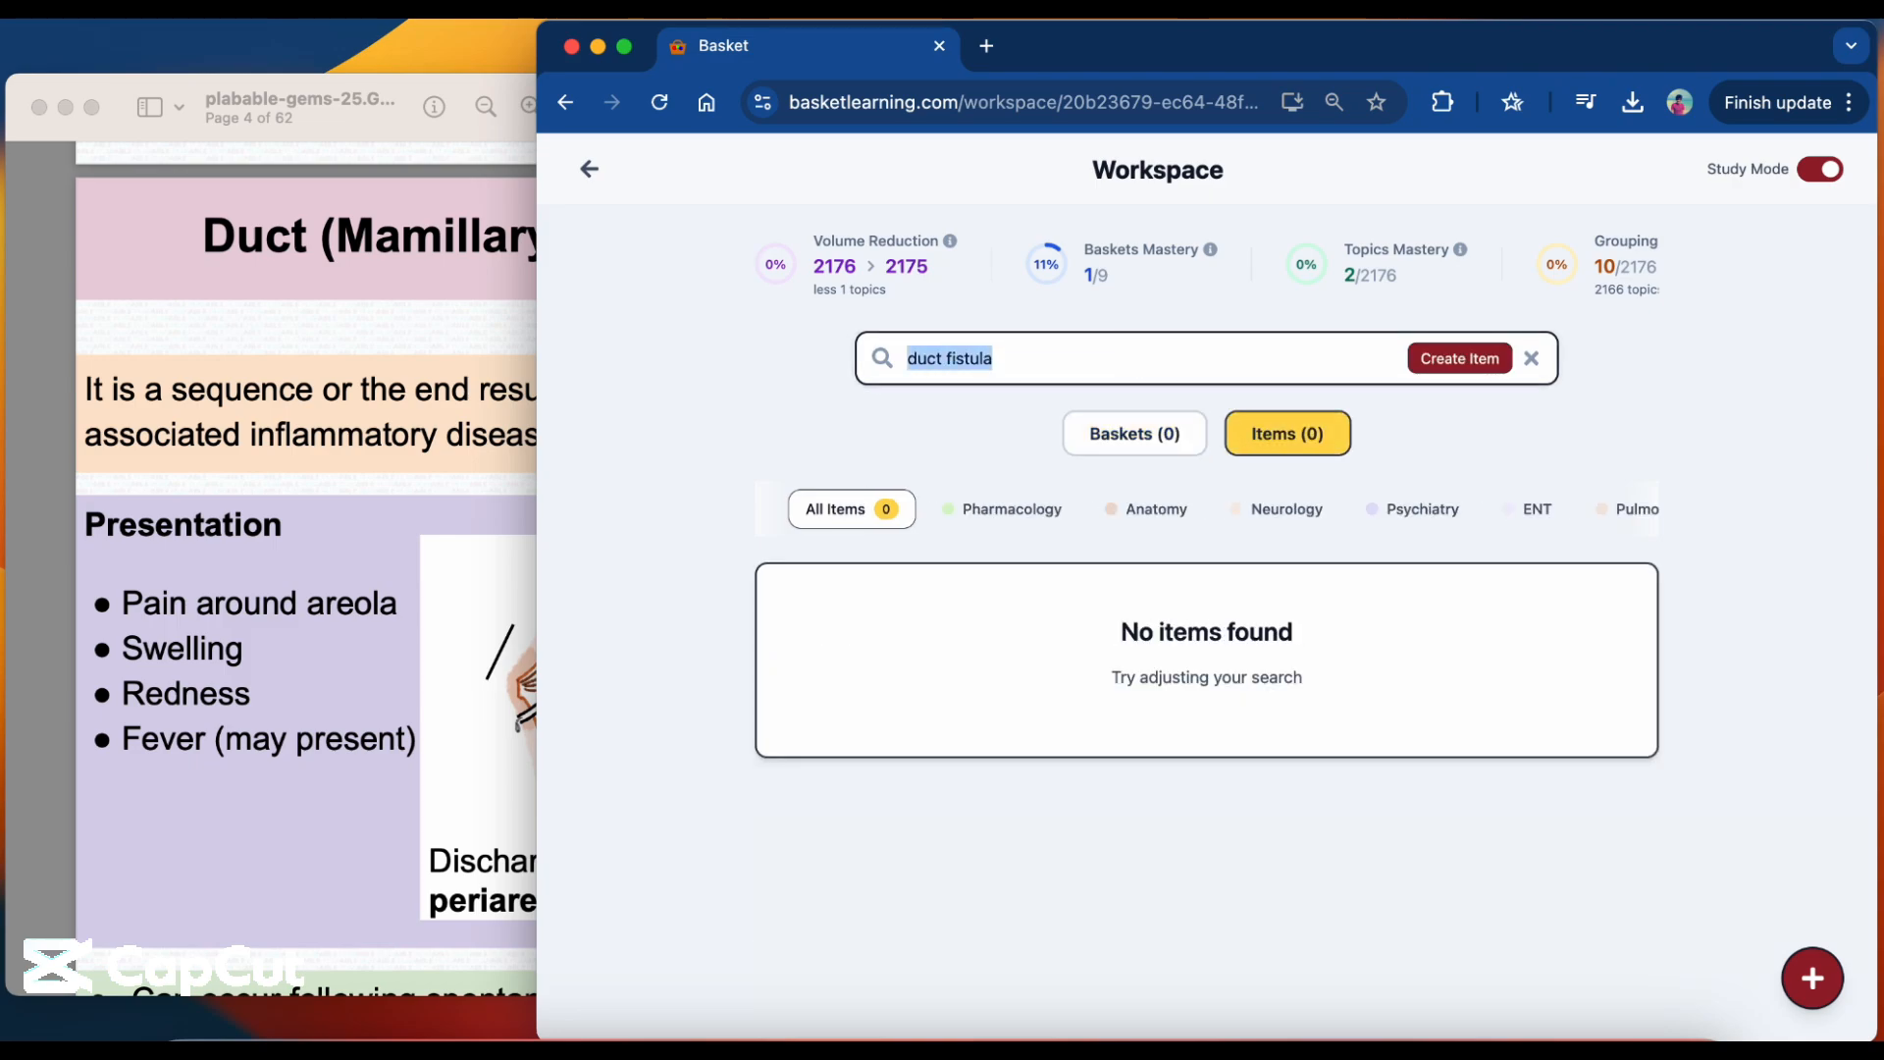
text(fistula)
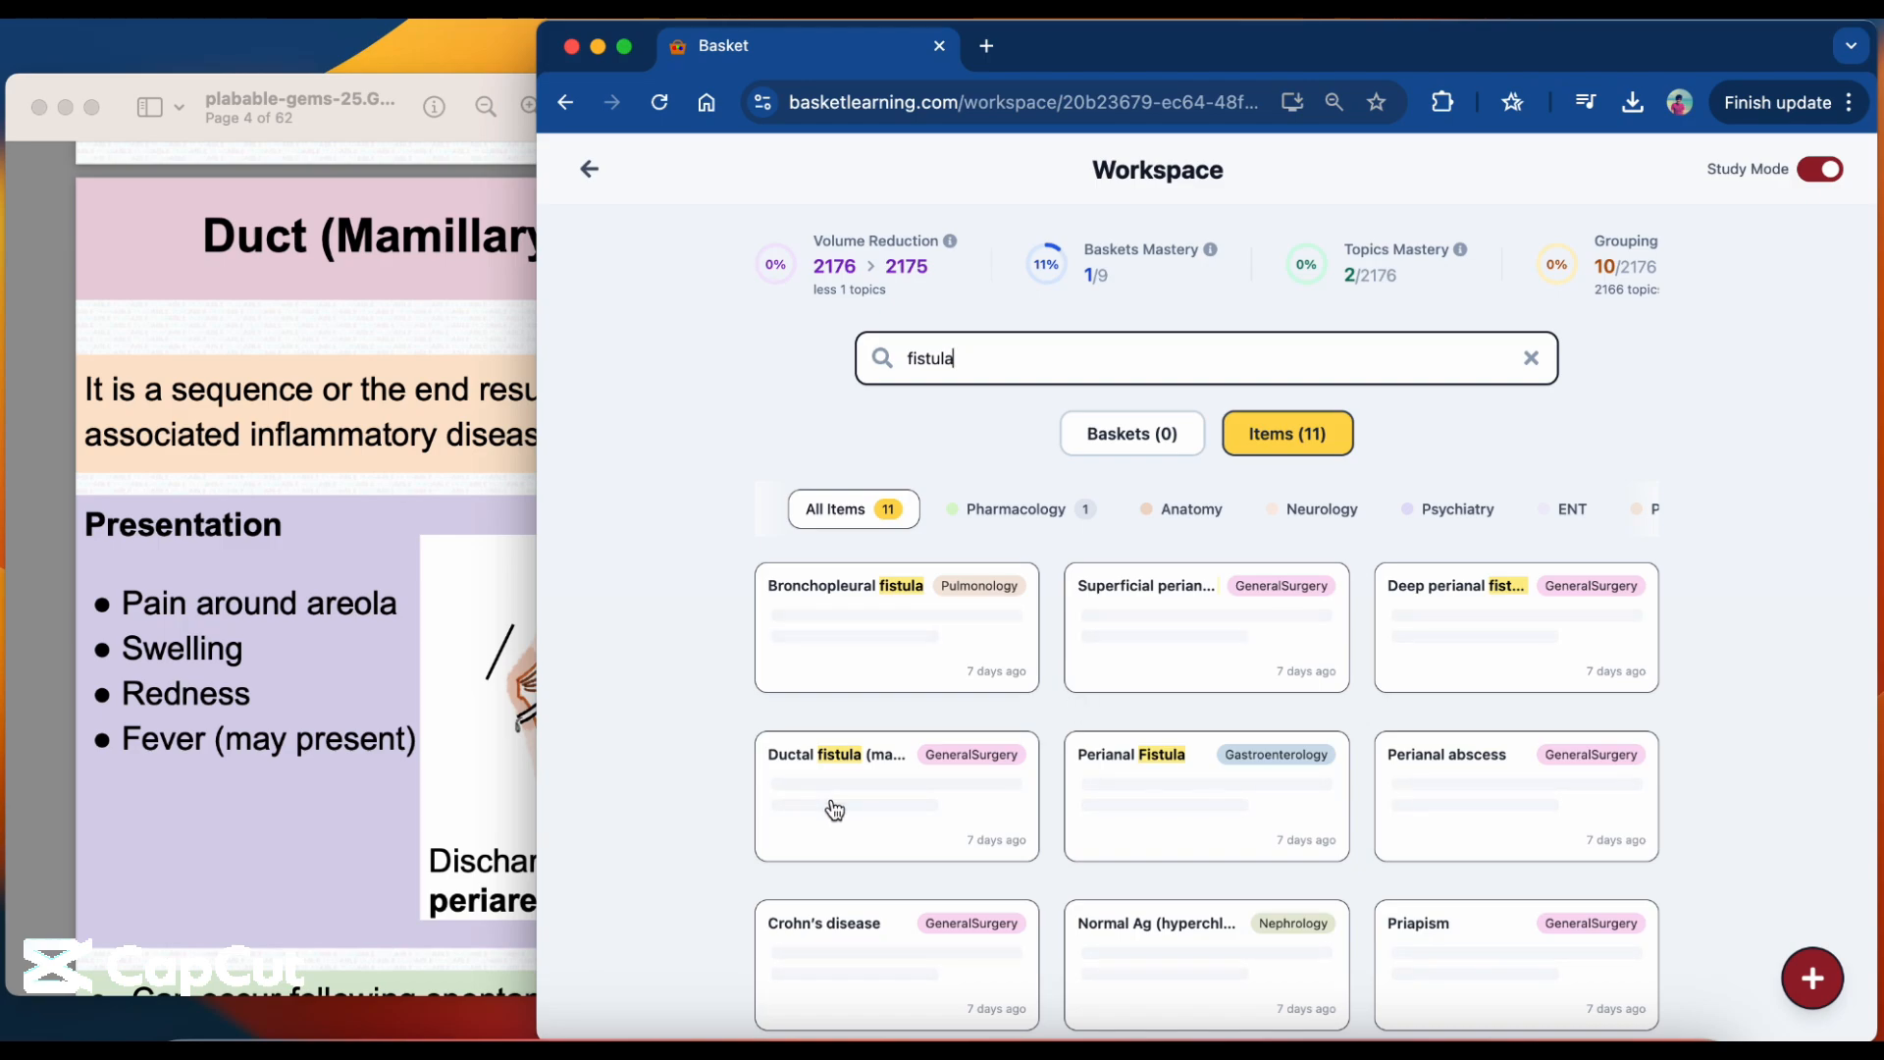
click(835, 808)
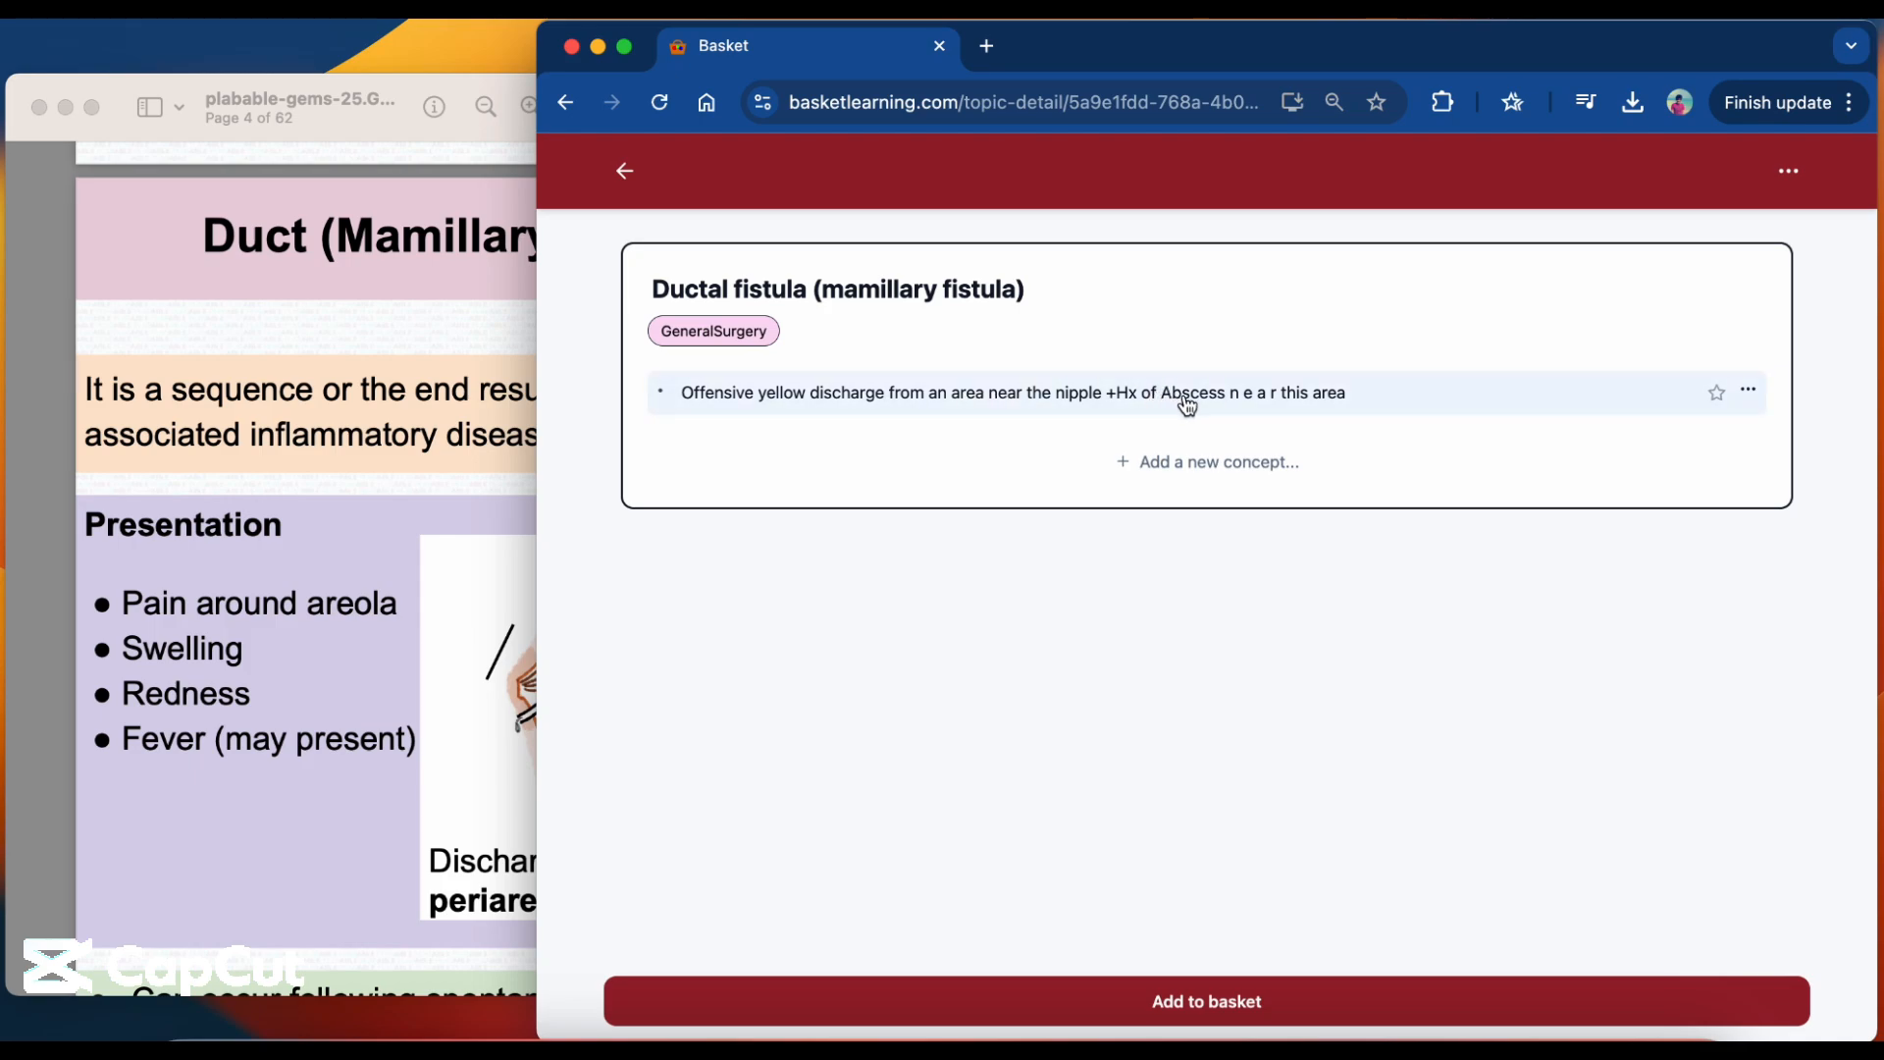
click(1719, 395)
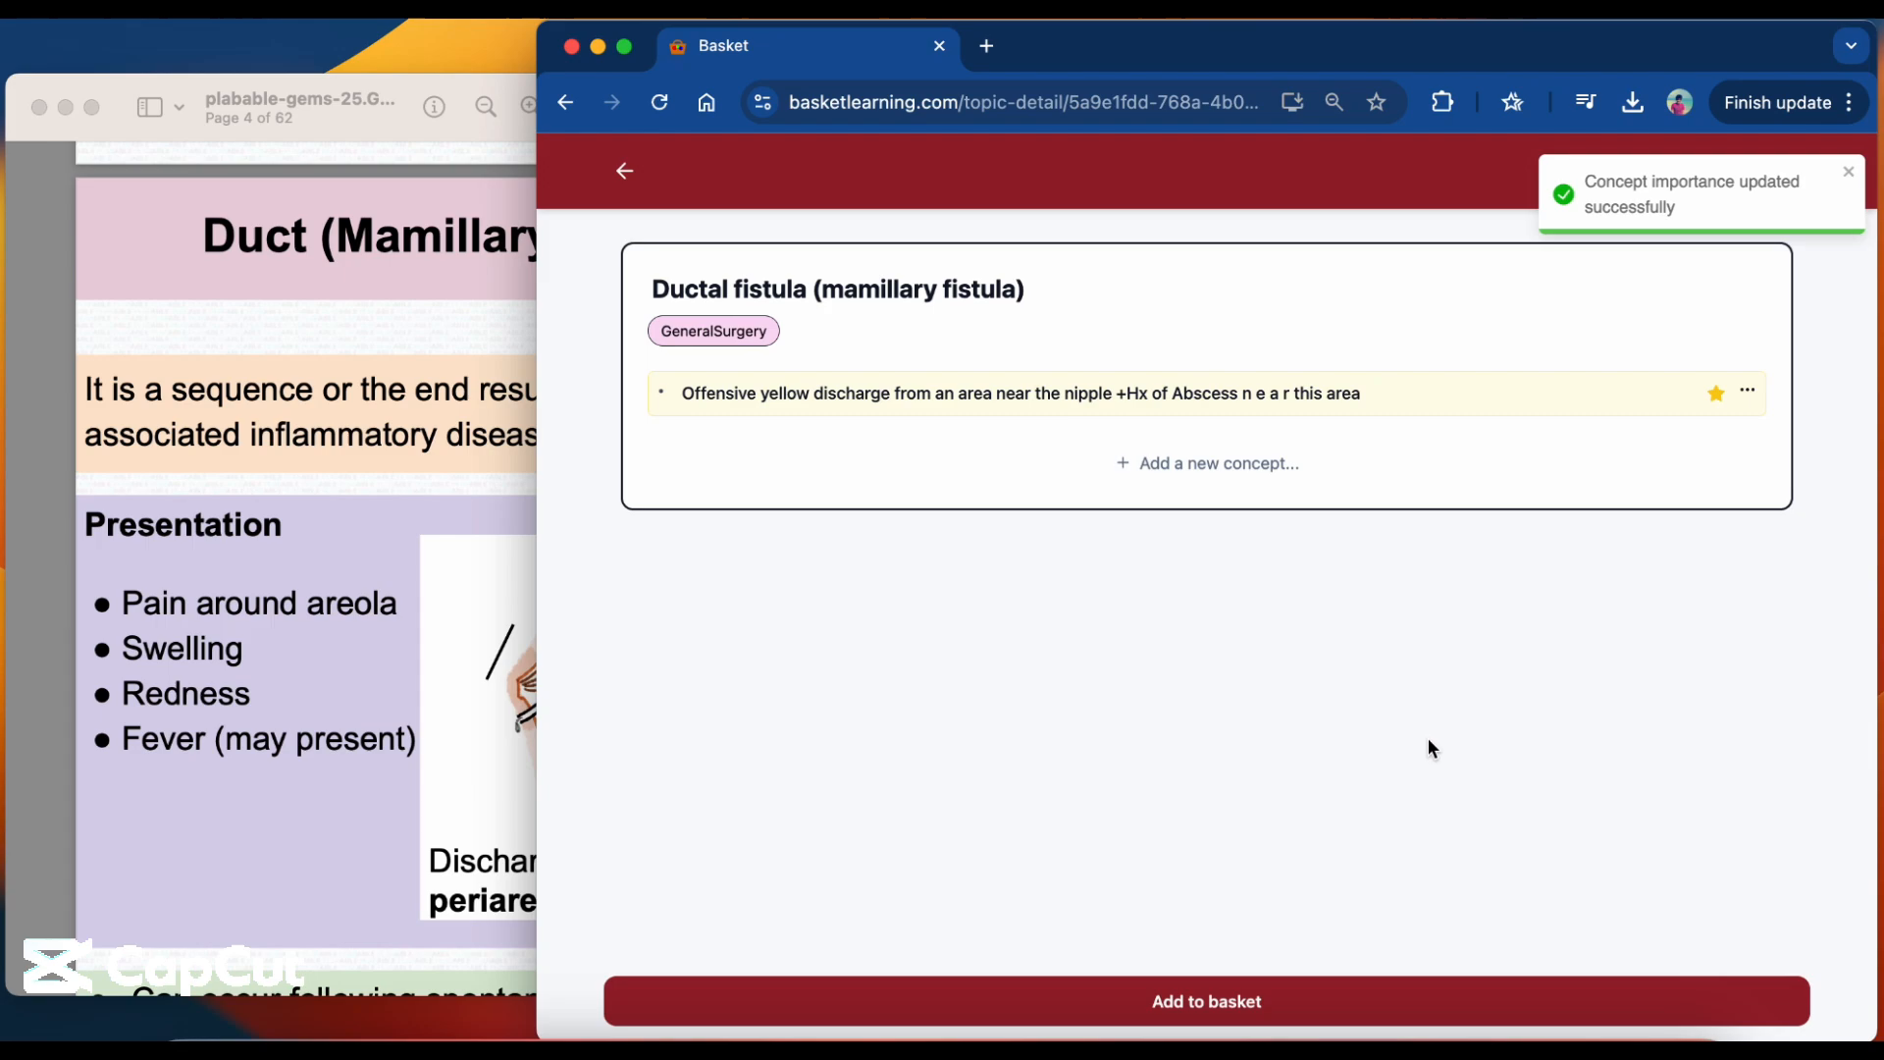
click(1310, 998)
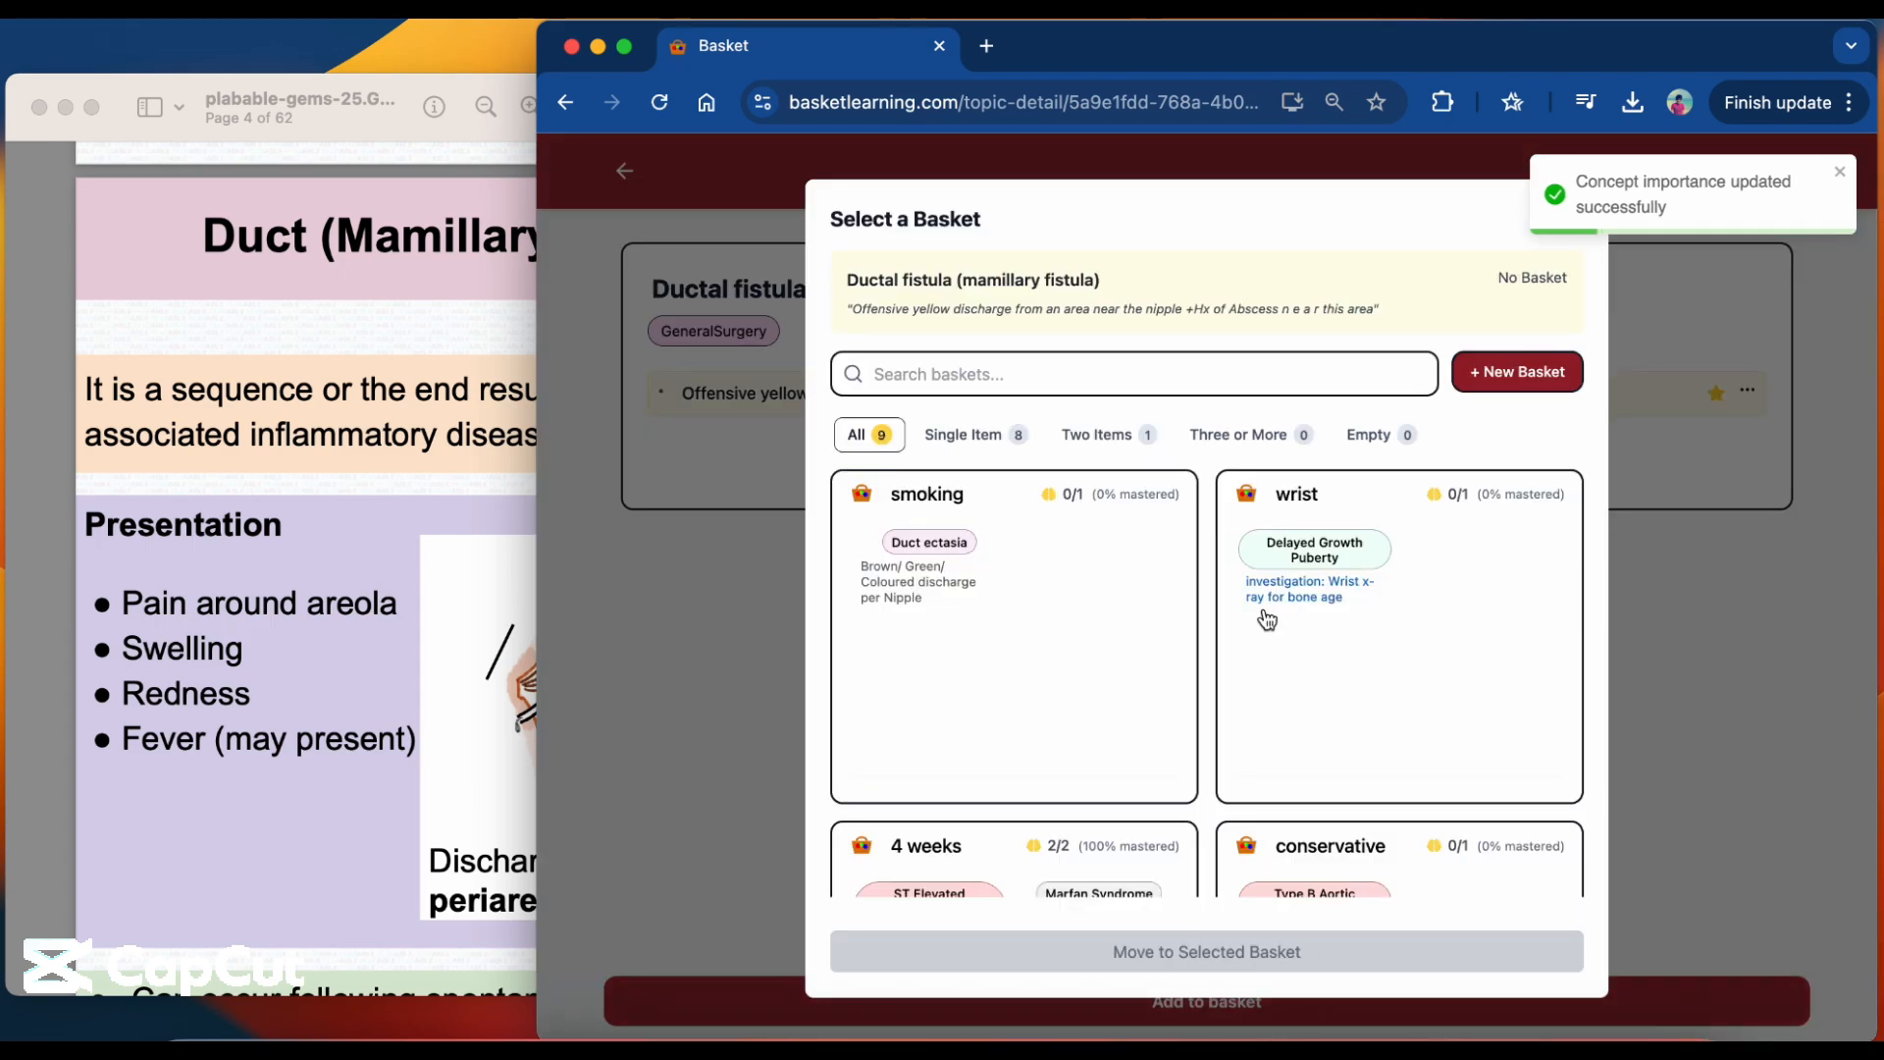
click(1268, 372)
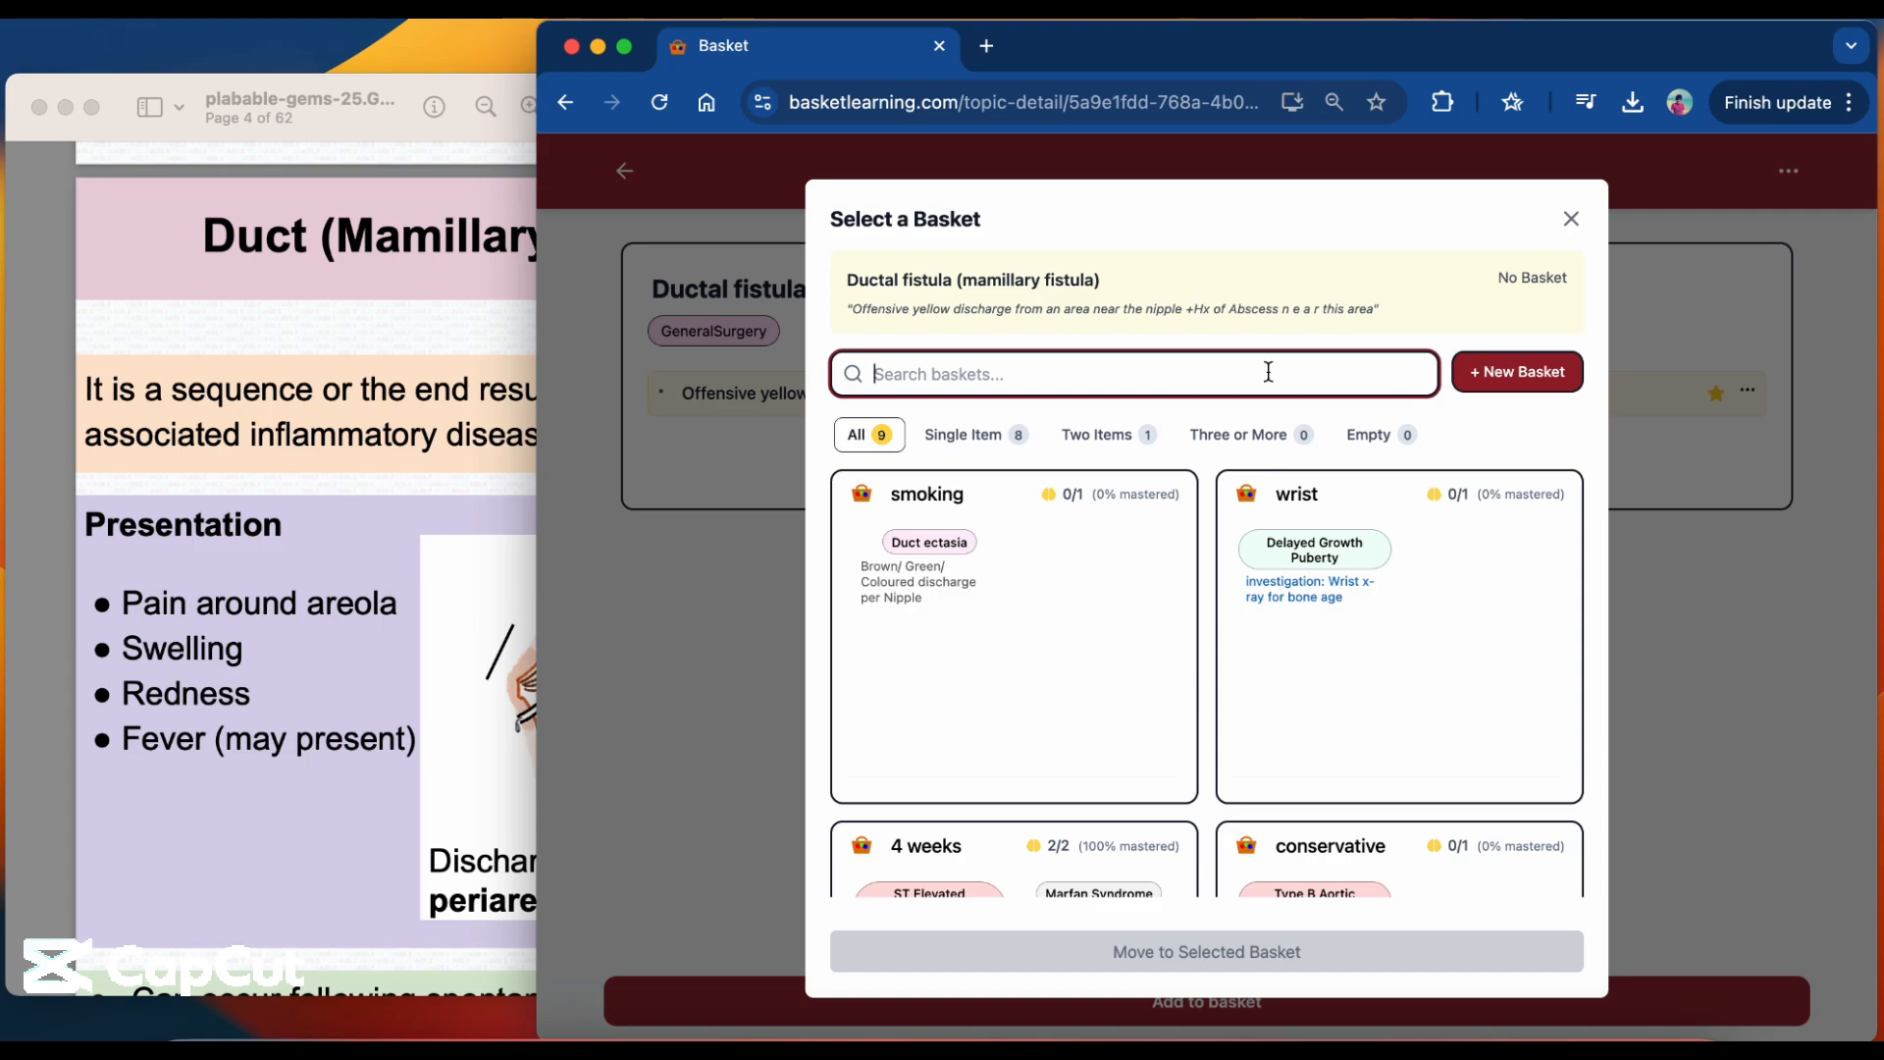
text(abscess)
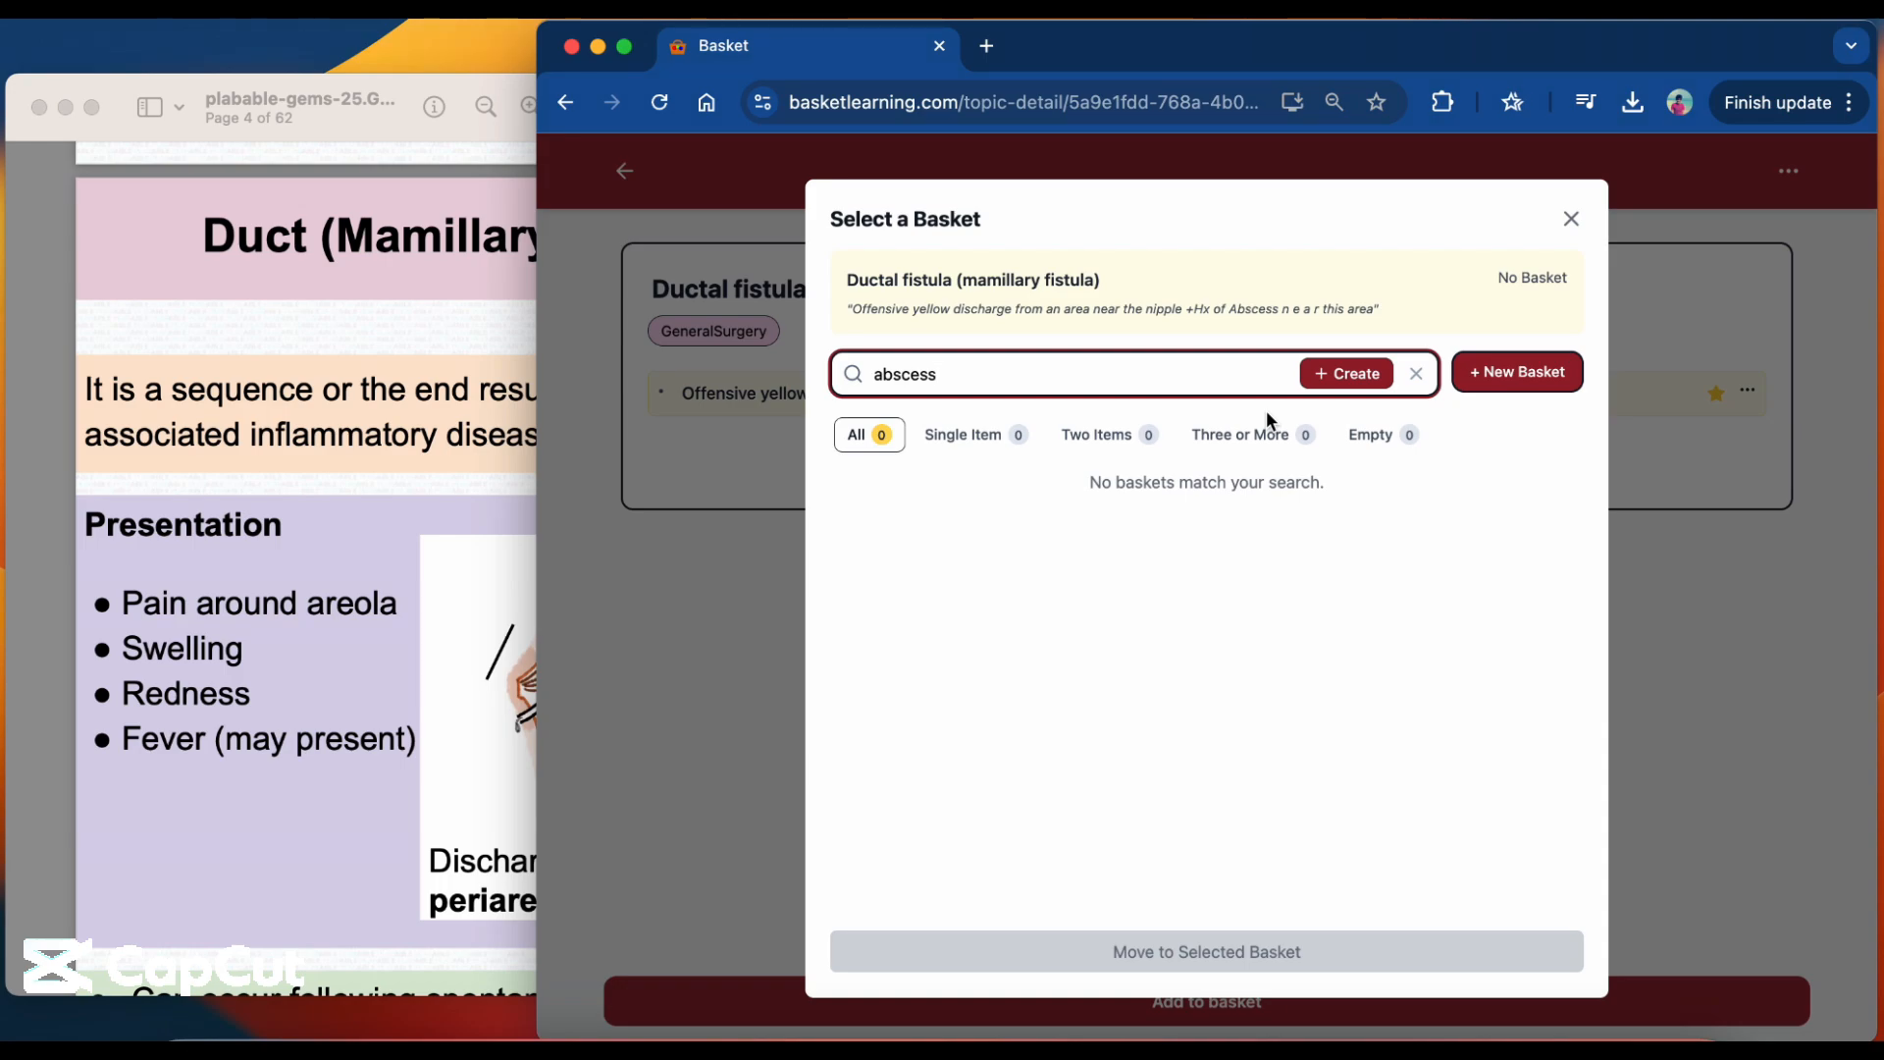
click(1571, 220)
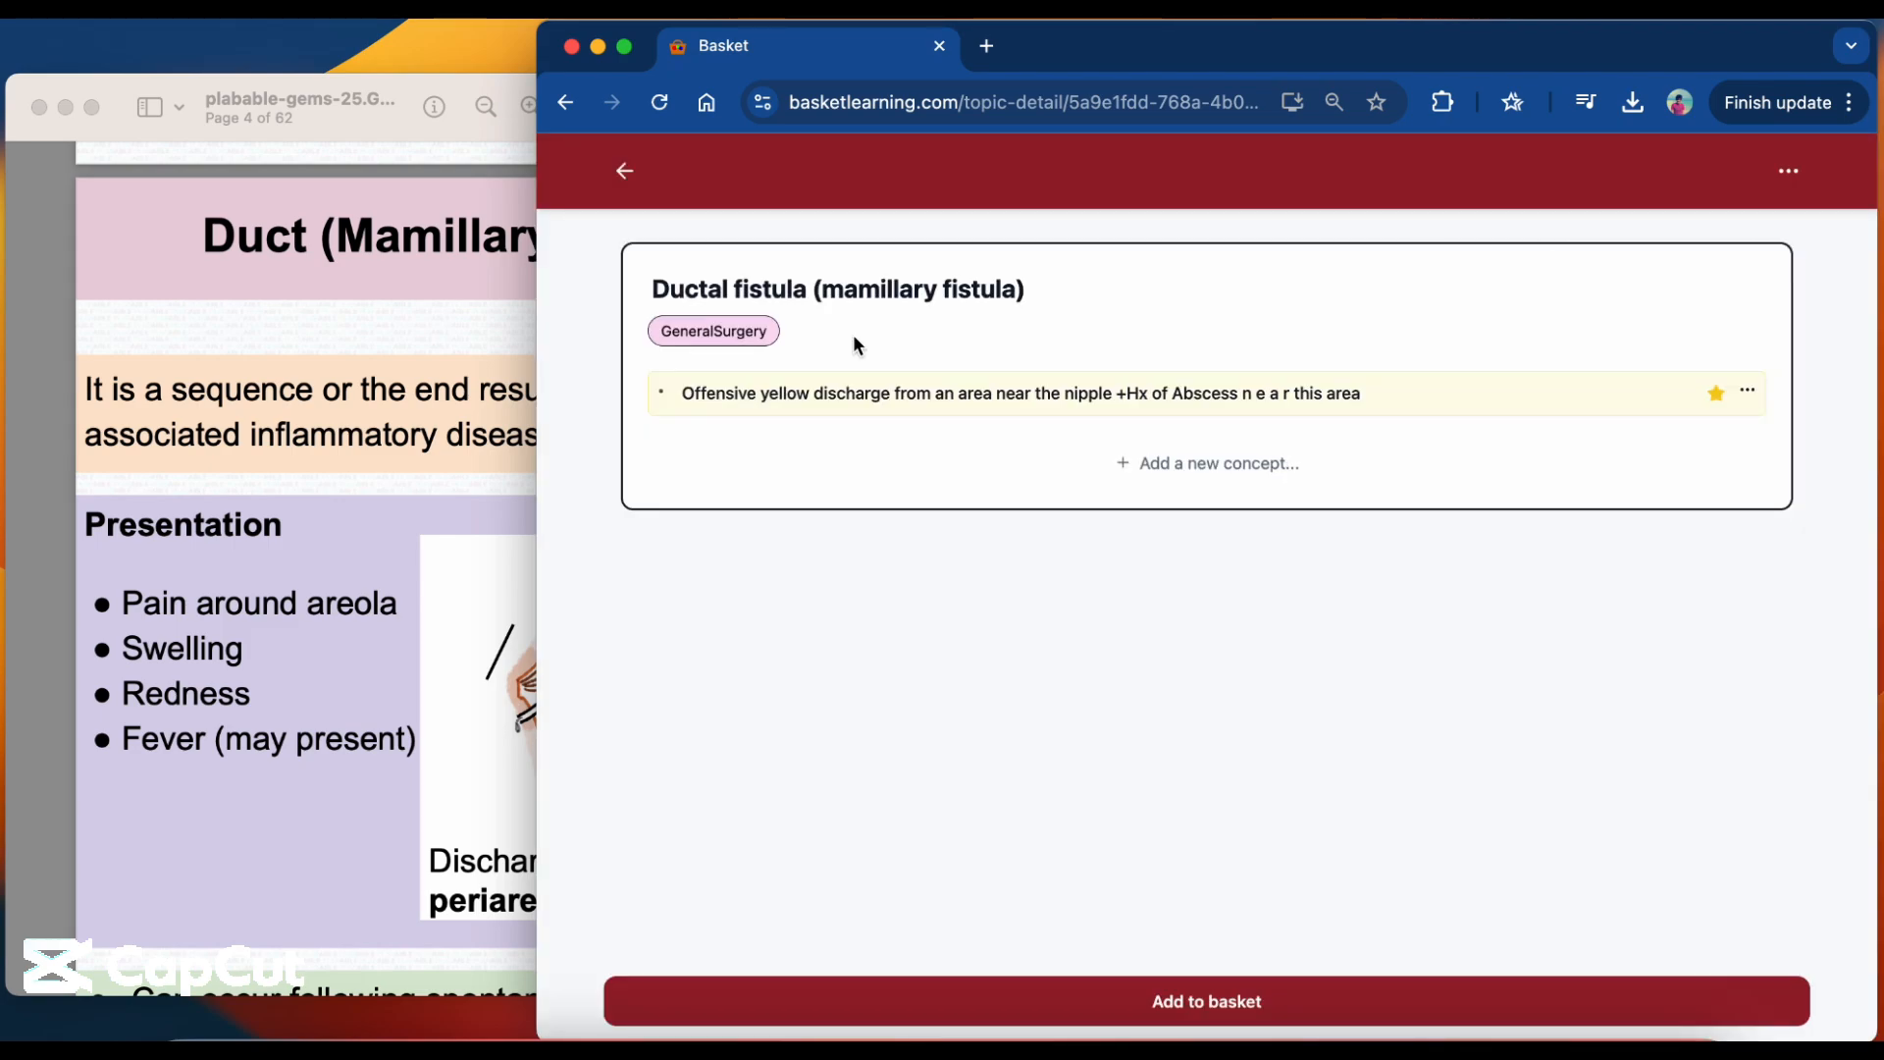
Return to the workspace, search the items for "clindamycin" and open the Clindamycin topic.
click(634, 182)
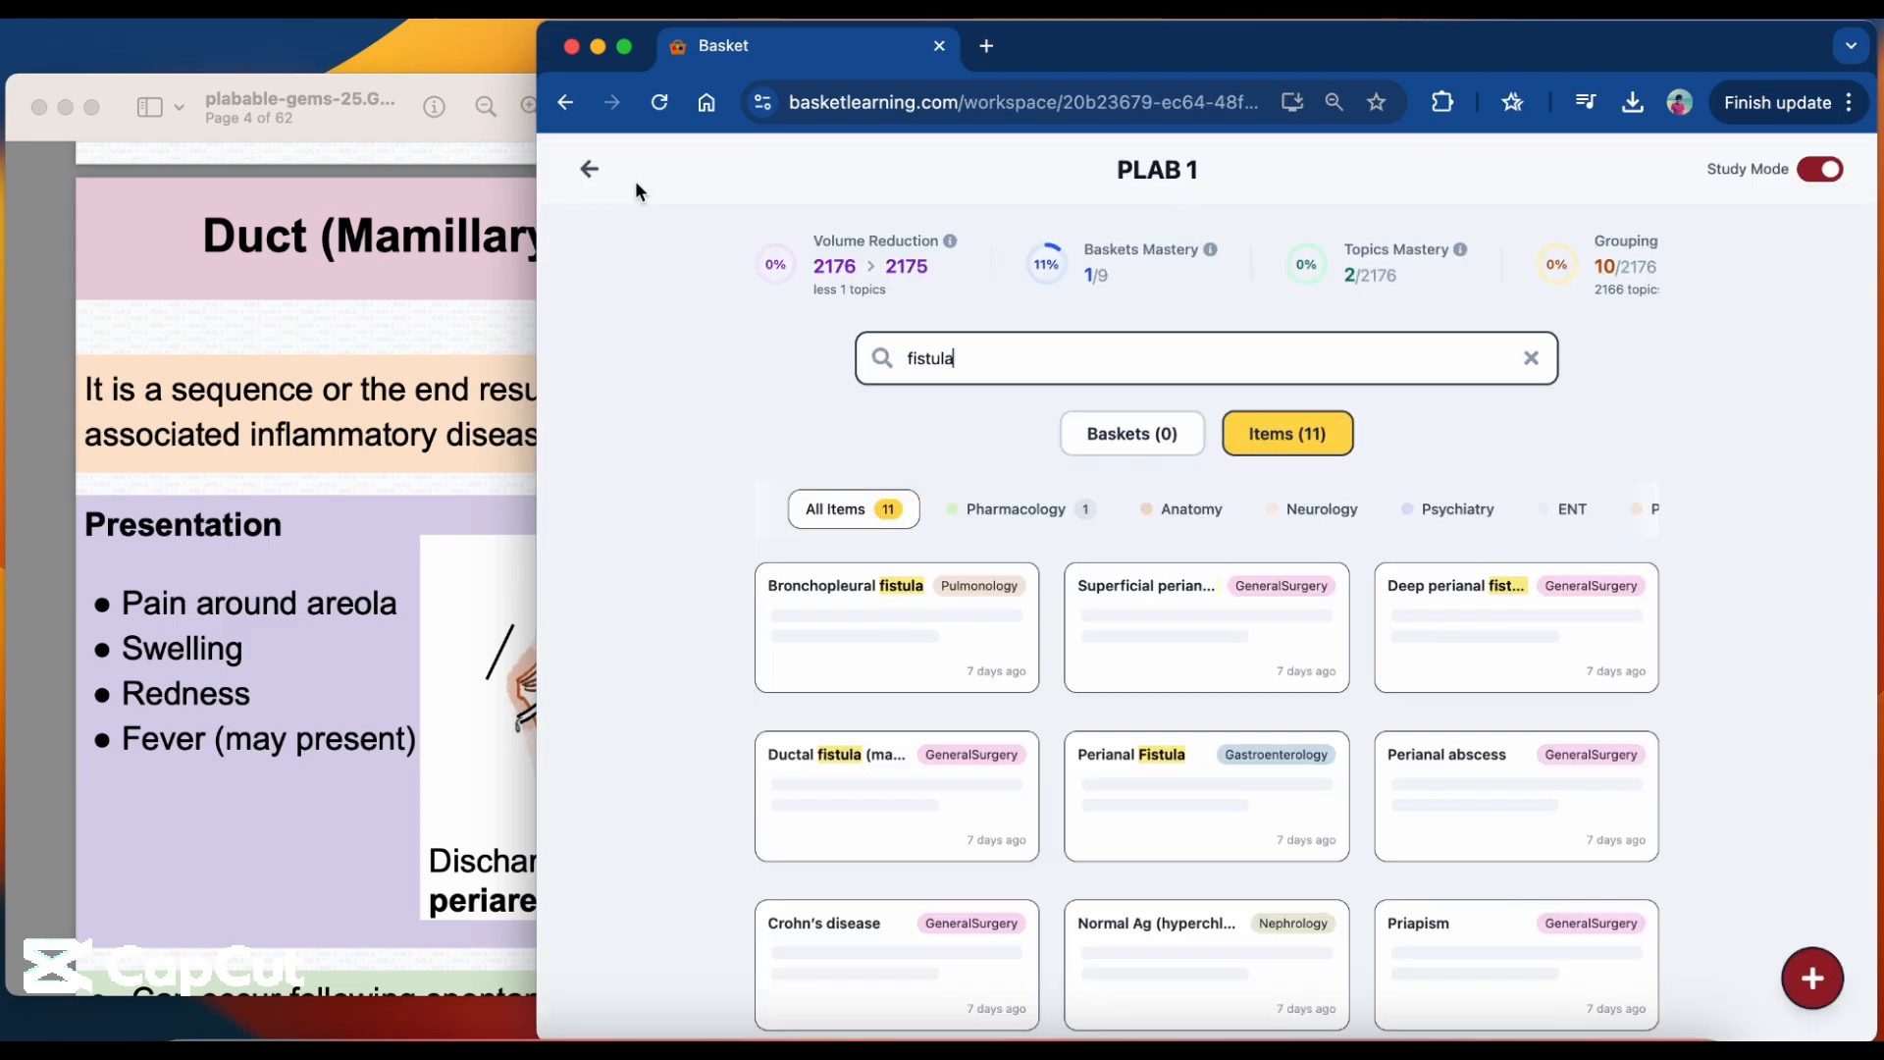
double_click(981, 359)
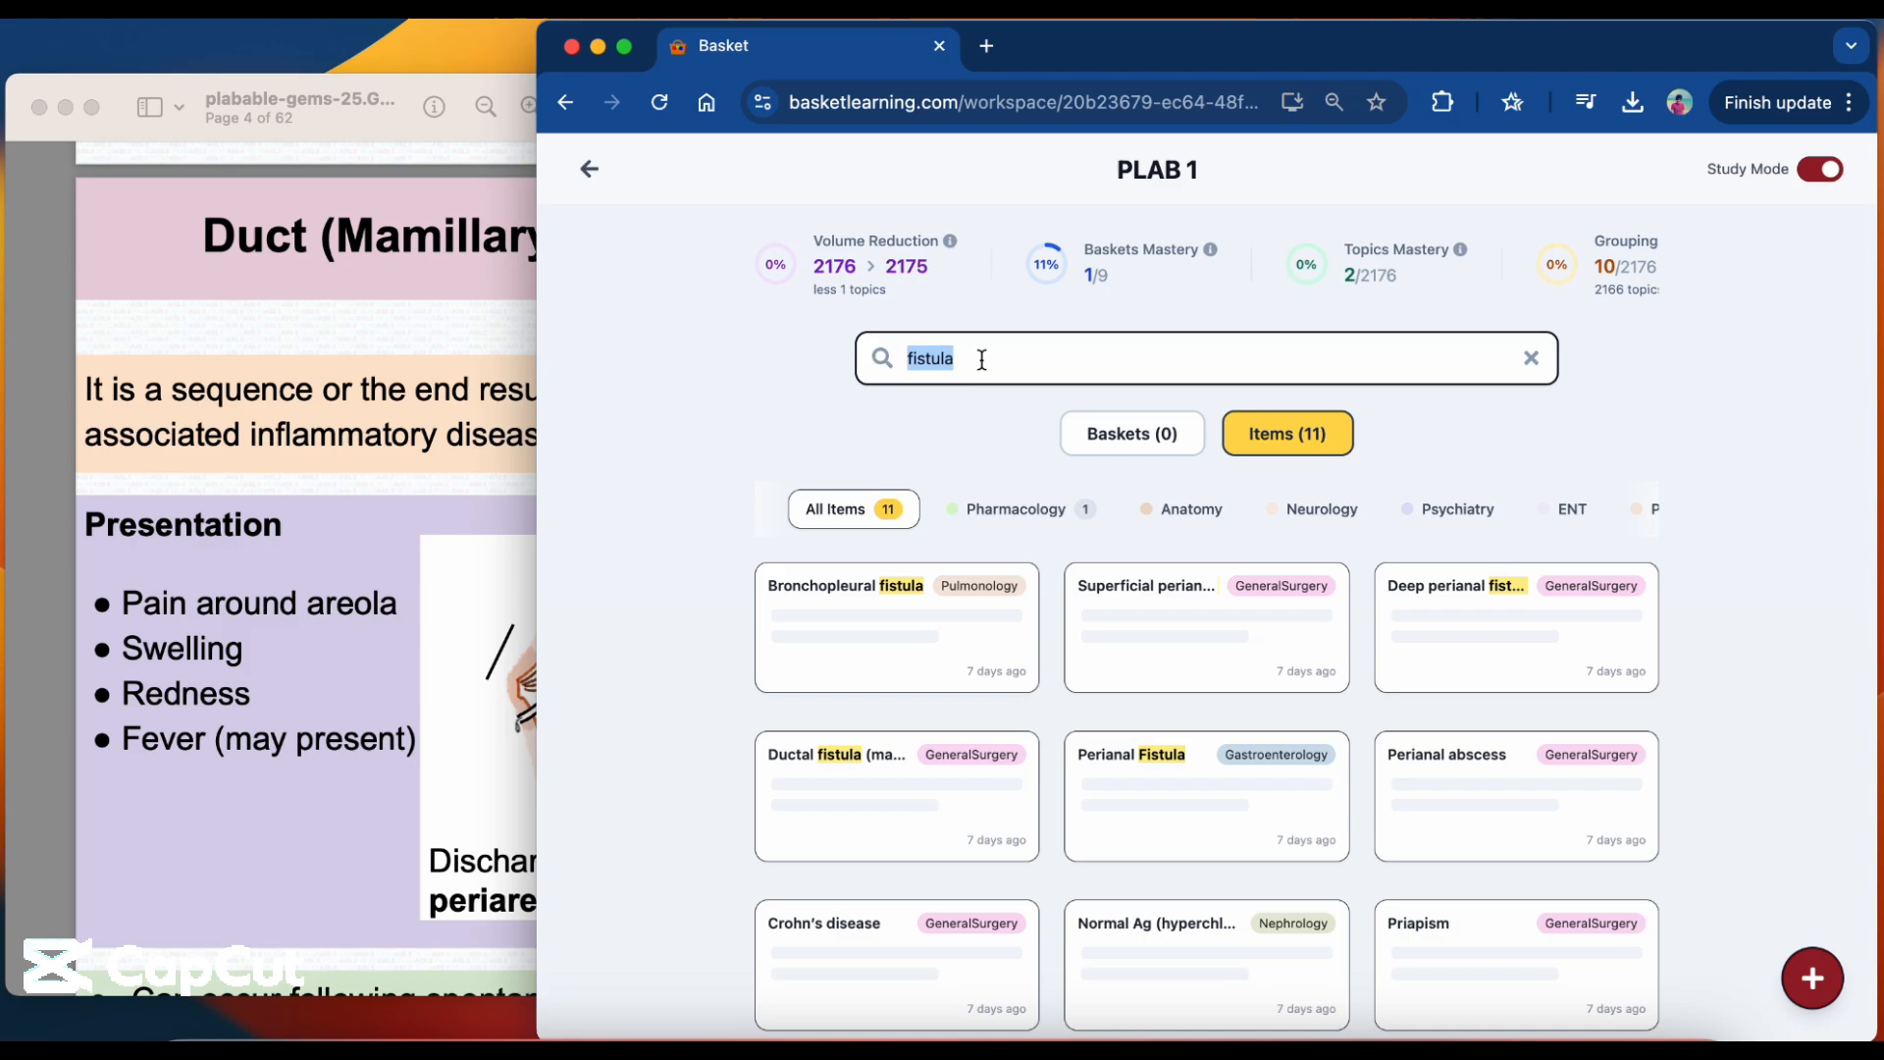
text(clindamycin)
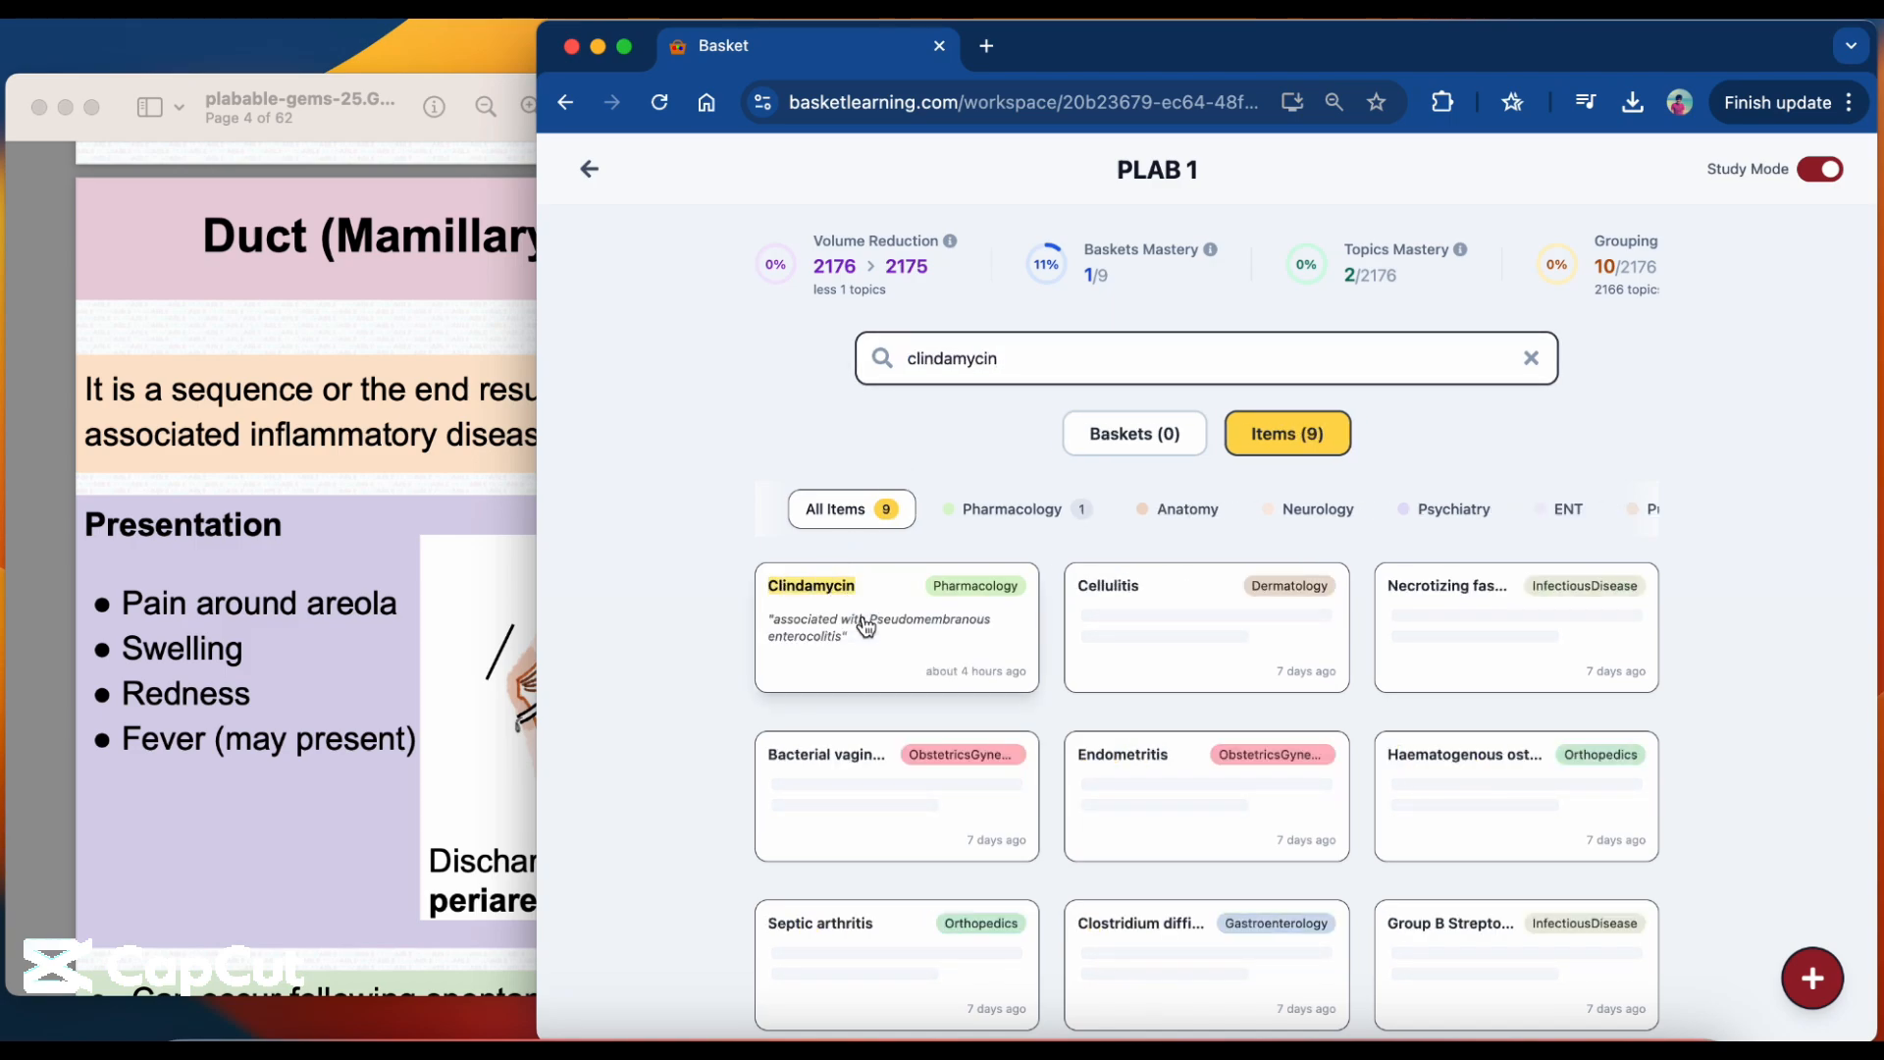
click(862, 614)
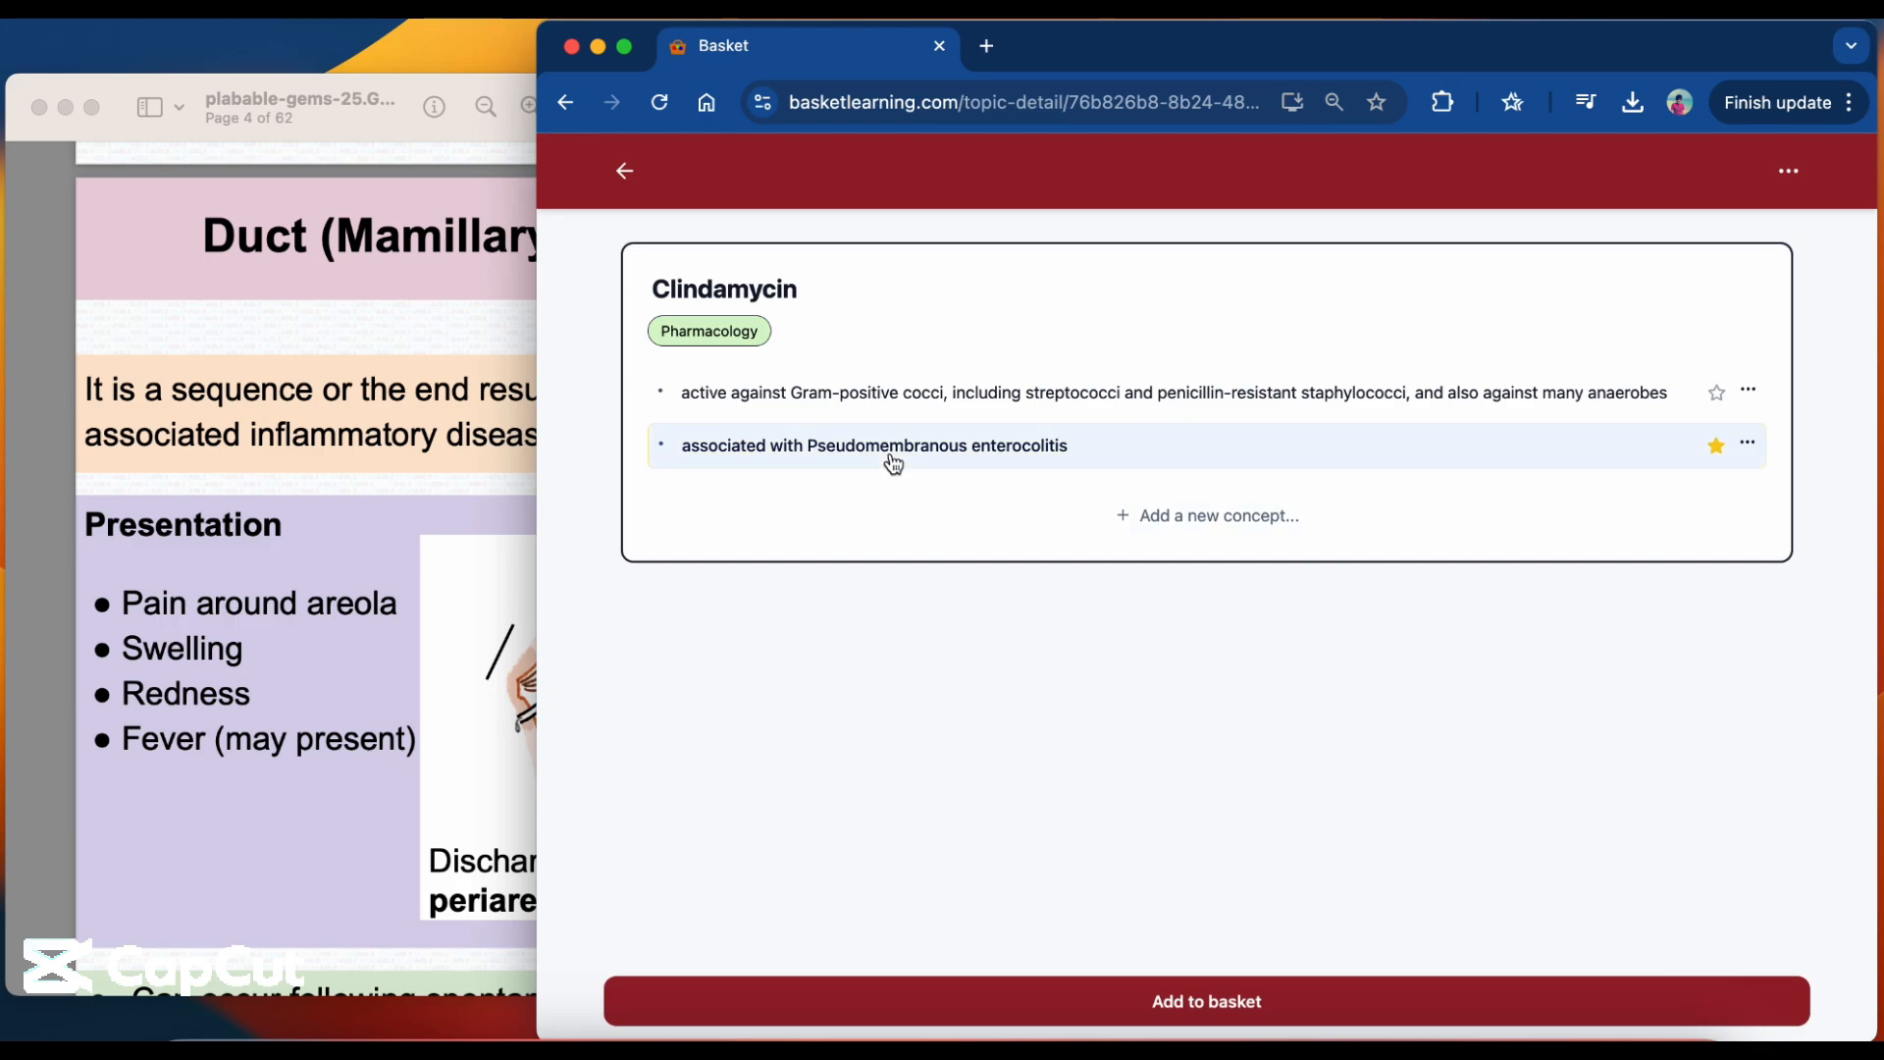
Create a basket named "pseudomembranous colitis" for the Clindamycin topic, without a description.
click(908, 1001)
text(pseu)
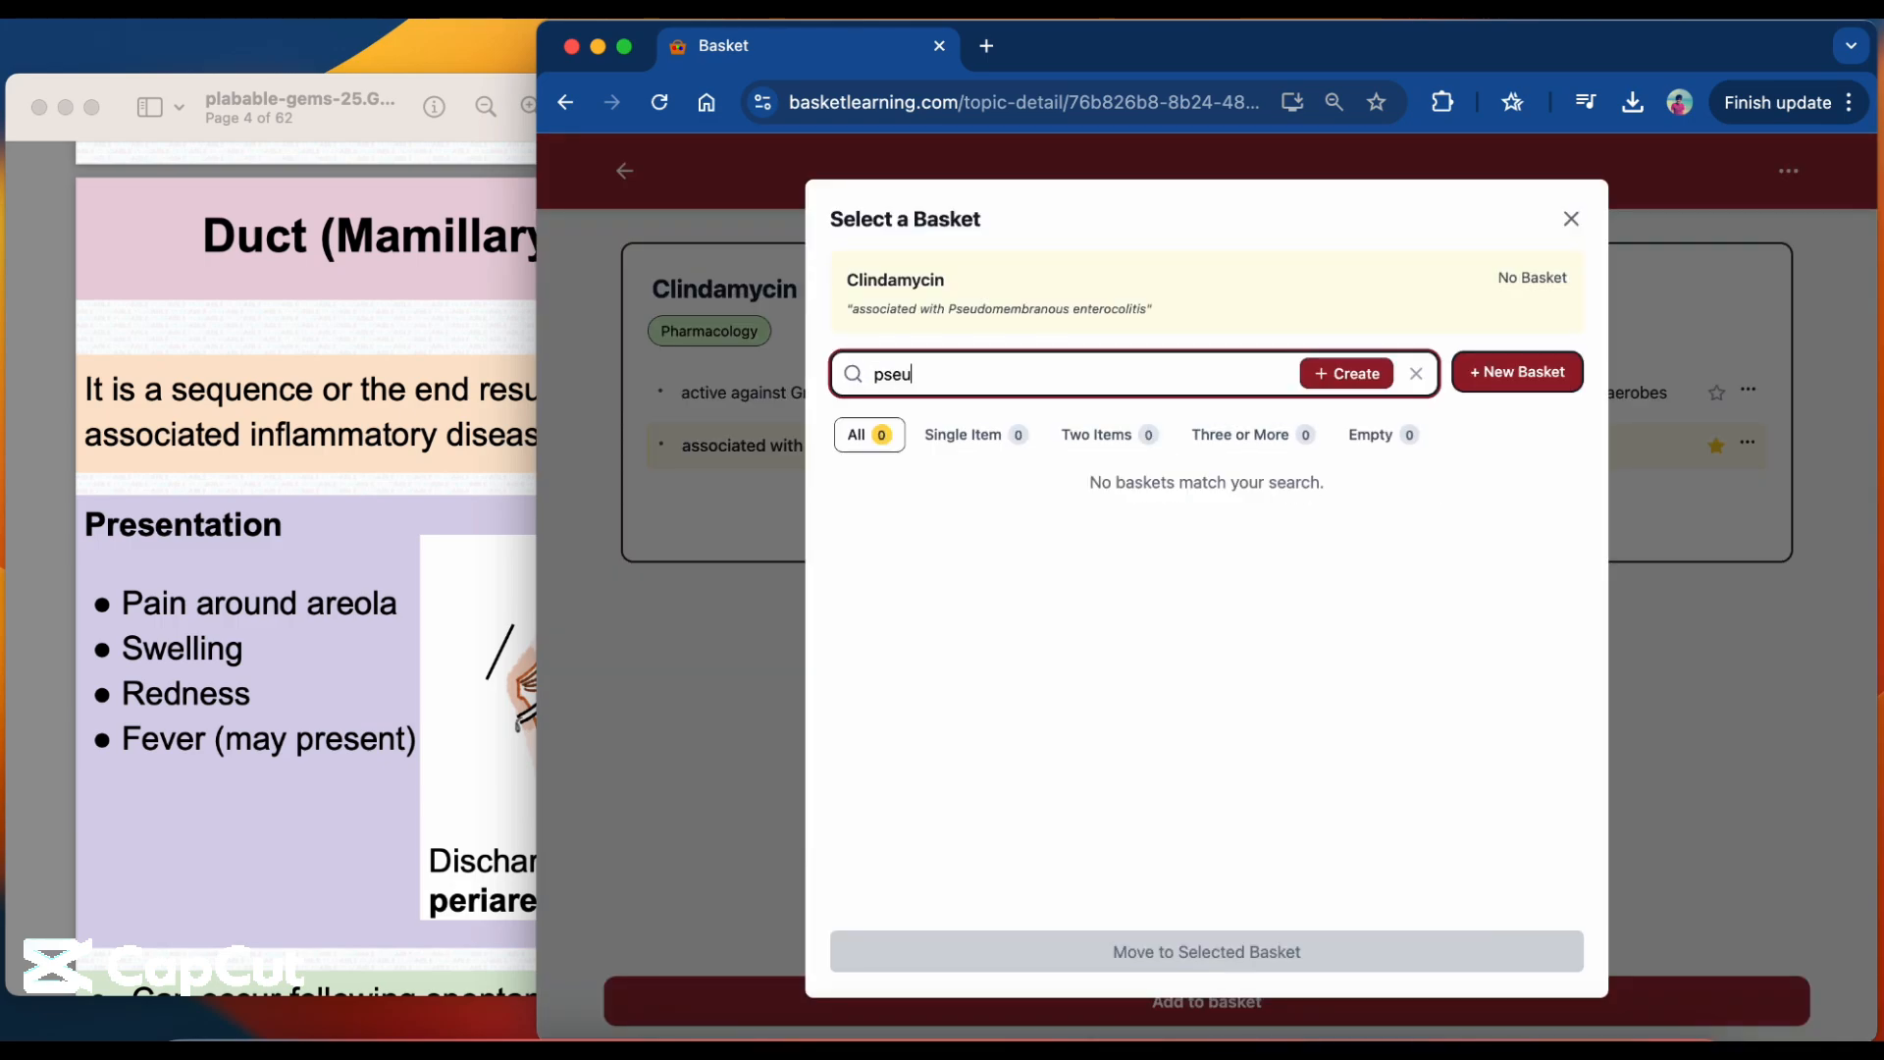
text(domembranous colitis)
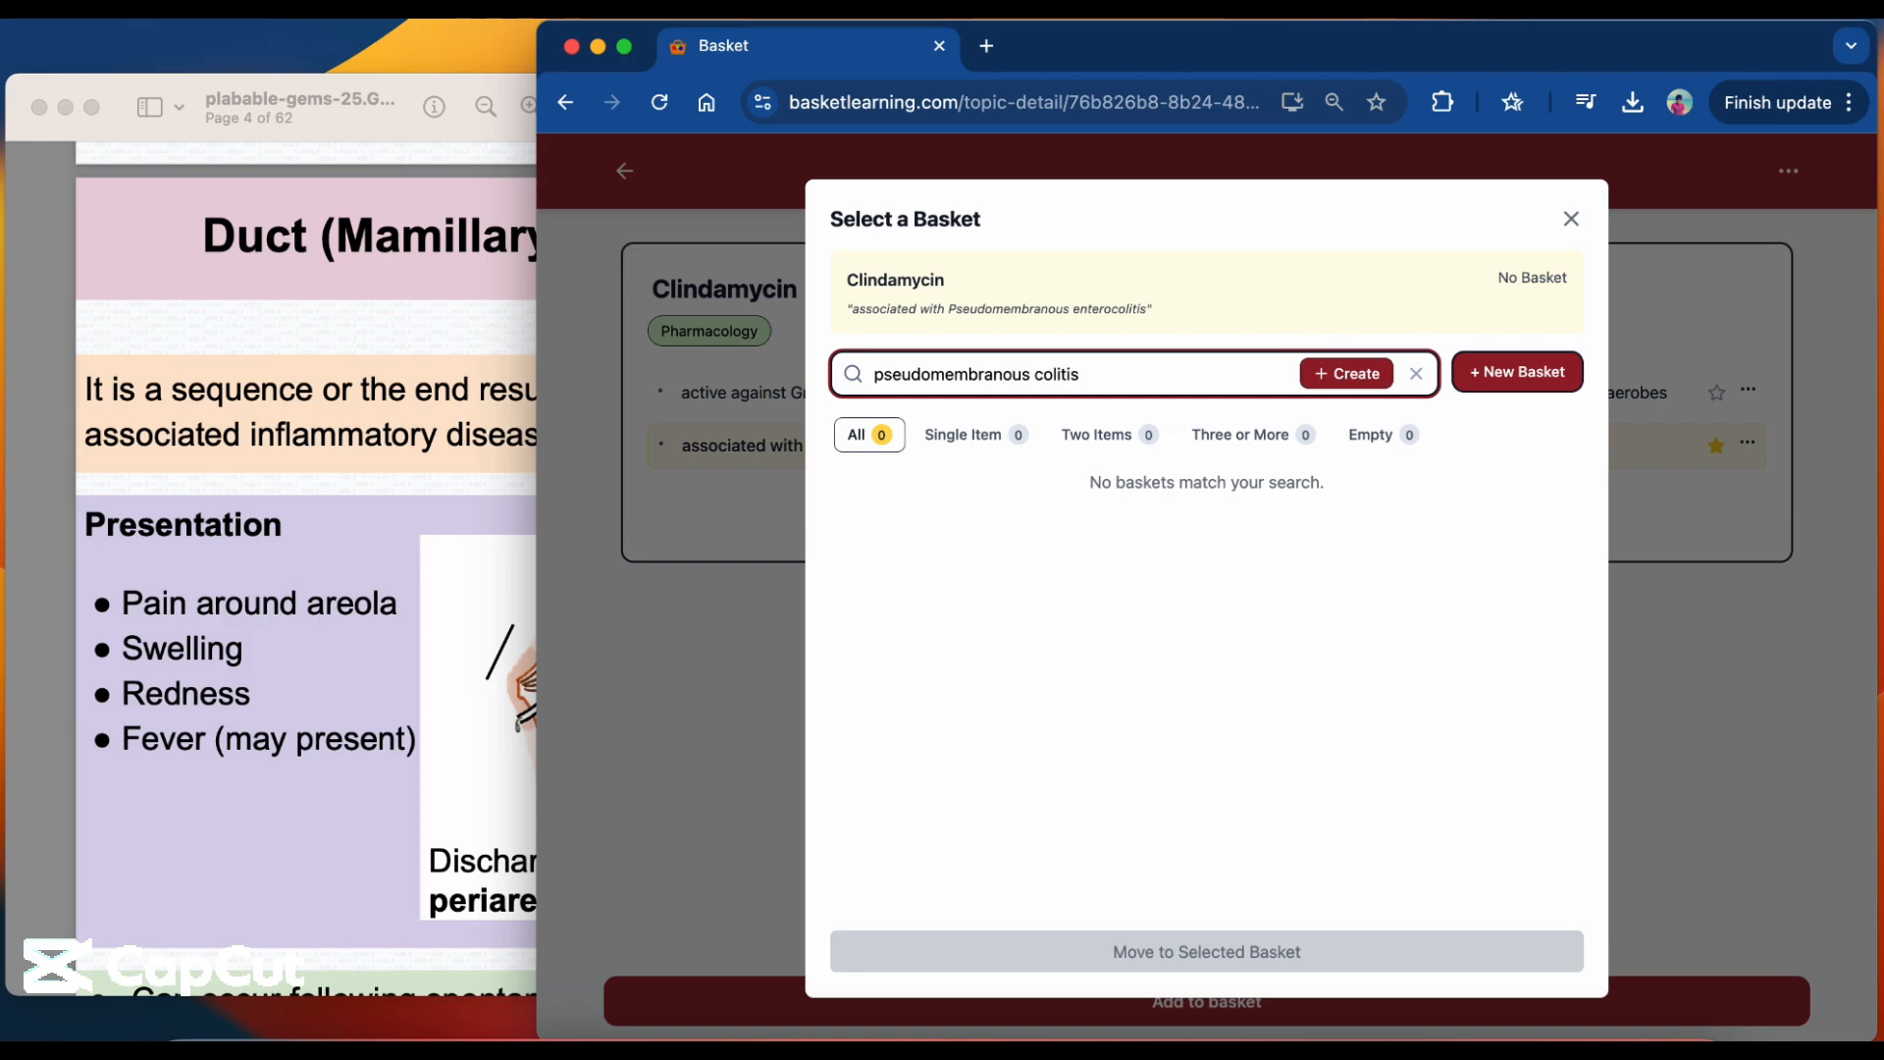
click(1346, 373)
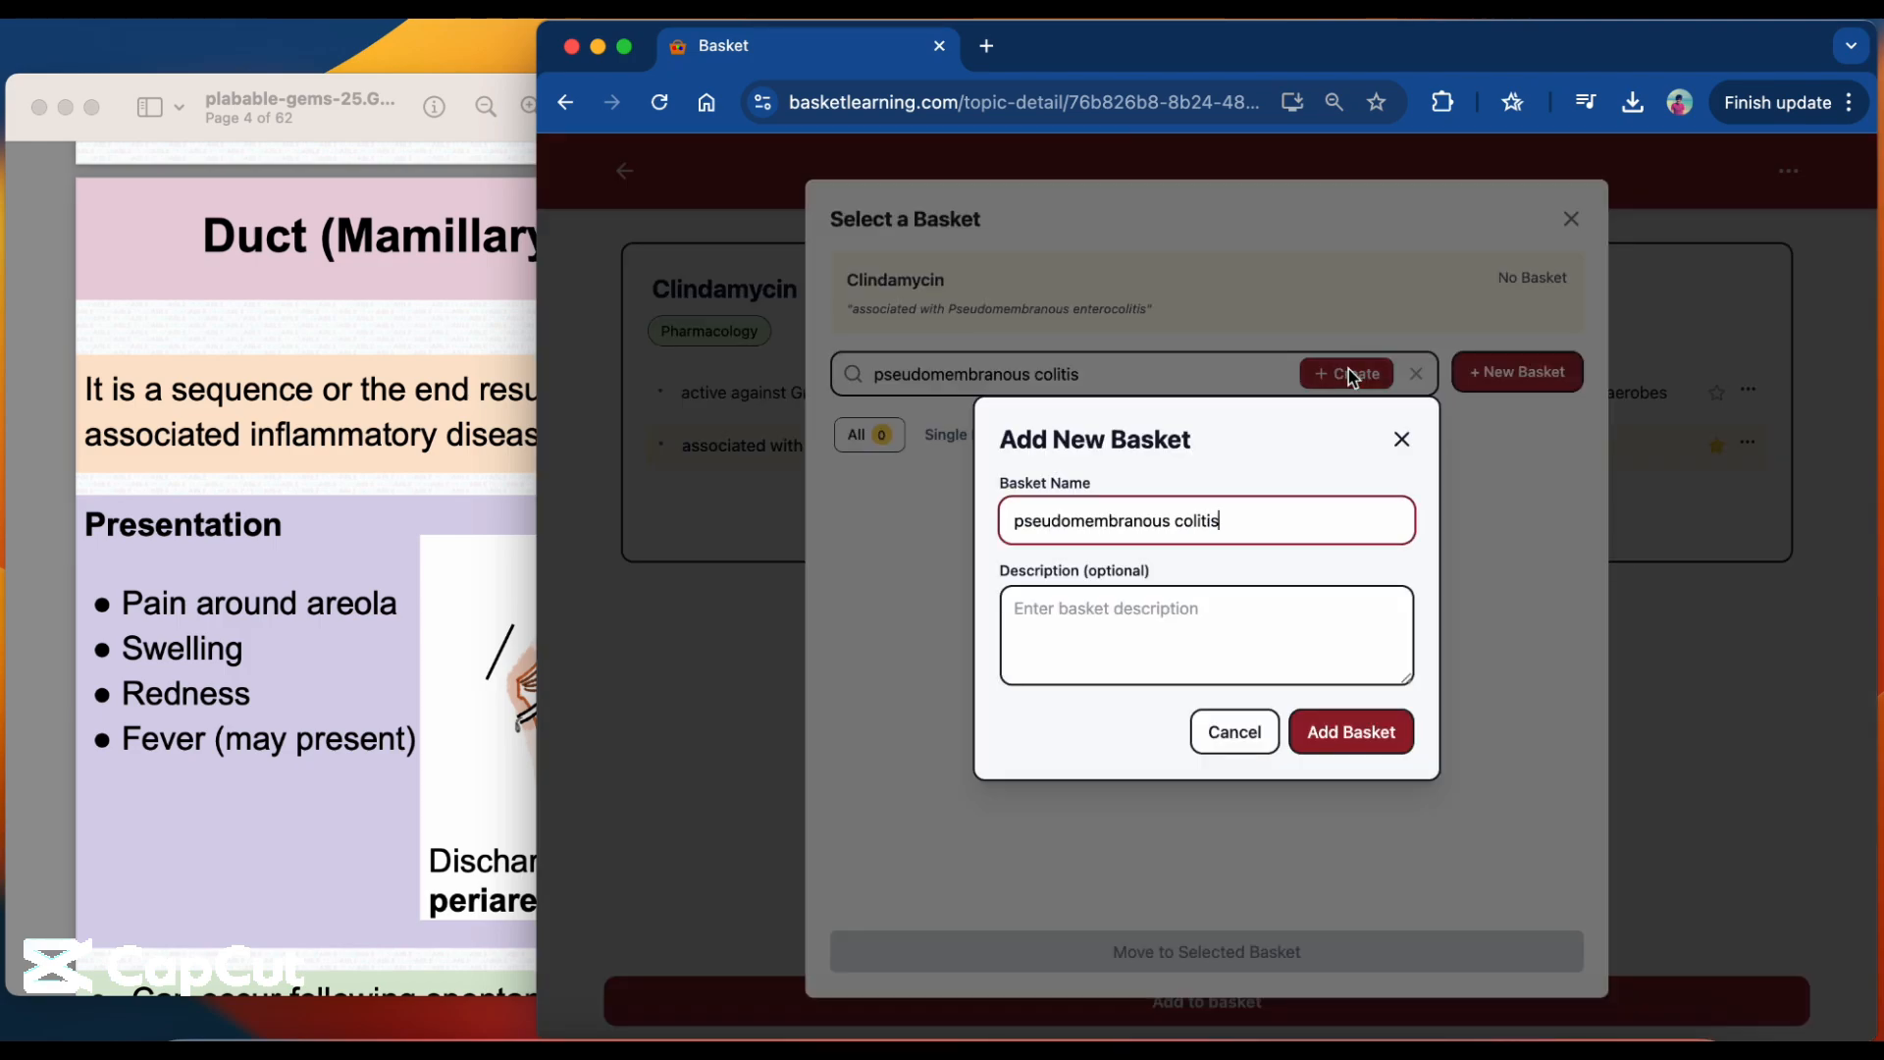
click(1336, 734)
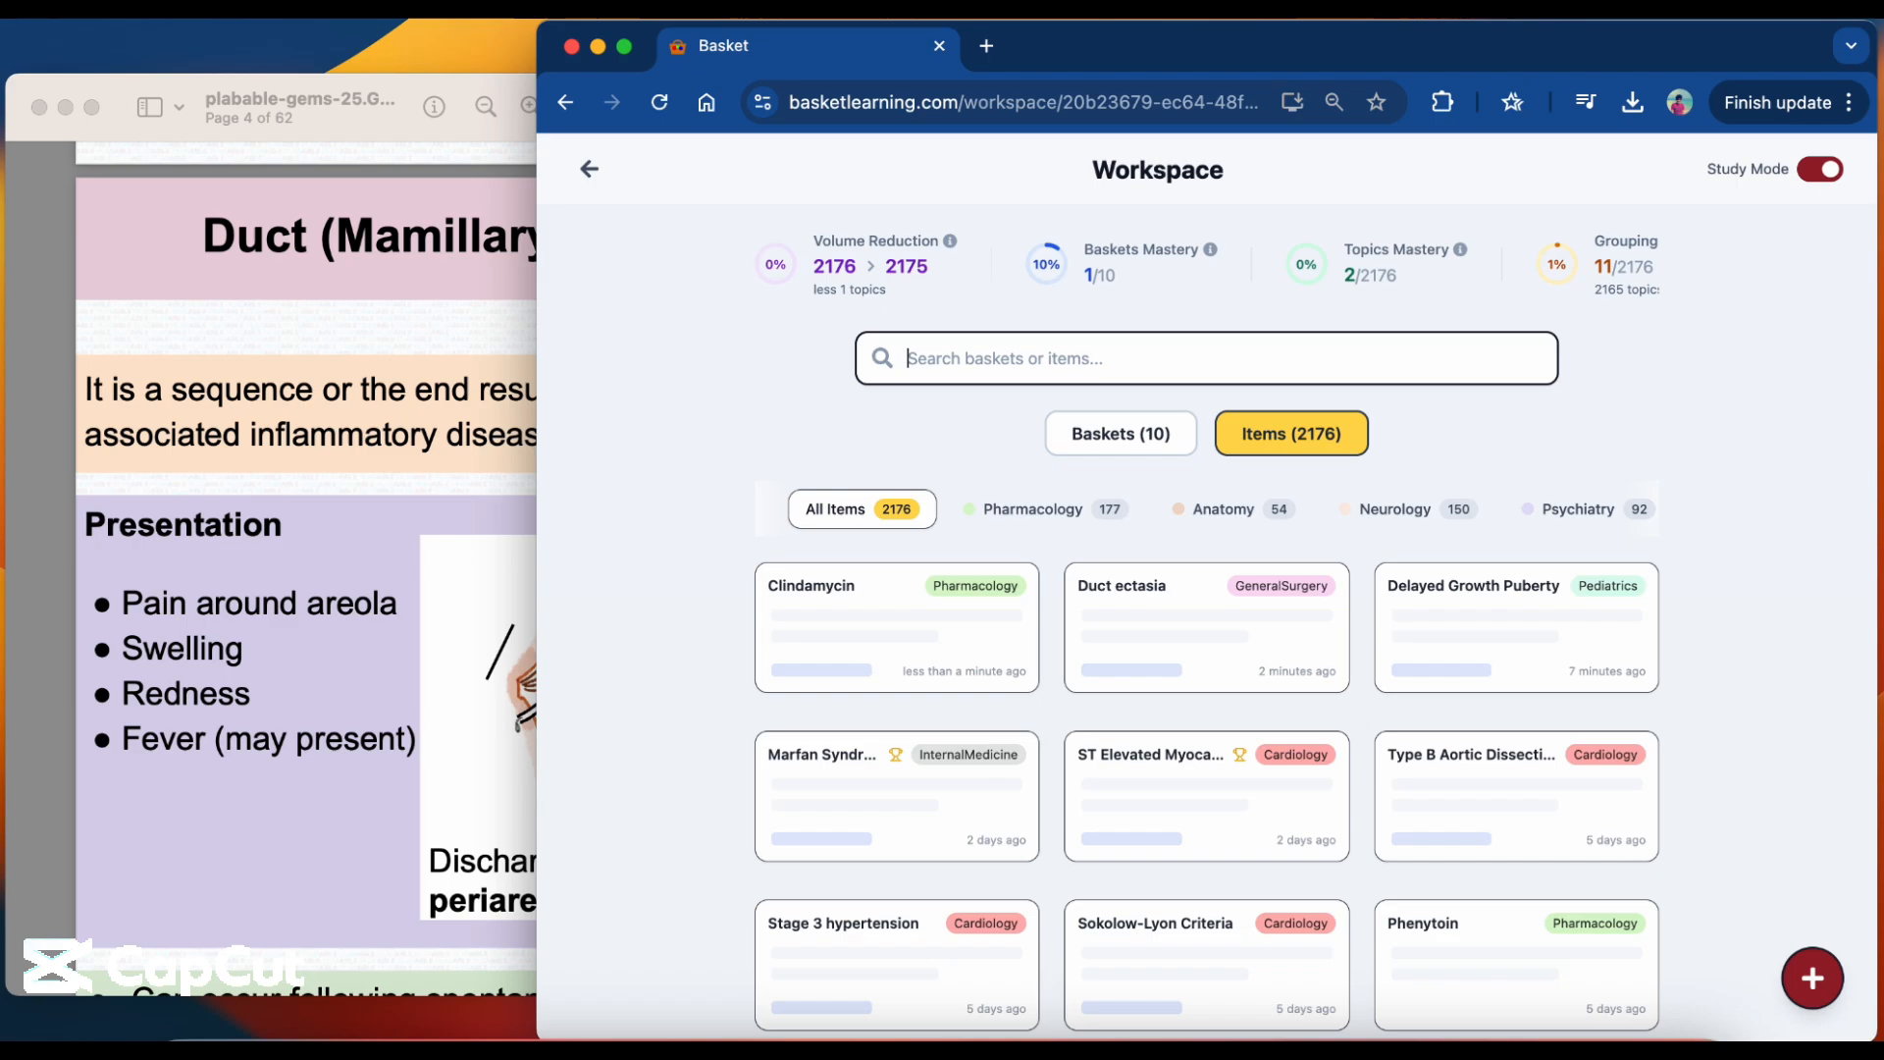
Reopen the Ductal fistula topic from the "fistula" items and select the pseudomembranous colitis basket for it, searching the baskets for "clindamycin".
text(fistula)
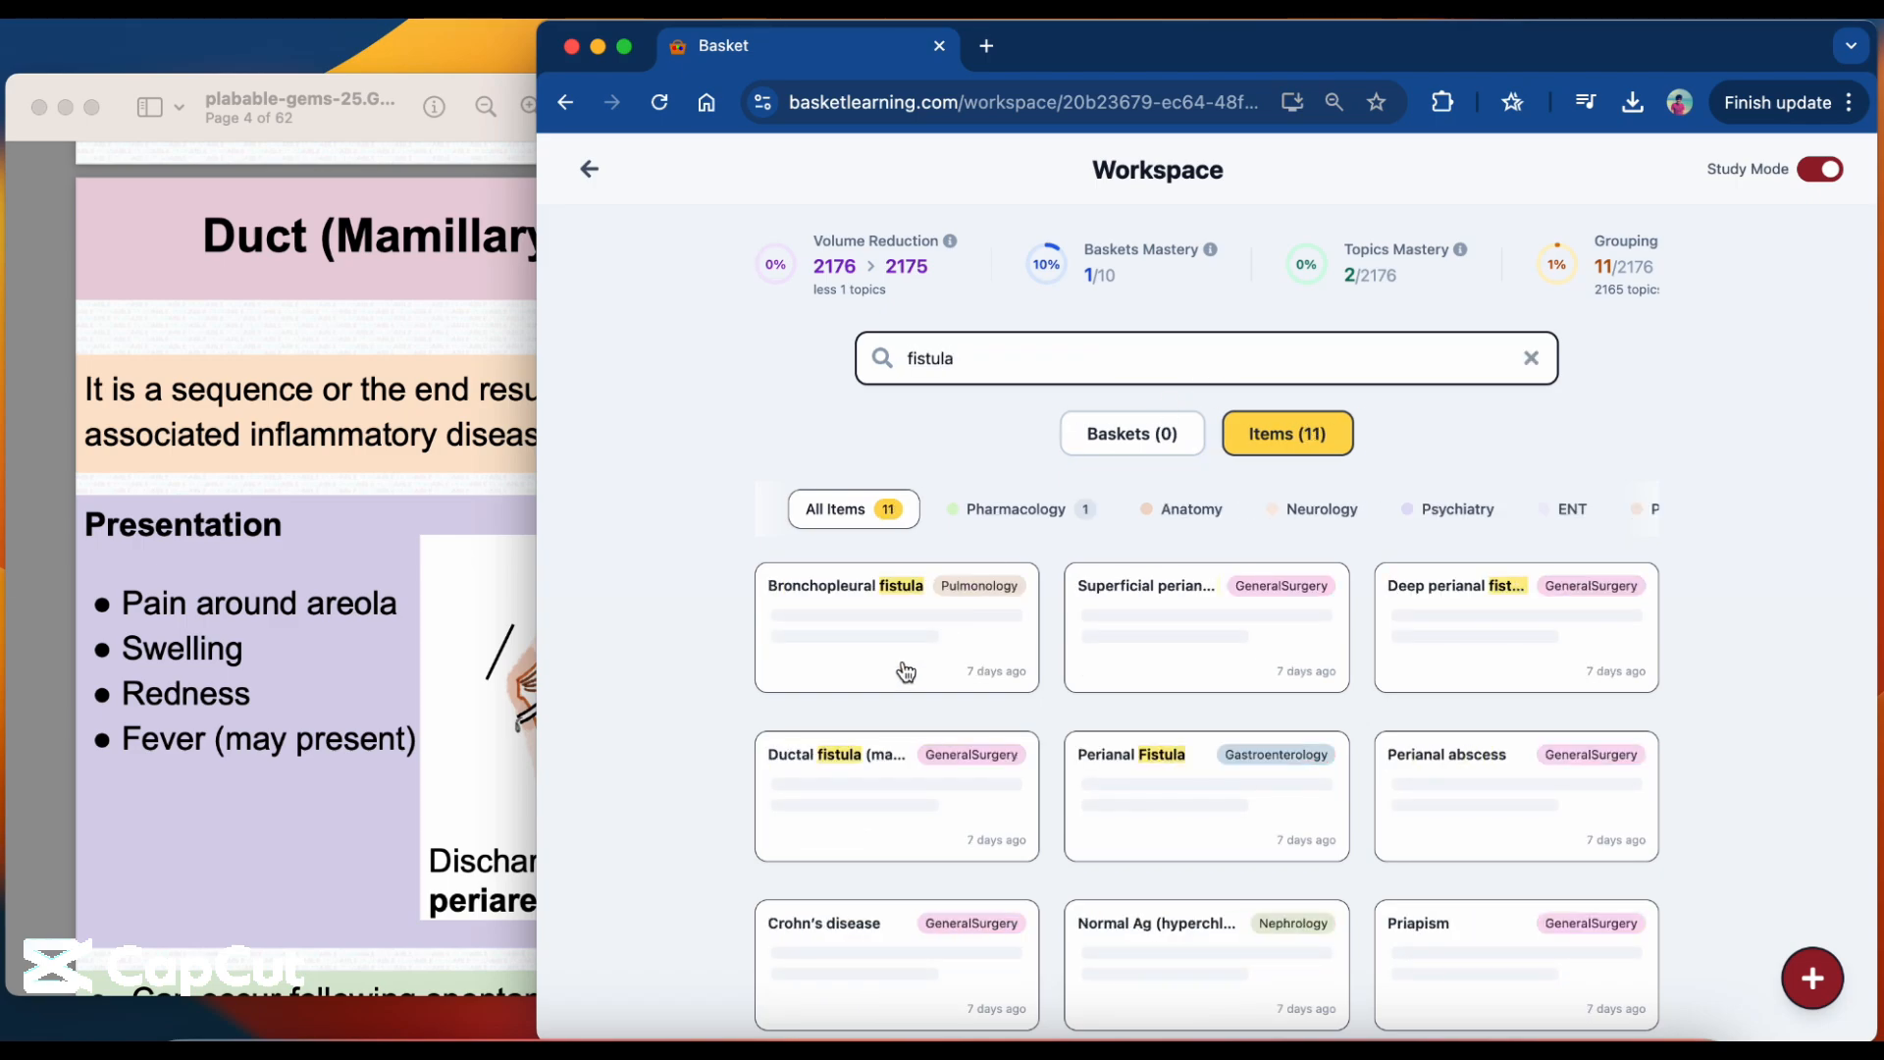
click(895, 784)
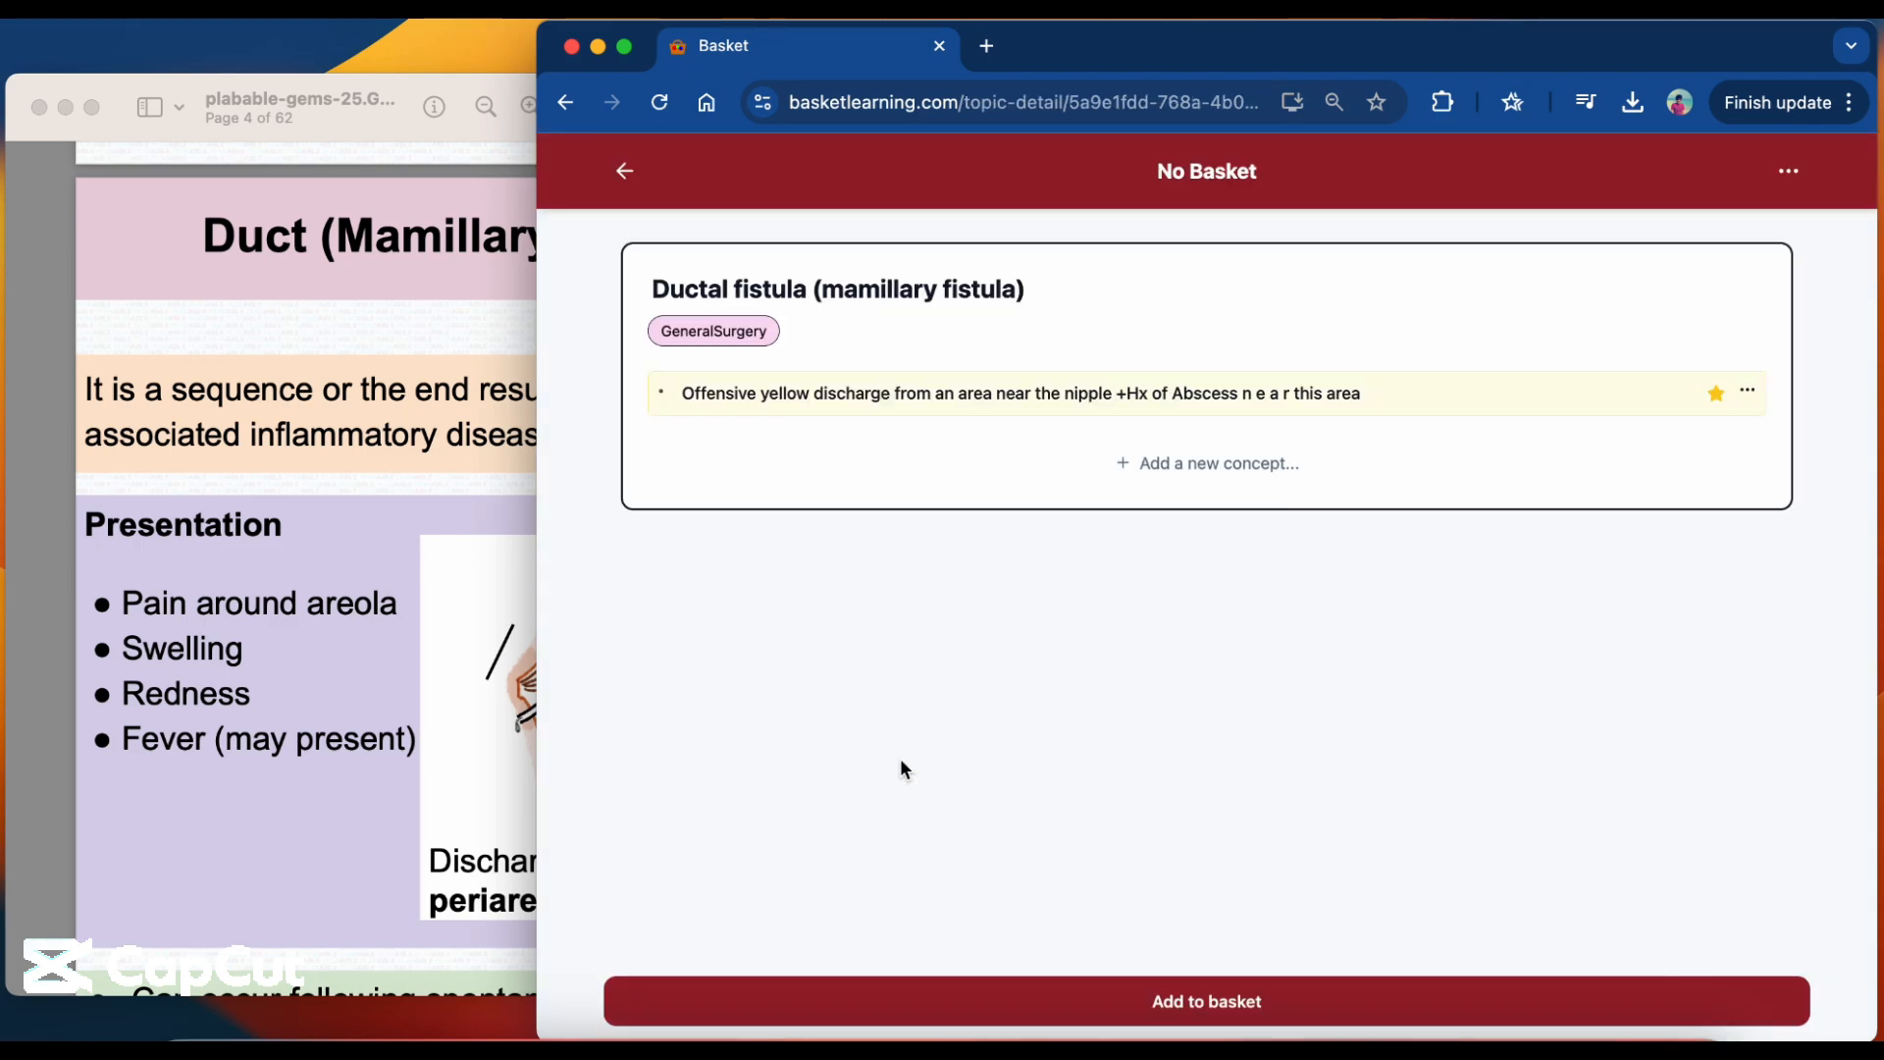
click(1024, 1000)
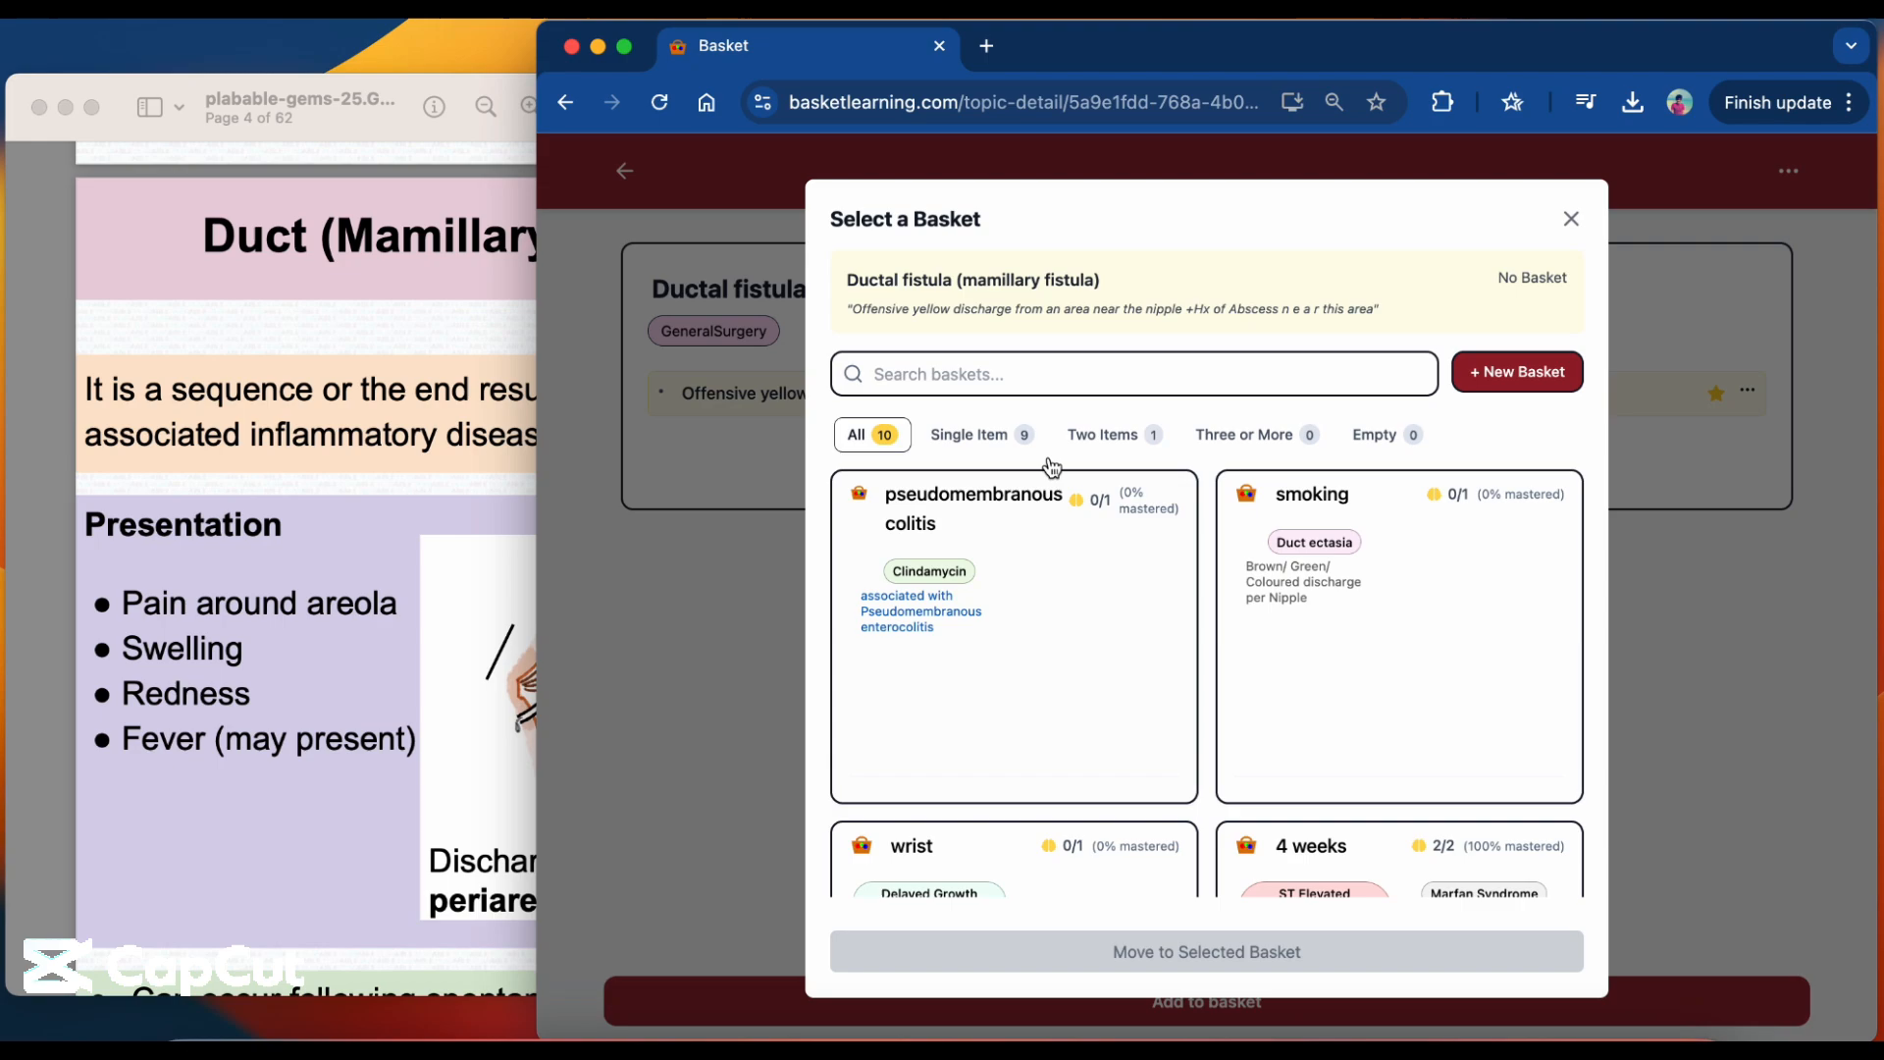
click(1091, 380)
text(cl)
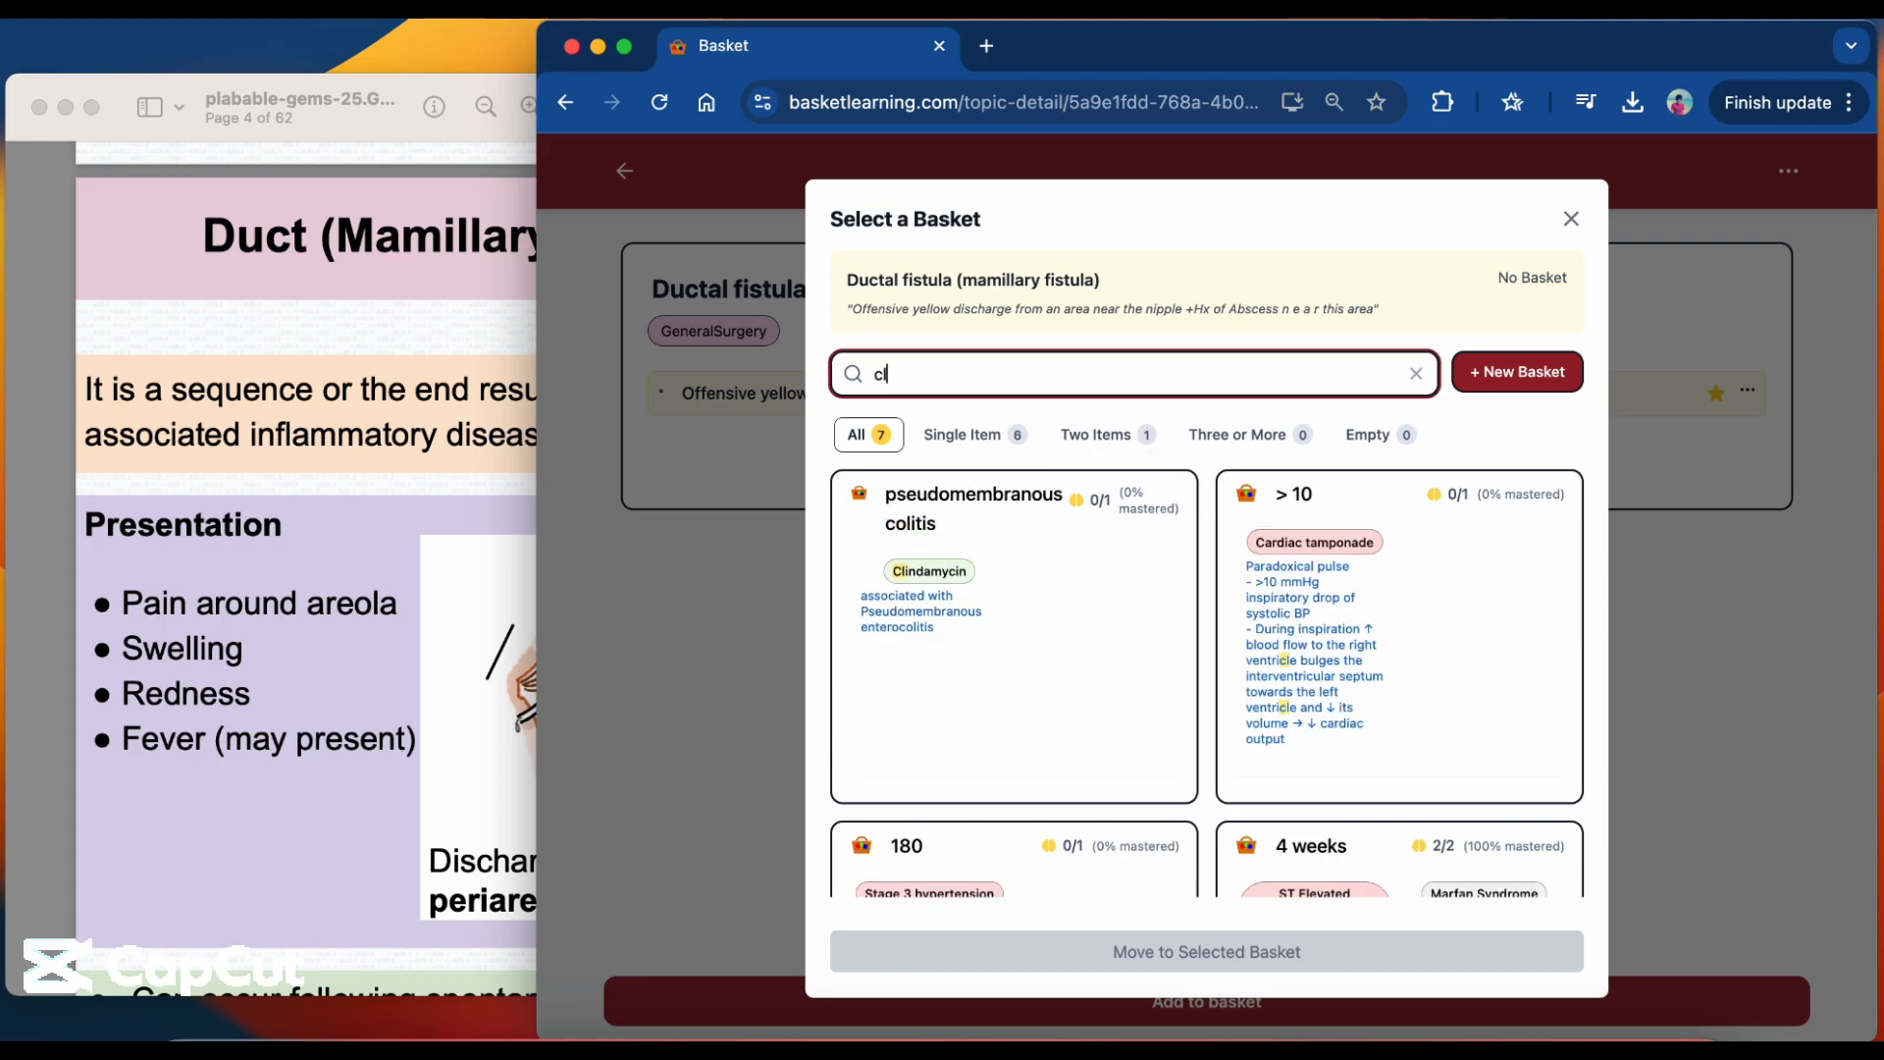
text(indamycin)
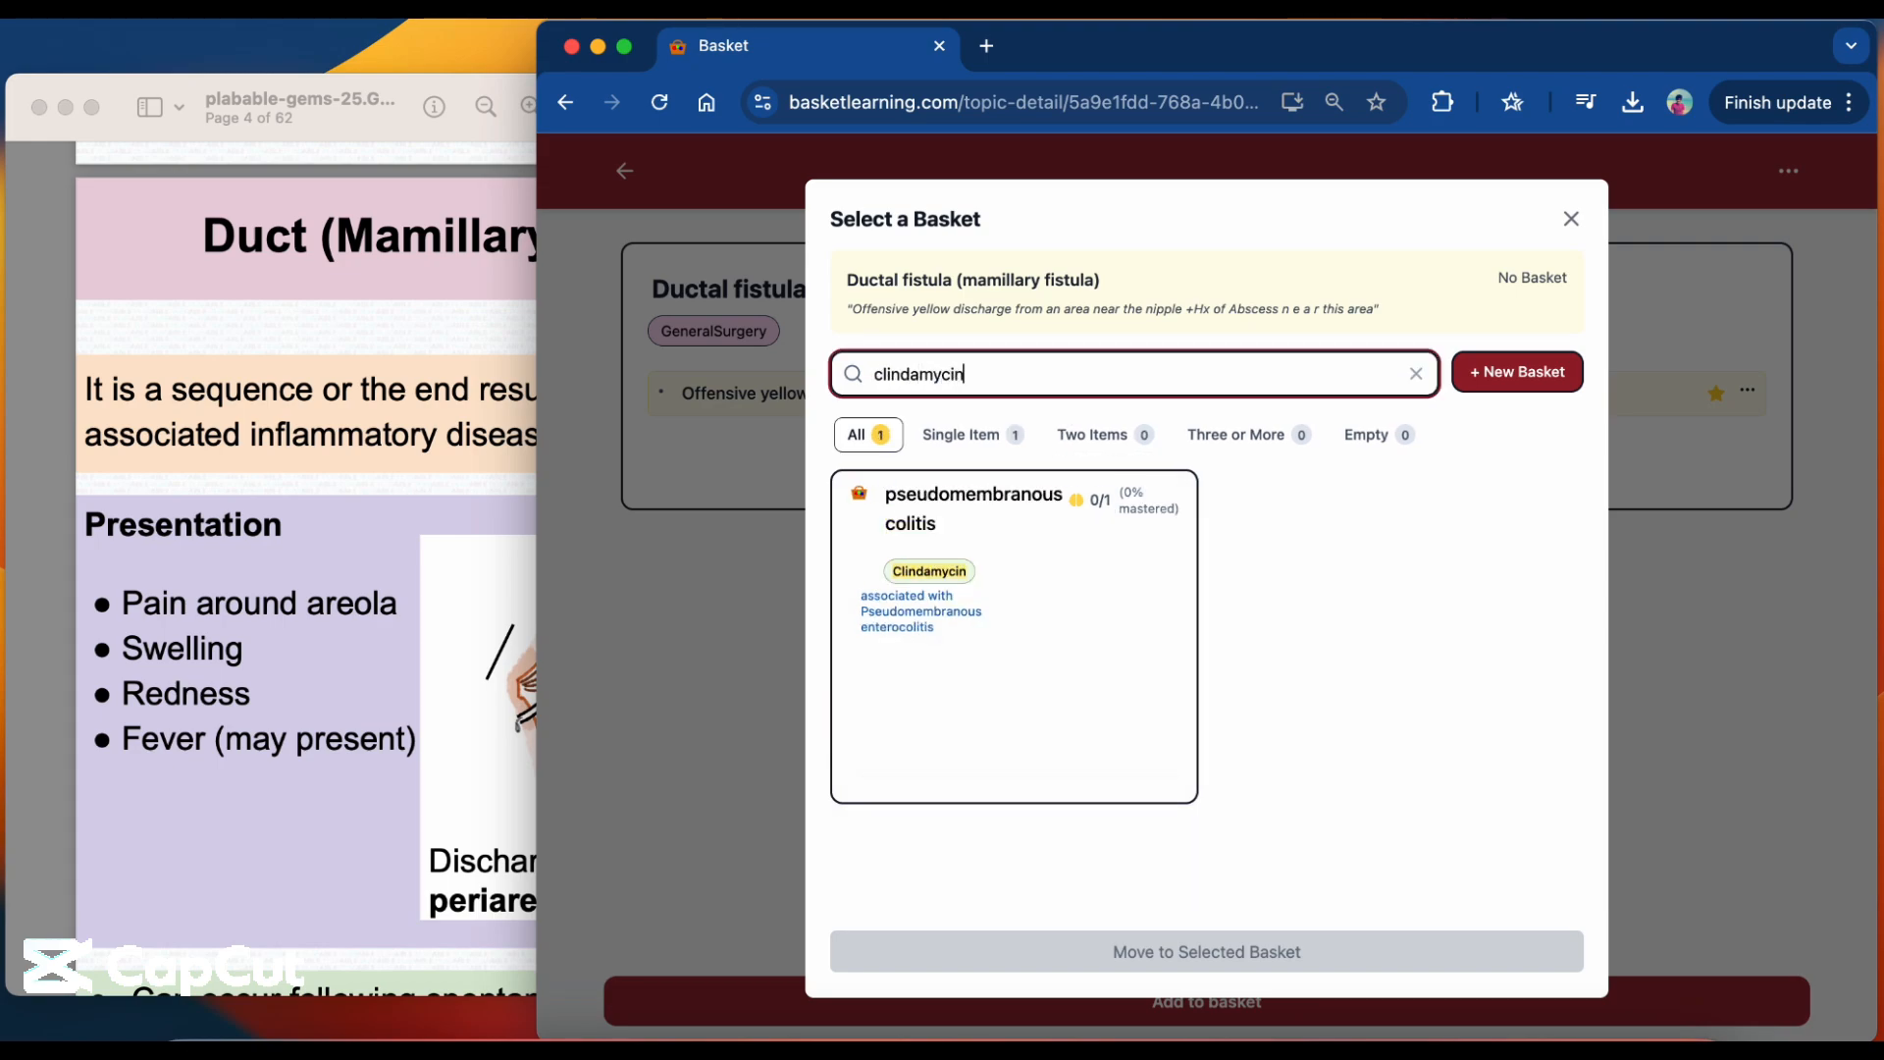
click(1041, 581)
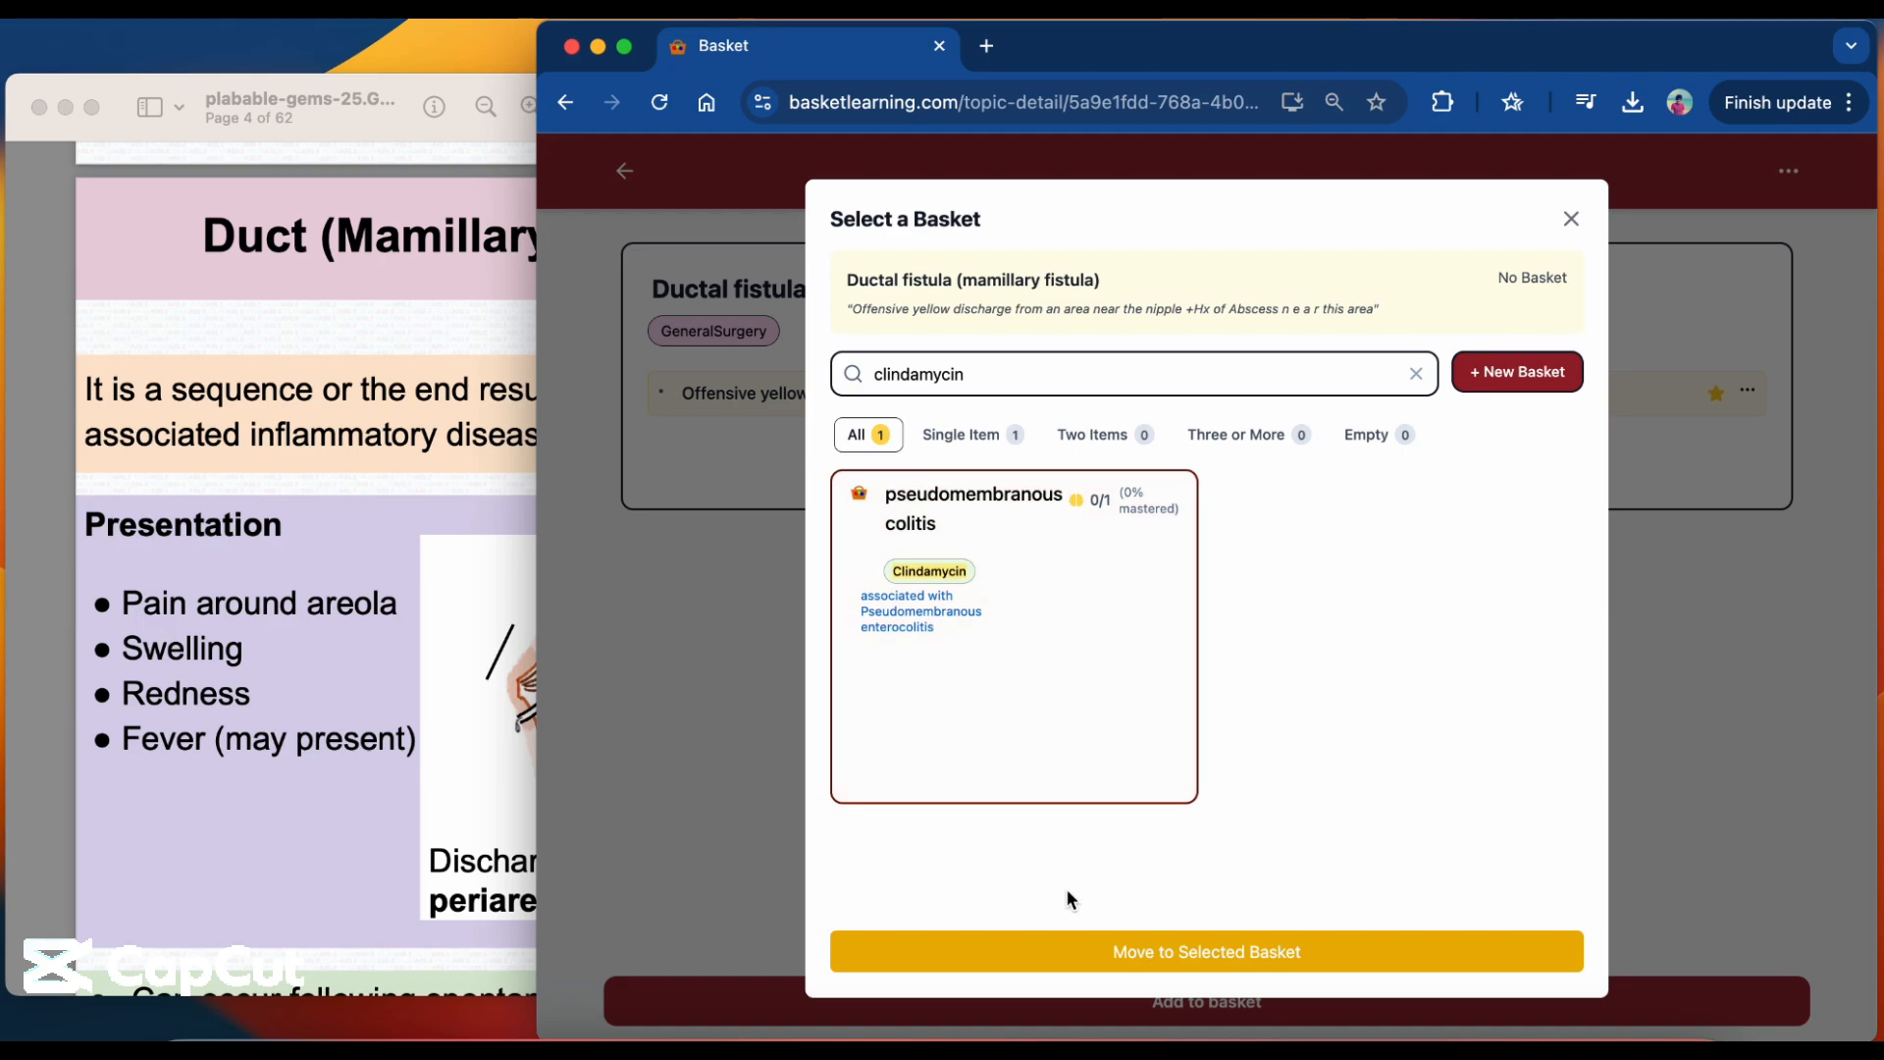
Describe the Ductal fistula topic's relationship to the basket as associated w/ abscess, treated with clindamycin, and save the move.
text(associate)
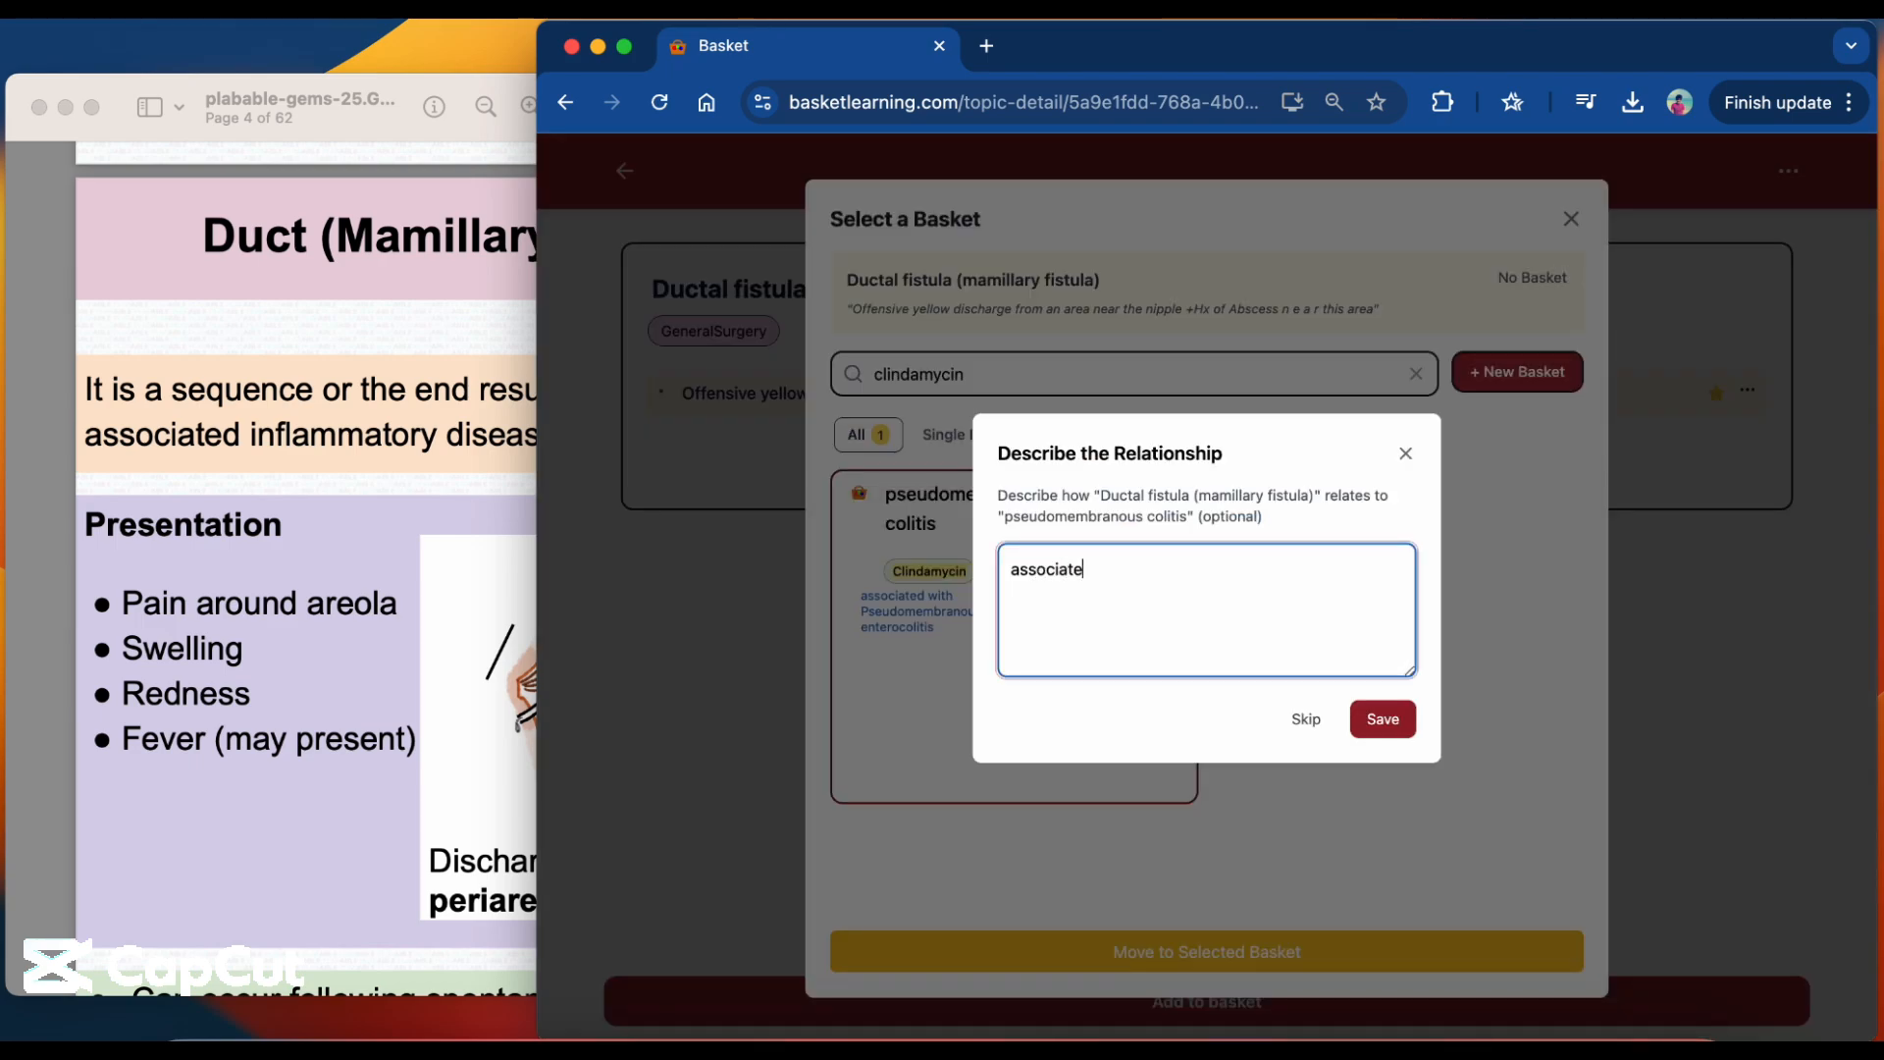
text(d w/ abscess,)
text((tt)
key(BackSpace)
text(reated with clinda)
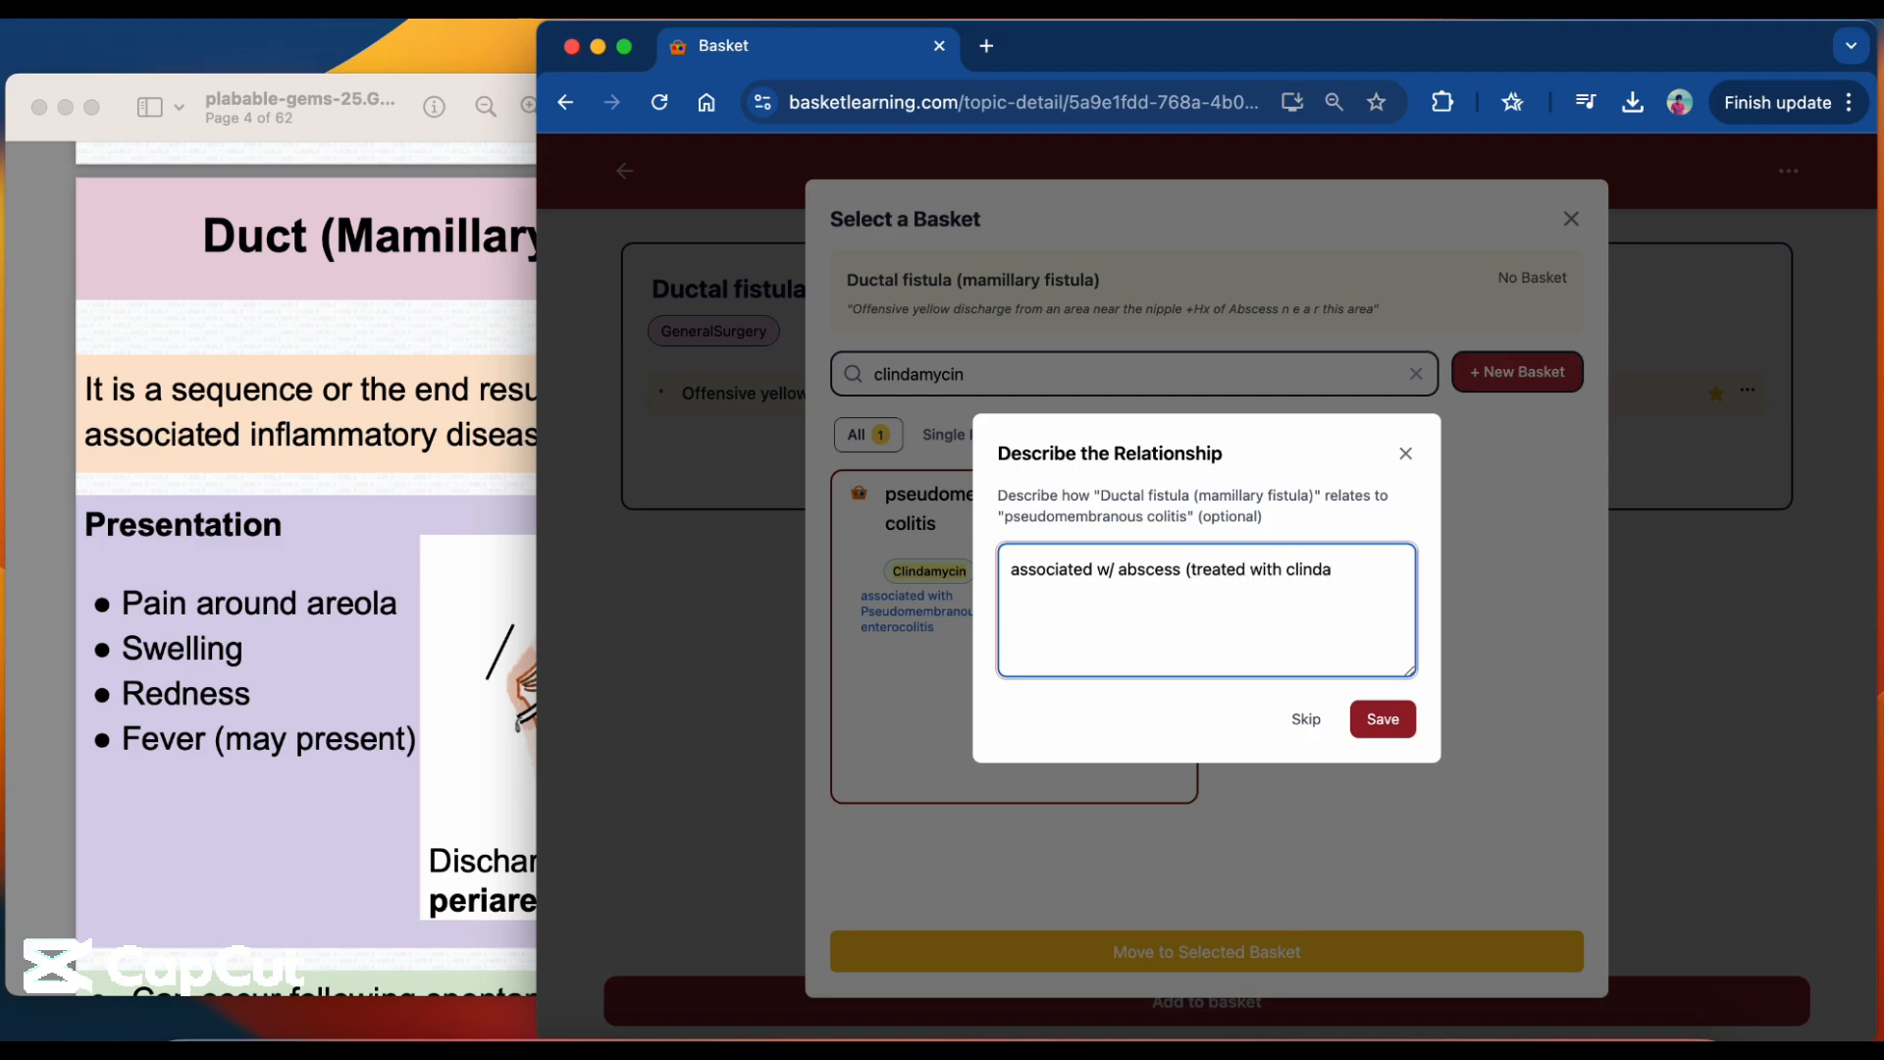
click(1399, 716)
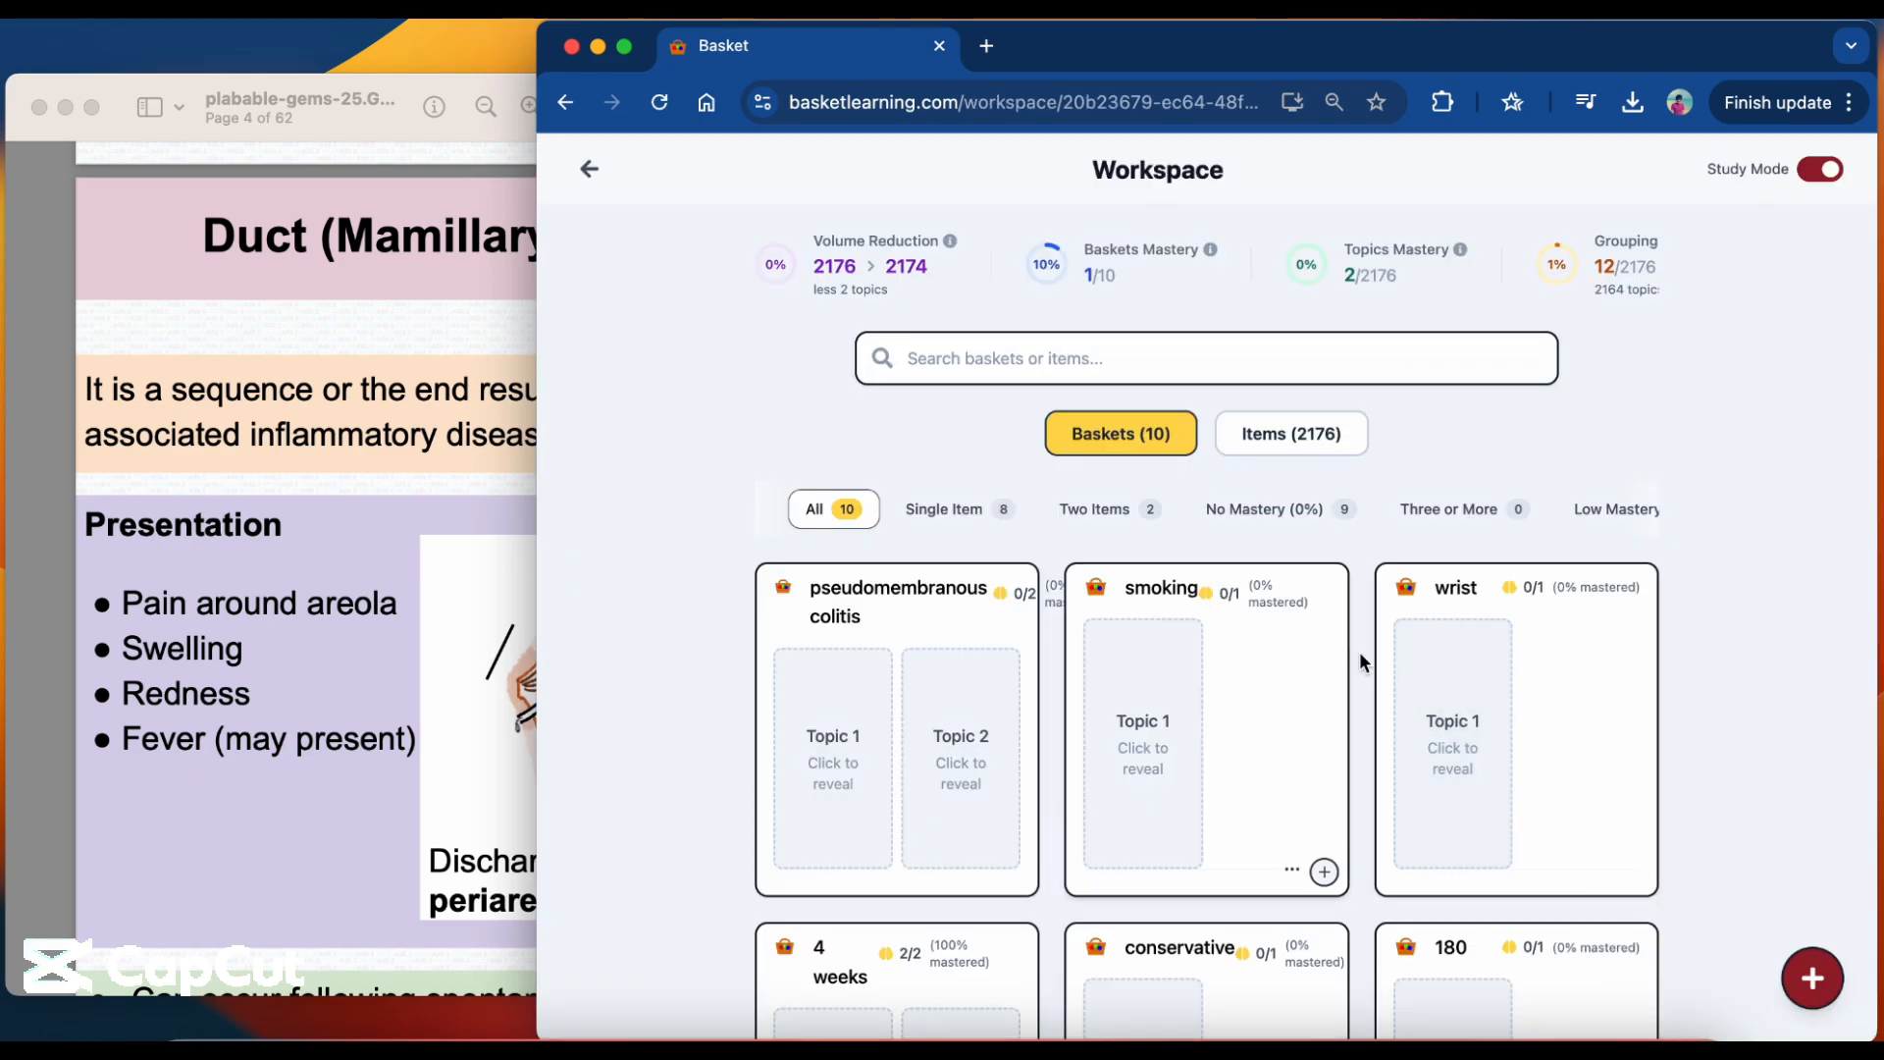
Look over the hidden topic cards in the workspace baskets, and turn off Study Mode to view each basket's topics and descriptions.
scroll(942, 762, down, 3)
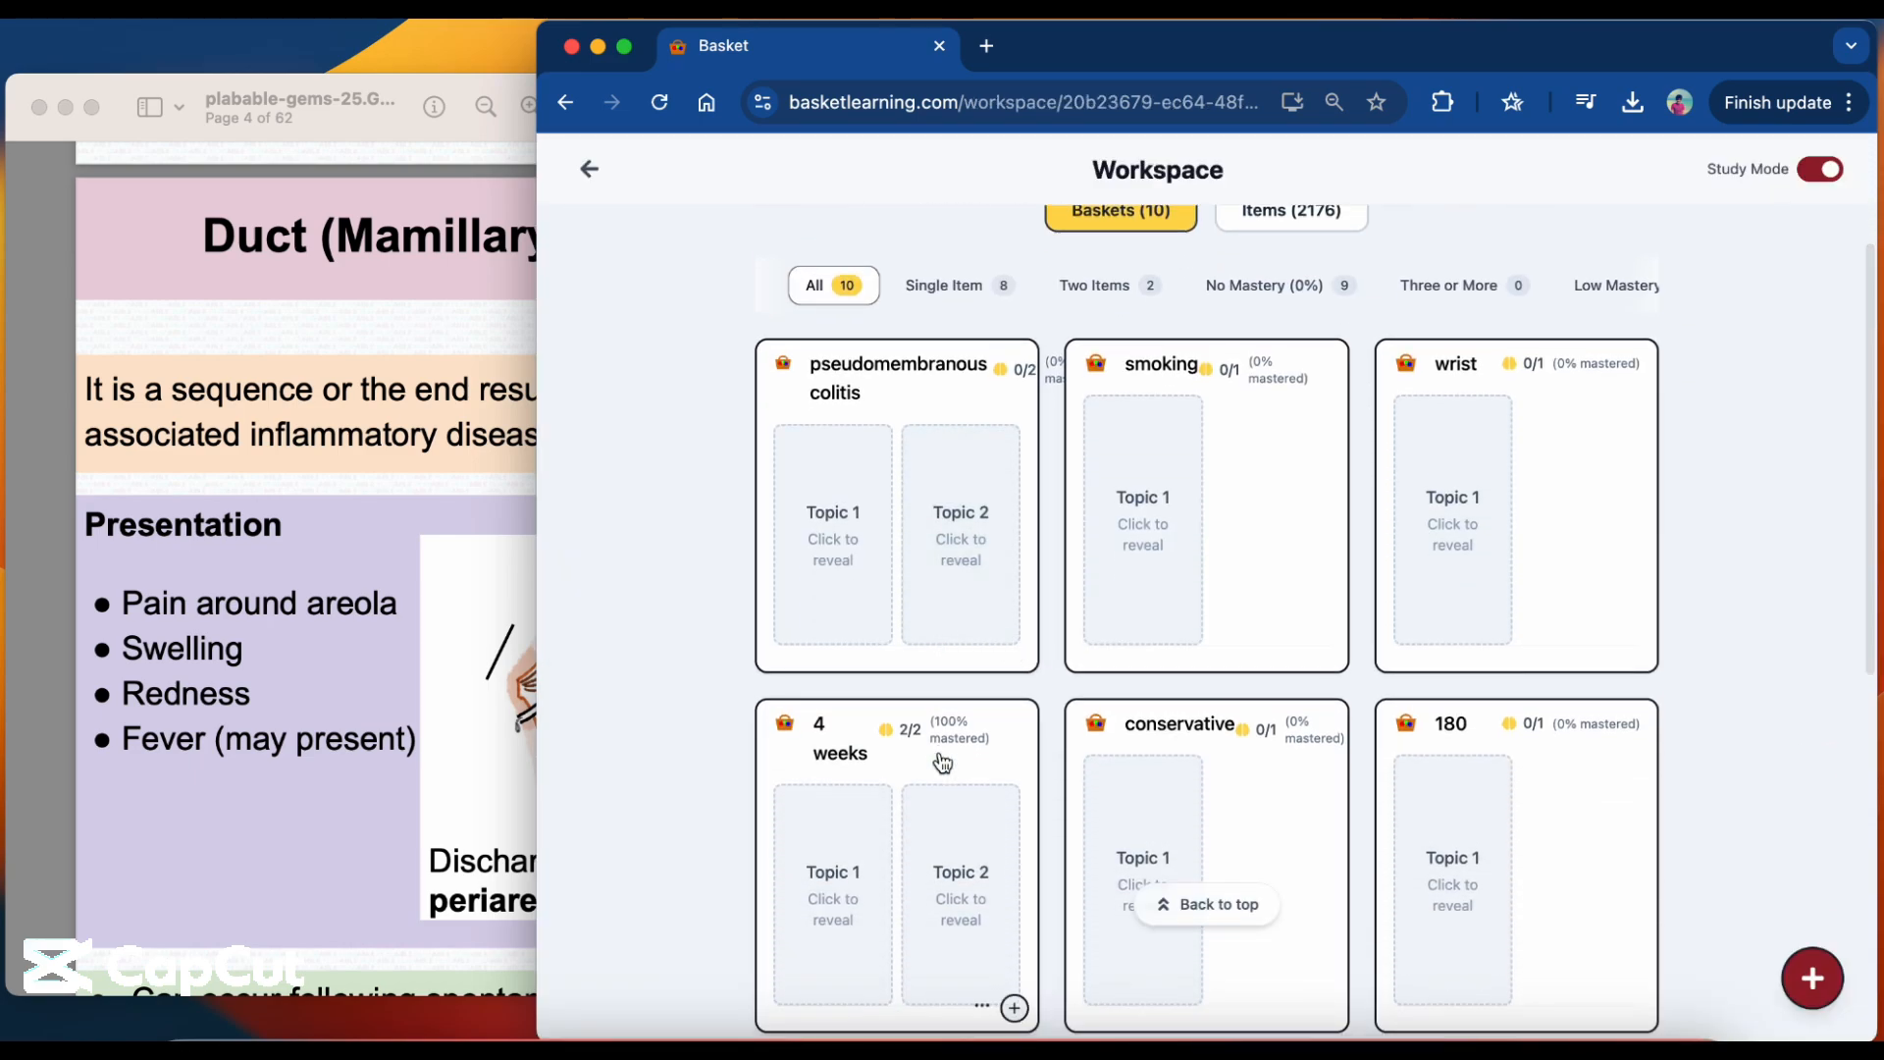
scroll(942, 762, down, 5)
scroll(942, 762, up, 8)
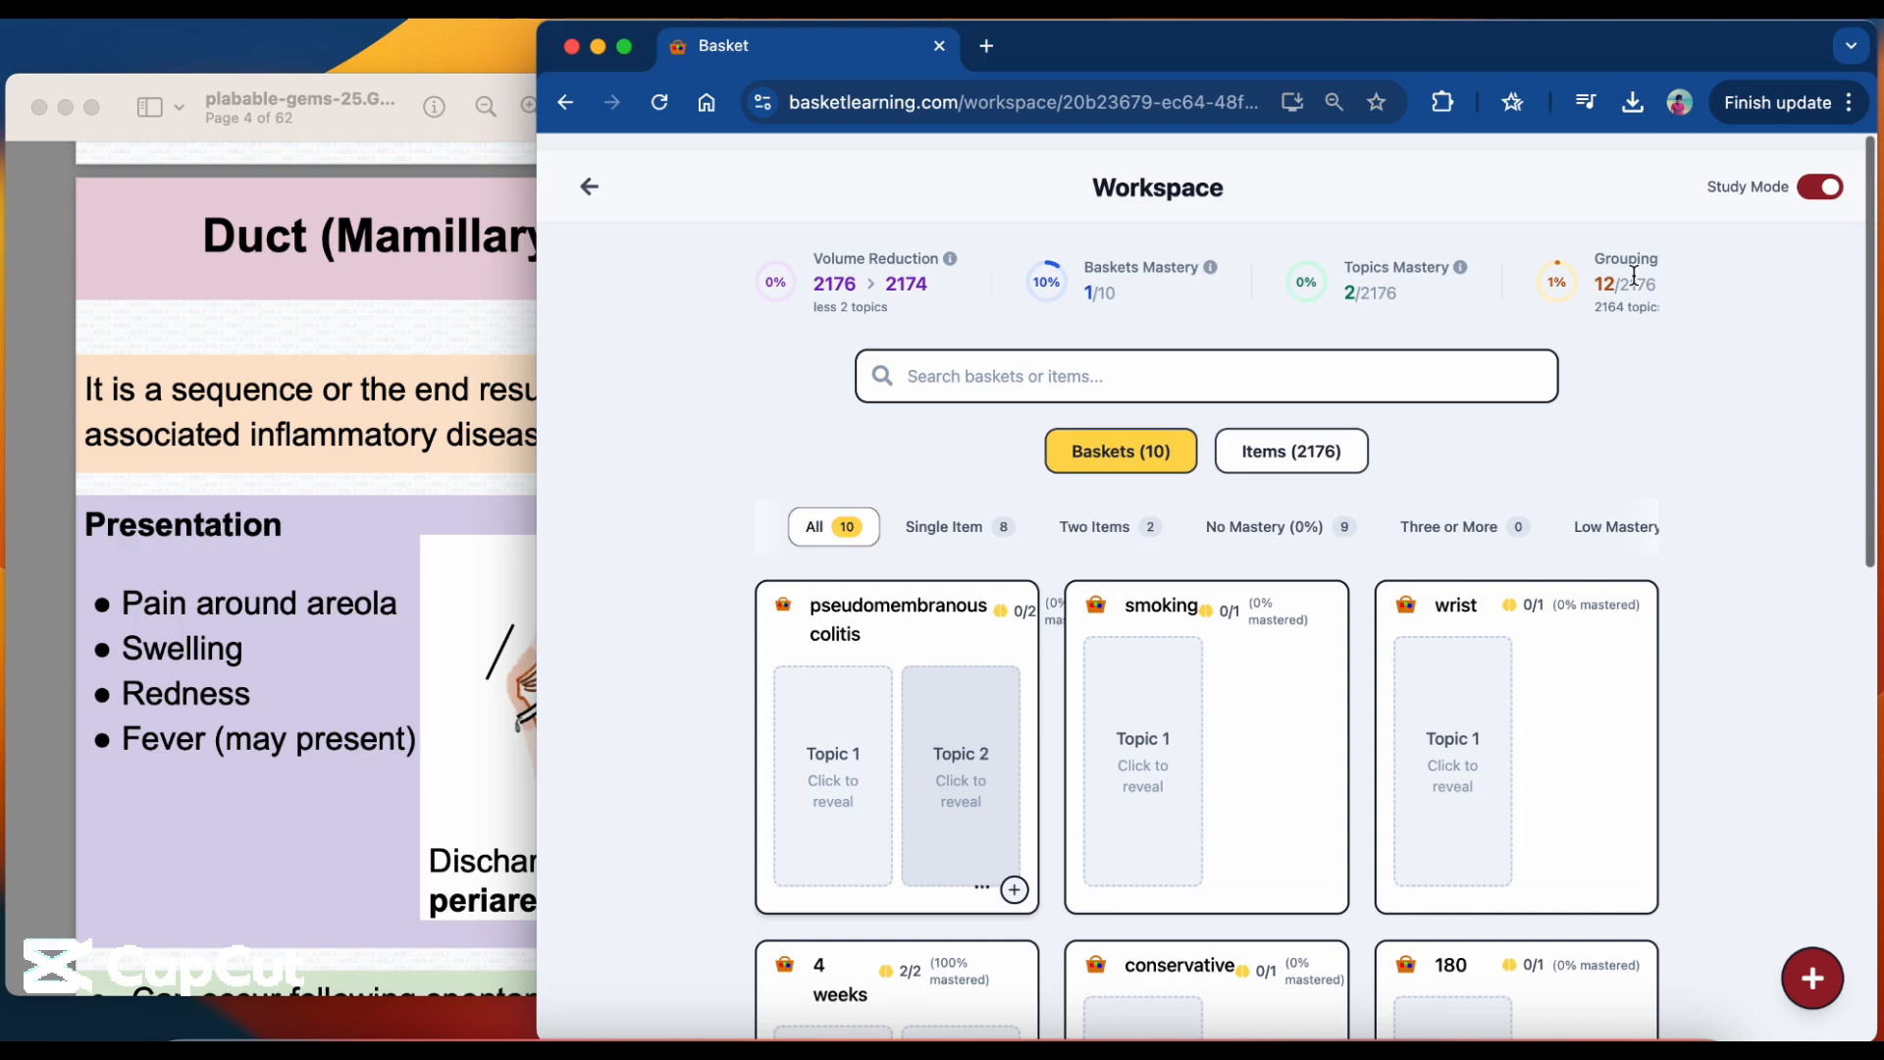
click(1811, 181)
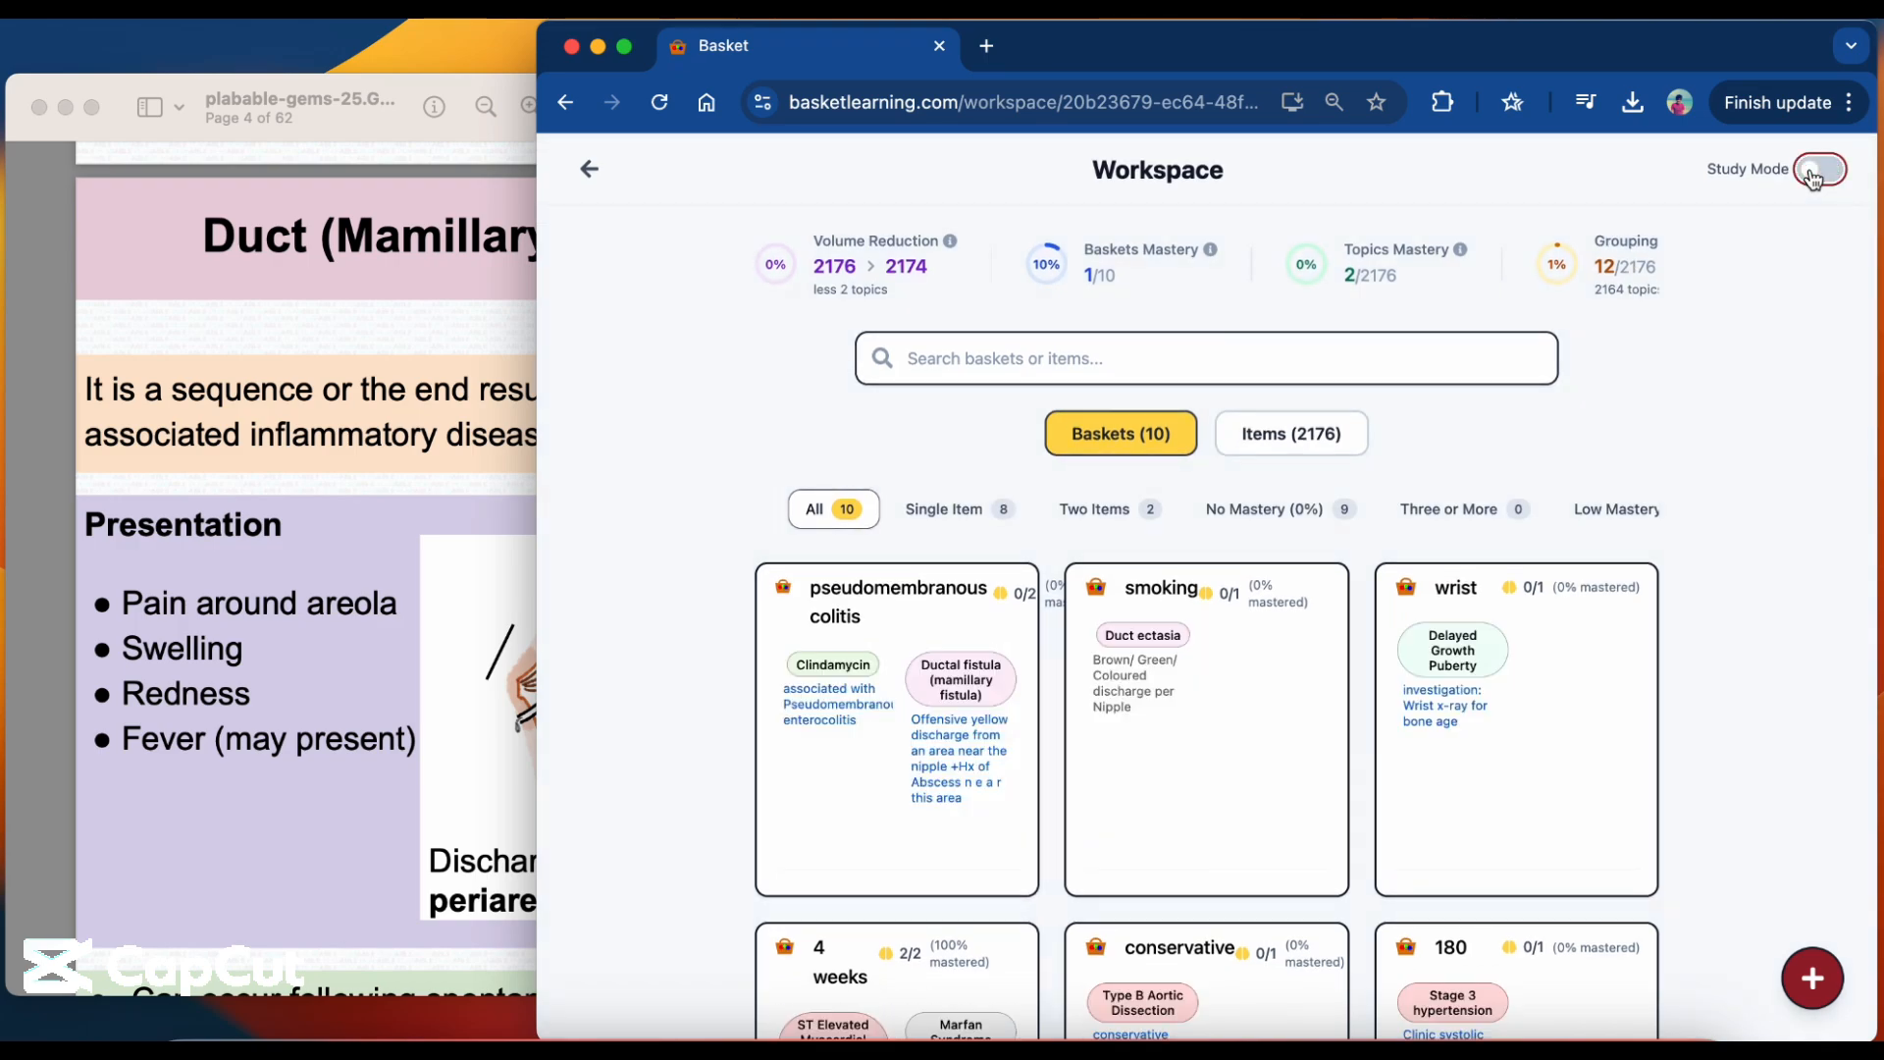
scroll(1747, 490, down, 1)
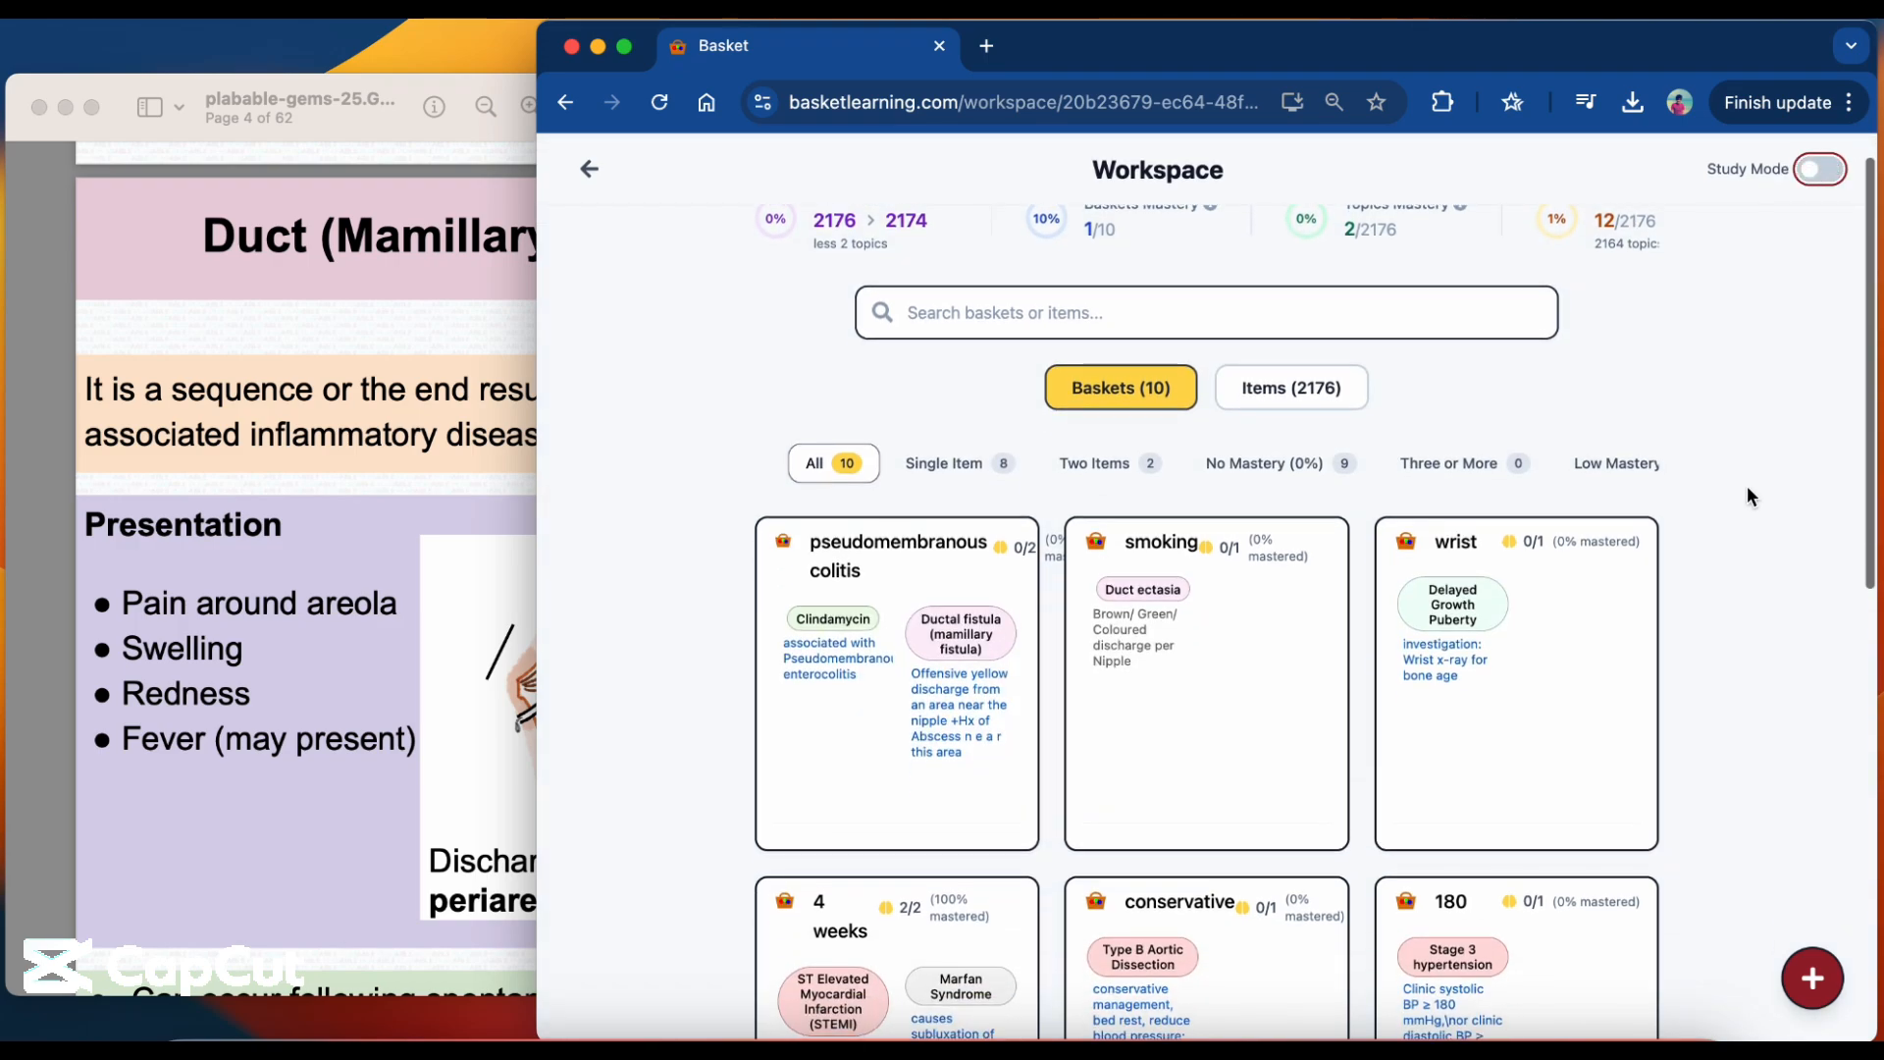
Turn Study Mode back on and review the workspace's mastery and grouping progress along with the baskets' hidden topic cards.
click(1827, 170)
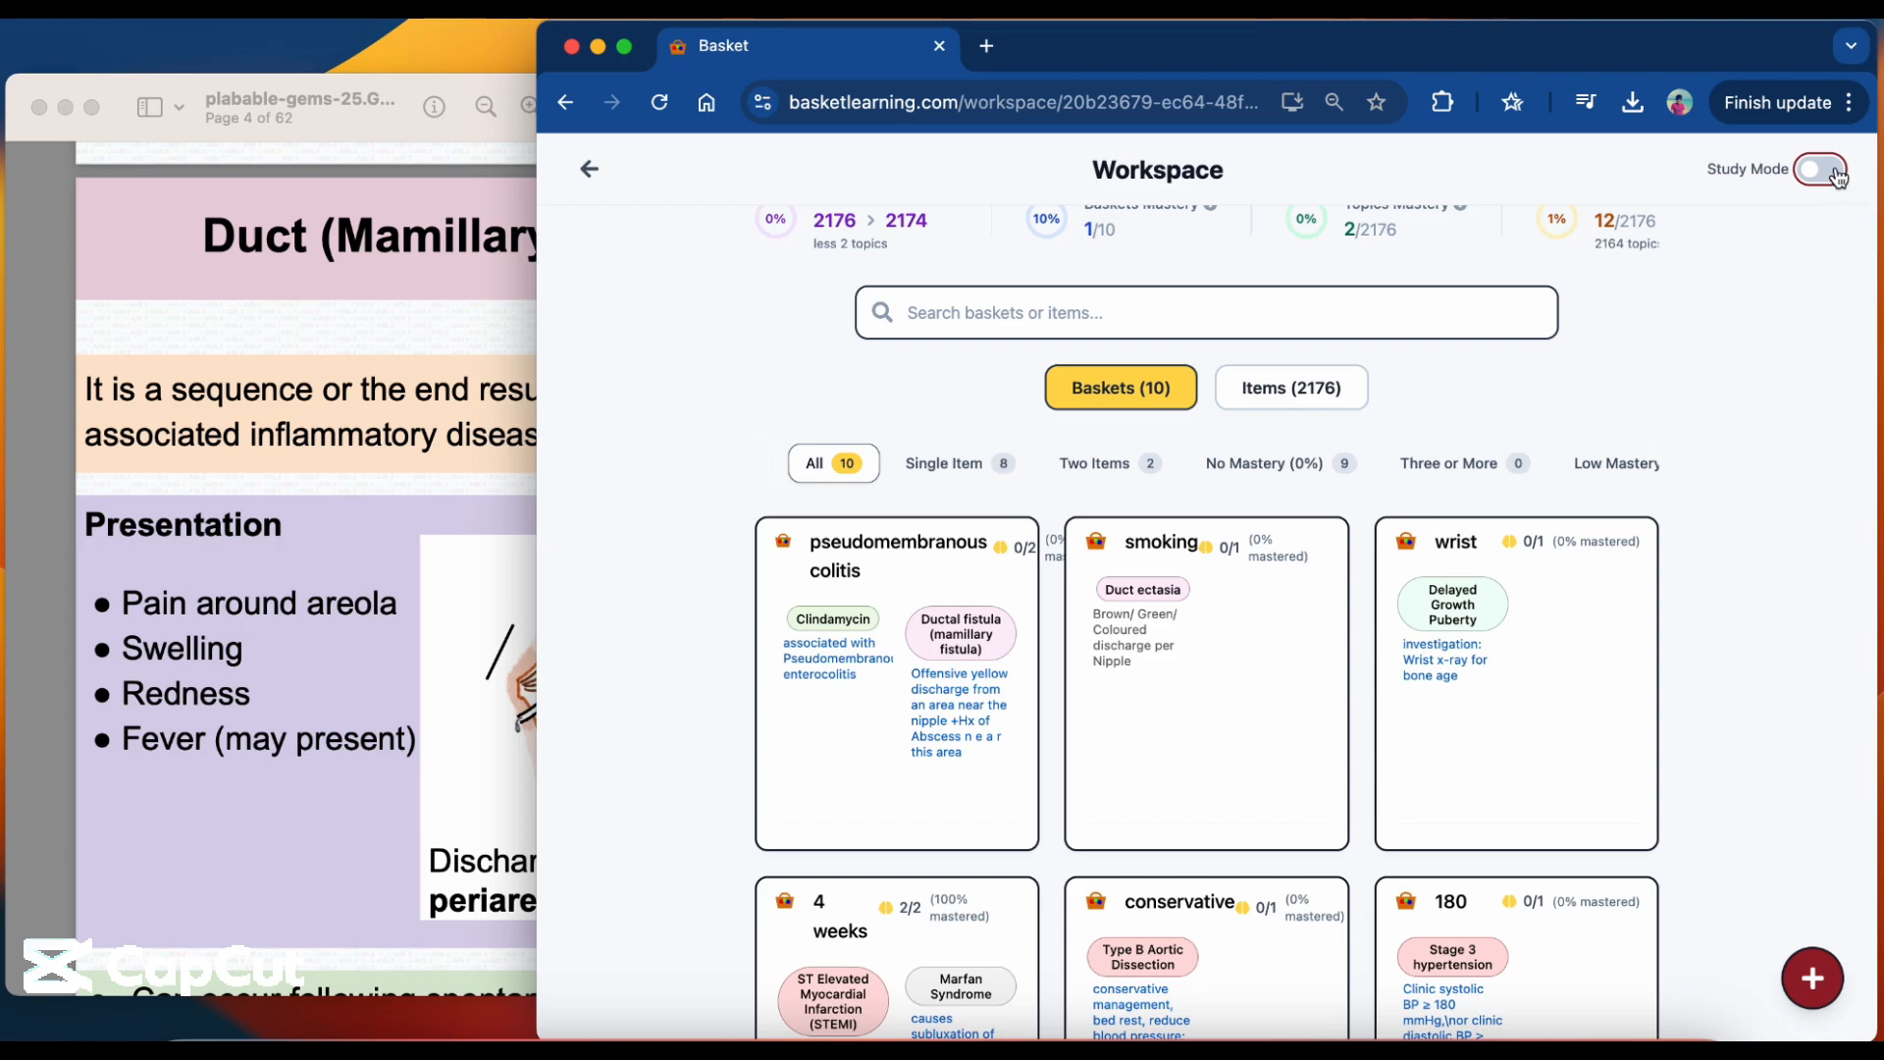
scroll(1762, 429, up, 1)
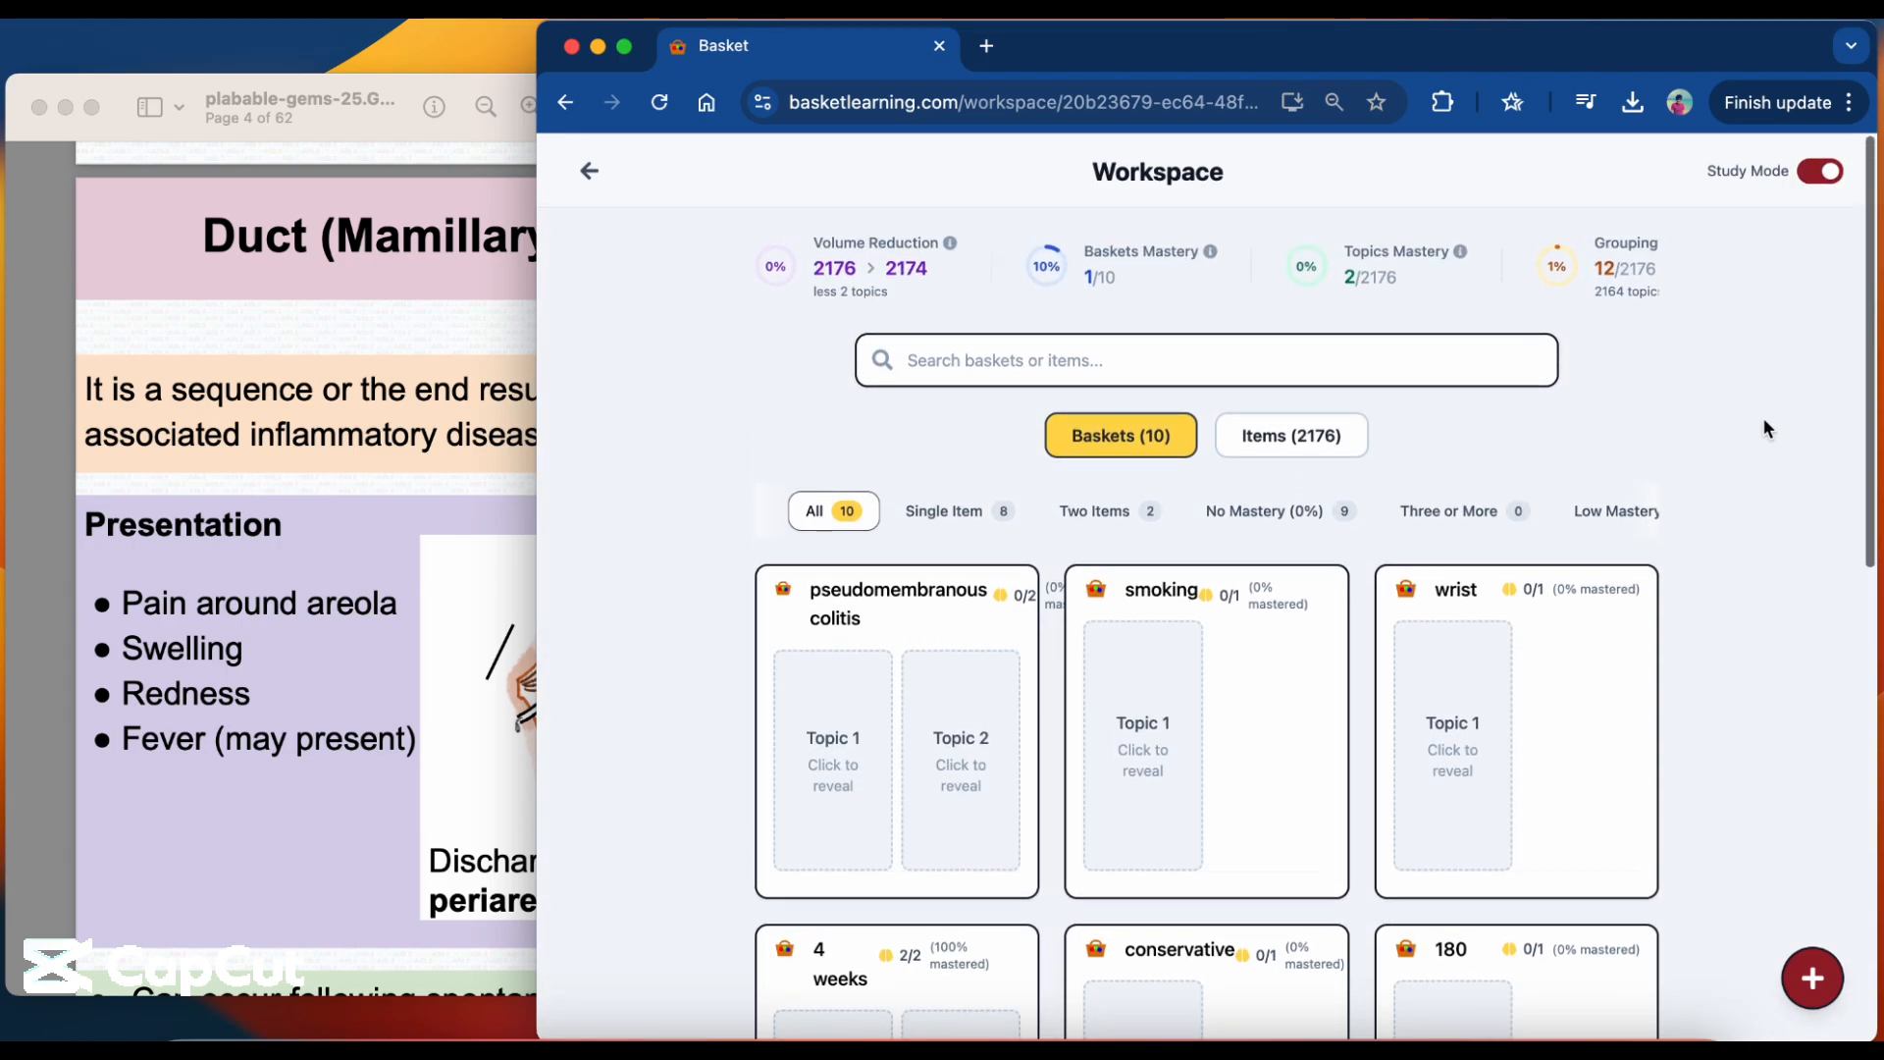
scroll(1432, 277, right, 2)
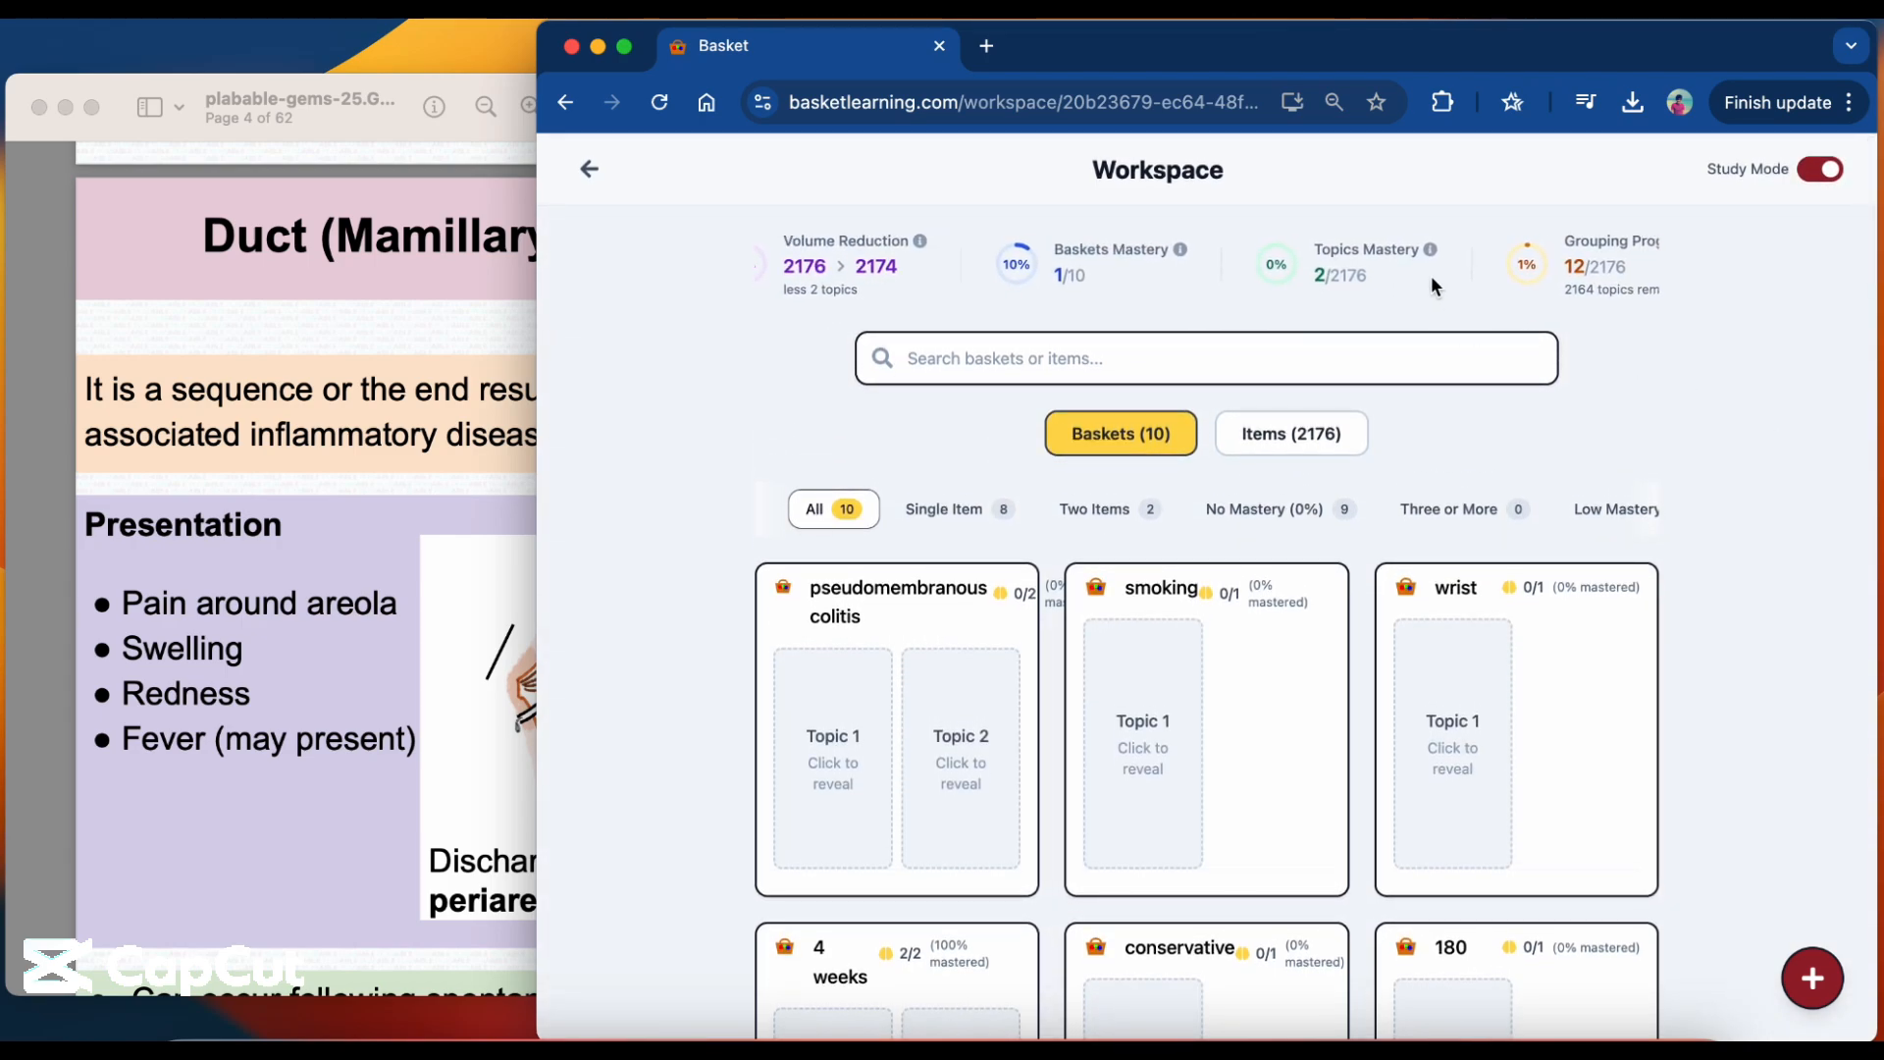
scroll(1430, 275, left, 2)
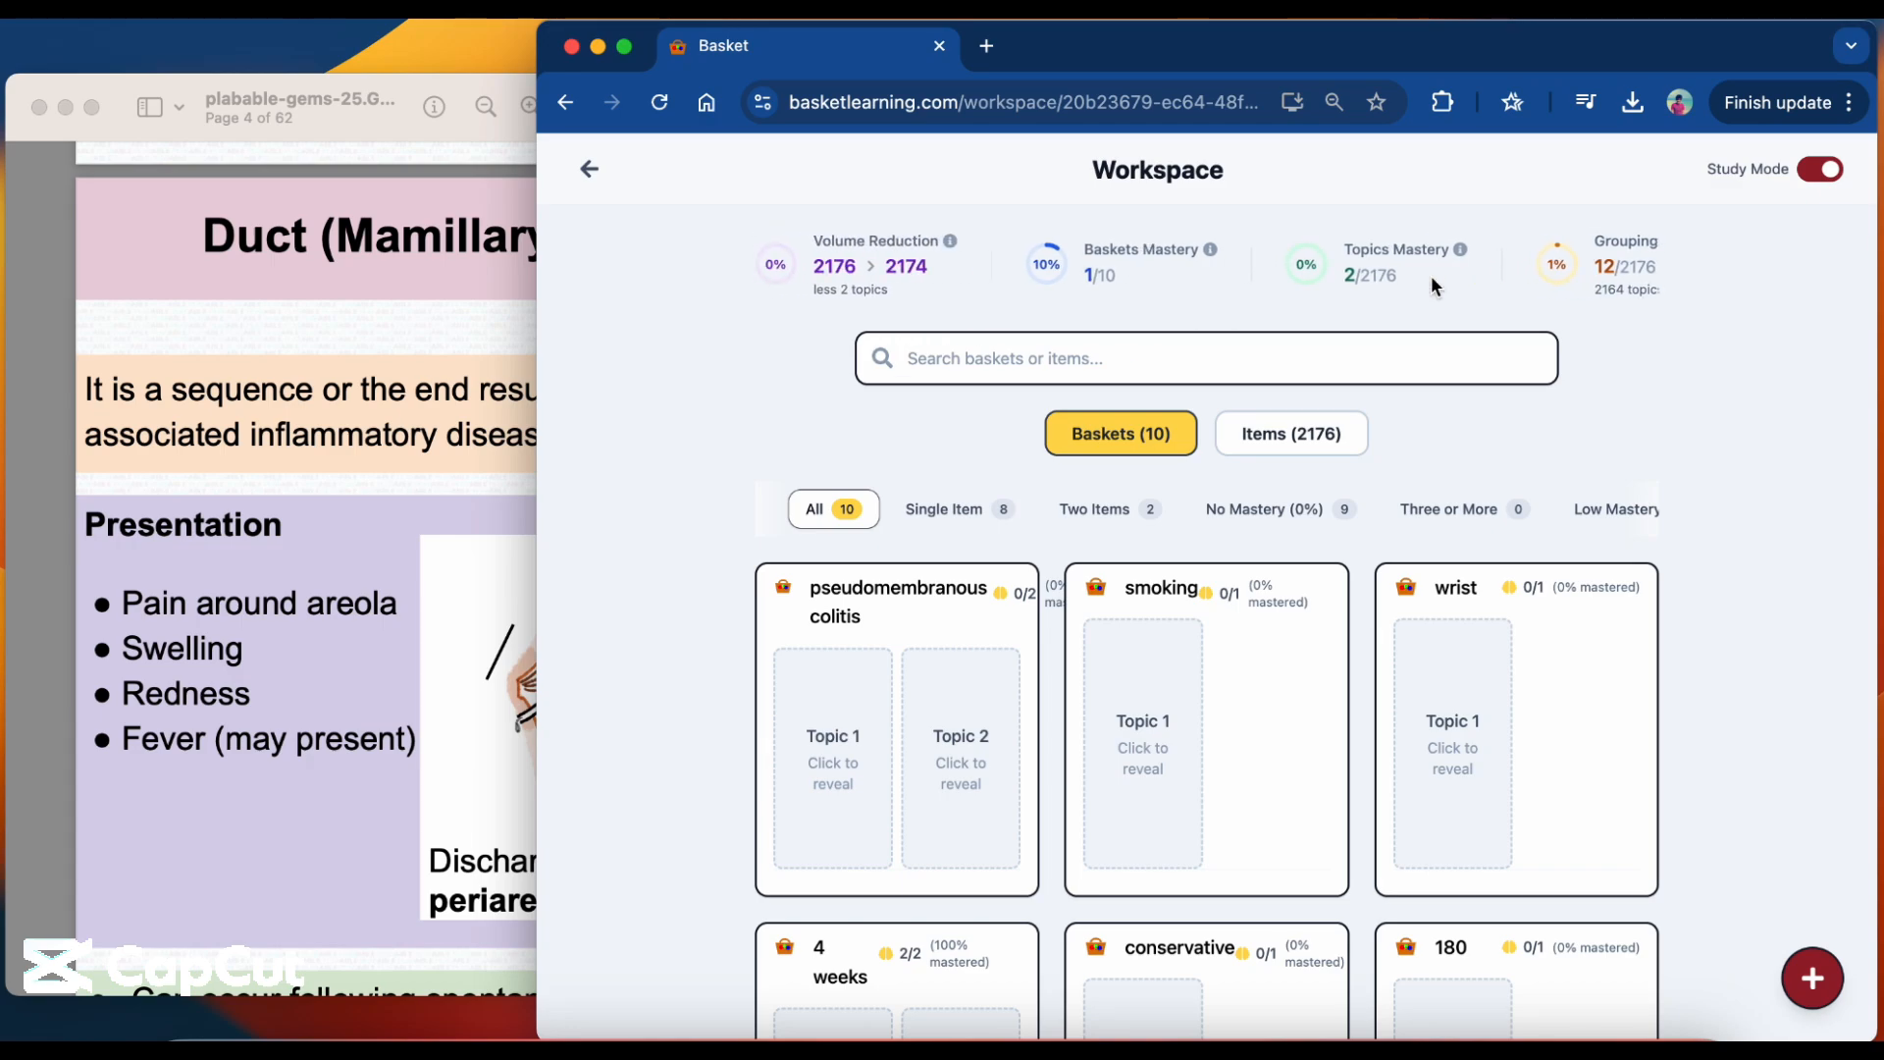
scroll(1536, 461, down, 3)
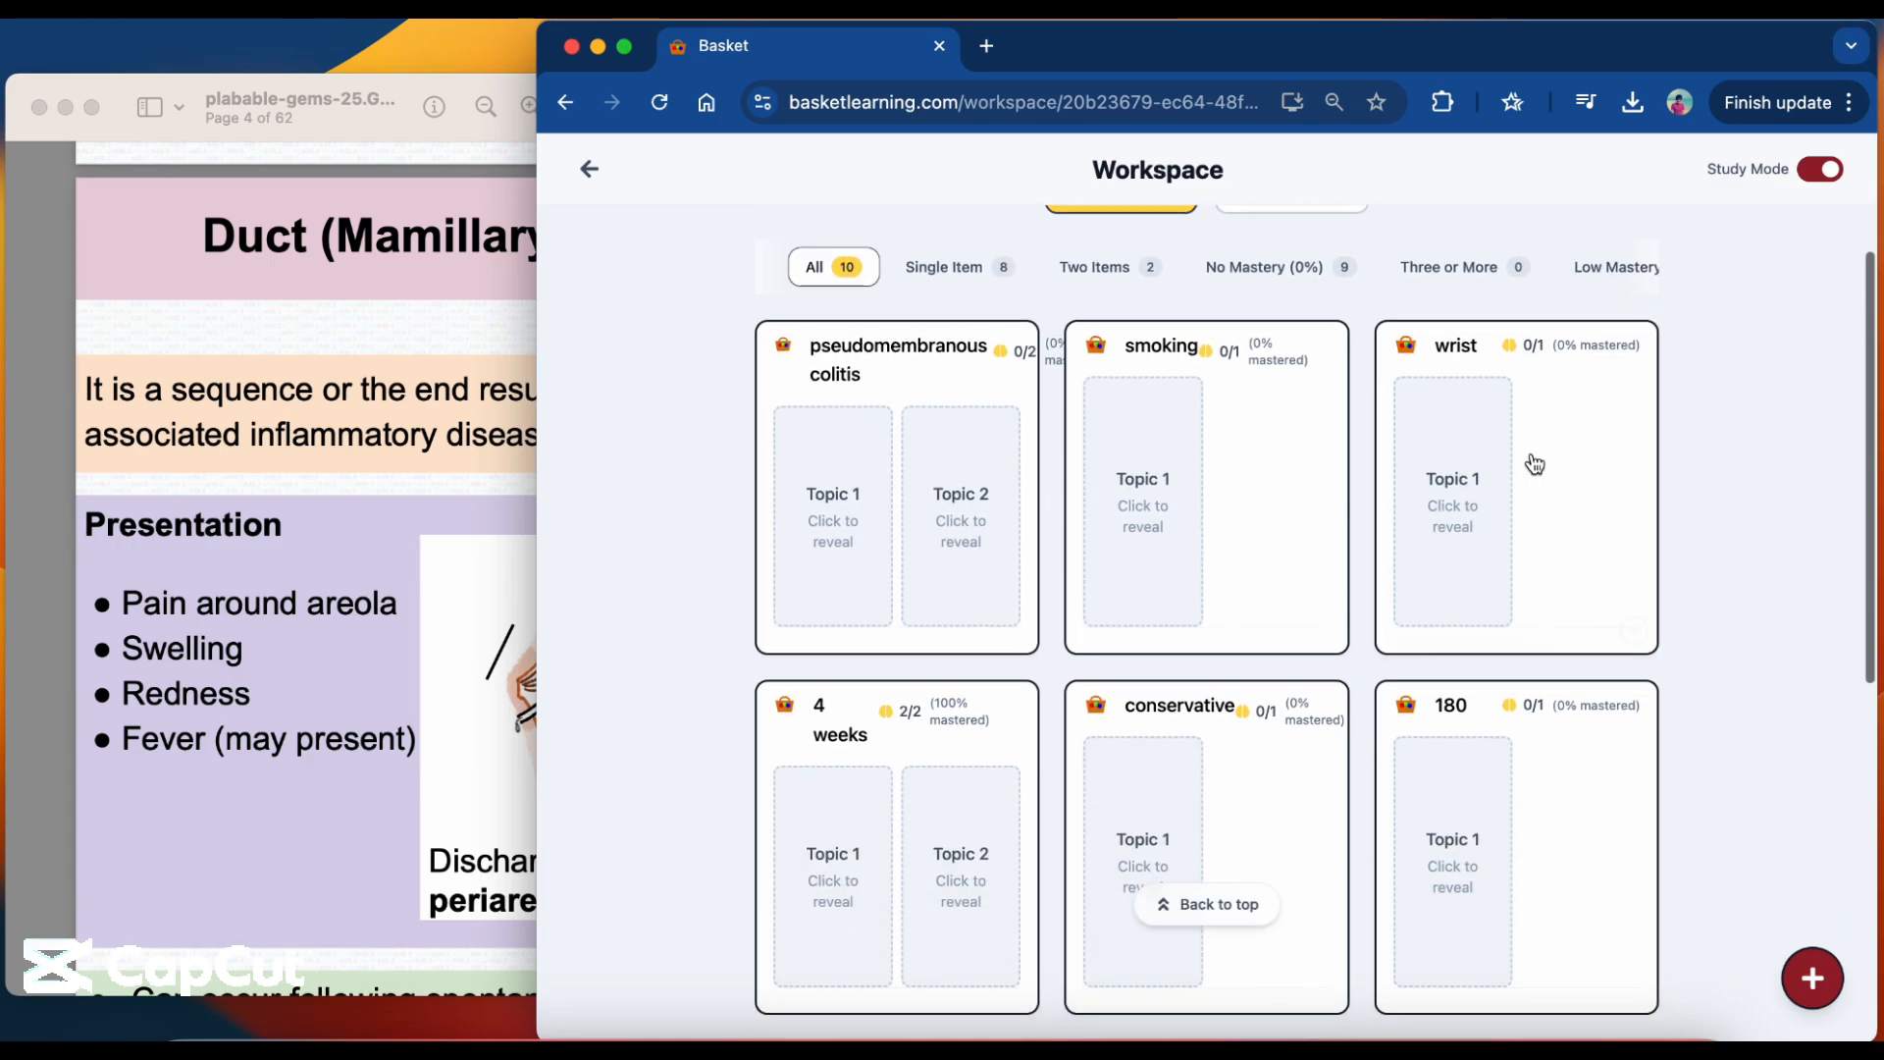
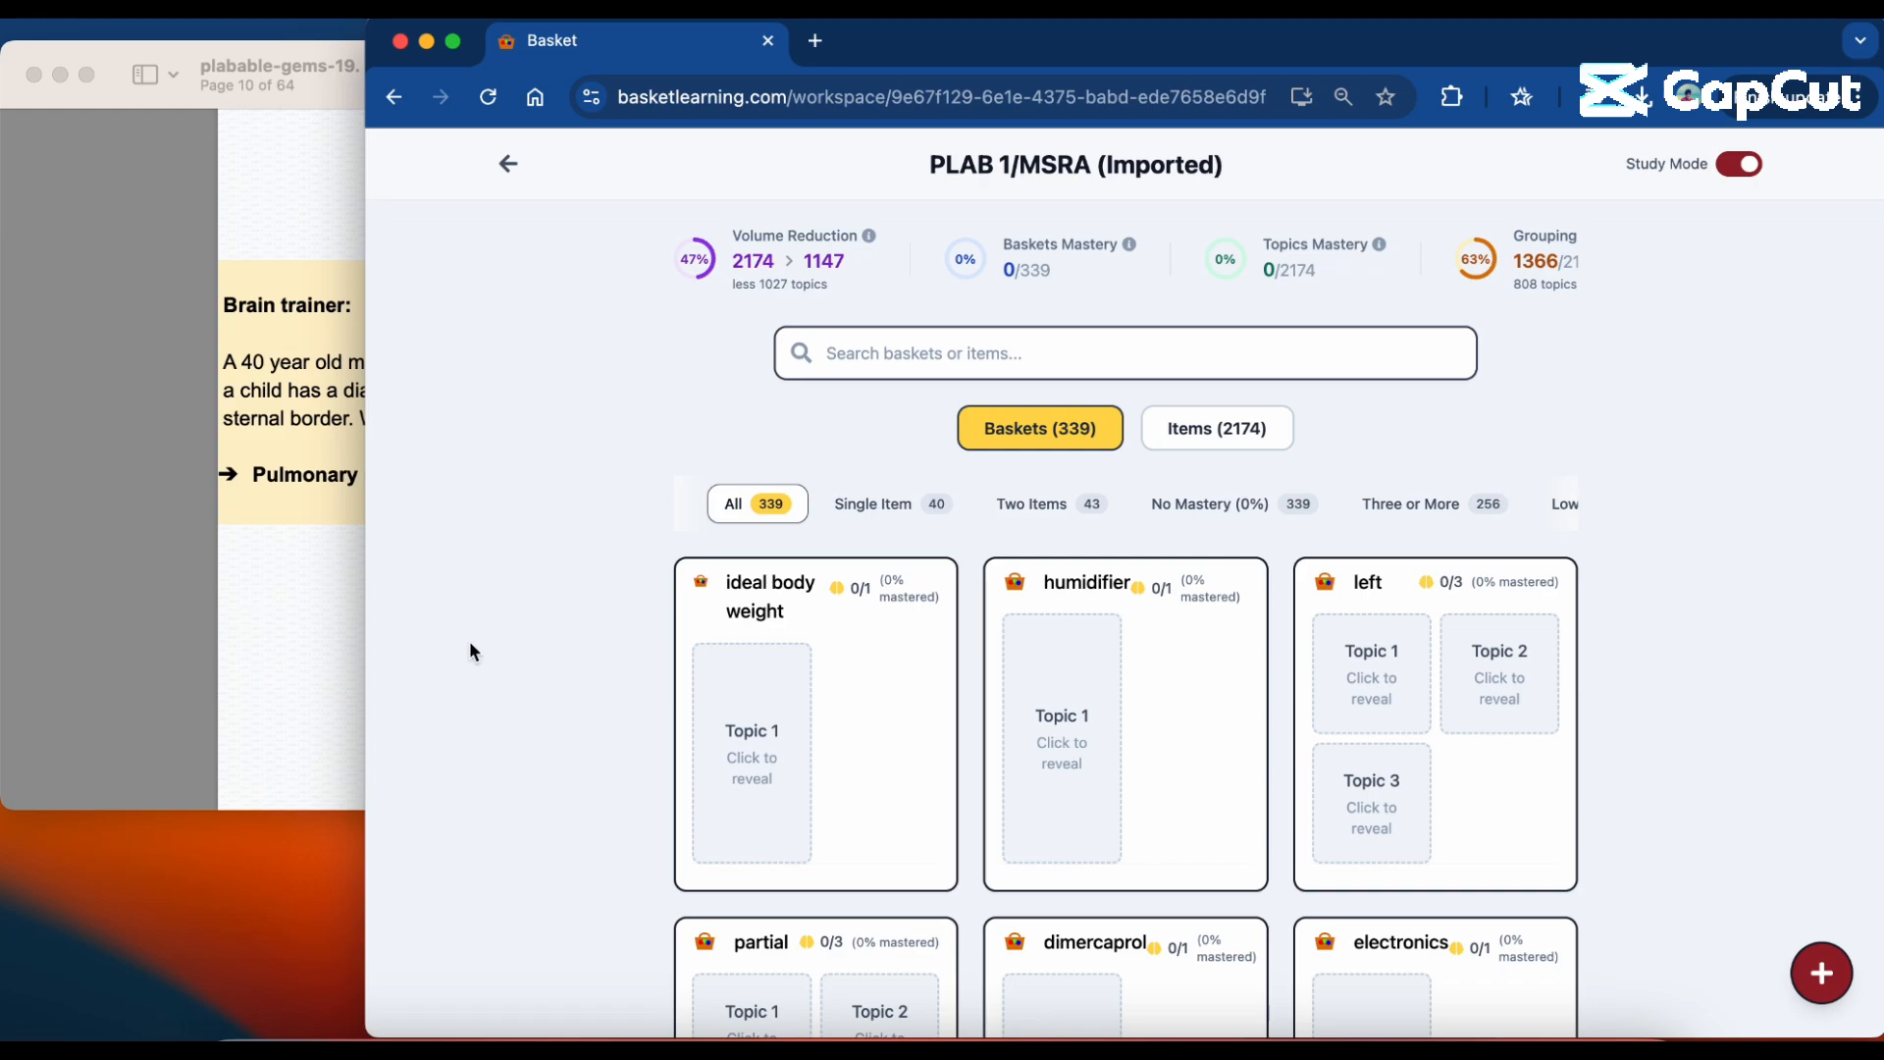
Read the PDF's pulmonary regurgitation brain trainer, and search the workspace baskets for "pulmonary regurgitation".
click(316, 687)
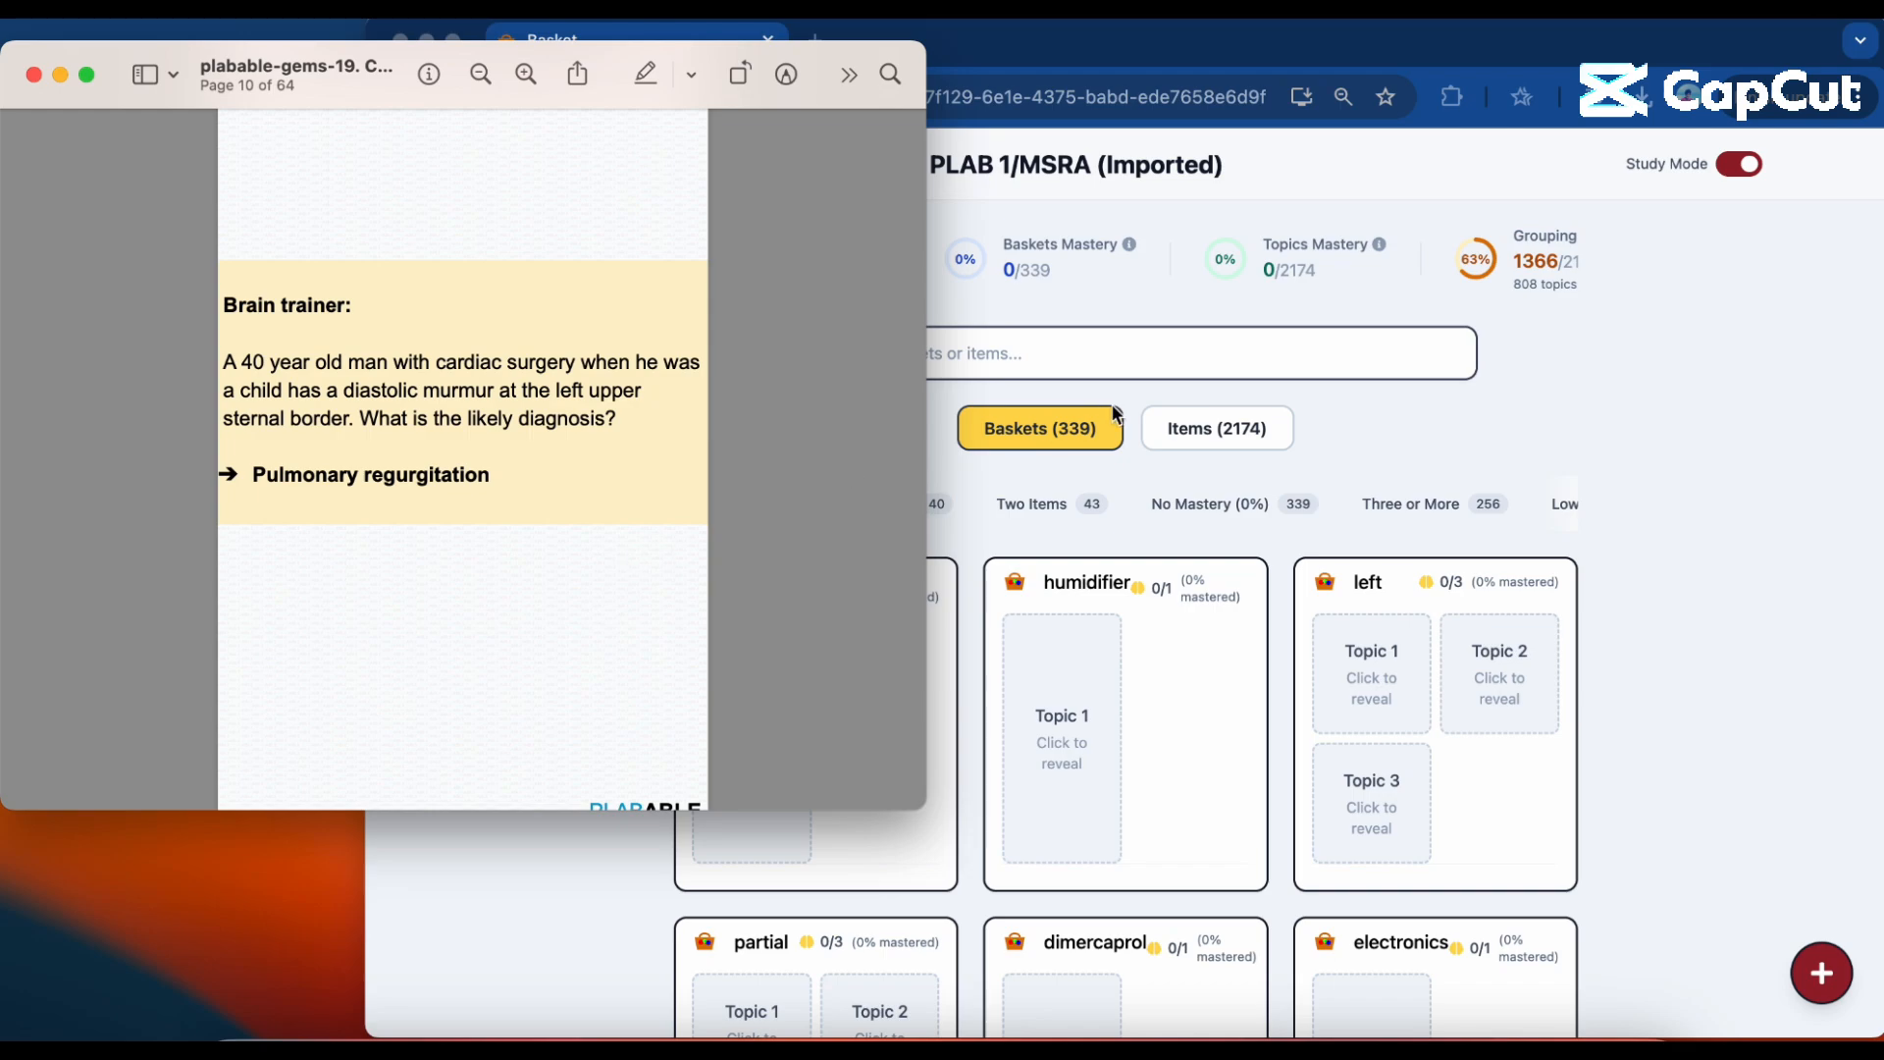
click(1175, 355)
click(1126, 358)
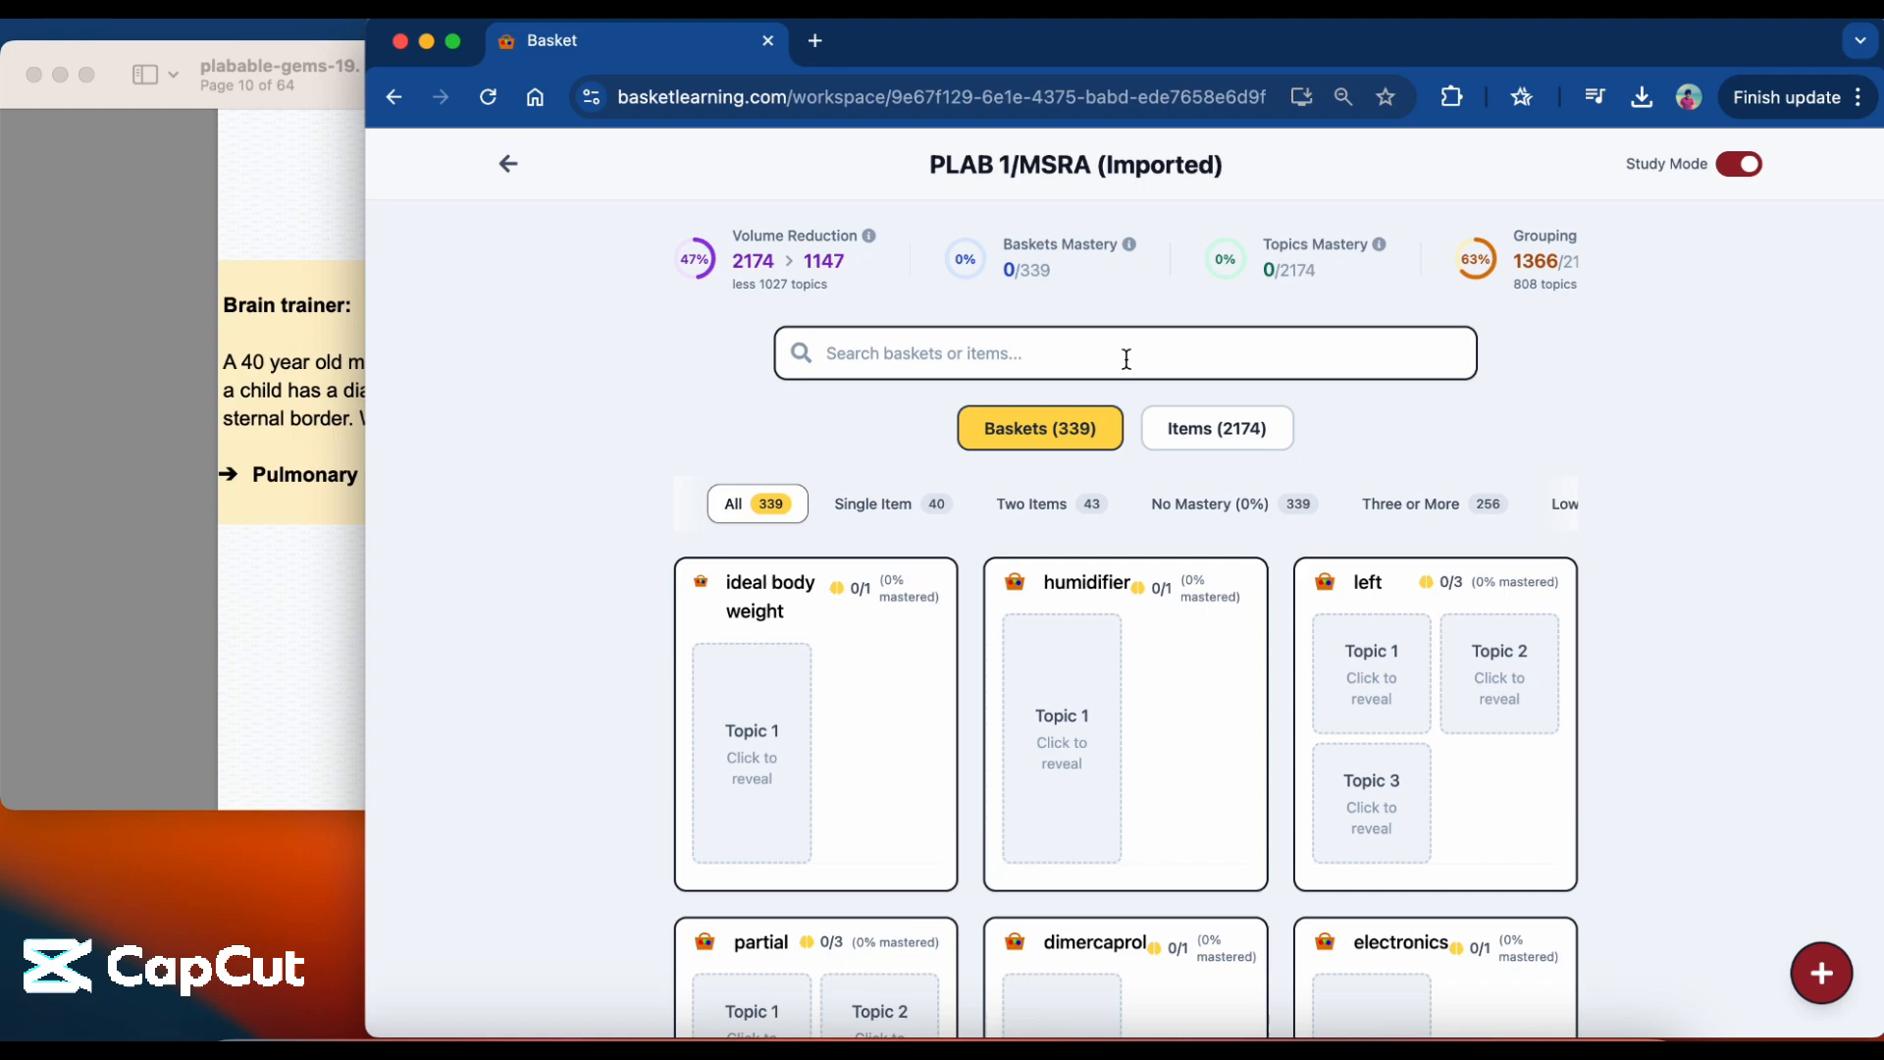
text(pulmonary)
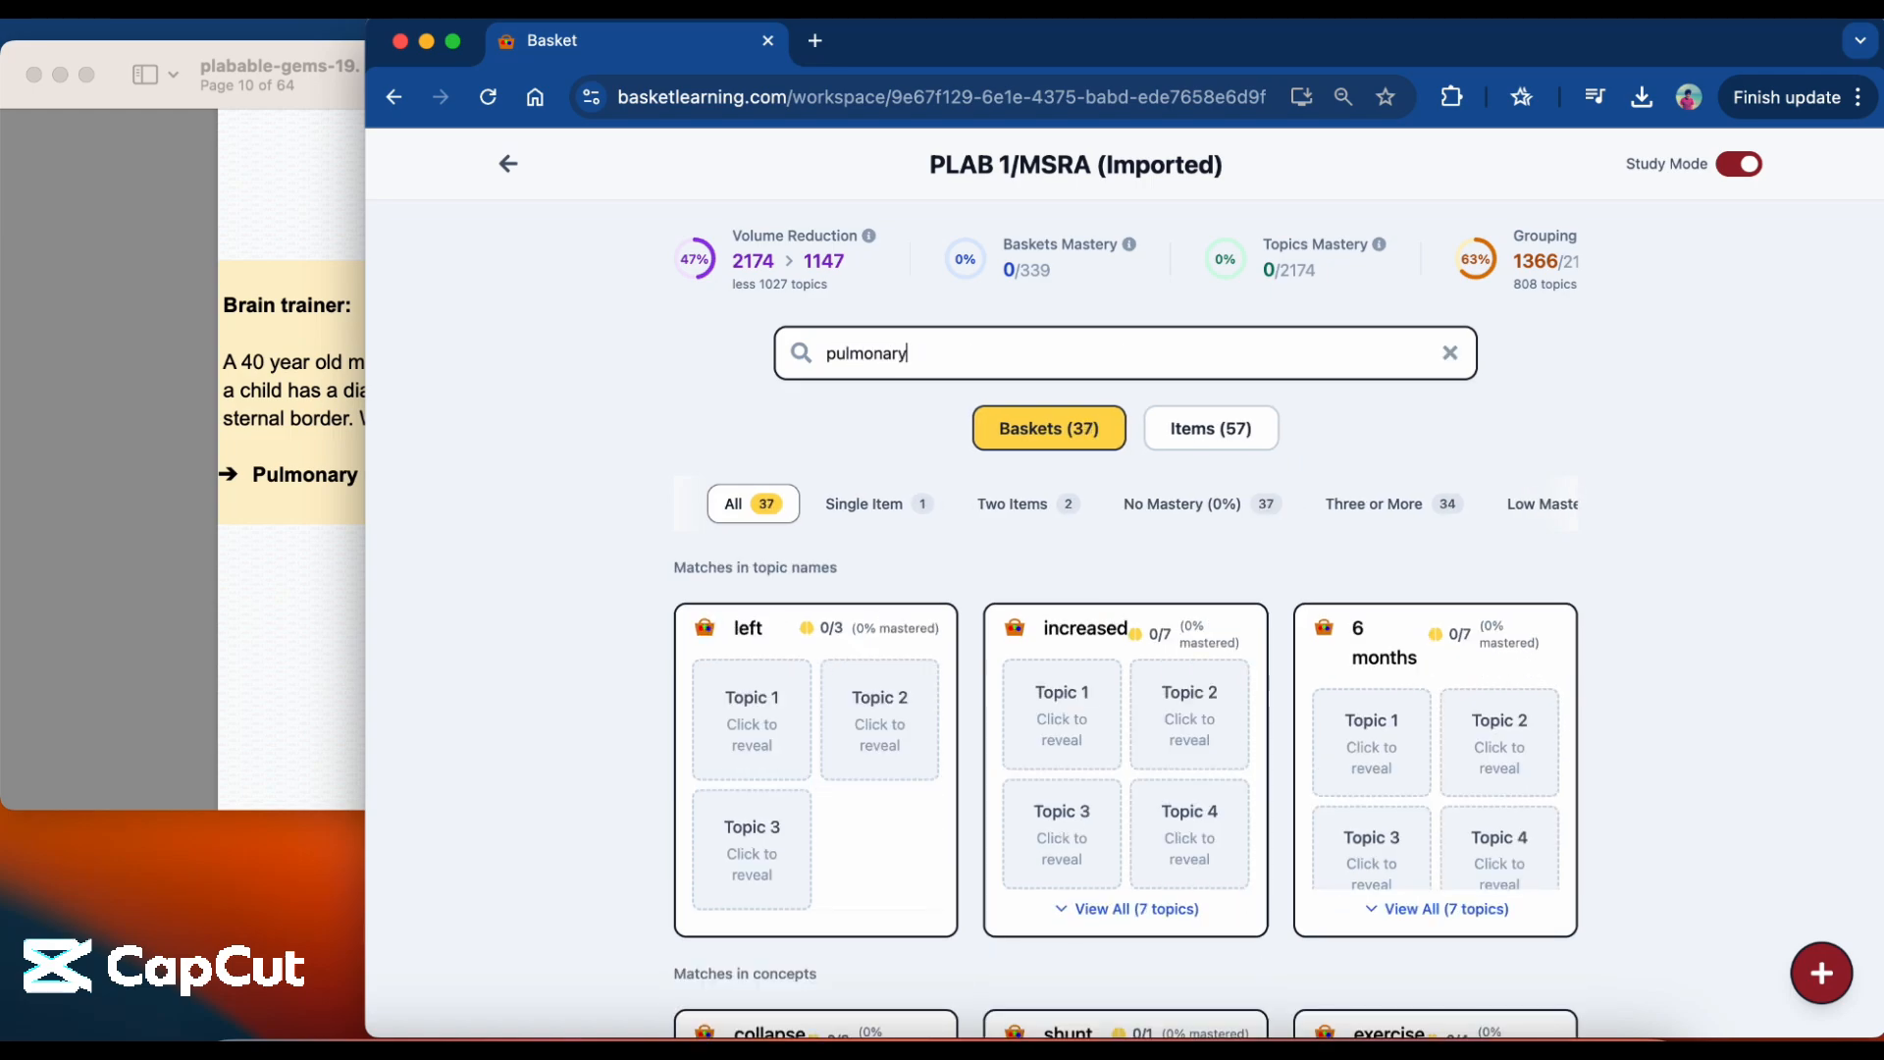
text( regurgitation)
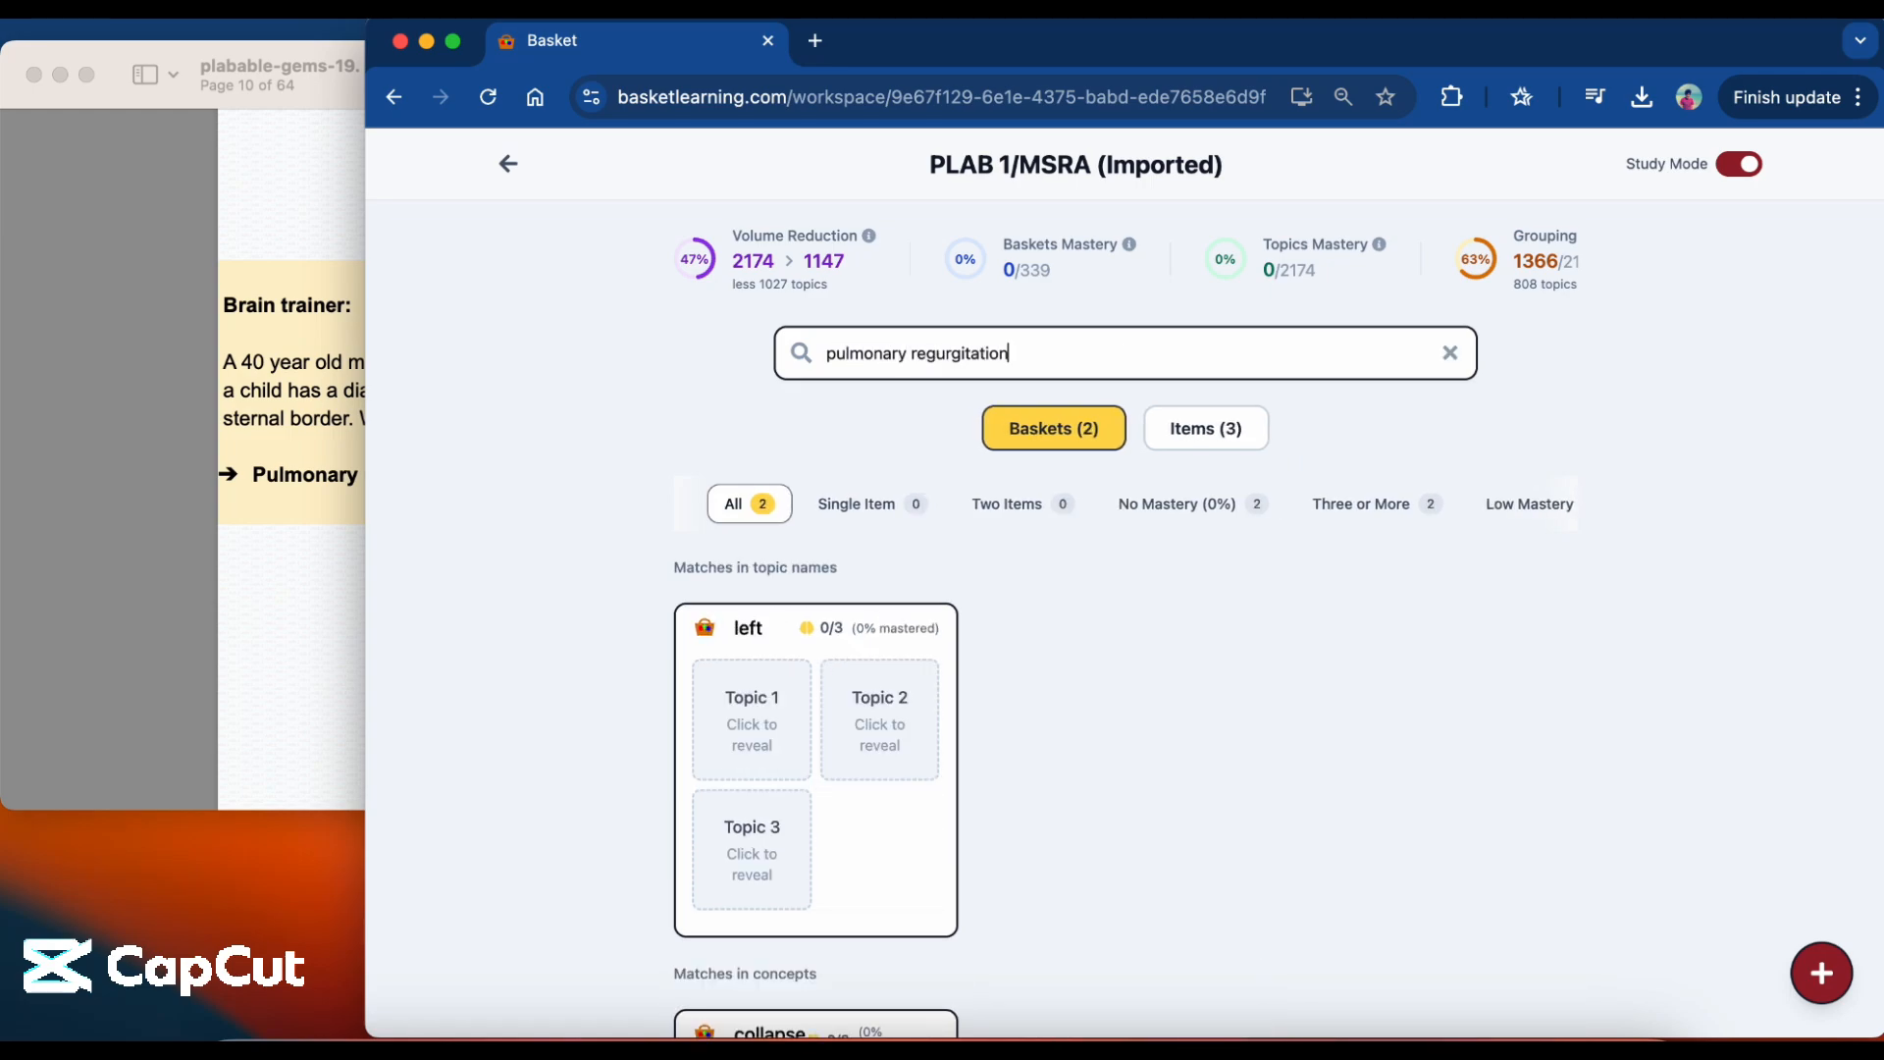
scroll(1145, 709, down, 5)
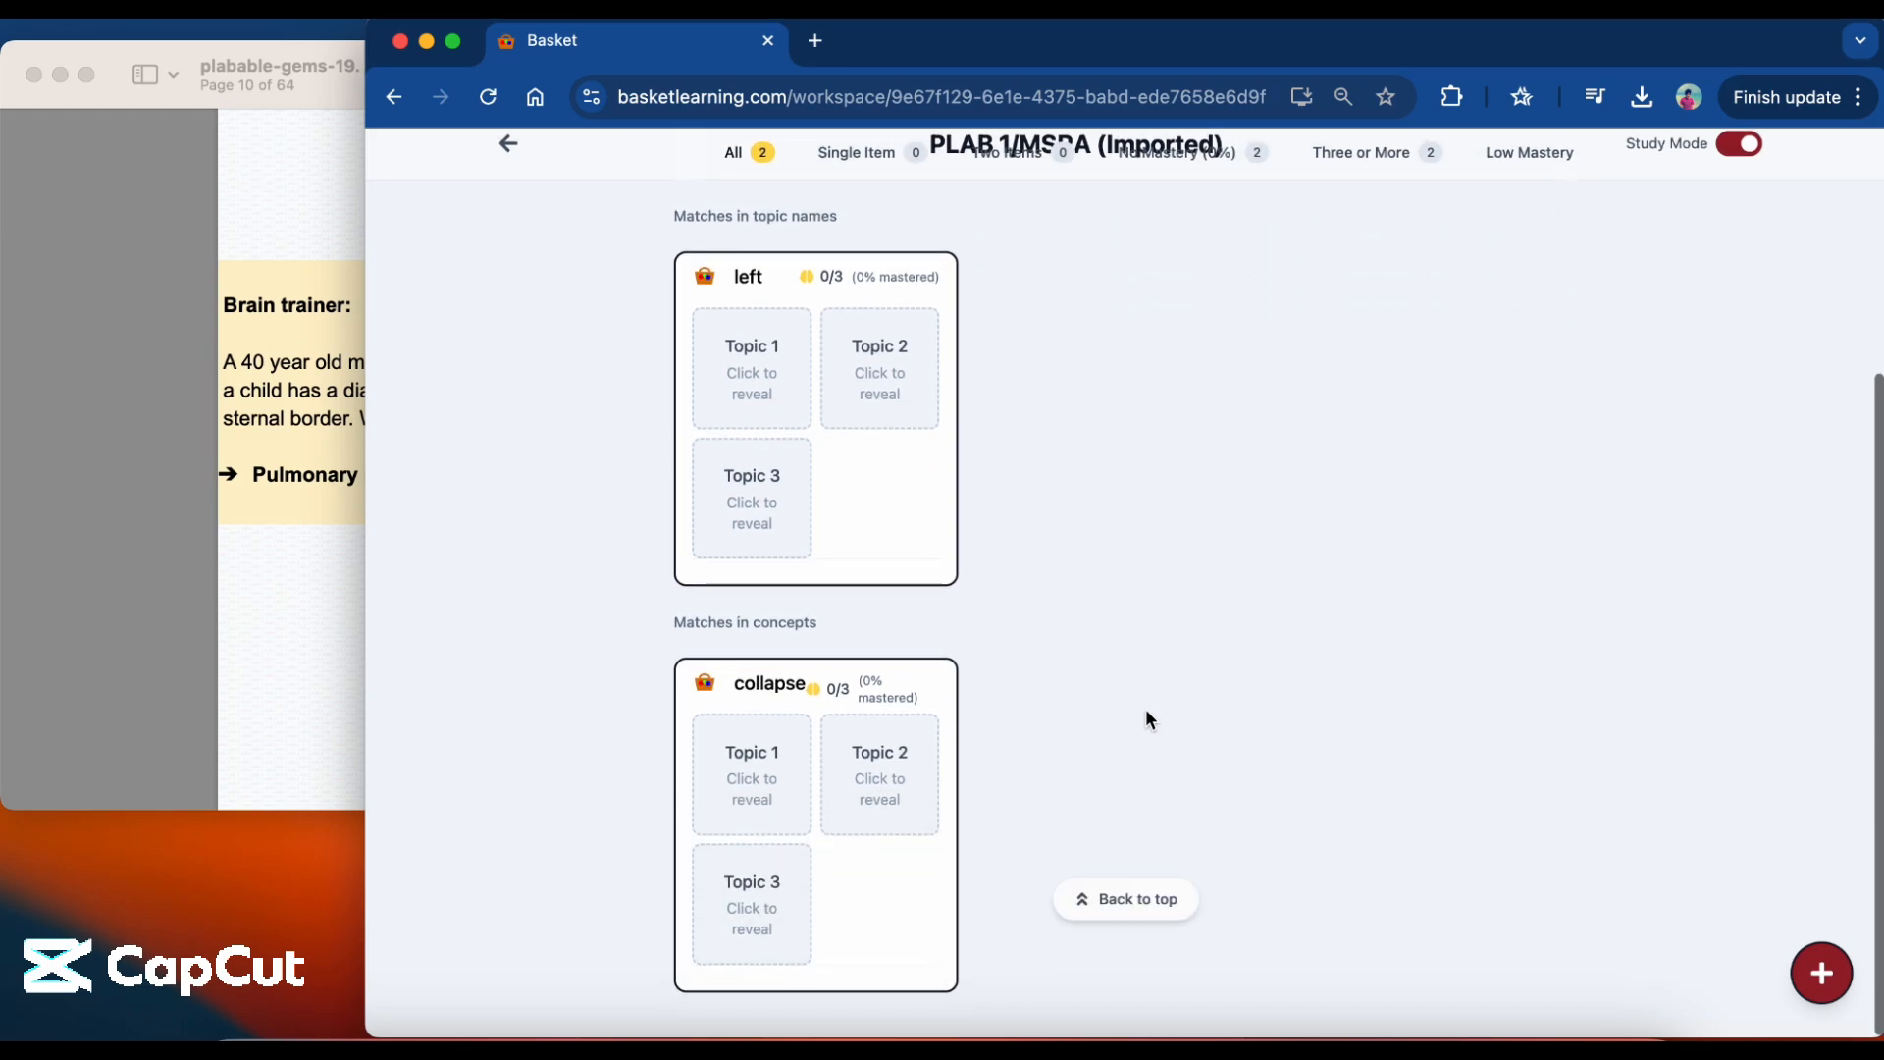
scroll(1145, 709, up, 4)
scroll(1145, 710, up, 2)
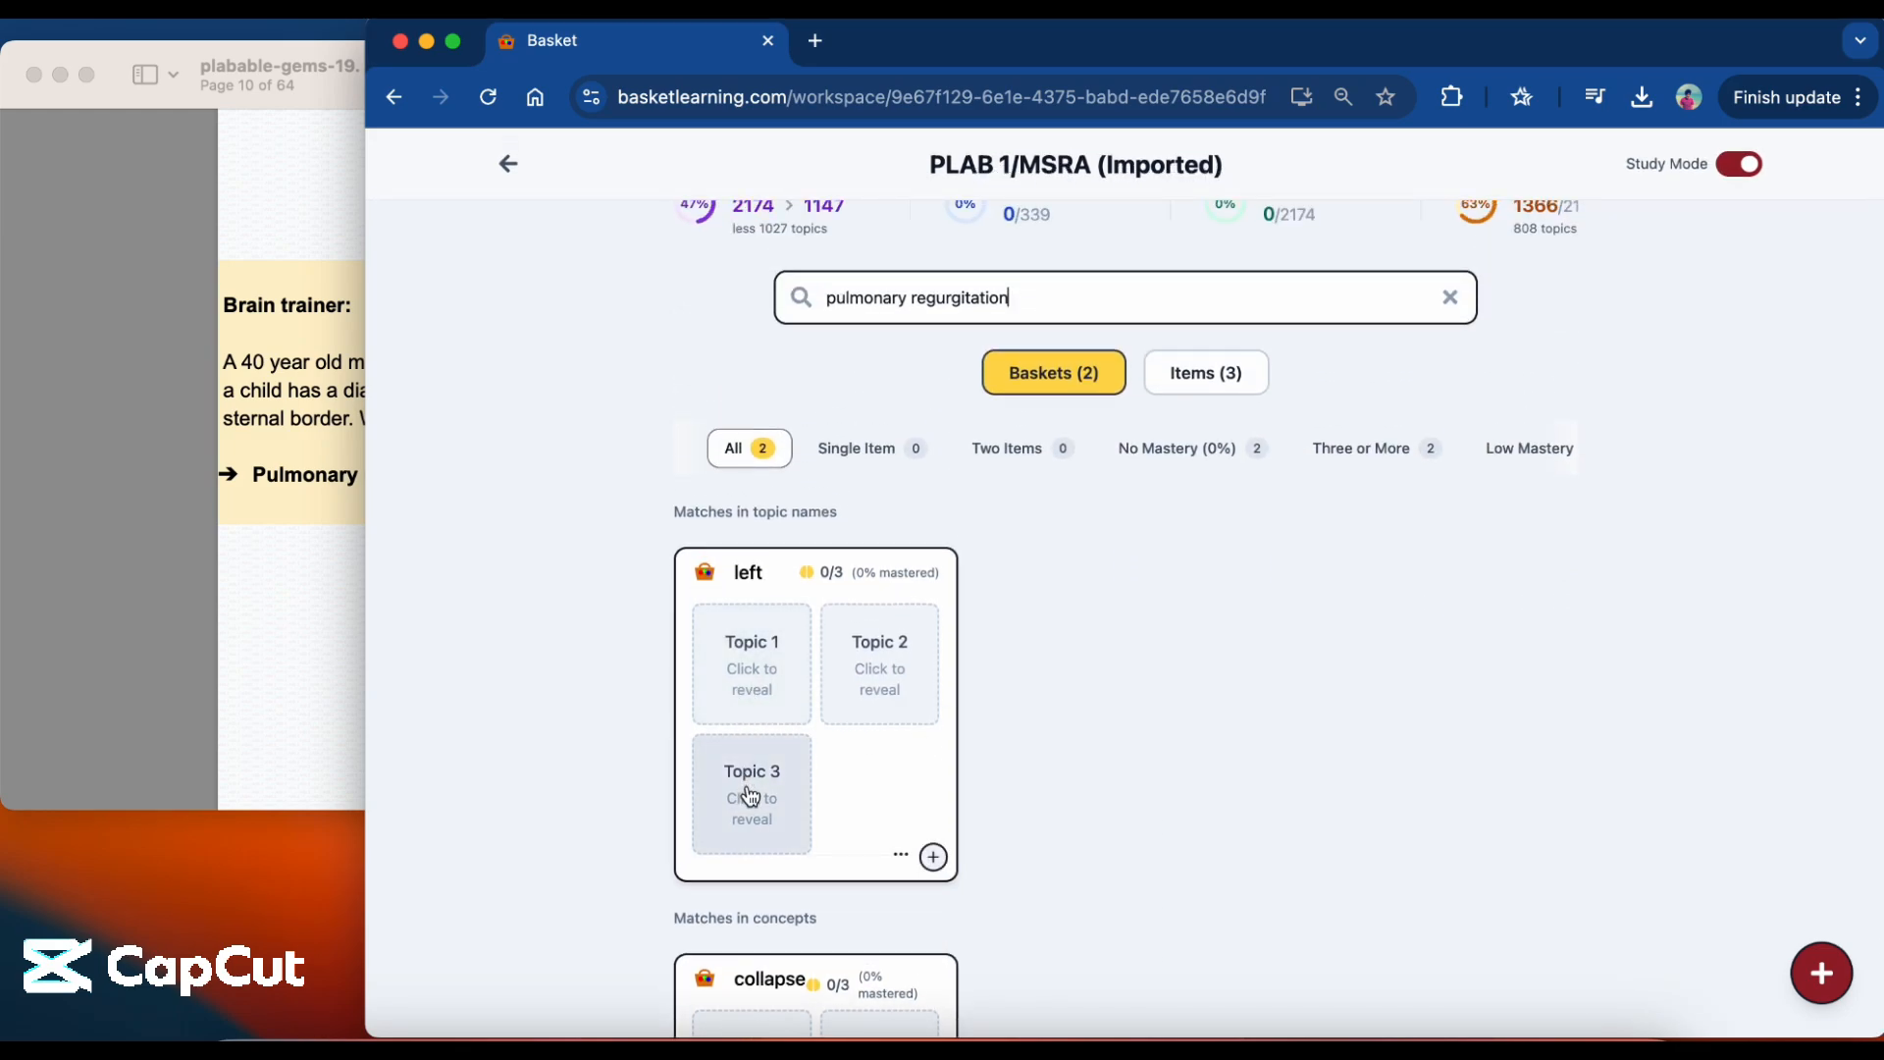
scroll(1073, 752, down, 1)
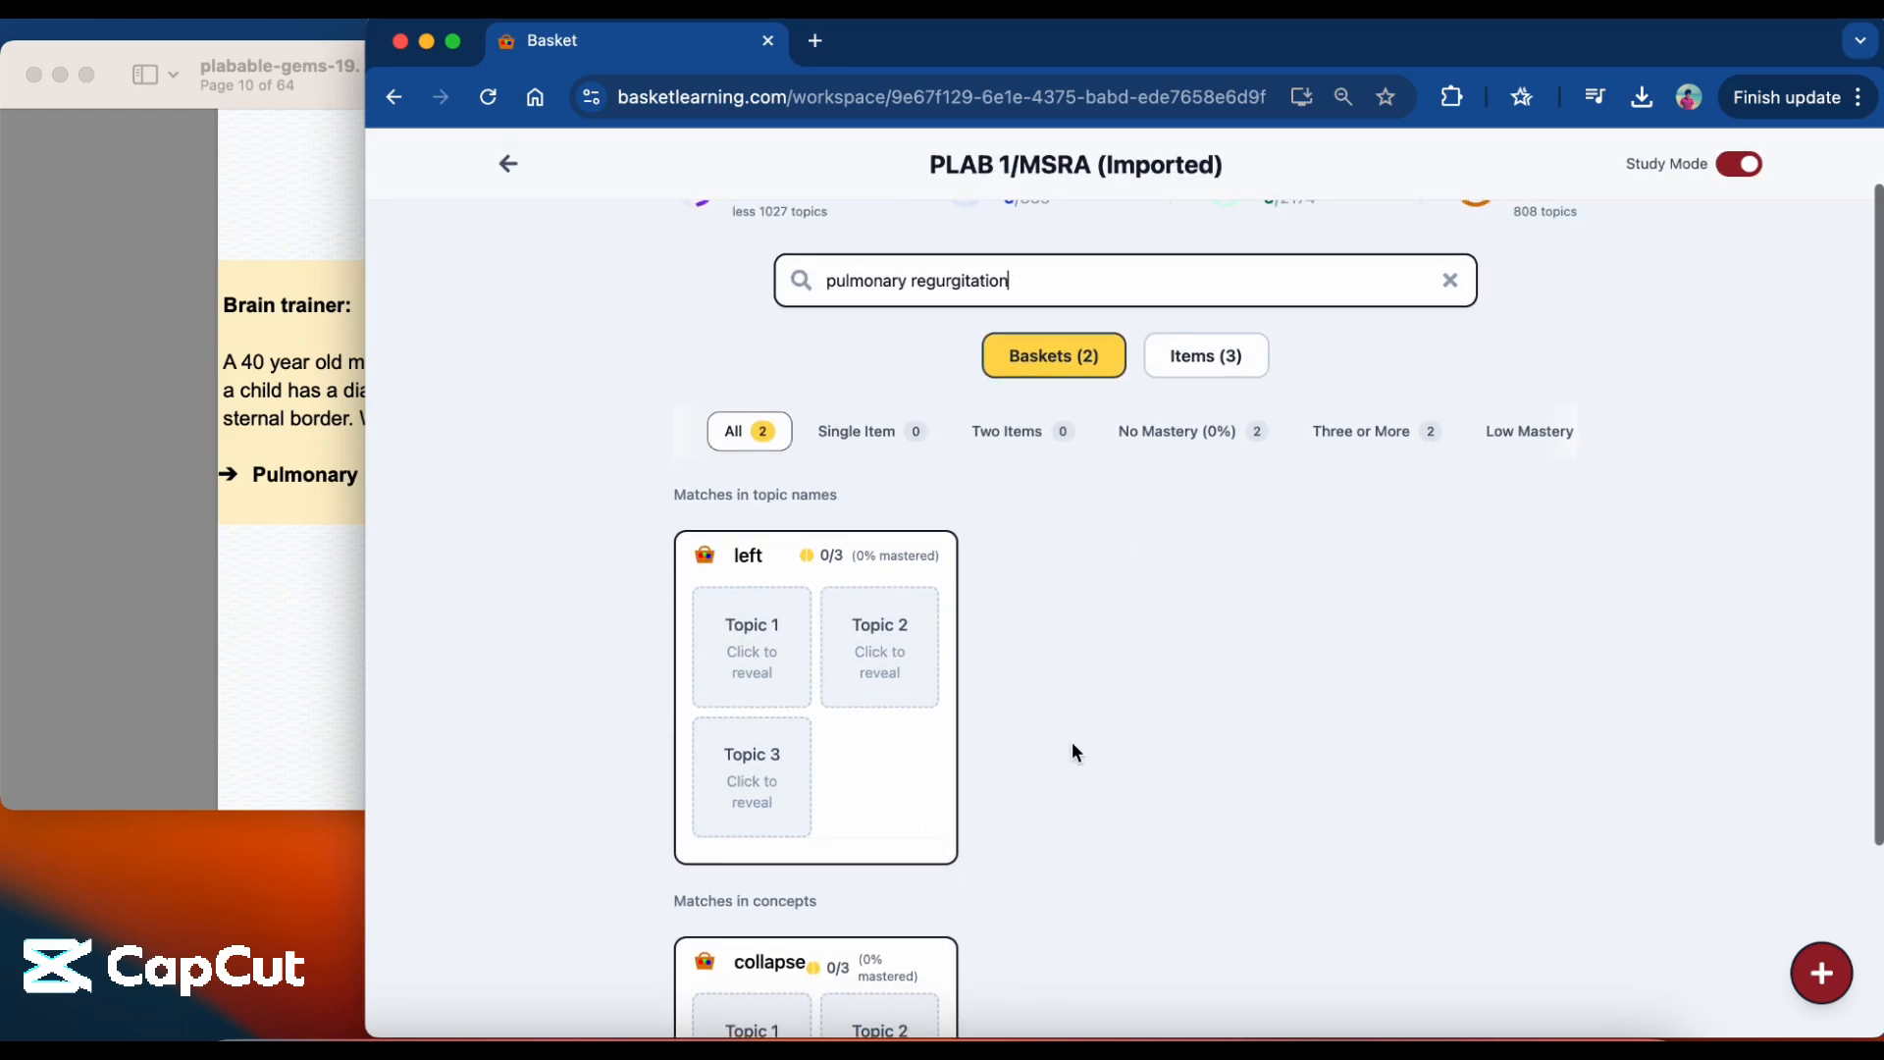
scroll(1071, 743, down, 1)
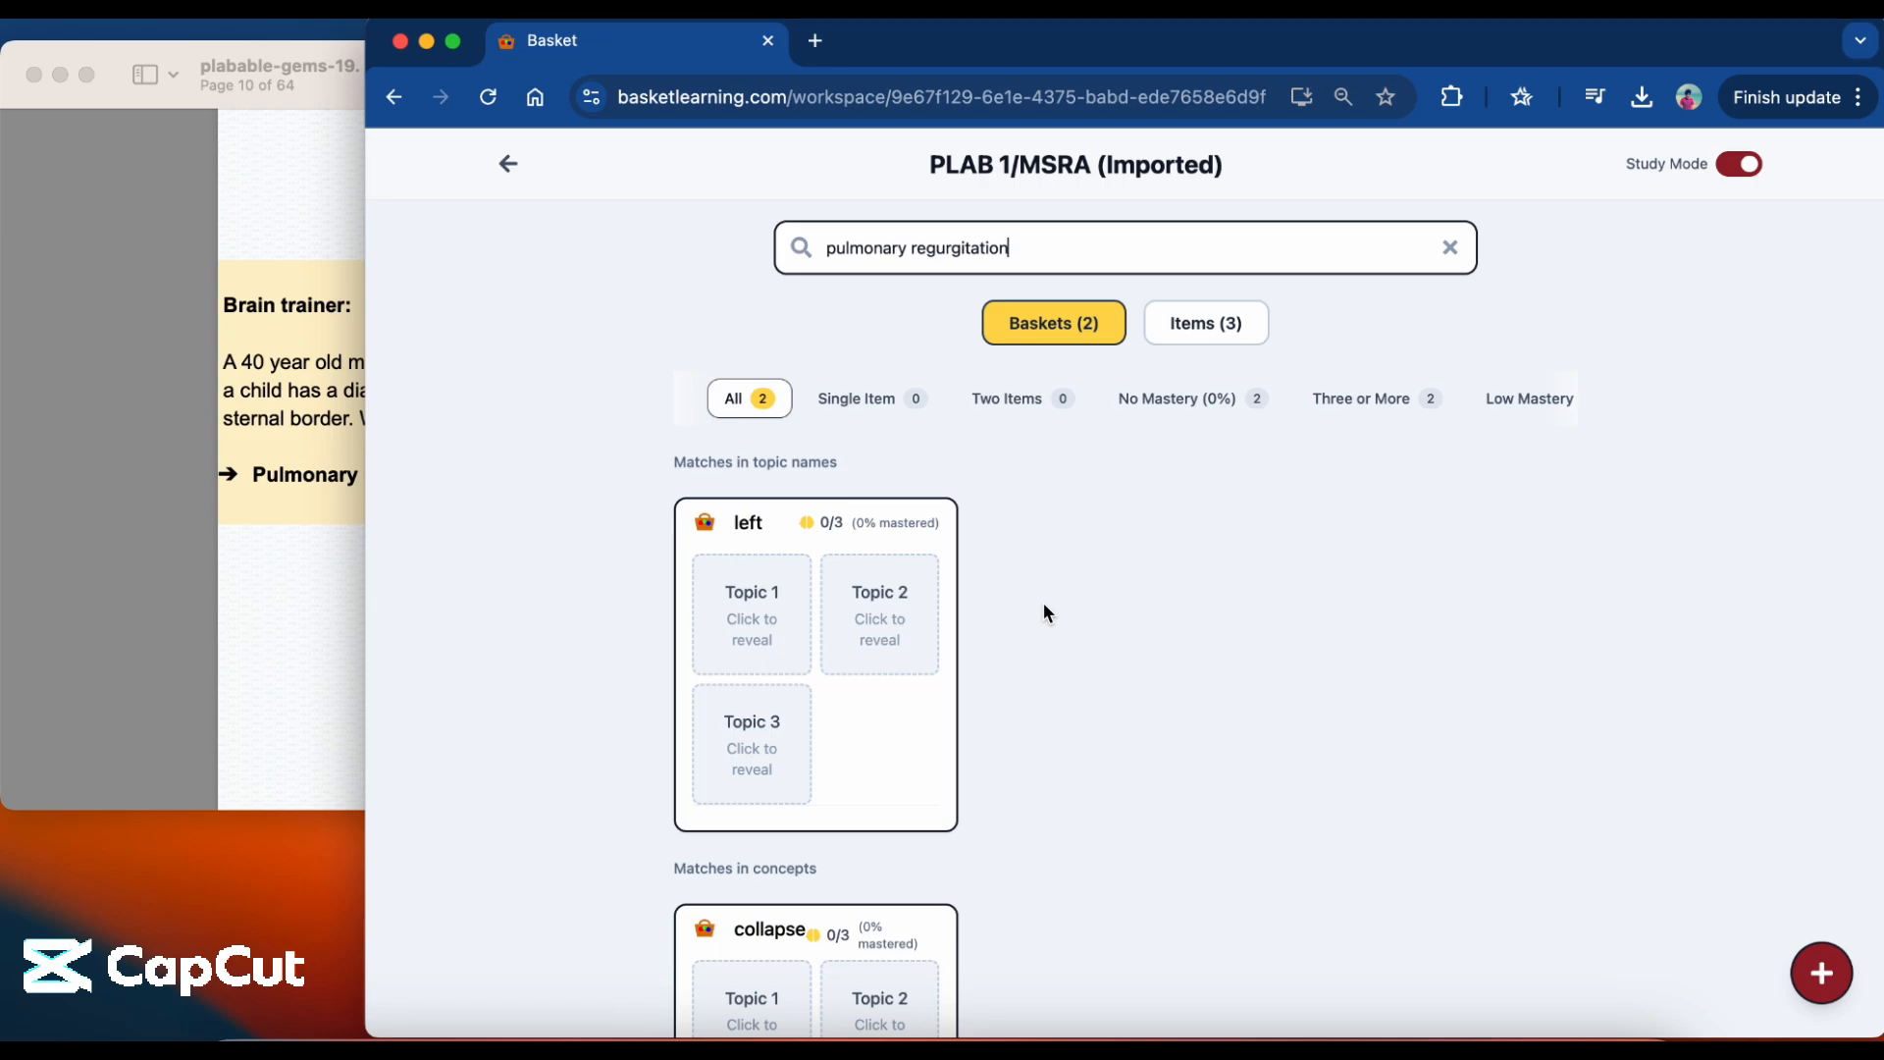
Reveal the three hidden topics in the left basket.
click(756, 633)
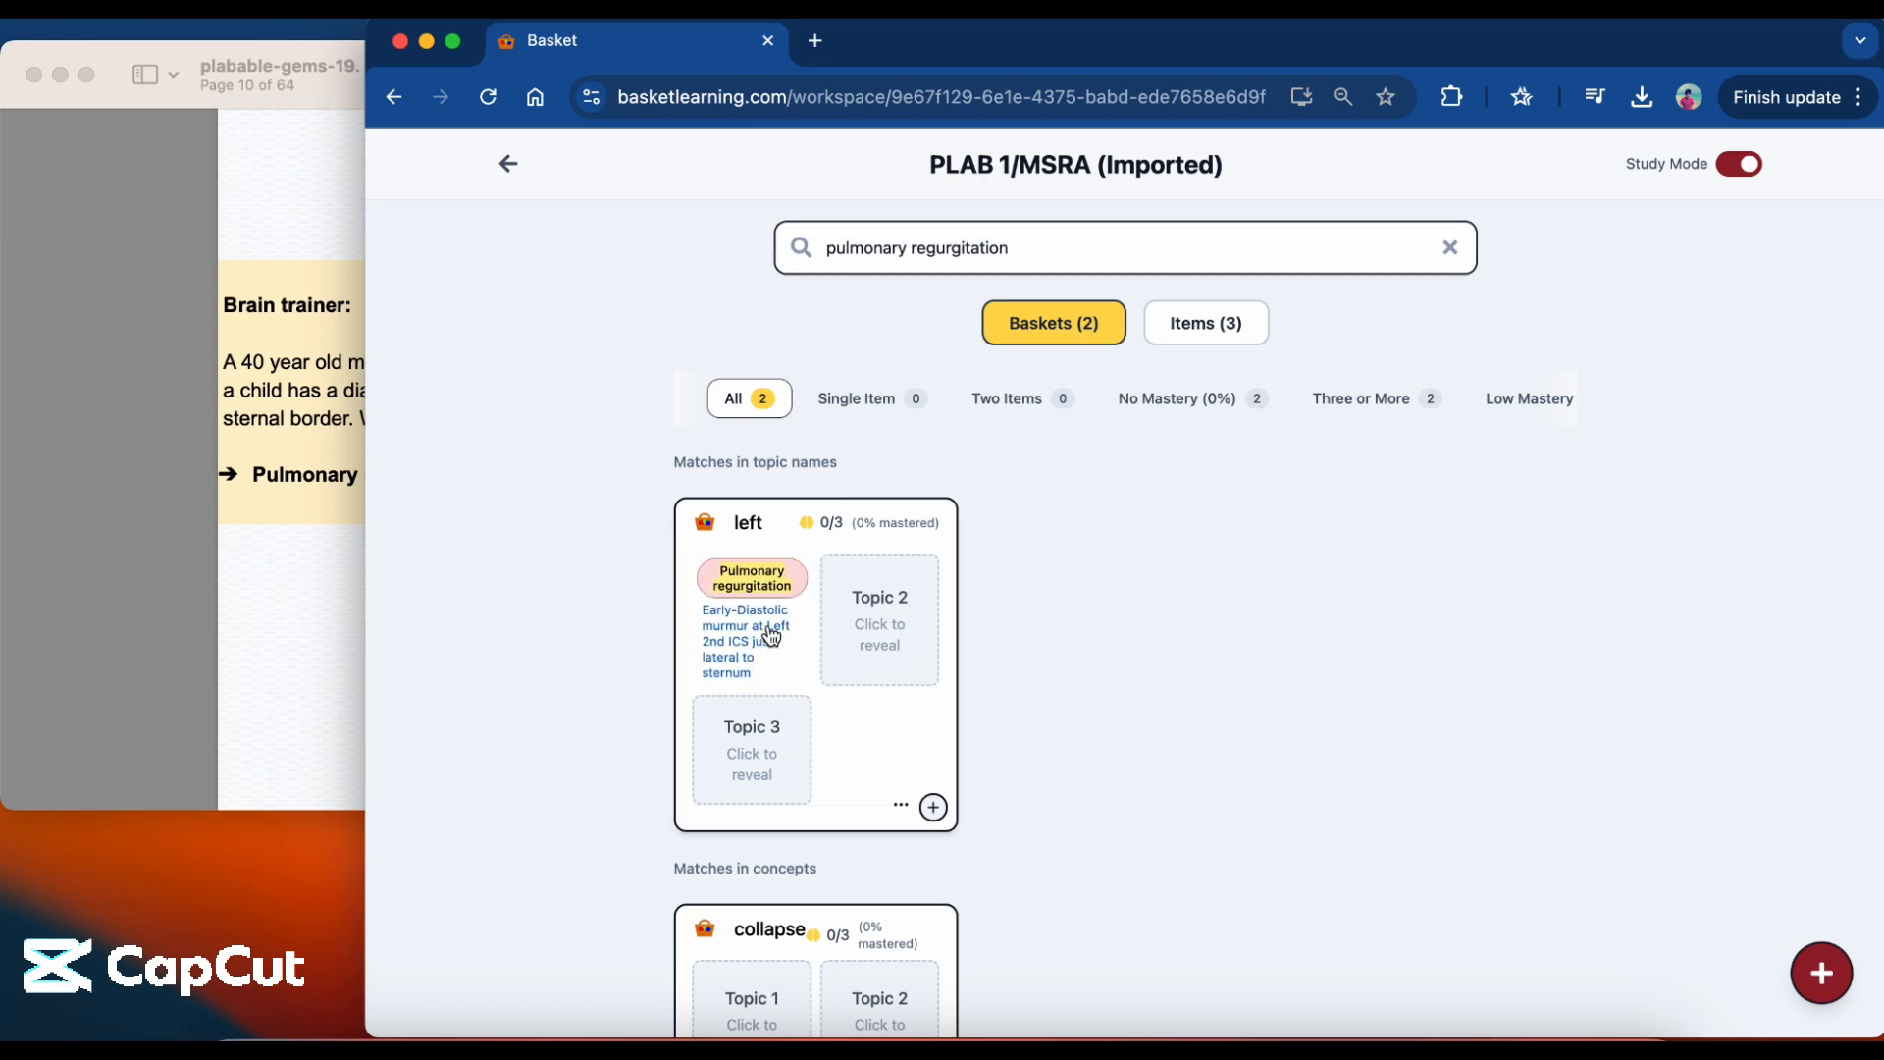
click(865, 636)
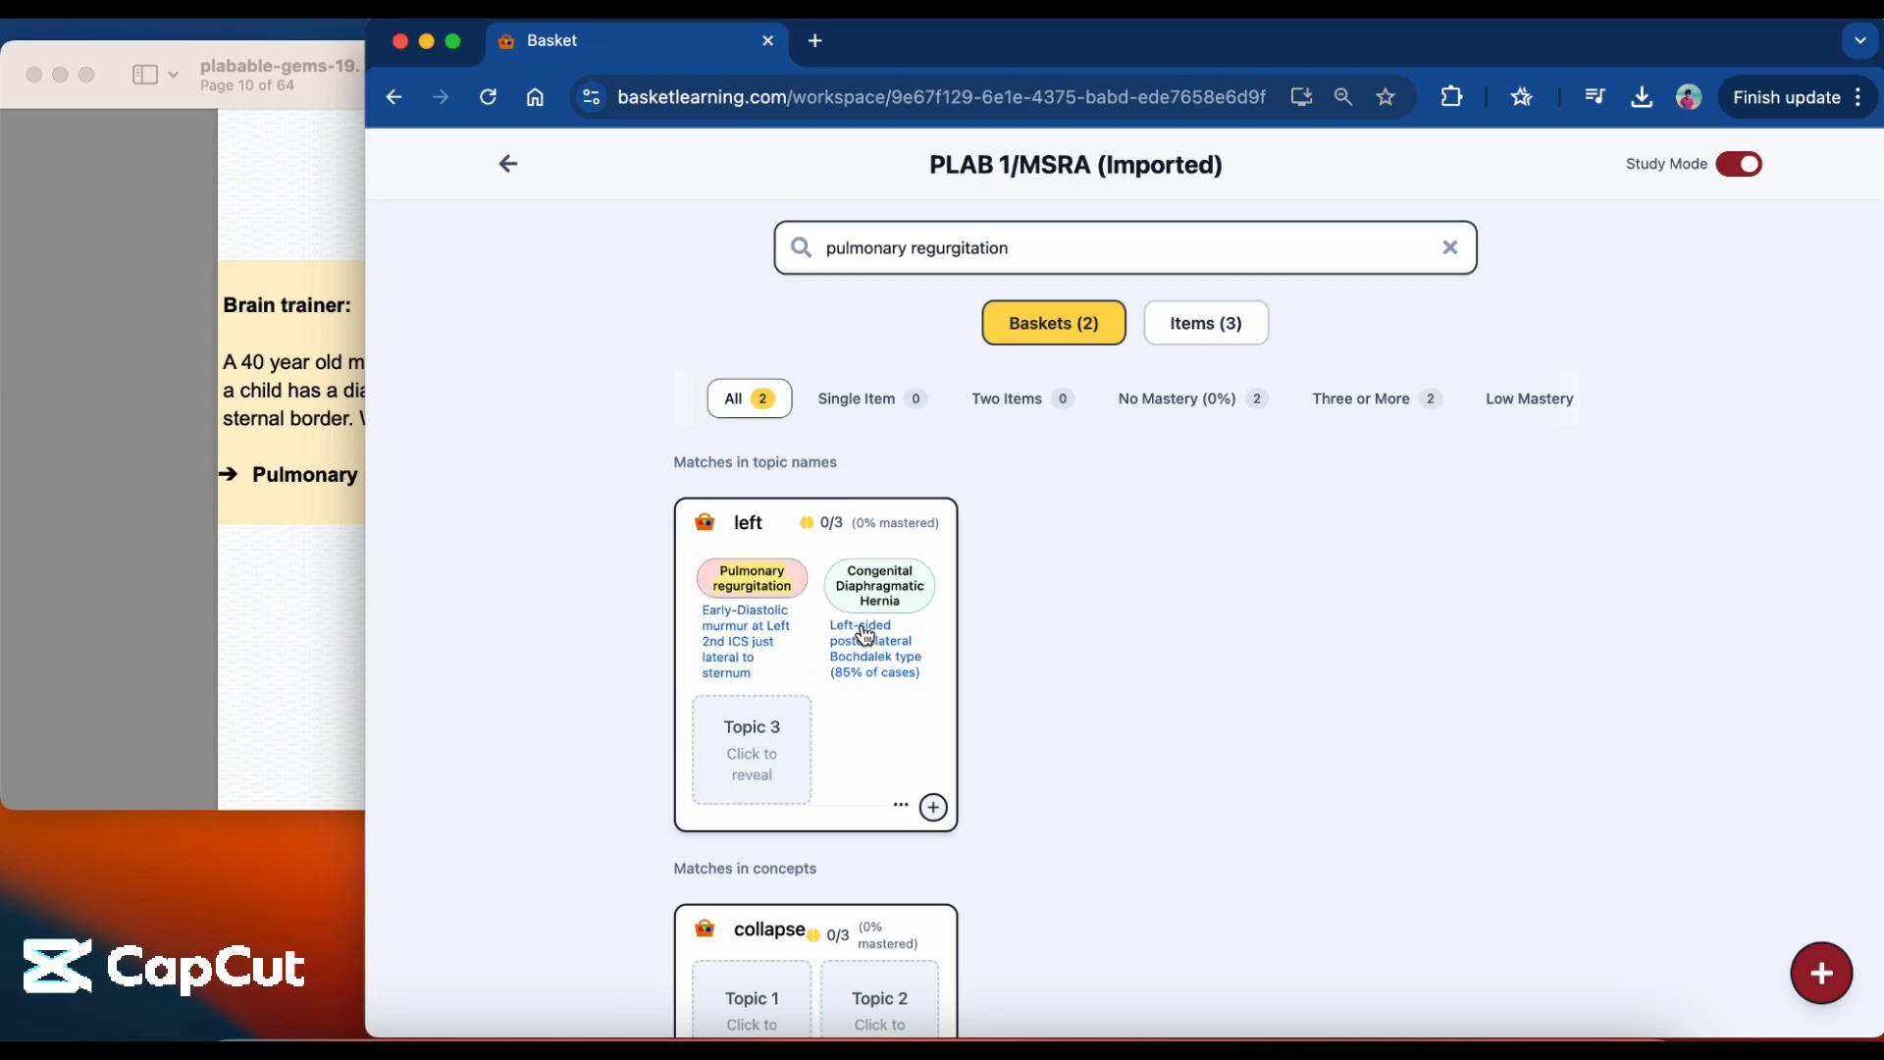
click(772, 748)
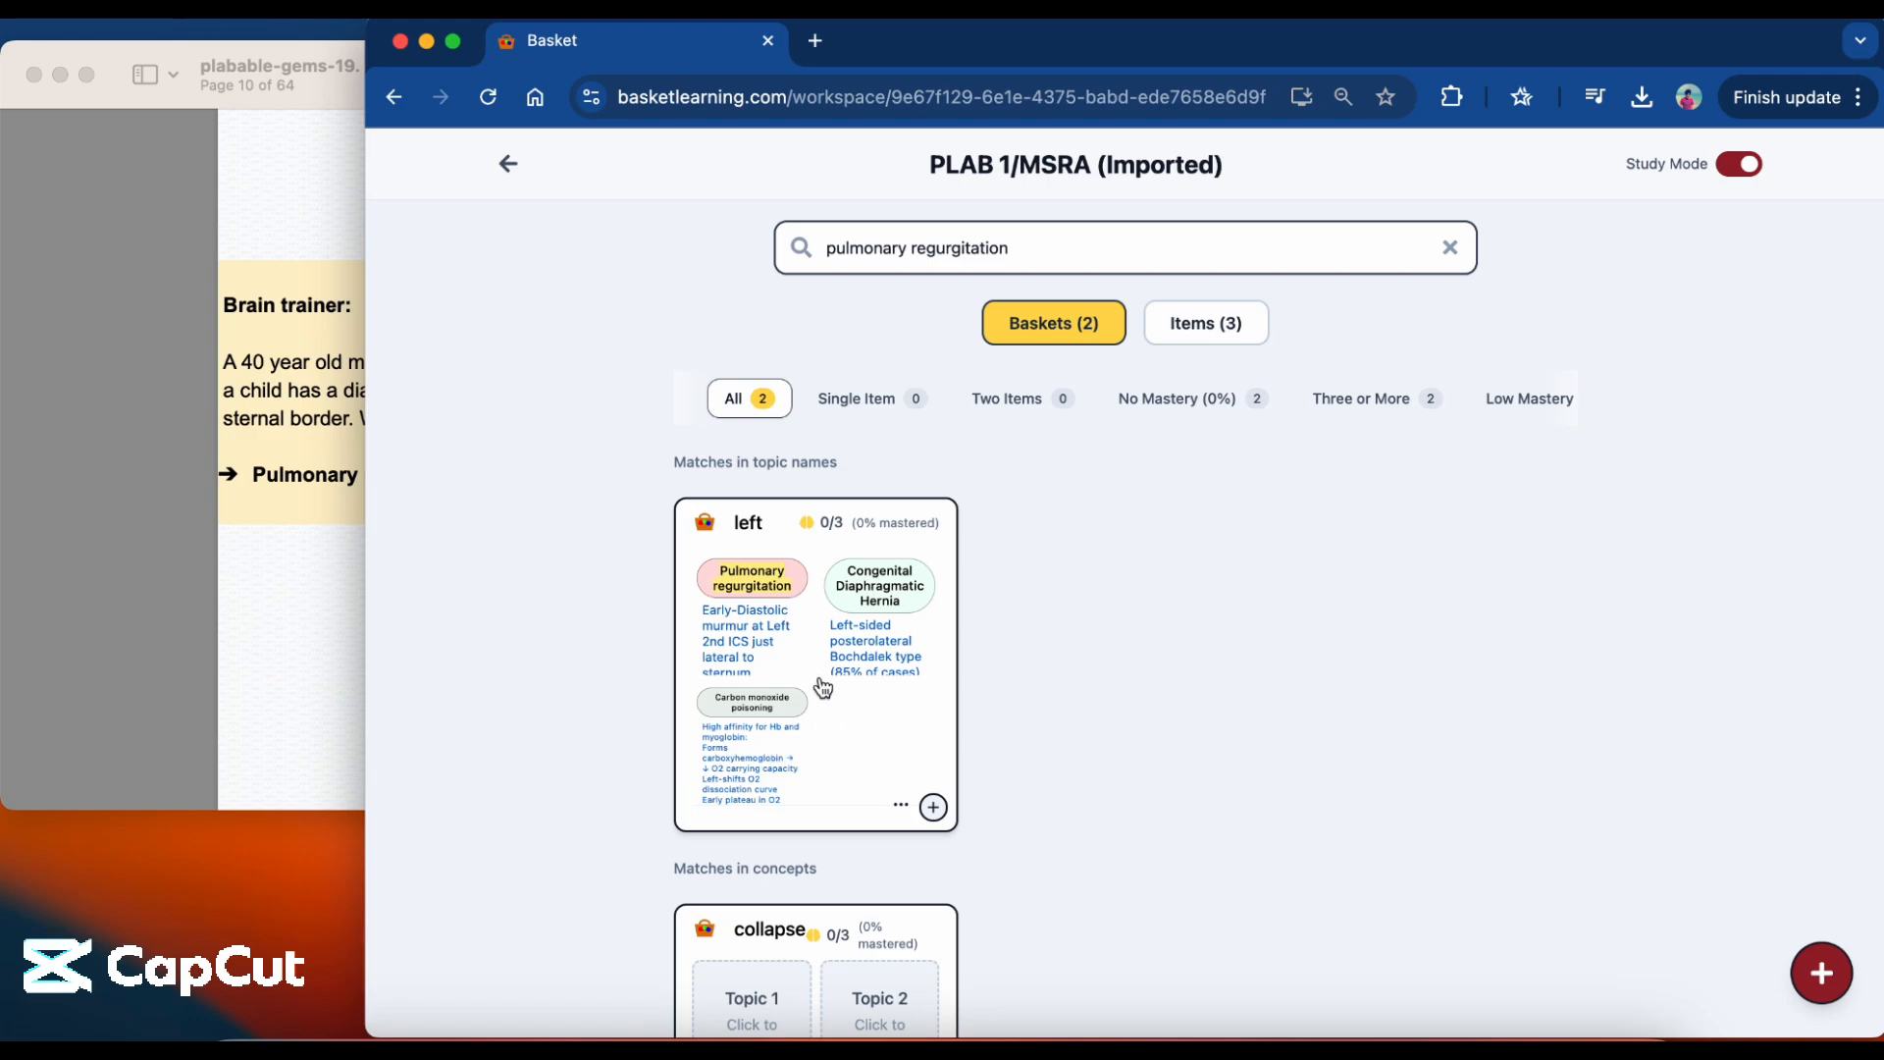
Open the left basket and mark its Congenital Diaphragmatic Hernia topic as mastered.
click(842, 754)
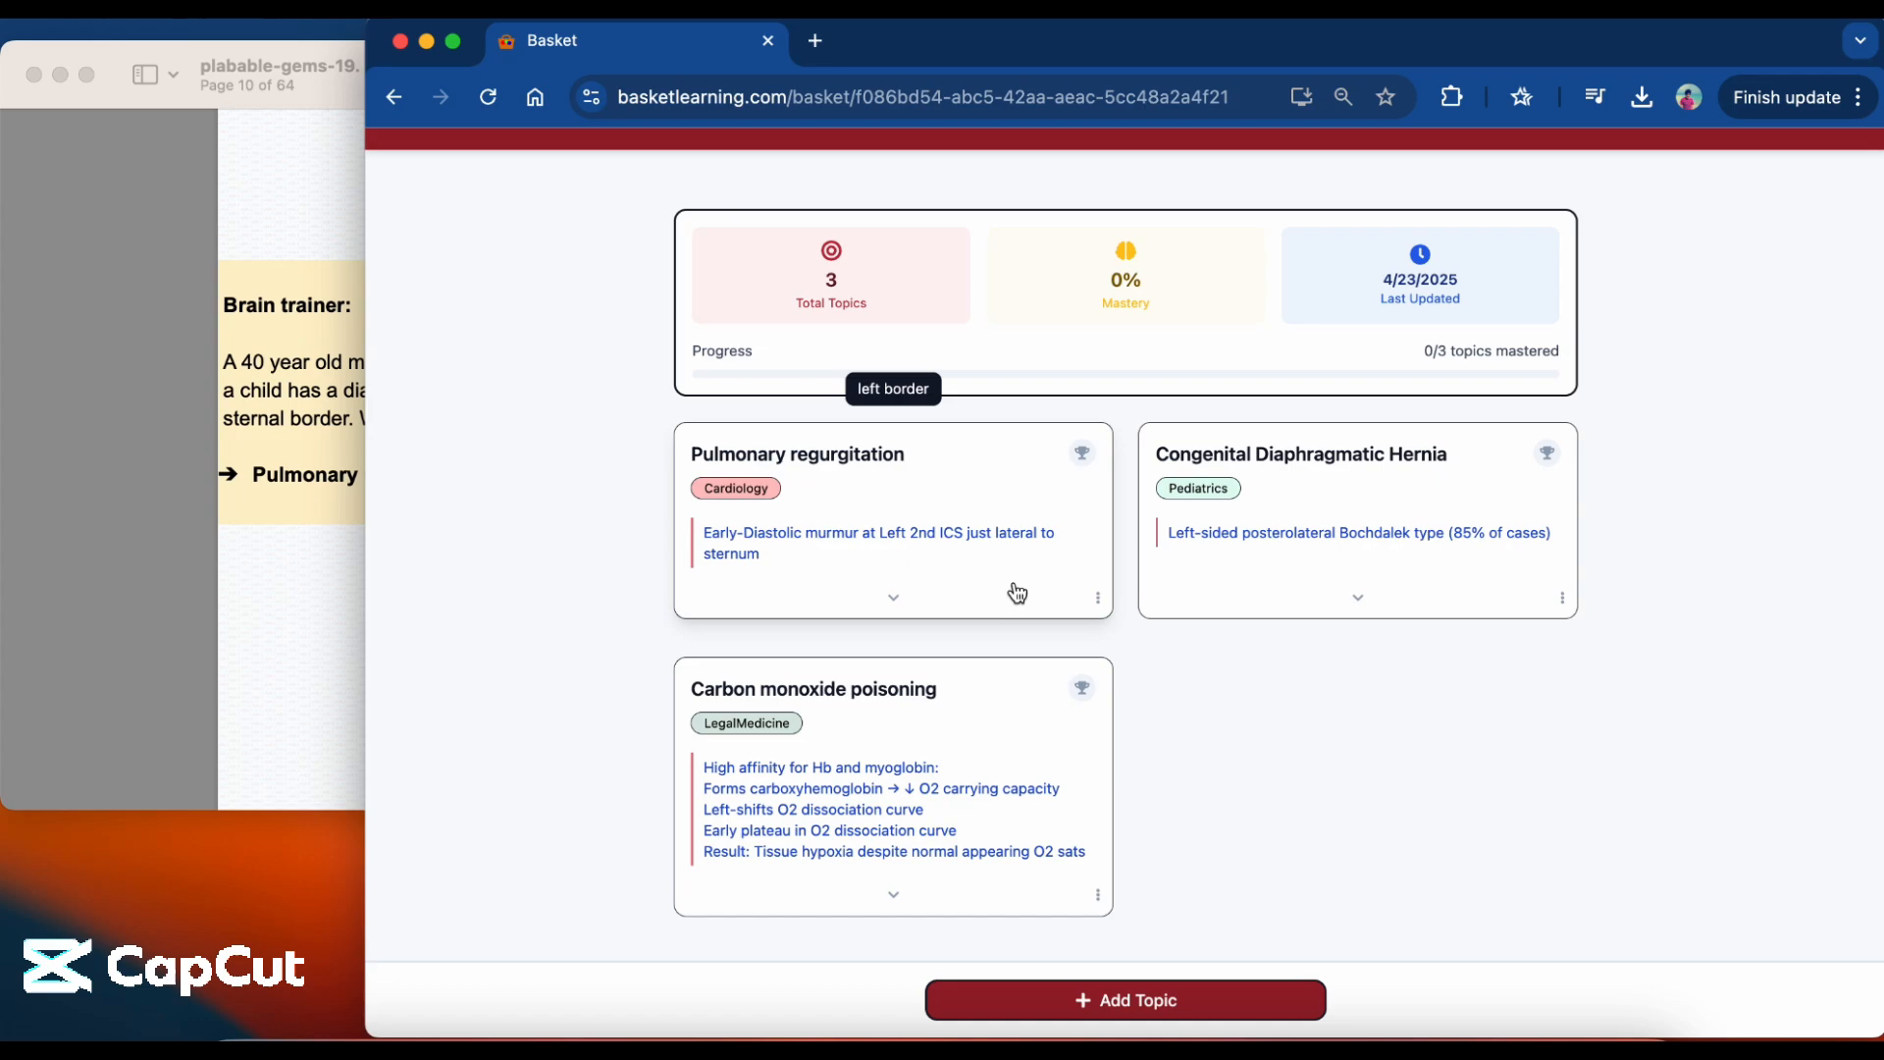
click(1548, 456)
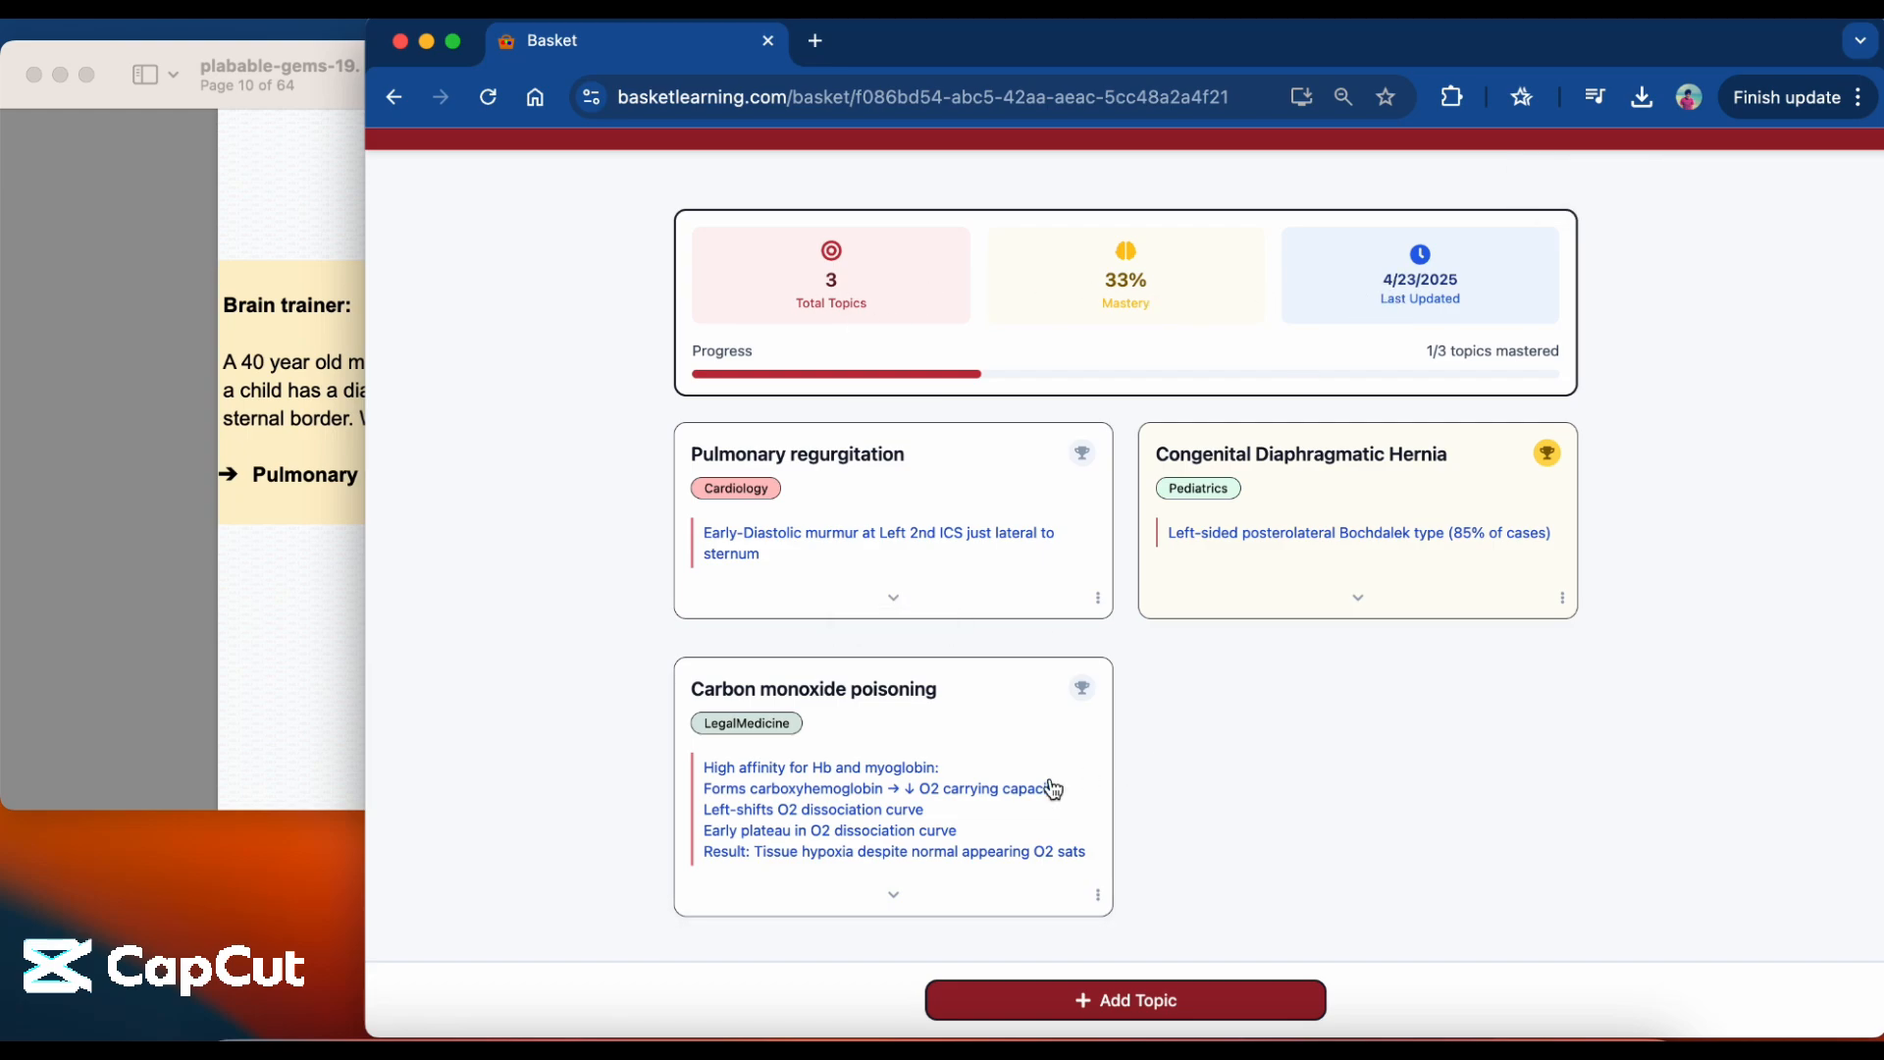
Expand the Carbon monoxide poisoning topic to read its full notes, collapse it, and review the left basket's topics and relationship descriptions.
mouse_move(948, 822)
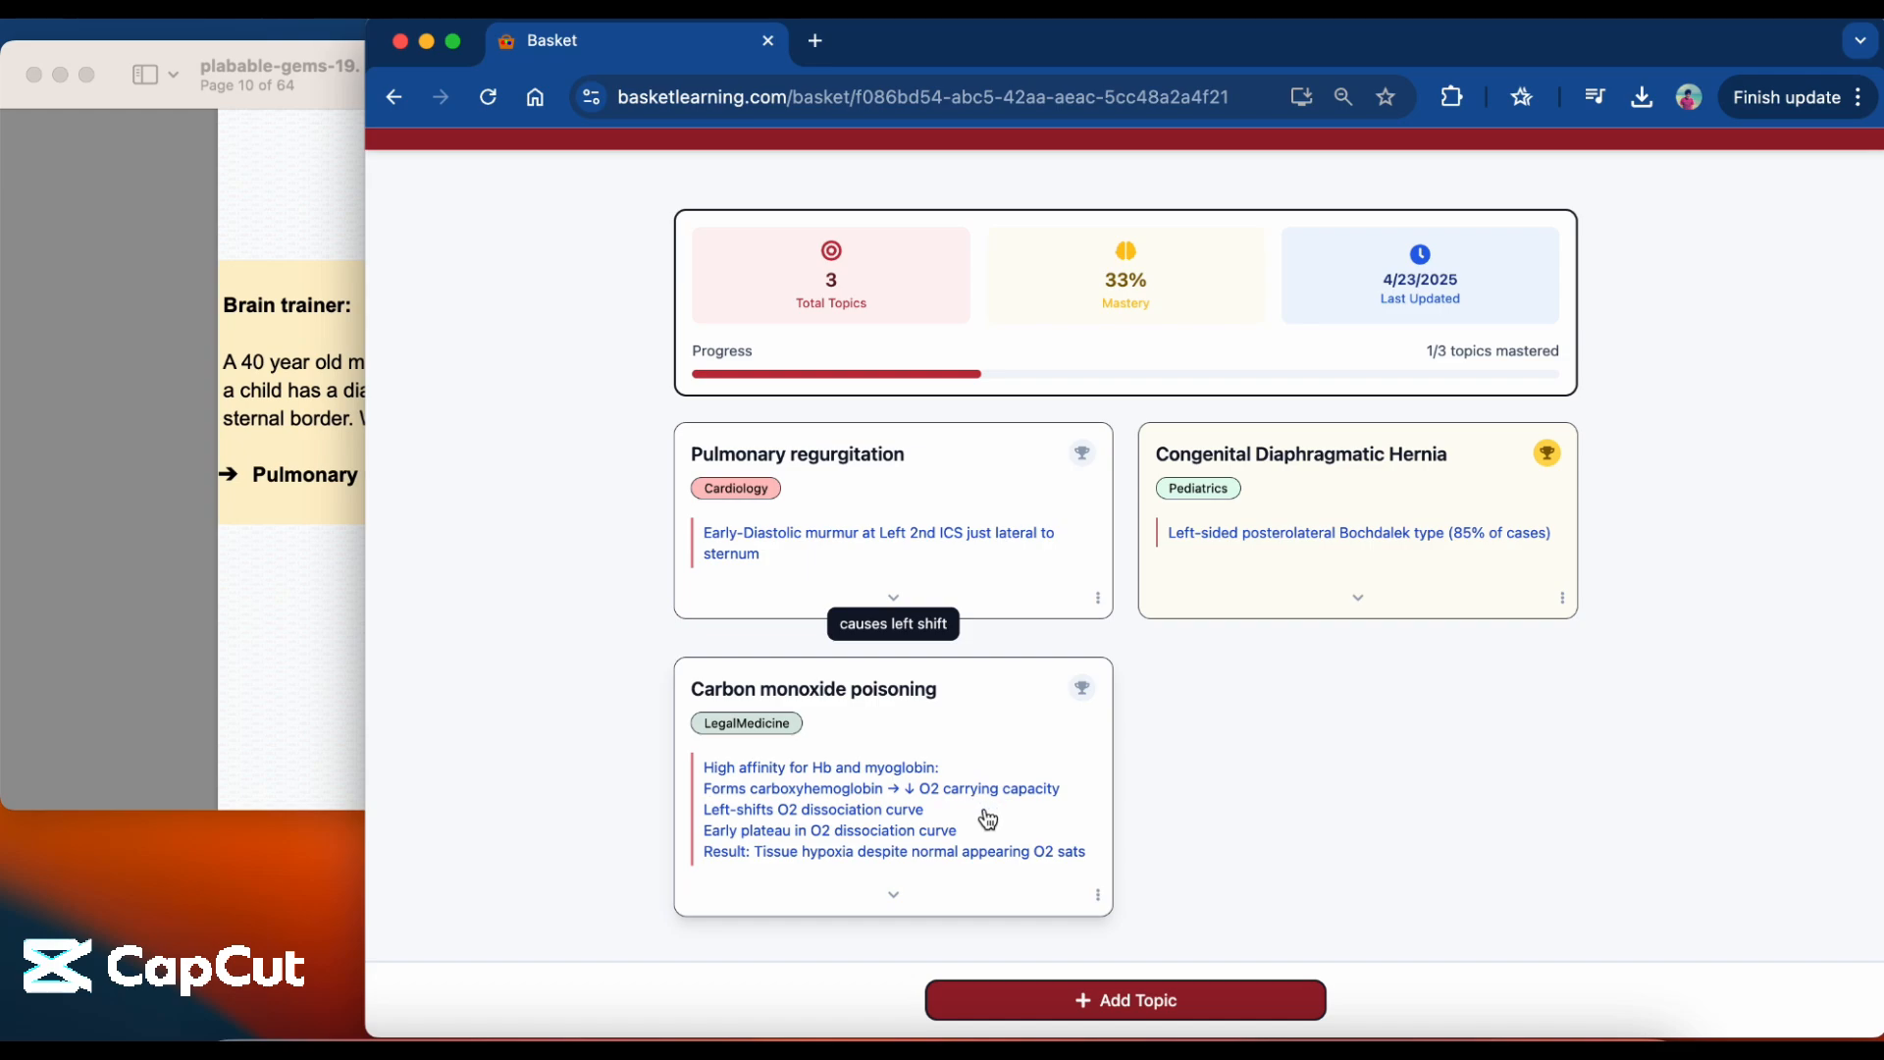
click(894, 898)
scroll(899, 904, down, 10)
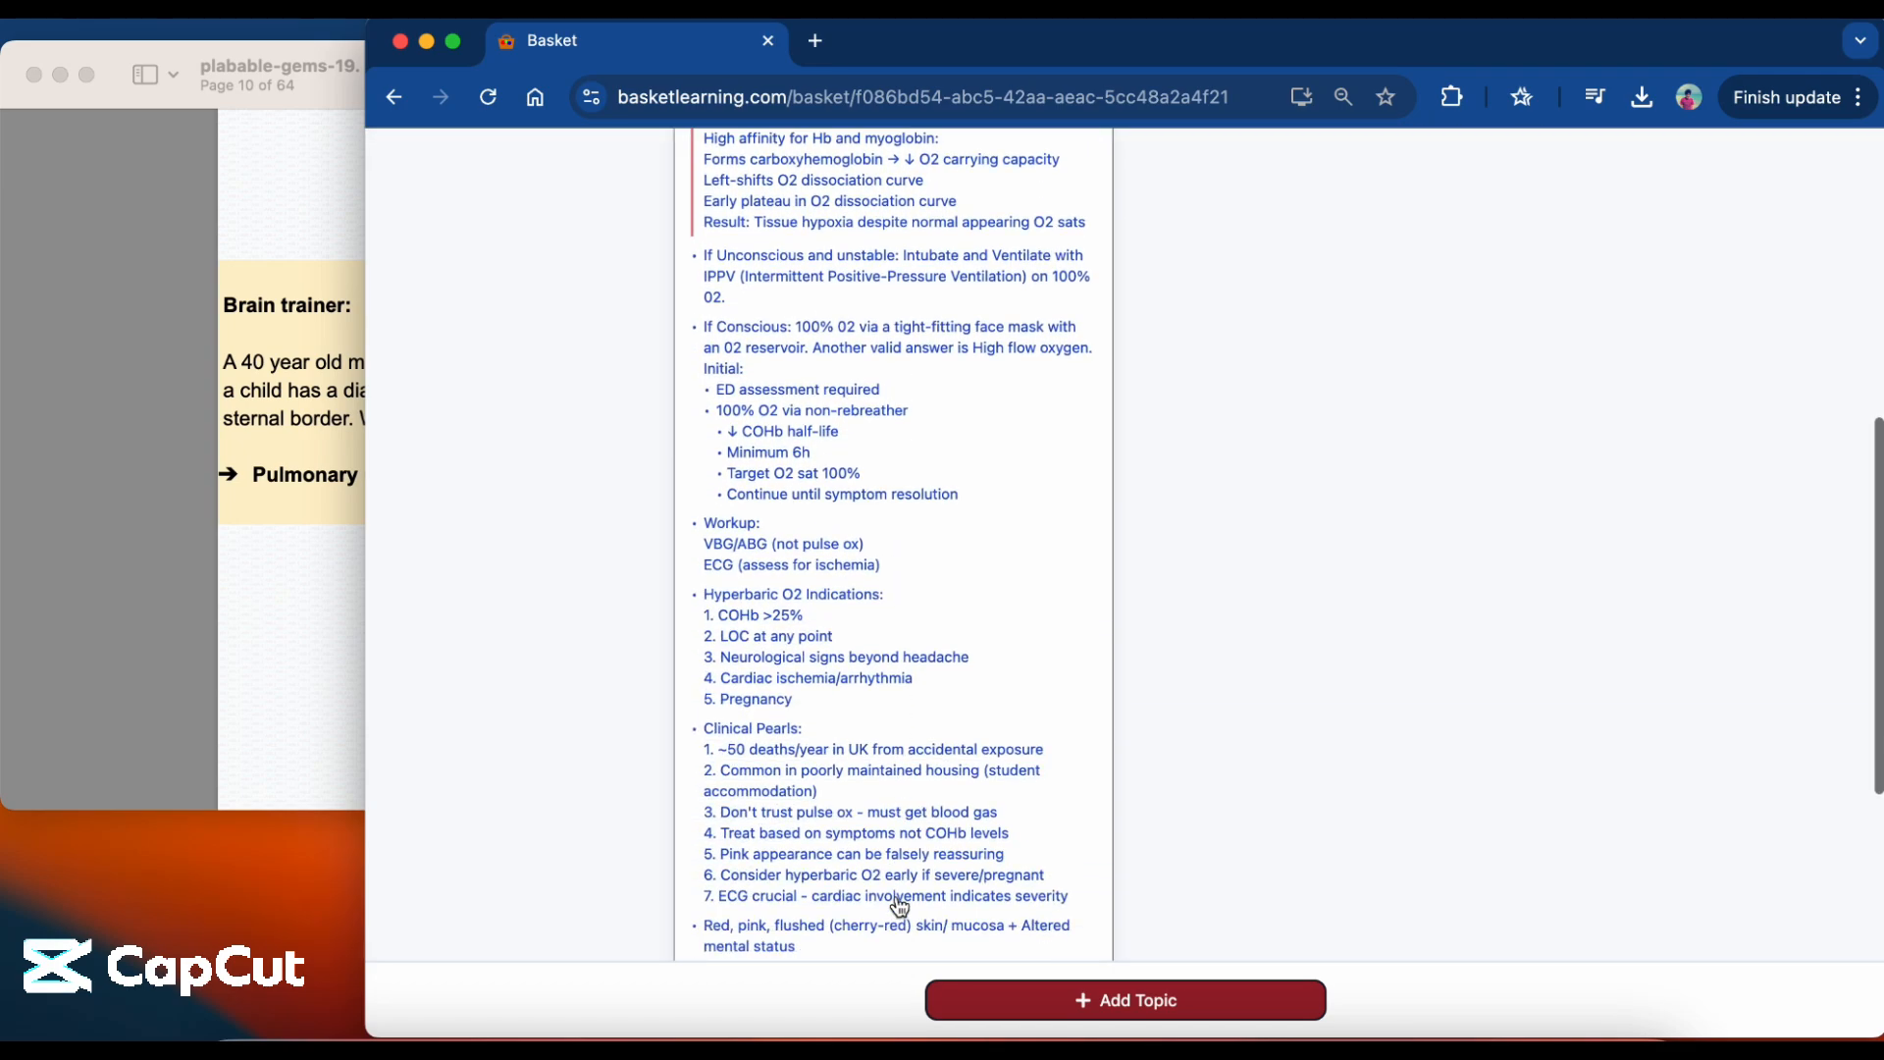
scroll(898, 905, down, 3)
click(895, 899)
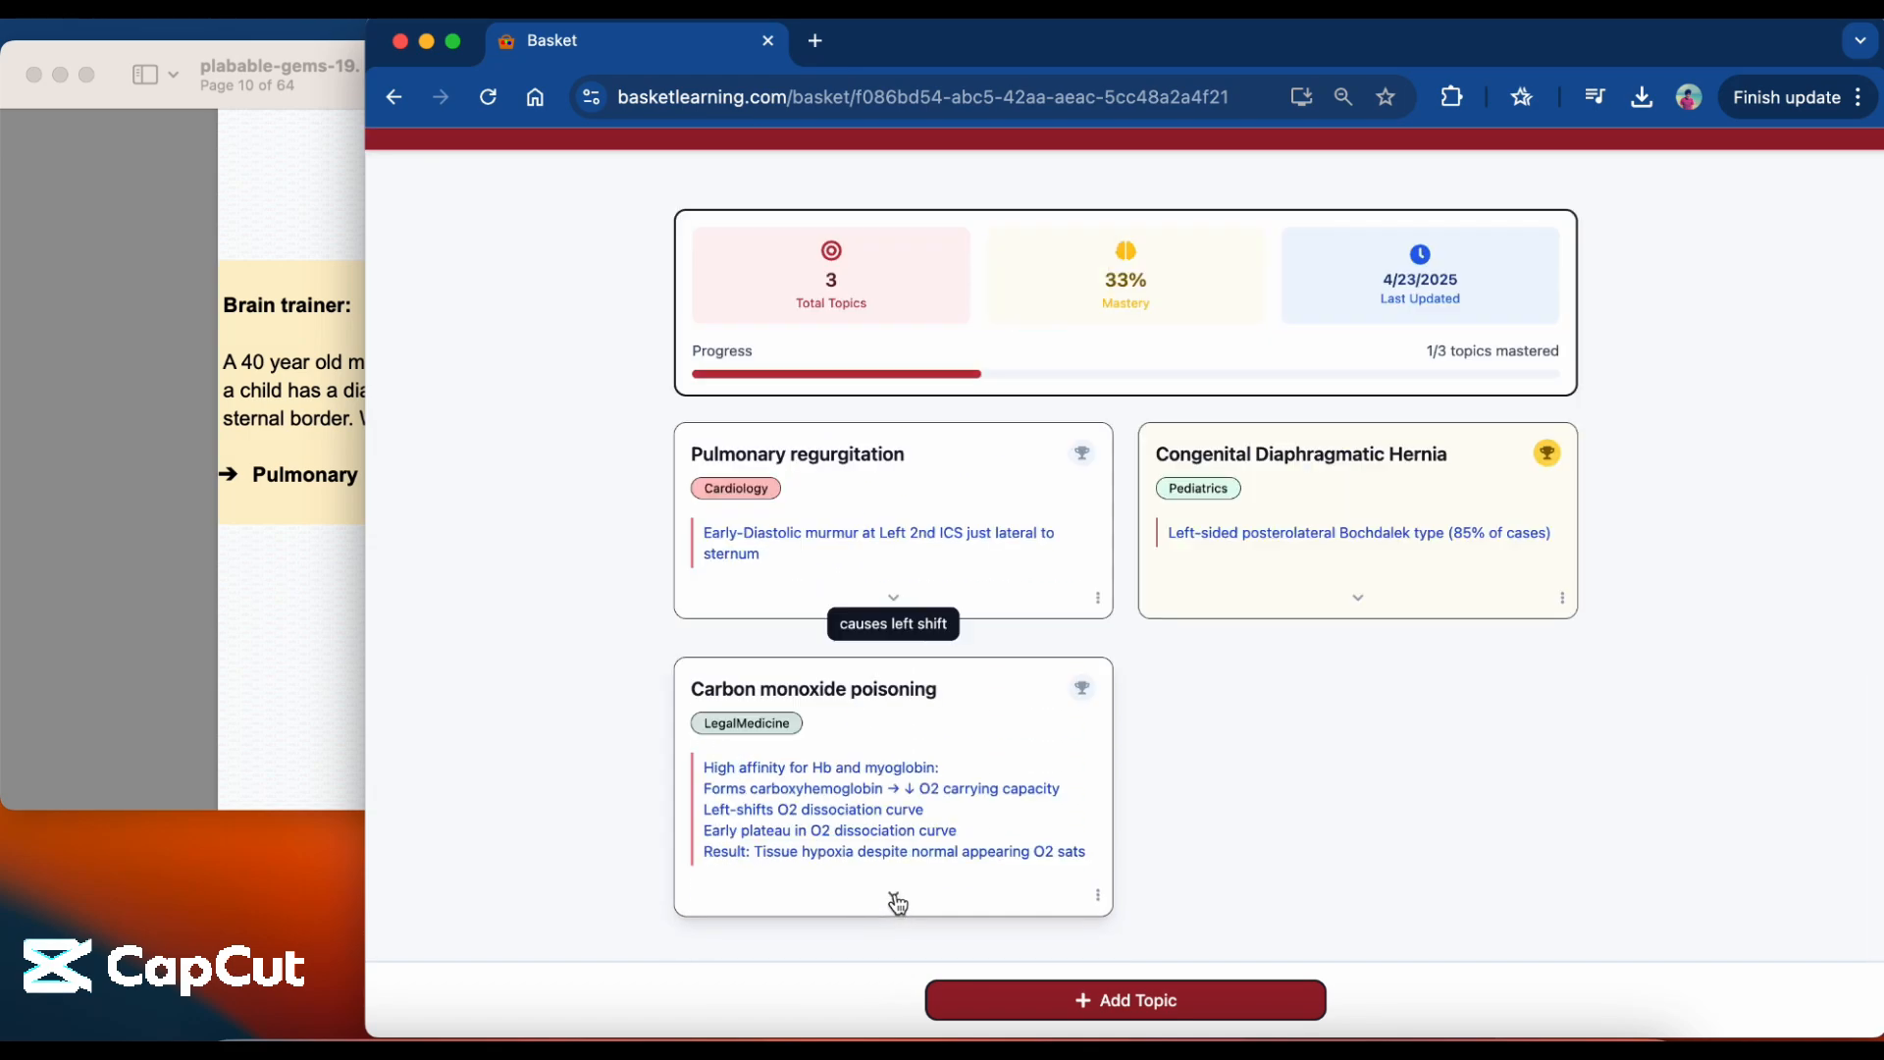
scroll(899, 904, down, 1)
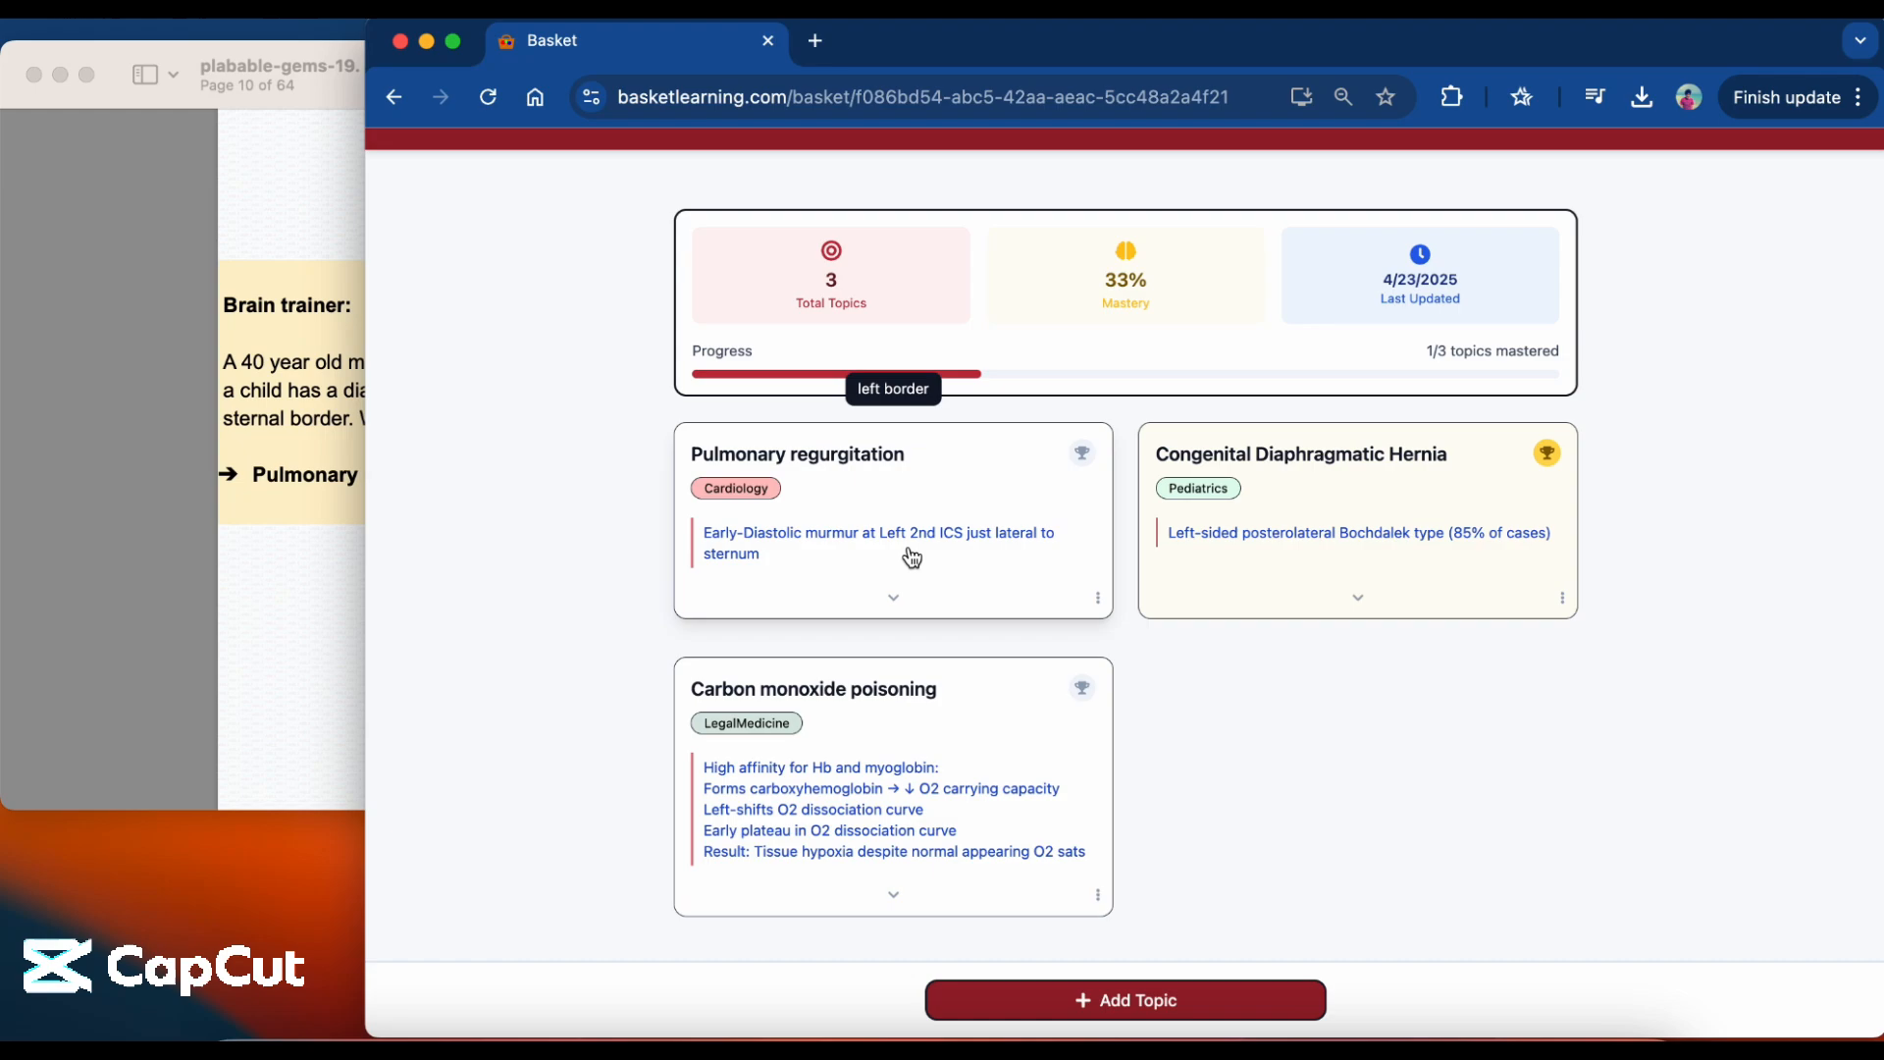
scroll(981, 556, up, 1)
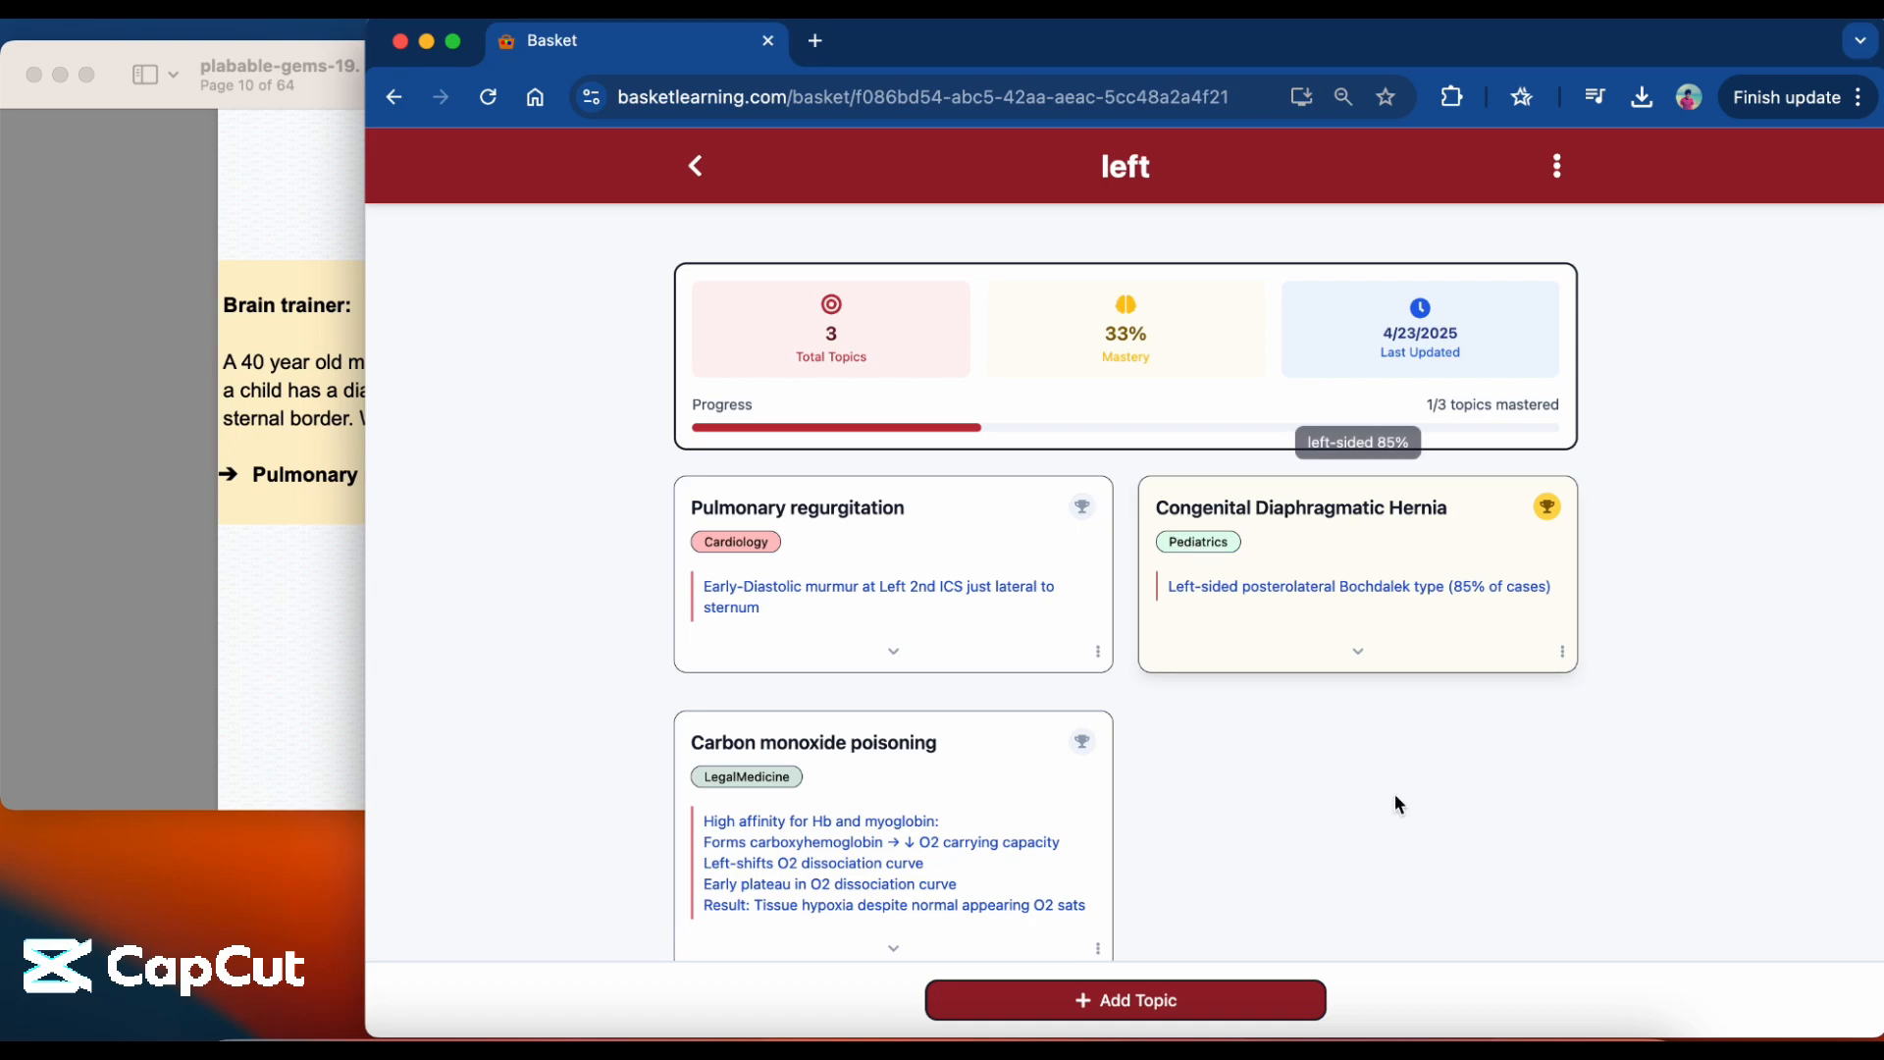
scroll(1395, 800, down, 1)
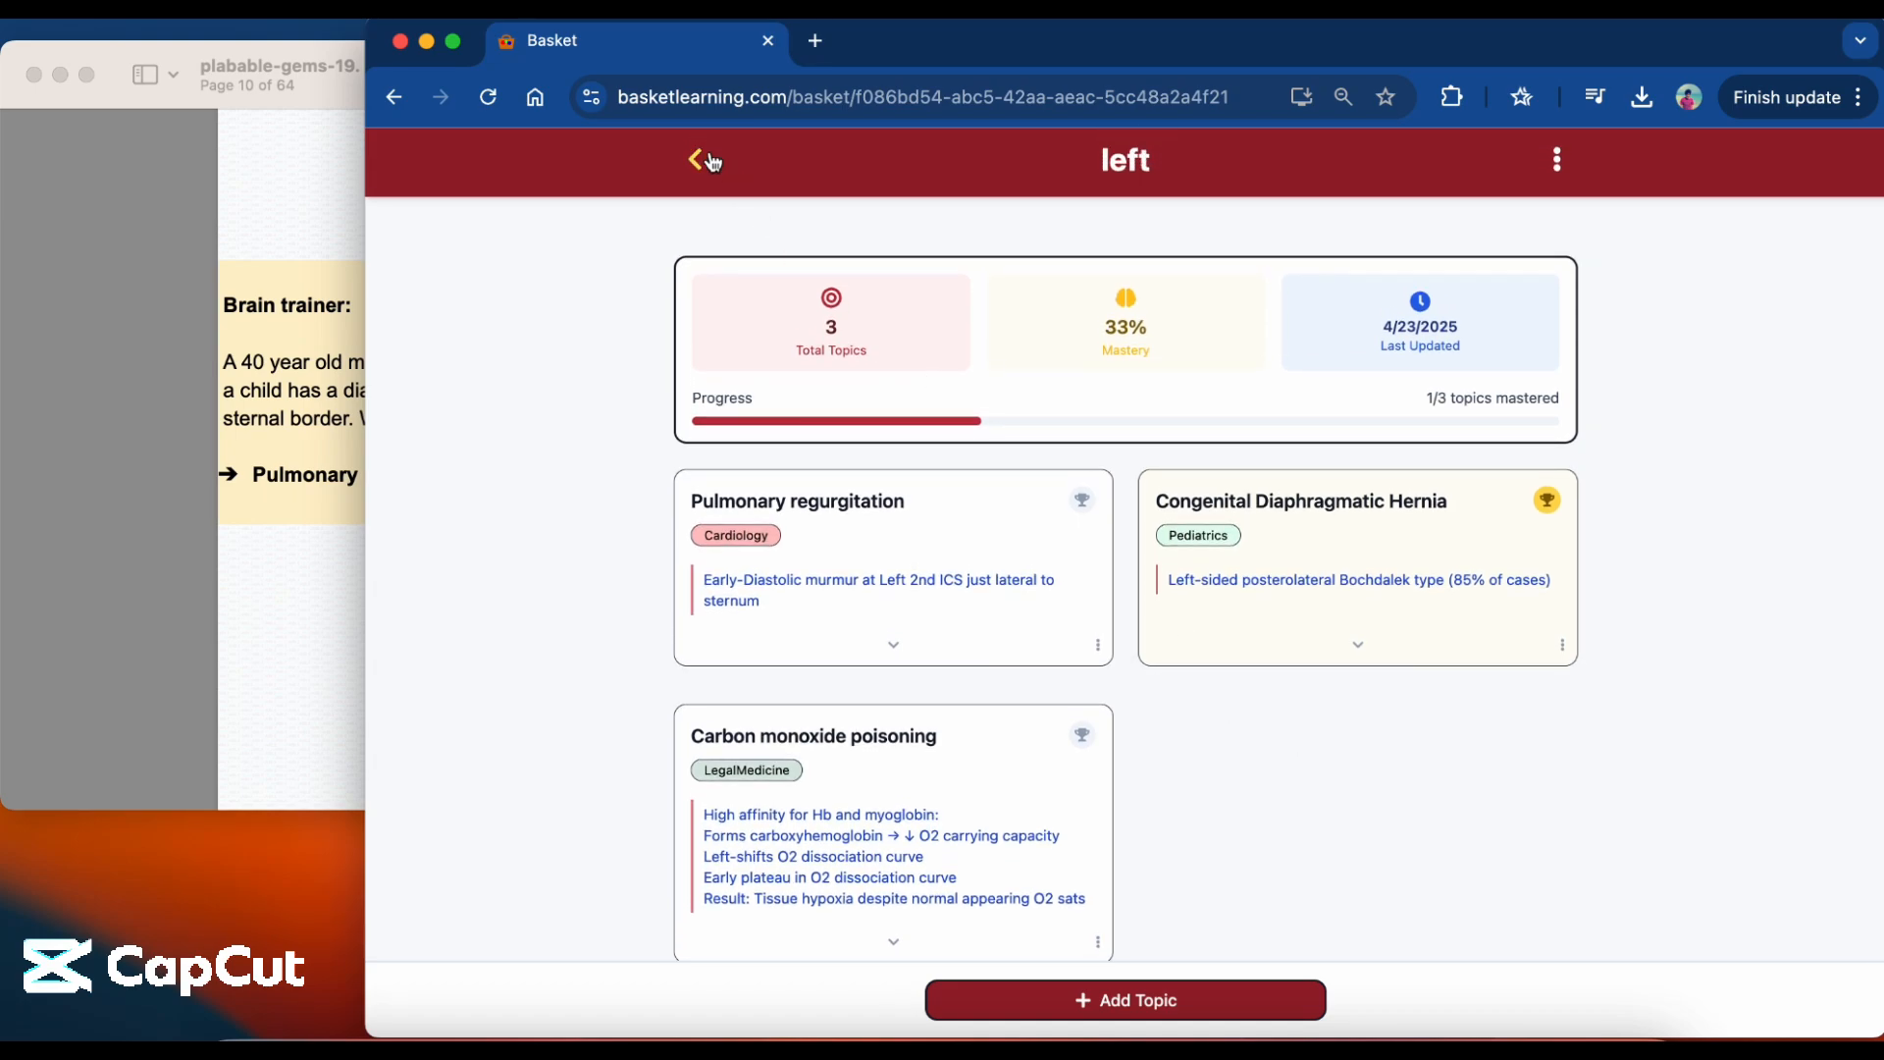
Return to the workspace, and highlight the Aortic stenosis answer in the brain trainer on page 9 of the PDF.
click(697, 160)
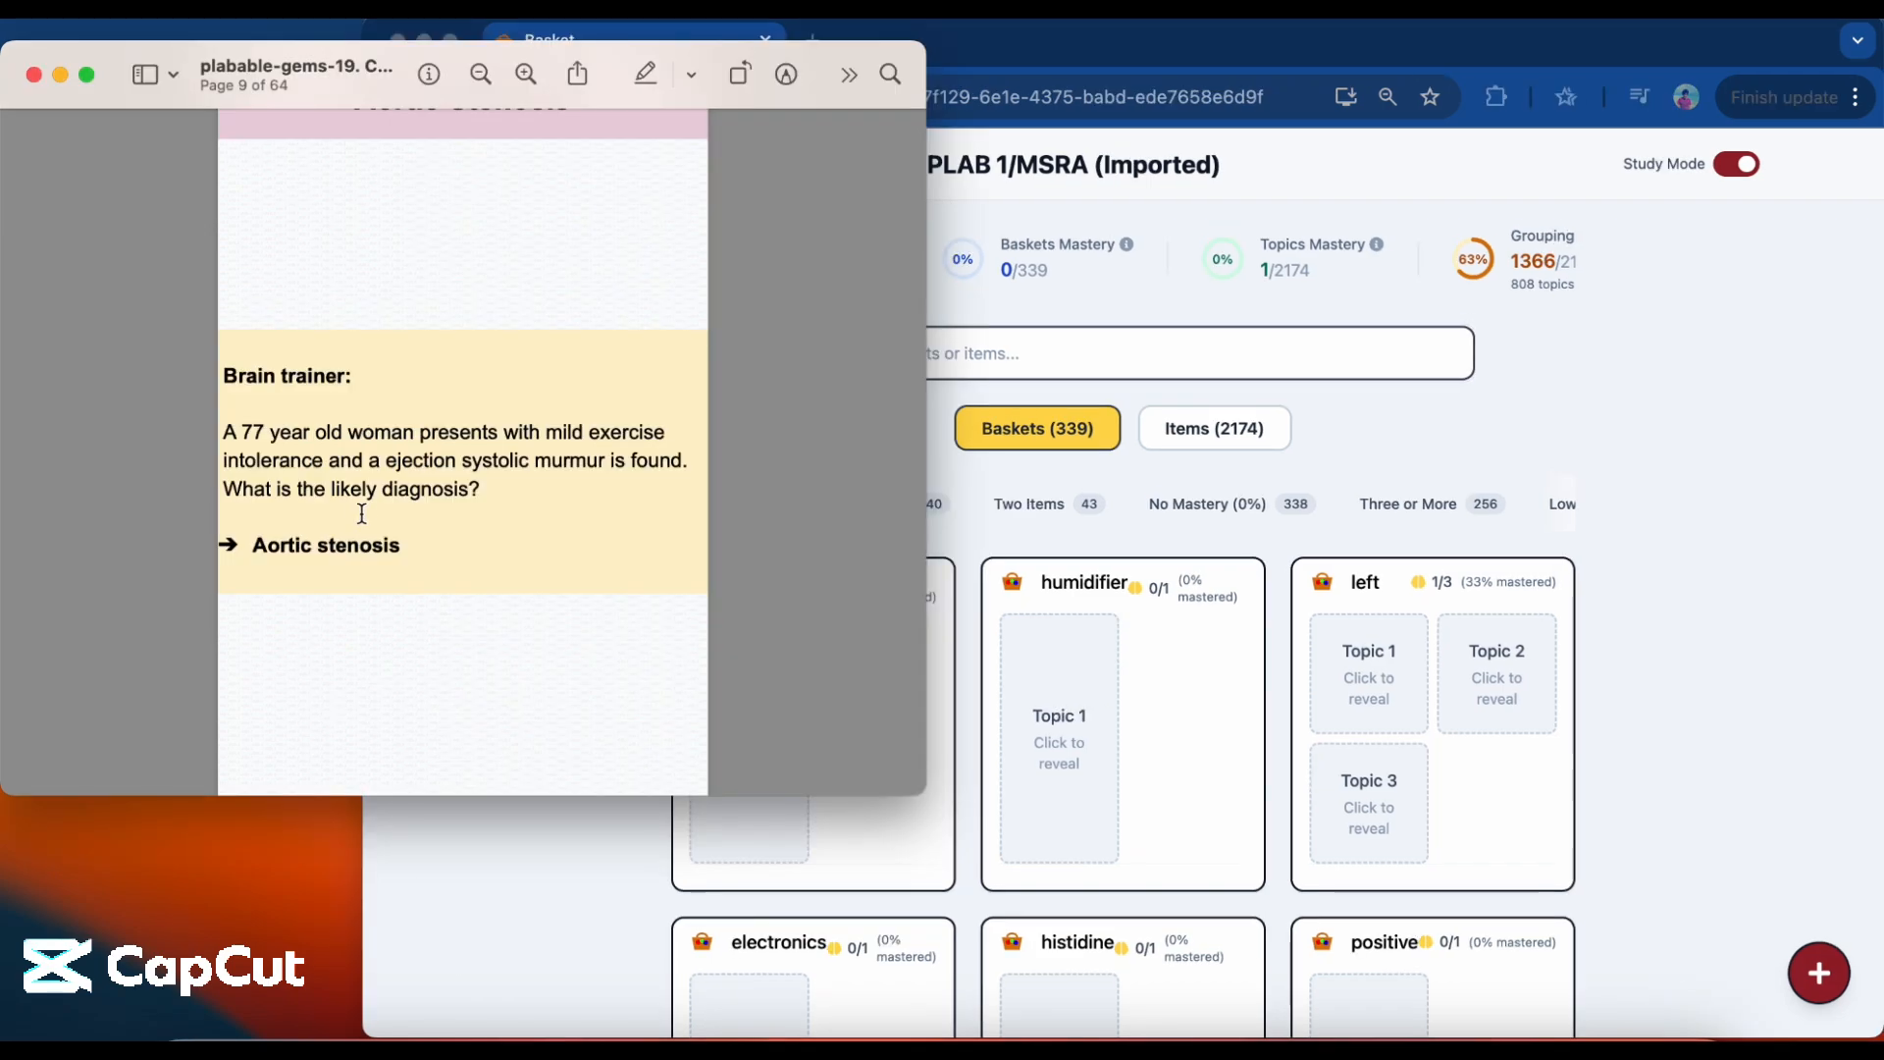
scroll(403, 472, down, 1)
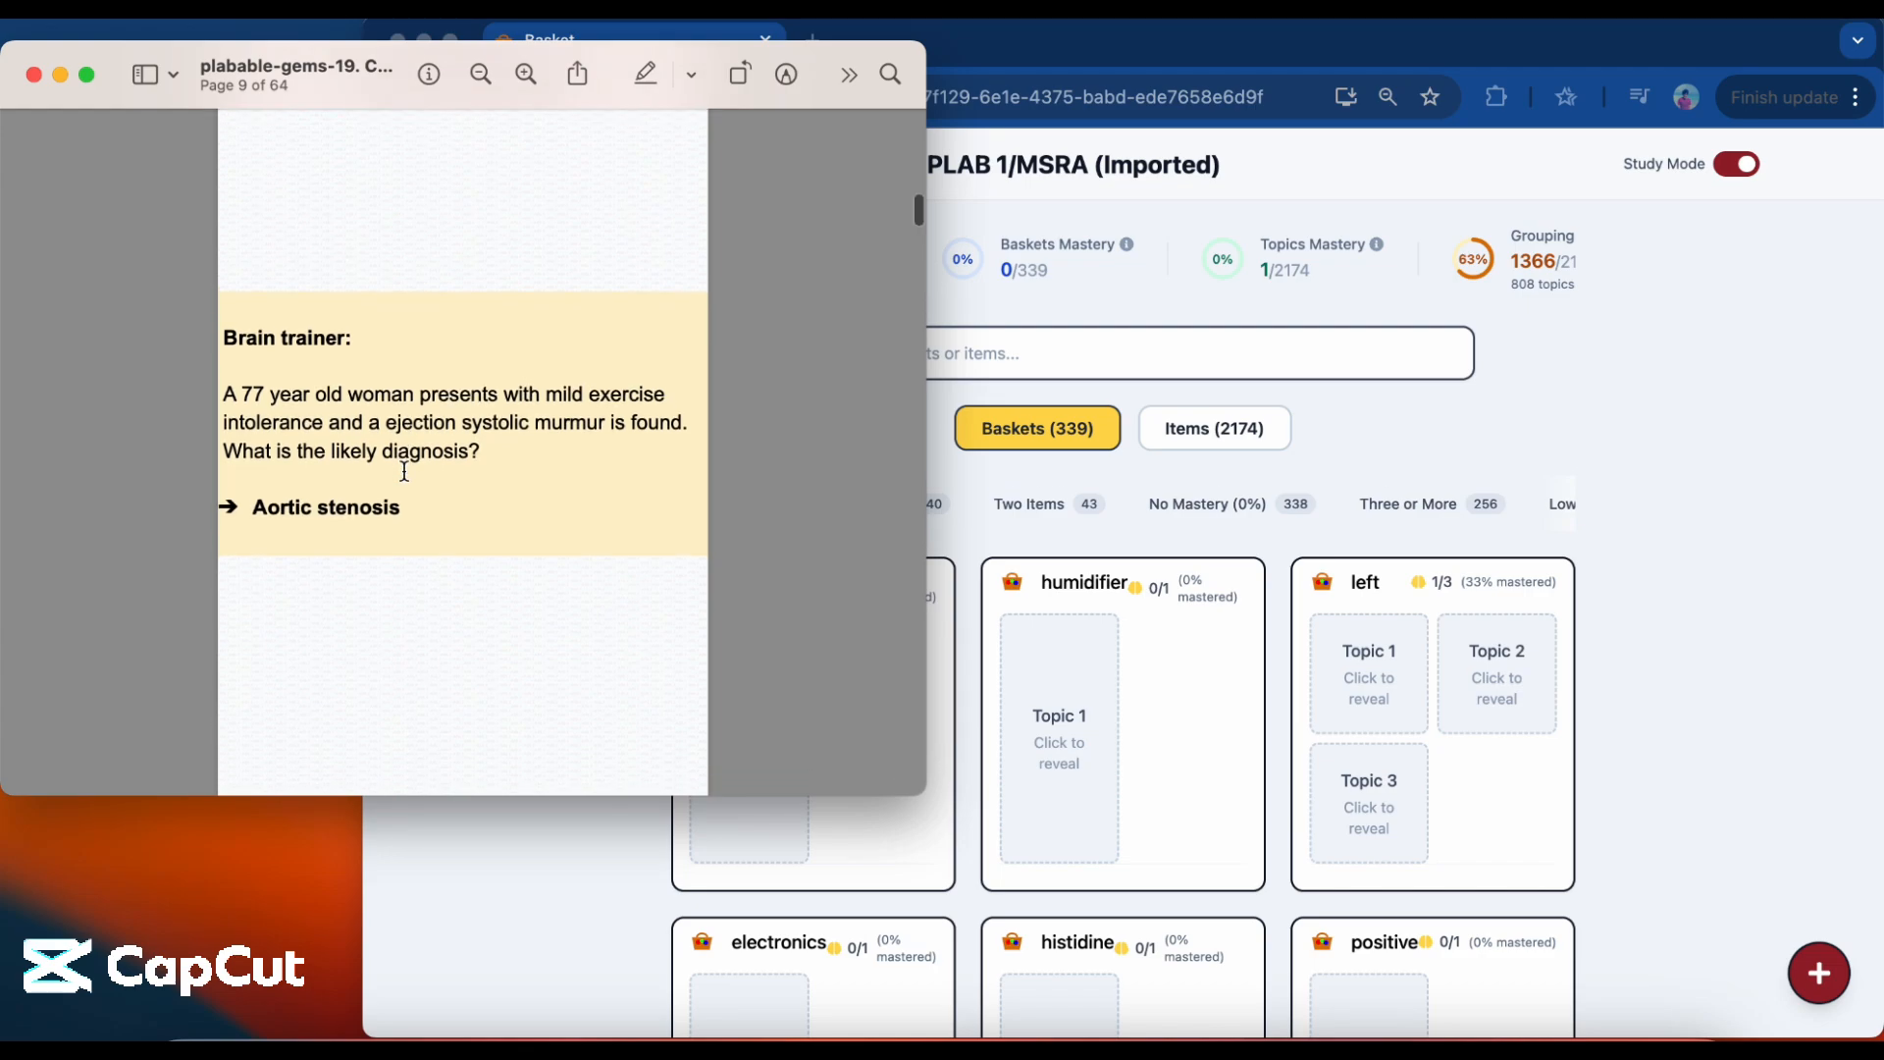
scroll(403, 472, up, 1)
scroll(403, 472, down, 1)
scroll(403, 472, down, 1)
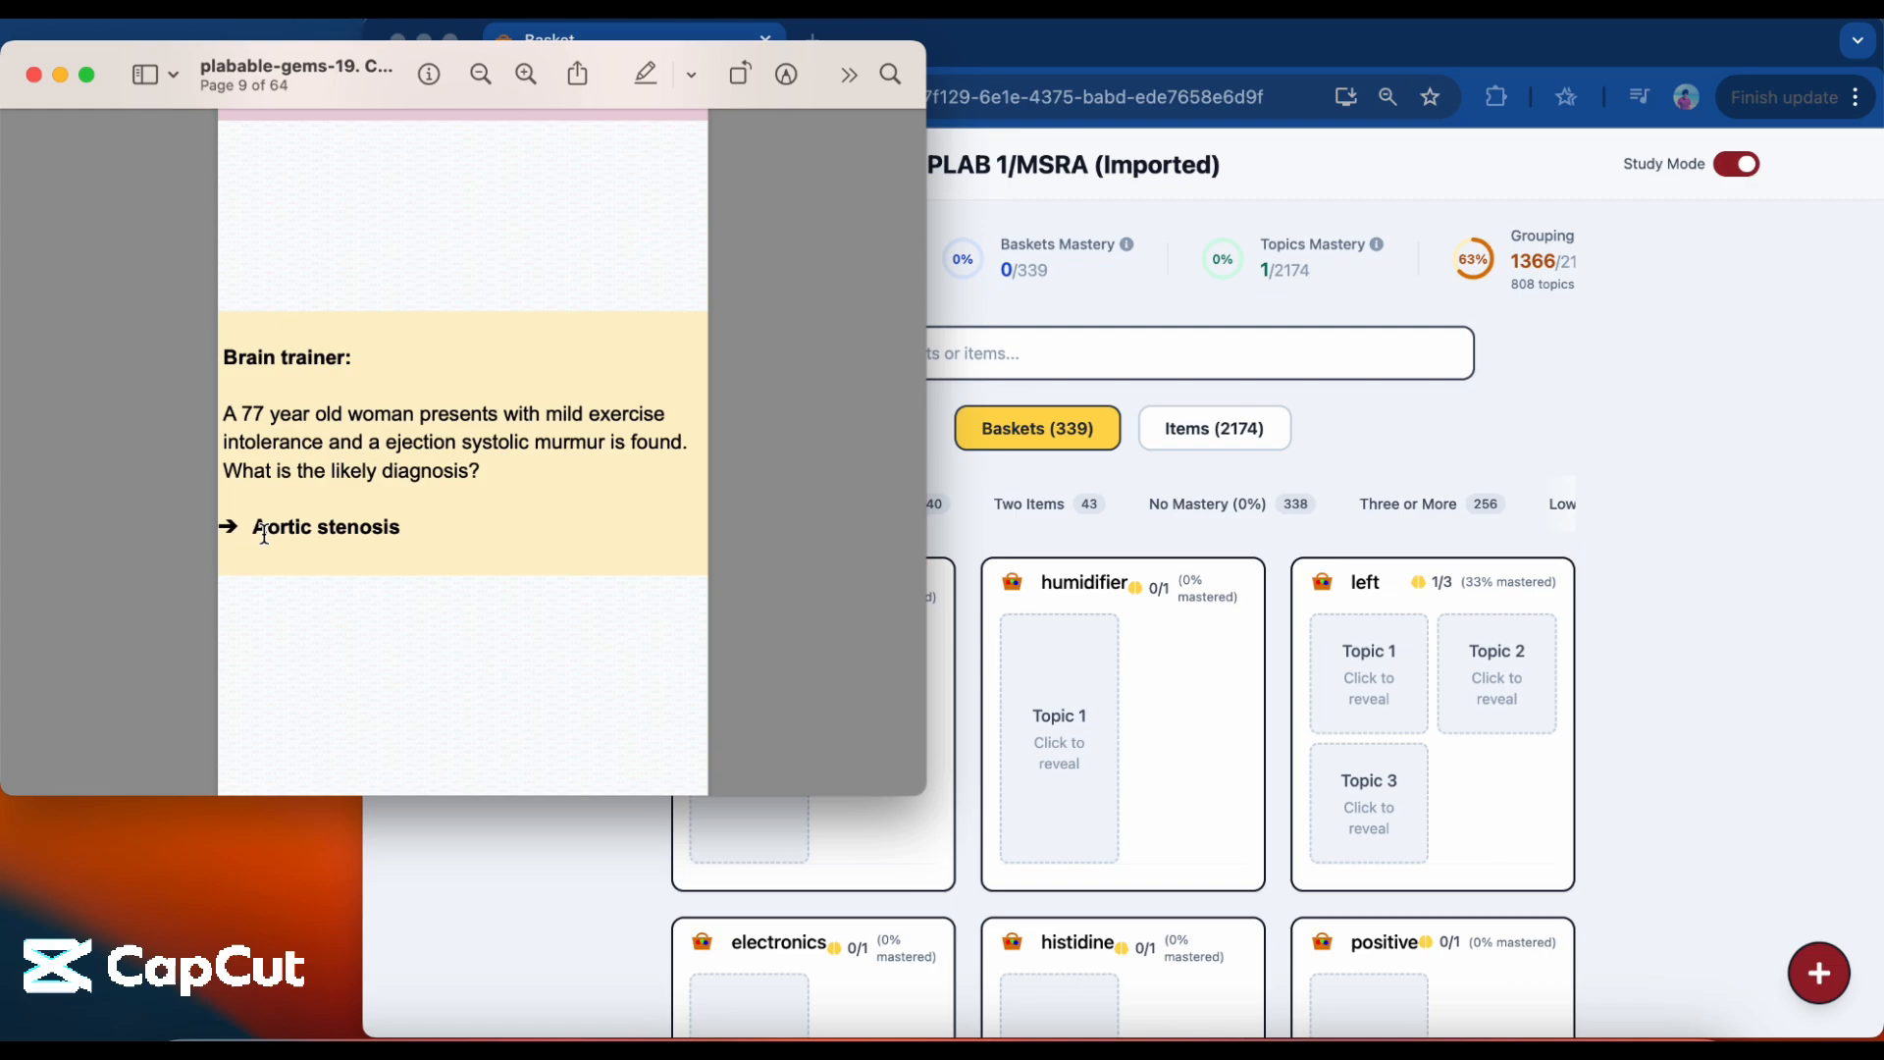
drag(253, 527, 424, 579)
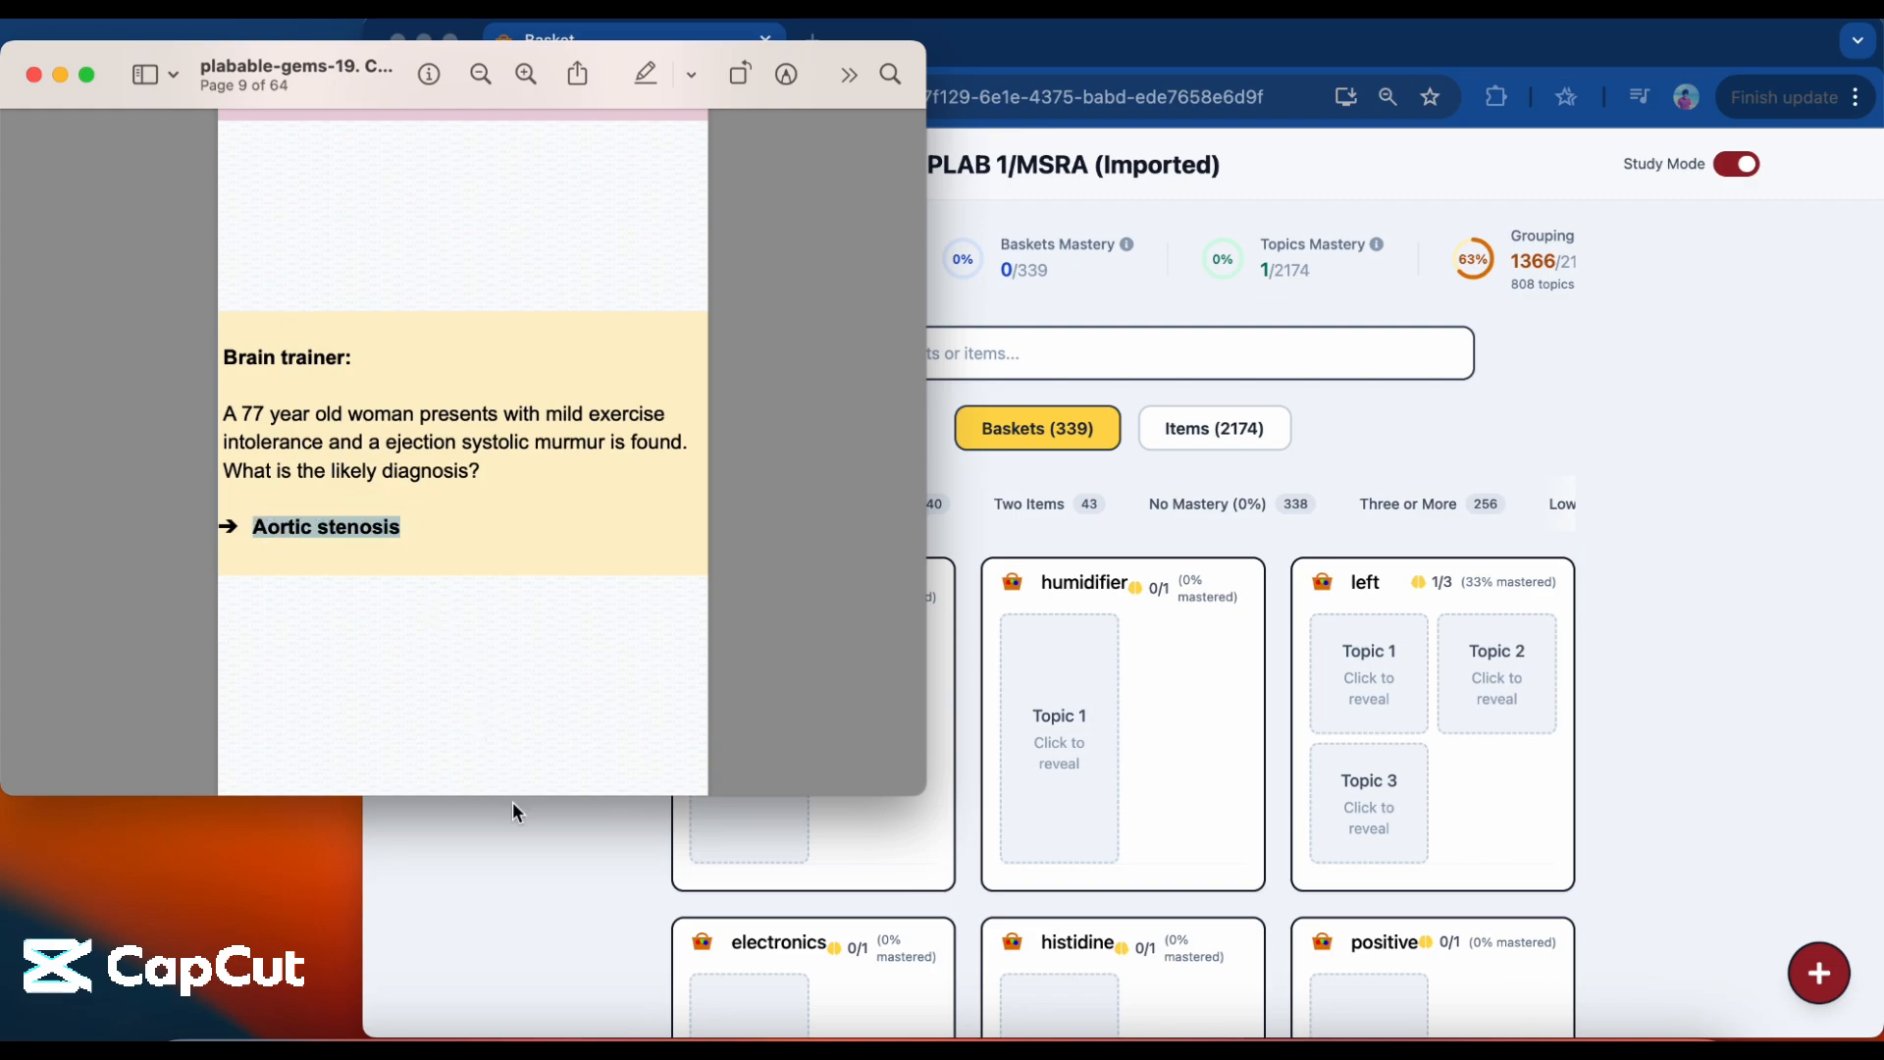
Switch back to the workspace and search its baskets for "aortic stenosis".
click(523, 855)
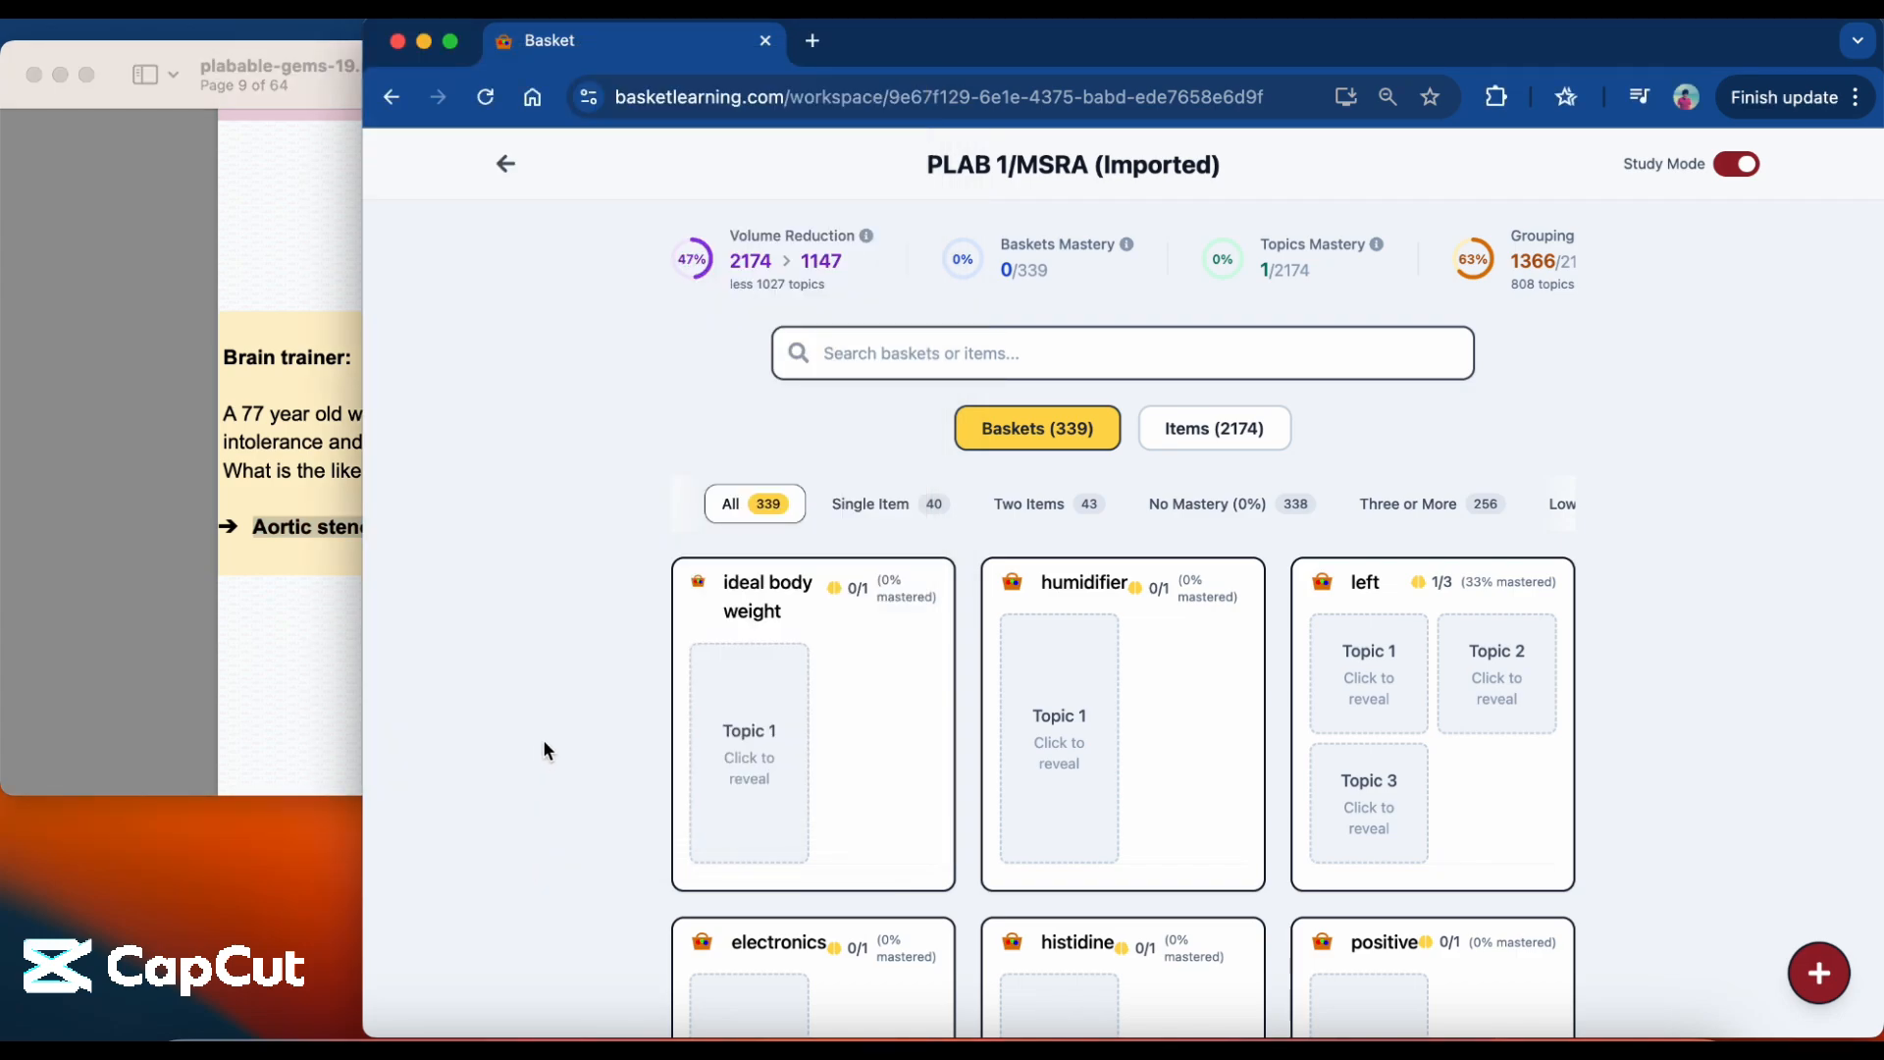
click(976, 358)
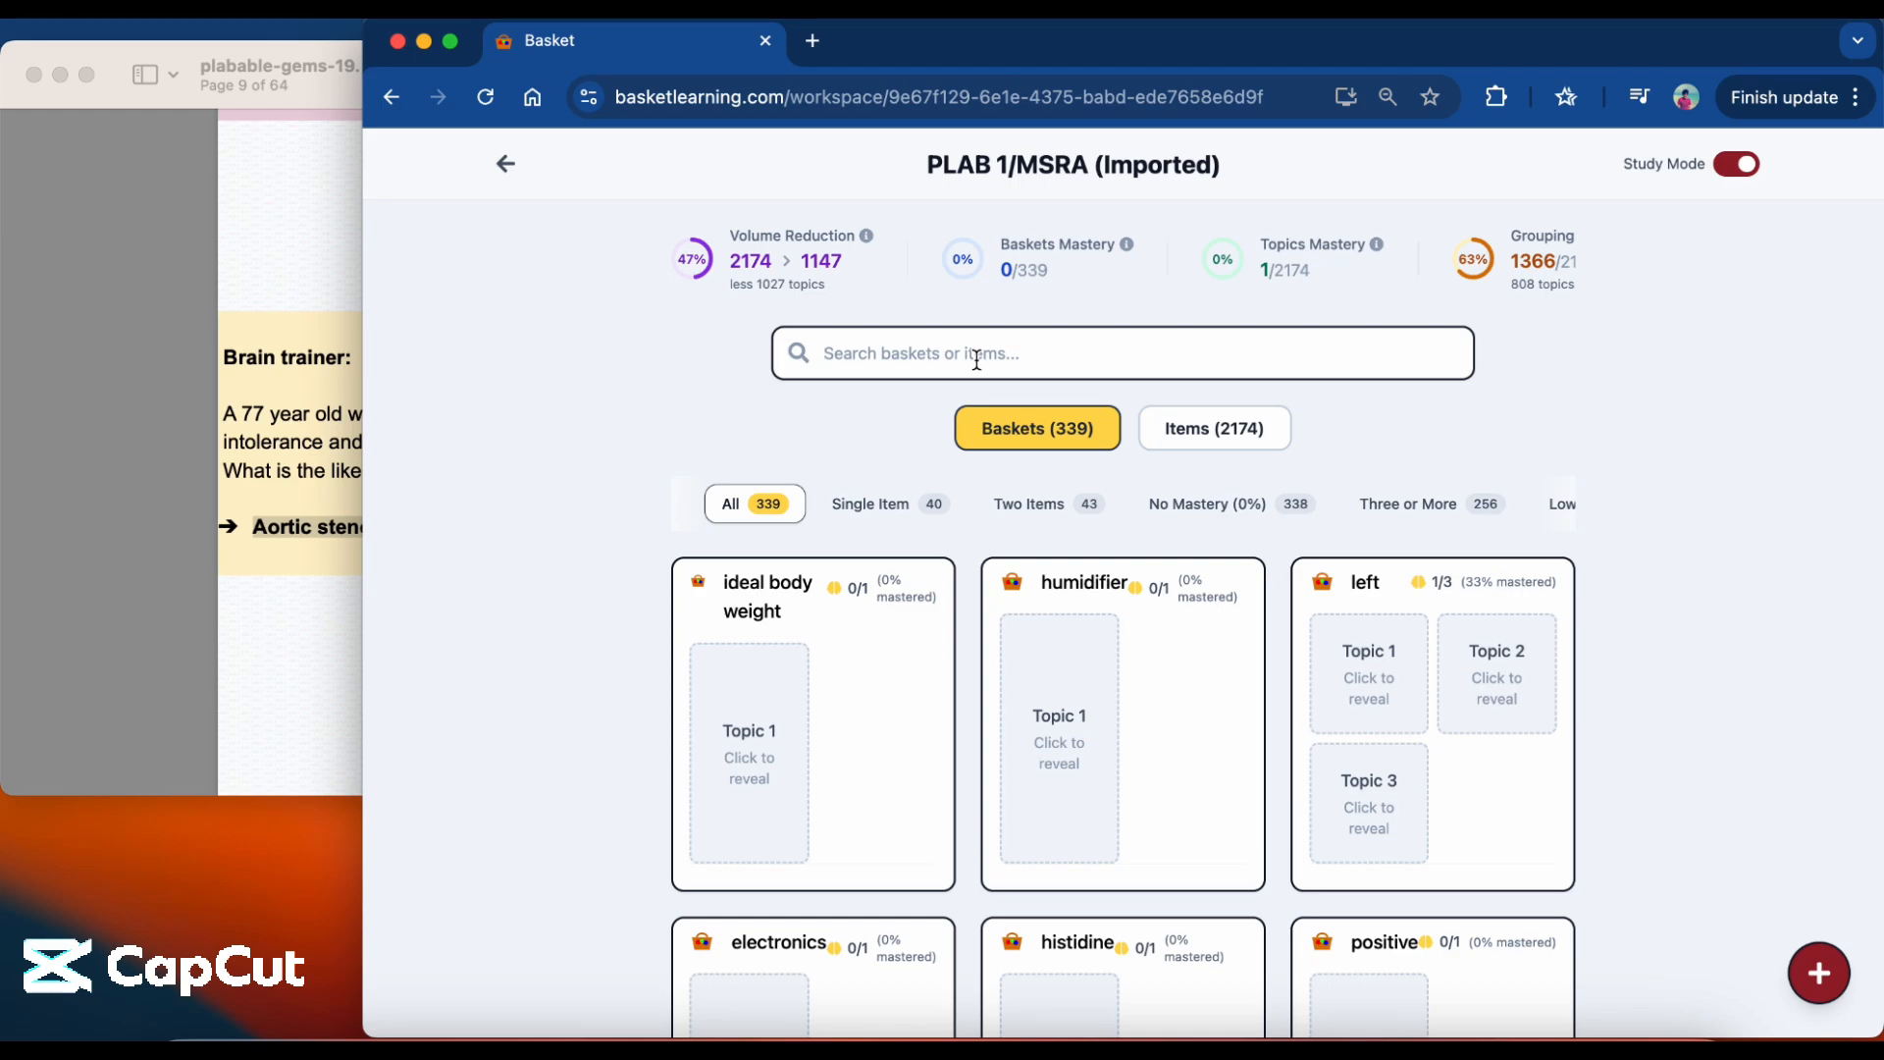
text(aortic st)
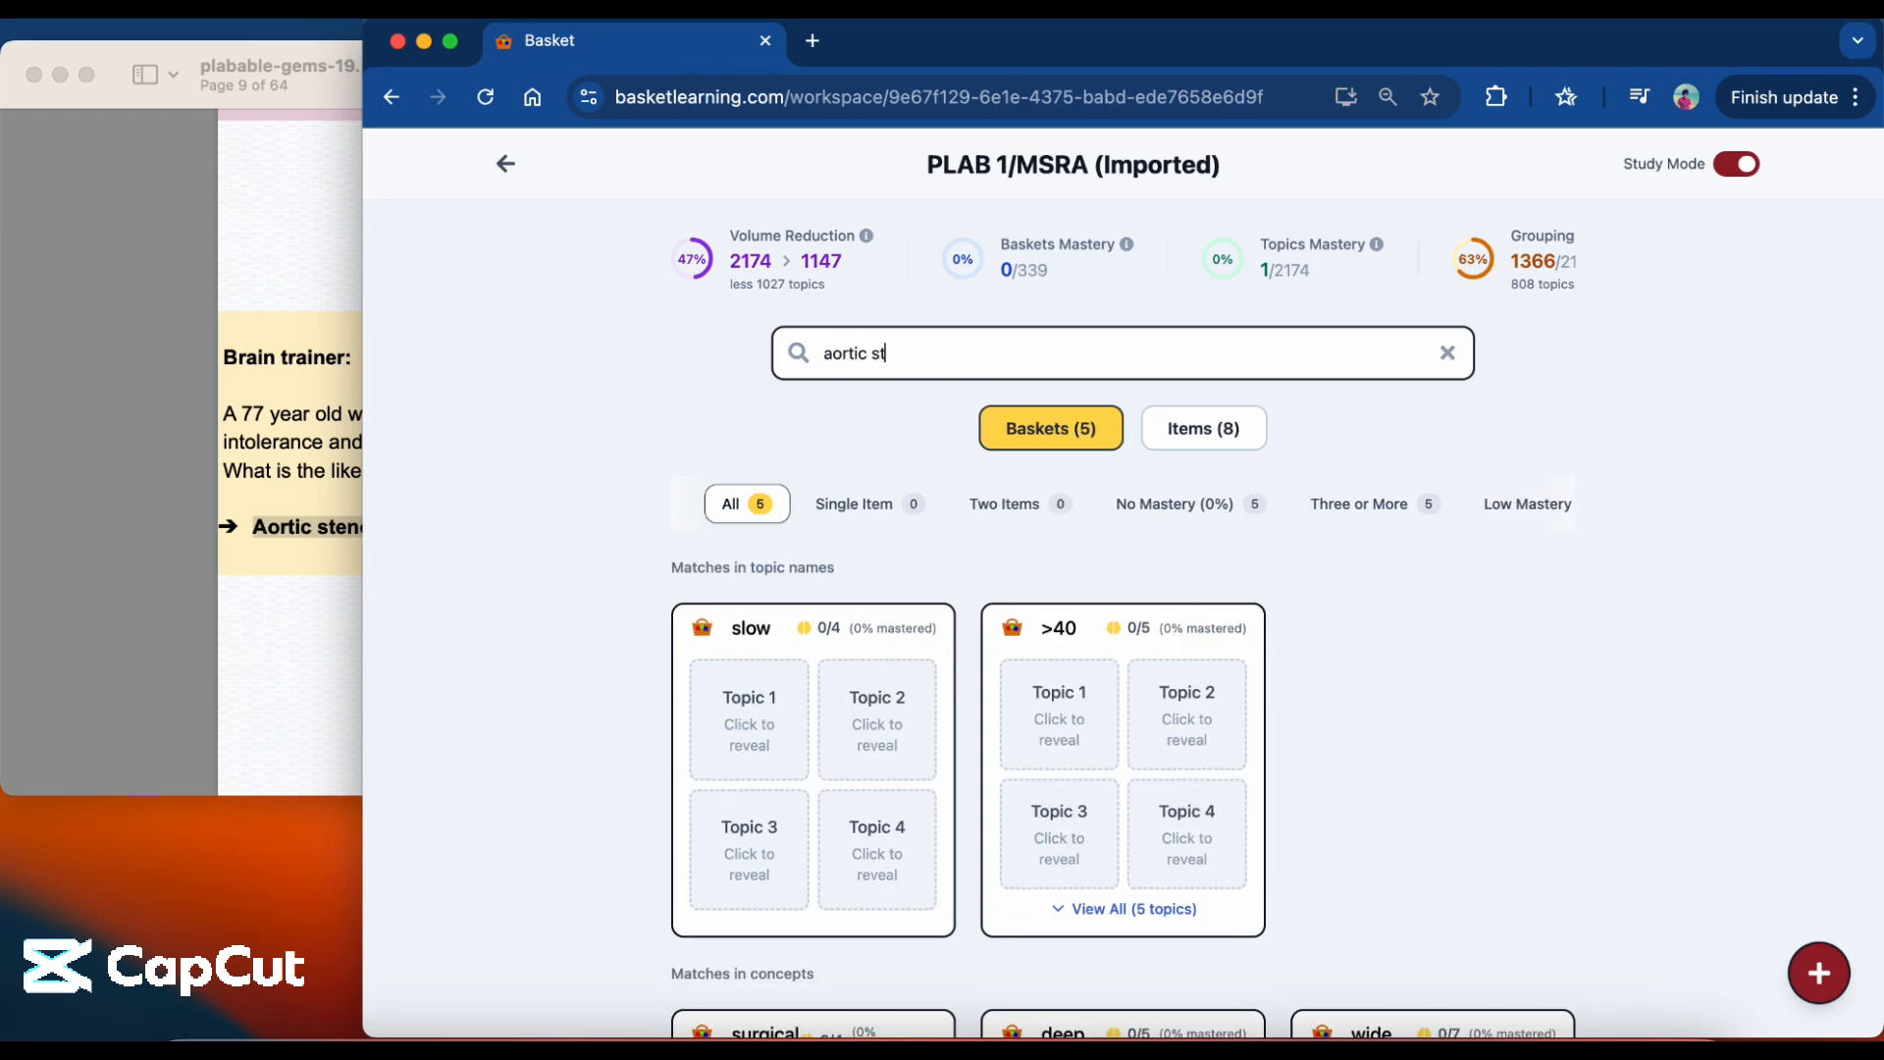
text(enosis)
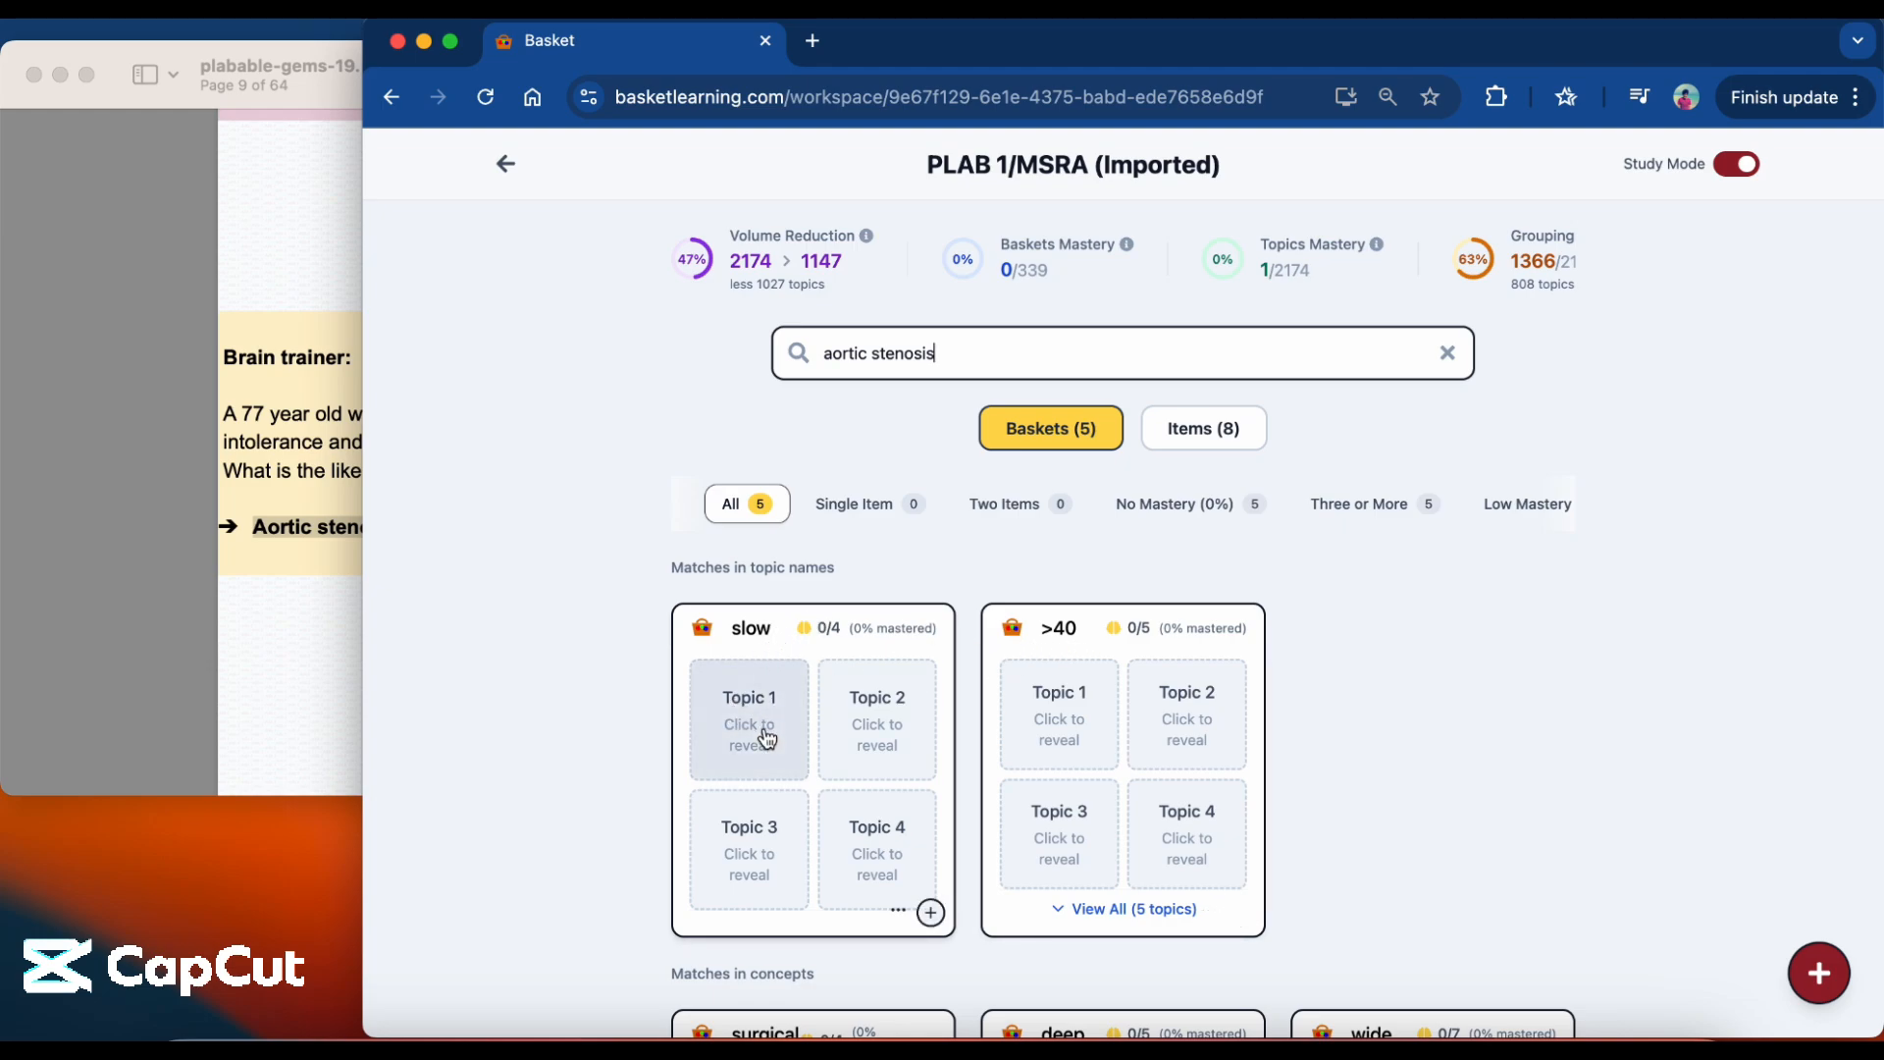
scroll(794, 773, down, 1)
scroll(795, 773, up, 1)
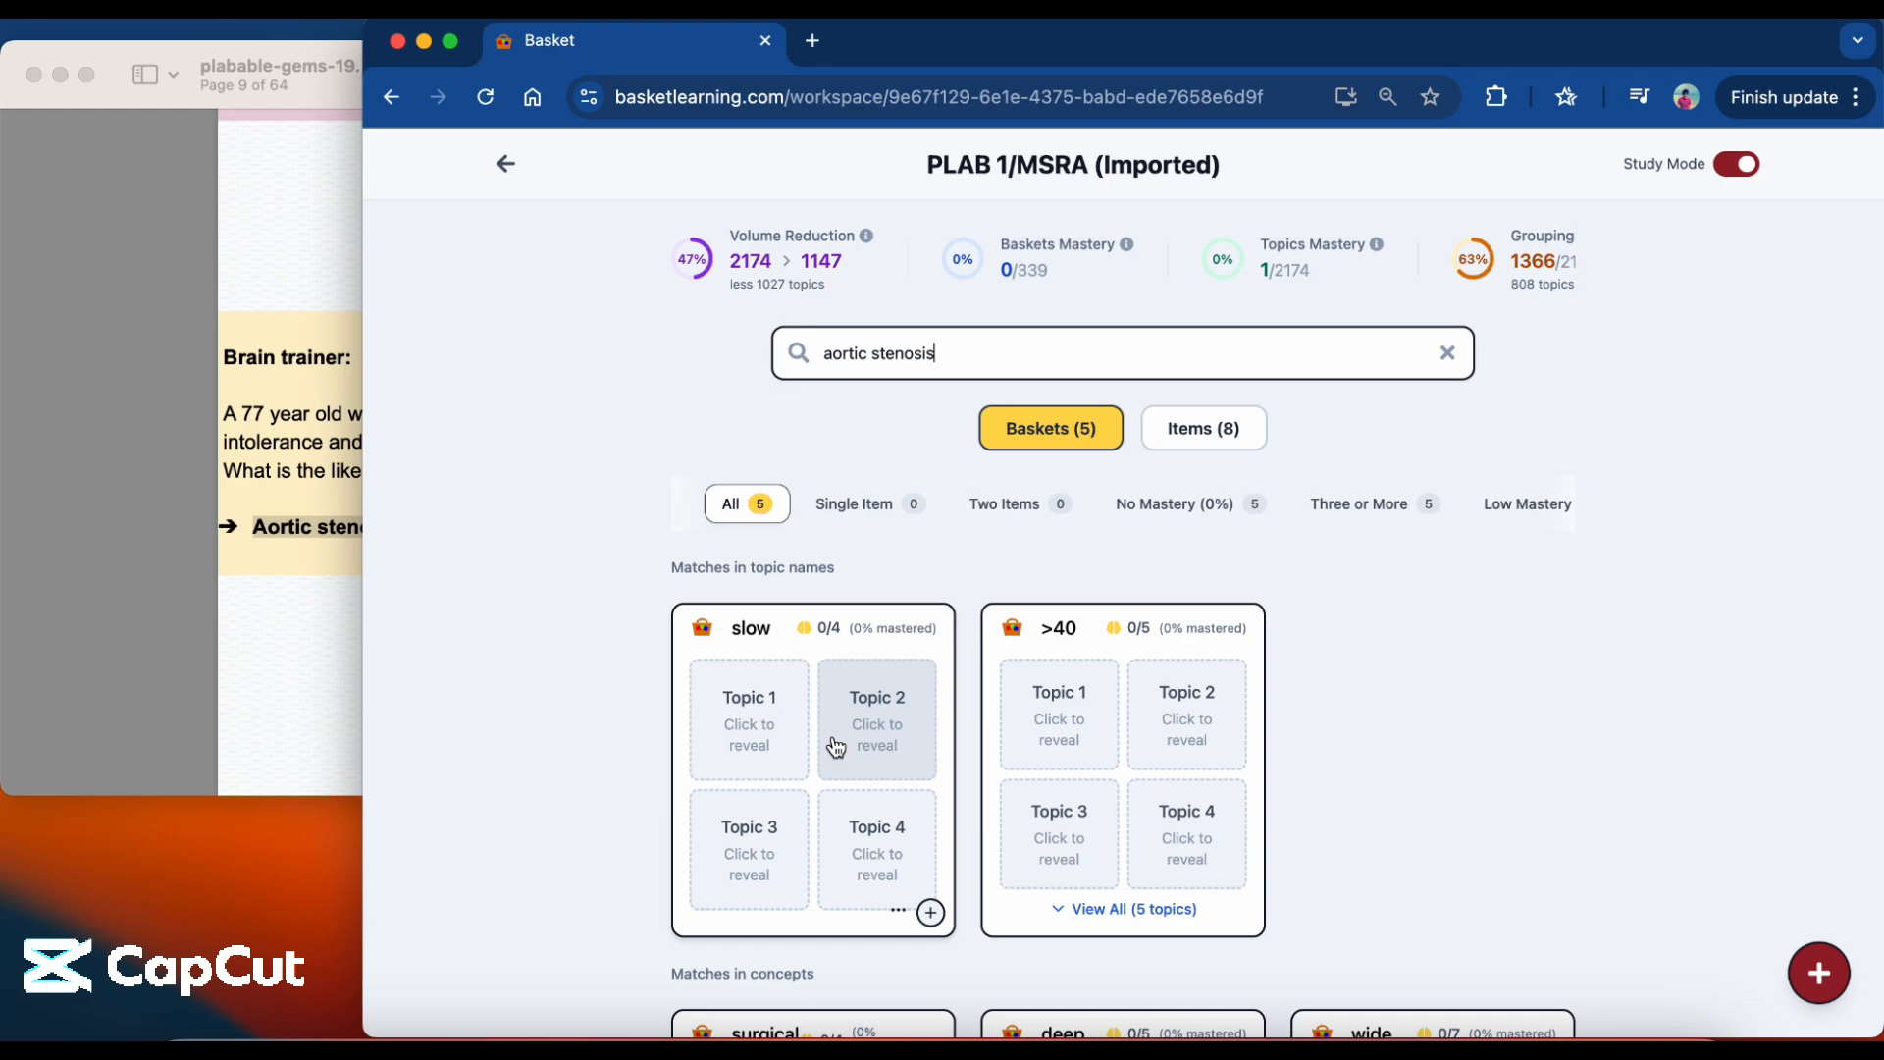
Reveal the four hidden topics in the slow basket.
click(776, 742)
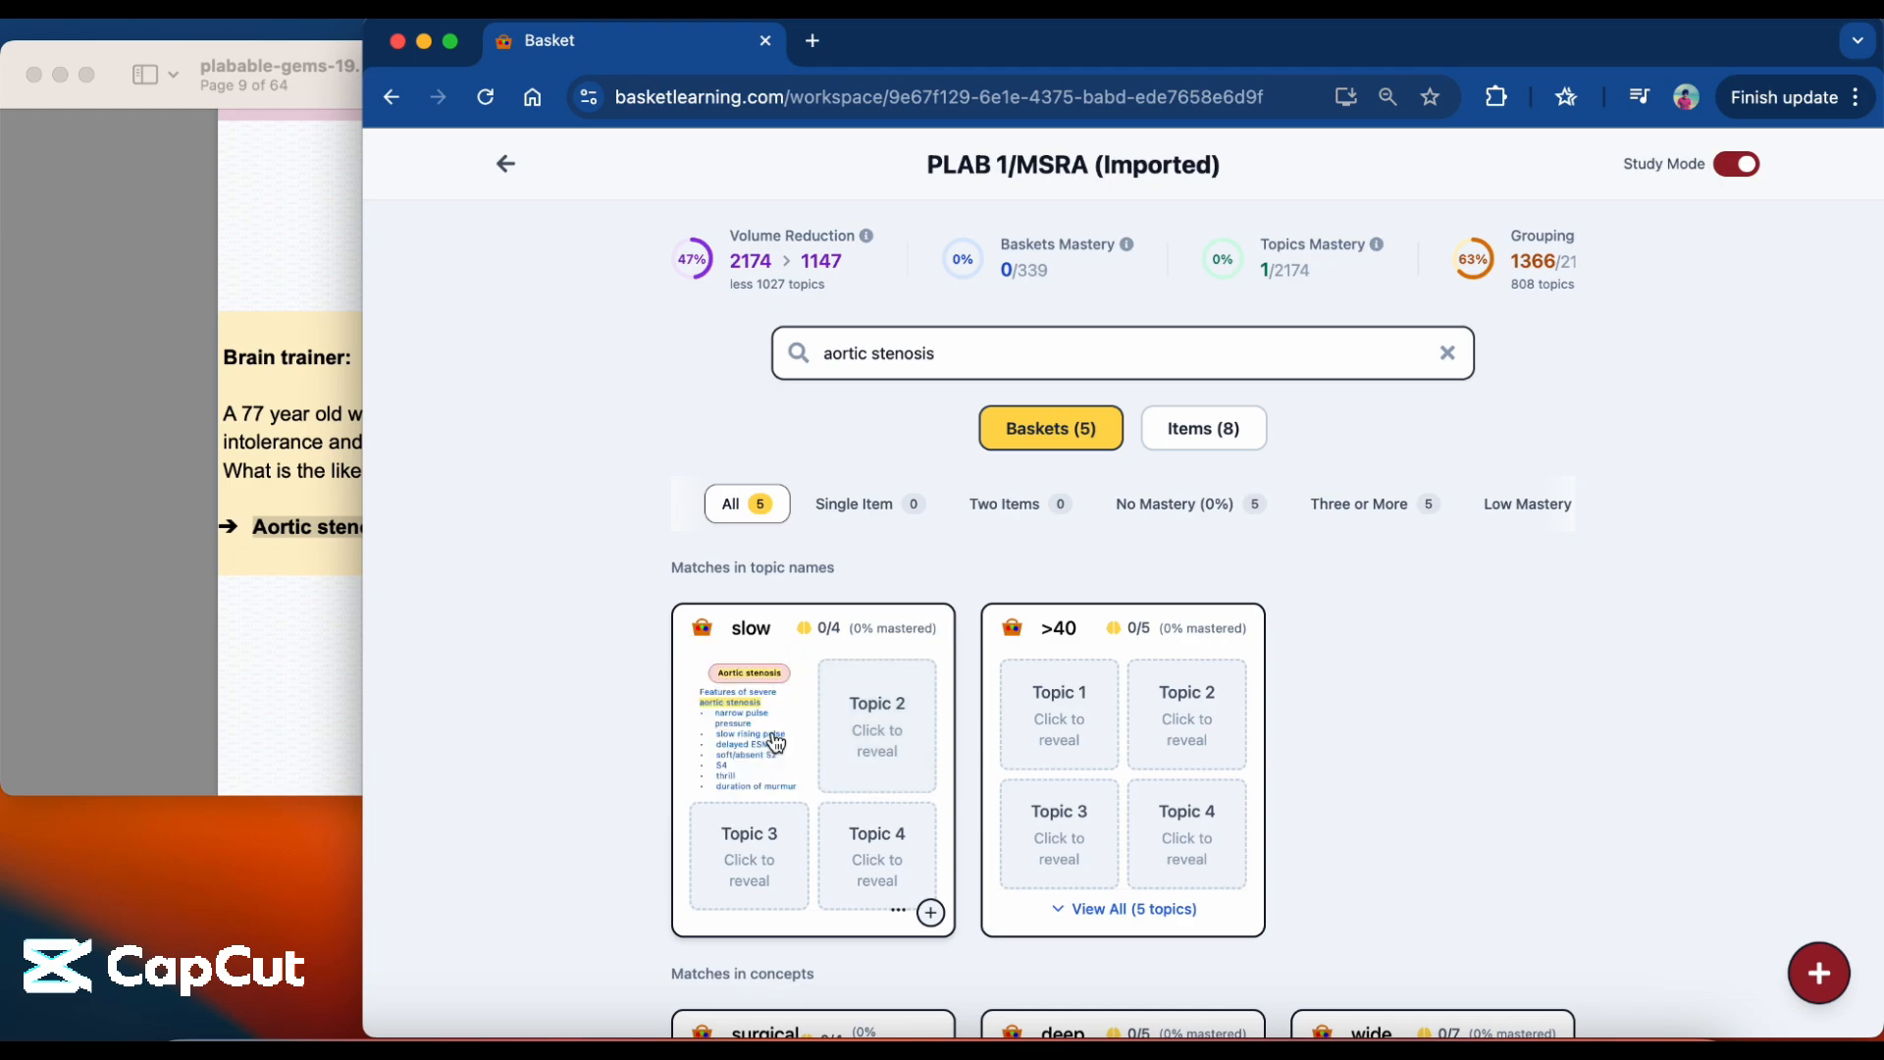
click(881, 764)
click(751, 844)
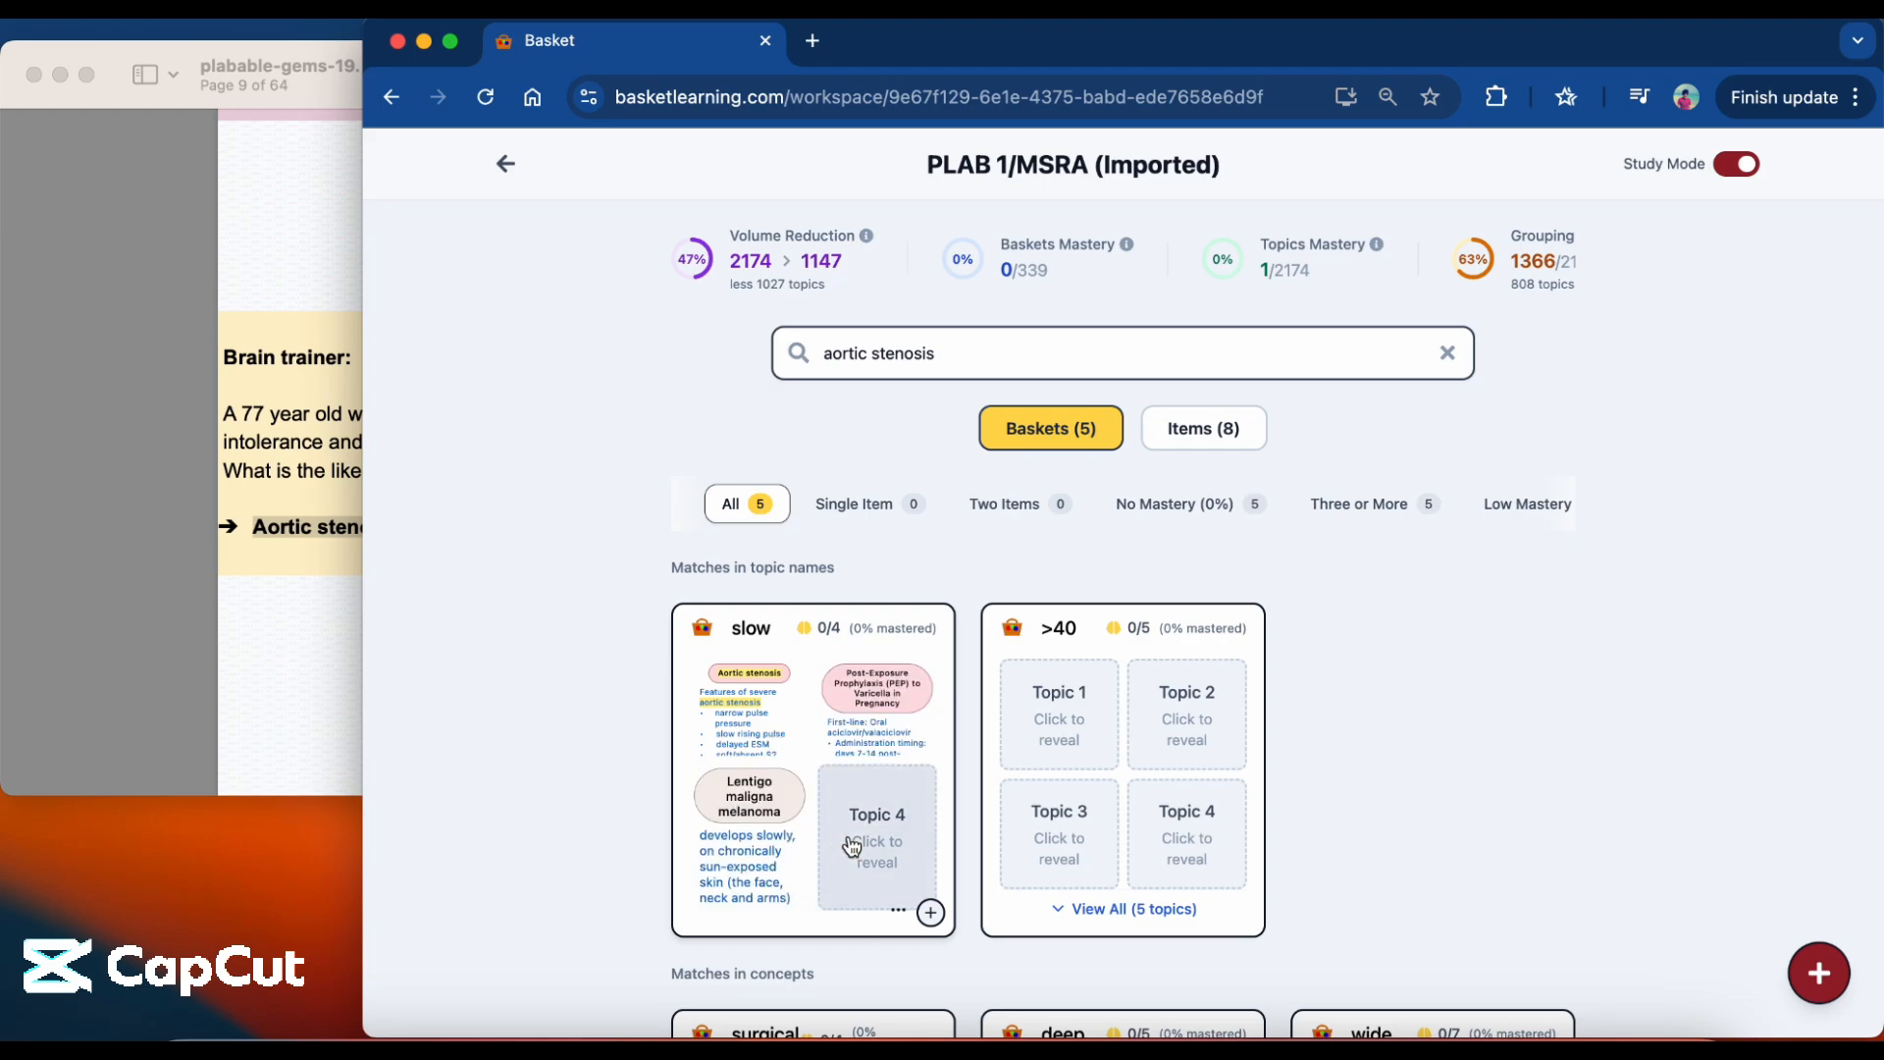
click(851, 844)
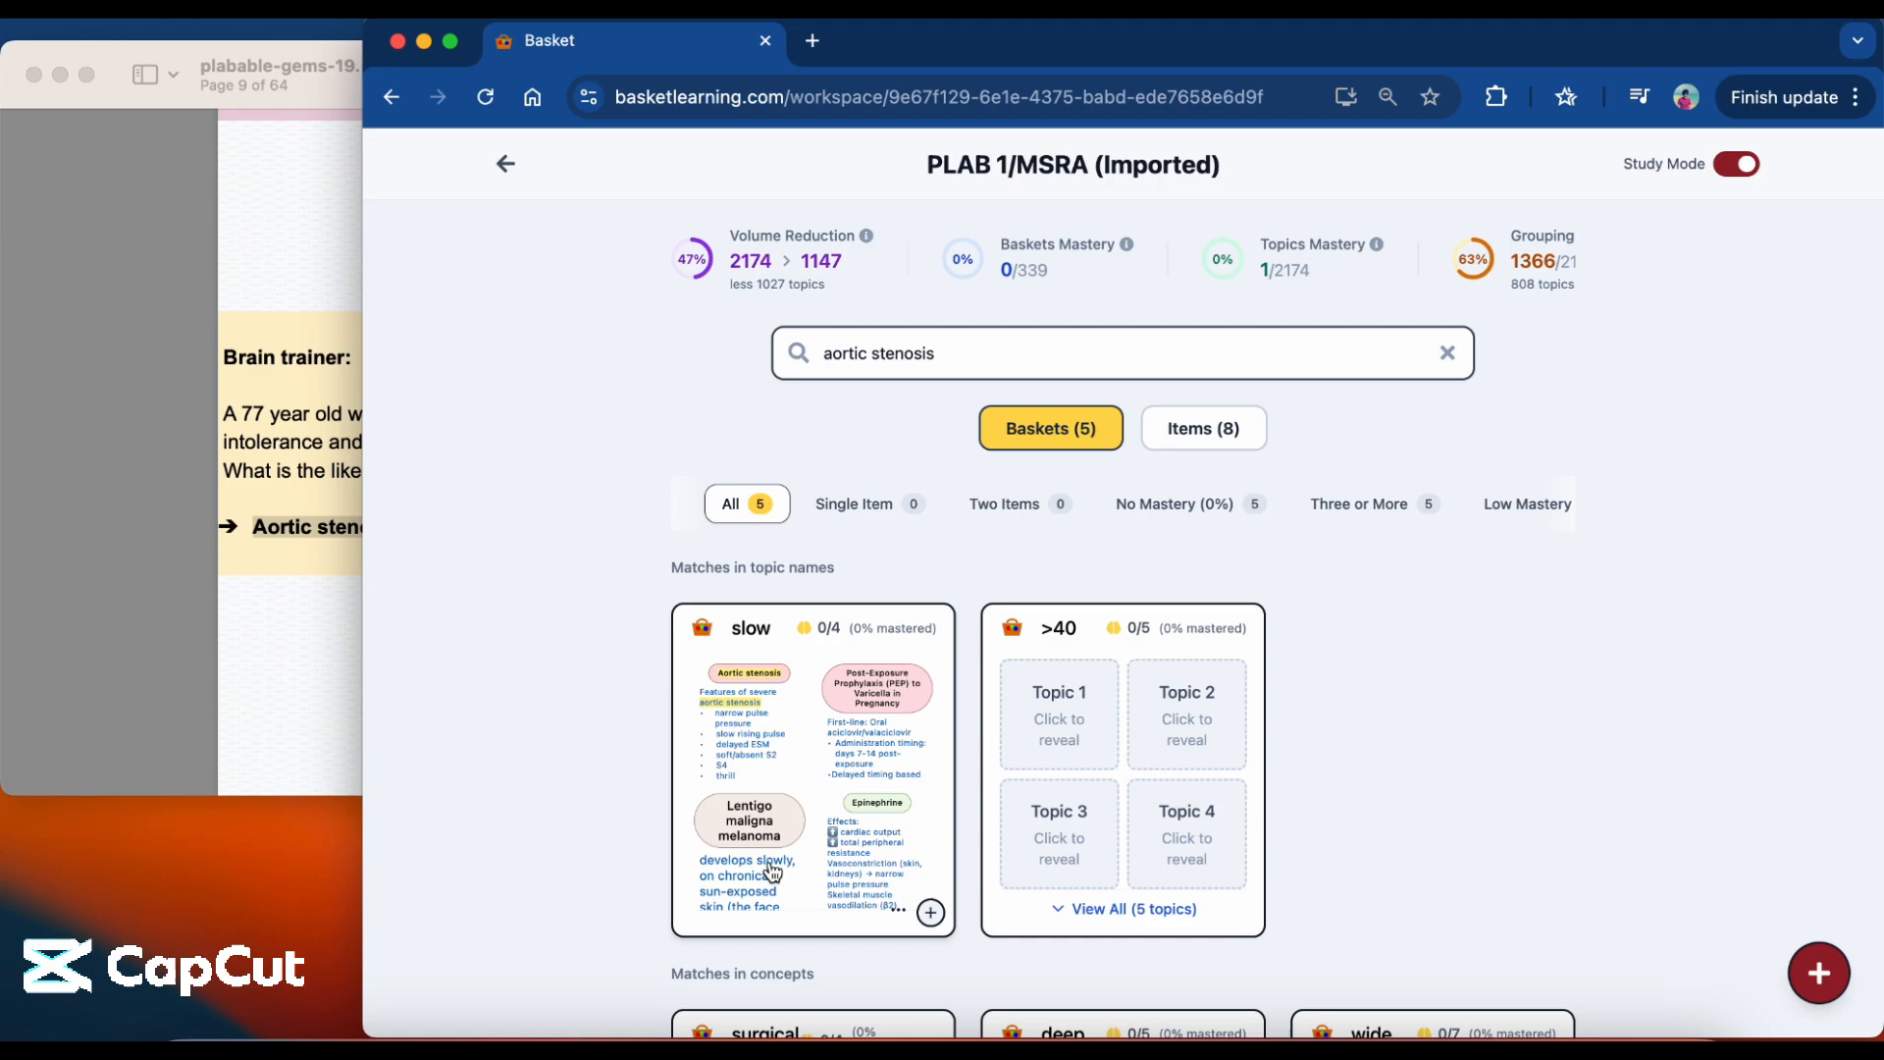
Open the slow basket and review its topic notes and how each topic relates to the basket.
click(801, 794)
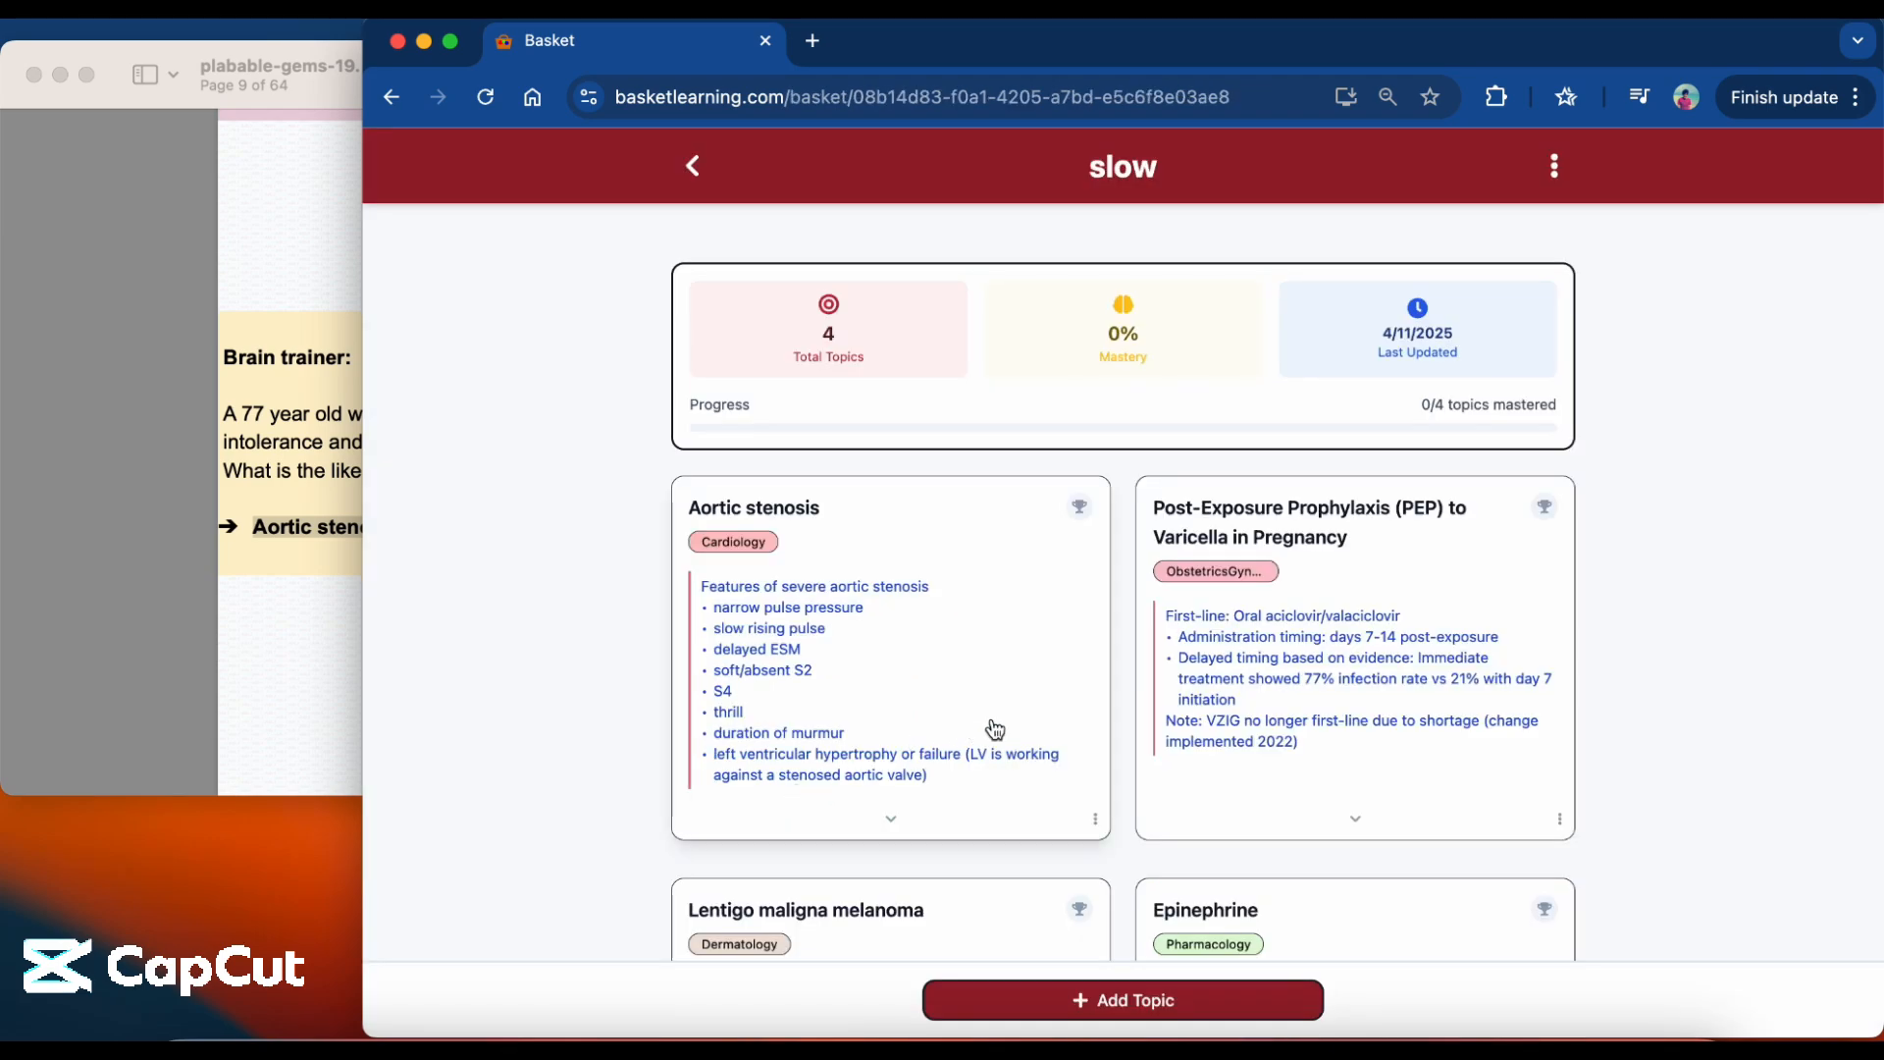
scroll(993, 726, down, 2)
scroll(1000, 728, down, 2)
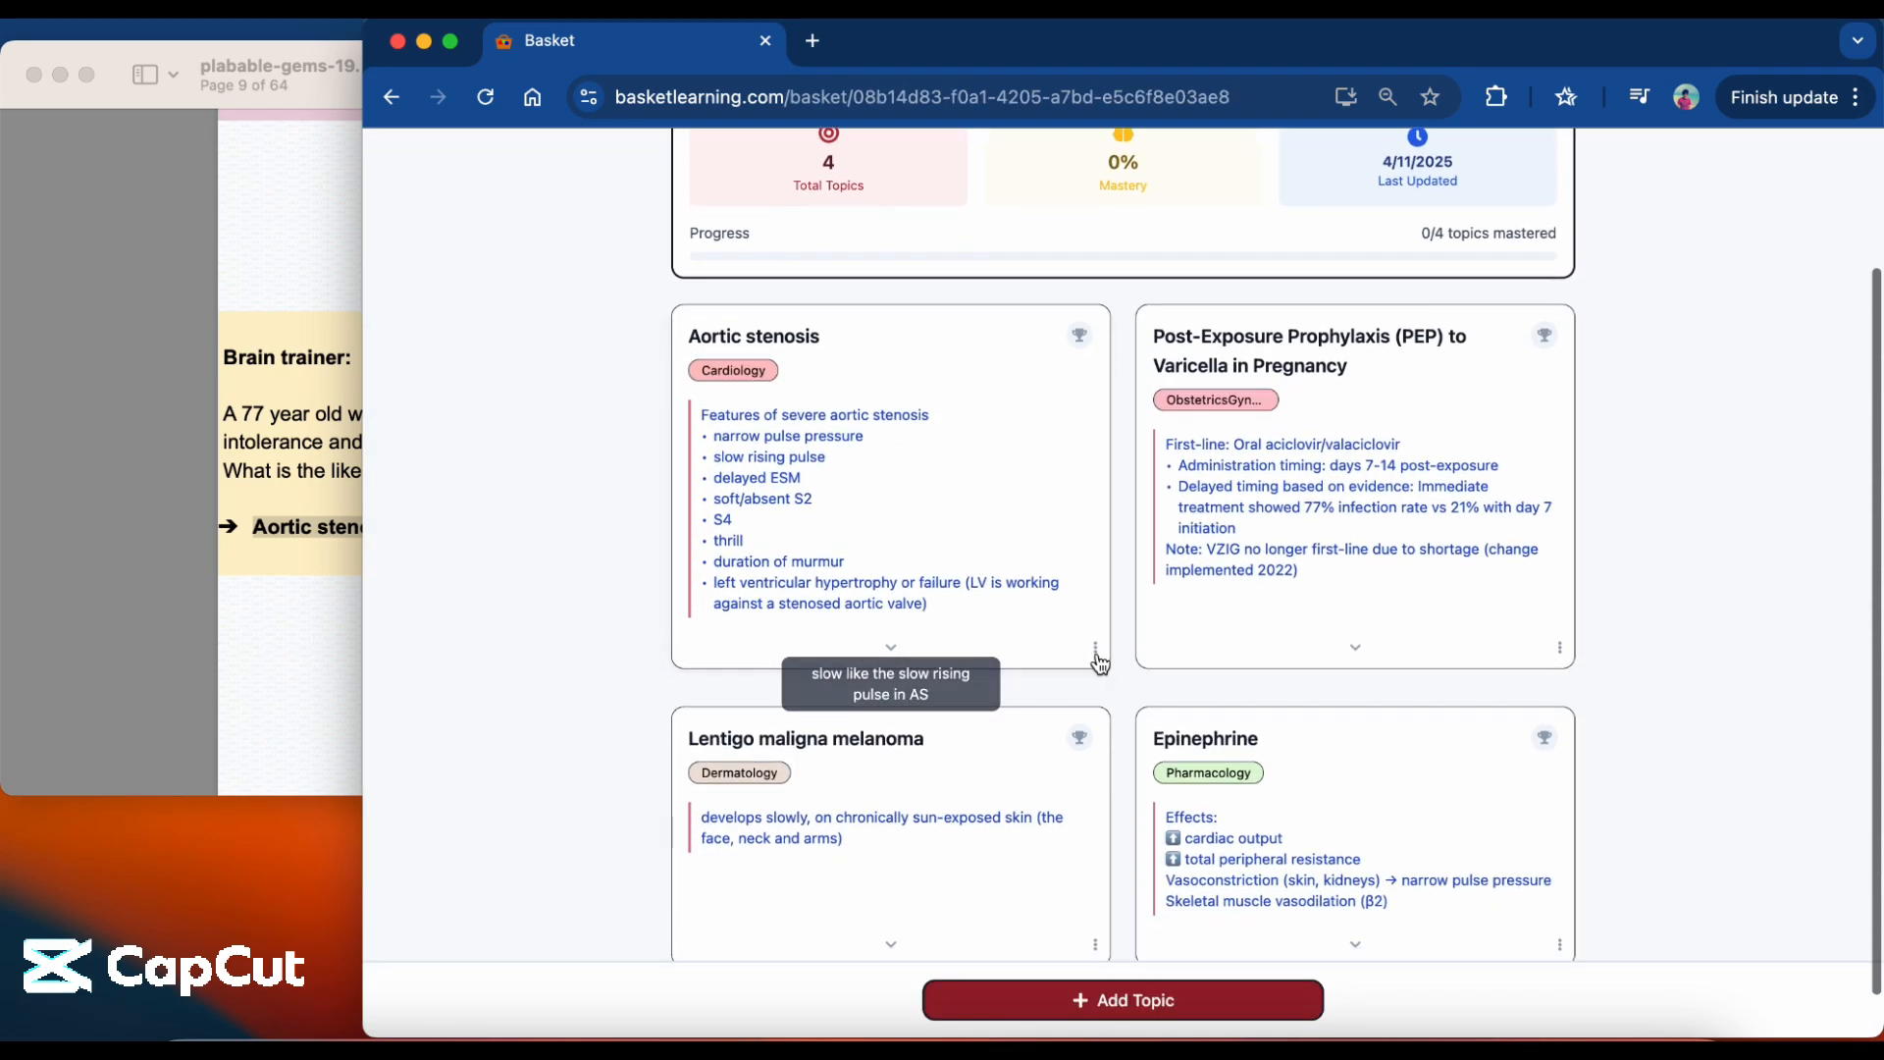
scroll(1126, 734, down, 1)
scroll(1126, 734, up, 3)
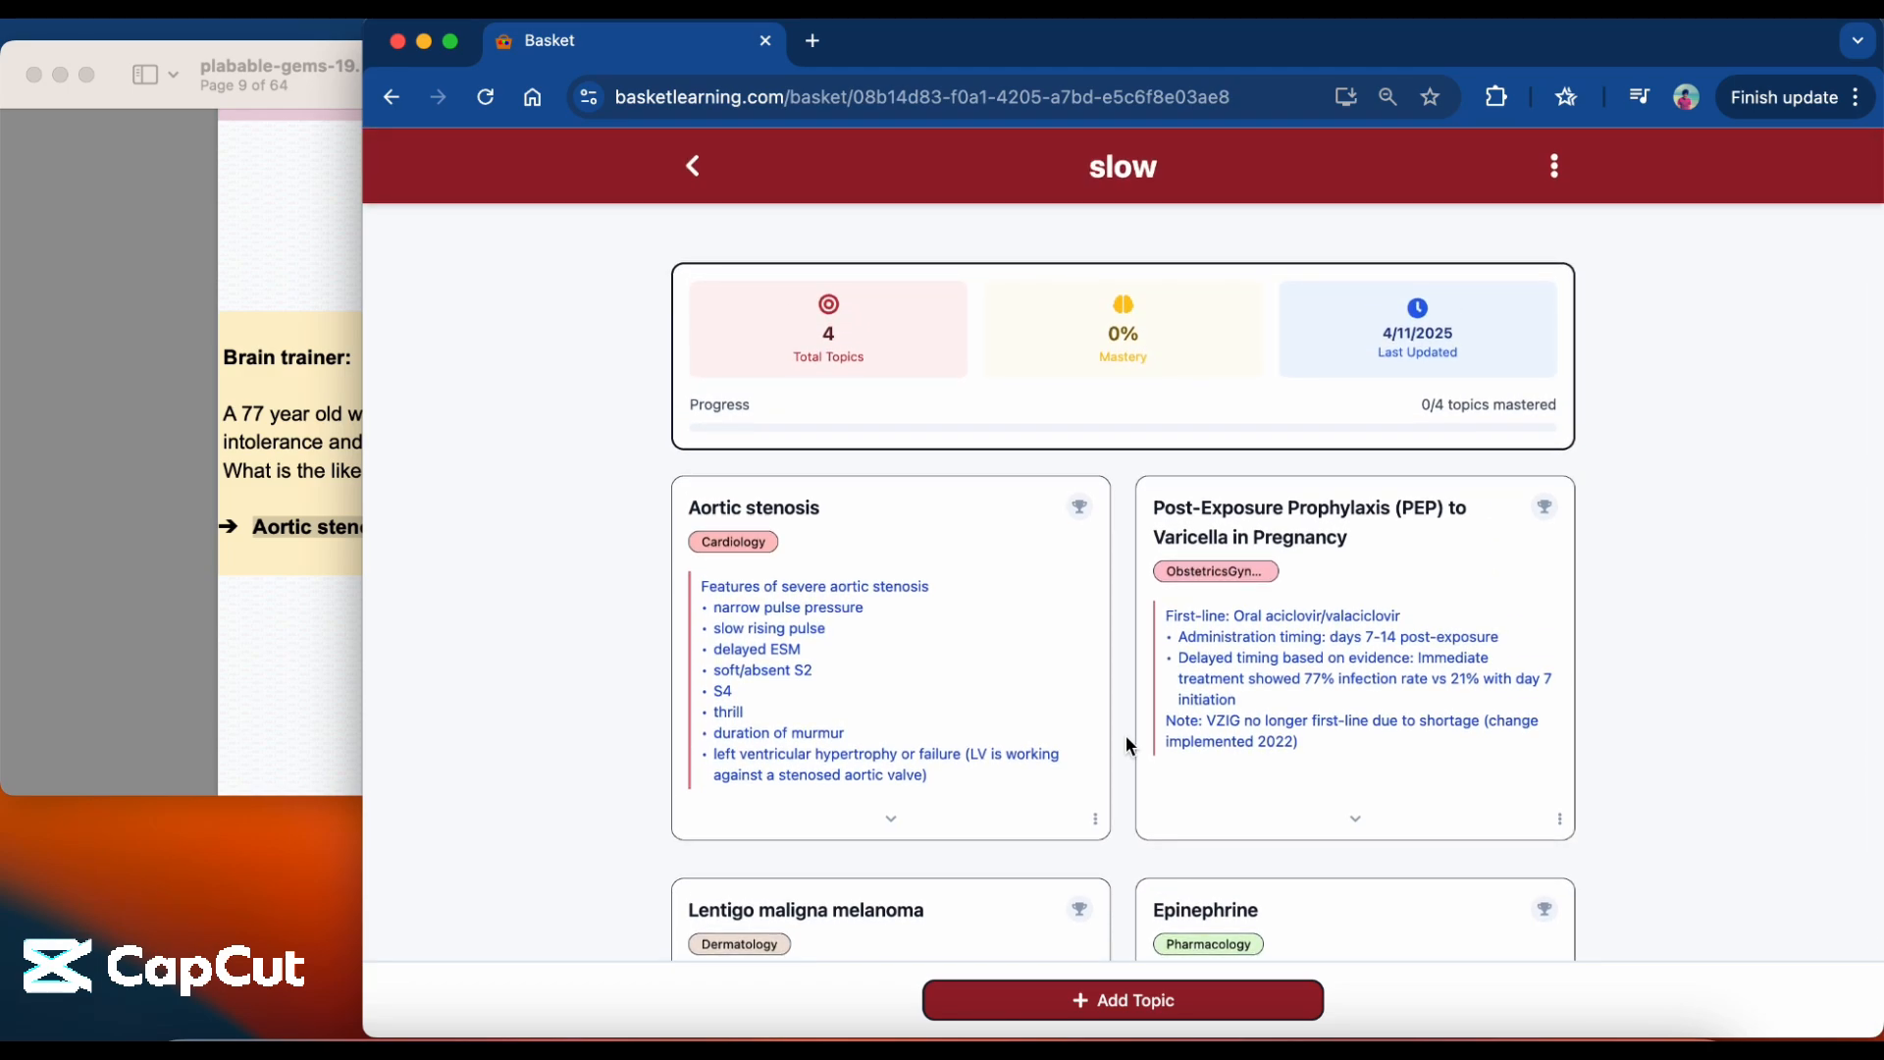
scroll(1126, 744, down, 3)
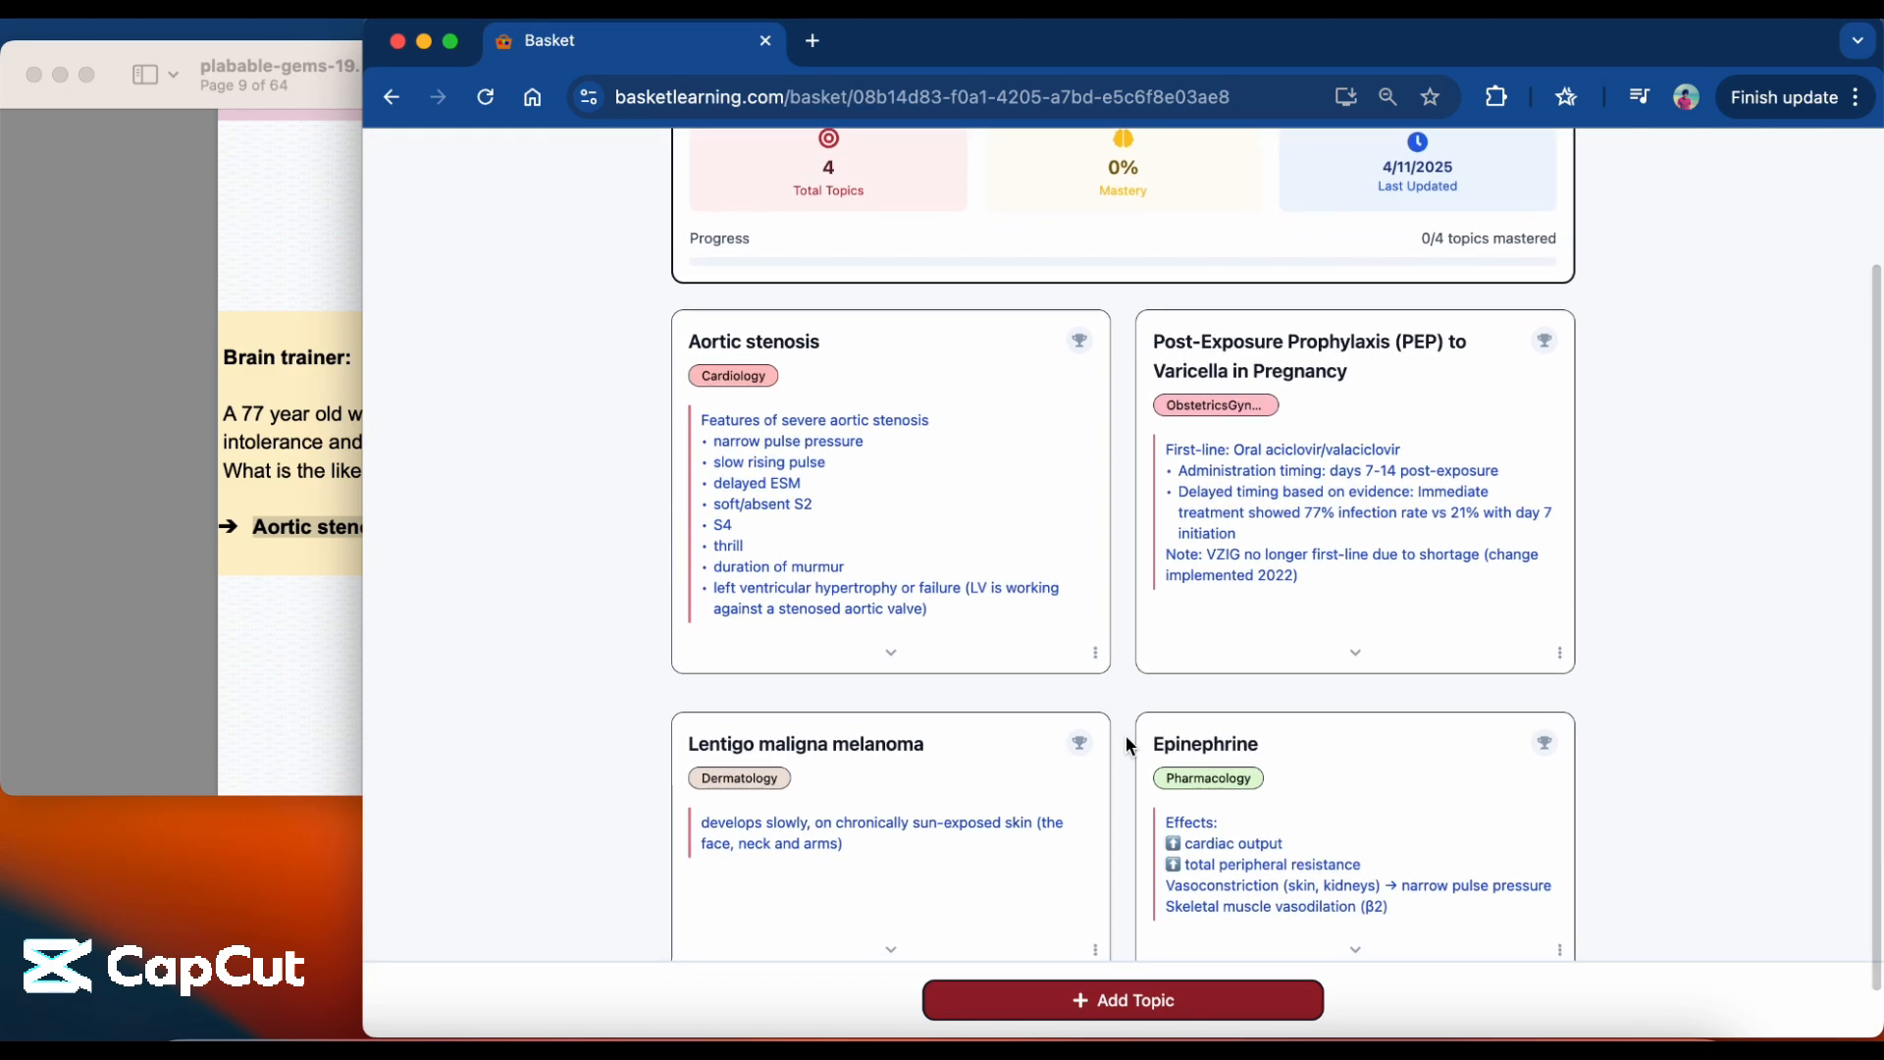
Check how the Lentigo maligna melanoma, Epinephrine and varicella Post-Exposure Prophylaxis topics relate to Aortic stenosis in the slow basket.
scroll(1126, 744, down, 1)
mouse_move(987, 774)
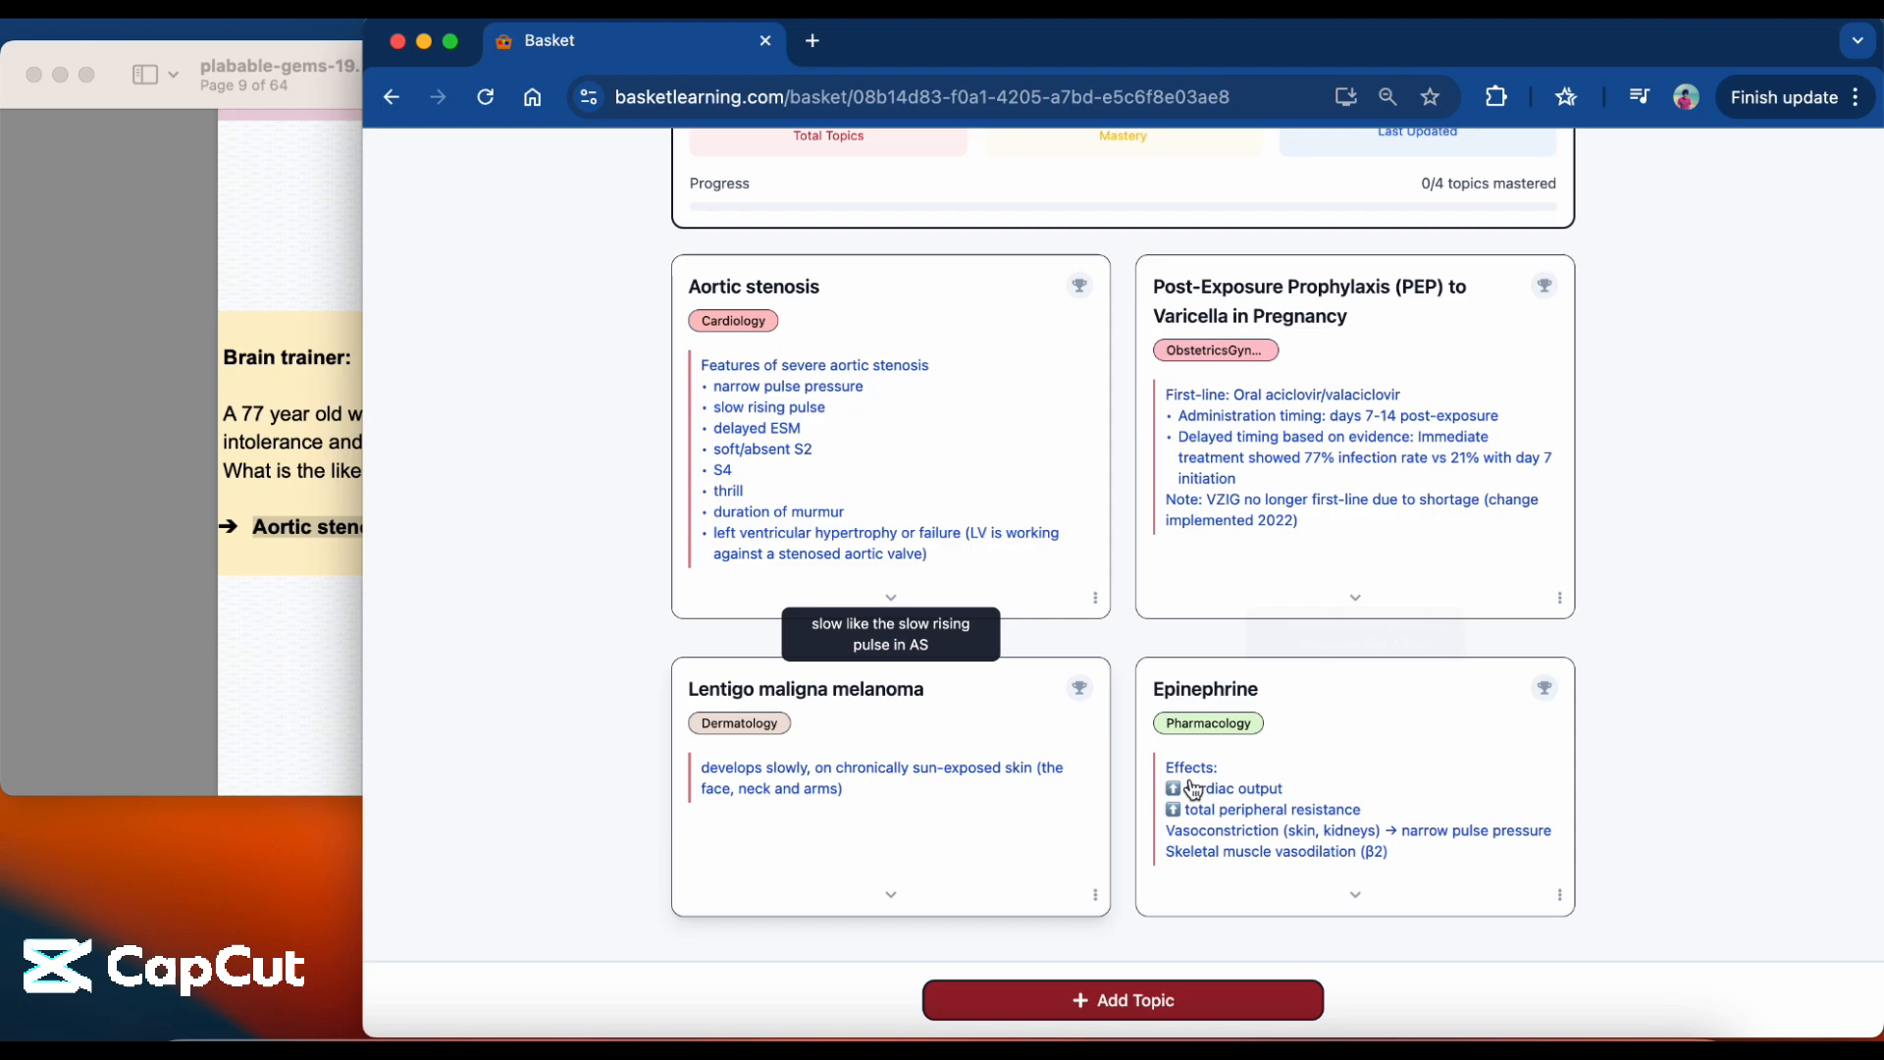
mouse_move(1359, 766)
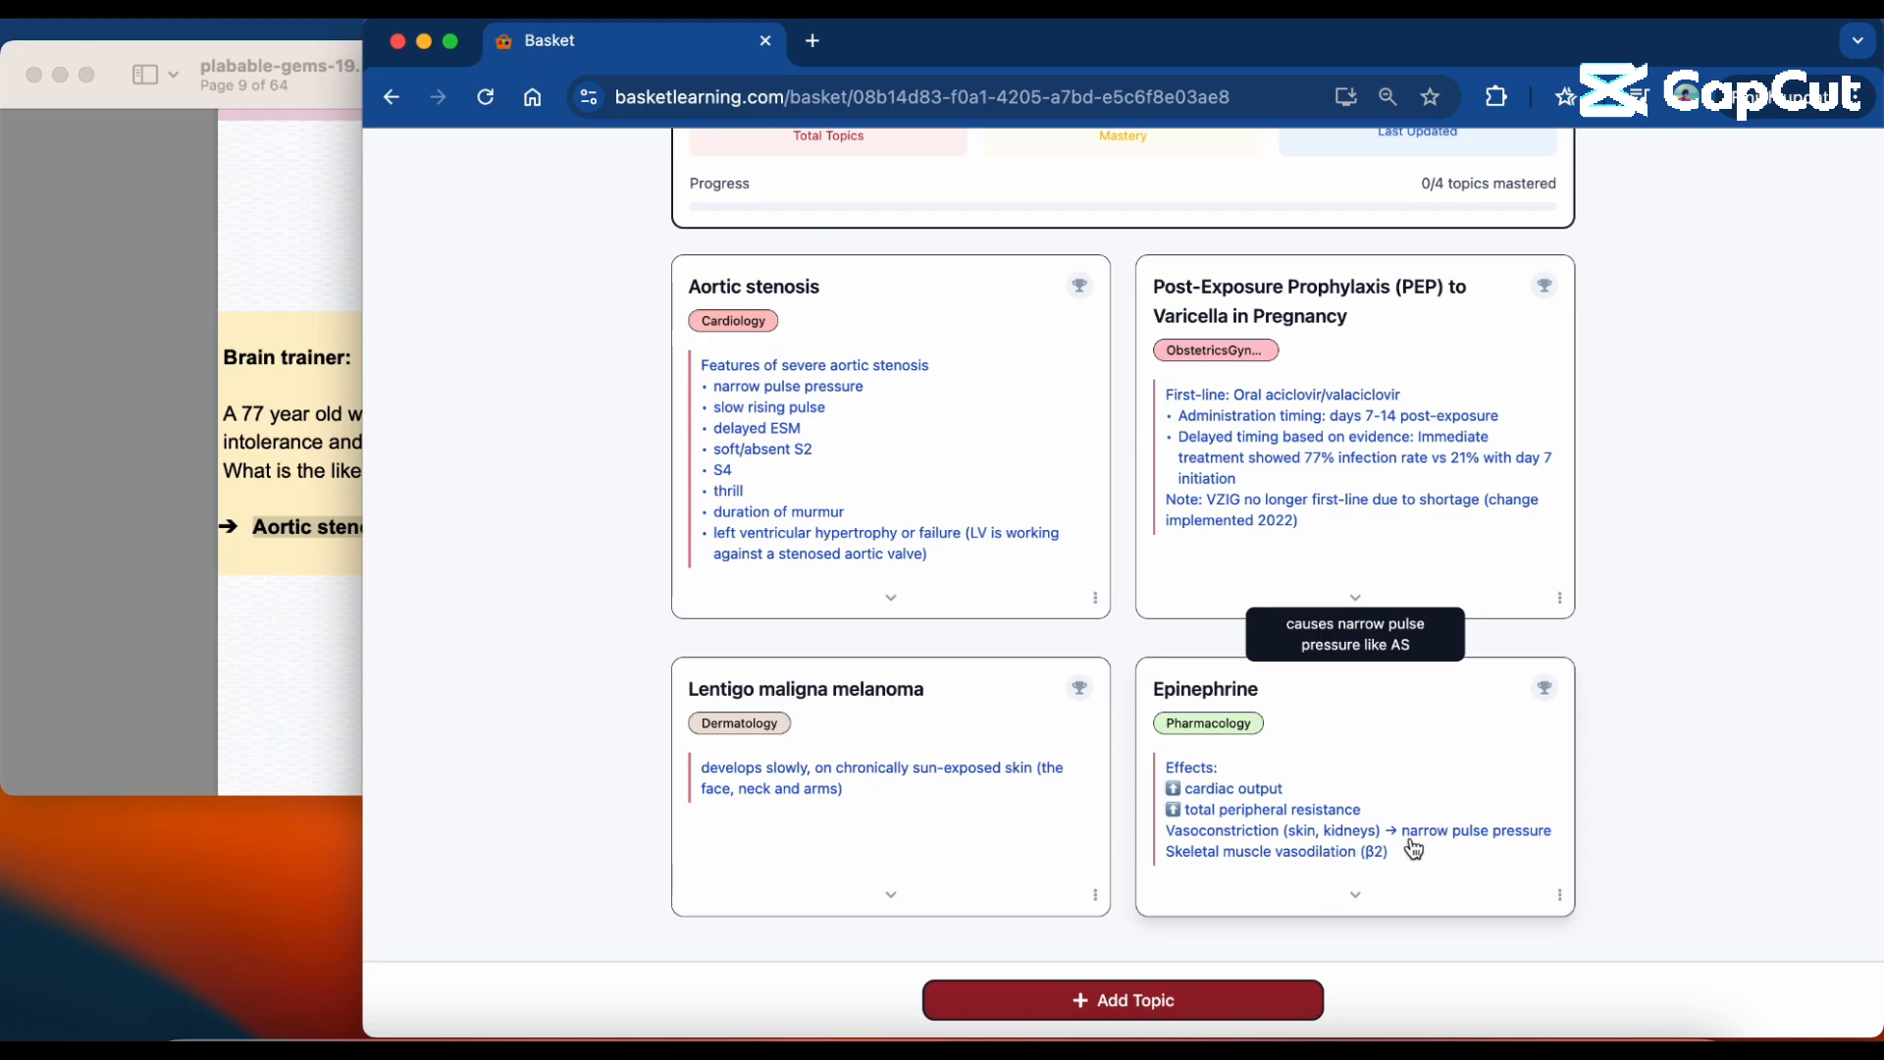
mouse_move(1354, 471)
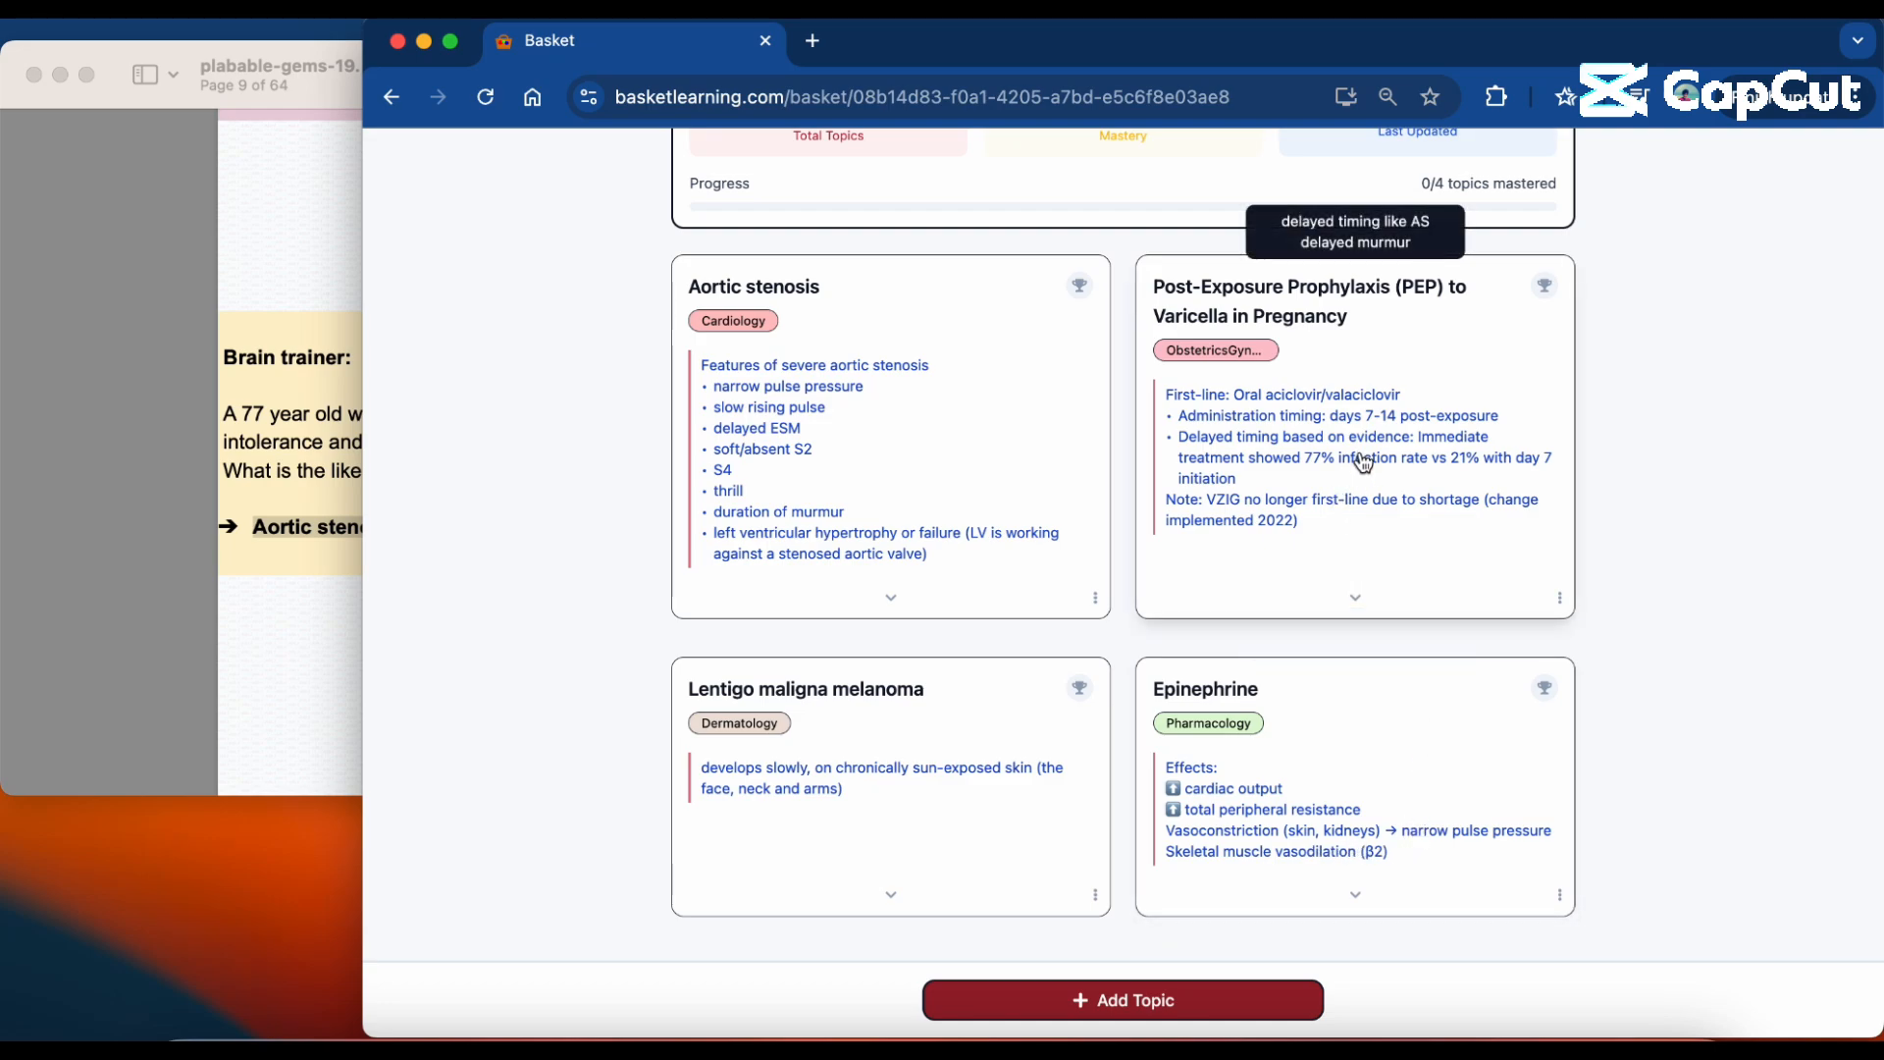
Mark the Aortic stenosis topic in the slow basket as mastered and return to the workspace.
scroll(1364, 463, up, 3)
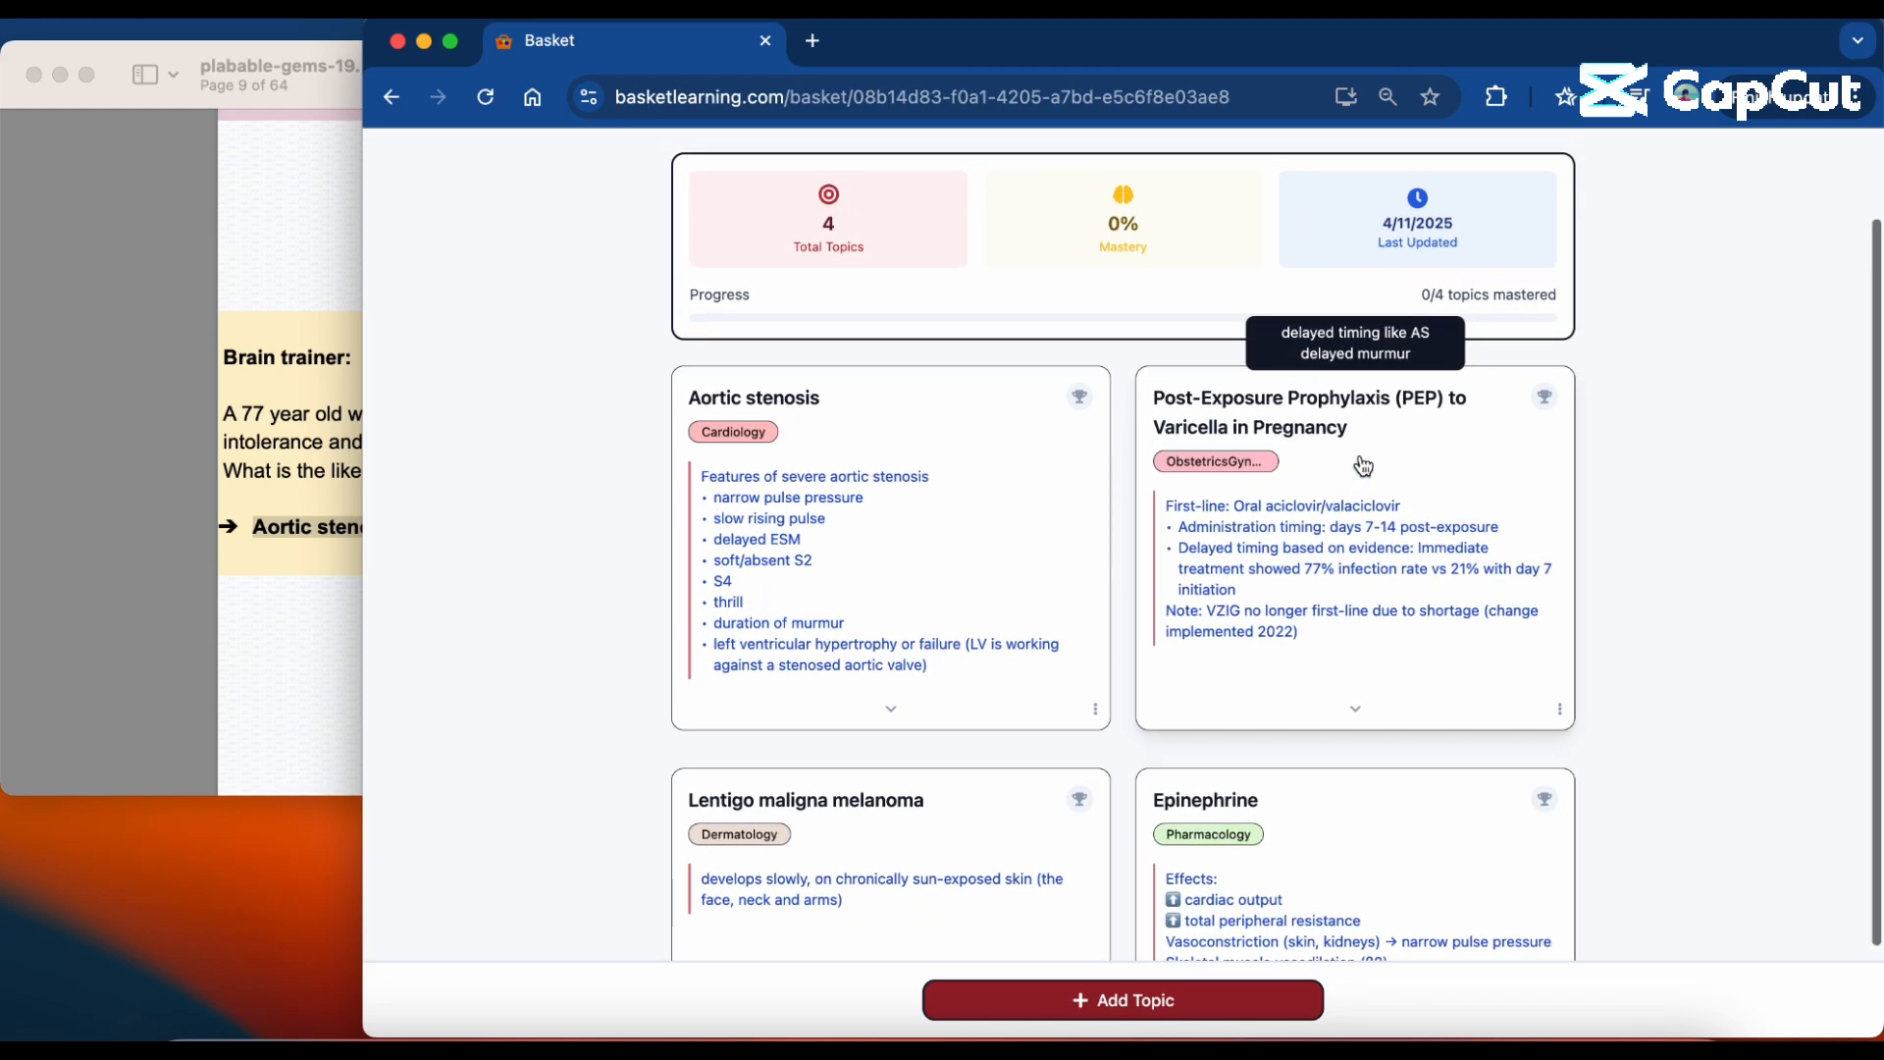
scroll(1363, 485, up, 1)
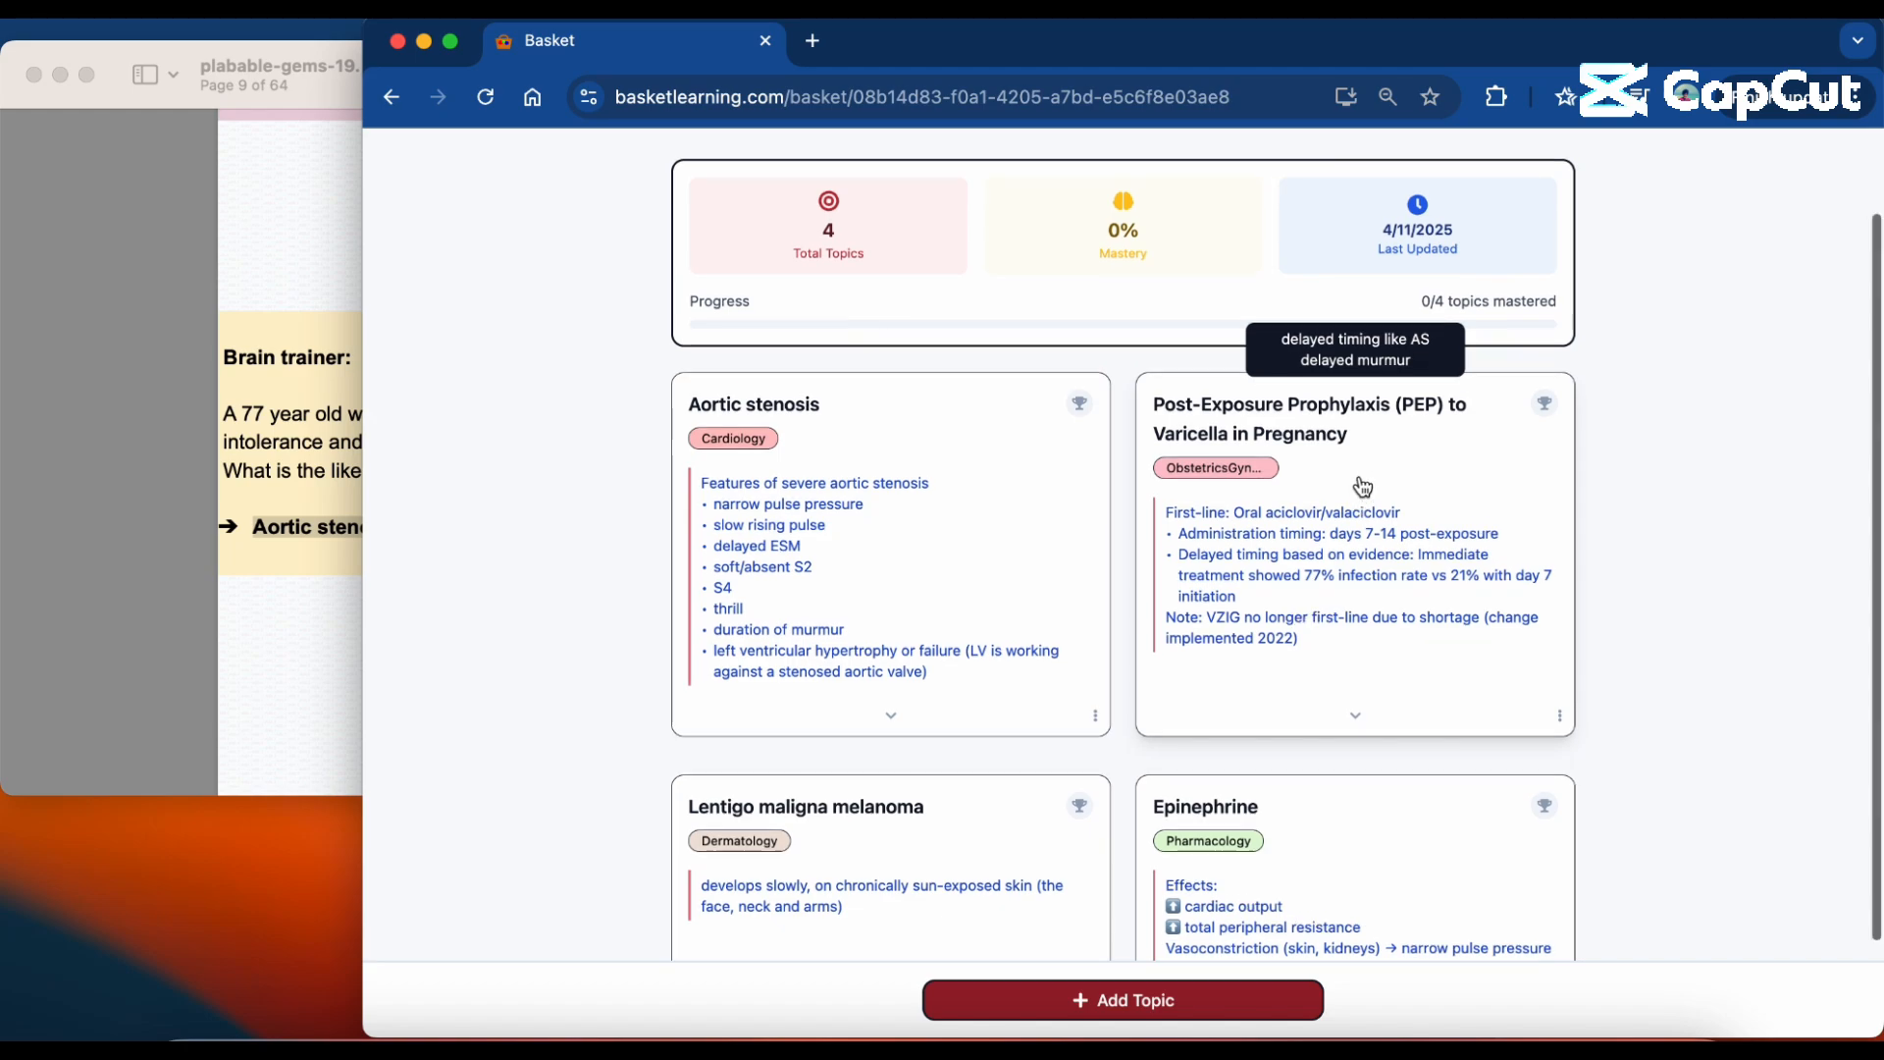
scroll(1363, 486, up, 1)
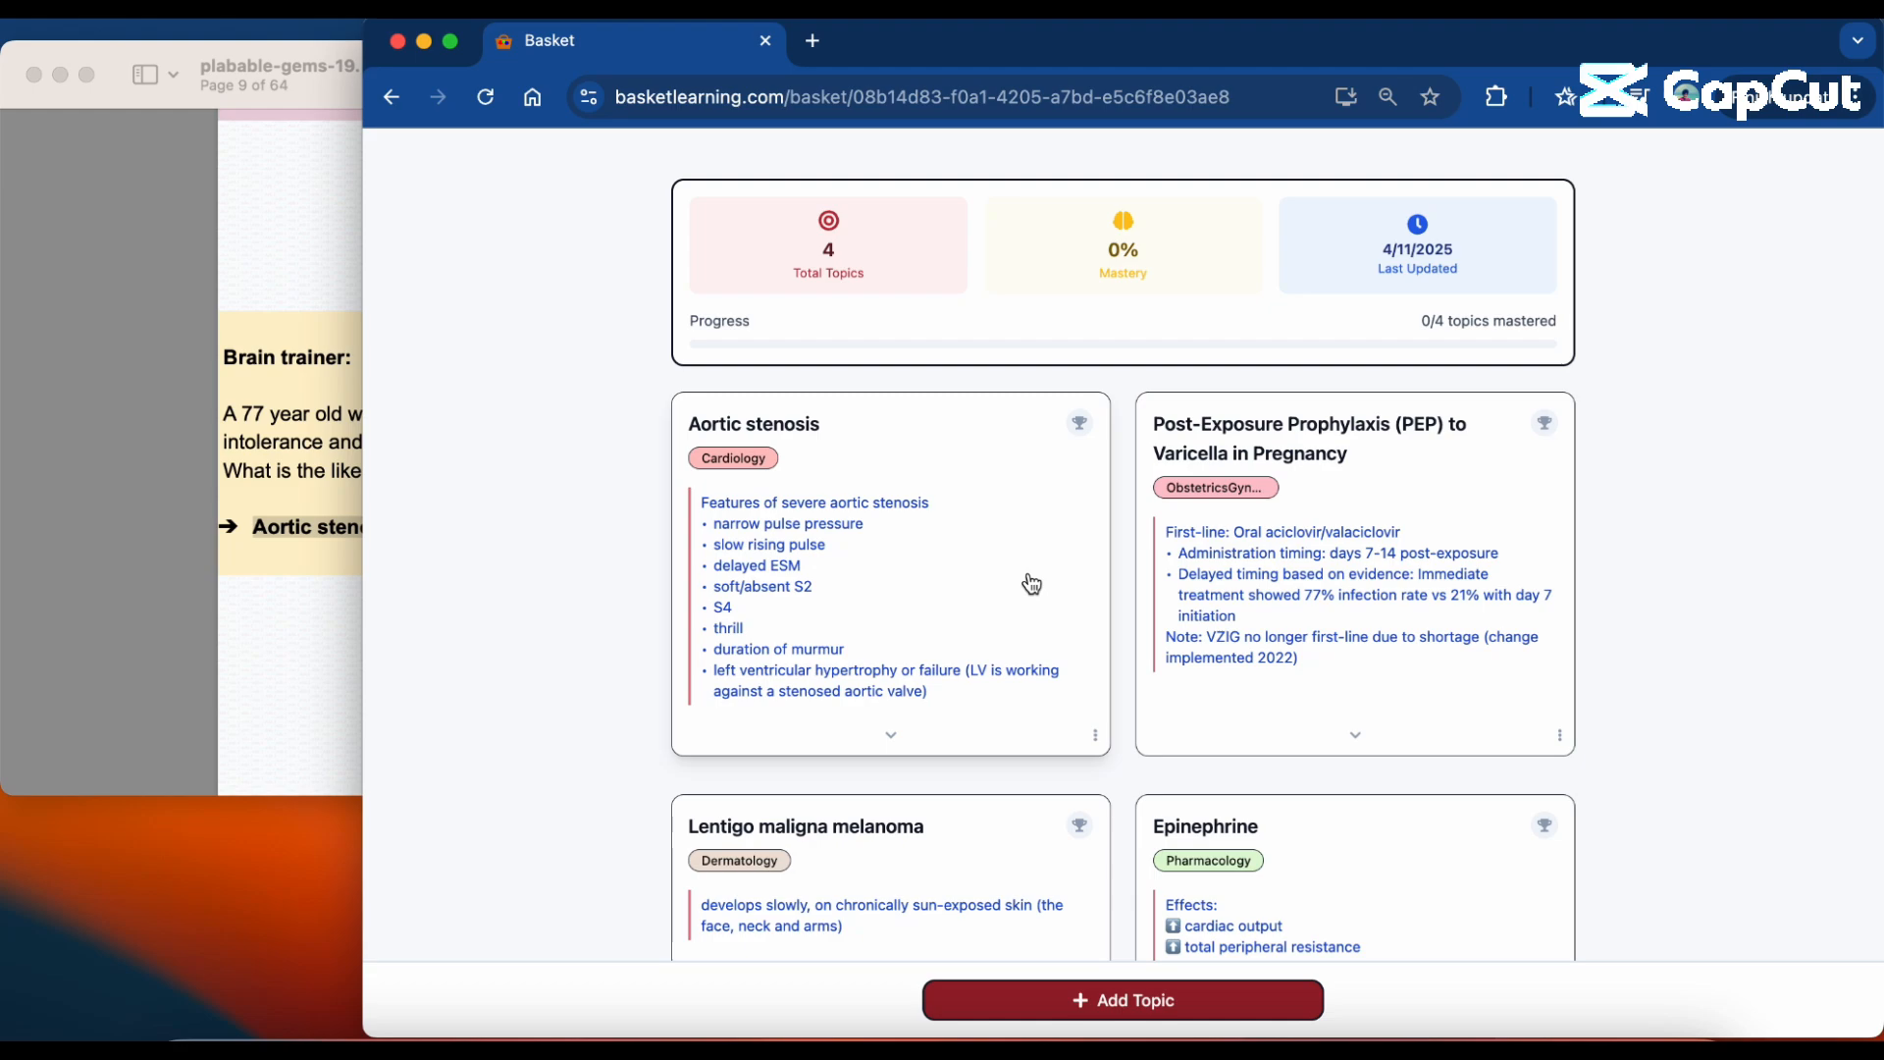
click(1082, 423)
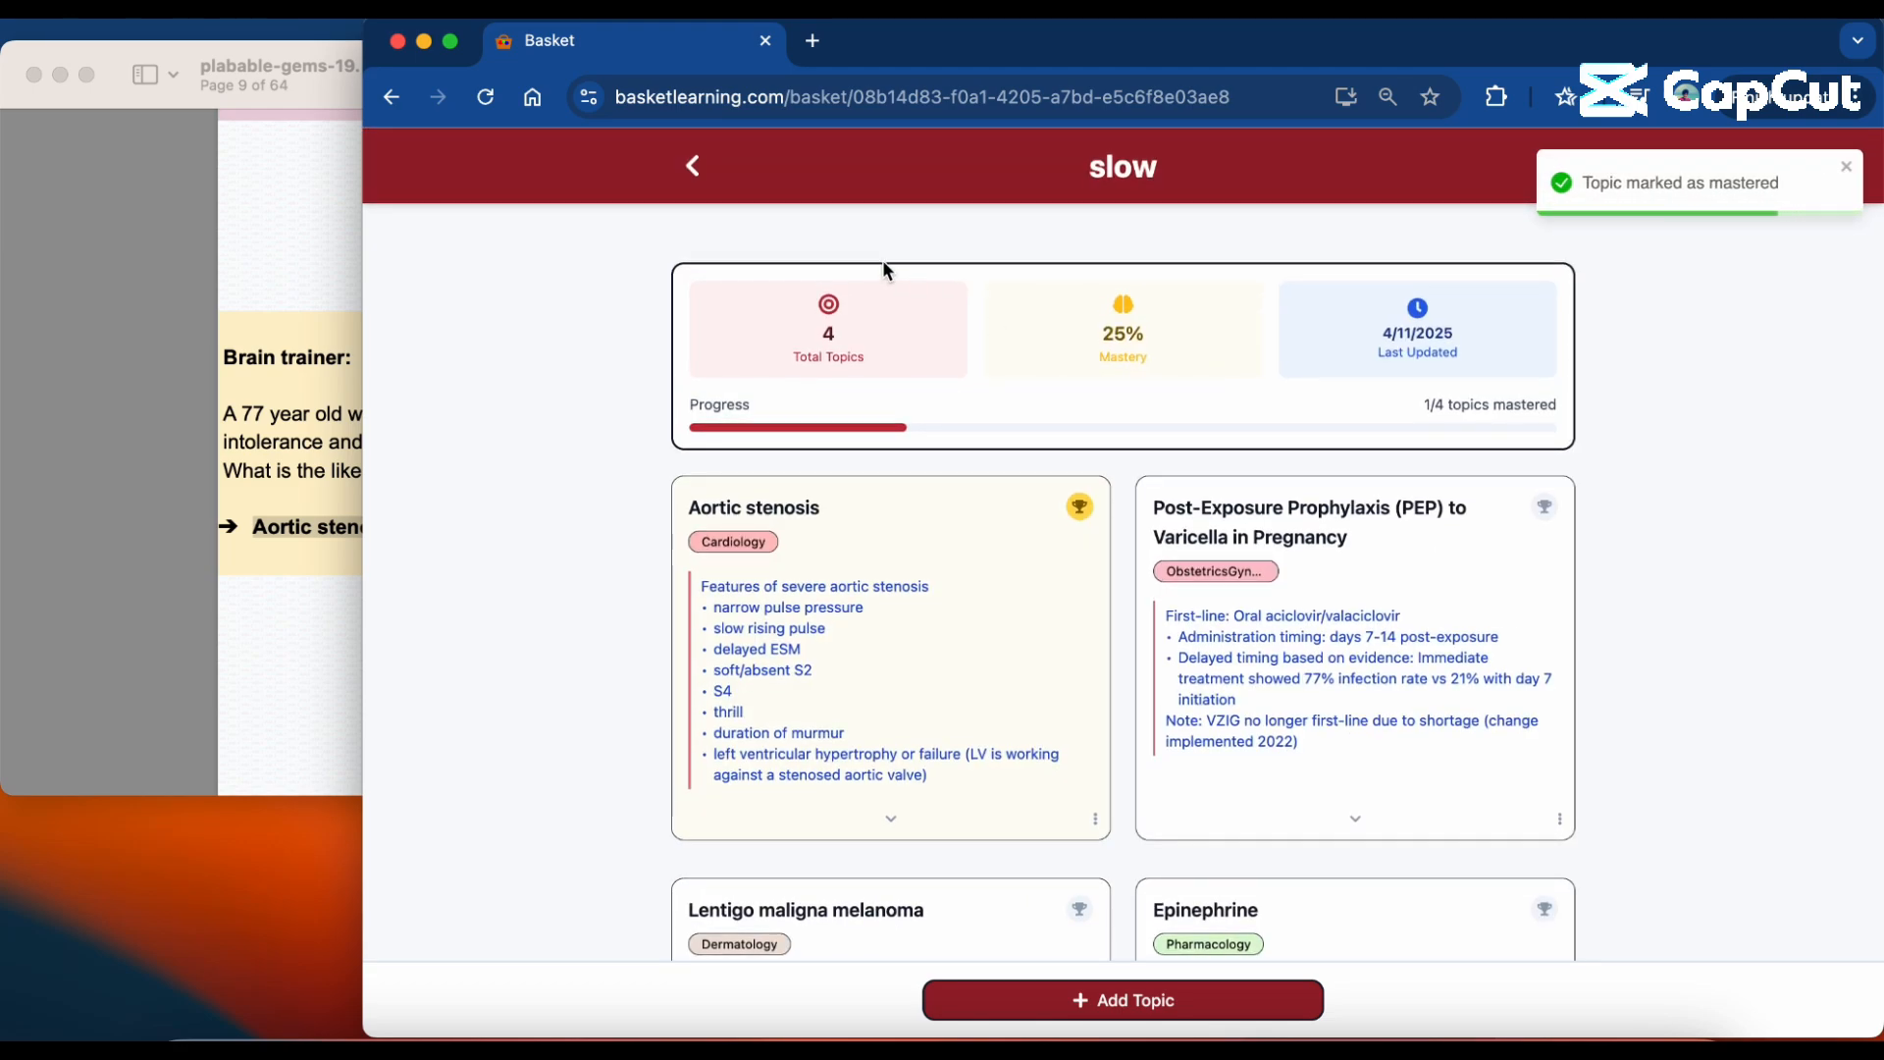
click(694, 167)
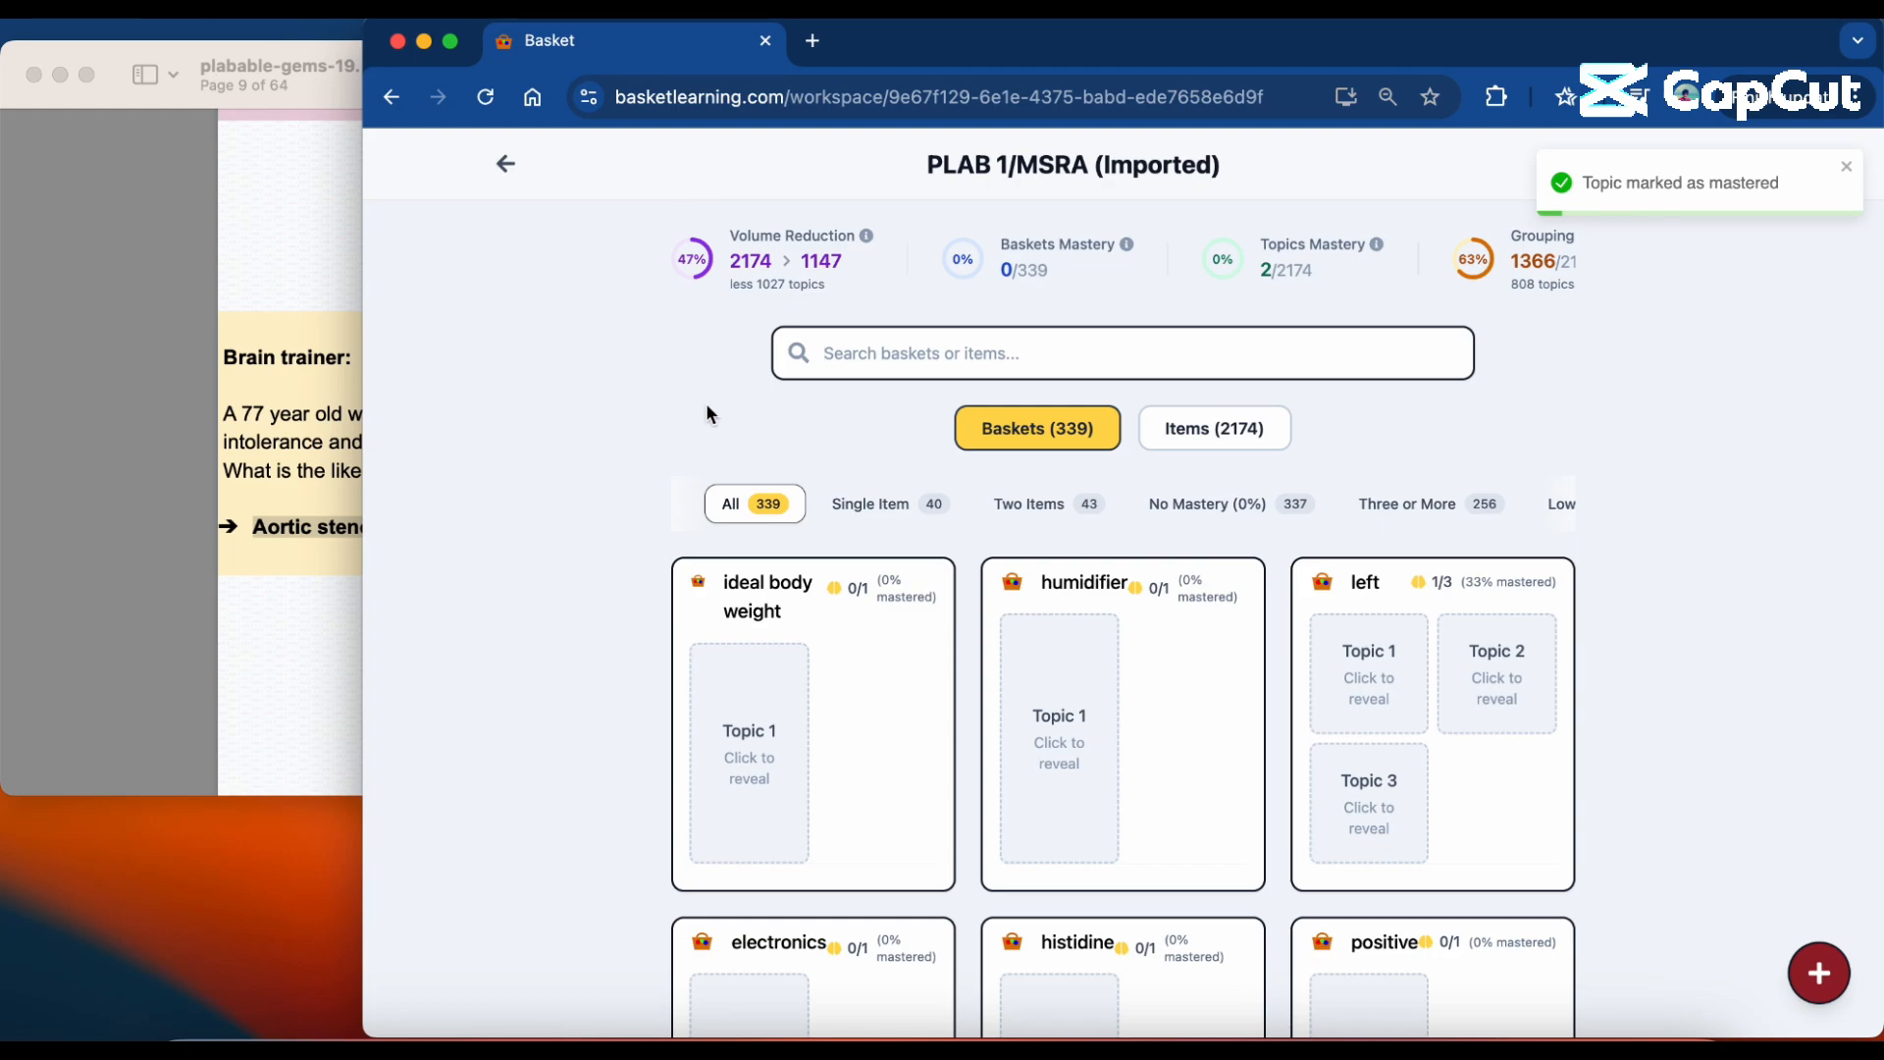
Browse the workspace's baskets, examining their grouped topics and mastery levels.
scroll(708, 410, down, 1)
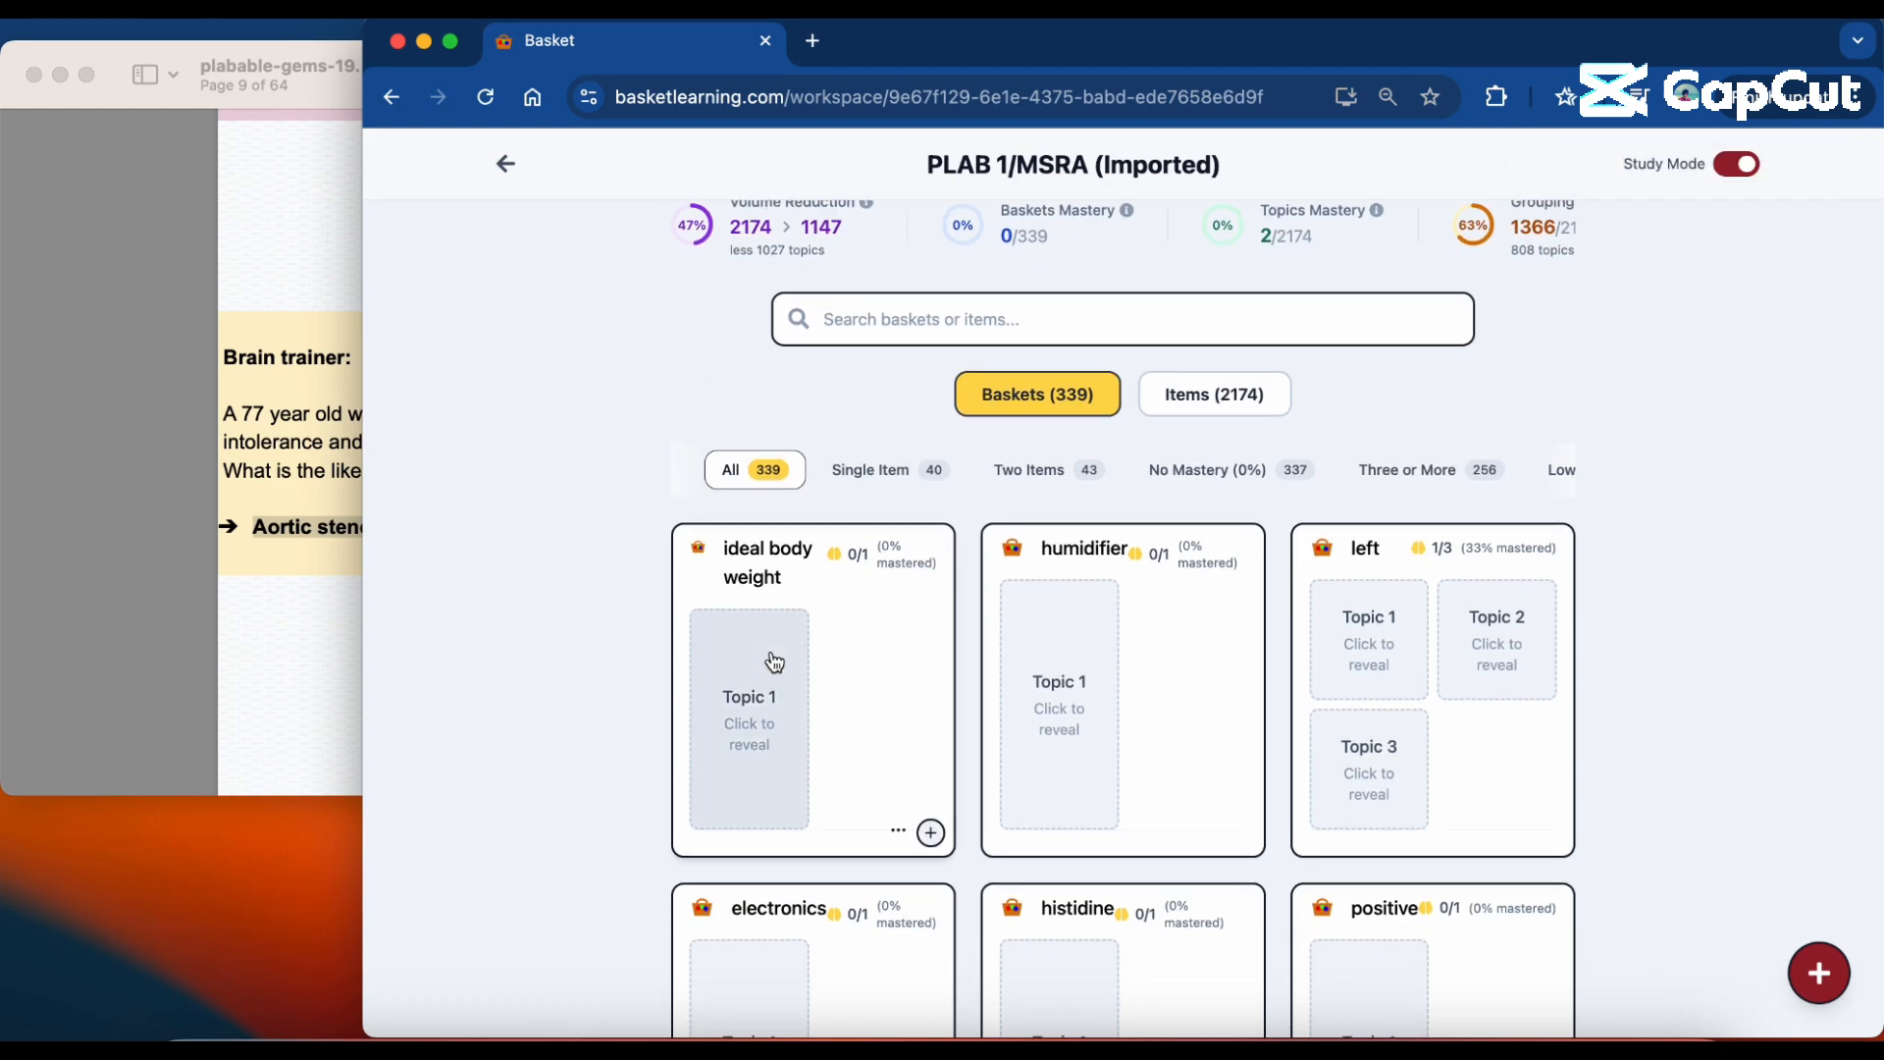
scroll(769, 657, down, 1)
scroll(770, 658, up, 2)
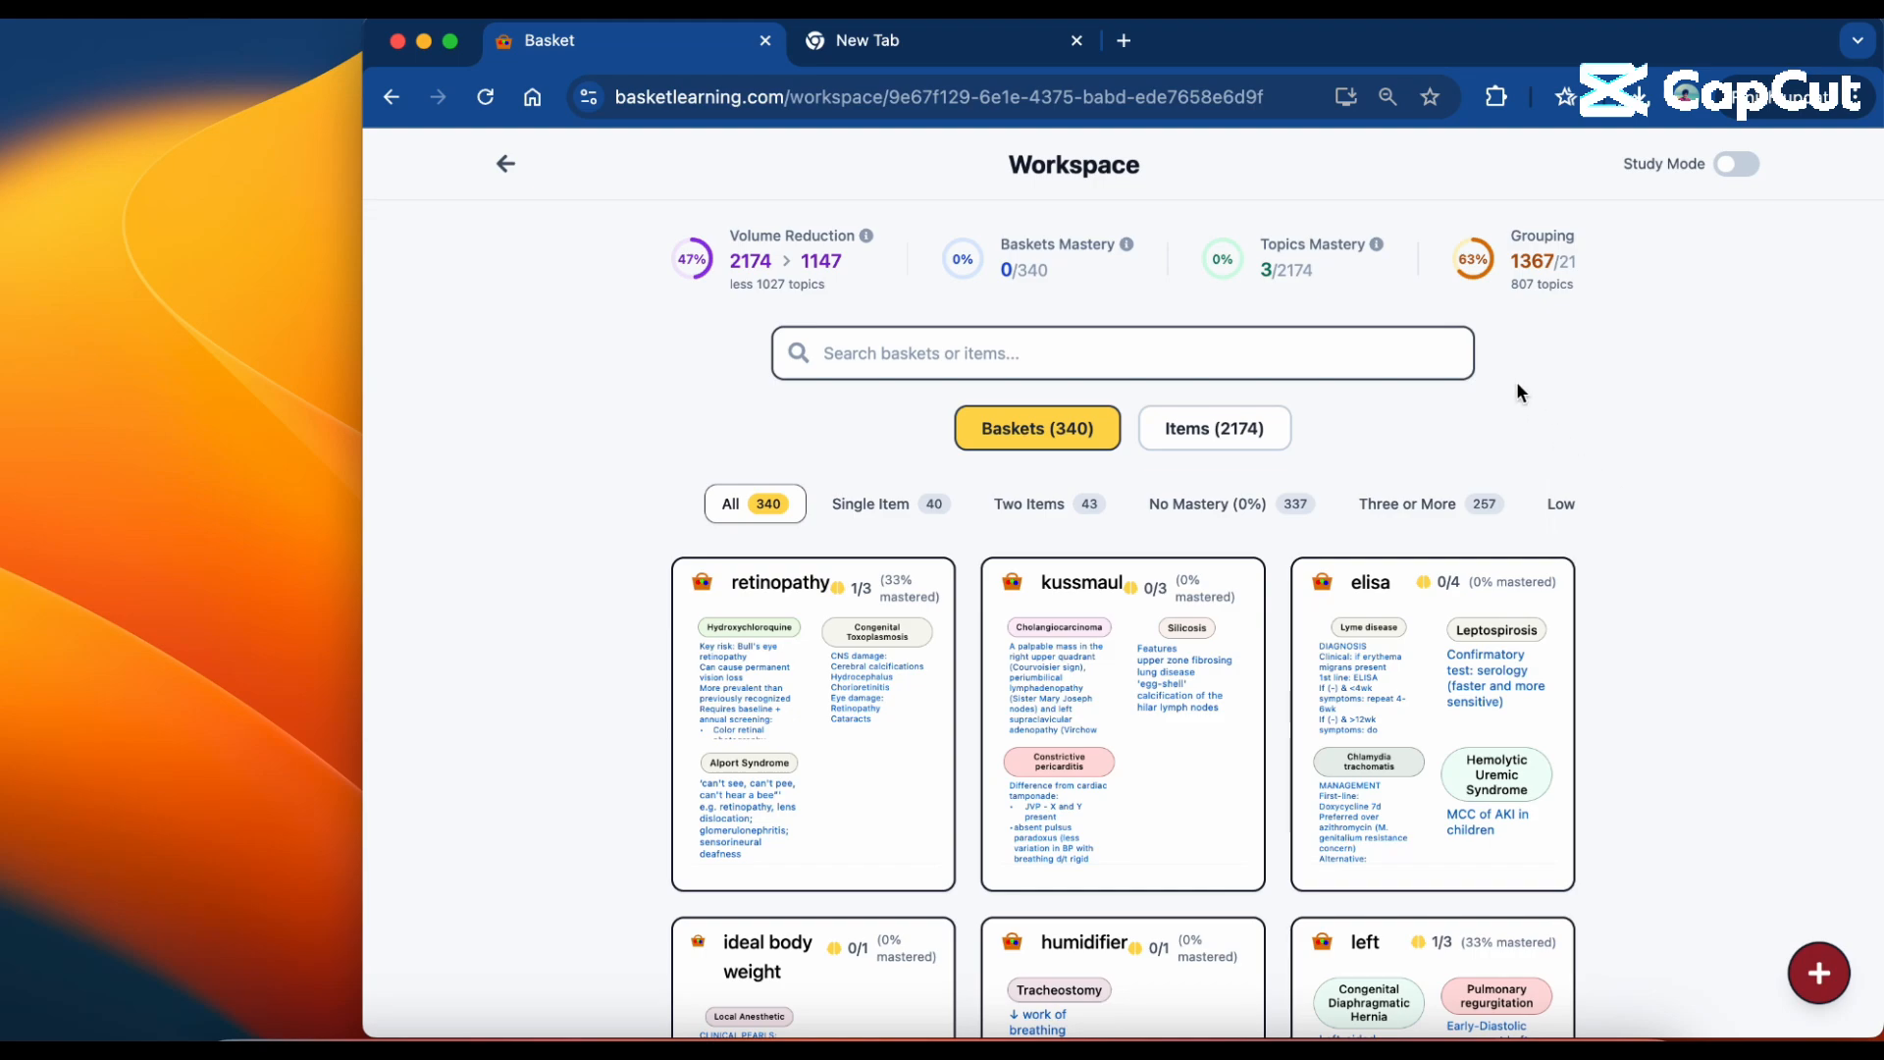
scroll(1512, 555, down, 7)
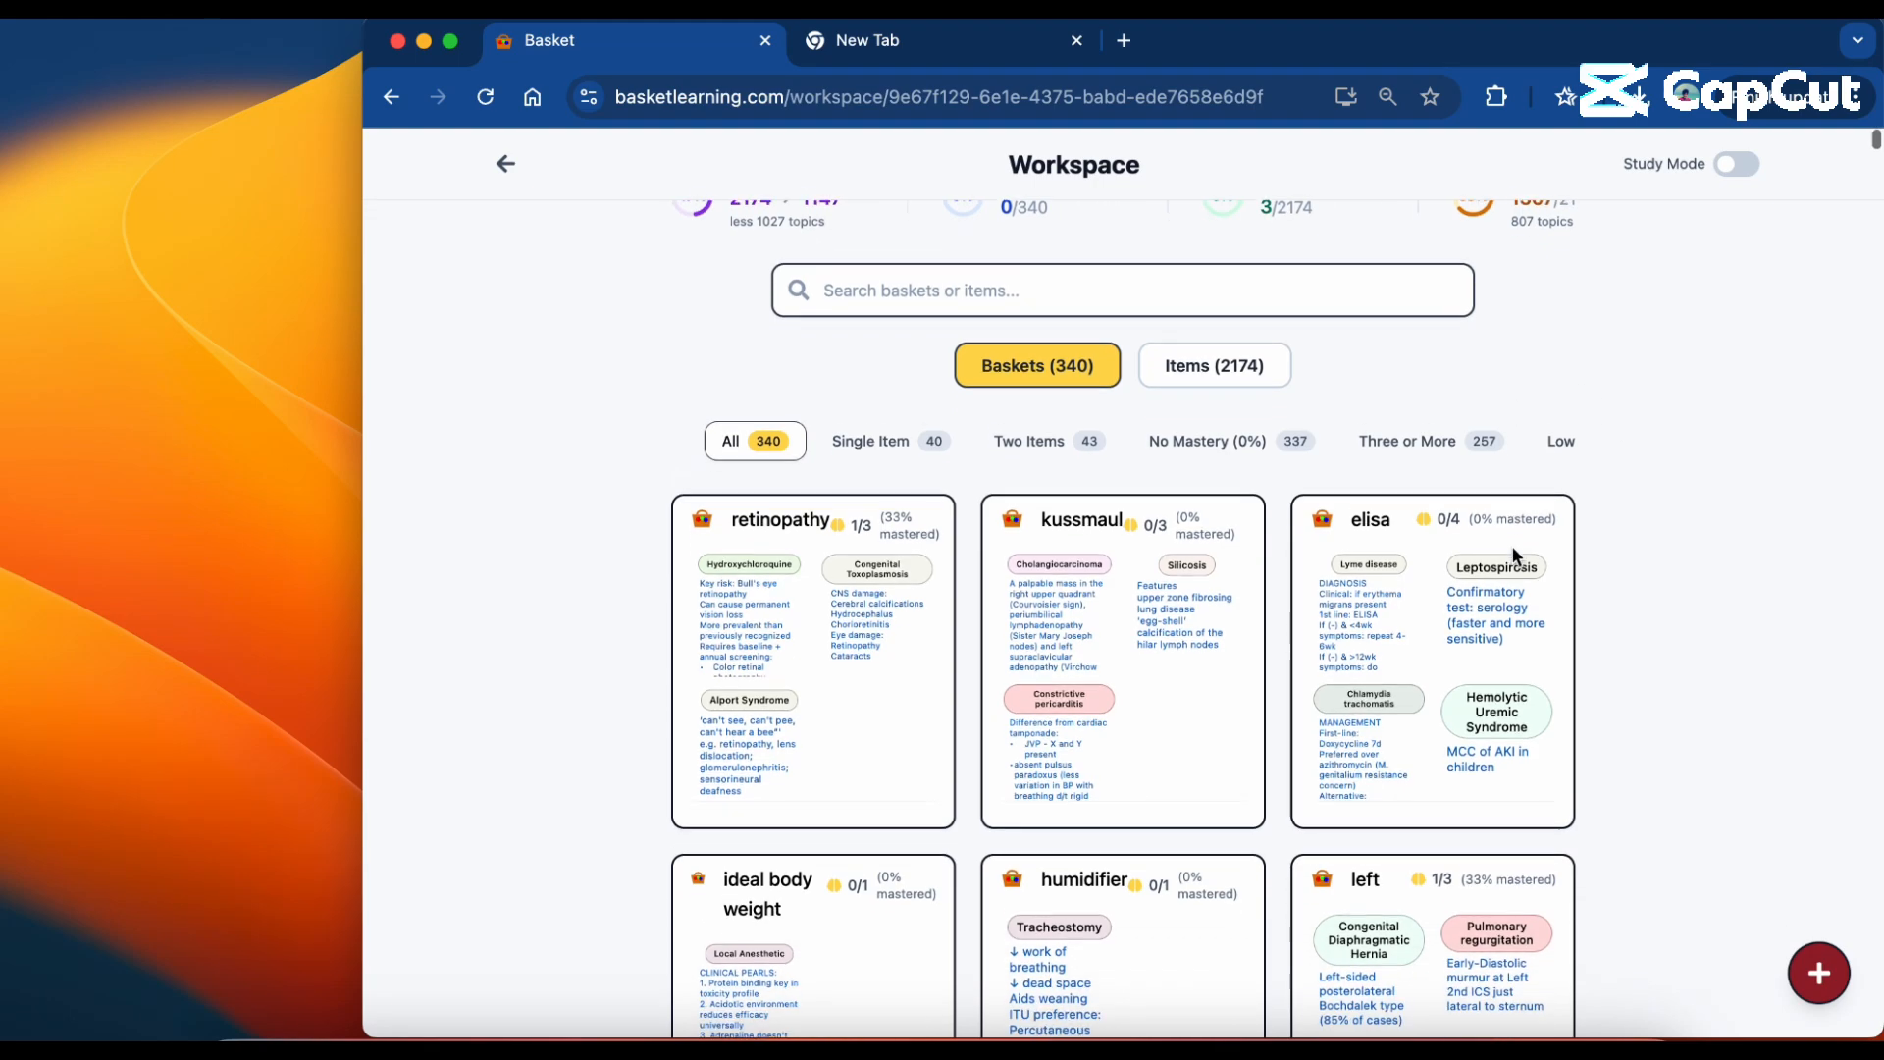
scroll(1516, 559, down, 1)
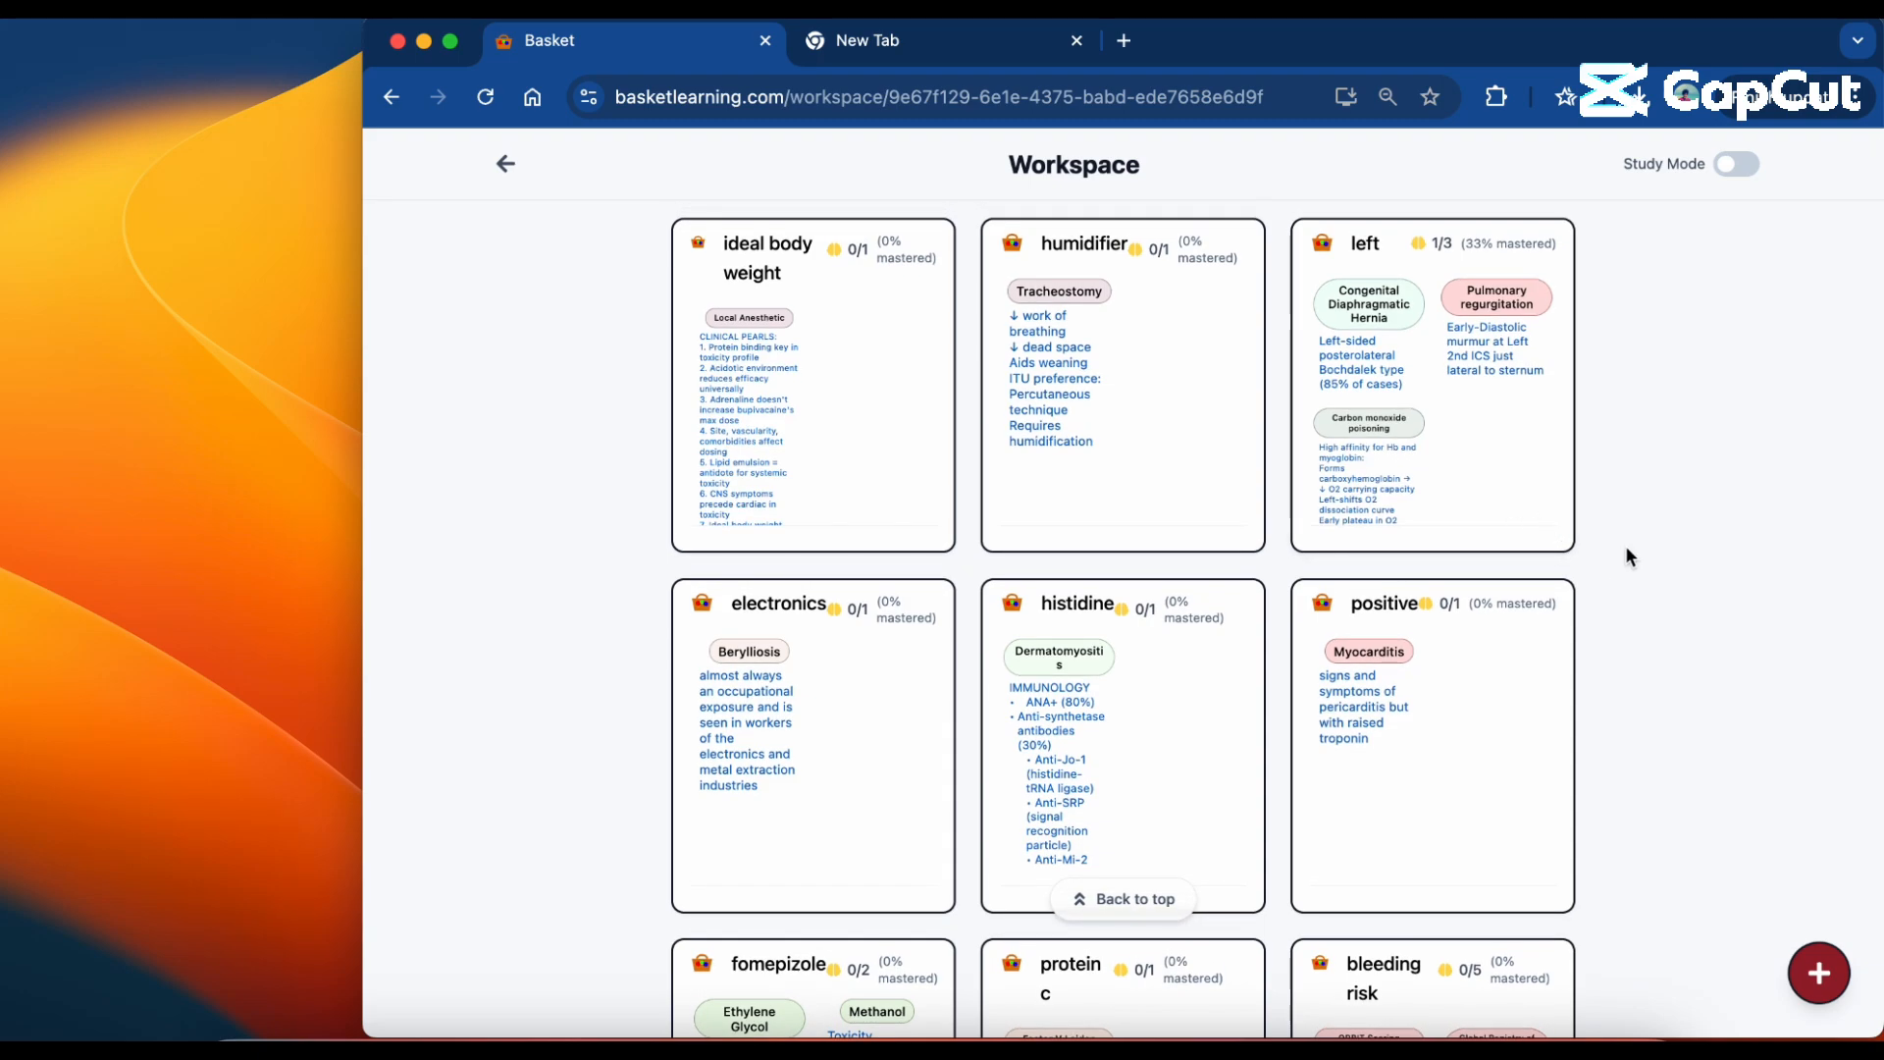
scroll(1625, 547, down, 1)
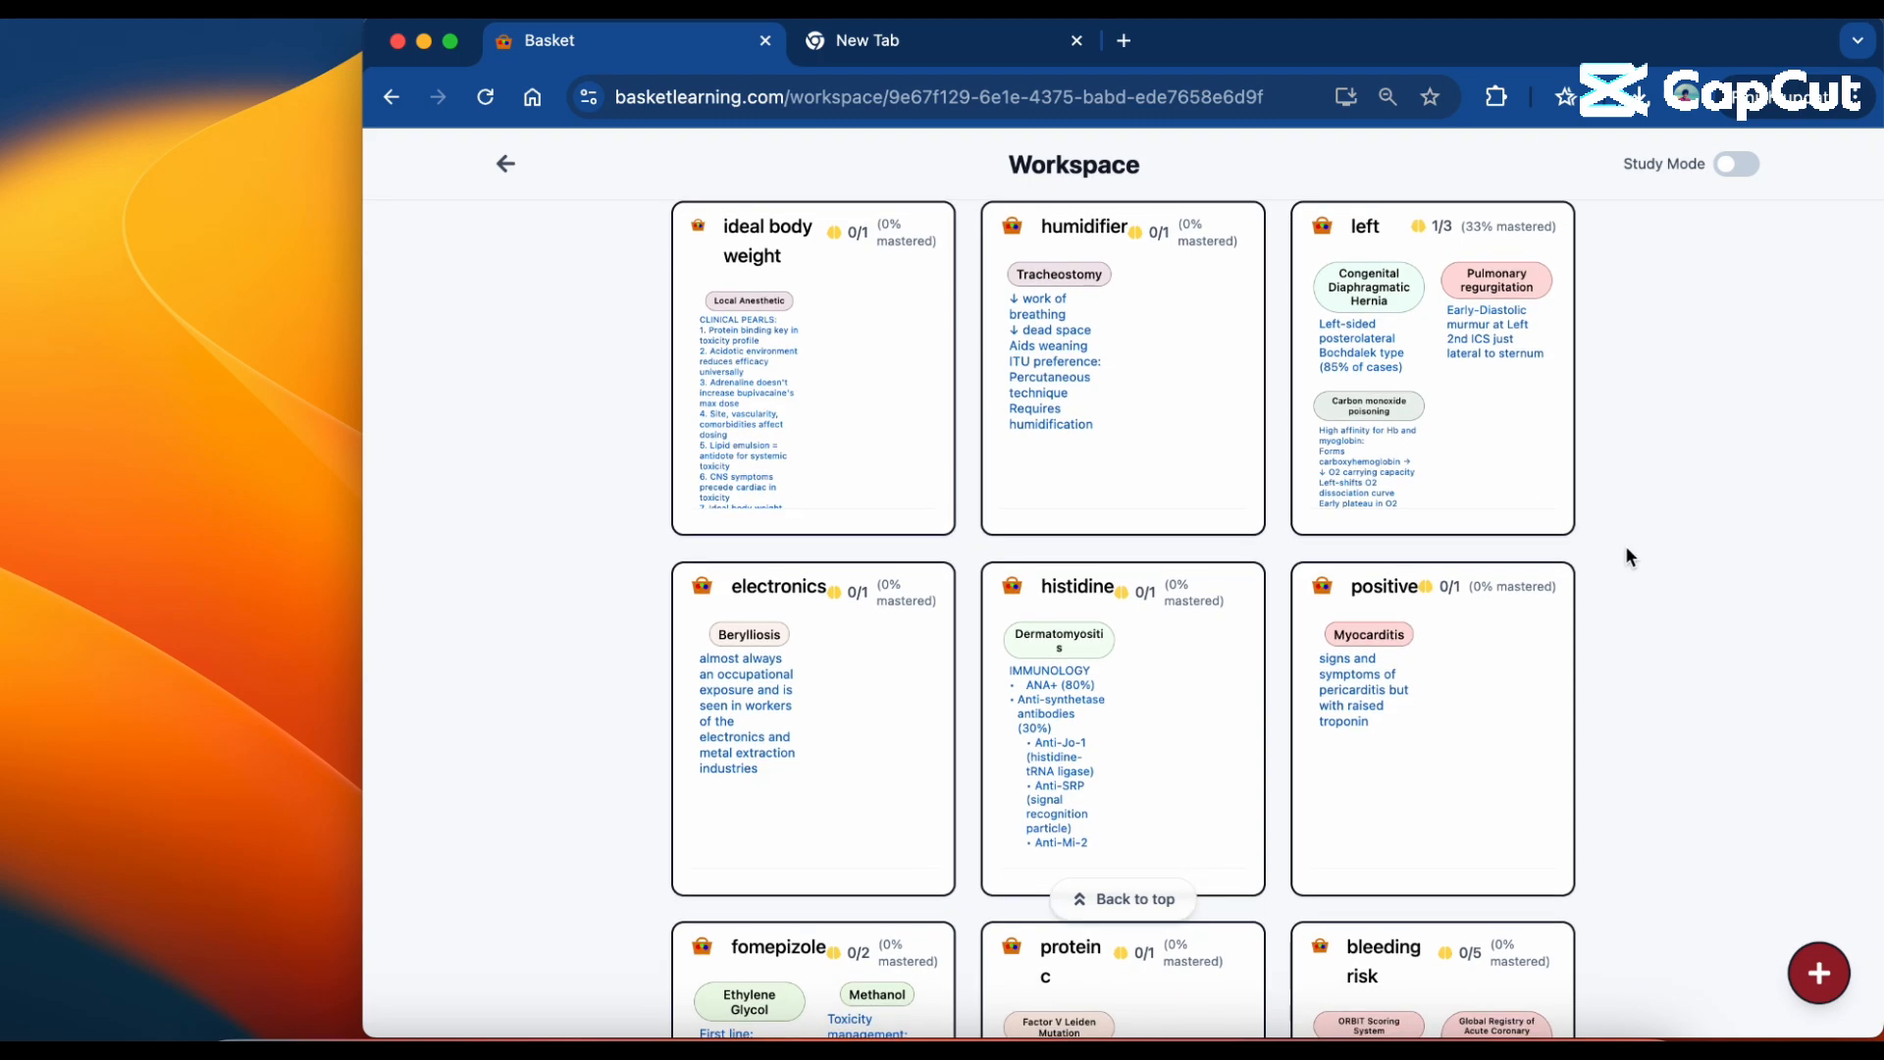
scroll(1626, 551, down, 1)
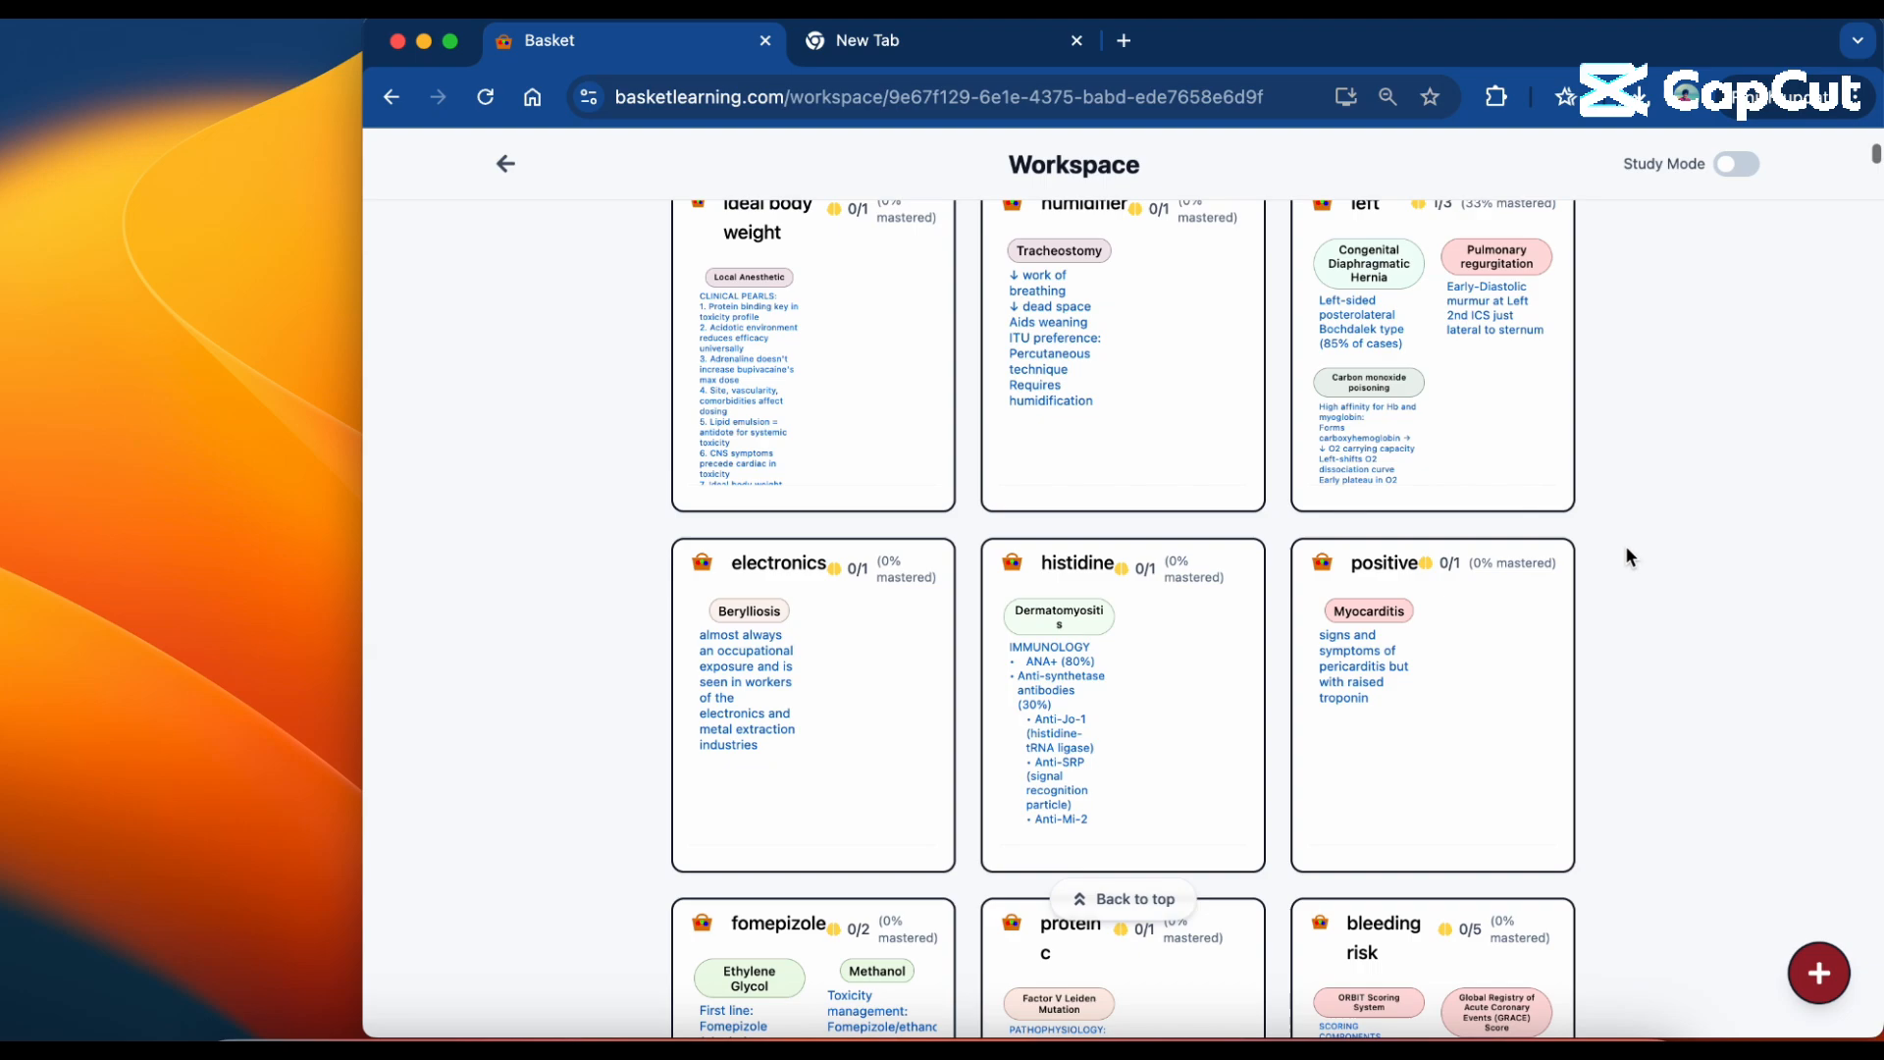
scroll(1626, 548, down, 5)
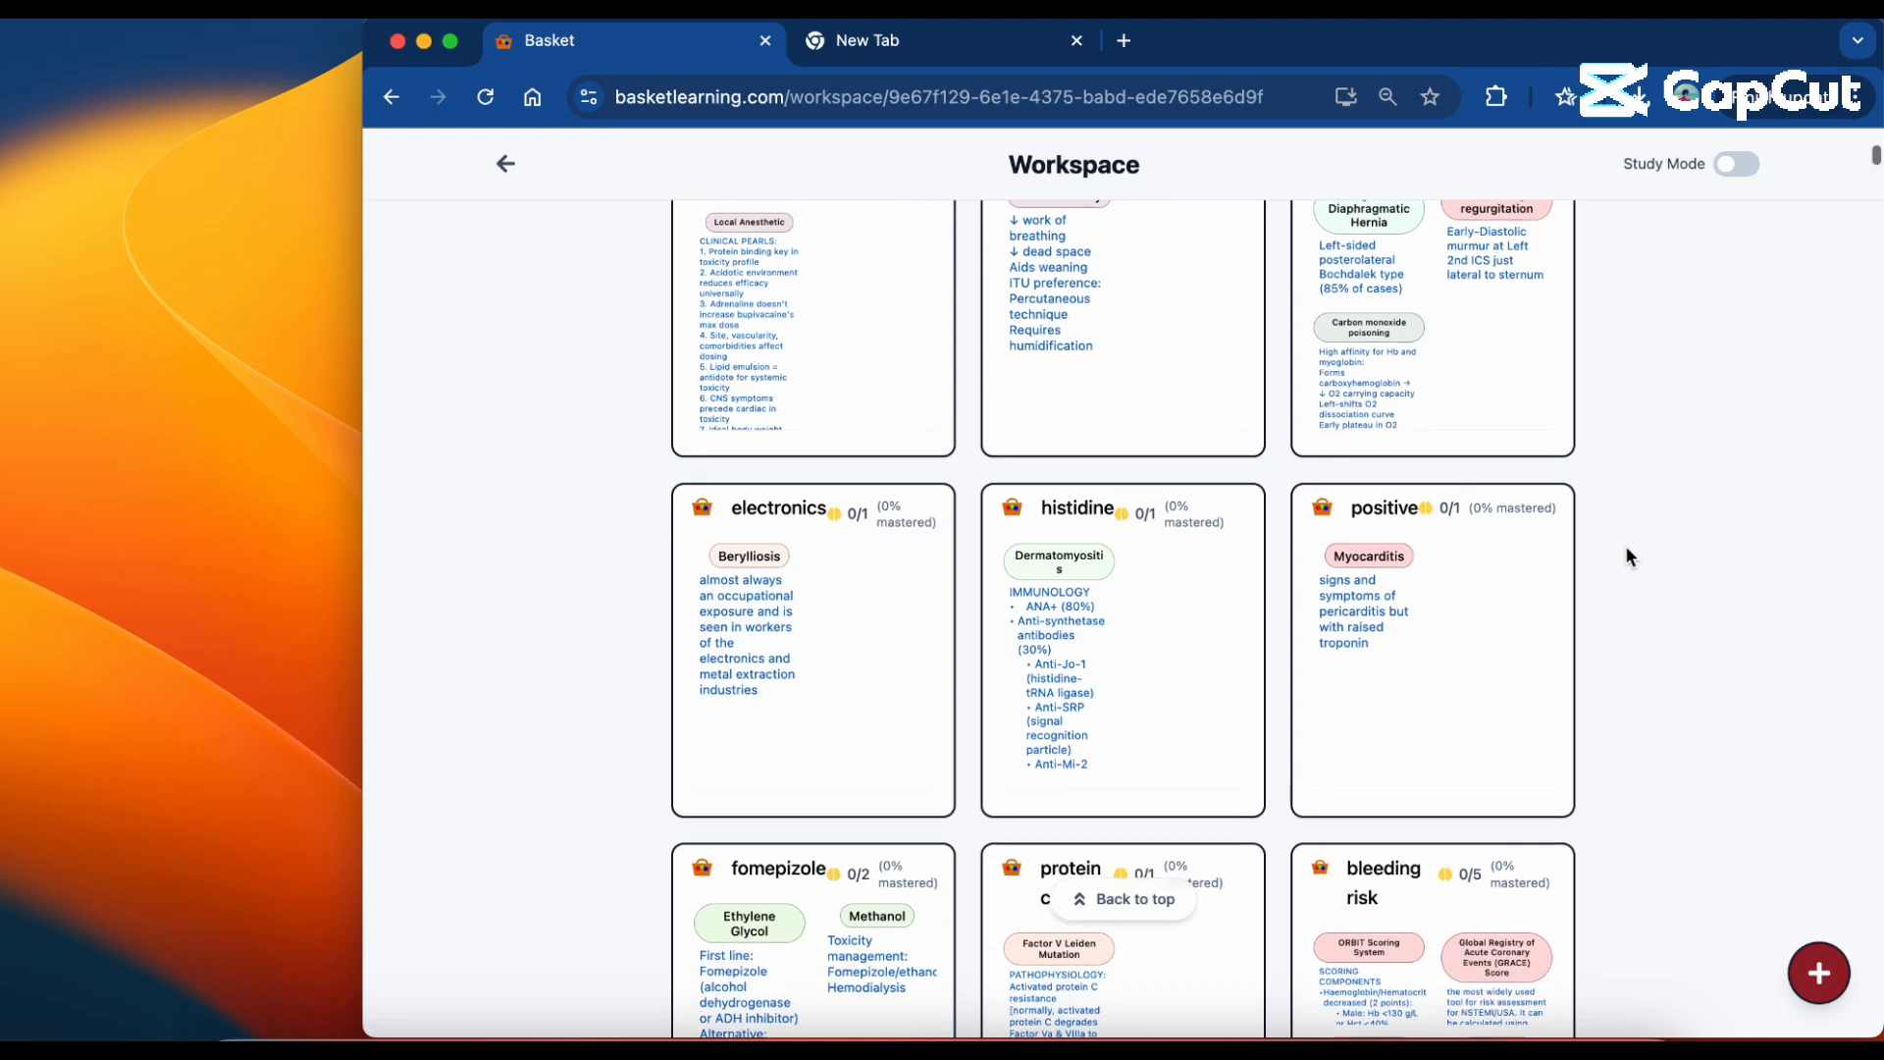
scroll(1627, 556, down, 7)
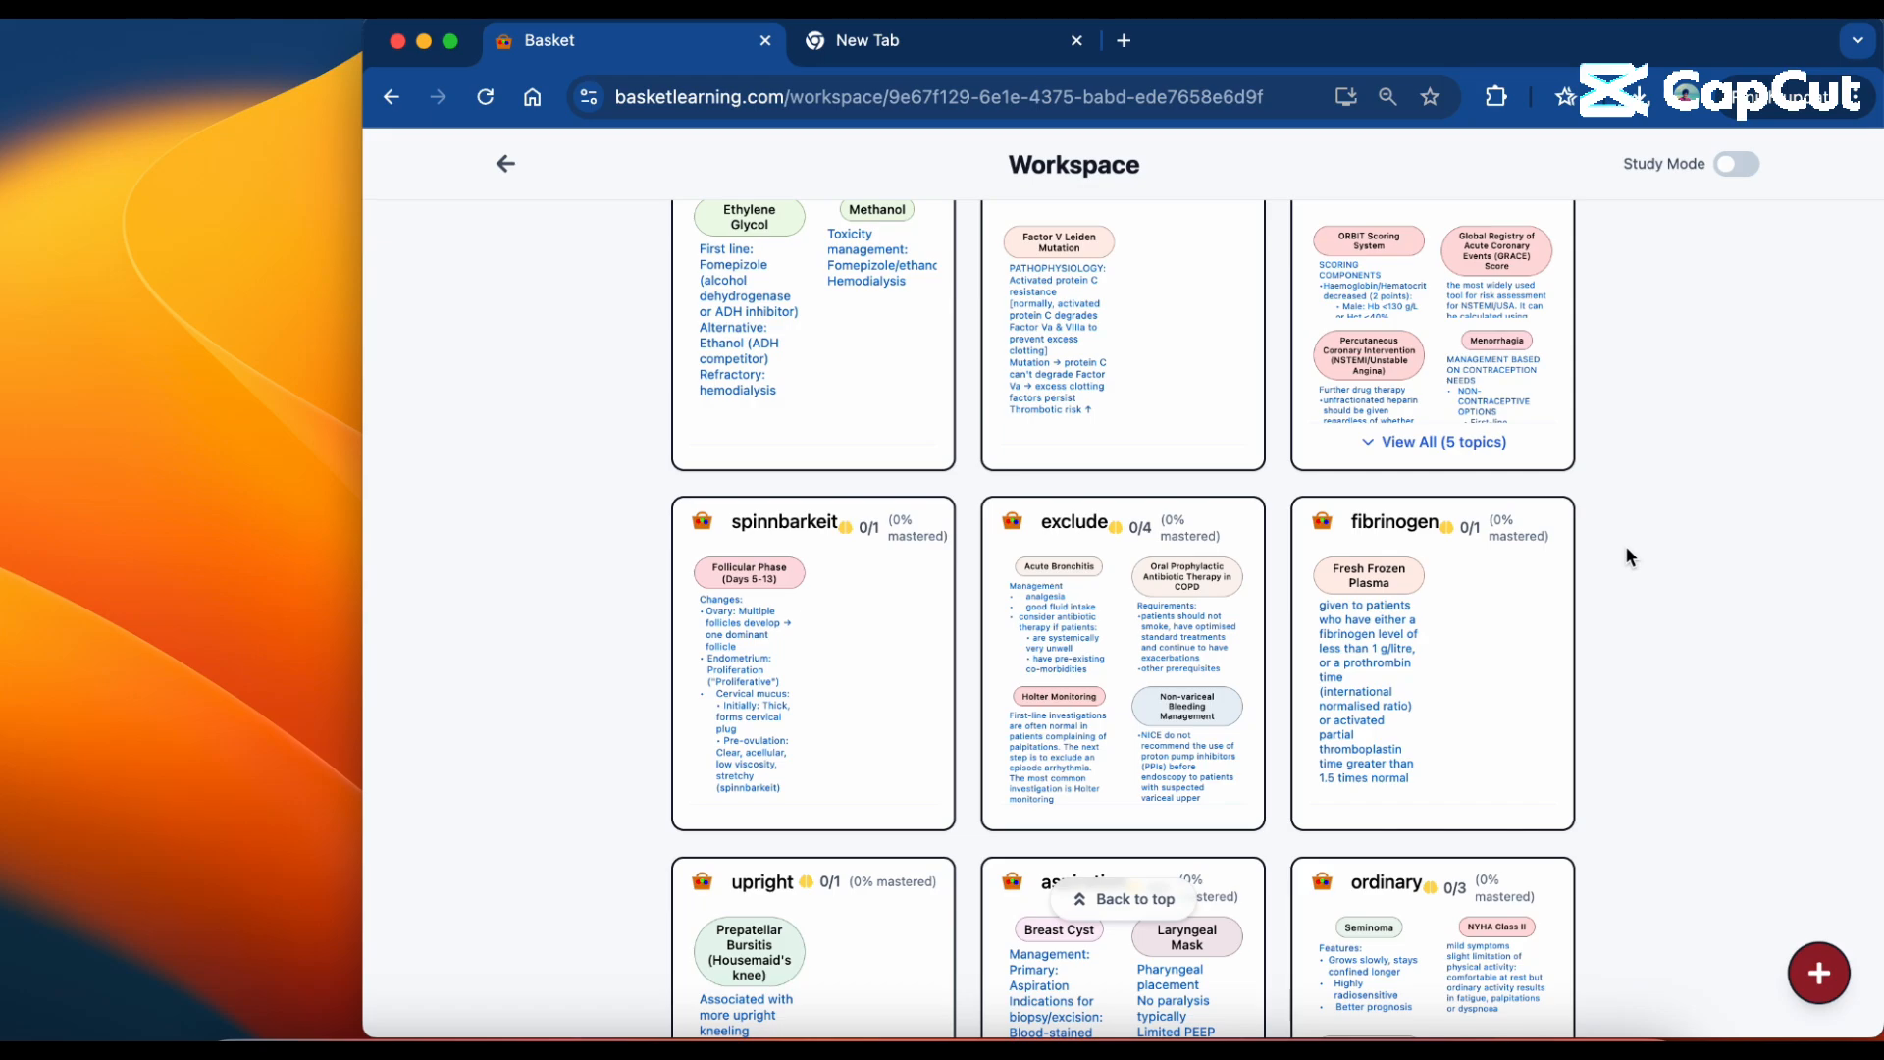
scroll(1626, 554, up, 10)
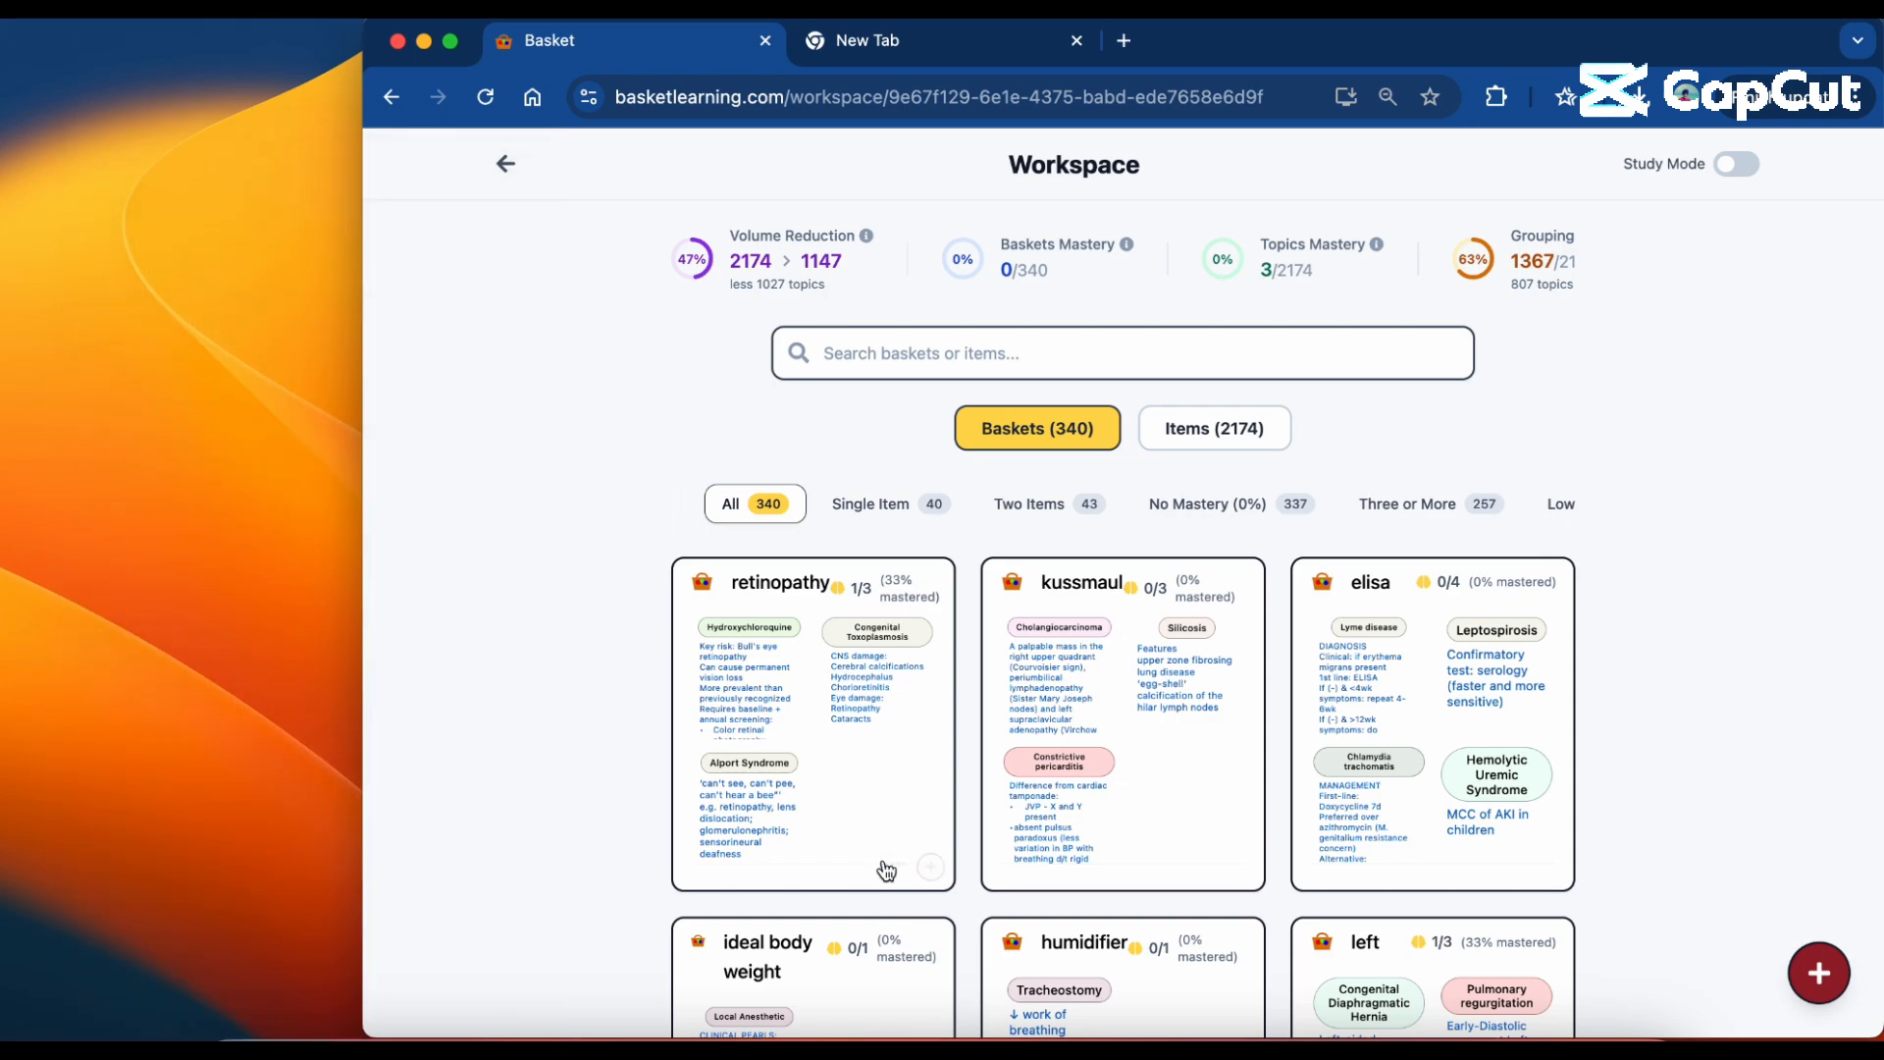
In the retinopathy basket's Hydroxychloroquine topic, star the "Safe in pregnancy" note and move the topic to the pregnancy basket without a relationship description.
click(884, 810)
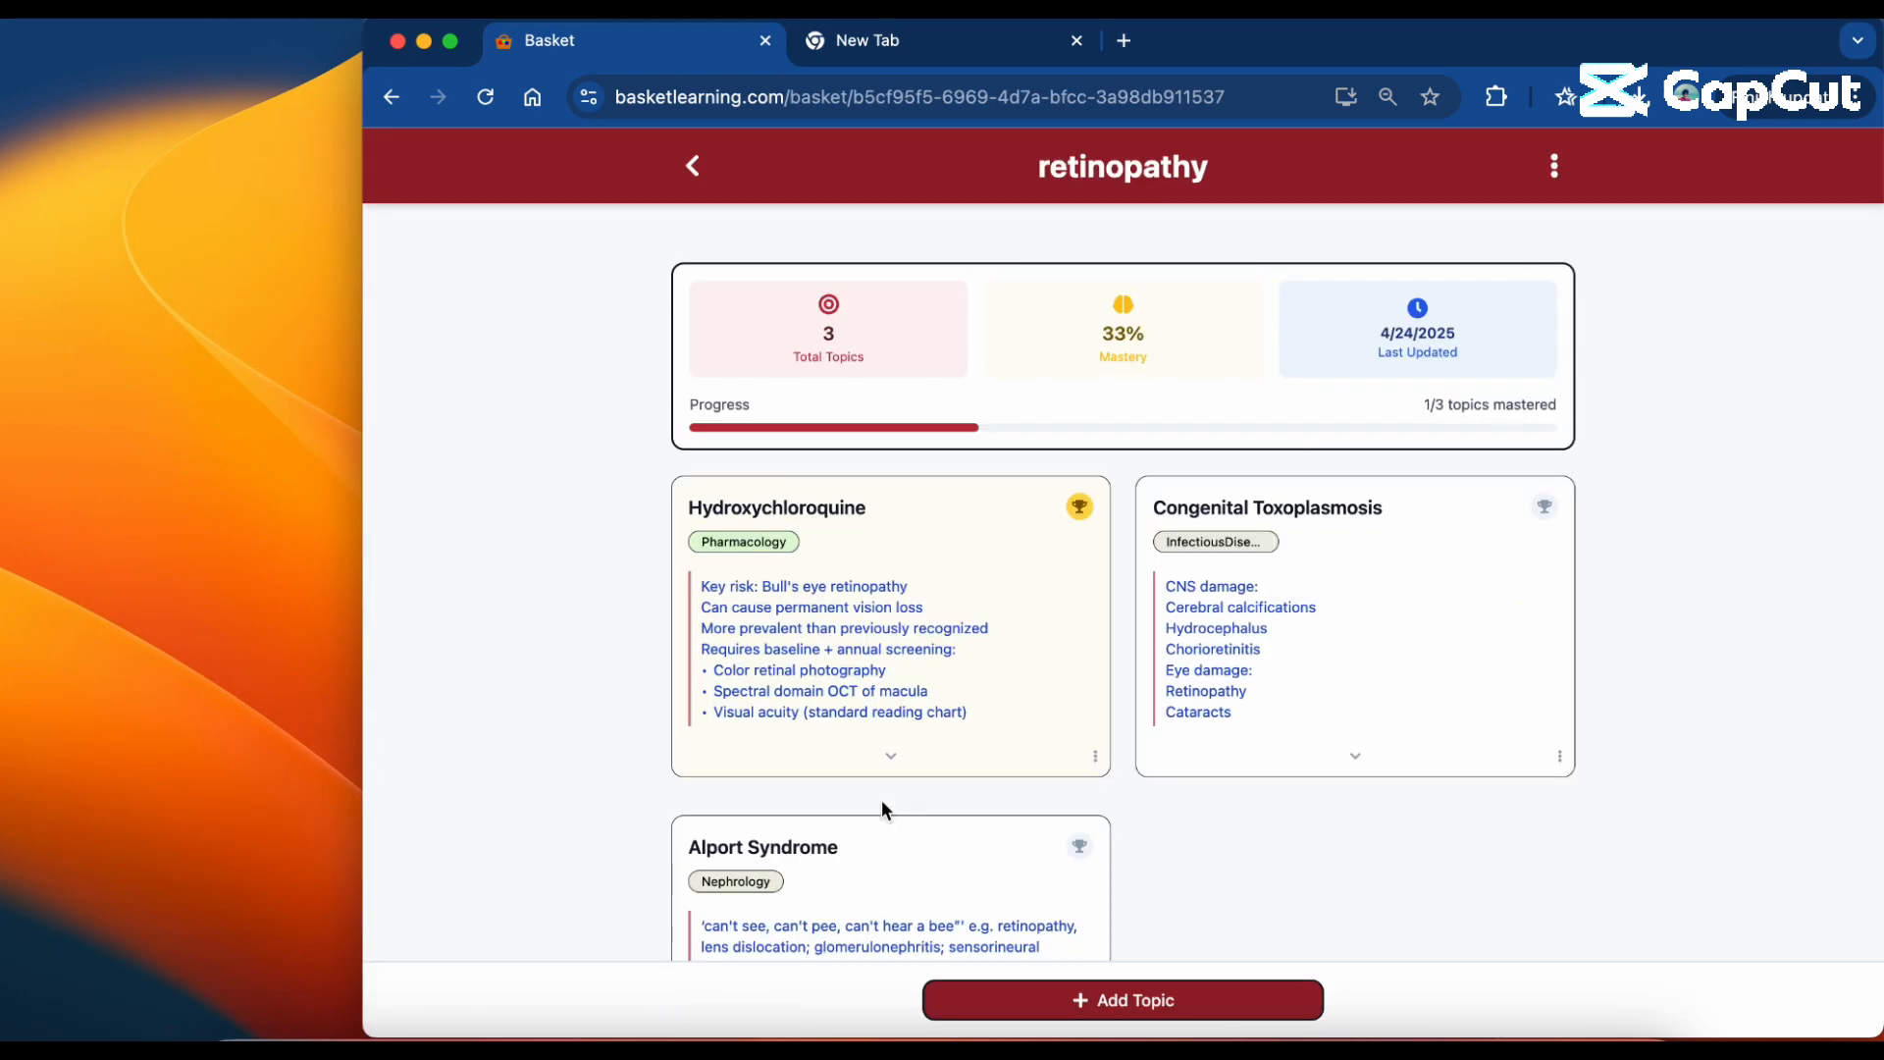
click(955, 762)
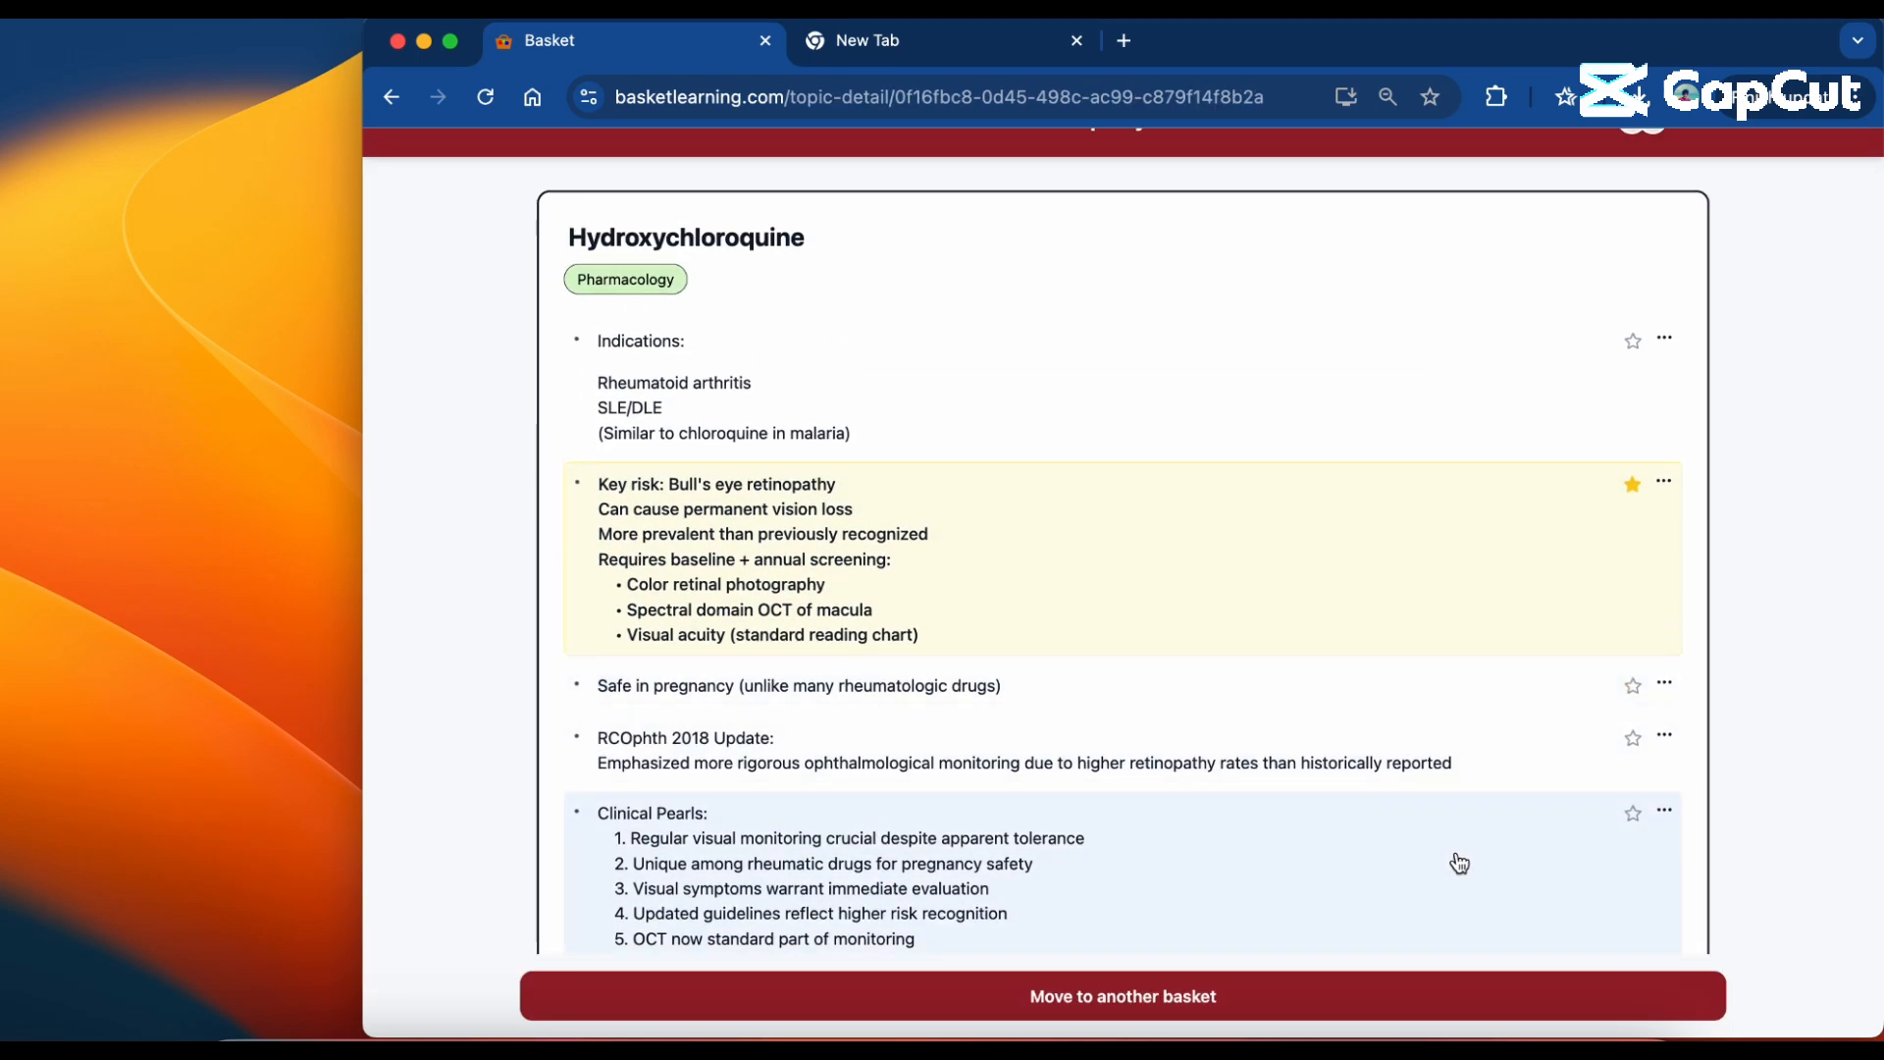
click(1396, 999)
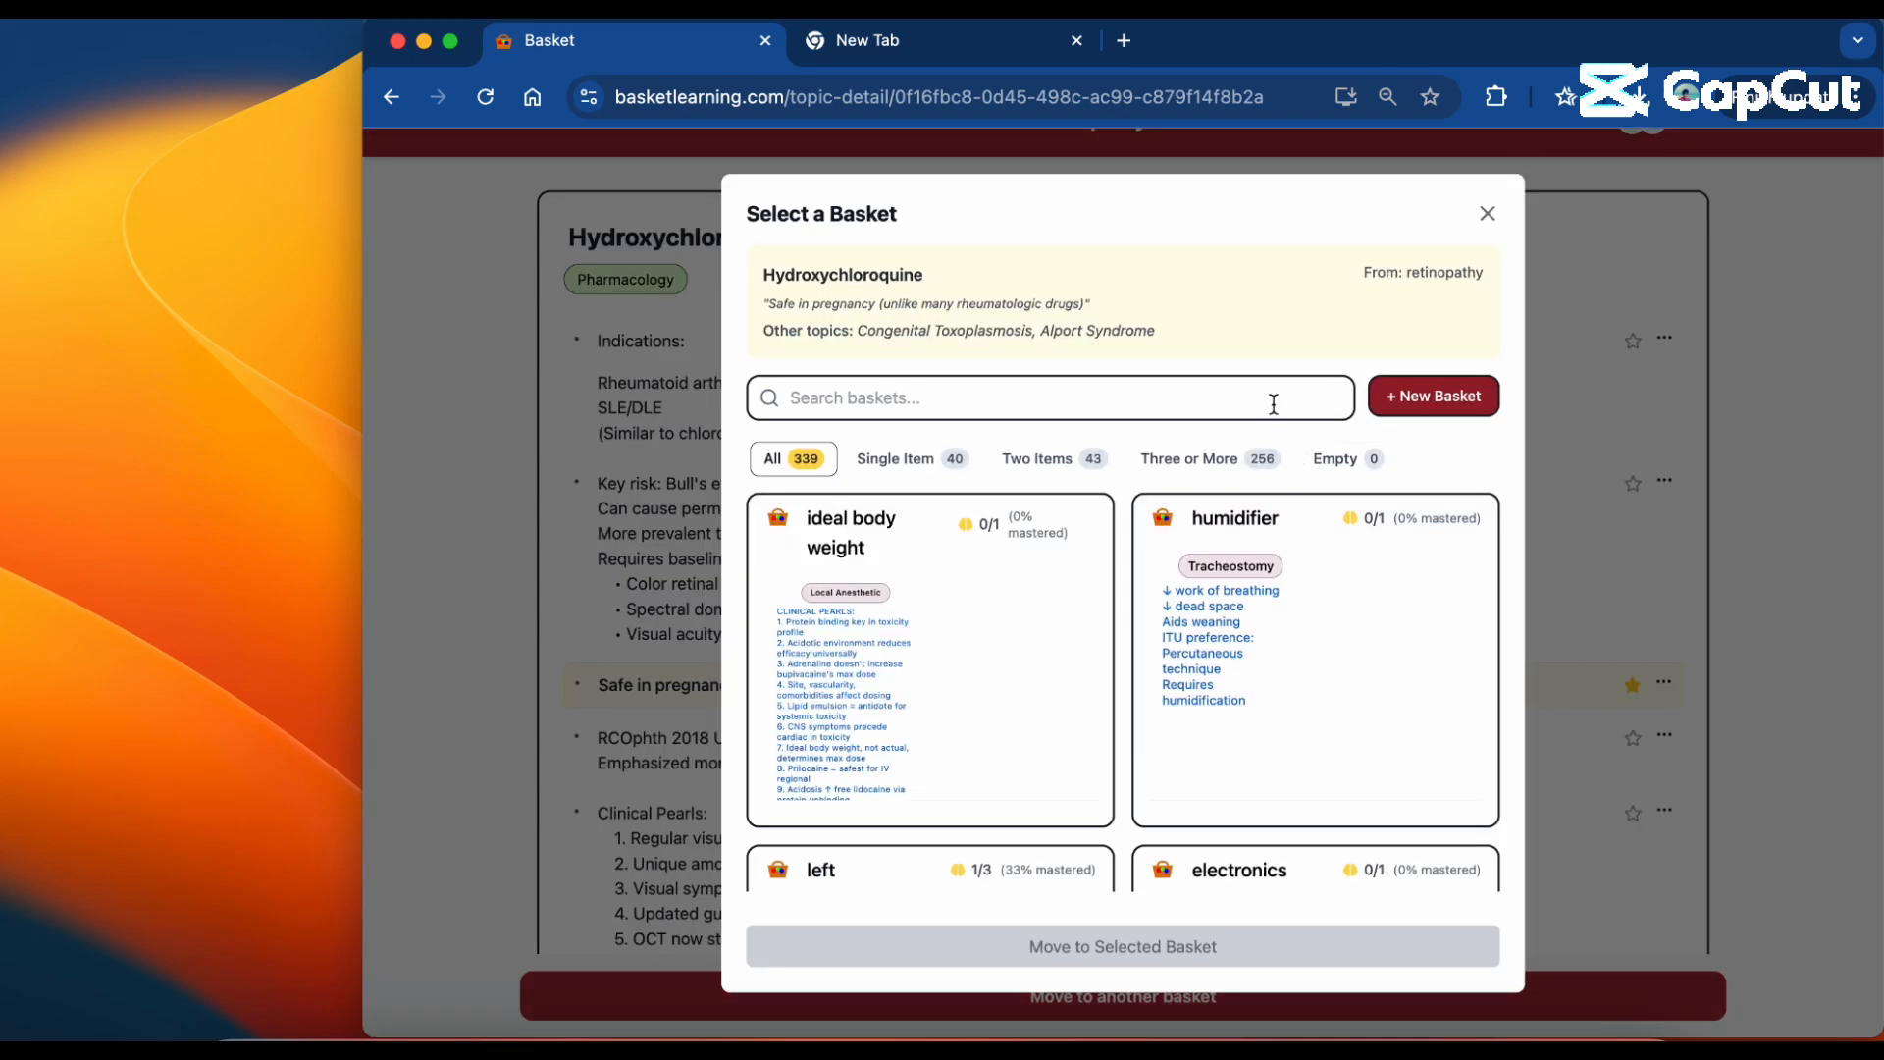
text(per)
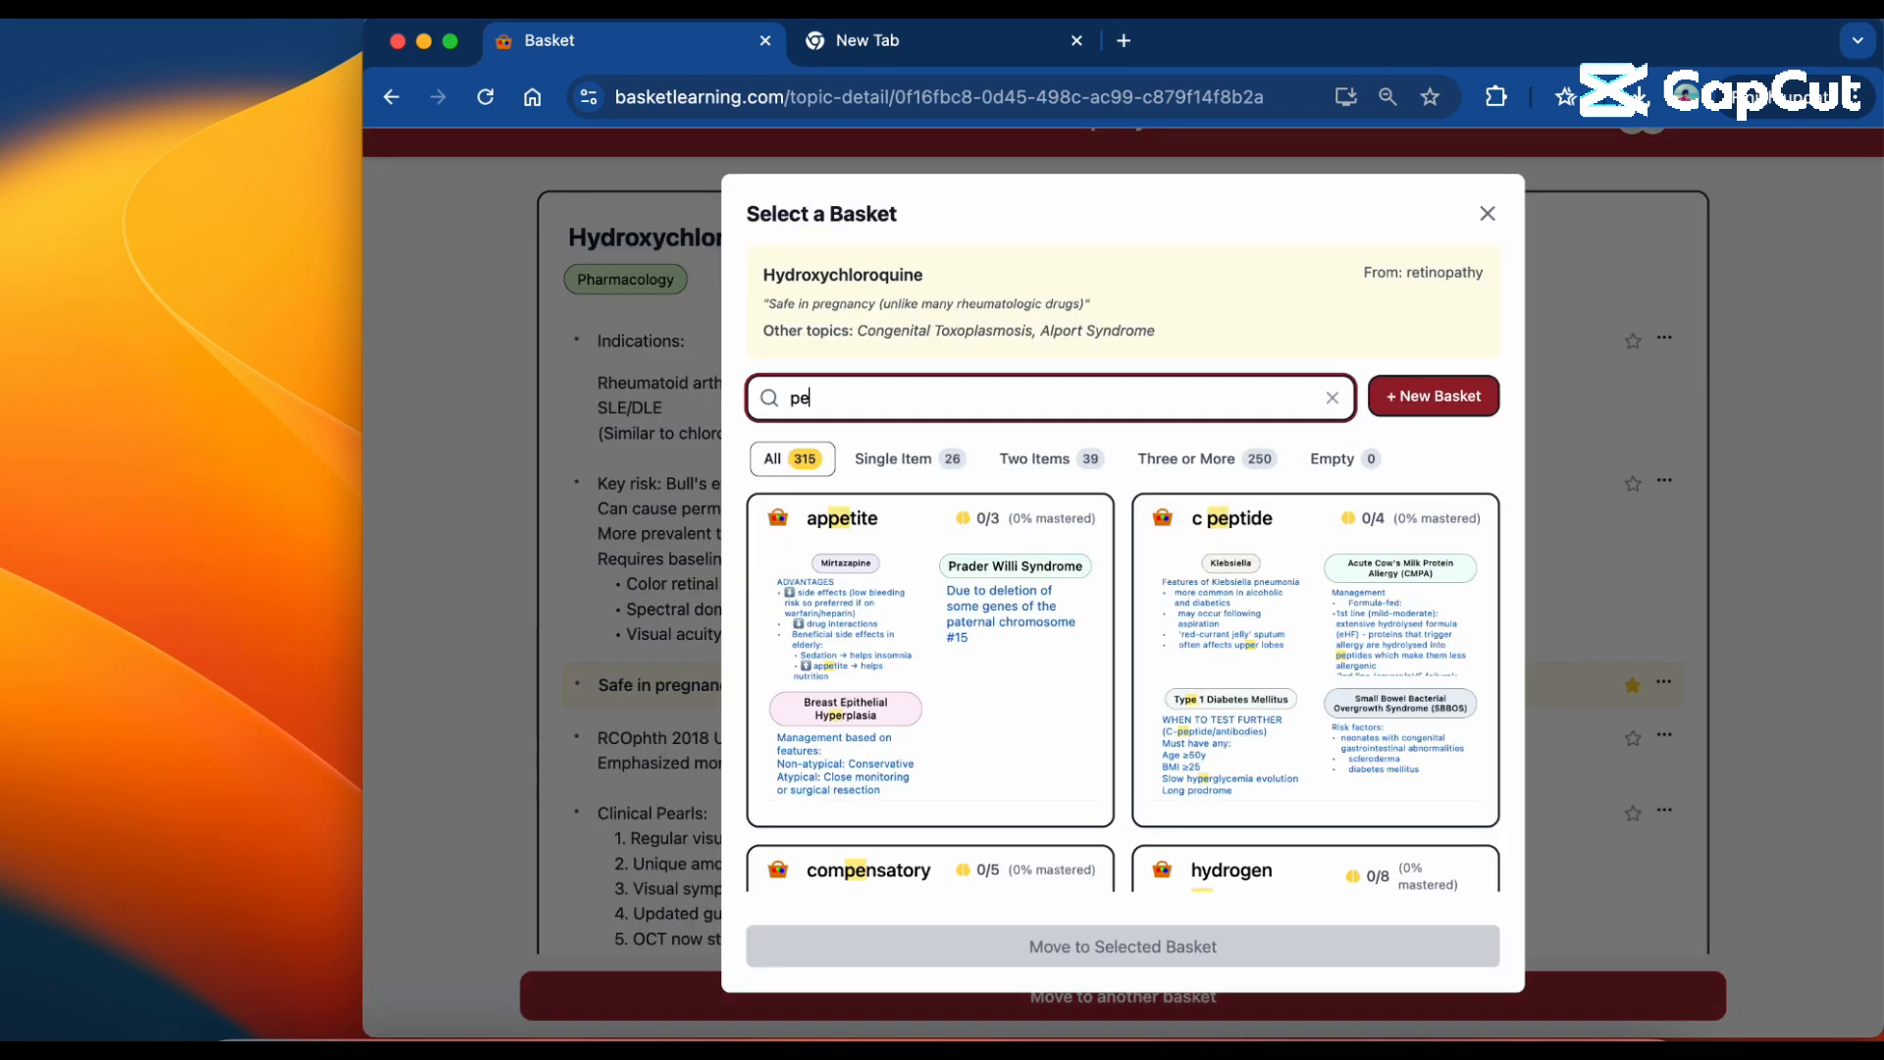
key(BackSpace)
key(BackSpace)
text(regnan)
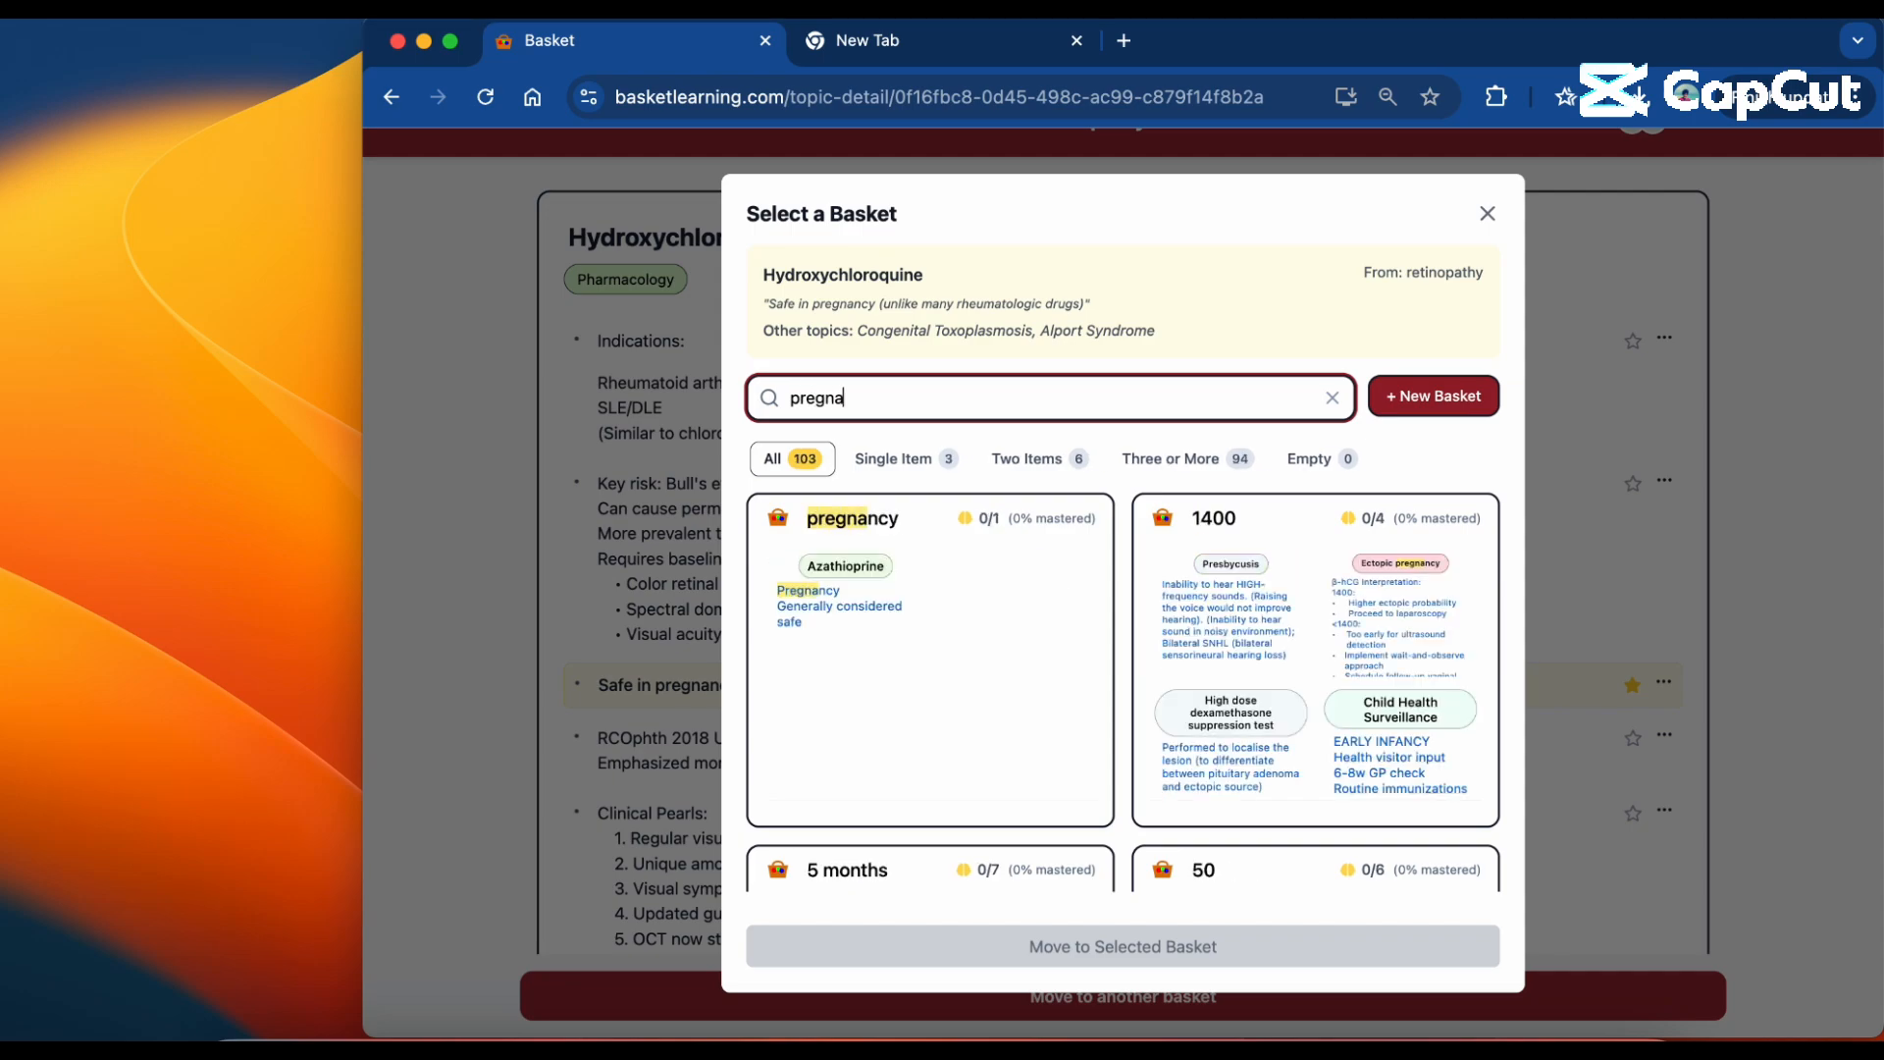
click(987, 679)
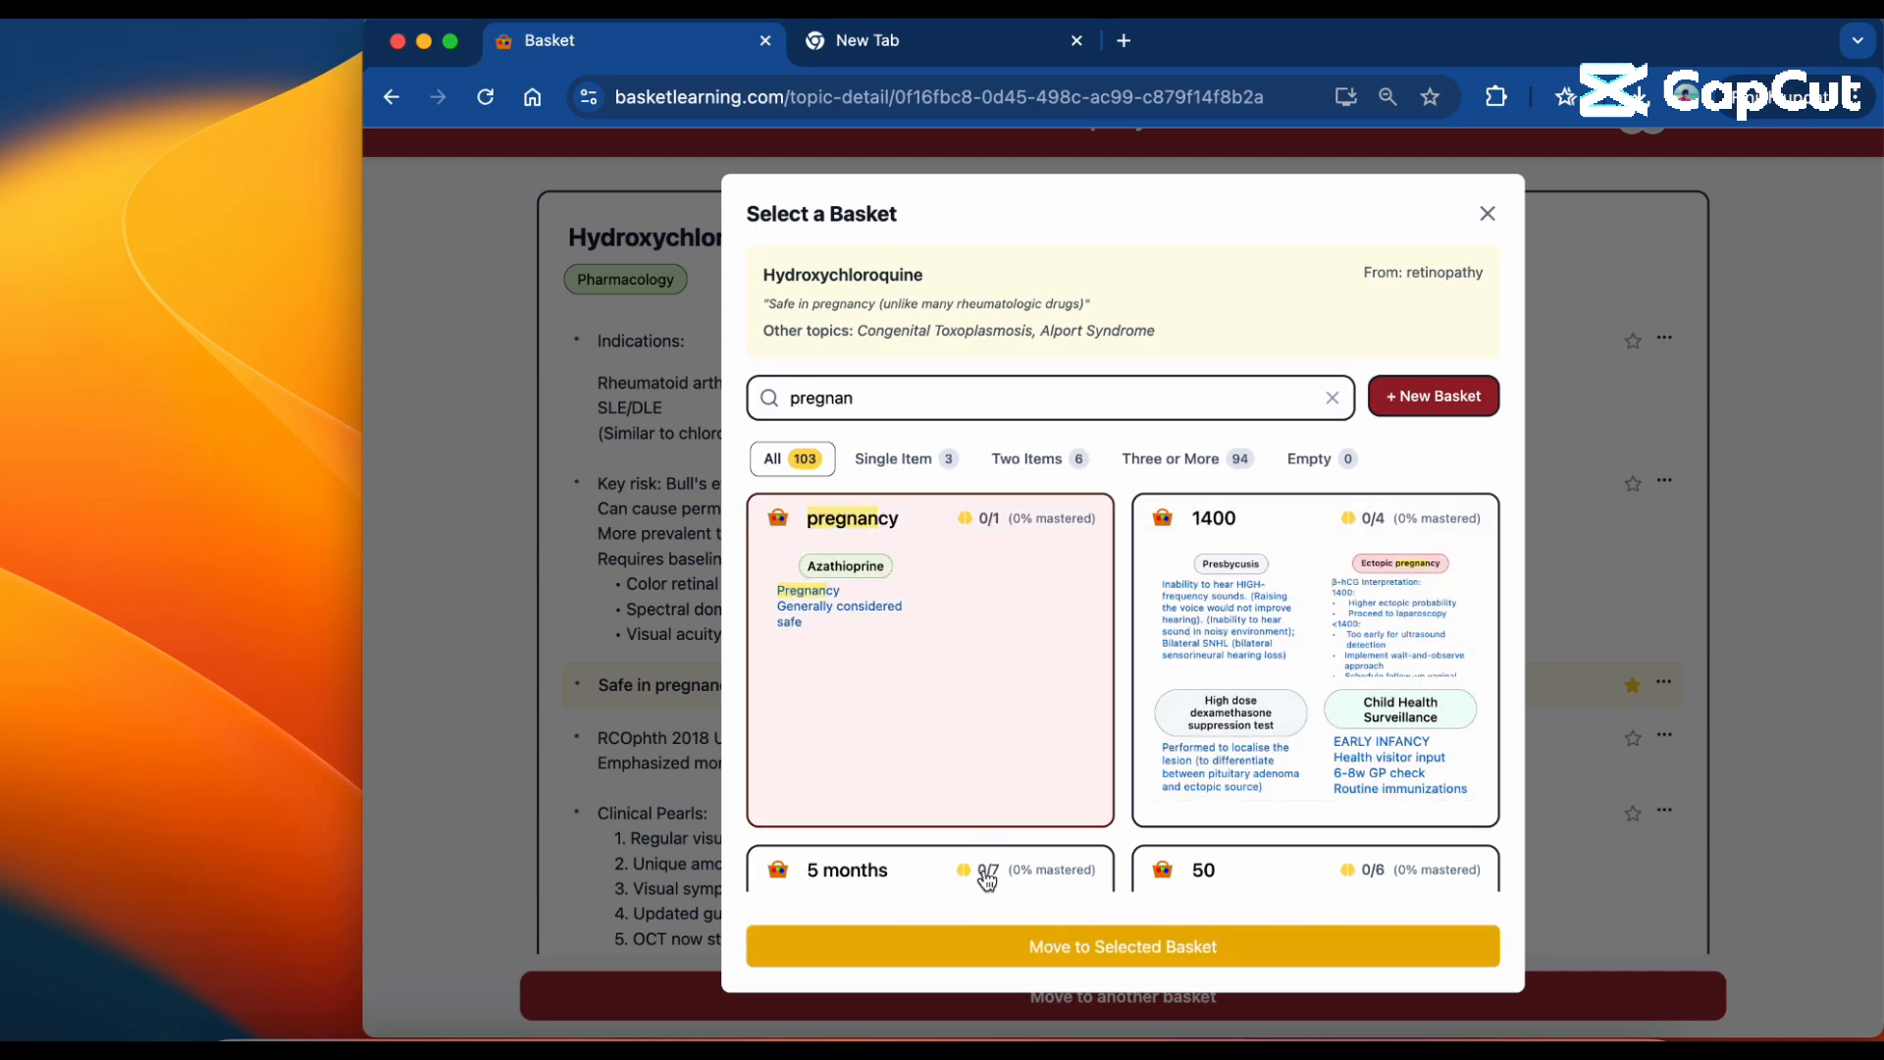
click(1010, 946)
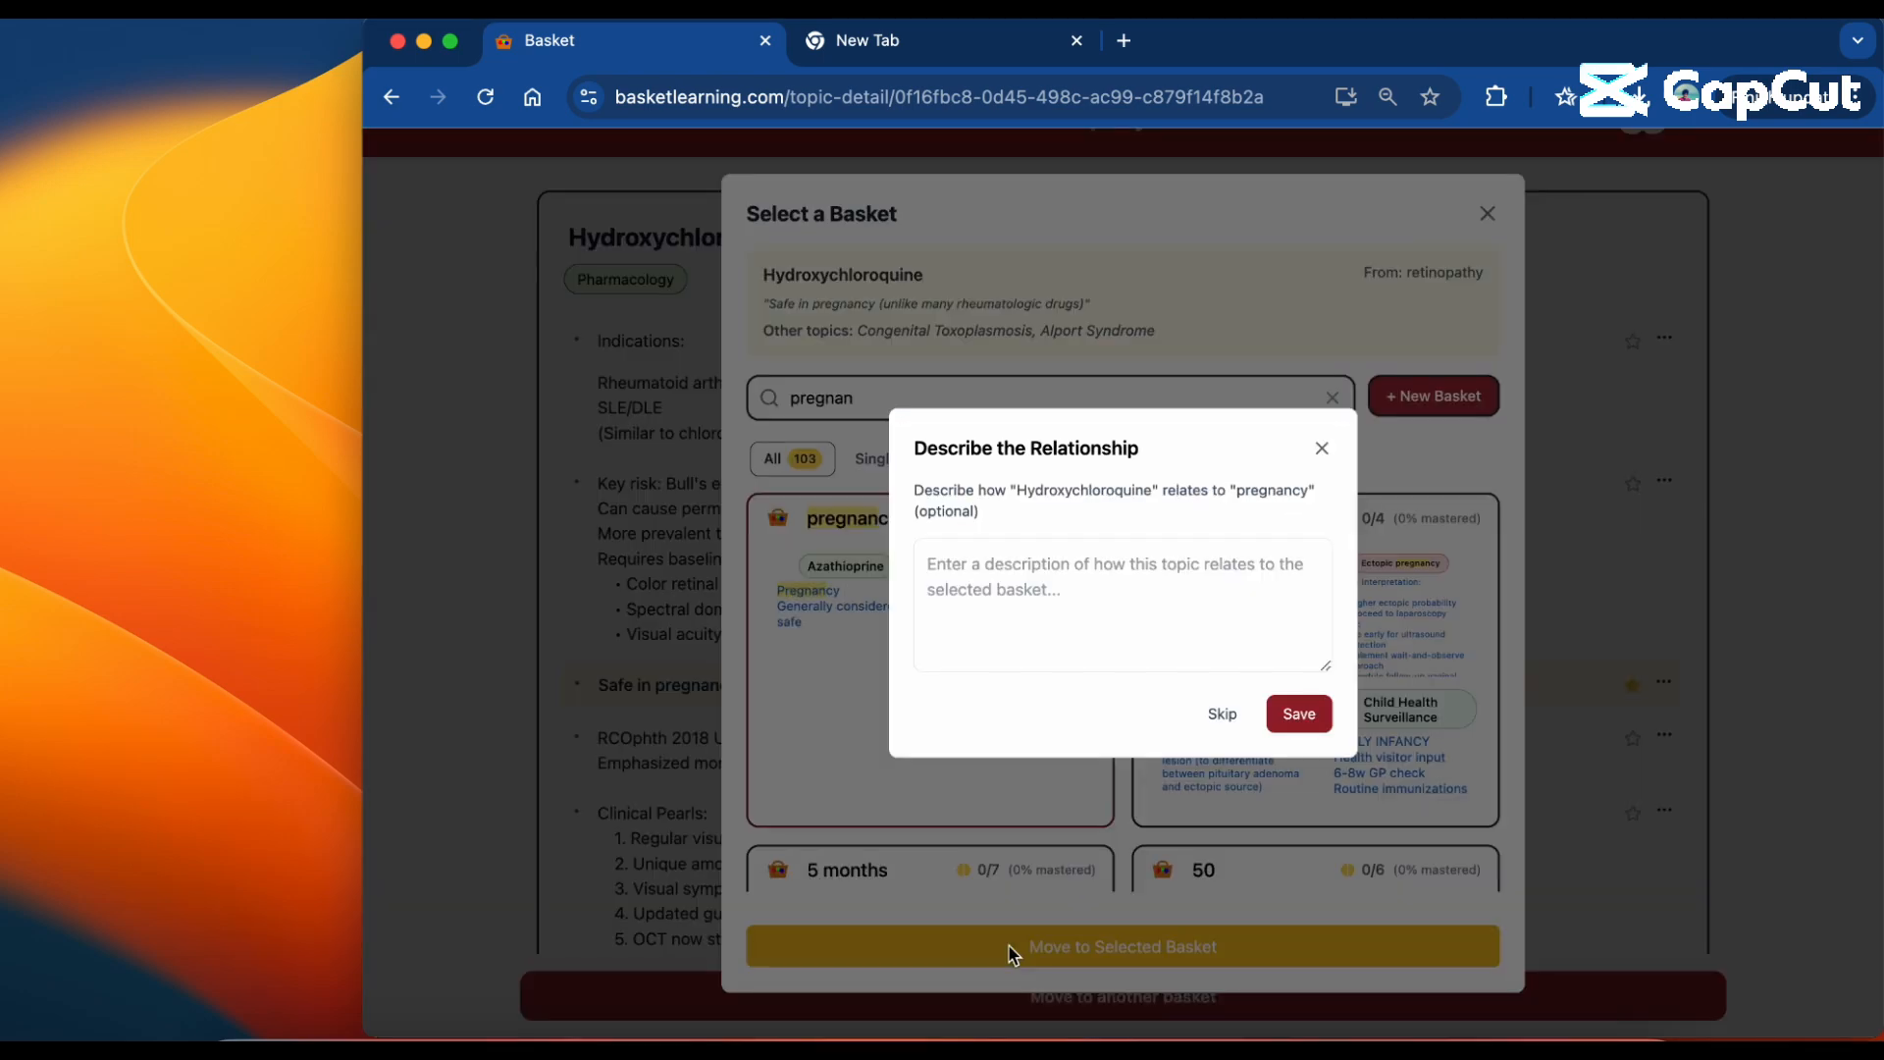
click(1222, 714)
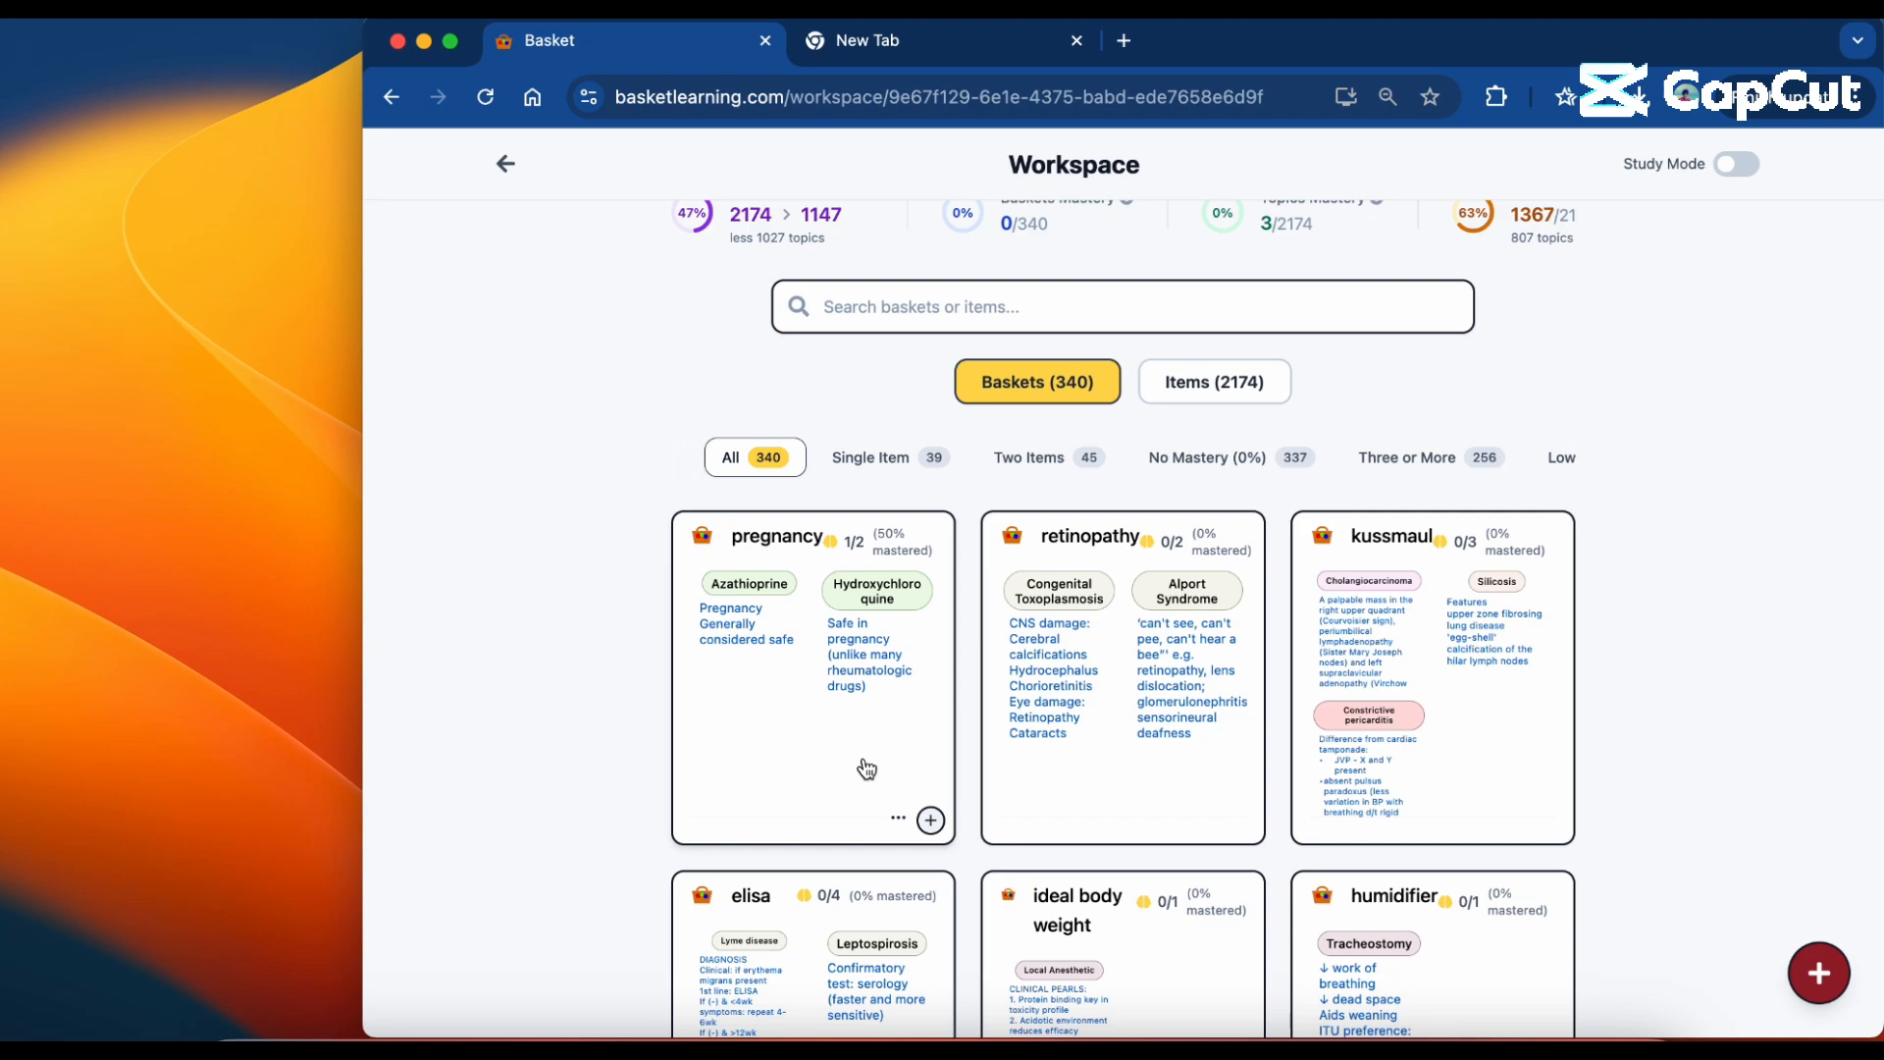
Filter the workspace to baskets with No Mastery (0%) and look through them.
scroll(866, 768, up, 1)
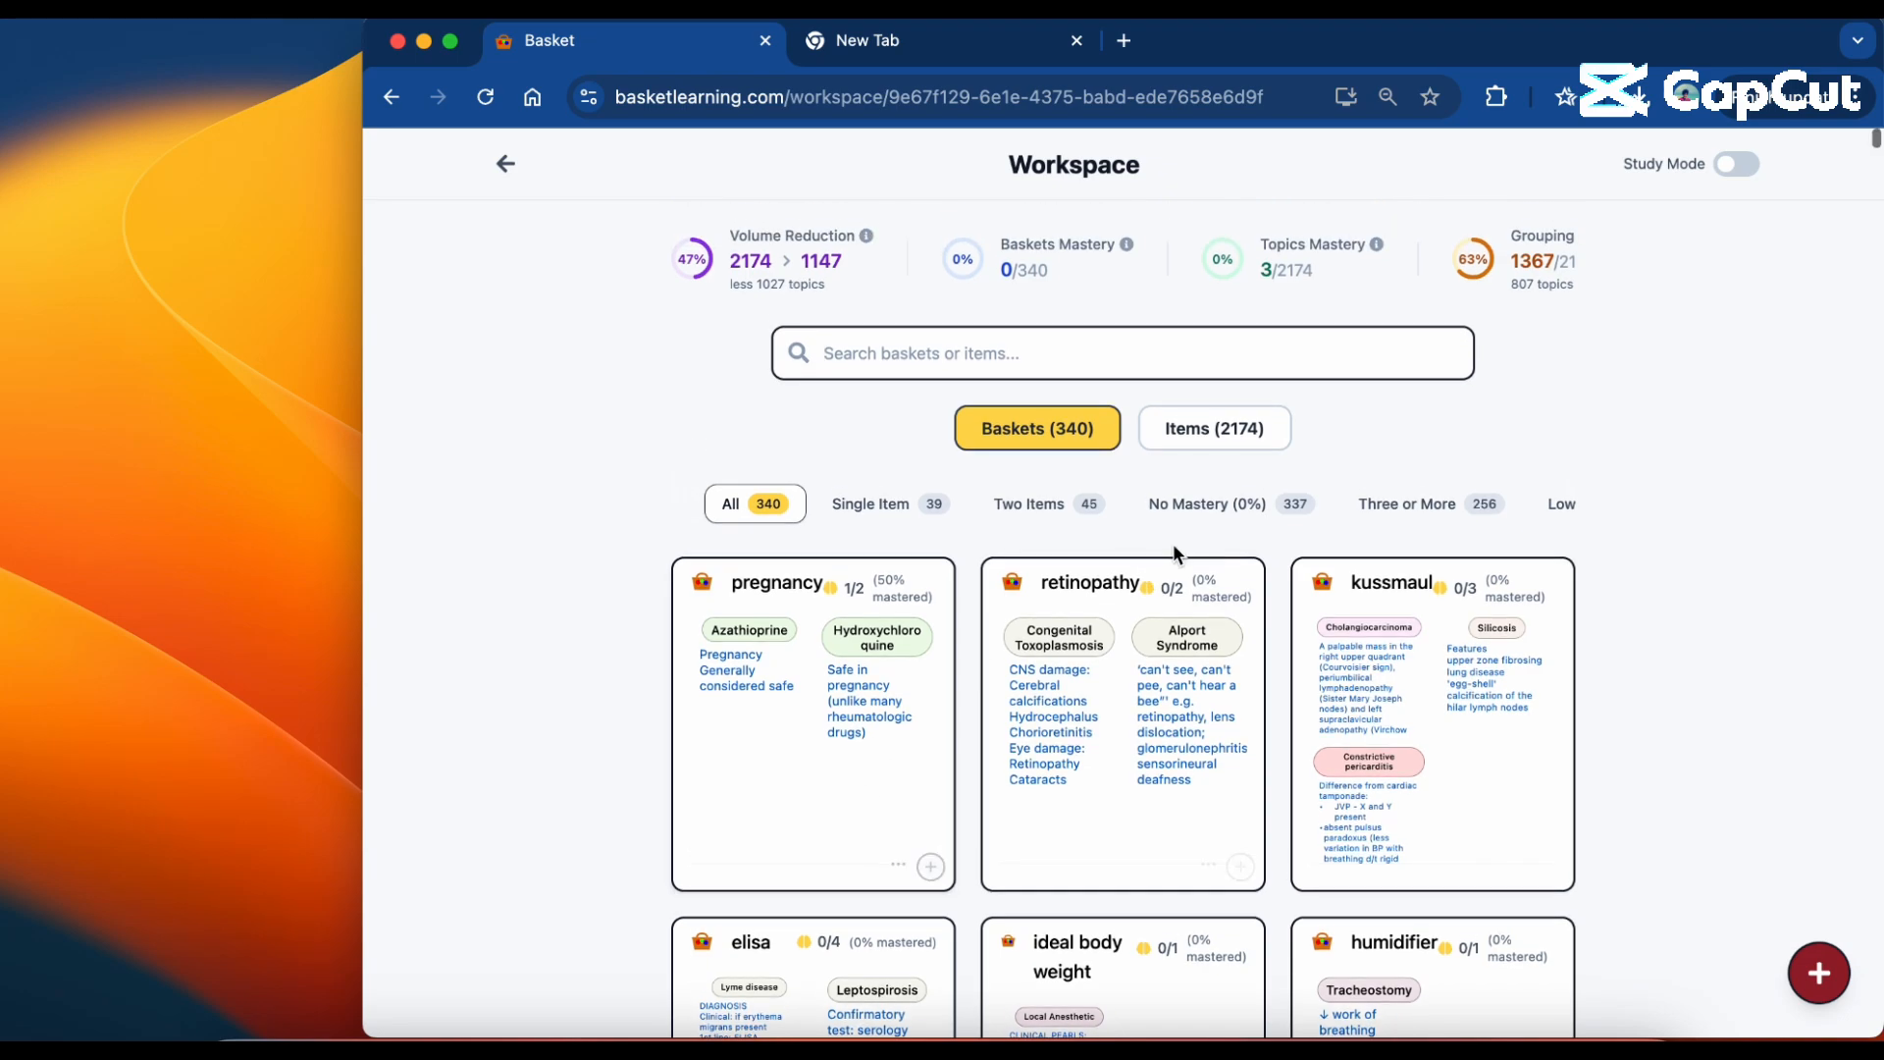
click(1212, 520)
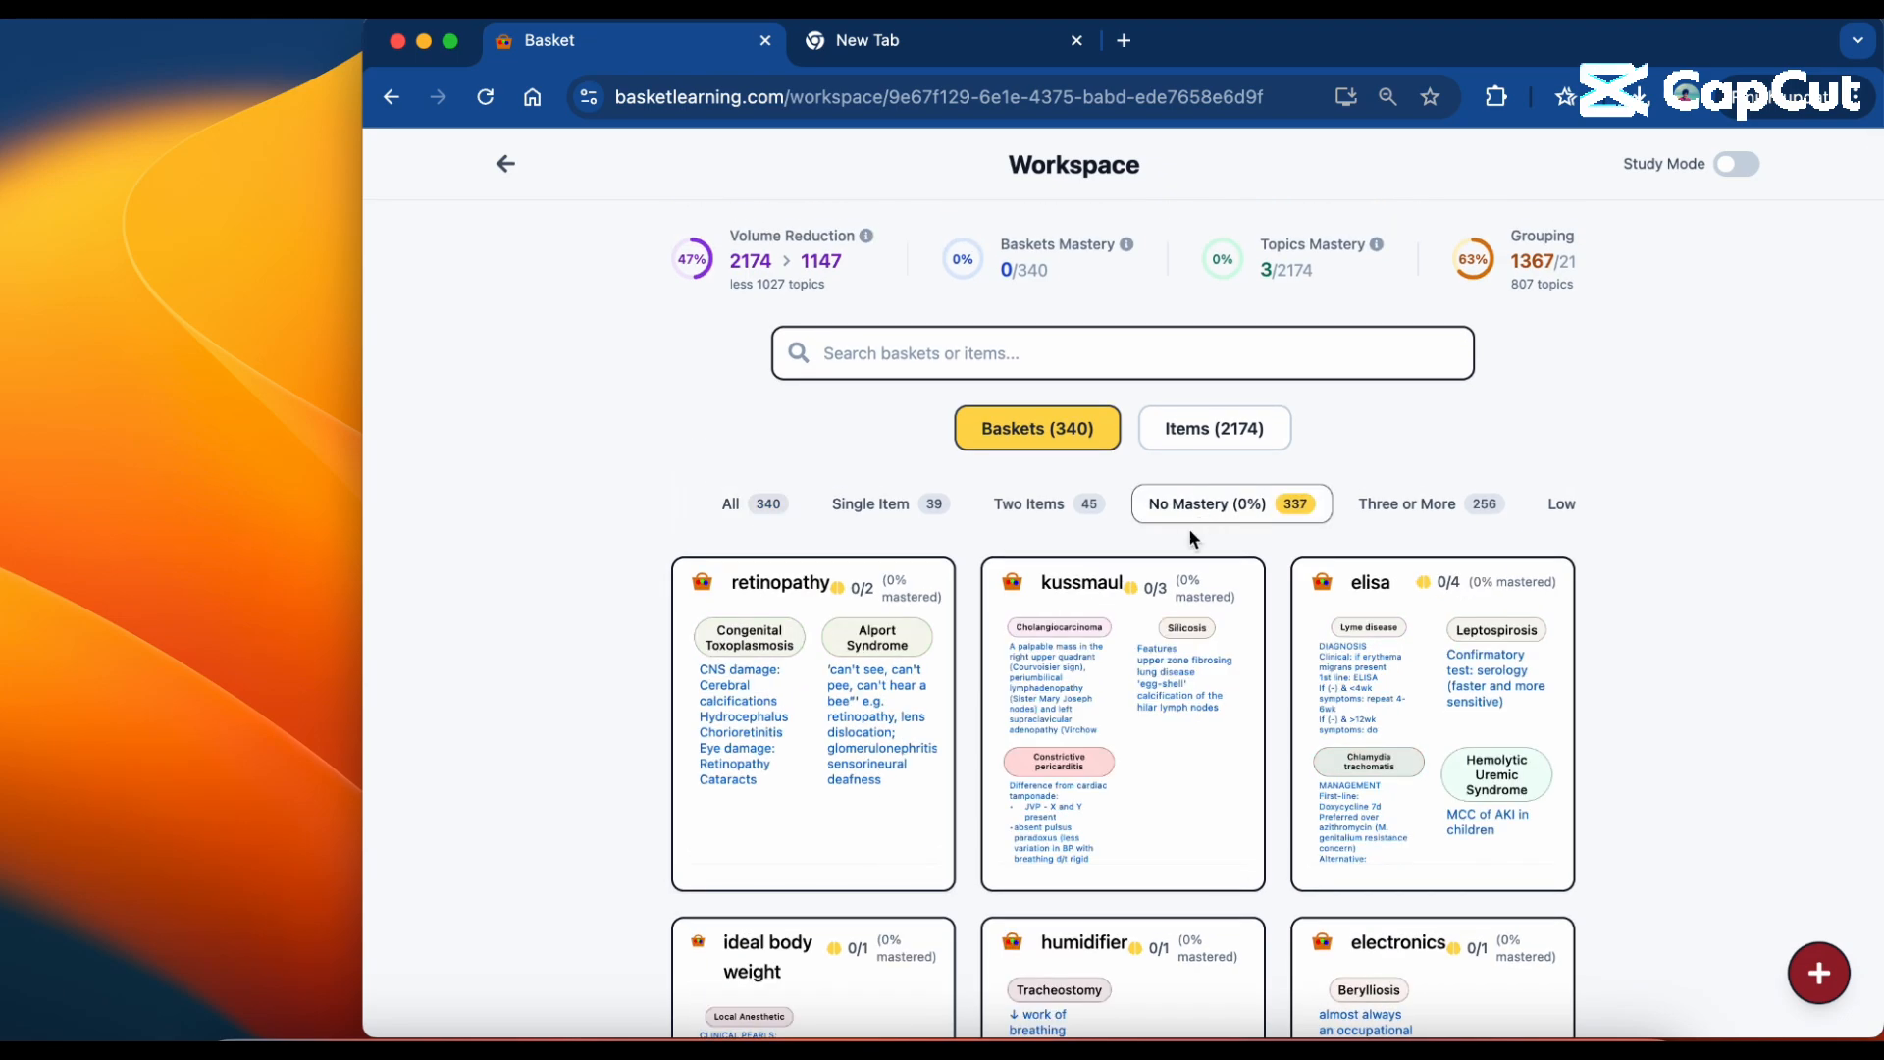
scroll(1138, 706, down, 3)
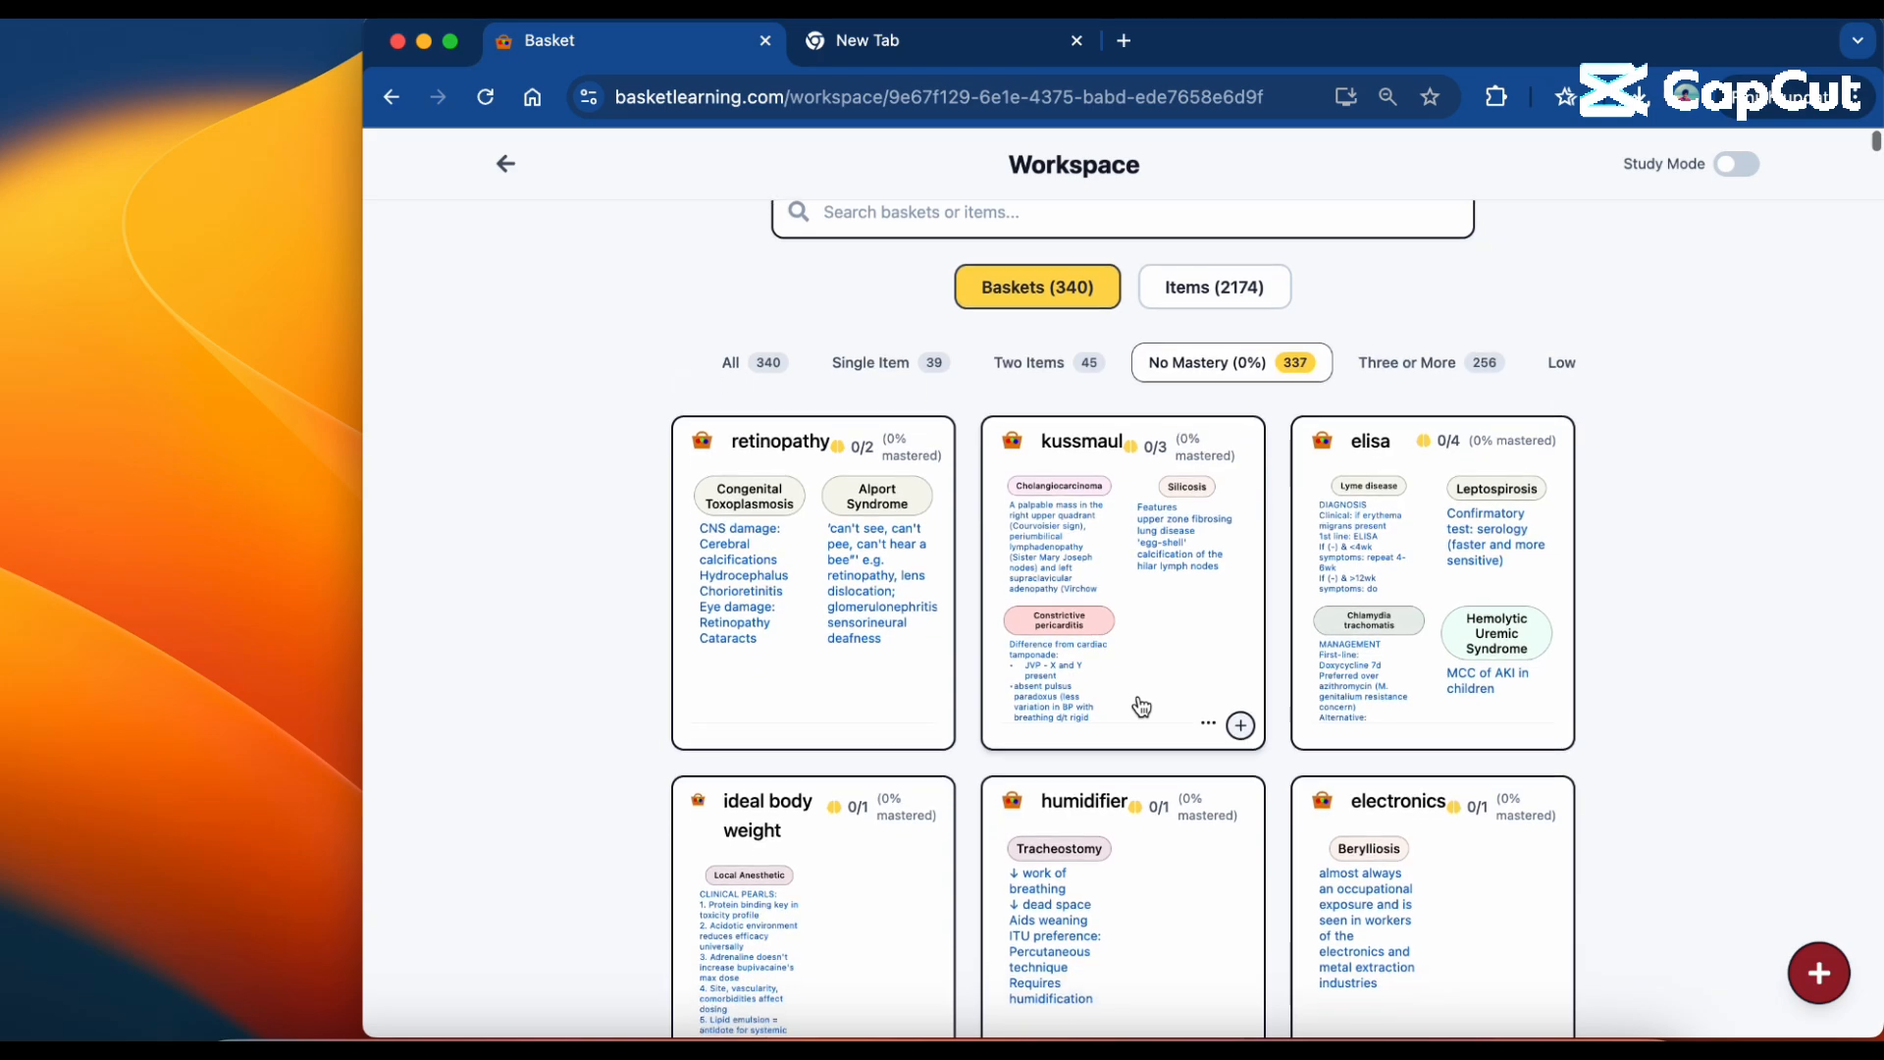
scroll(1167, 651, down, 10)
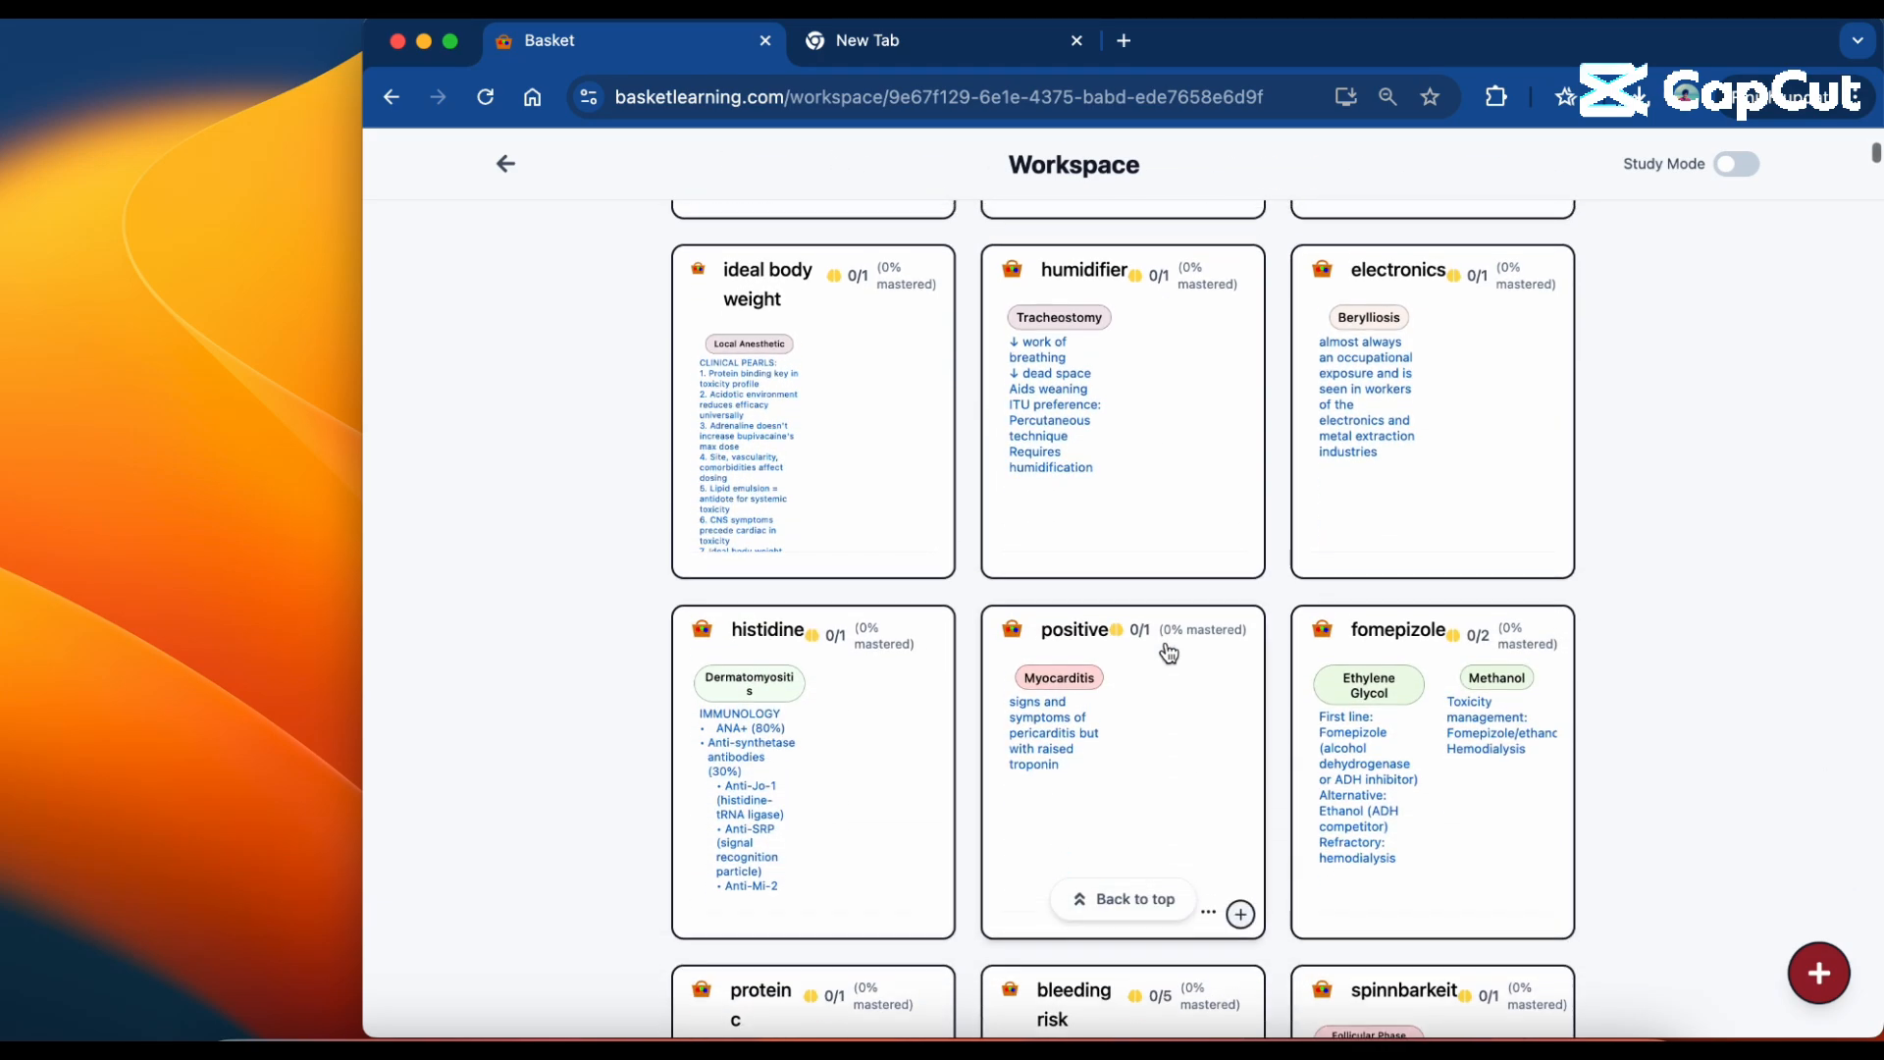
scroll(1168, 652, up, 10)
Filter the workspace to Low Mastery (<50%) baskets and turn on Study Mode.
scroll(1283, 505, right, 3)
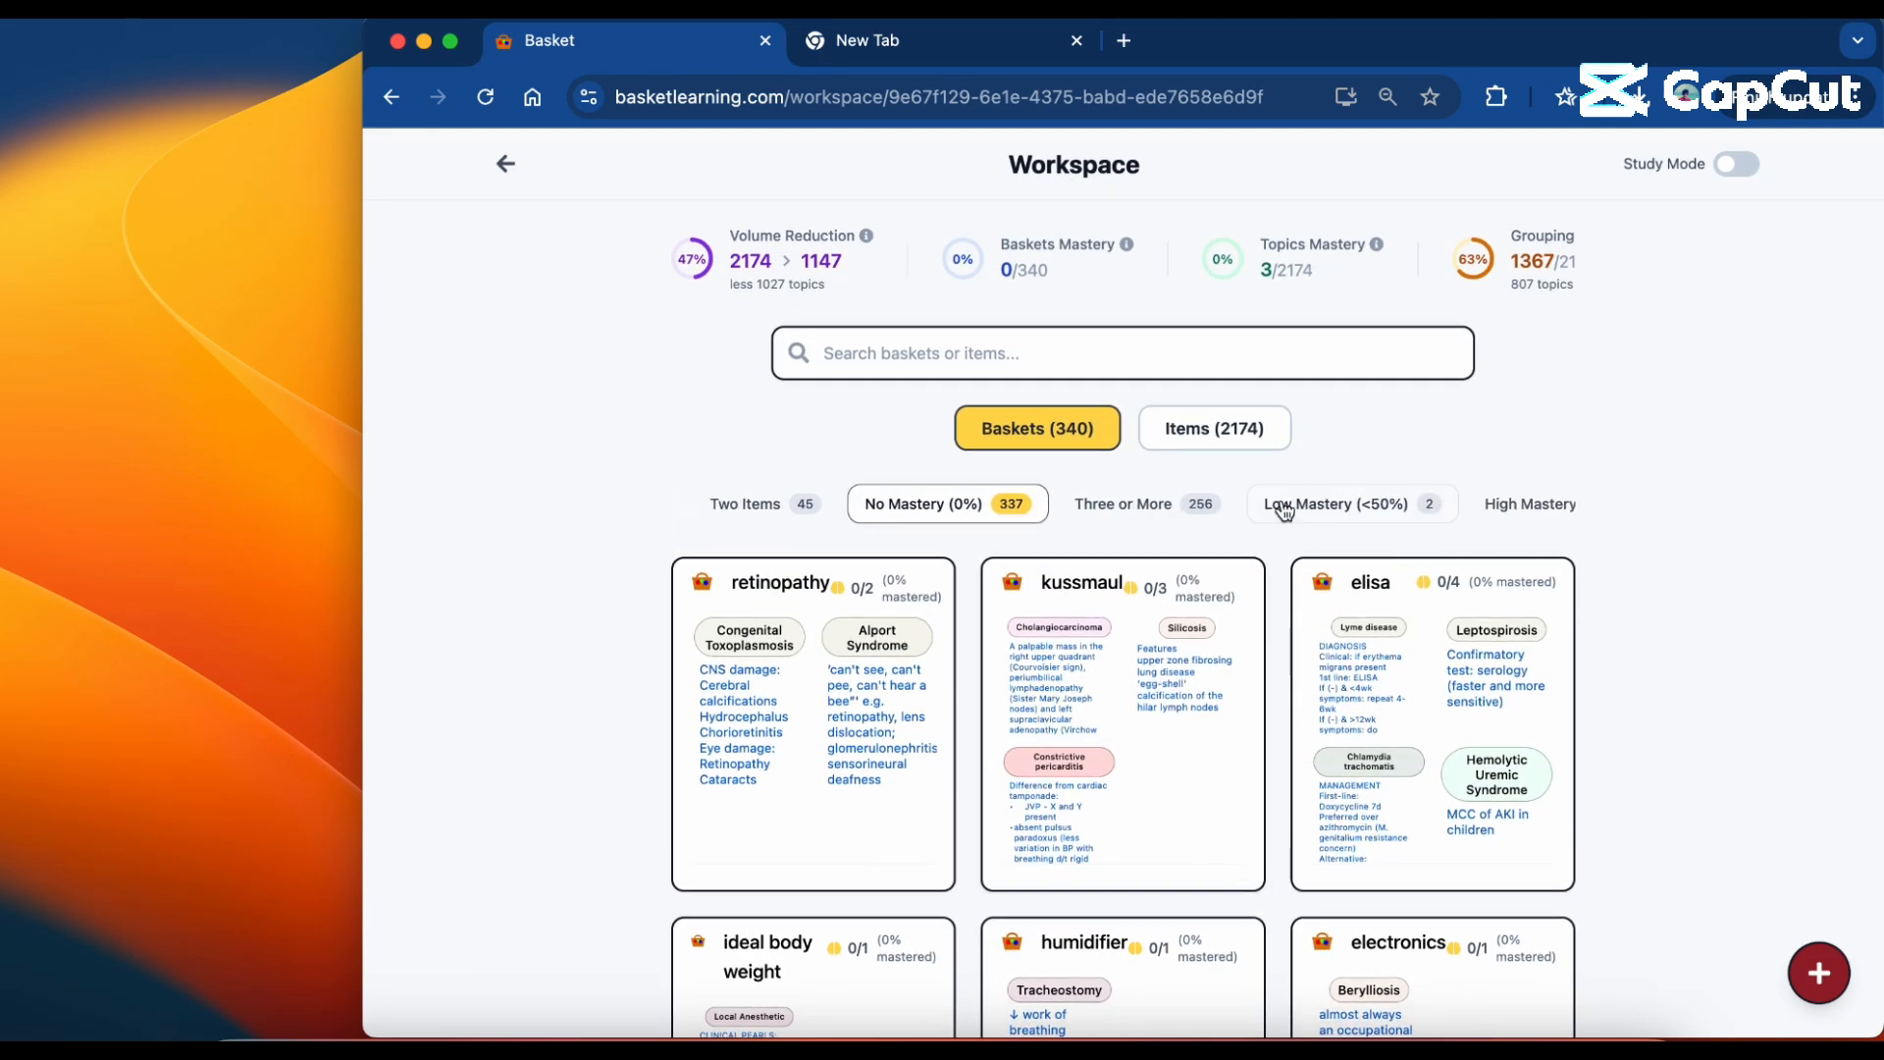
click(1305, 508)
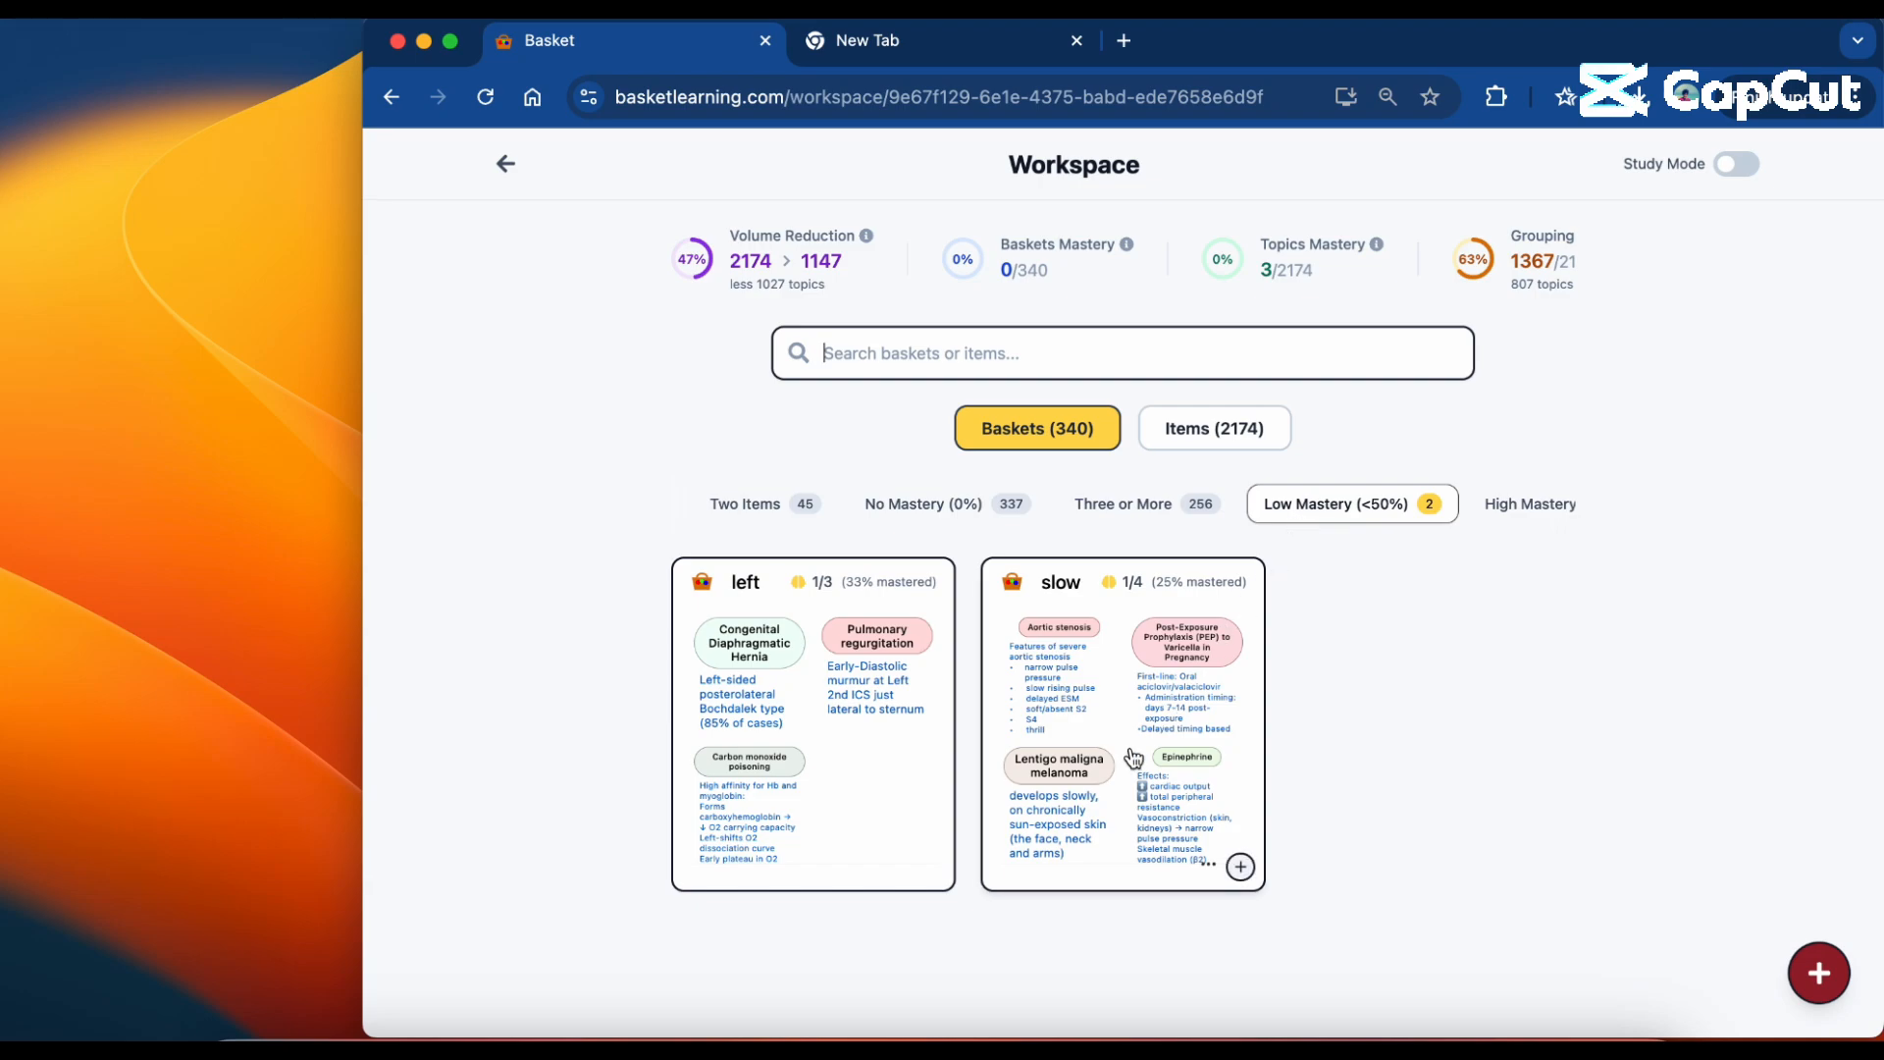
click(1736, 163)
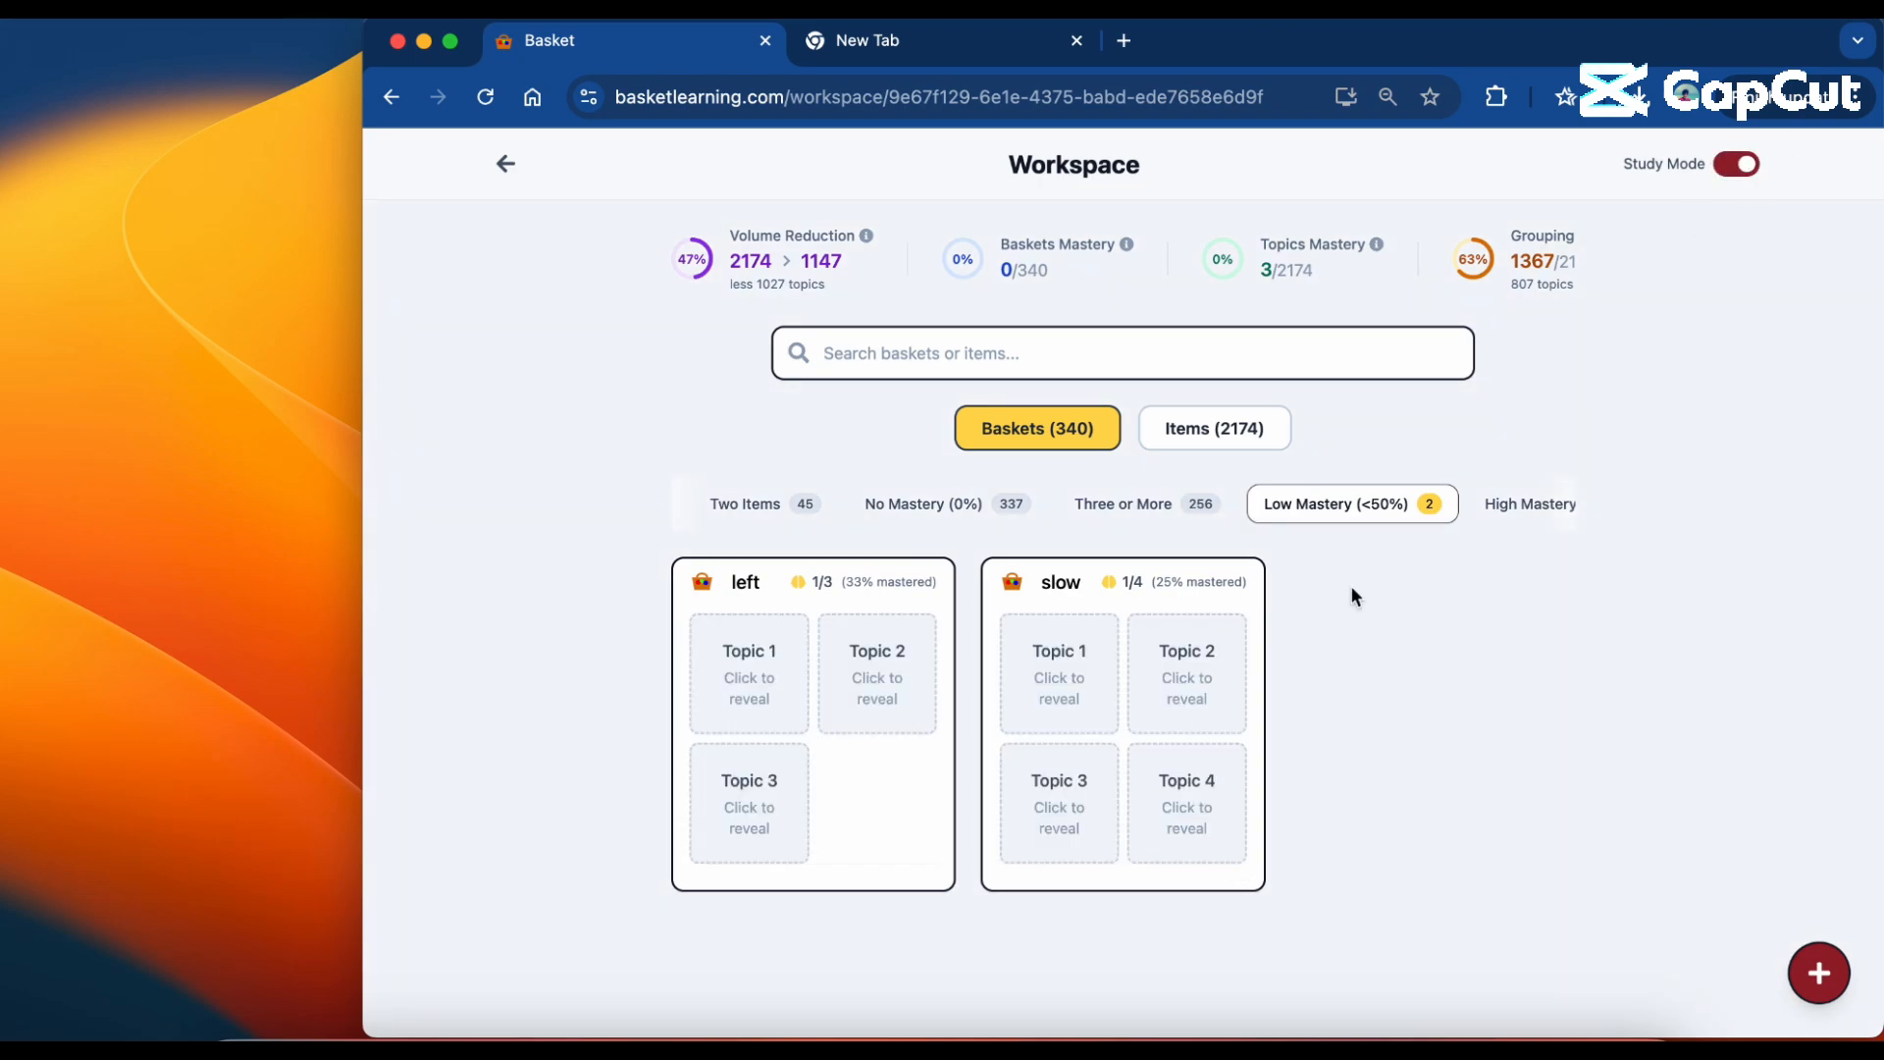
In the left basket, mark Pulmonary regurgitation and Carbon monoxide poisoning as mastered, and return to the workspace.
click(850, 754)
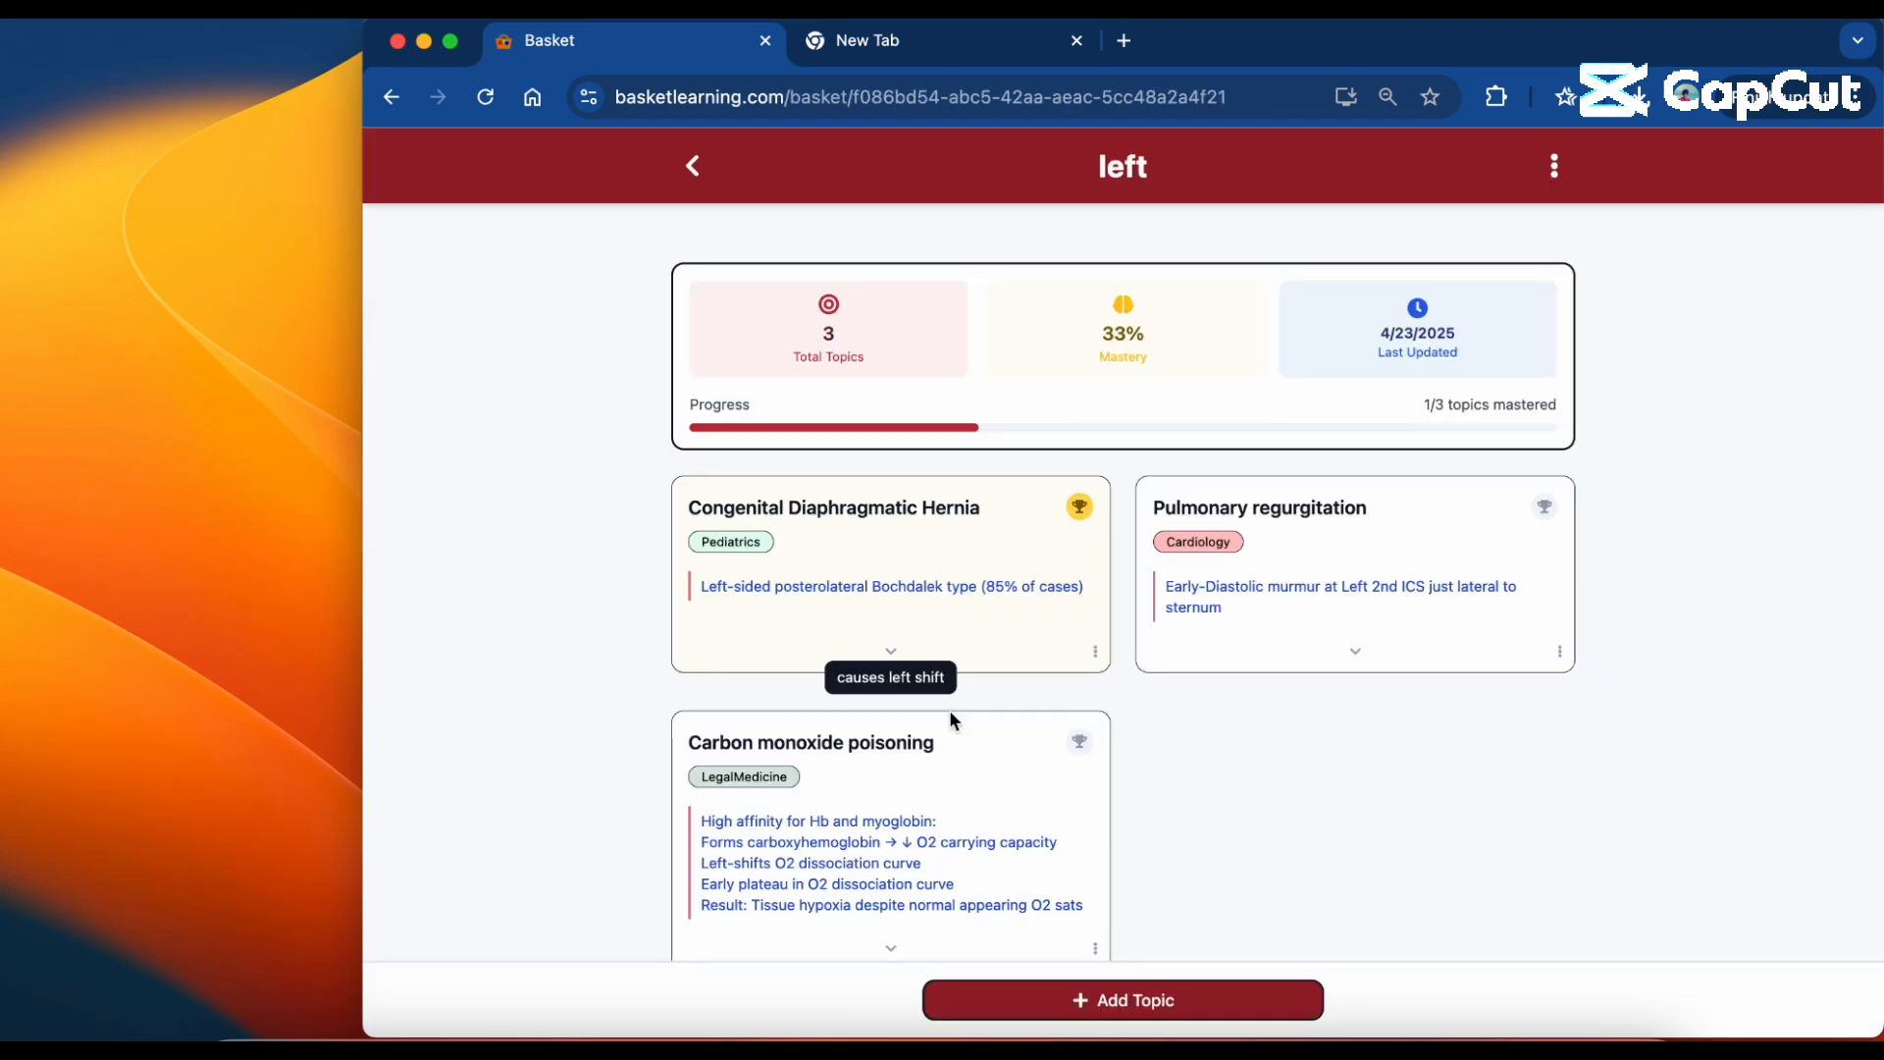
click(1543, 505)
scroll(1109, 680, down, 1)
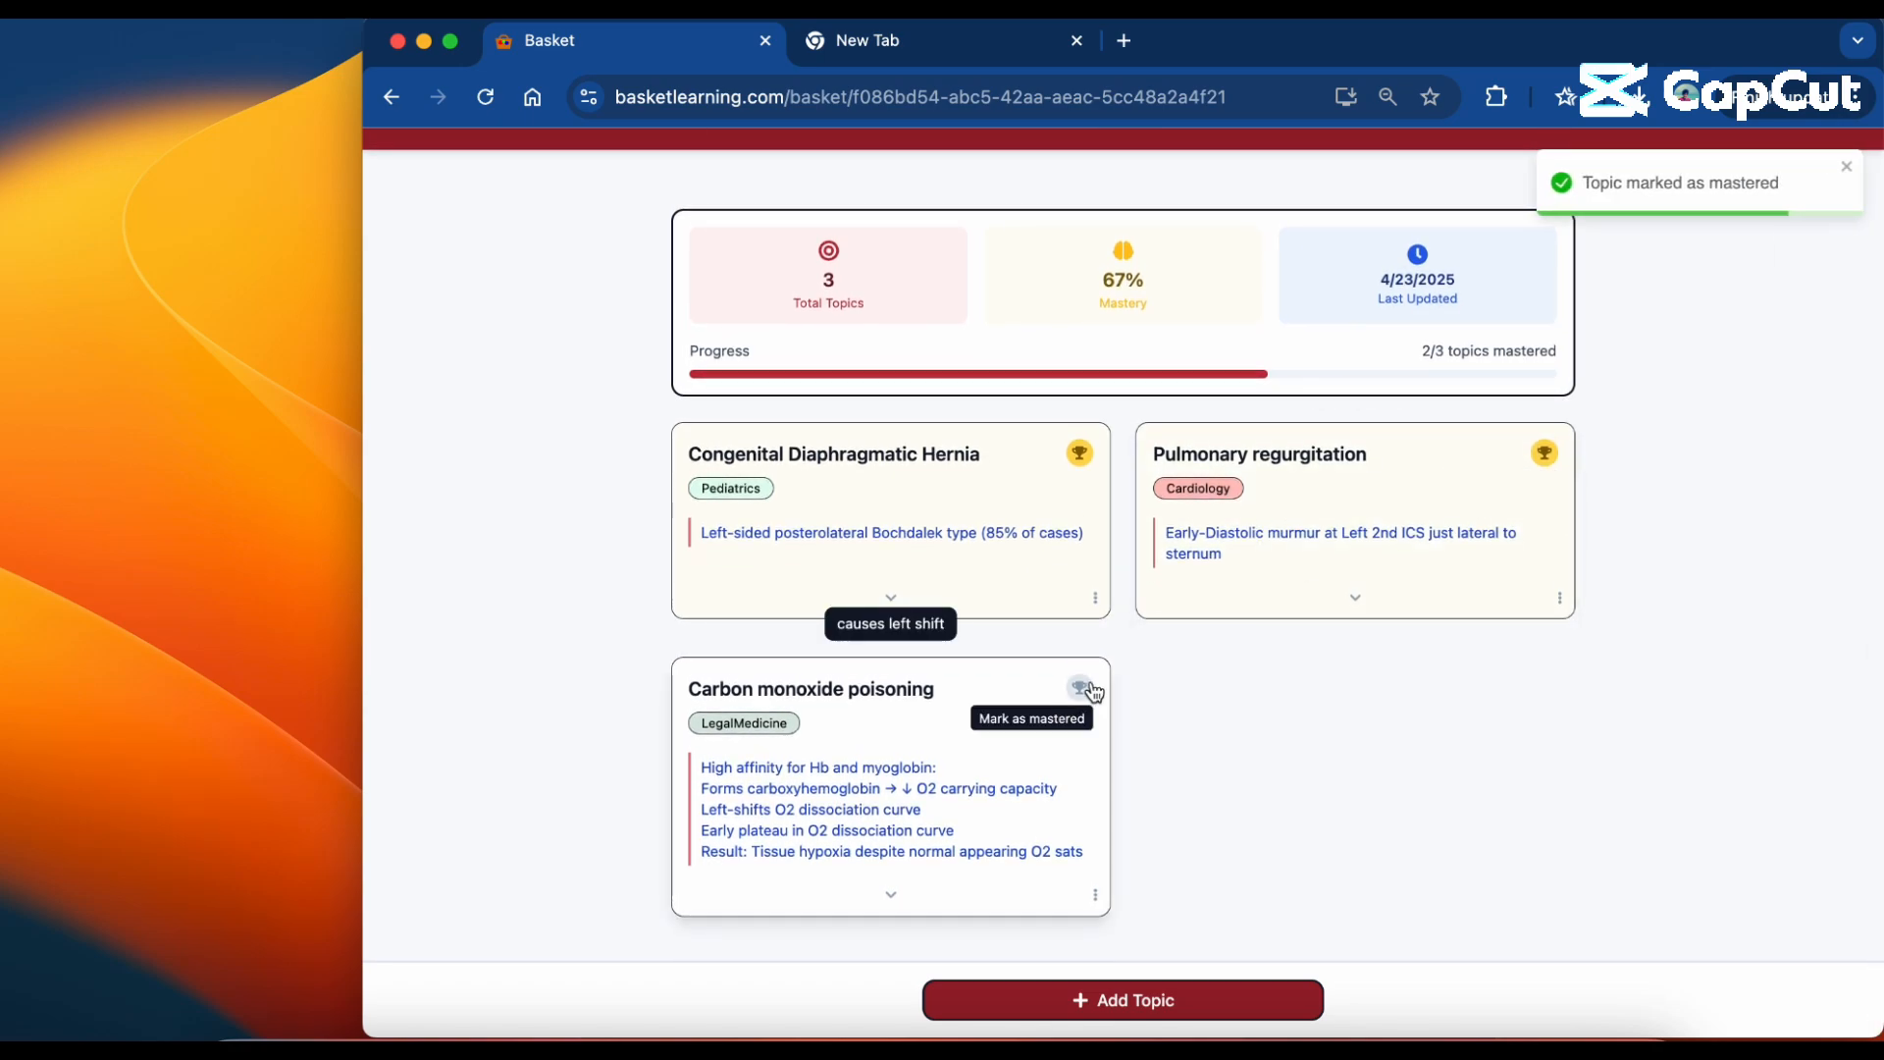
click(1093, 690)
click(687, 168)
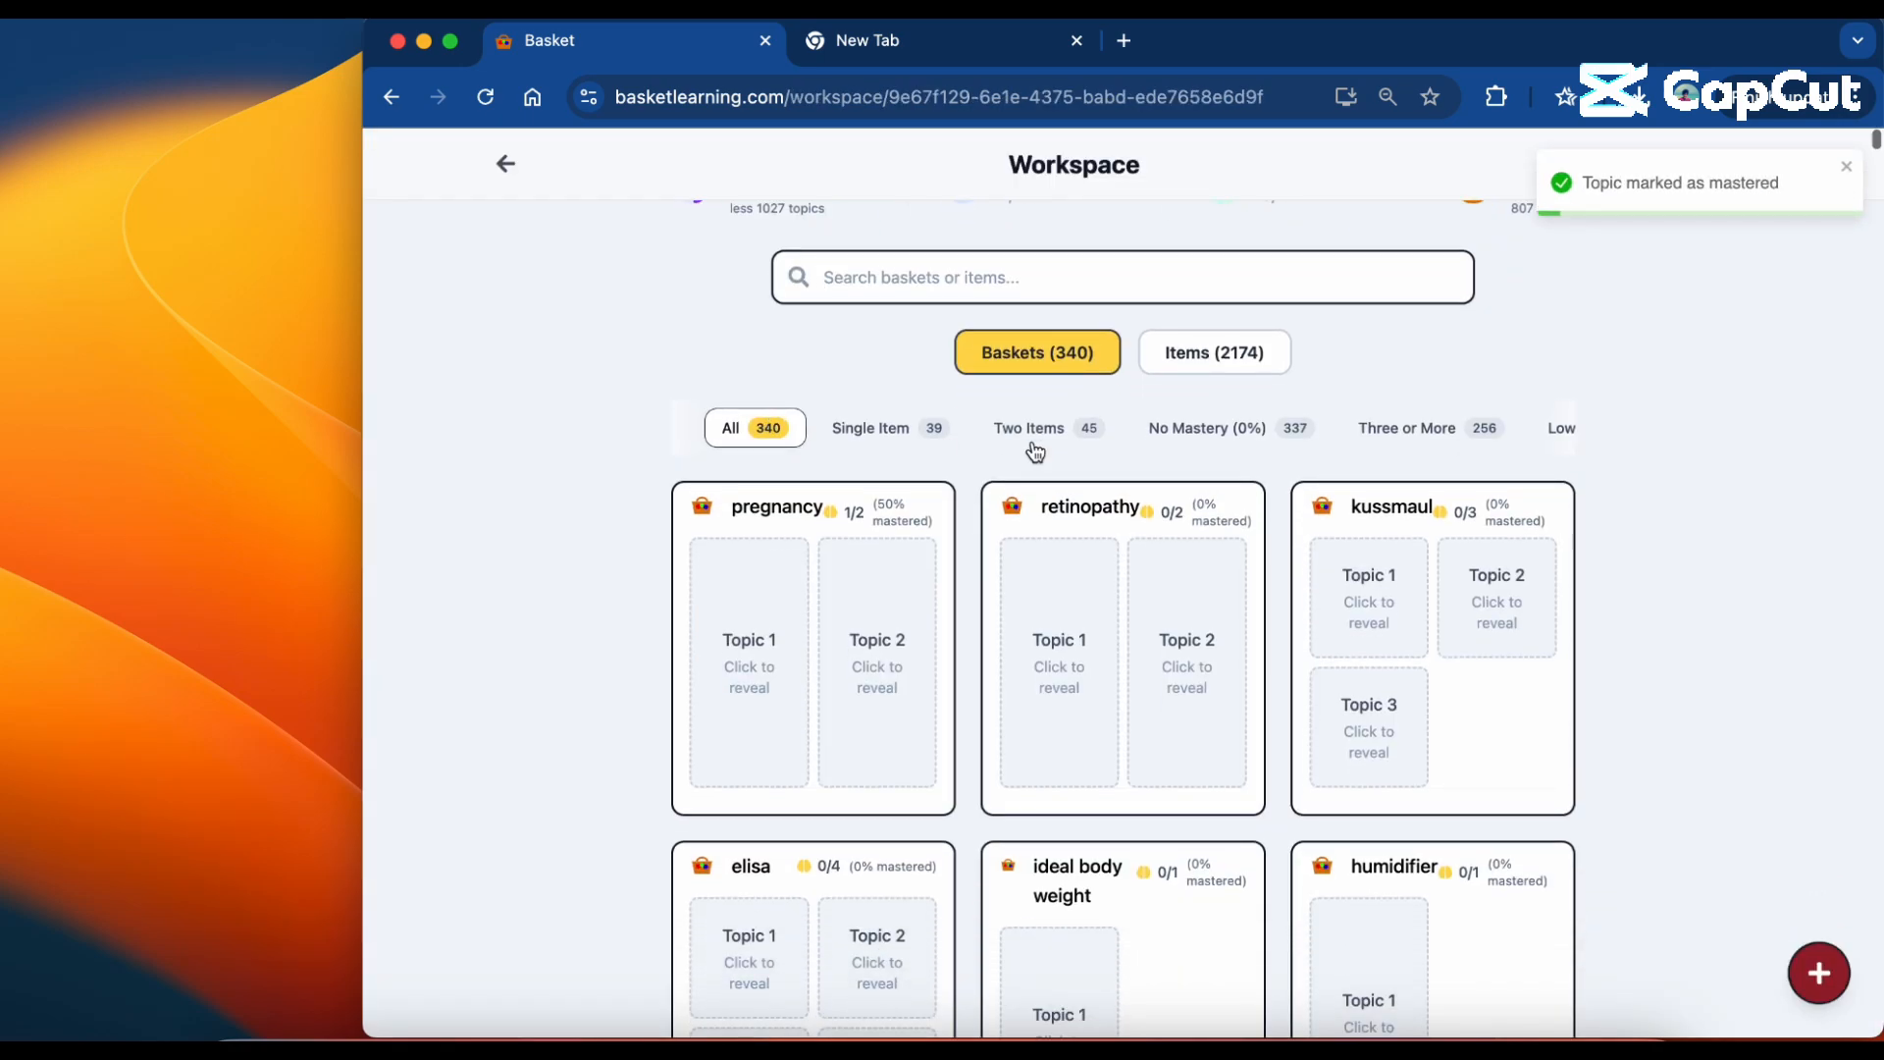
Filter the workspace to Low Mastery (<50%) baskets and reveal all four topics in the slow basket.
scroll(1035, 451, right, 3)
click(1238, 430)
click(760, 677)
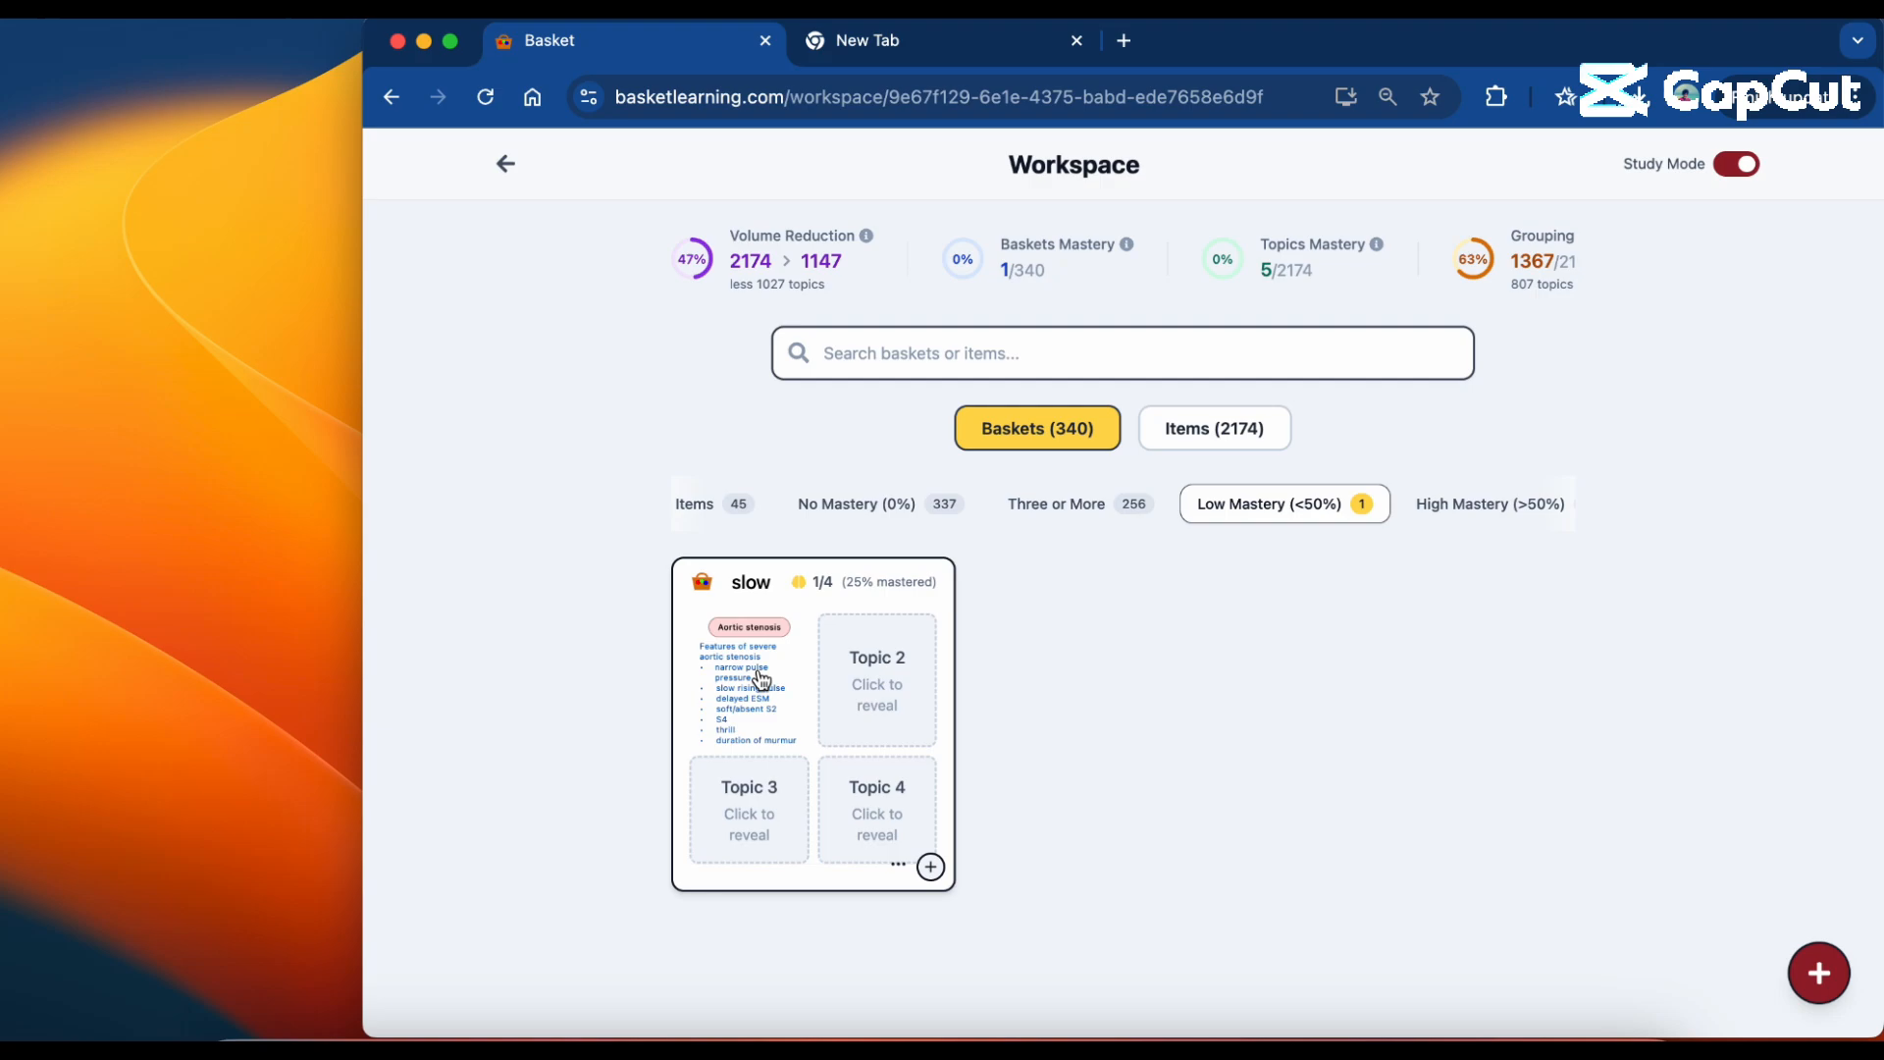
click(872, 686)
click(874, 797)
click(746, 799)
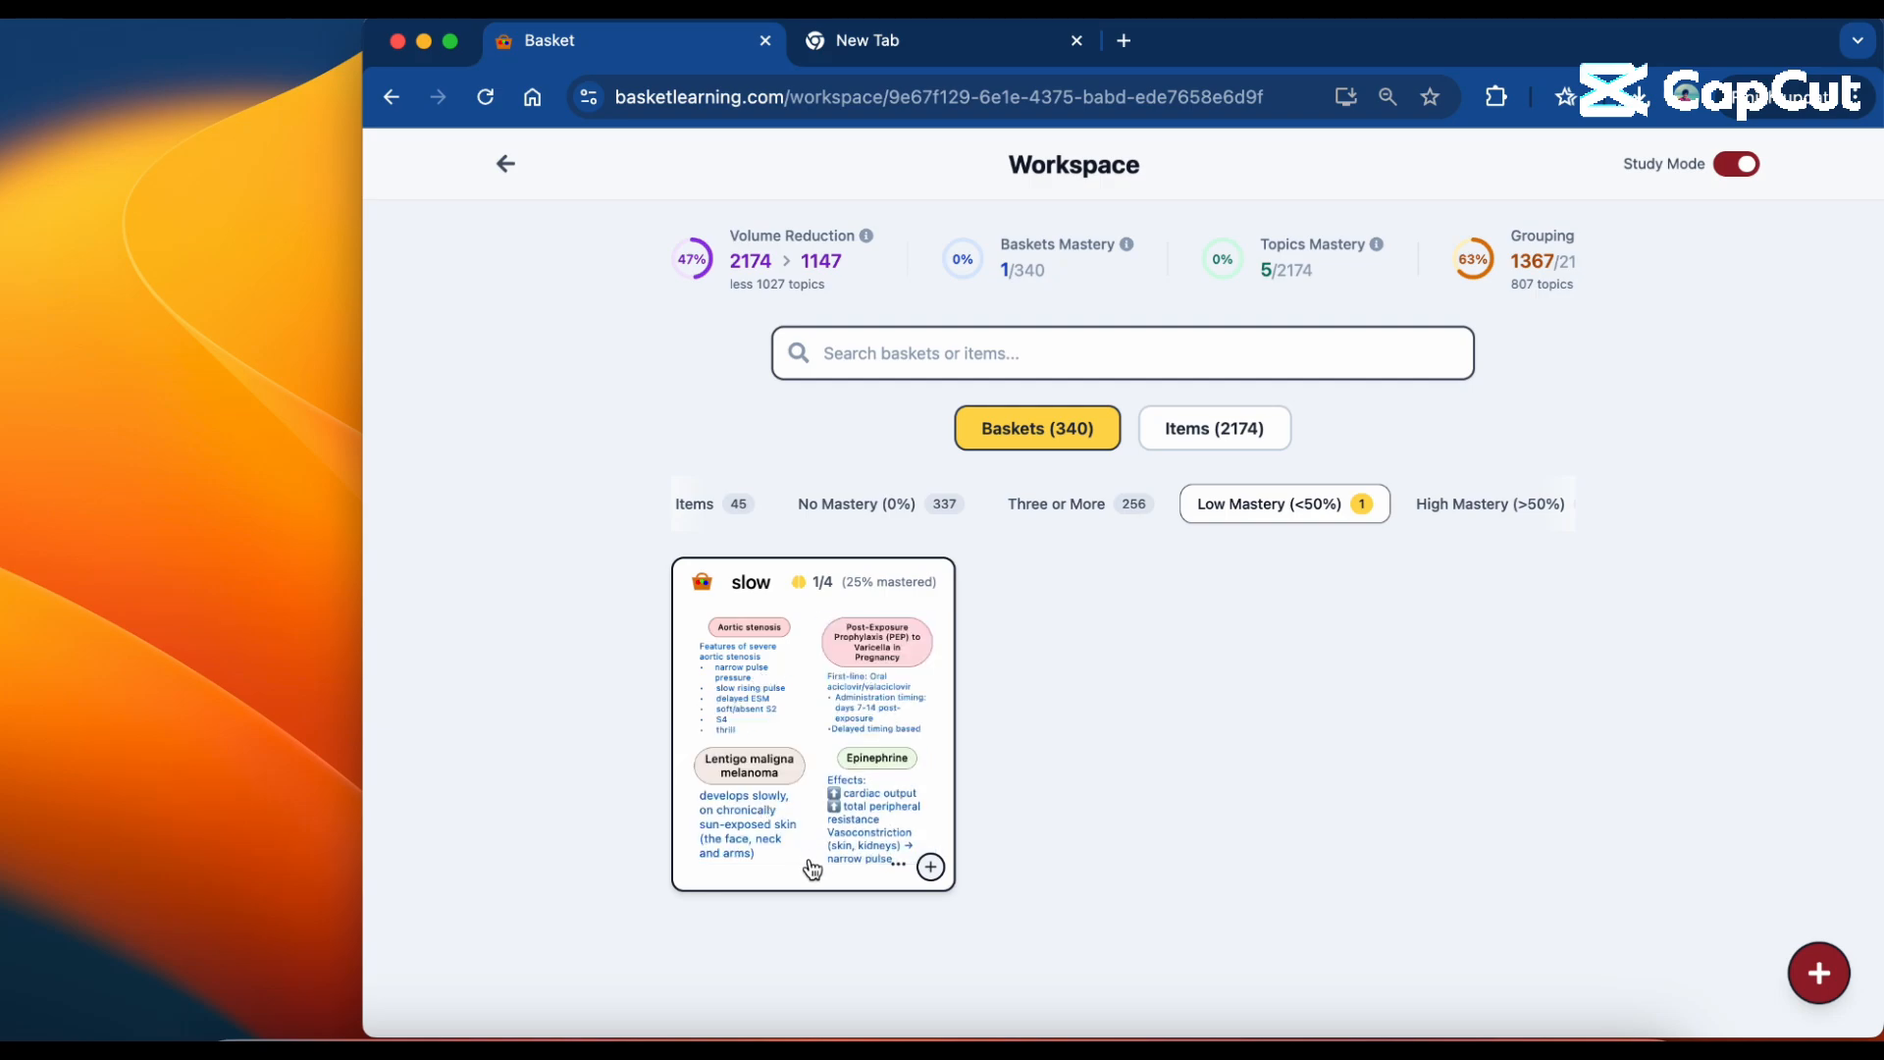
In the slow basket, mark Lentigo maligna melanoma, Post-Exposure Prophylaxis (PEP) to Varicella in Pregnancy and Epinephrine as mastered, and return to the workspace.
click(811, 867)
scroll(918, 852, down, 2)
click(1080, 768)
scroll(1545, 363, up, 1)
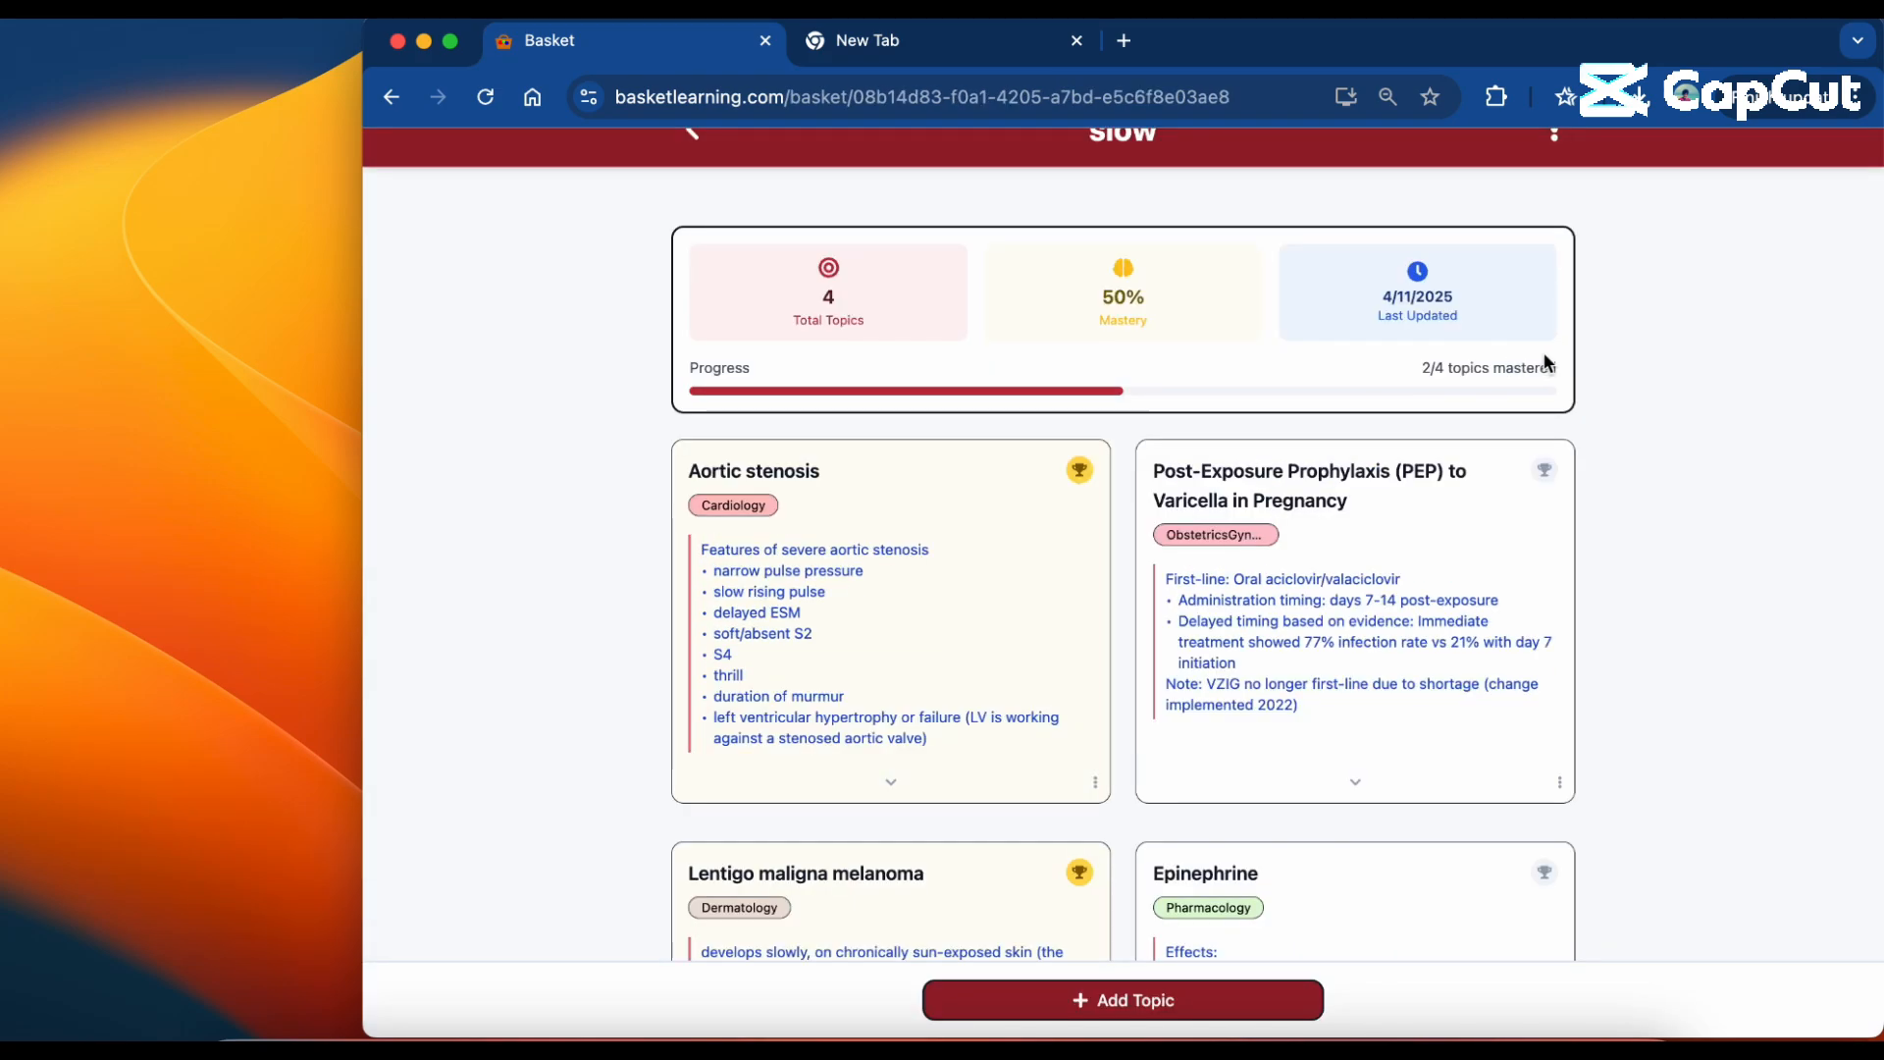
click(1544, 470)
scroll(1543, 491, down, 1)
click(1544, 767)
scroll(1028, 517, up, 2)
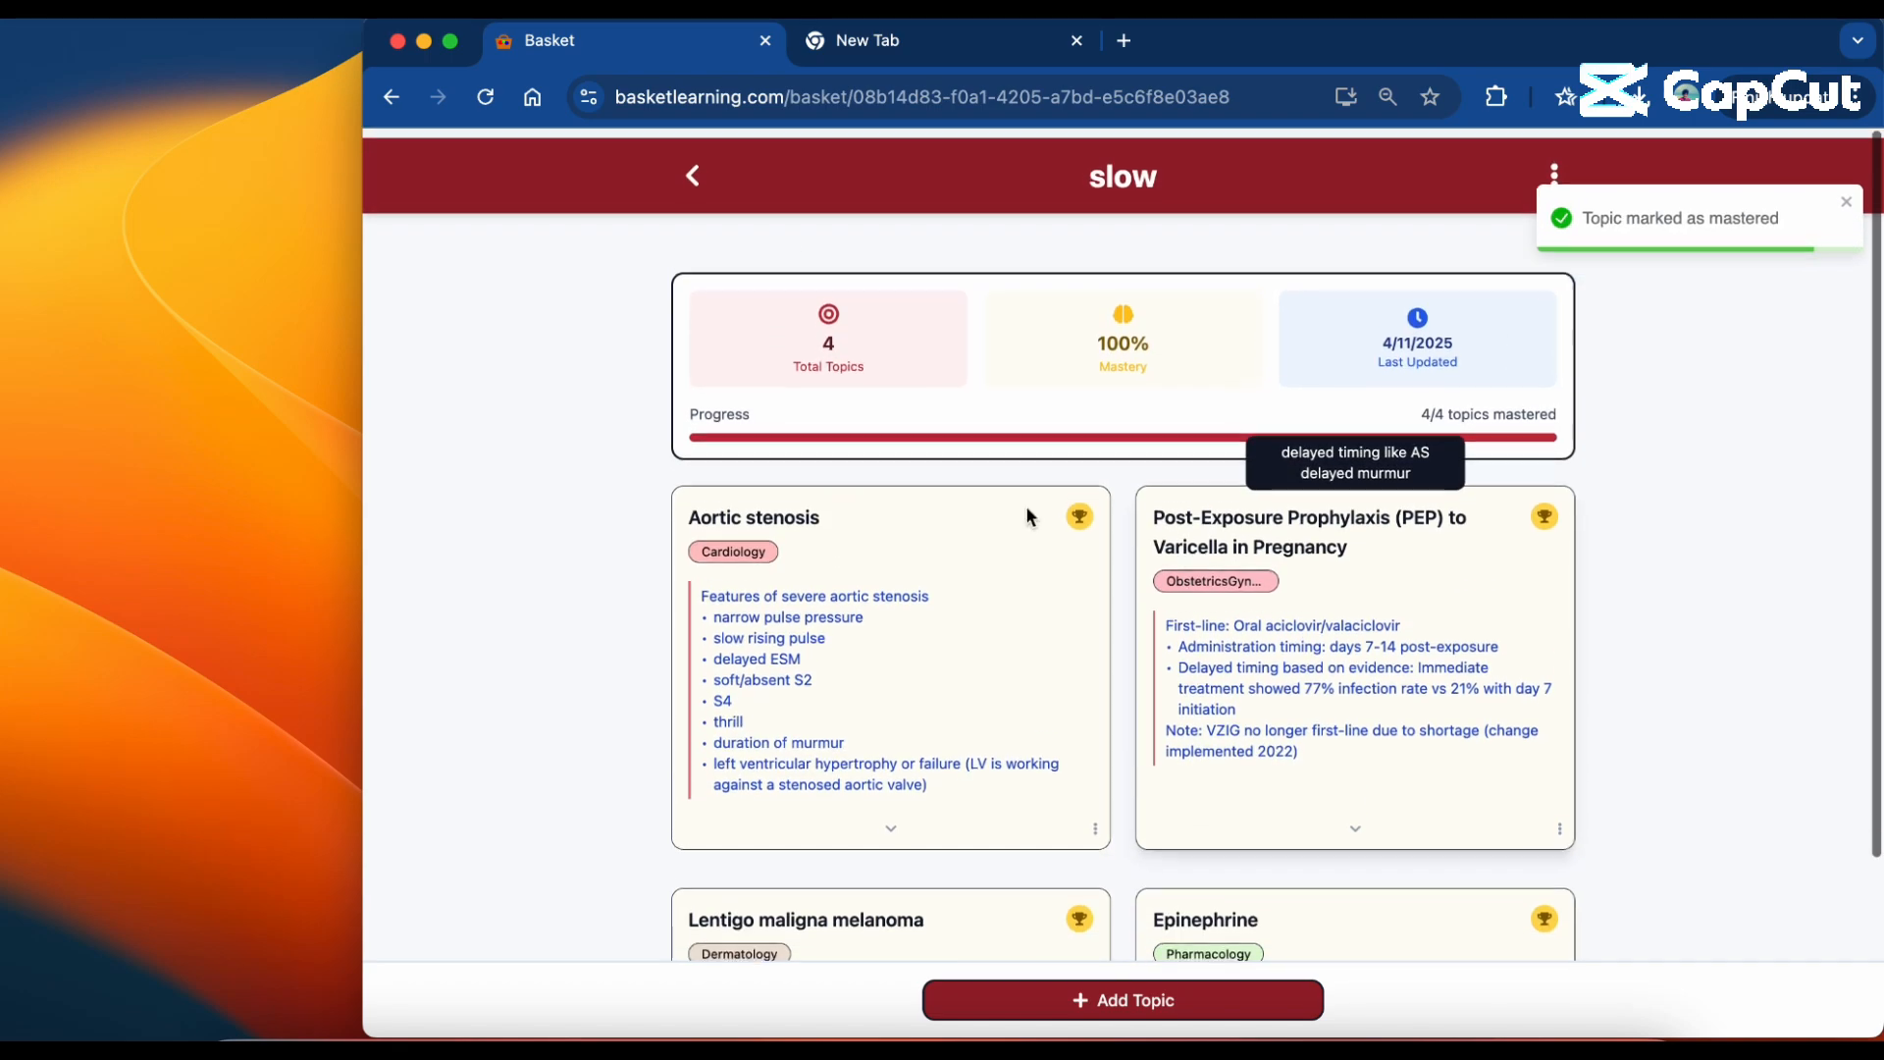
click(692, 176)
Filter the workspace to Full Mastery (100%) baskets and turn off Study Mode.
scroll(1150, 505, right, 5)
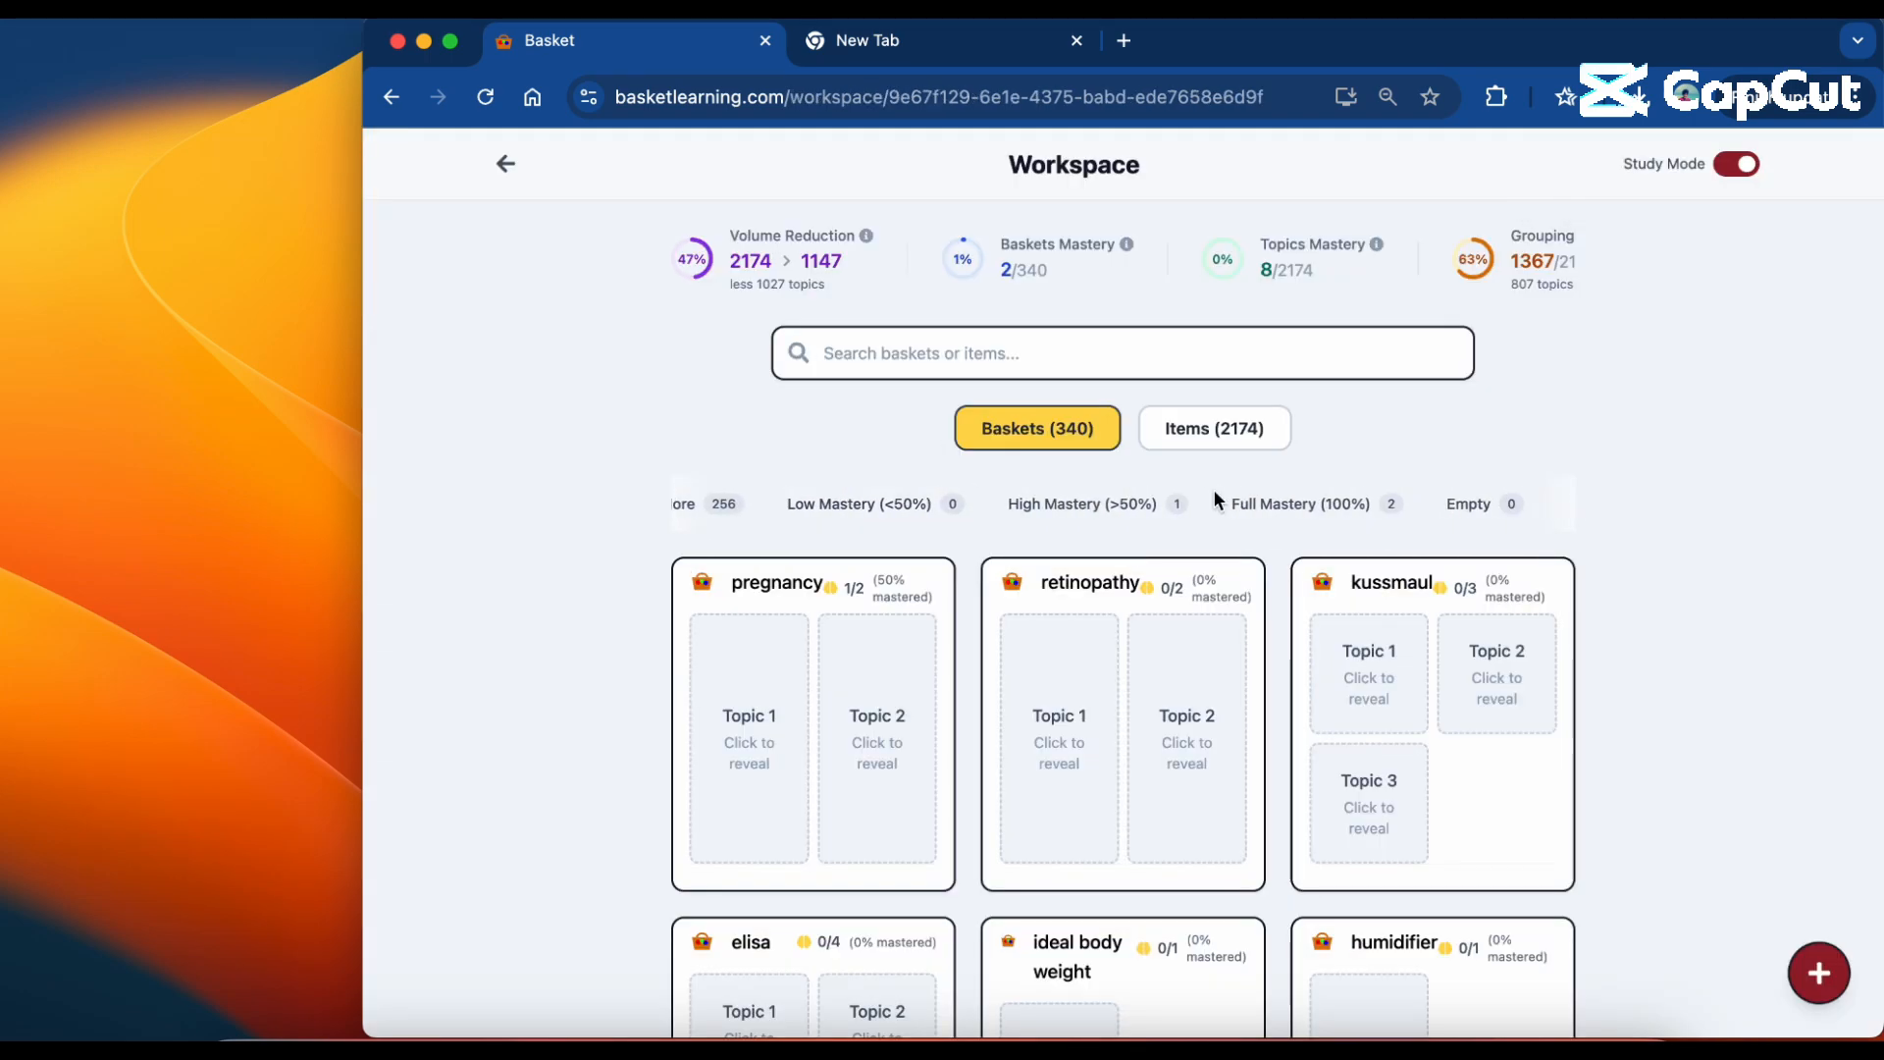
click(1301, 503)
click(1730, 167)
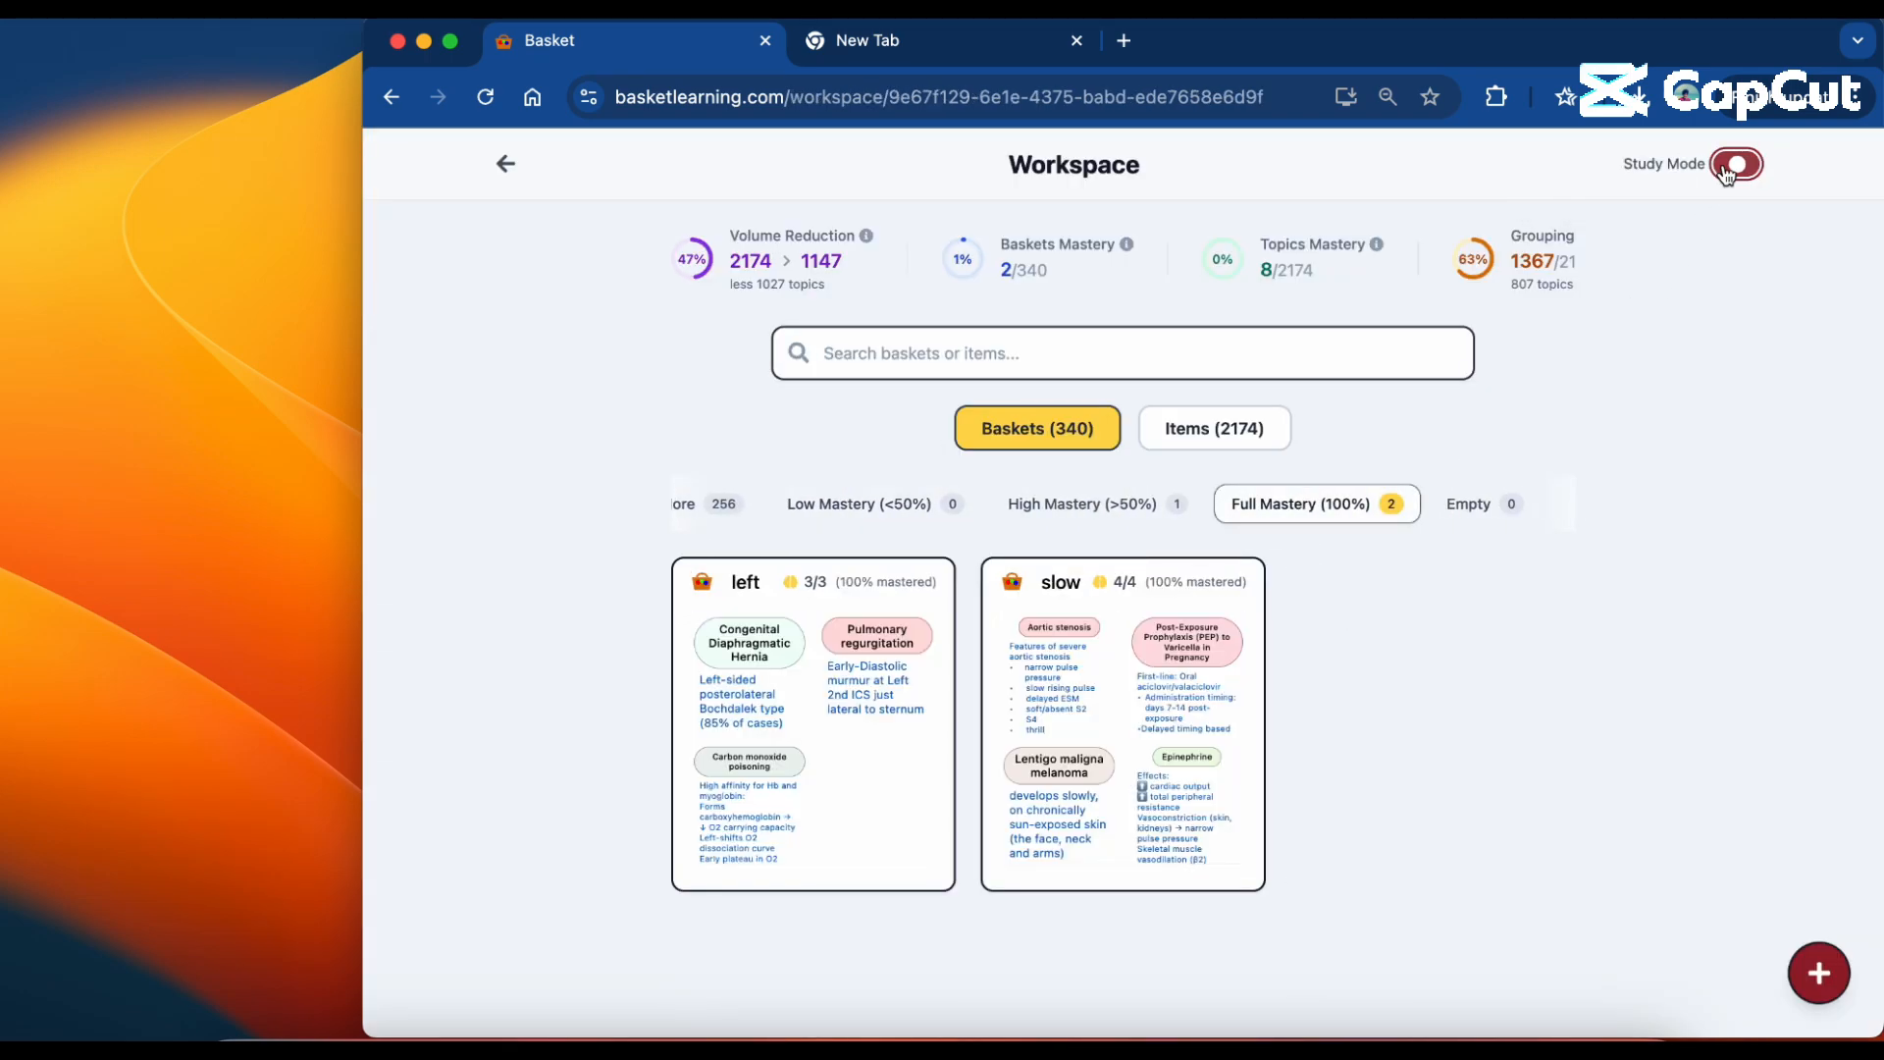